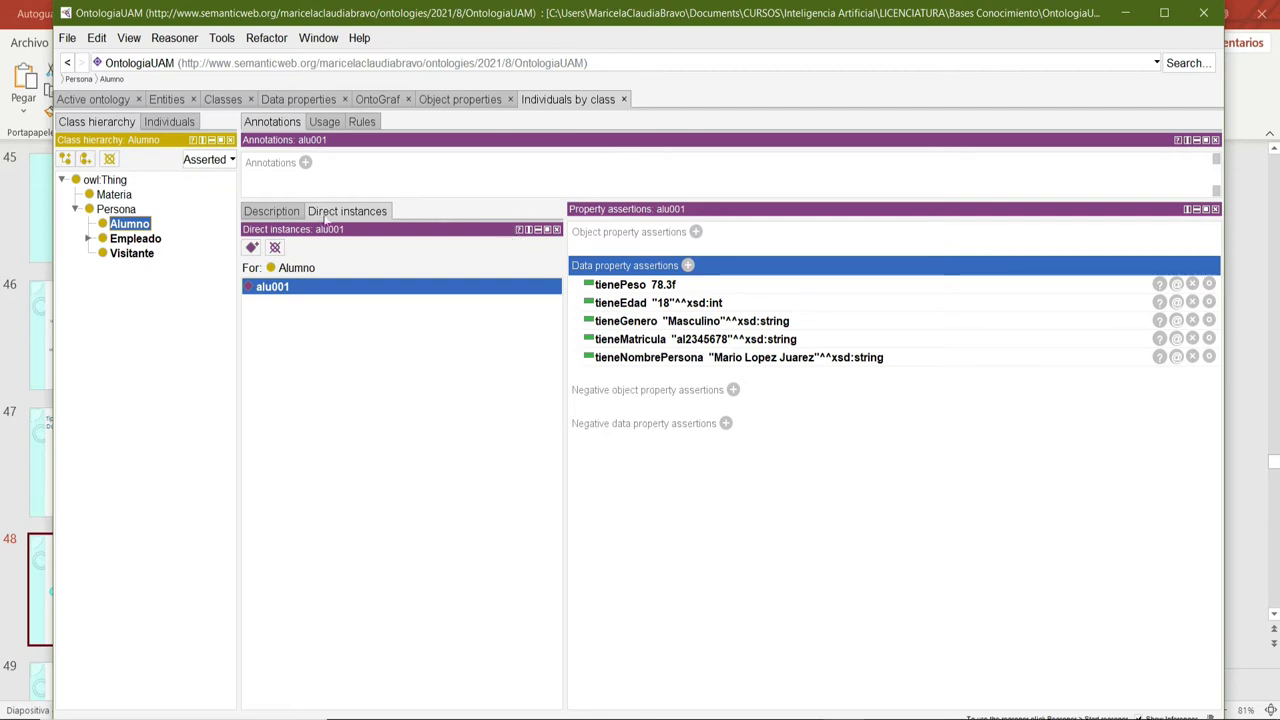
Create the Alumno individual alu002 after glancing at the Visitante class.
{"action": "left_click", "coordinate": [132, 255]}
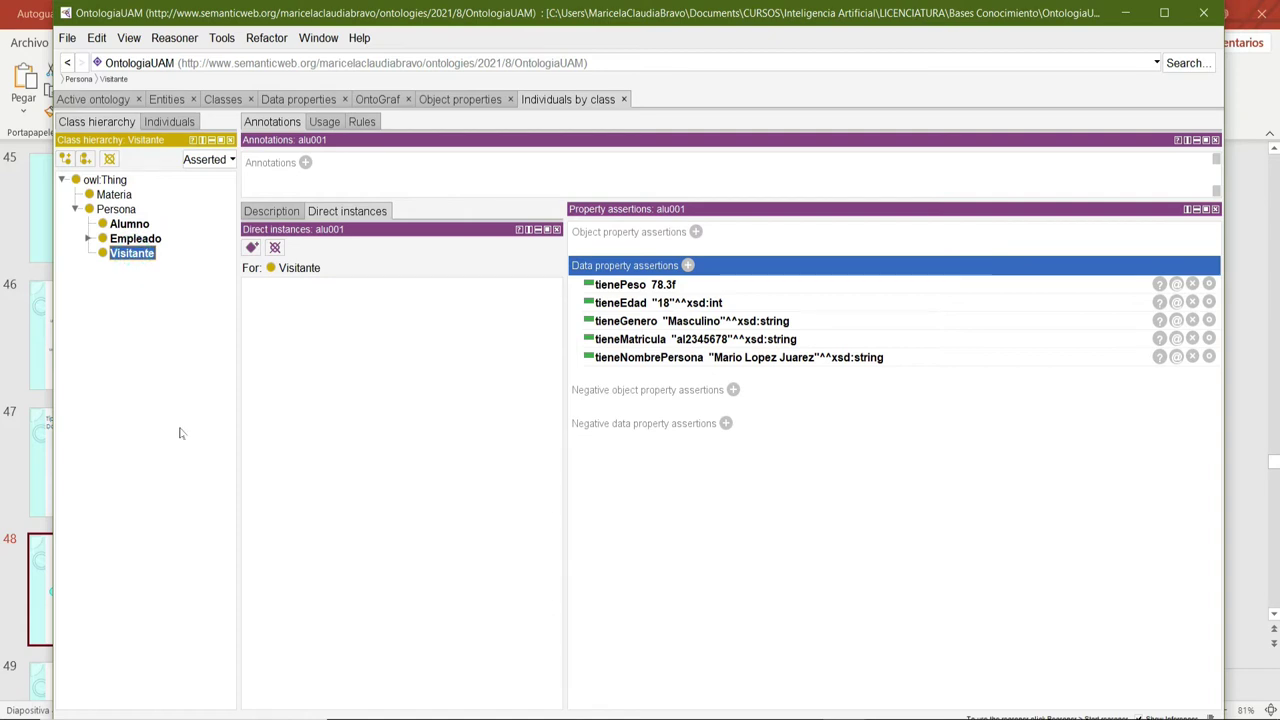
{"action": "left_click", "coordinate": [127, 225]}
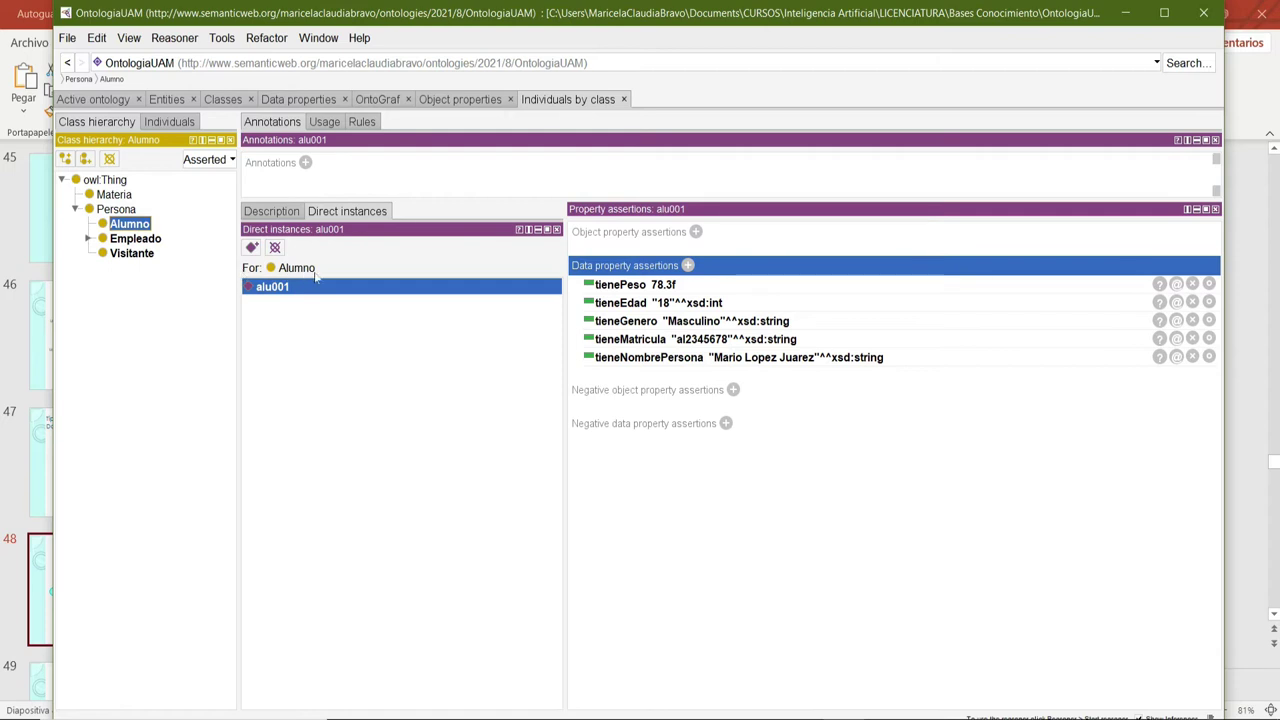
{"action": "left_click", "coordinate": [251, 248]}
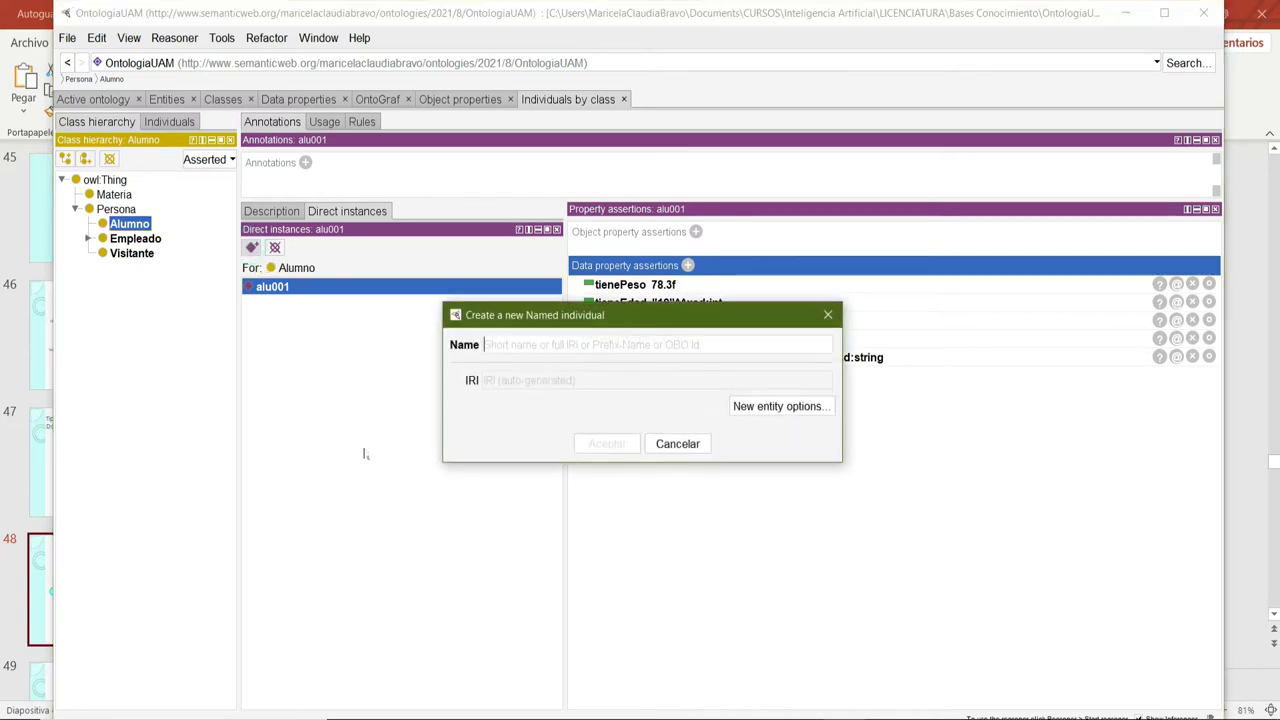
{"action": "type", "text": "alu002"}
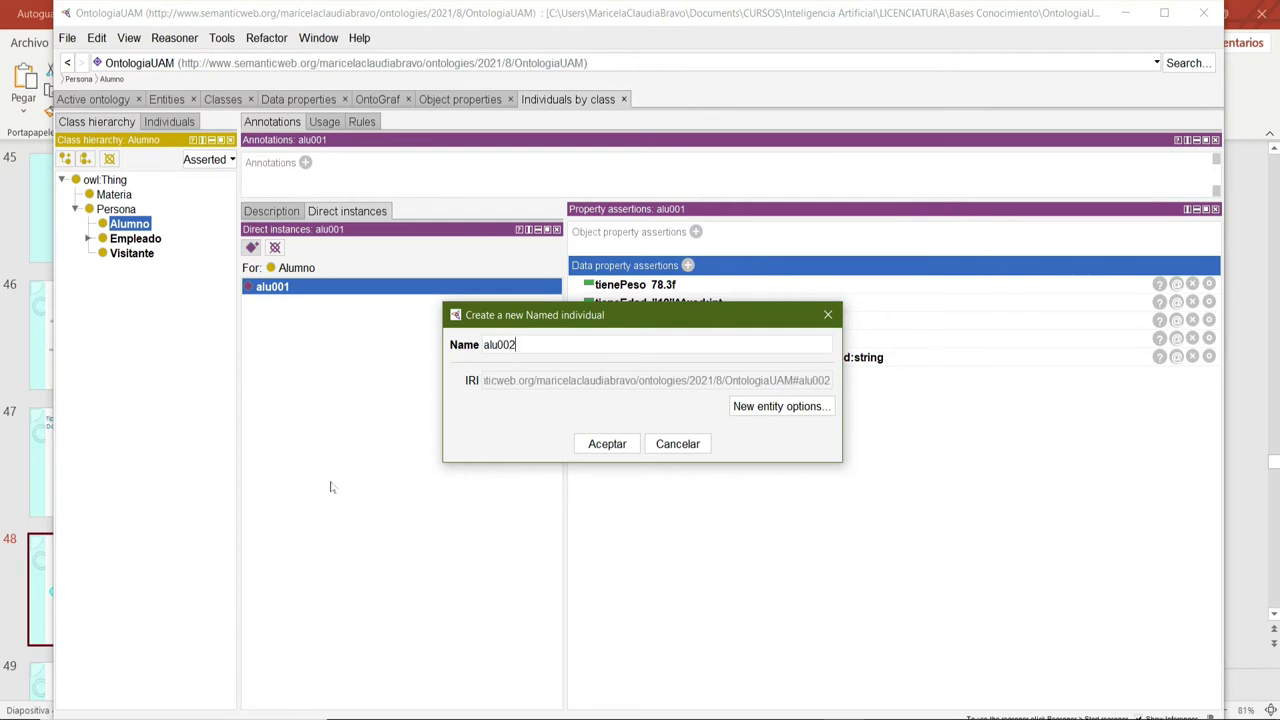
{"action": "key", "text": "Return"}
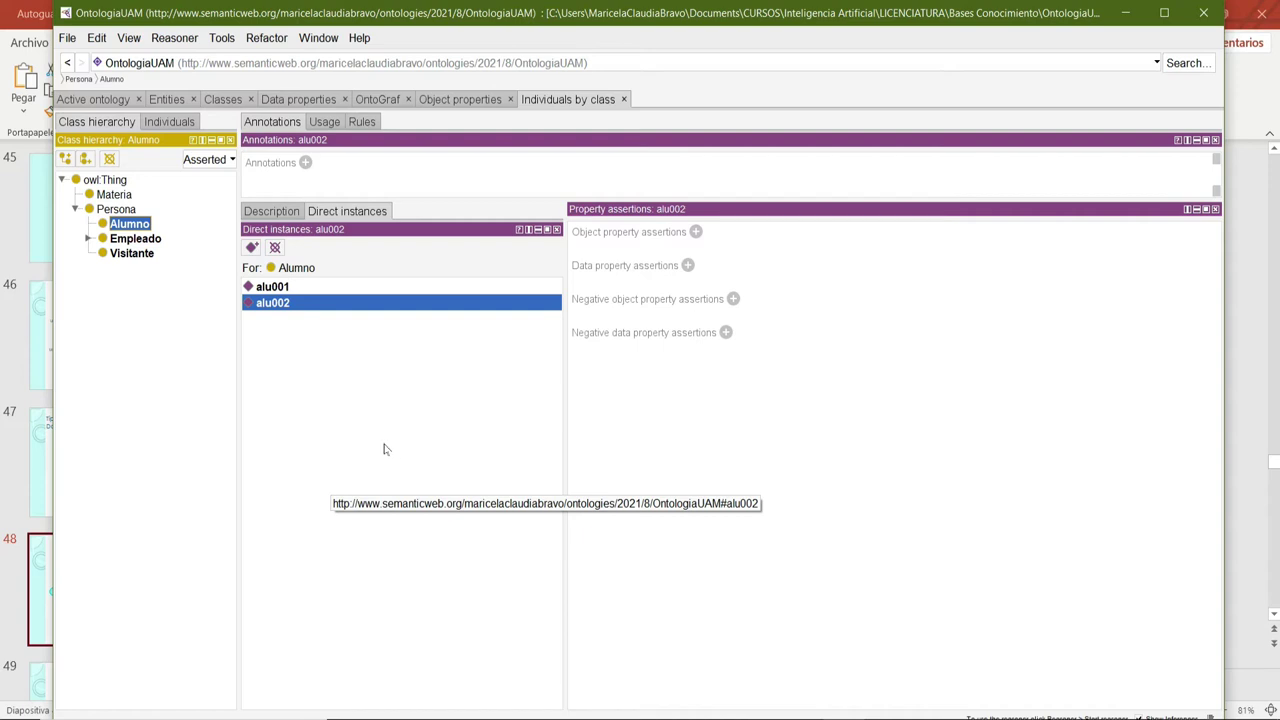
Create a second Alumno individual named all21 and click through the three instances.
{"action": "left_click", "coordinate": [251, 247]}
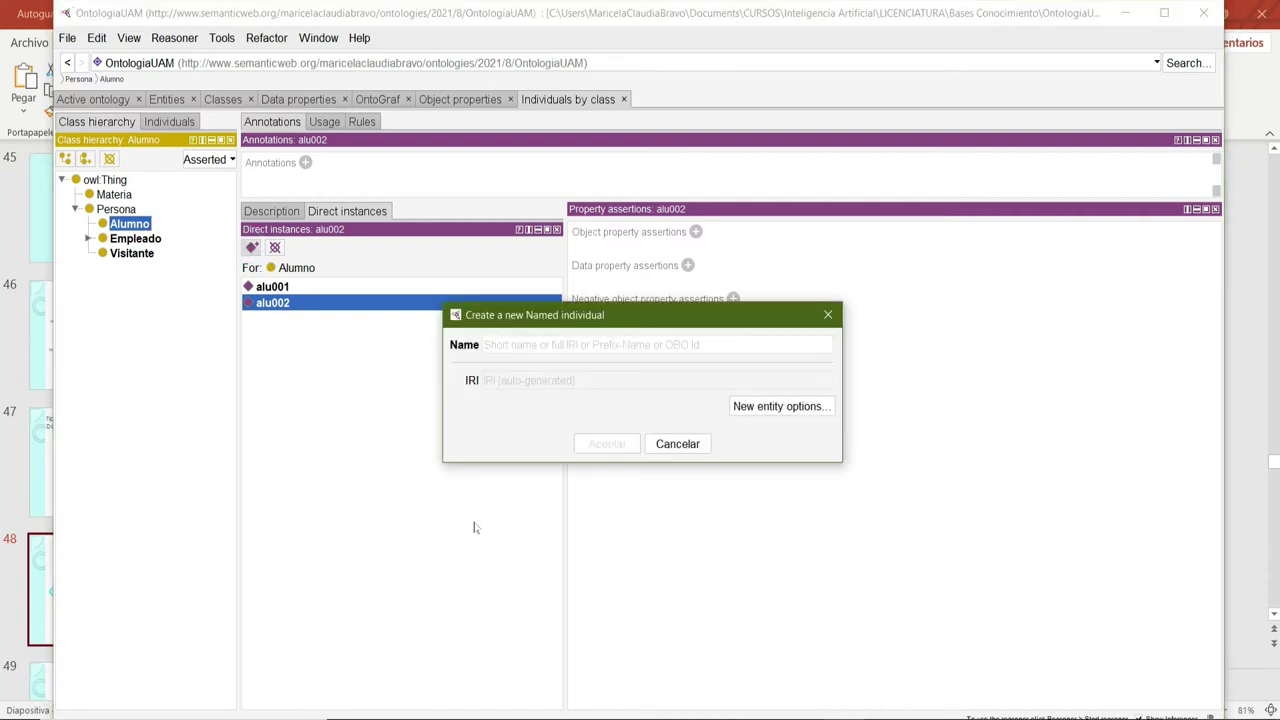
{"action": "type", "text": "all21"}
{"action": "key", "text": "Return"}
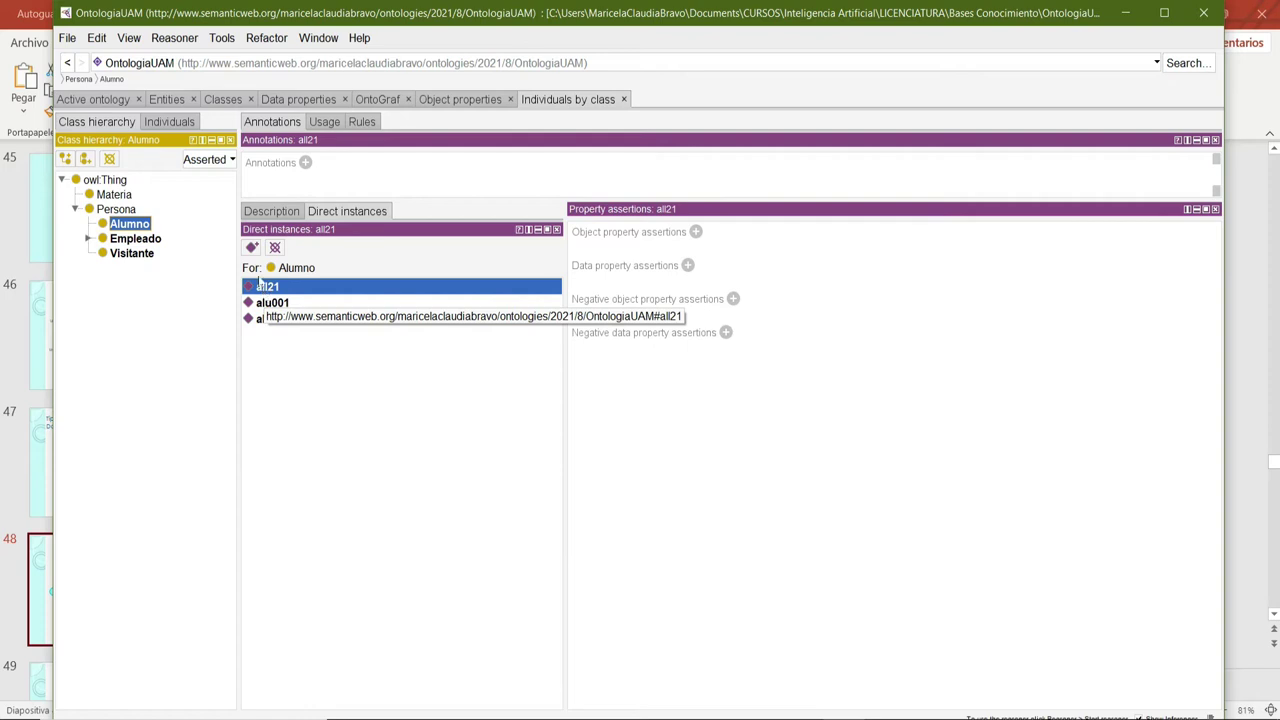
{"action": "left_click", "coordinate": [260, 318]}
{"action": "left_click", "coordinate": [258, 302]}
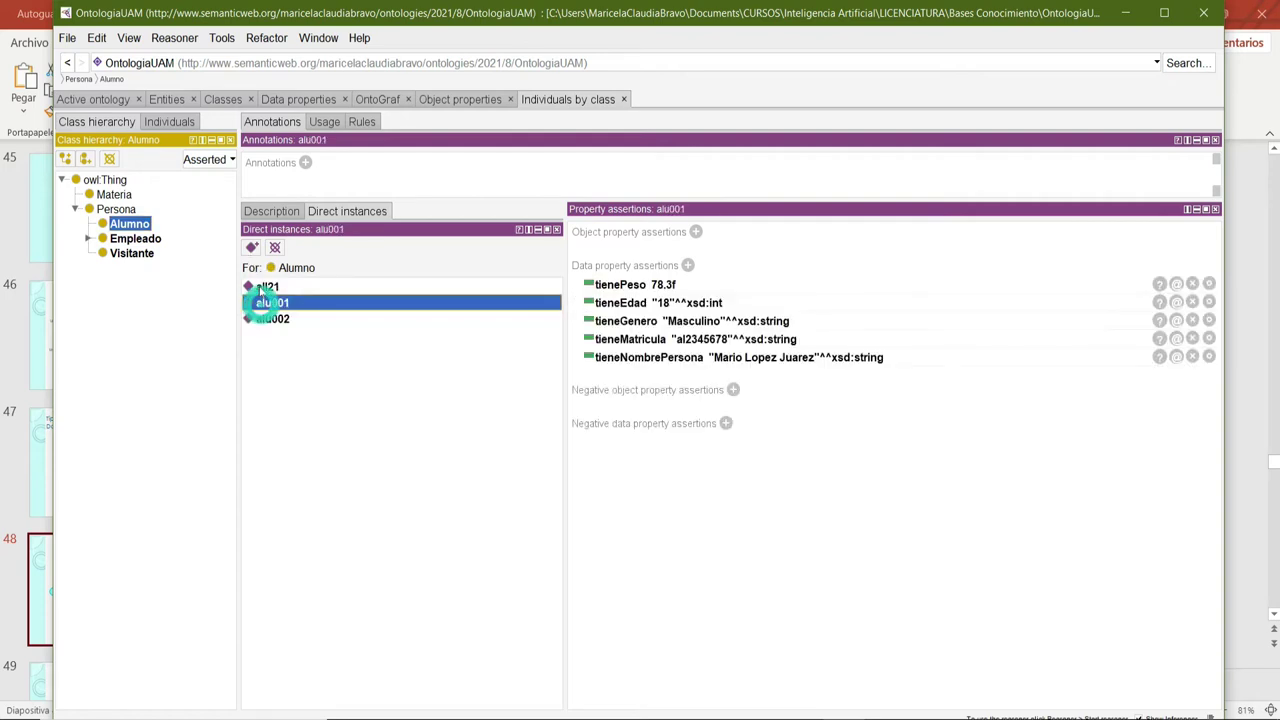
{"action": "left_click", "coordinate": [258, 287]}
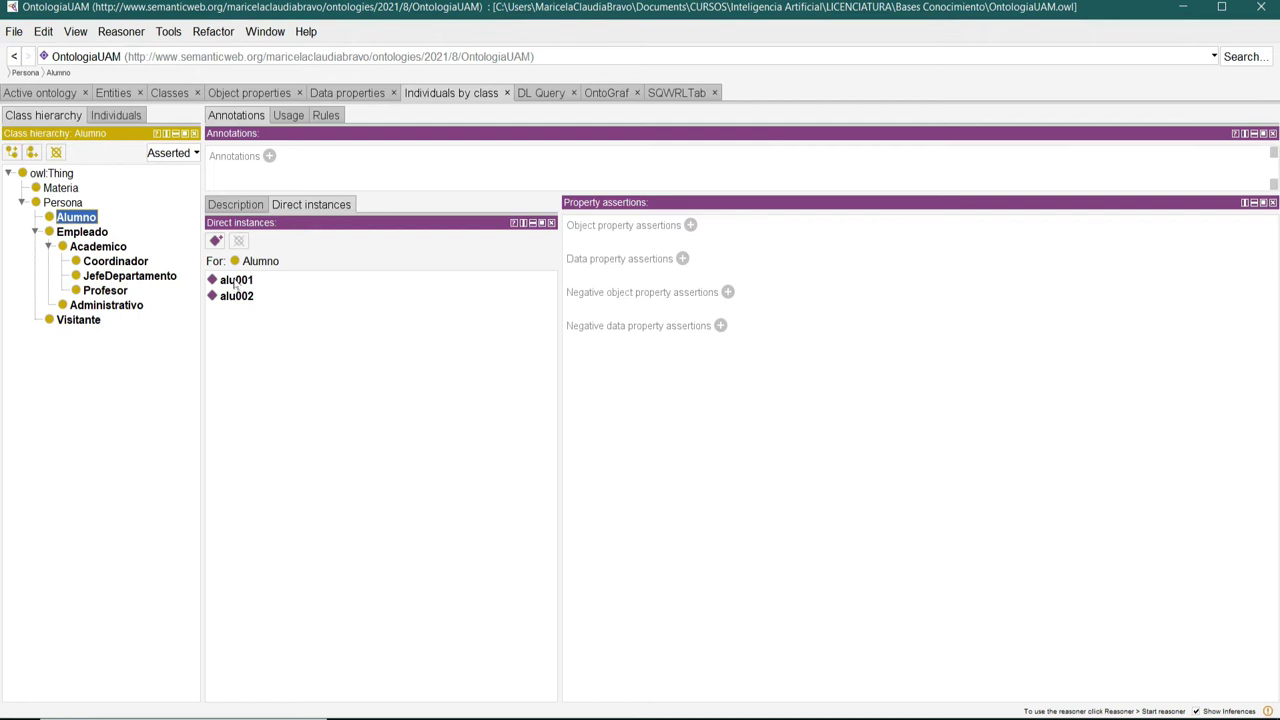
Select alu001 to display its data property assertions.
{"action": "left_click", "coordinate": [235, 282]}
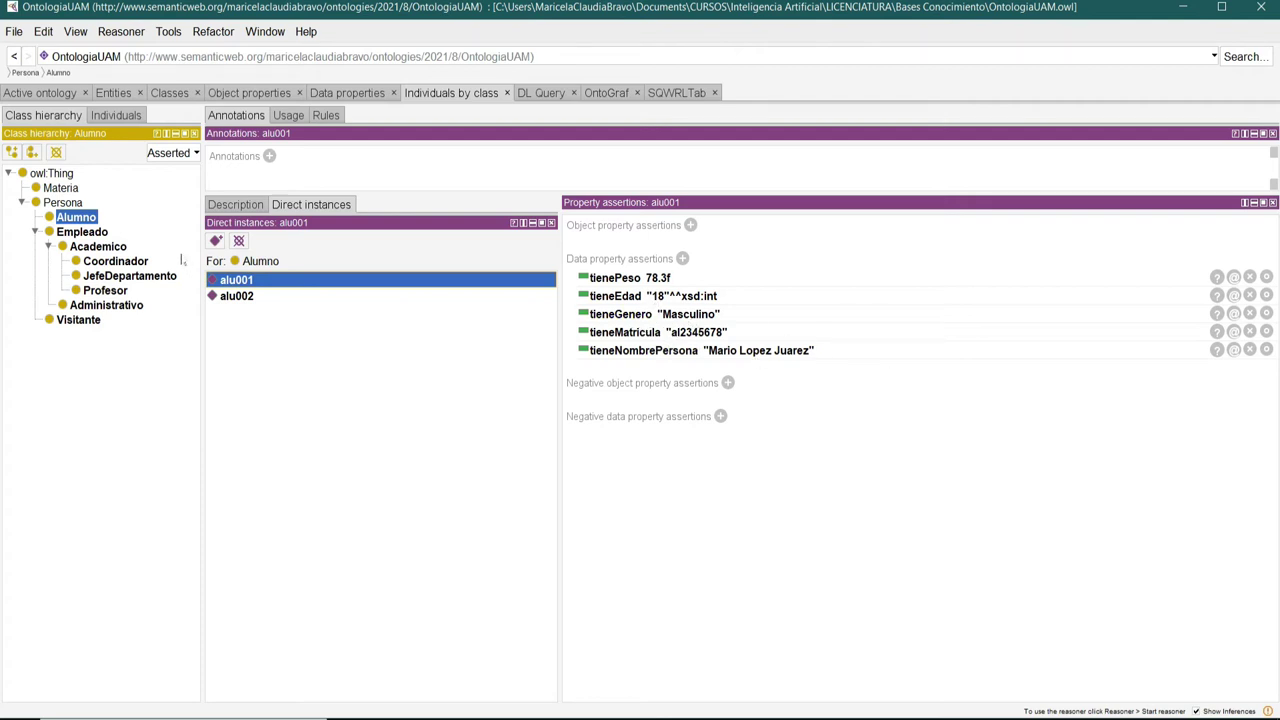
Show alu002's property assertions, then start and cancel a new data property assertion.
{"action": "left_click", "coordinate": [237, 296]}
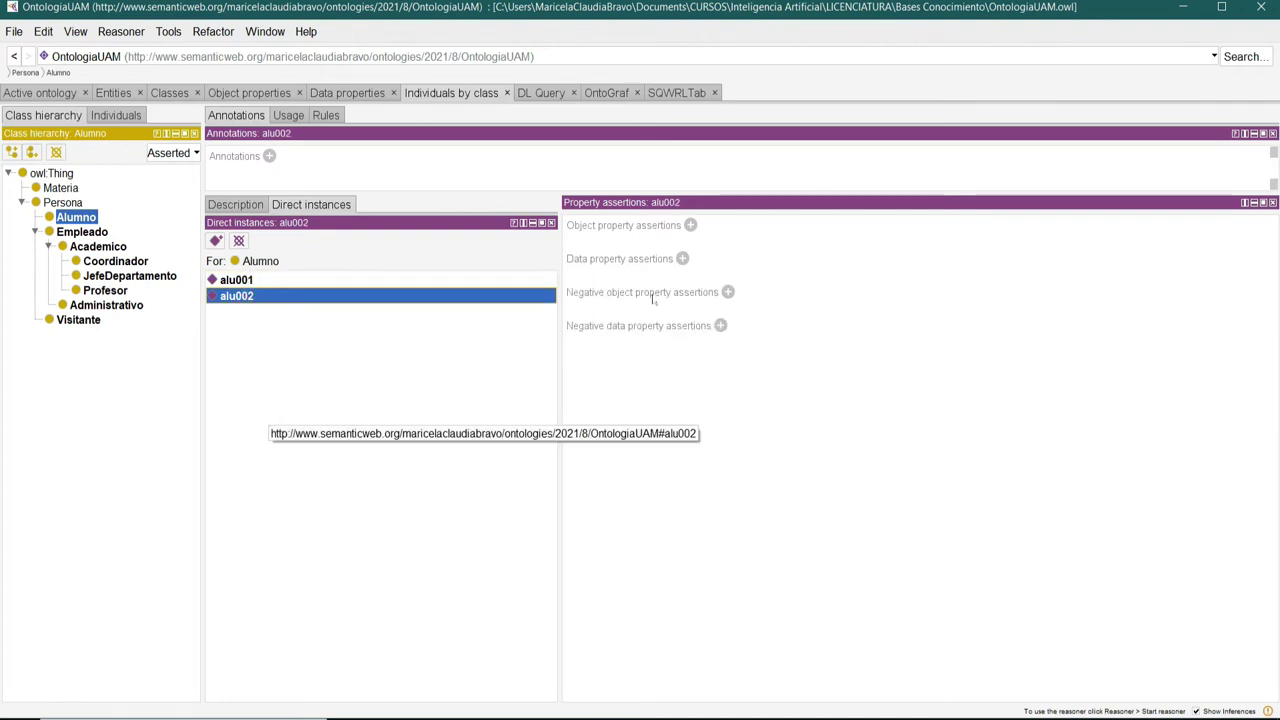
{"action": "left_click", "coordinate": [683, 259]}
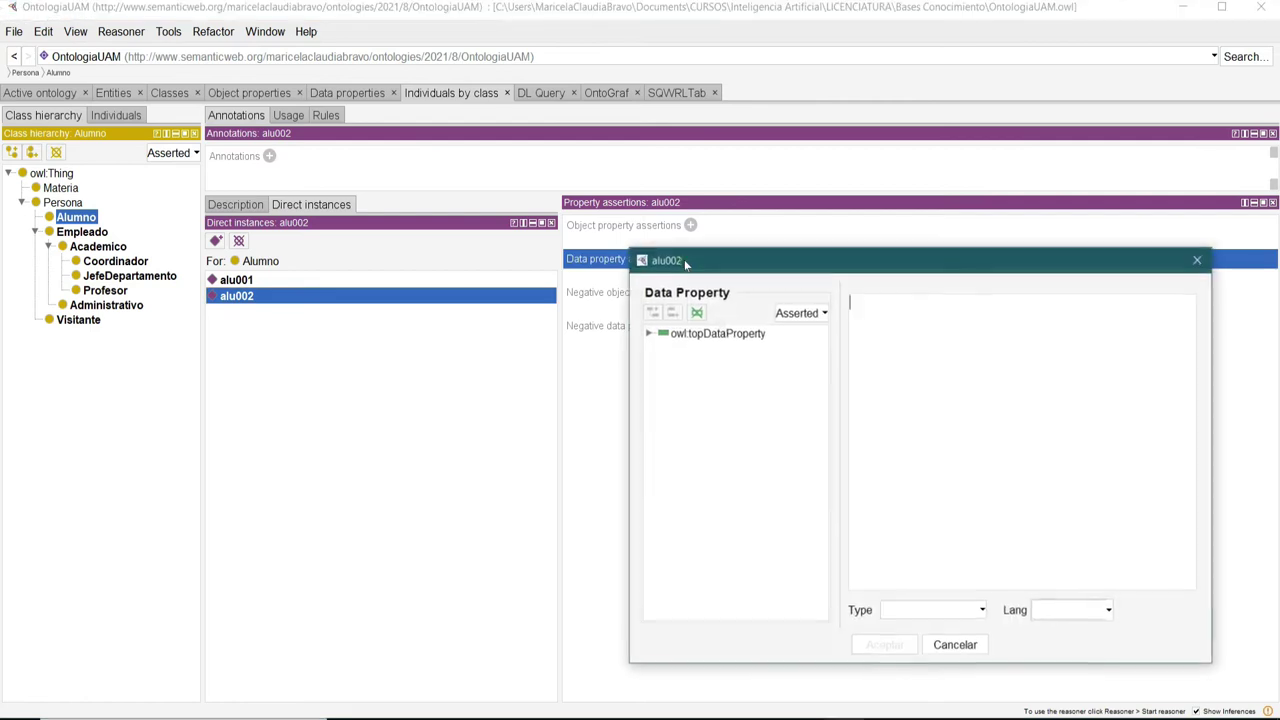
{"action": "left_click", "coordinate": [748, 258]}
{"action": "left_click_drag", "start_coordinate": [748, 258], "coordinate": [589, 182]}
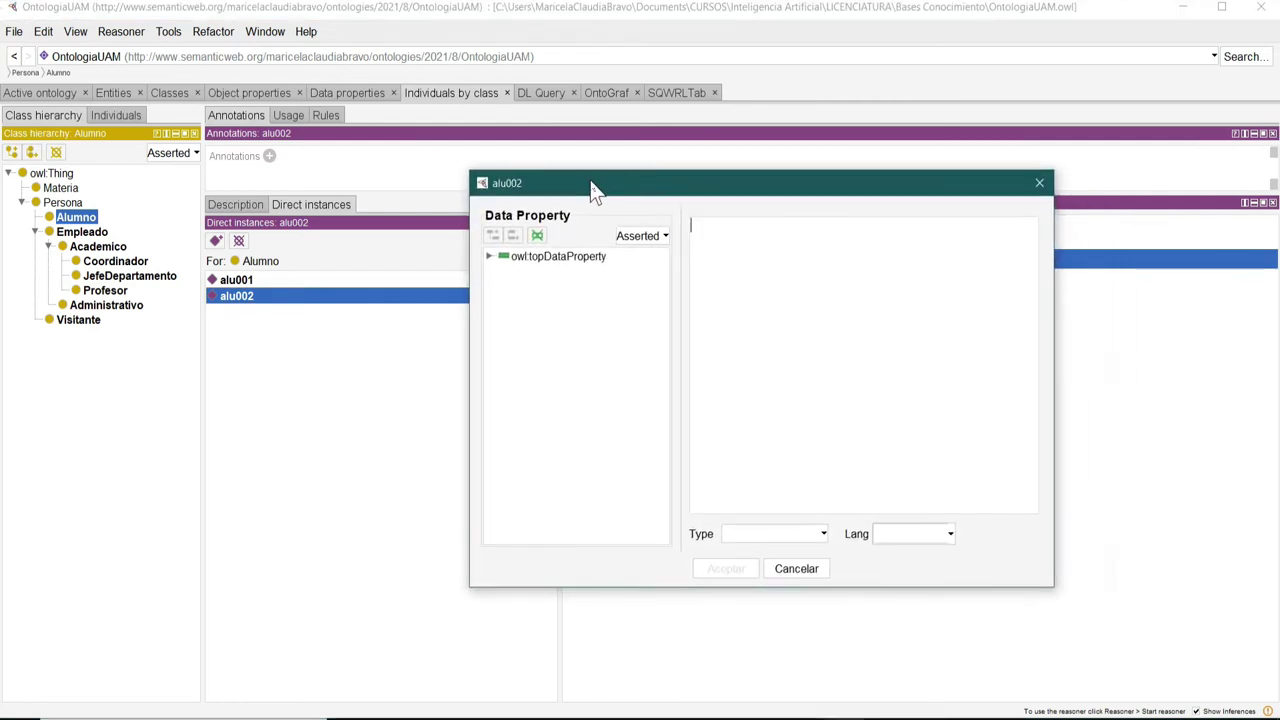
{"action": "left_click", "coordinate": [797, 569]}
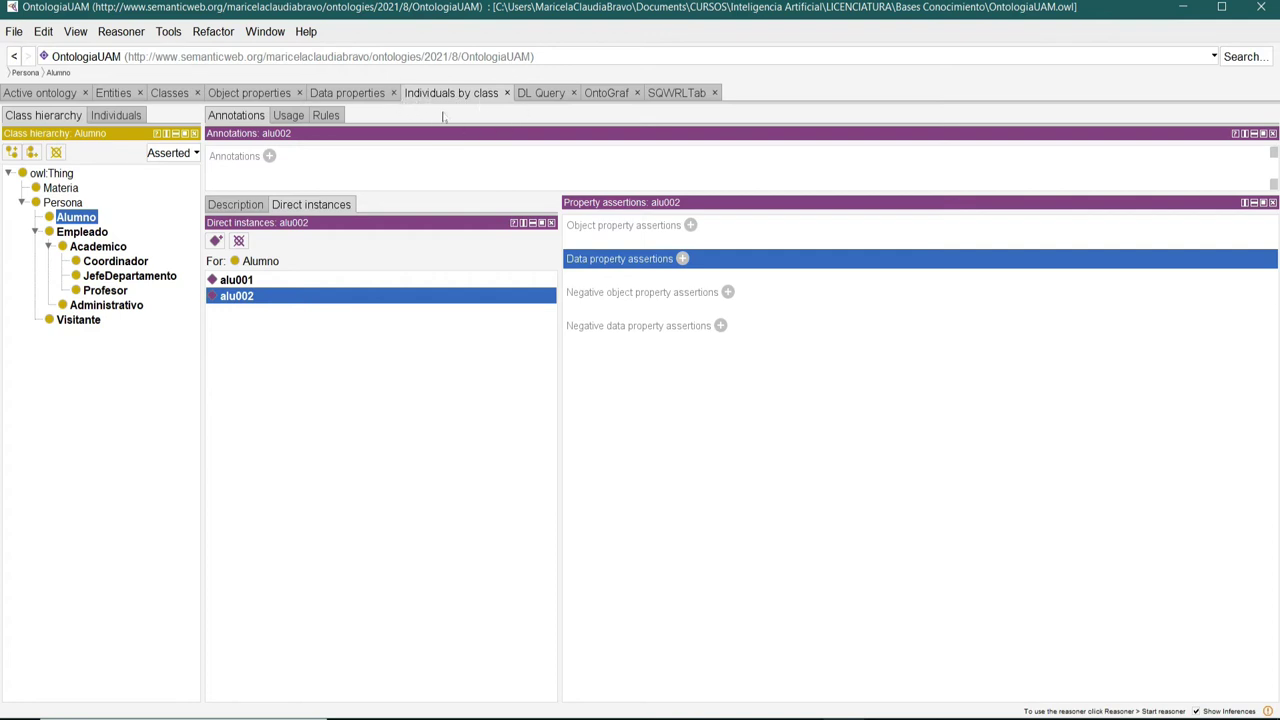
Browse the Empleado, Coordinador and Visitante classes, then return to Alumno's alu002.
{"action": "left_click", "coordinate": [86, 235]}
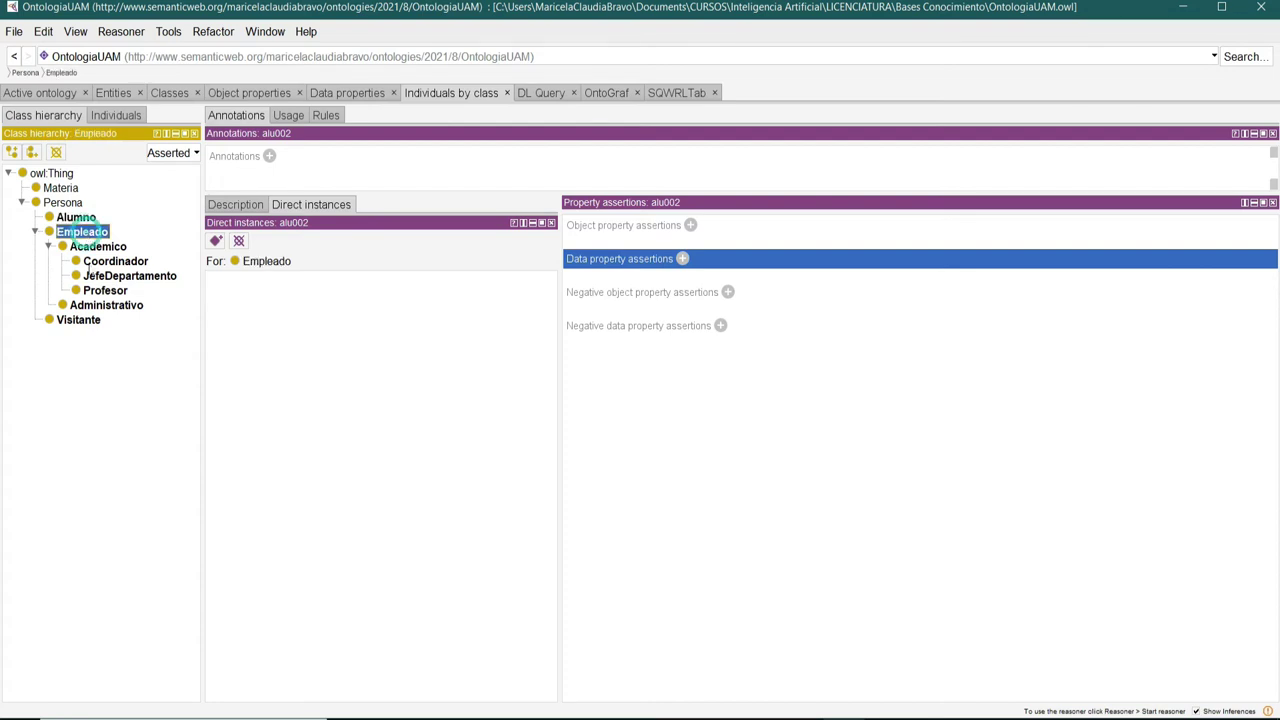
{"action": "left_click", "coordinate": [90, 262]}
{"action": "left_click", "coordinate": [86, 321]}
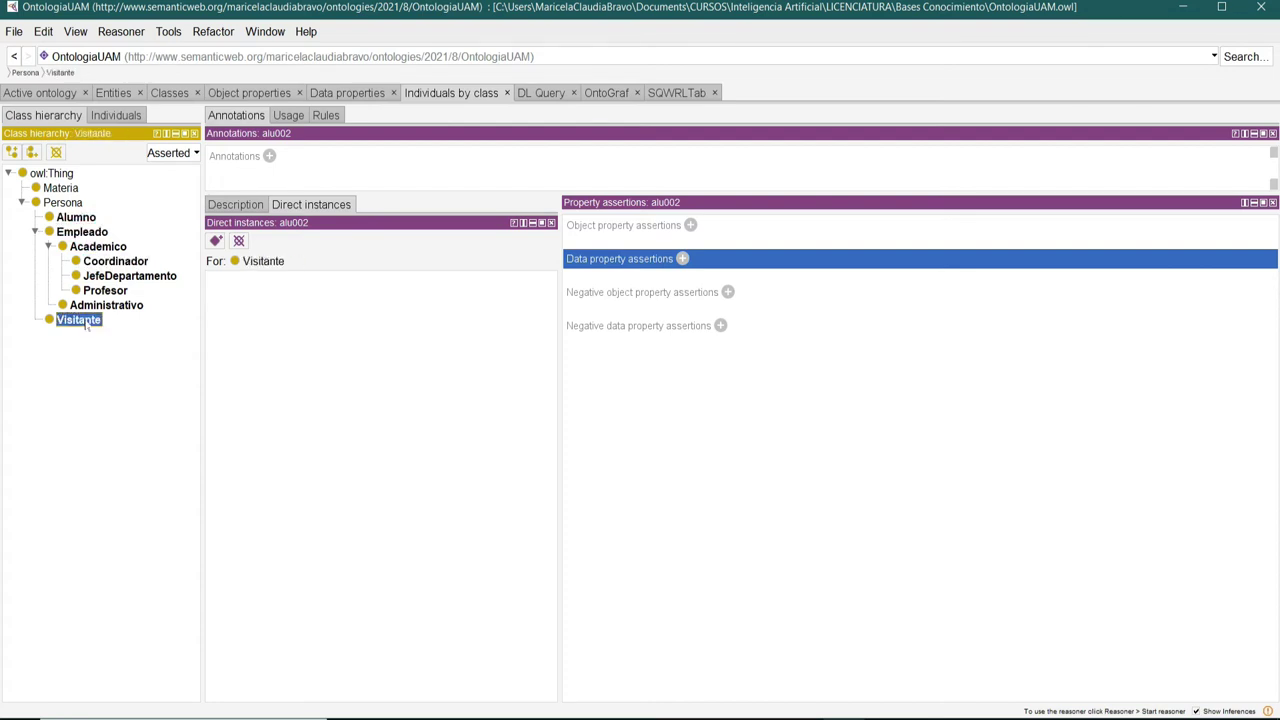
{"action": "left_click", "coordinate": [77, 218]}
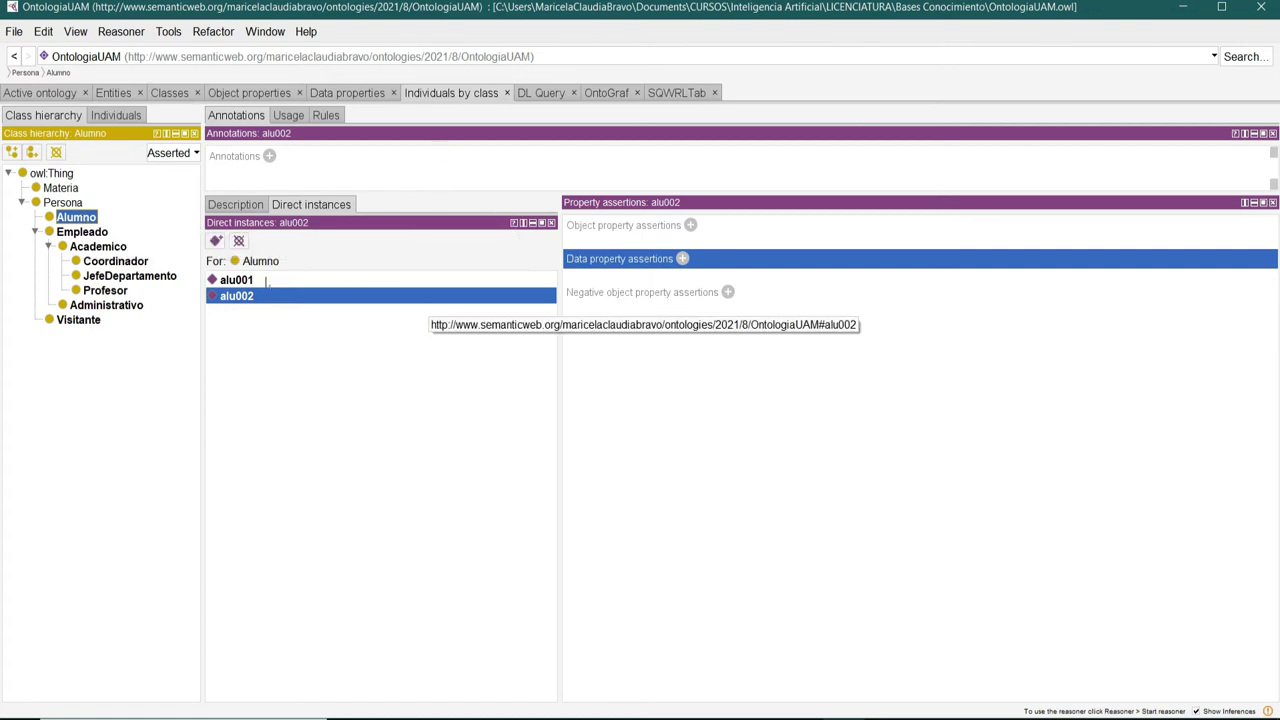
{"action": "left_click", "coordinate": [224, 205]}
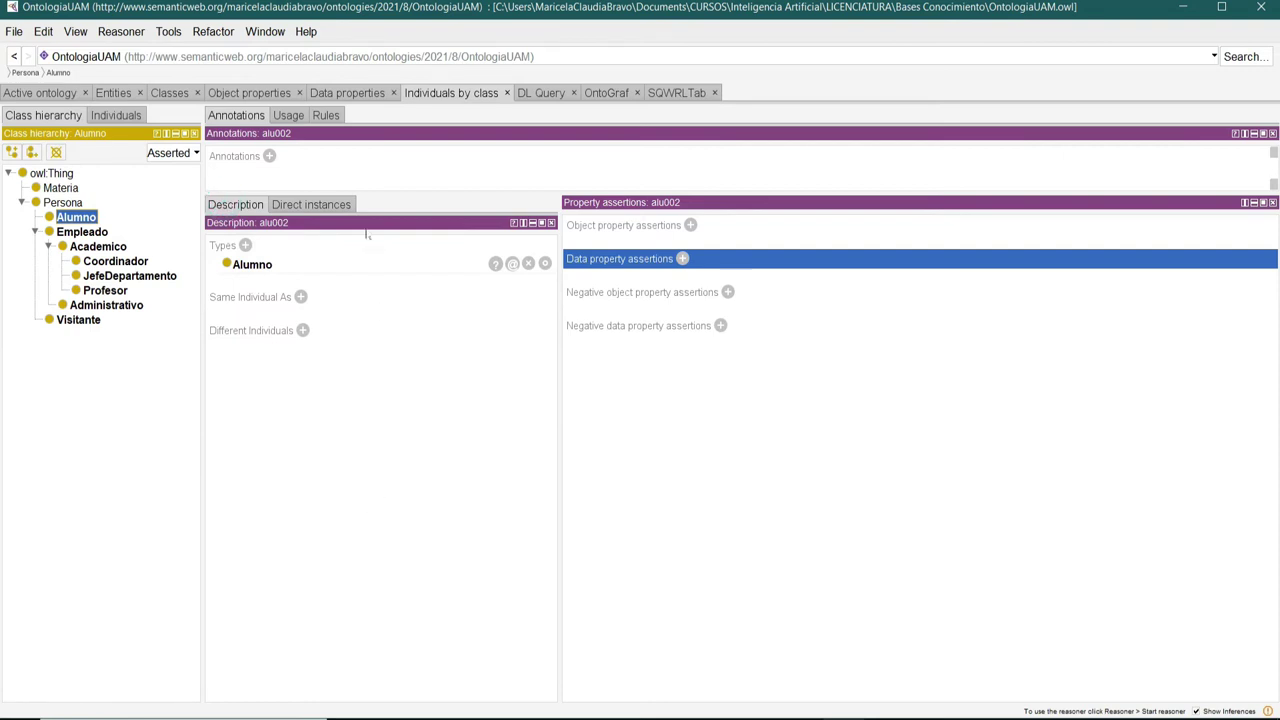
{"action": "left_click", "coordinate": [316, 204]}
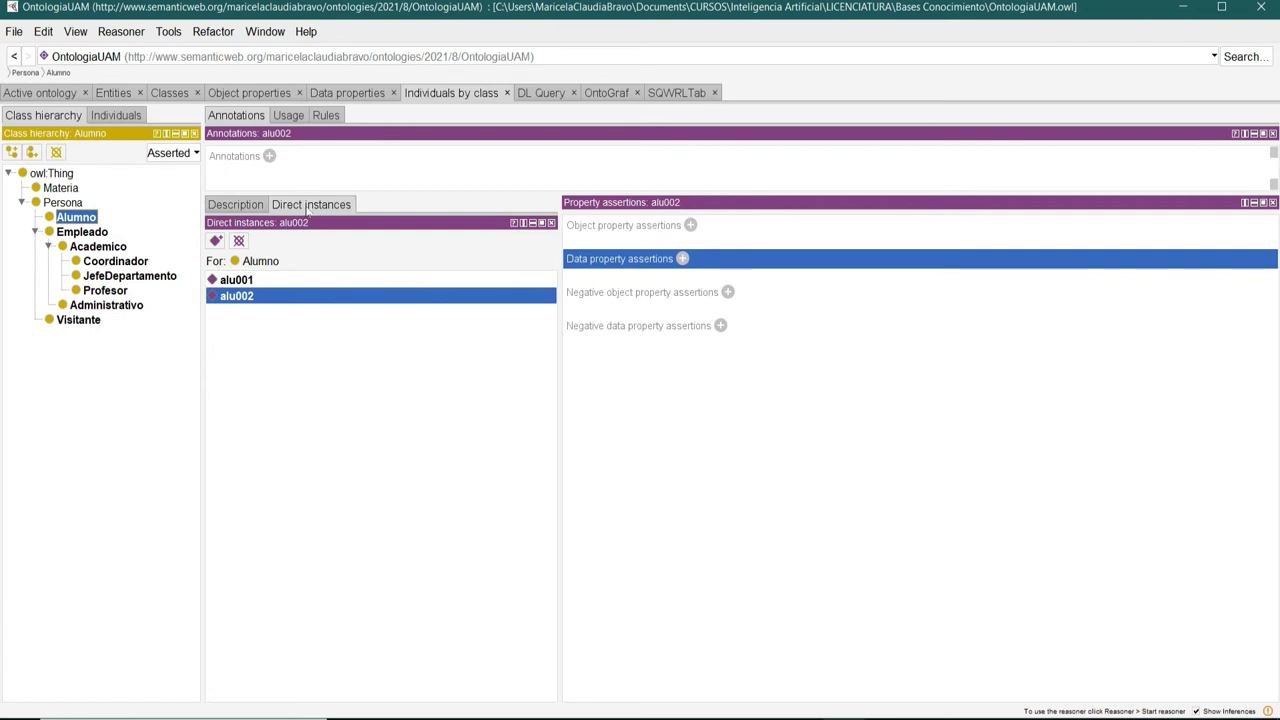
Give alu002 a tieneMatricula assertion with its enrolment code typed as xsd:string.
{"action": "left_click", "coordinate": [682, 258]}
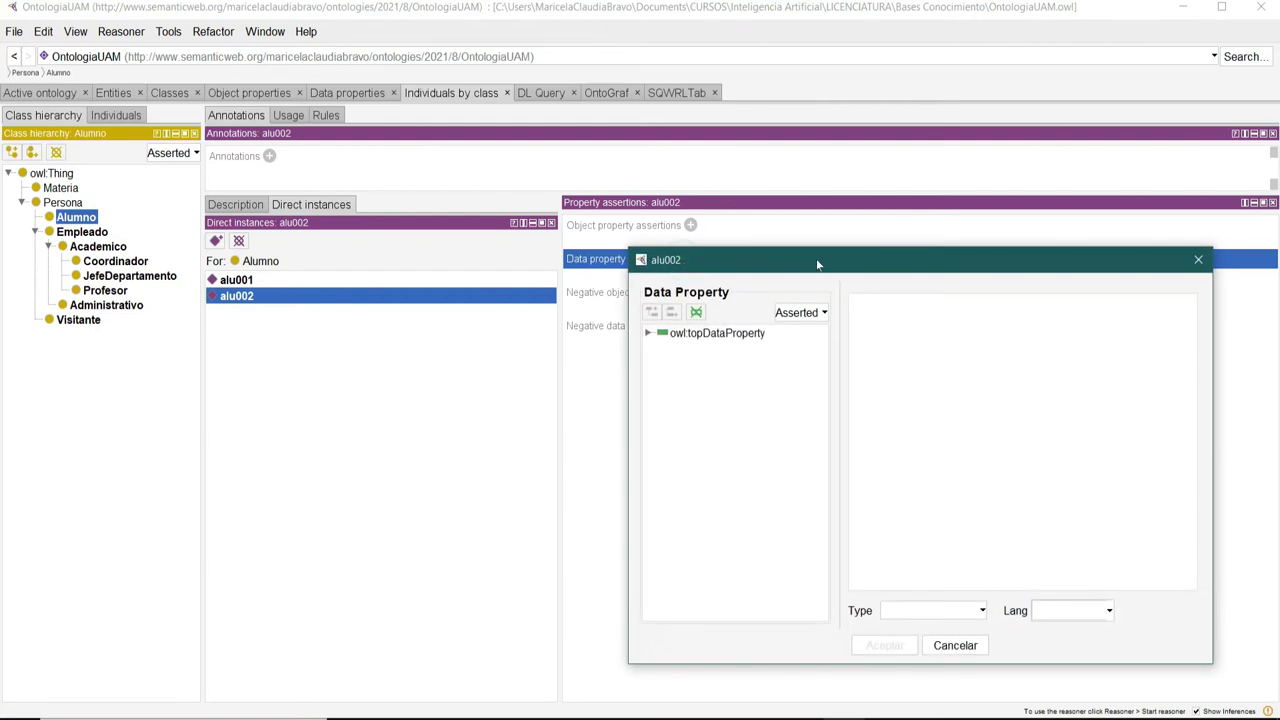
{"action": "left_click_drag", "start_coordinate": [817, 264], "coordinate": [541, 180]}
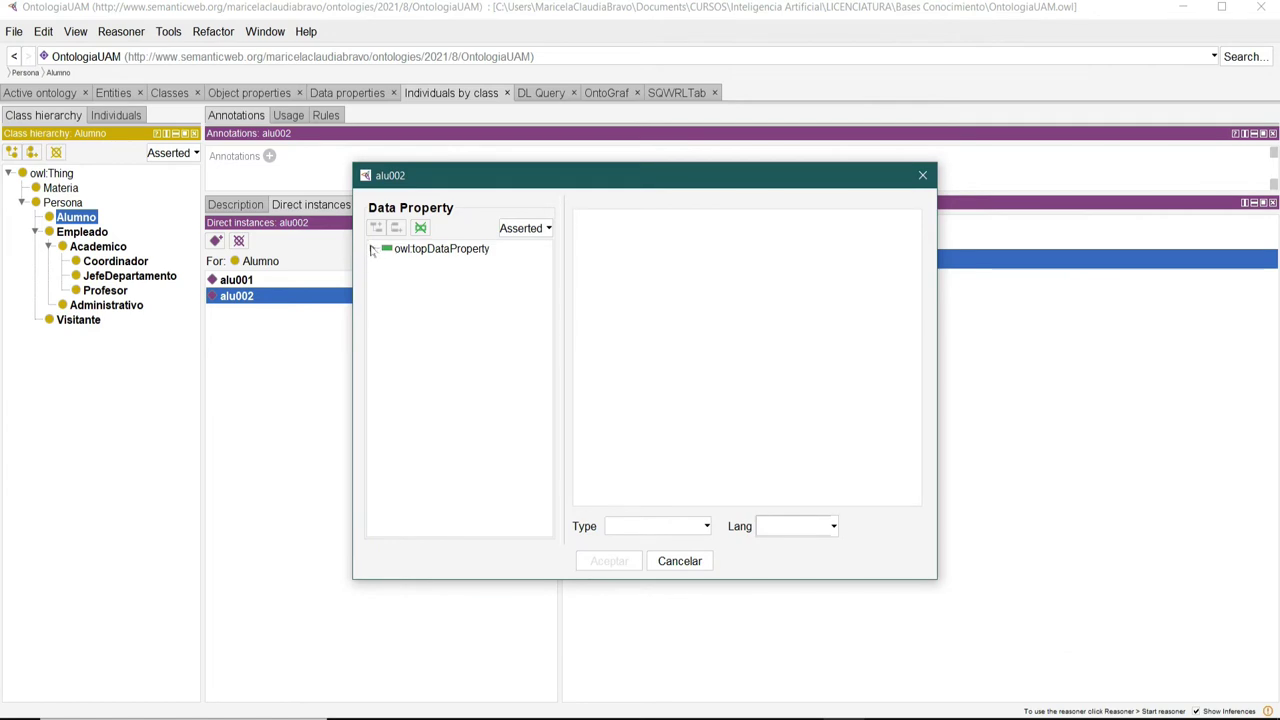
{"action": "left_click", "coordinate": [372, 249]}
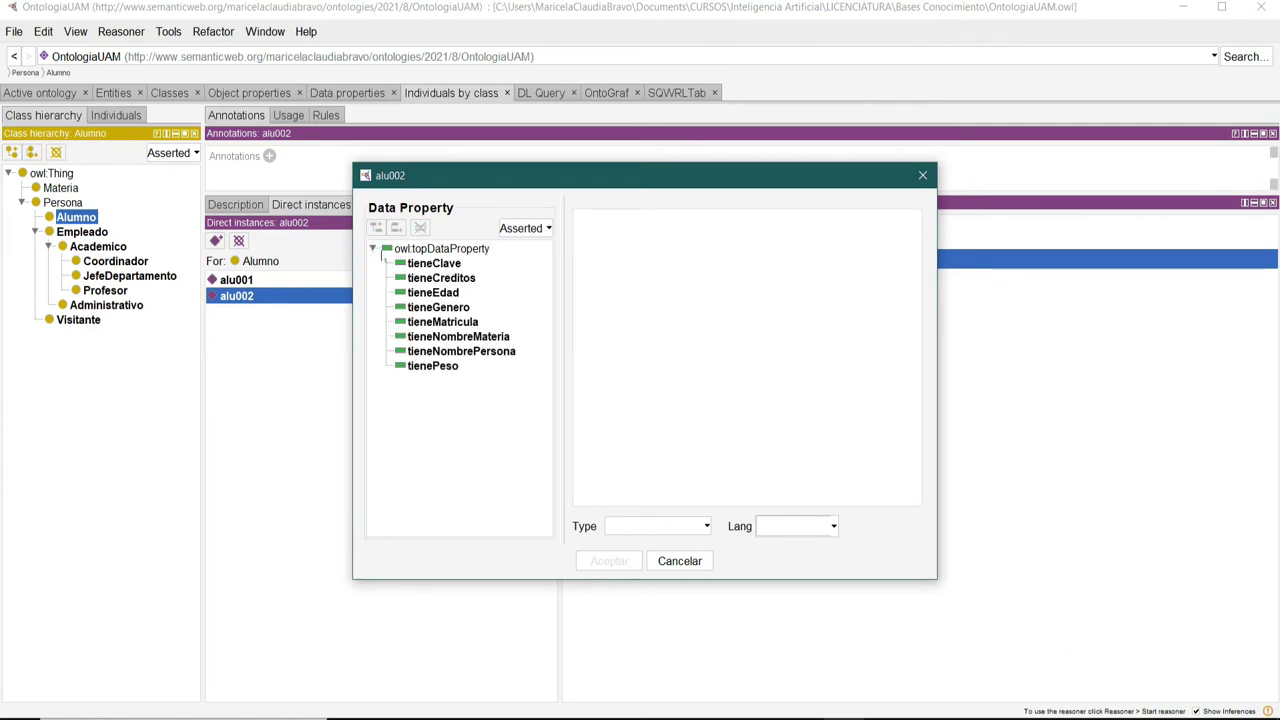
{"action": "left_click", "coordinate": [455, 322]}
{"action": "left_click", "coordinate": [688, 220]}
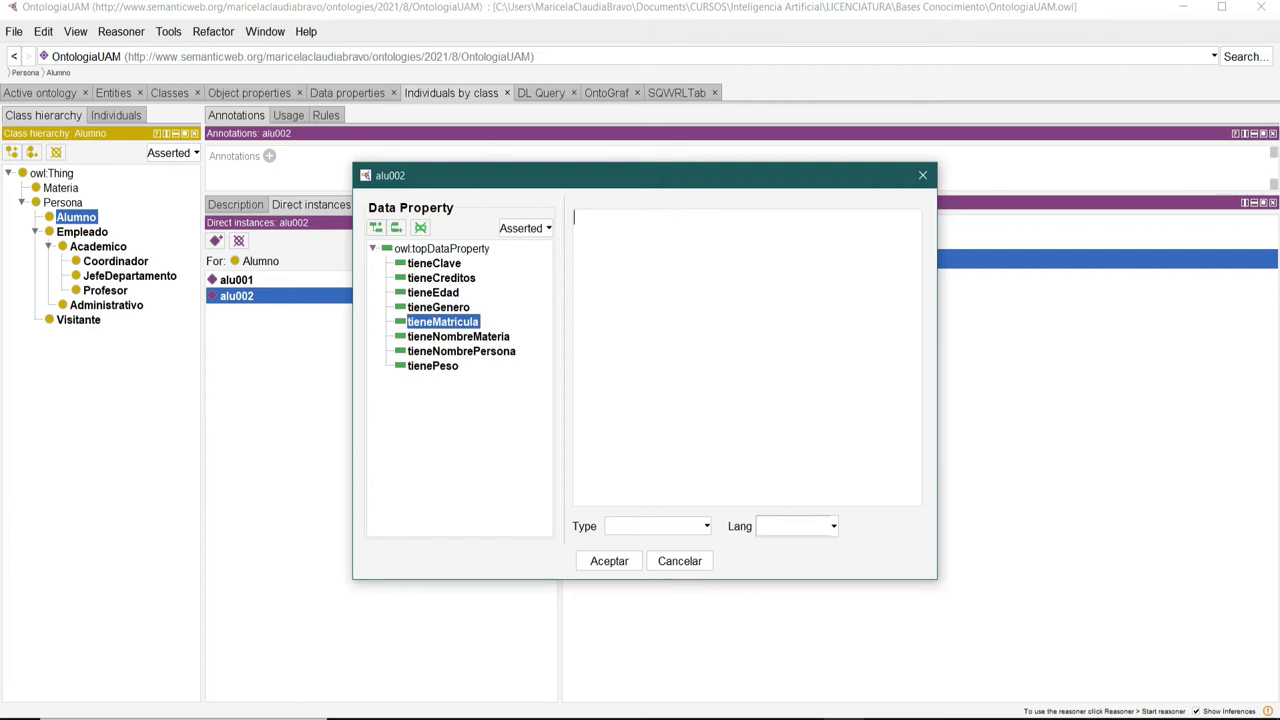
{"action": "type", "text": "al76543"}
{"action": "left_click", "coordinate": [706, 528]}
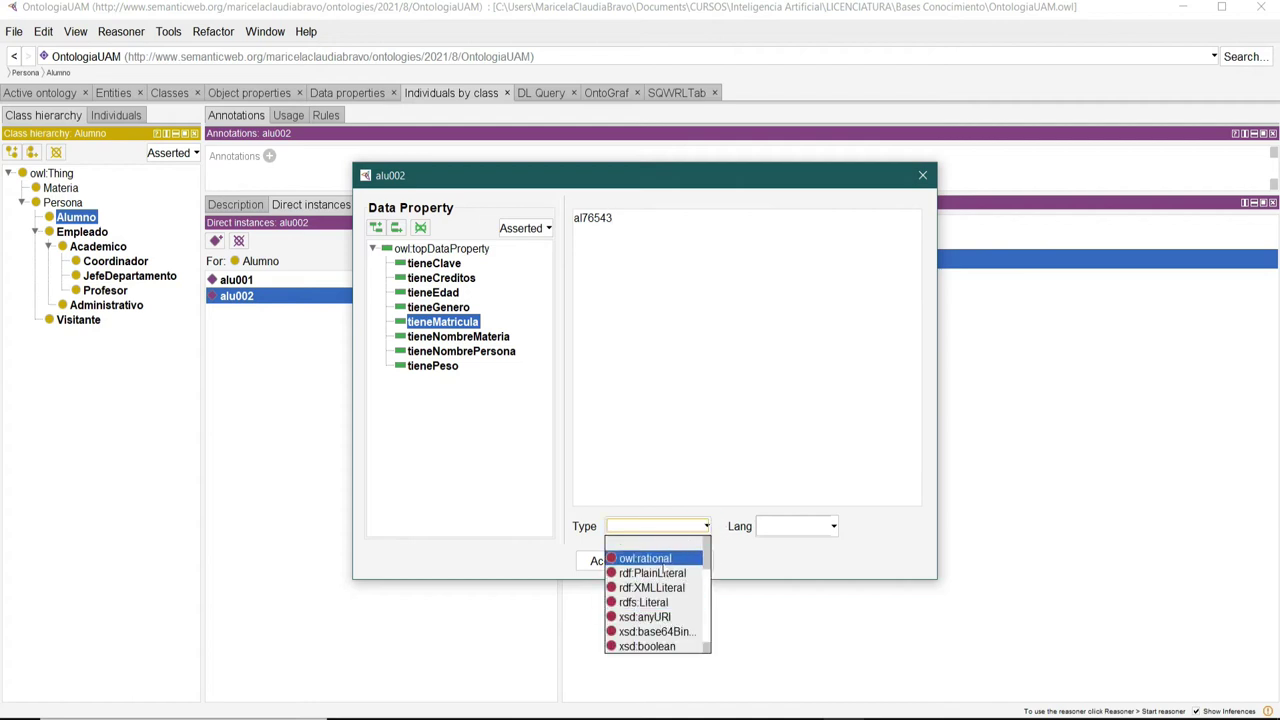
{"action": "scroll", "coordinate": [668, 573], "scroll_direction": "down", "scroll_amount": 1}
{"action": "scroll", "coordinate": [668, 573], "scroll_direction": "down", "scroll_amount": 5}
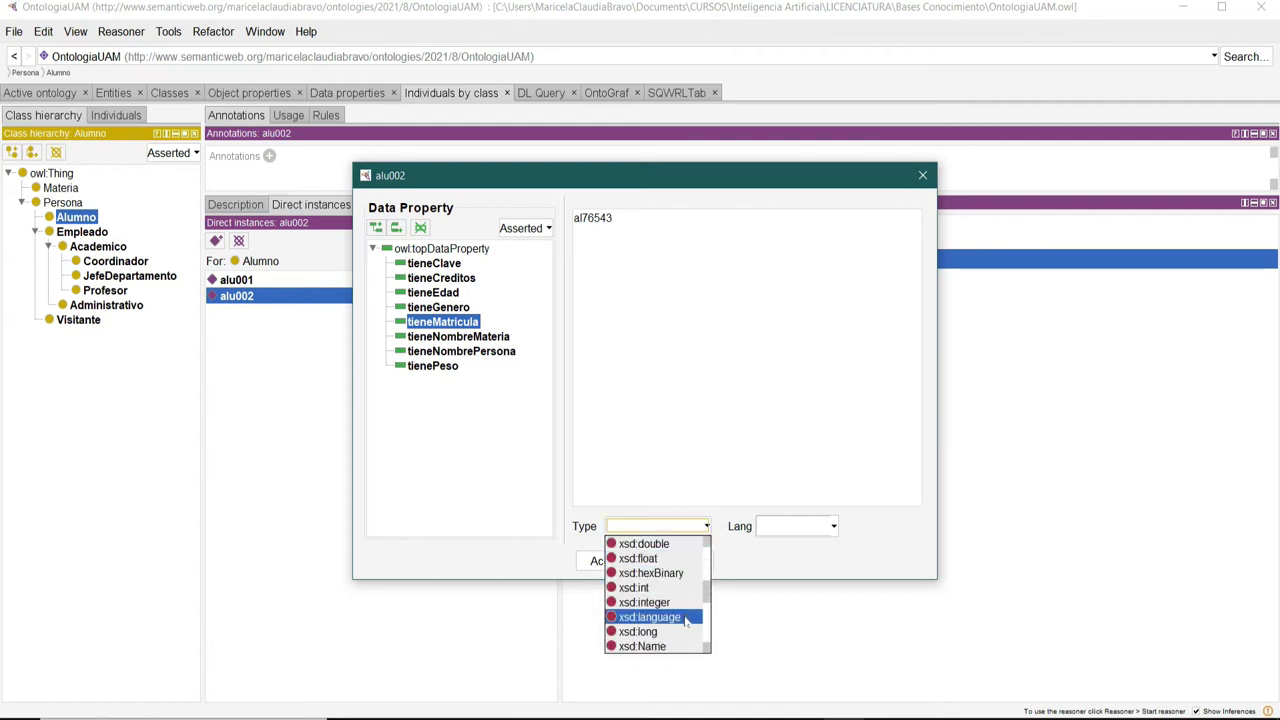
{"action": "scroll", "coordinate": [684, 628], "scroll_direction": "down", "scroll_amount": 3}
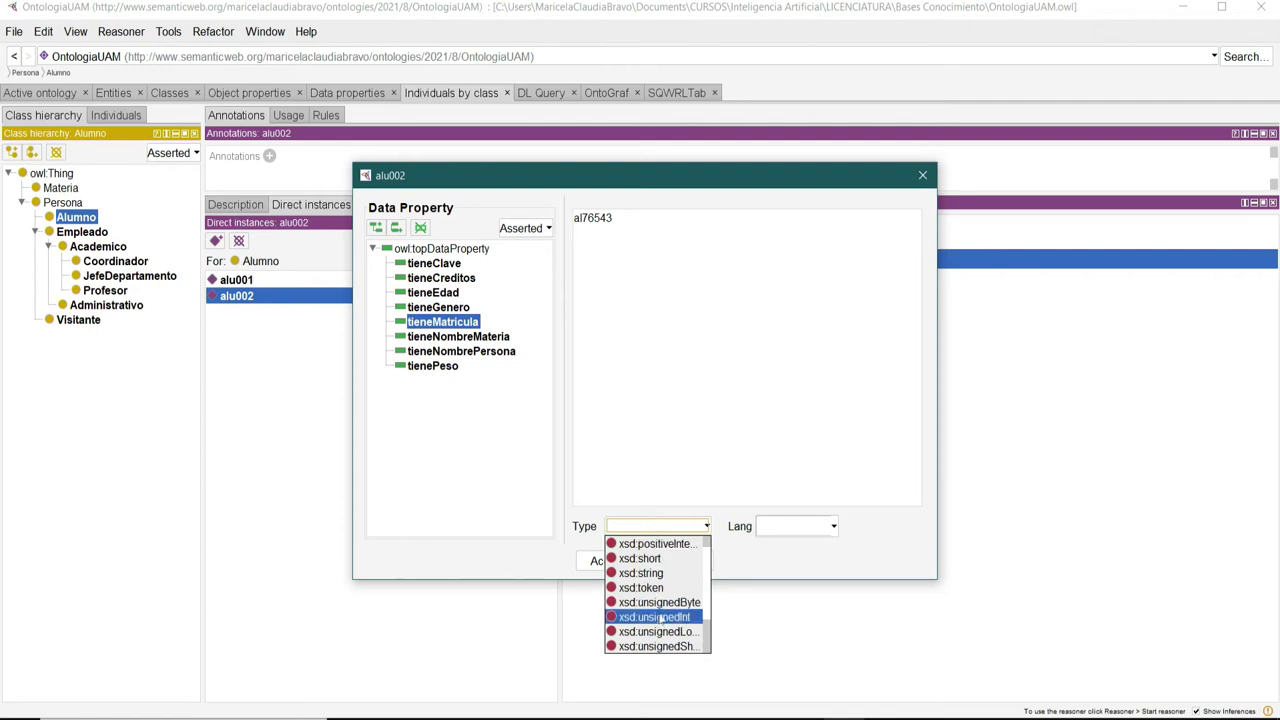
{"action": "left_click", "coordinate": [652, 574]}
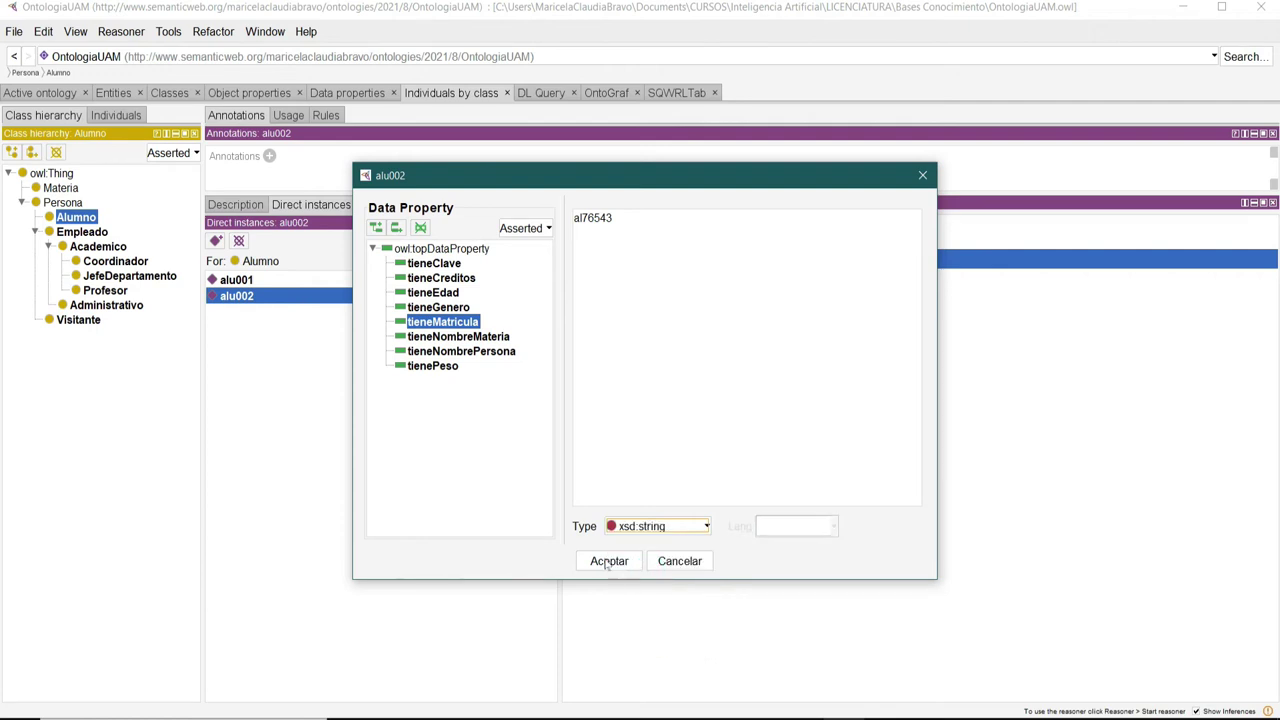
{"action": "left_click", "coordinate": [608, 561]}
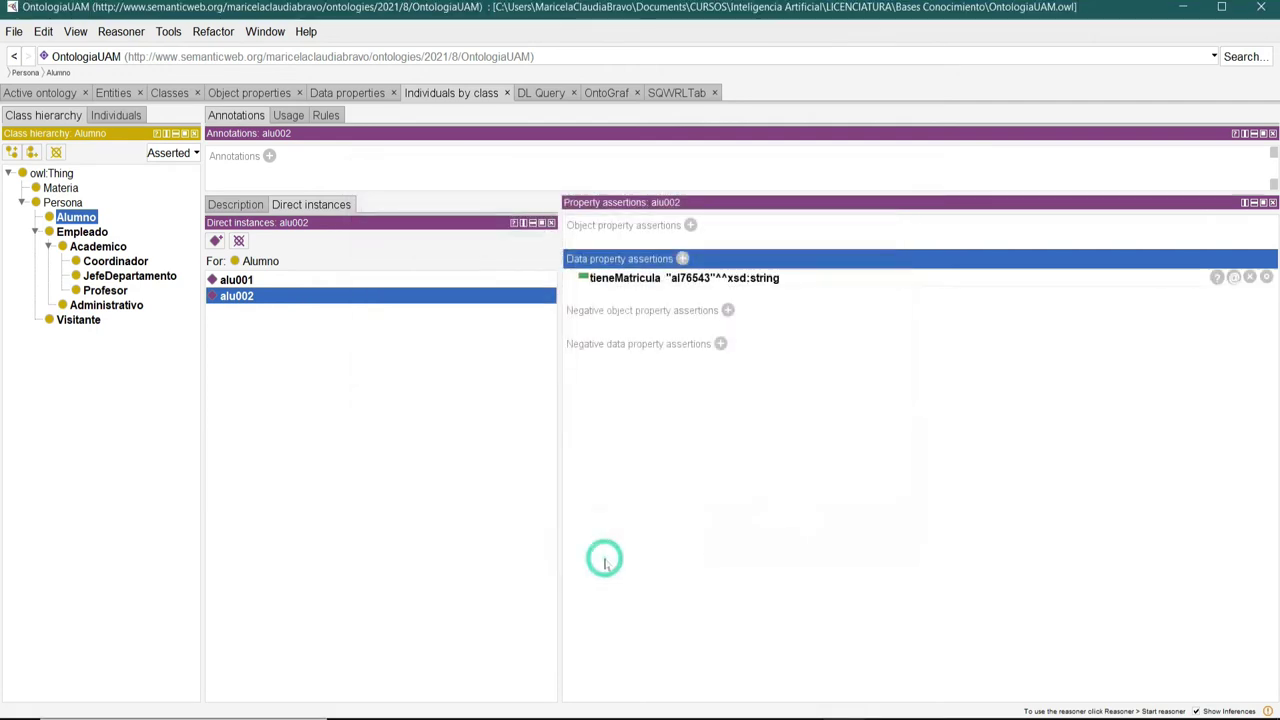
Add a tieneNombrePersona assertion holding the student's full name to alu002.
{"action": "left_click", "coordinate": [681, 260]}
{"action": "left_click_drag", "start_coordinate": [680, 262], "coordinate": [480, 162]}
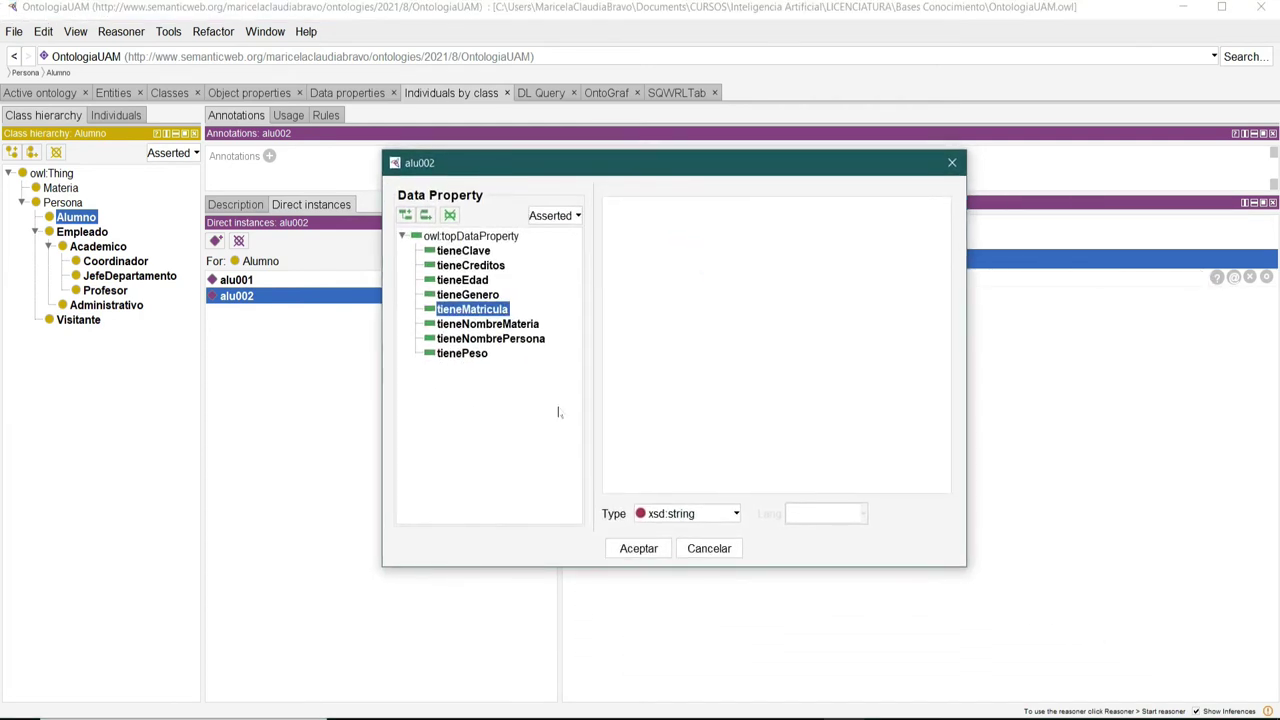
{"action": "left_click", "coordinate": [470, 340]}
{"action": "left_click", "coordinate": [714, 236]}
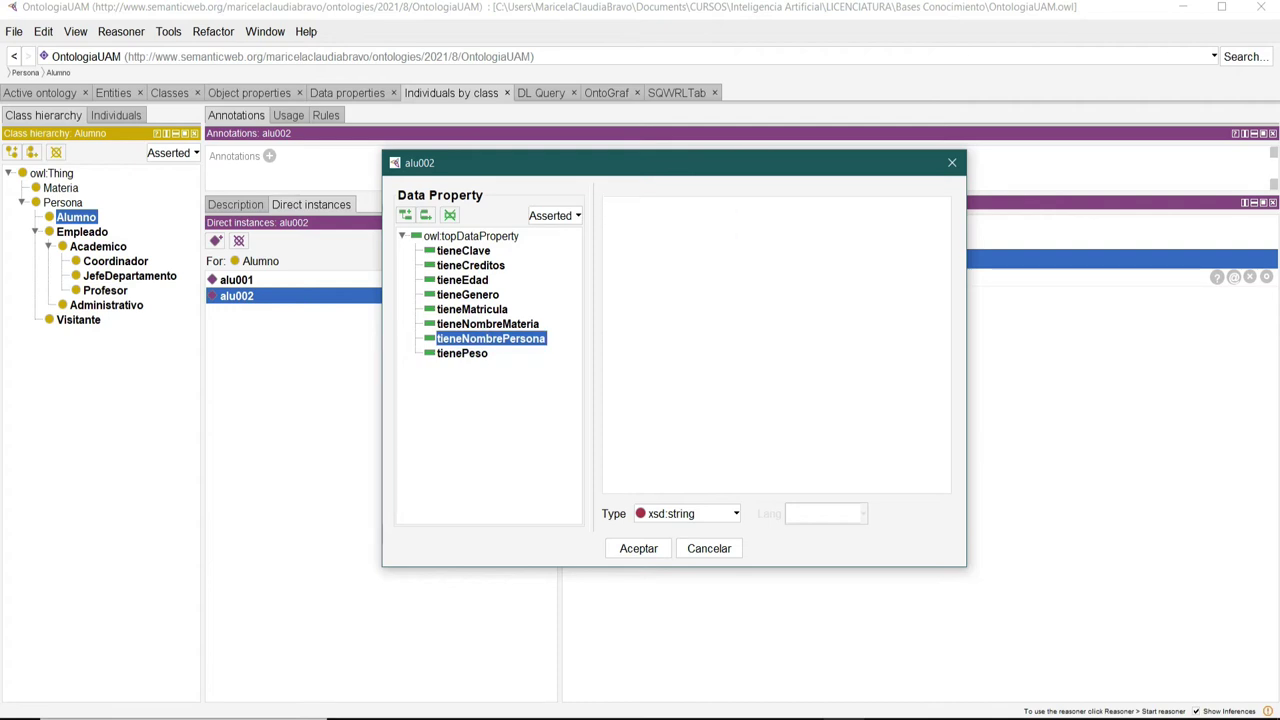
{"action": "left_click", "coordinate": [633, 549]}
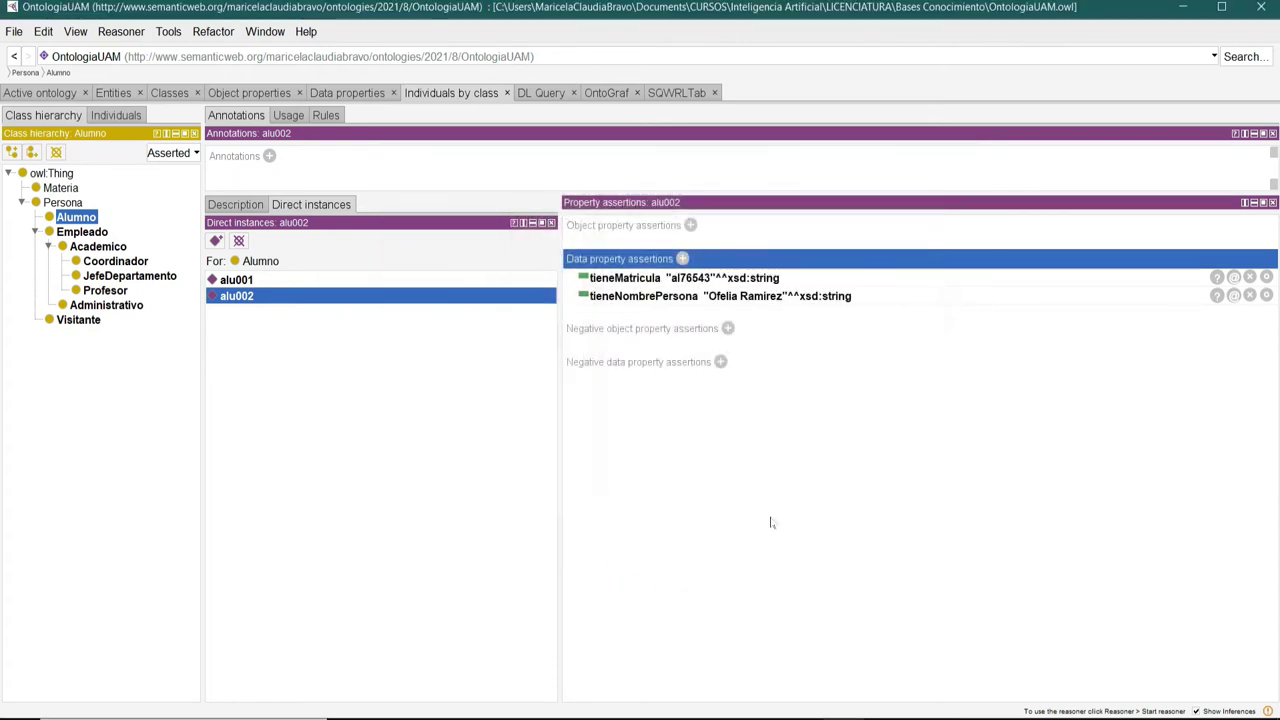
Add the tieneGenero value 'Femenino' to alu002.
{"action": "left_click", "coordinate": [682, 259]}
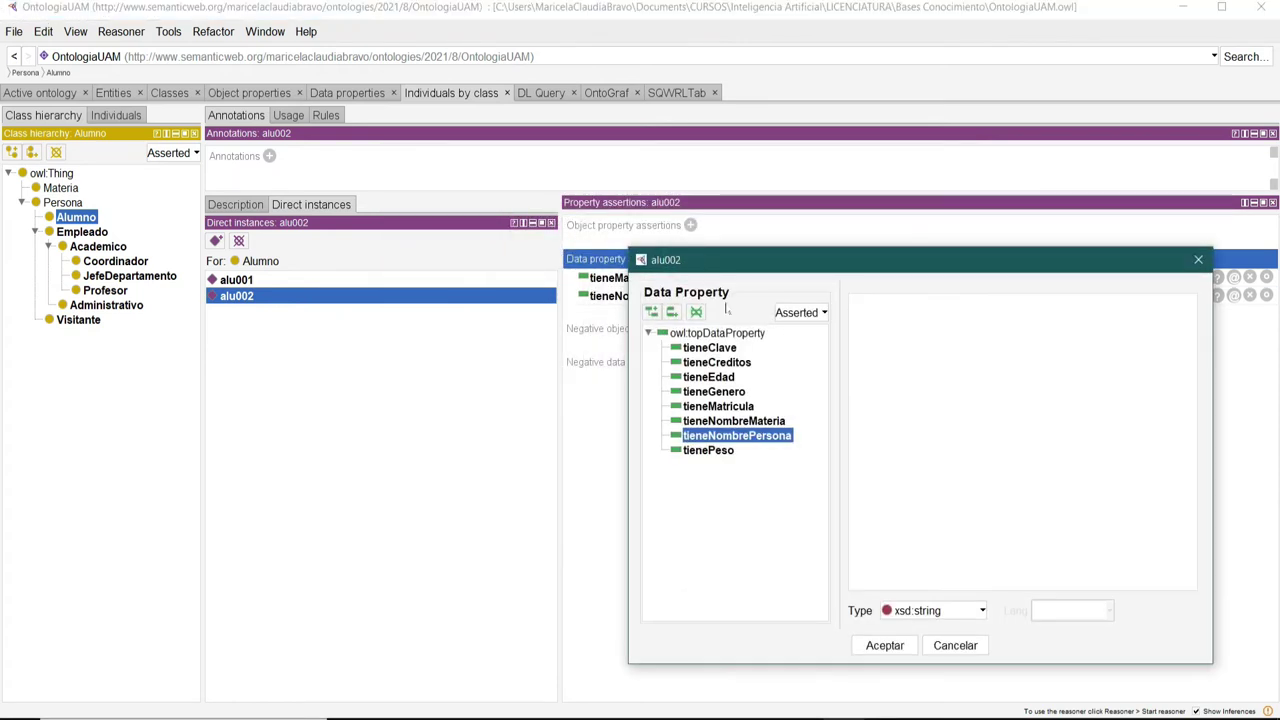
{"action": "left_click_drag", "start_coordinate": [771, 264], "coordinate": [531, 163]}
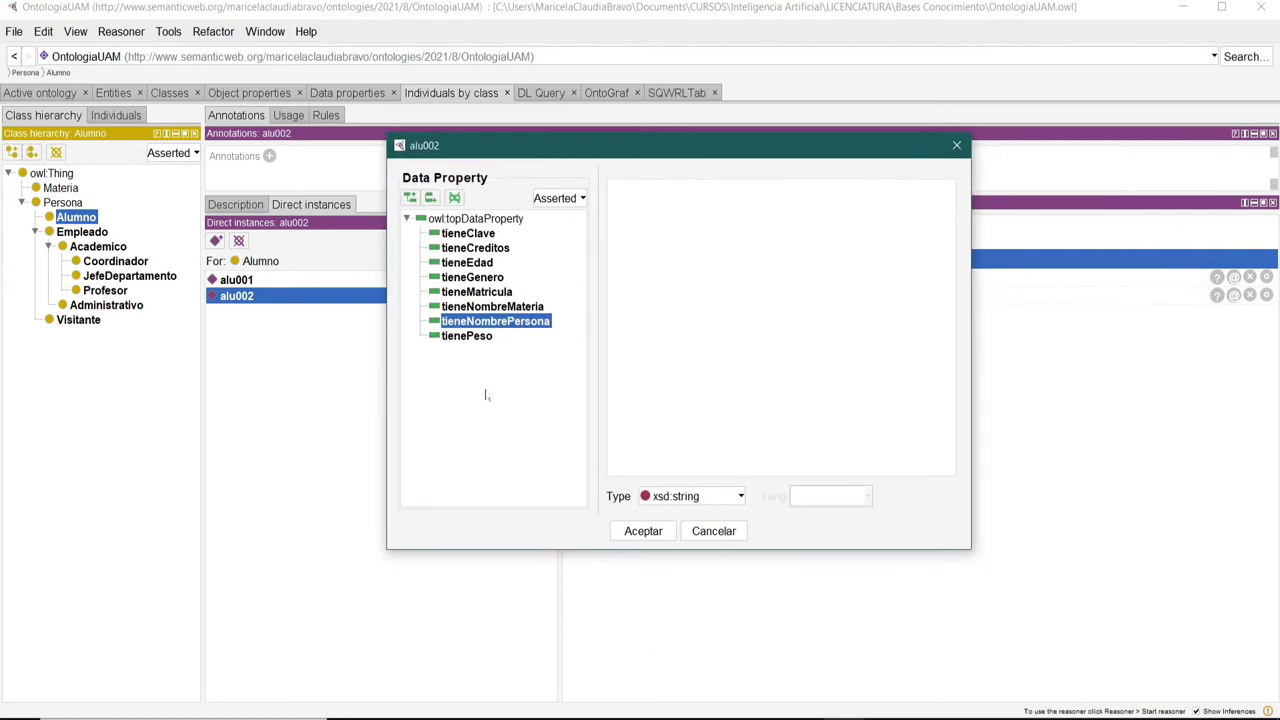
{"action": "left_click", "coordinate": [458, 279]}
{"action": "left_click", "coordinate": [610, 188]}
{"action": "type", "text": "Femenino"}
{"action": "left_click", "coordinate": [640, 530]}
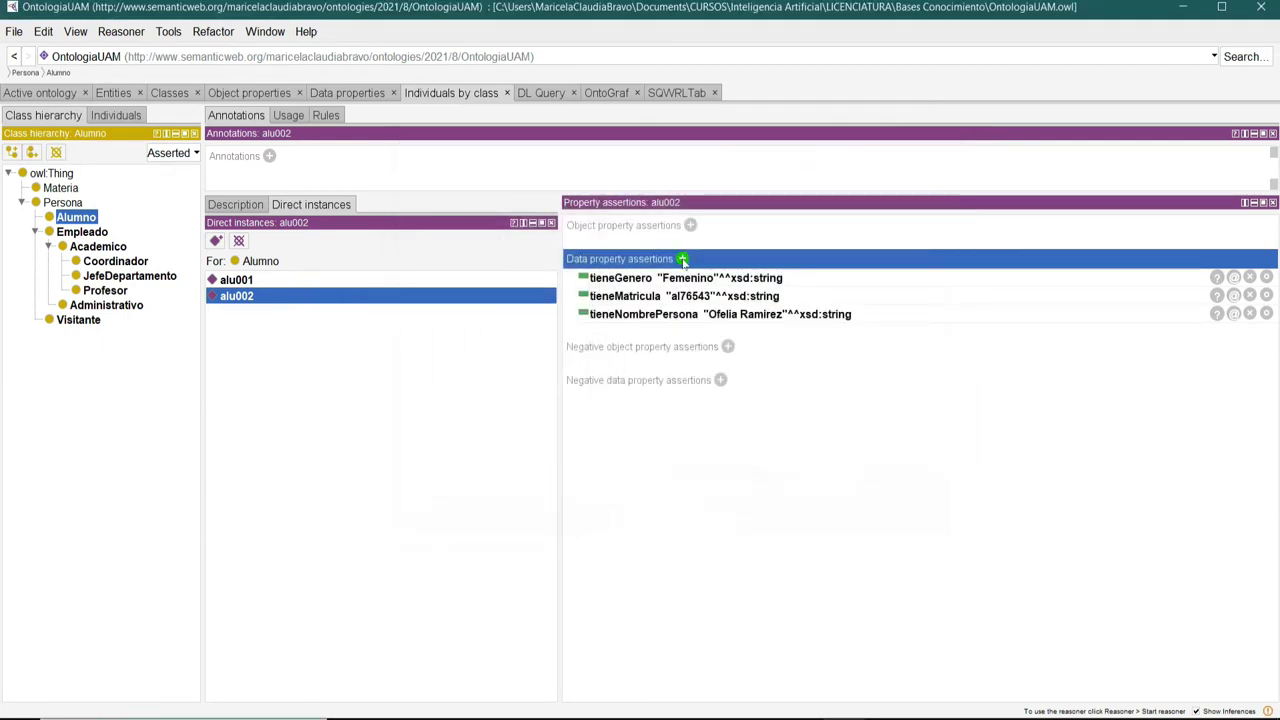
{"action": "left_click", "coordinate": [683, 260]}
{"action": "left_click_drag", "start_coordinate": [794, 268], "coordinate": [517, 181]}
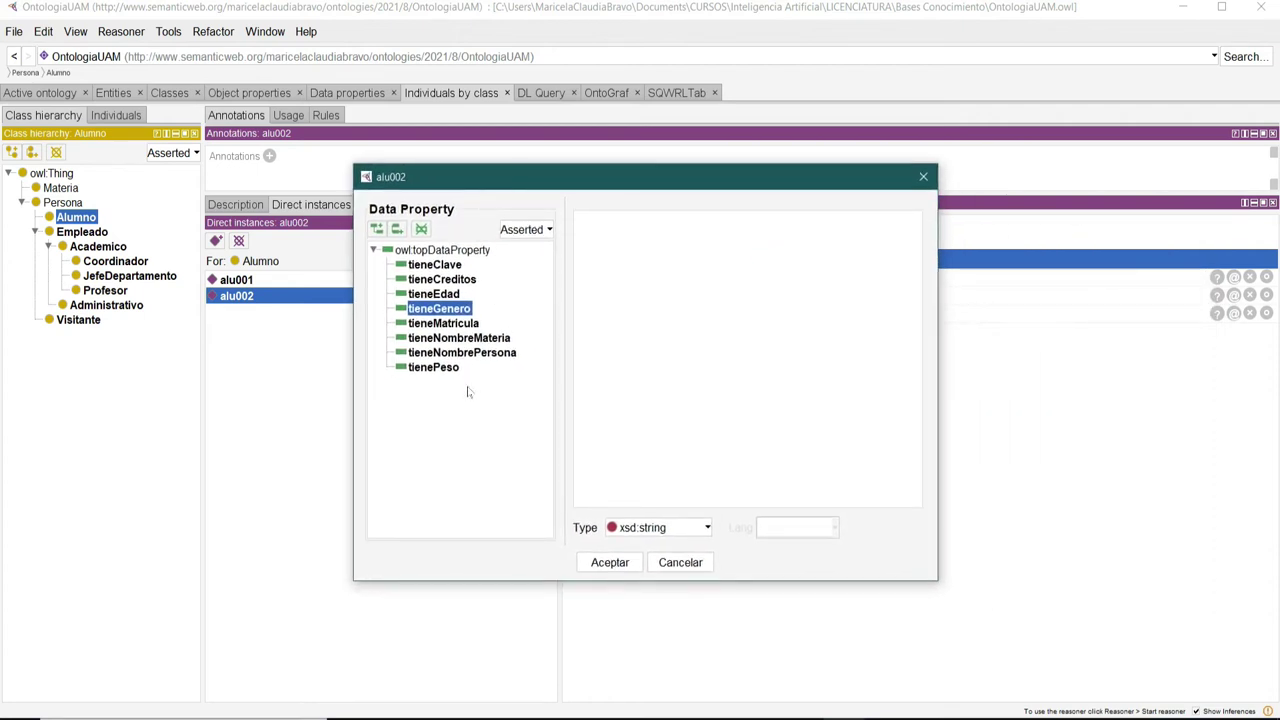
Record alu002's tieneEdad as 28 with datatype xsd:int.
{"action": "left_click", "coordinate": [448, 294]}
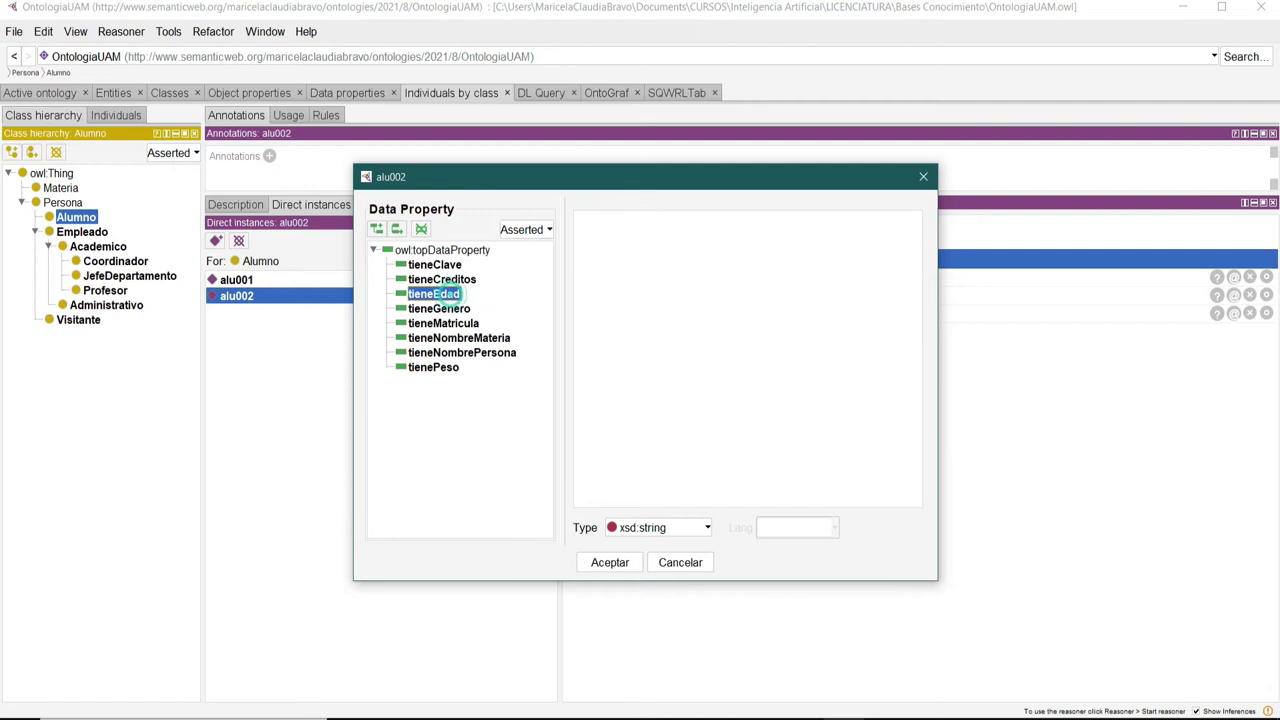
{"action": "left_click", "coordinate": [631, 237]}
{"action": "type", "text": "28"}
{"action": "left_click", "coordinate": [707, 530]}
{"action": "scroll", "coordinate": [688, 633], "scroll_direction": "up", "scroll_amount": 4}
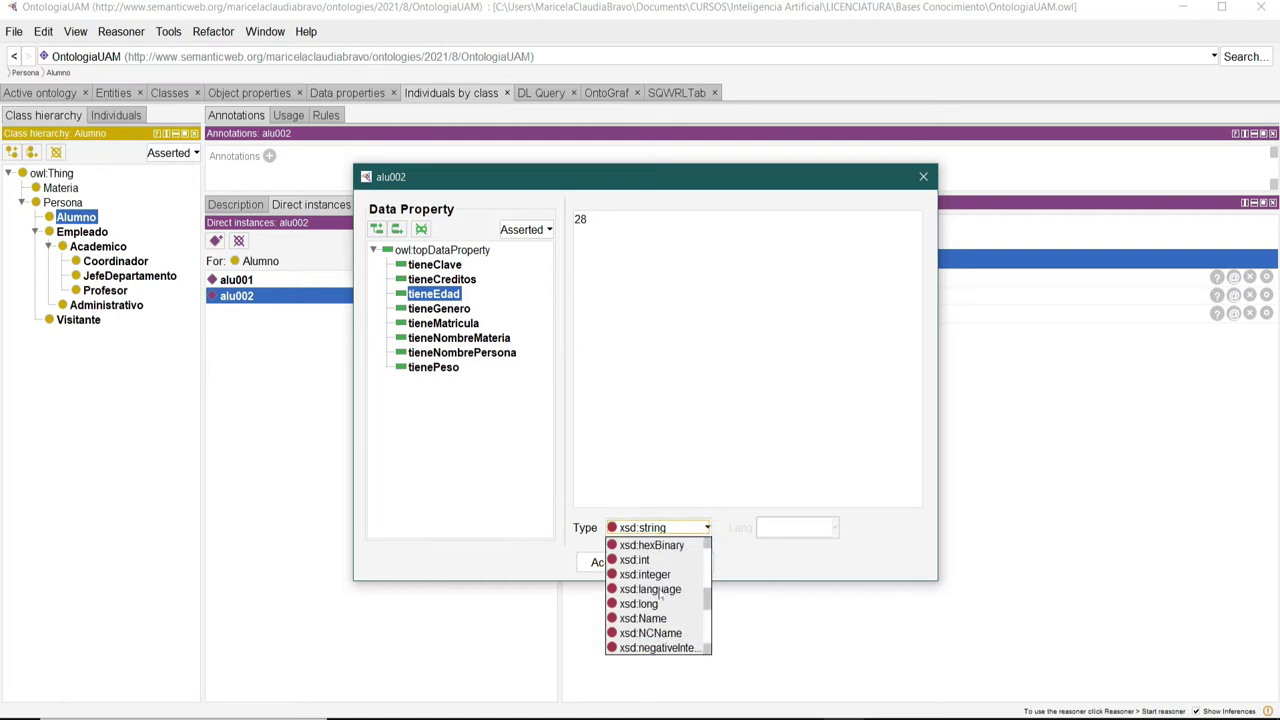
{"action": "left_click", "coordinate": [637, 560]}
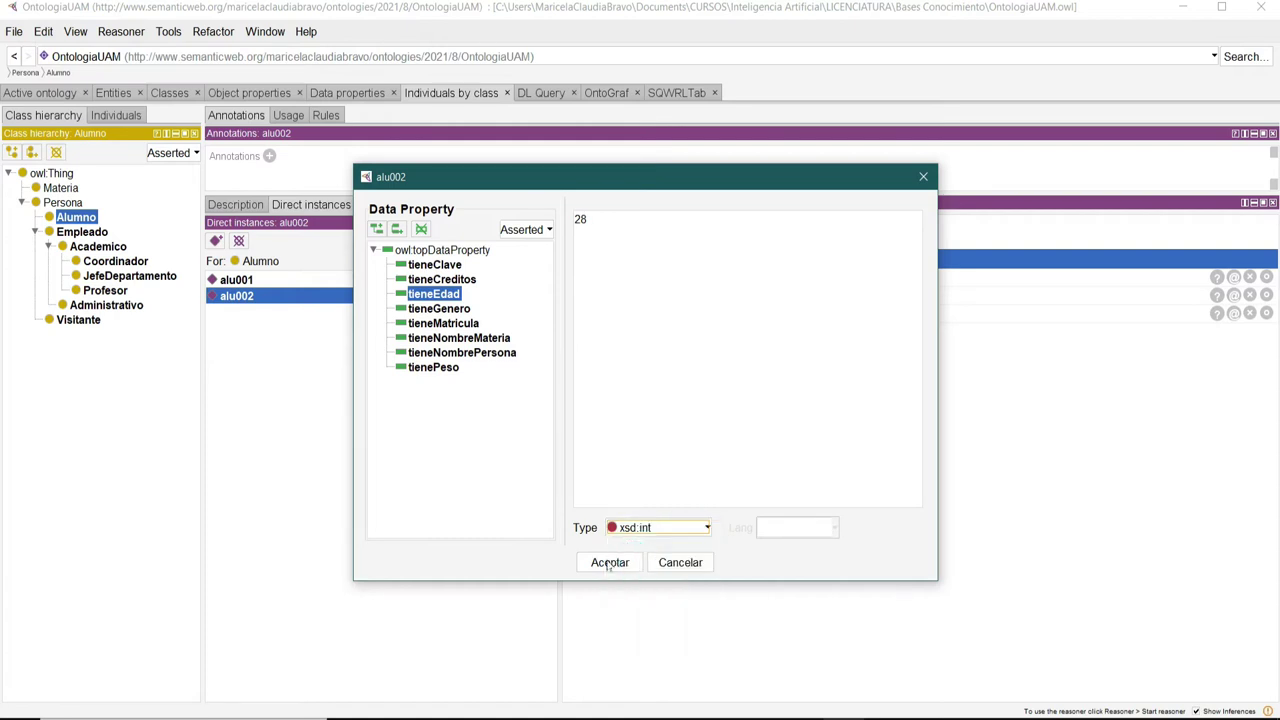
{"action": "left_click", "coordinate": [609, 563]}
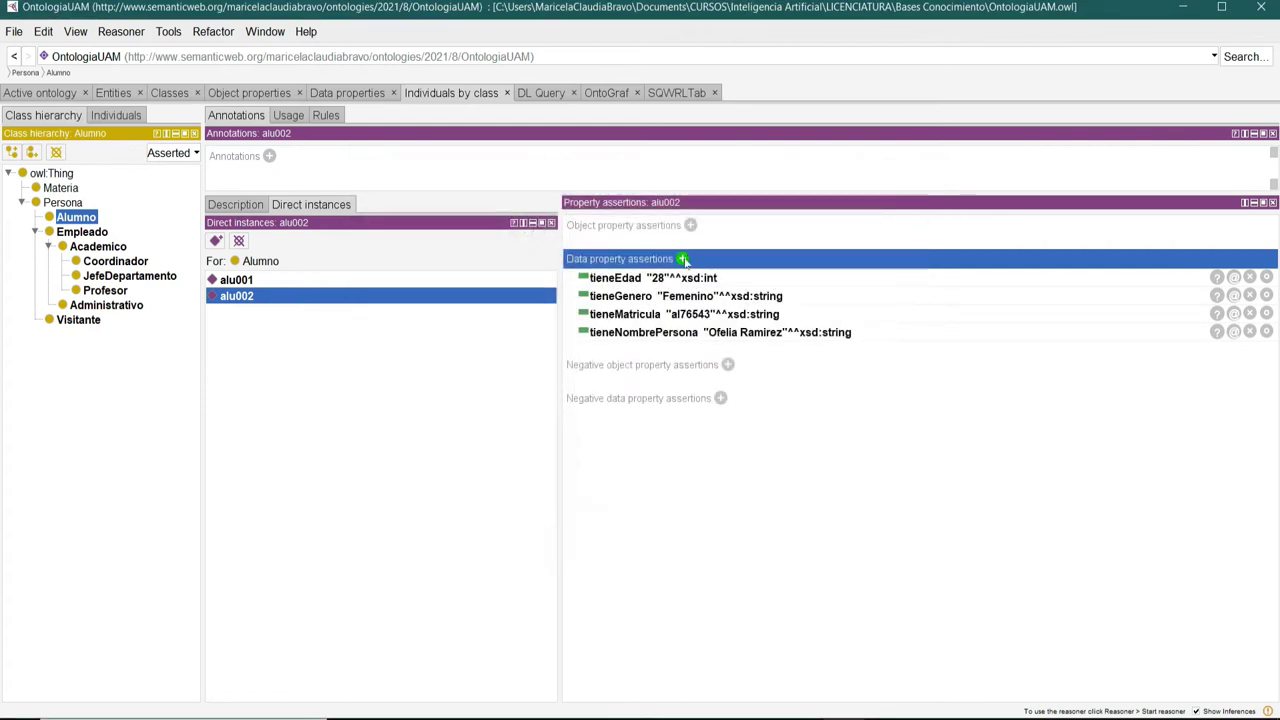
Record alu002's tienePeso as 65.5 with datatype xsd:float, then compare with alu001.
{"action": "left_click", "coordinate": [683, 259]}
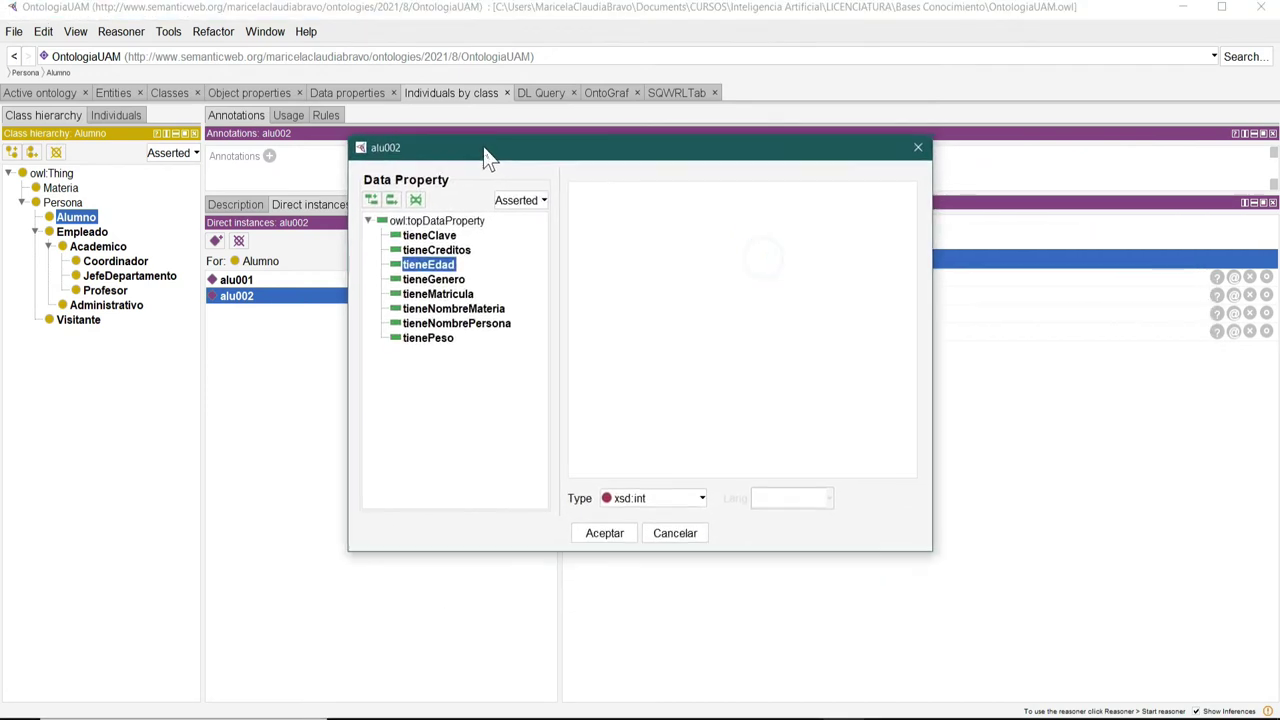
{"action": "left_click", "coordinate": [617, 225]}
{"action": "left_click", "coordinate": [690, 500]}
{"action": "scroll", "coordinate": [676, 588], "scroll_direction": "up", "scroll_amount": 5}
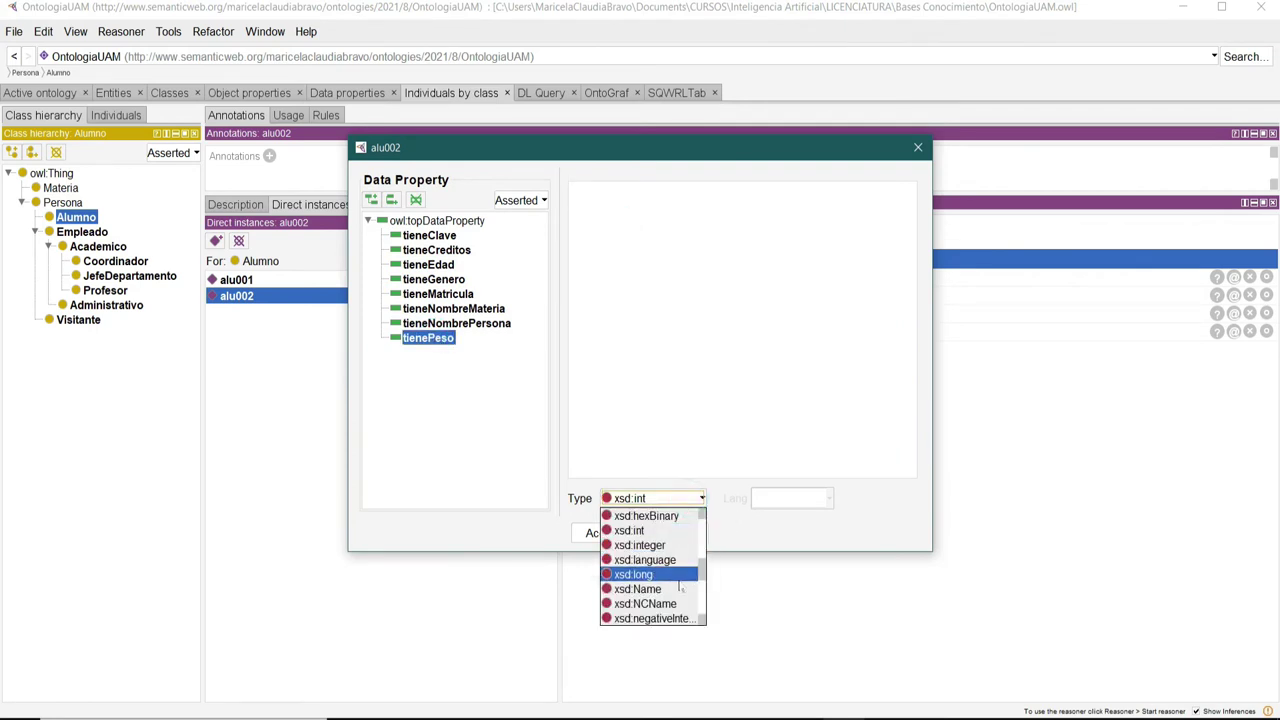
{"action": "scroll", "coordinate": [676, 588], "scroll_direction": "down", "scroll_amount": 3}
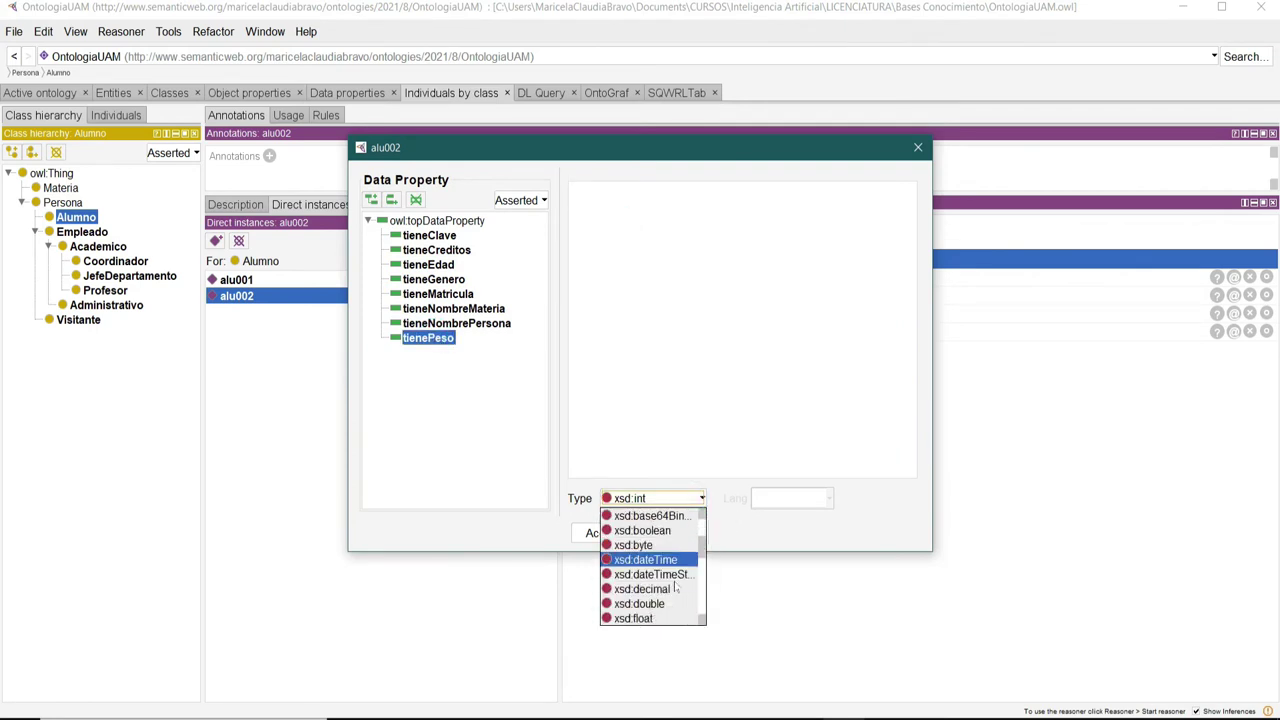
{"action": "left_click", "coordinate": [645, 575]}
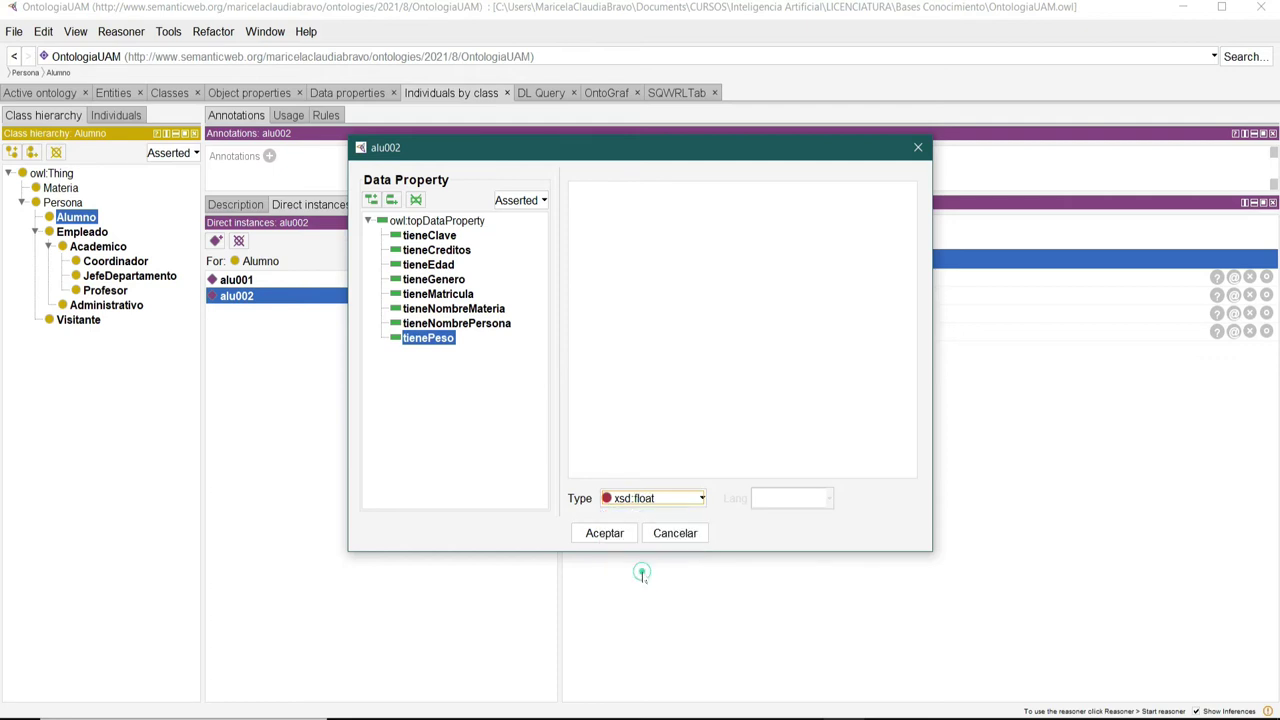
{"action": "left_click", "coordinate": [640, 190]}
{"action": "type", "text": "65"}
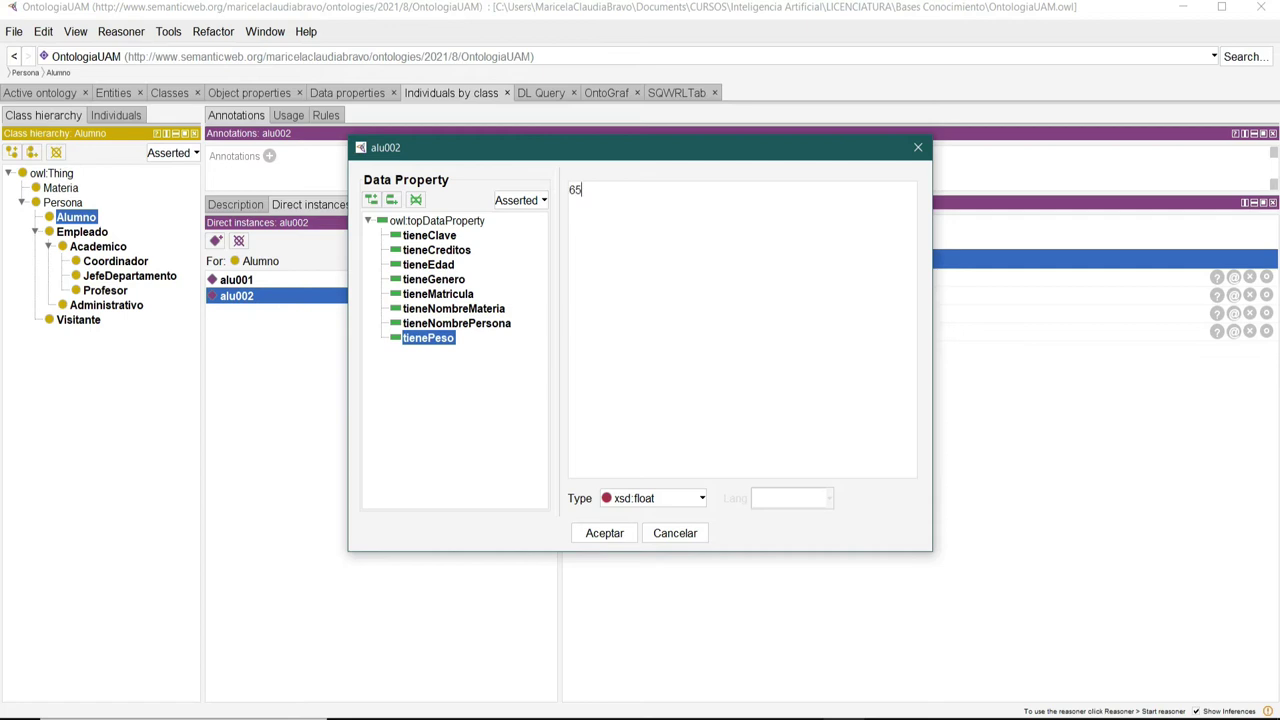
{"action": "type", "text": ".5"}
{"action": "left_click", "coordinate": [604, 533]}
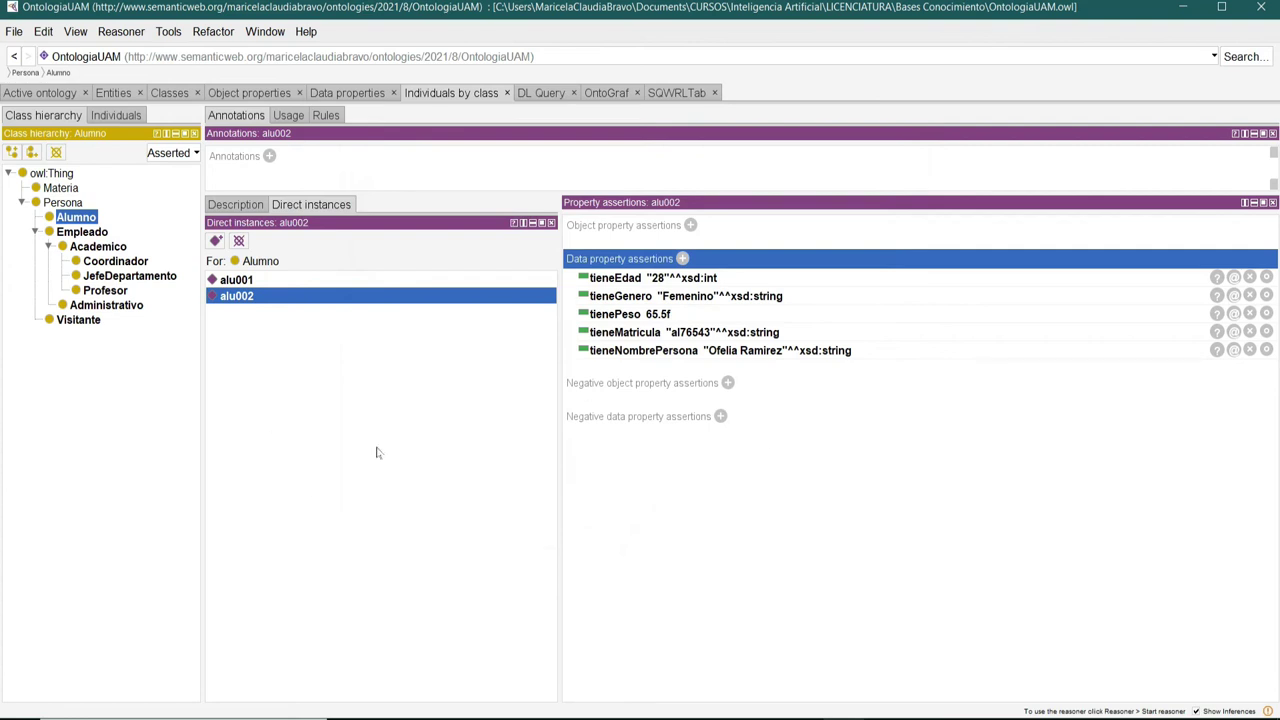
{"action": "left_click", "coordinate": [252, 281]}
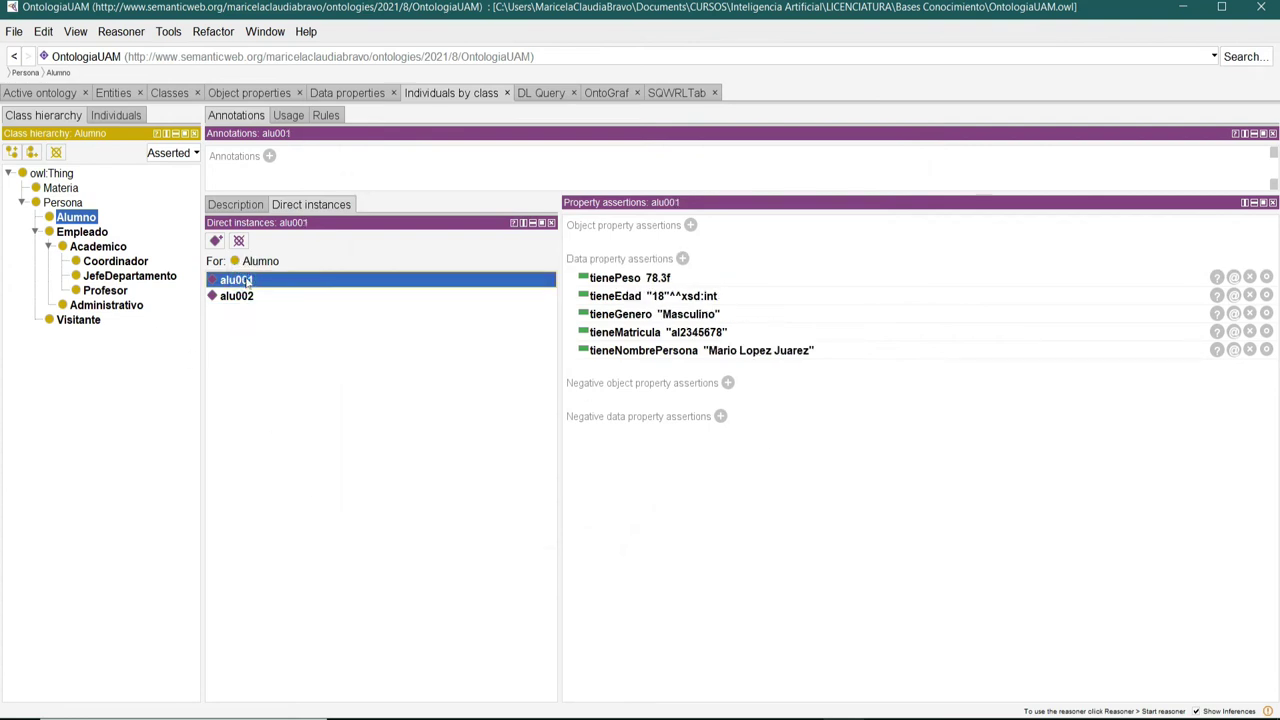
Create the Alumno individual alu003 and begin adding its first data property.
{"action": "left_click", "coordinate": [243, 297]}
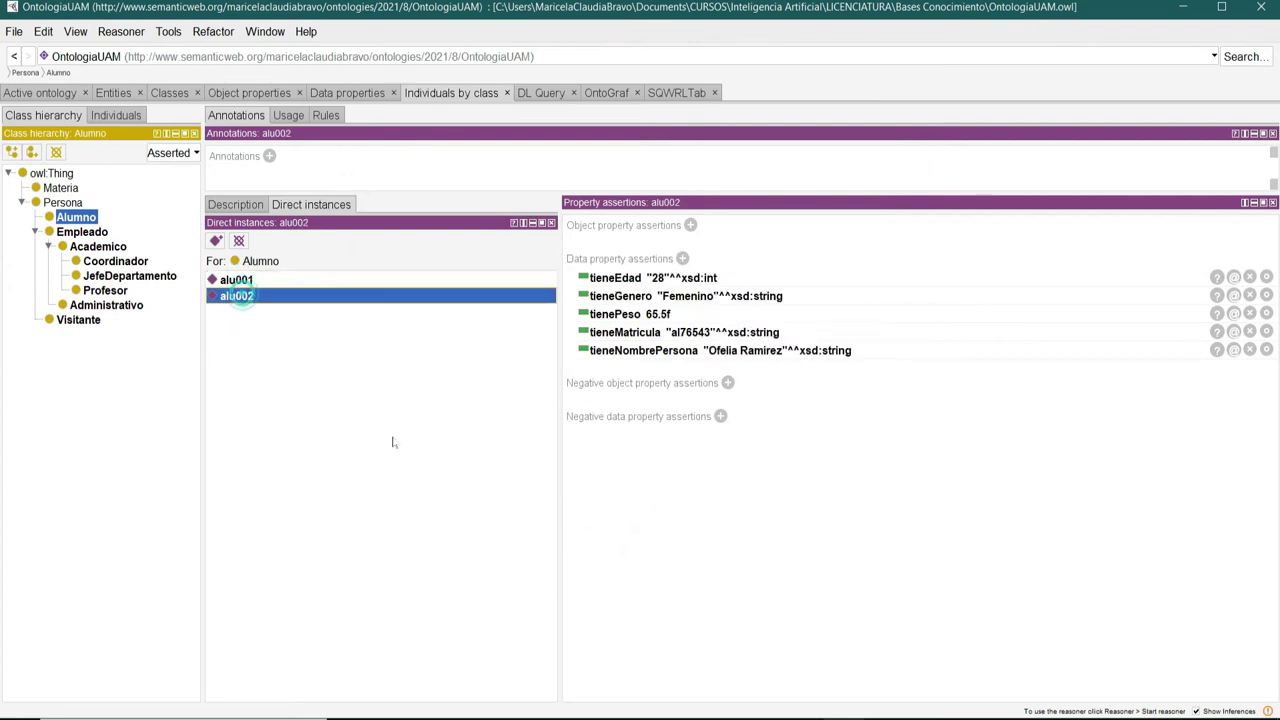
{"action": "left_click", "coordinate": [215, 242]}
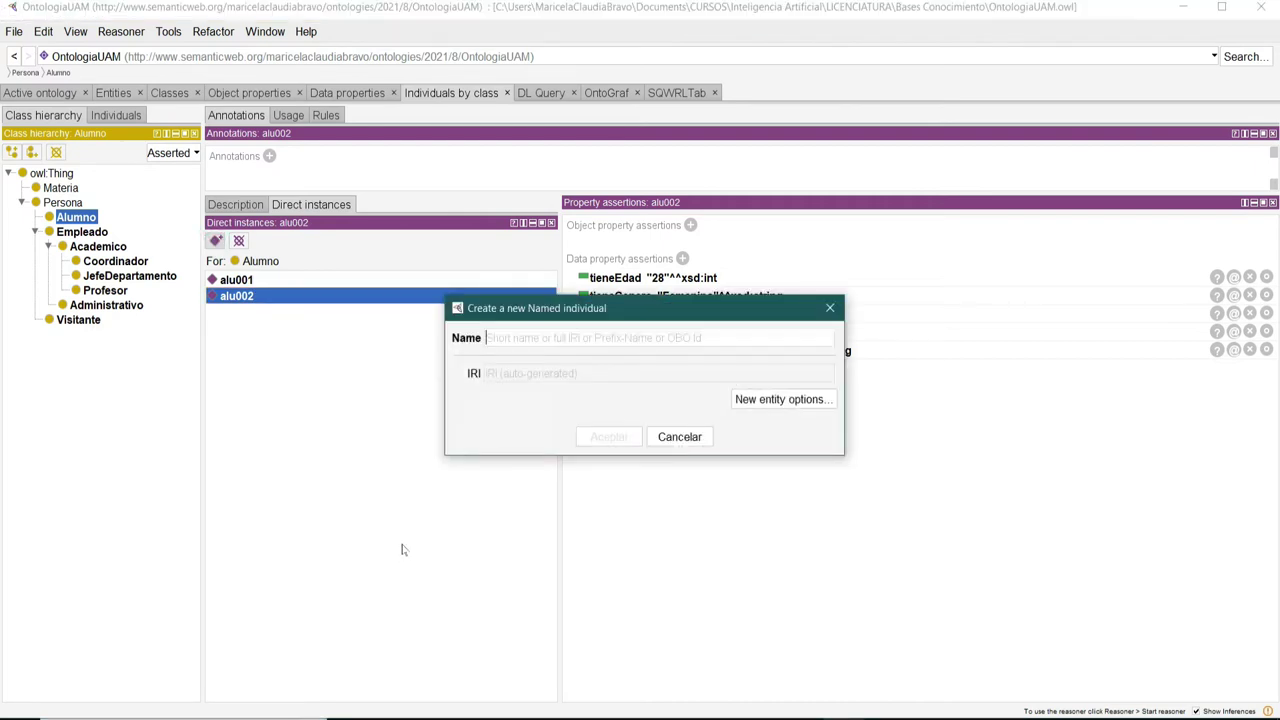
{"action": "type", "text": "alu"}
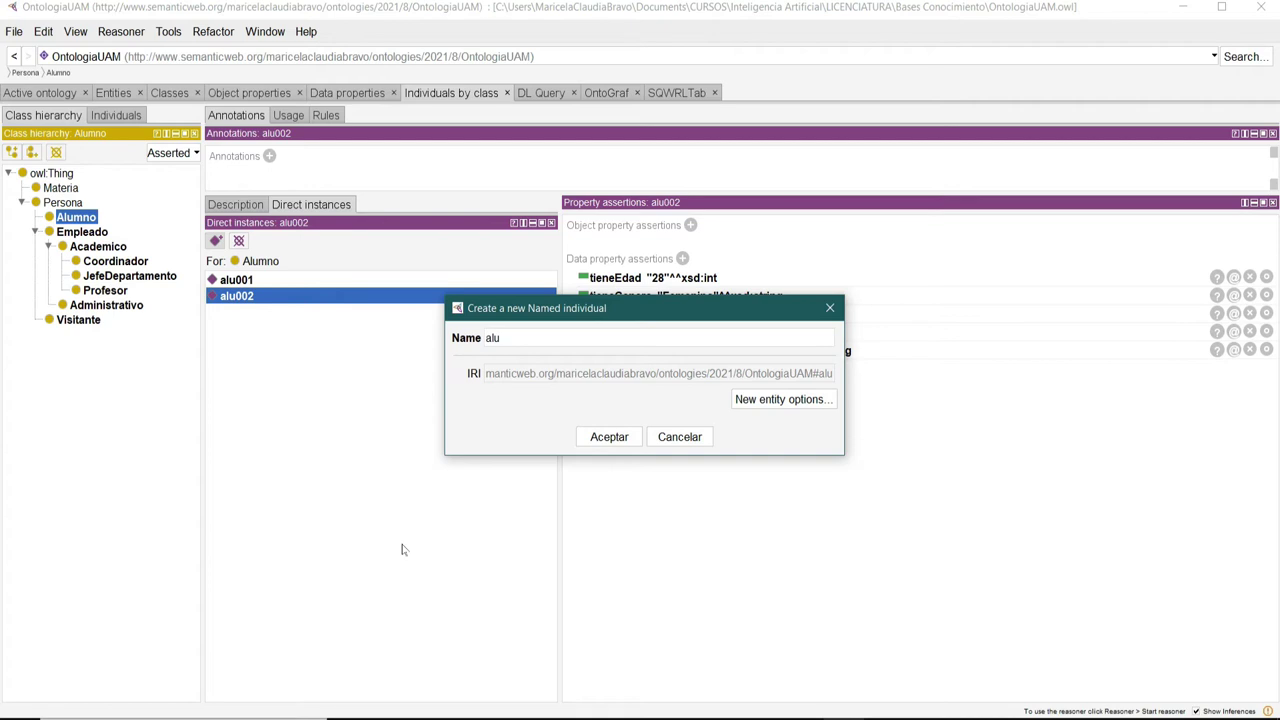
{"action": "type", "text": "003"}
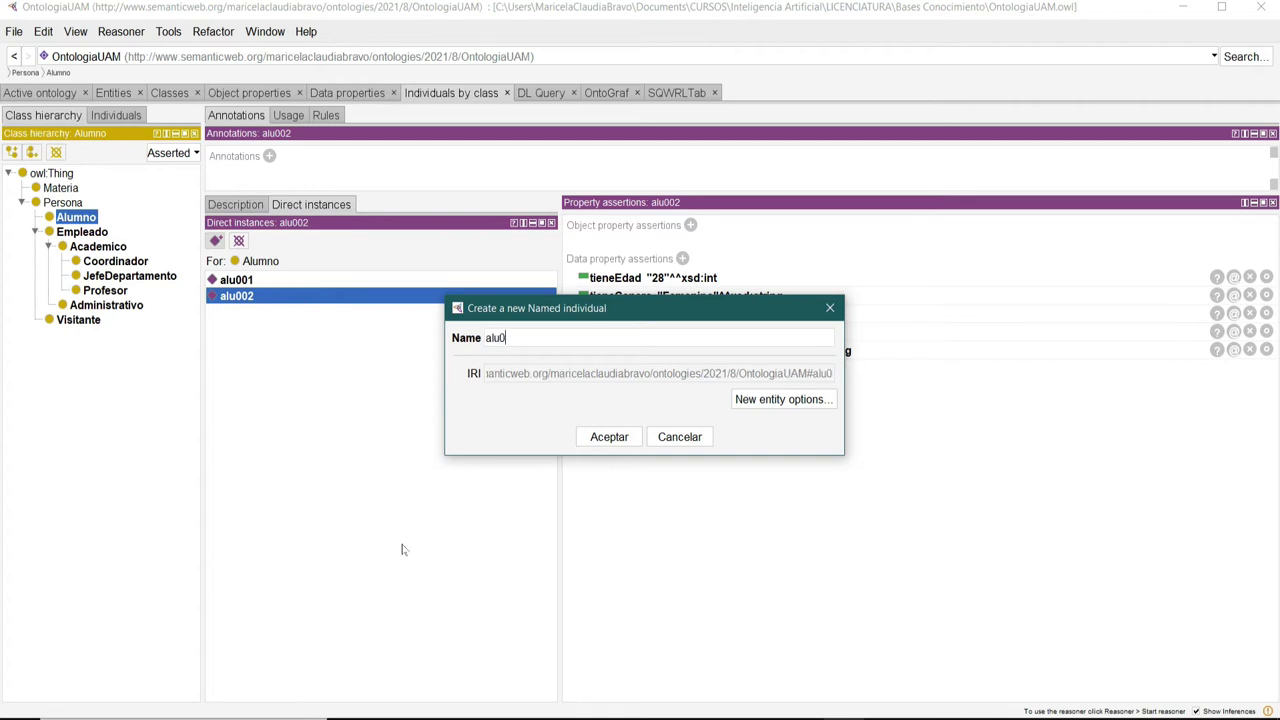
{"action": "left_click", "coordinate": [609, 438]}
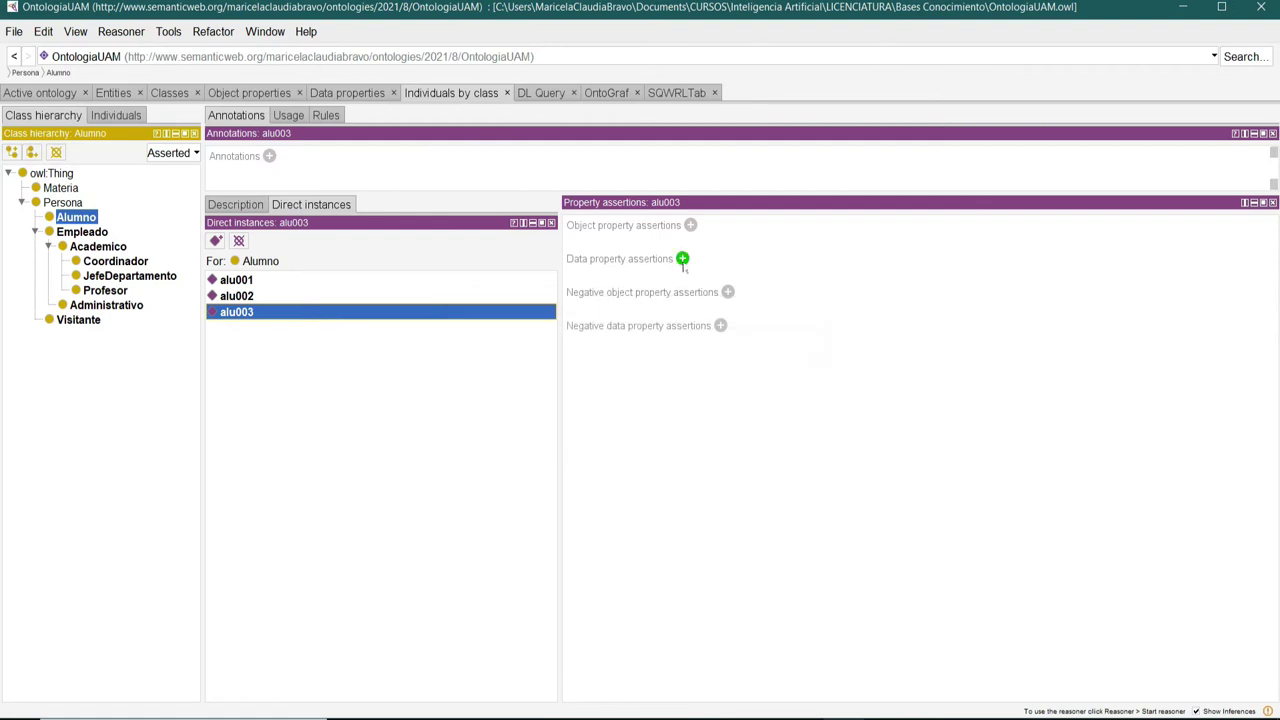
{"action": "left_click", "coordinate": [682, 258]}
Give alu003 a tieneMatricula enrolment code typed as xsd:string.
{"action": "left_click_drag", "start_coordinate": [810, 270], "coordinate": [557, 164]}
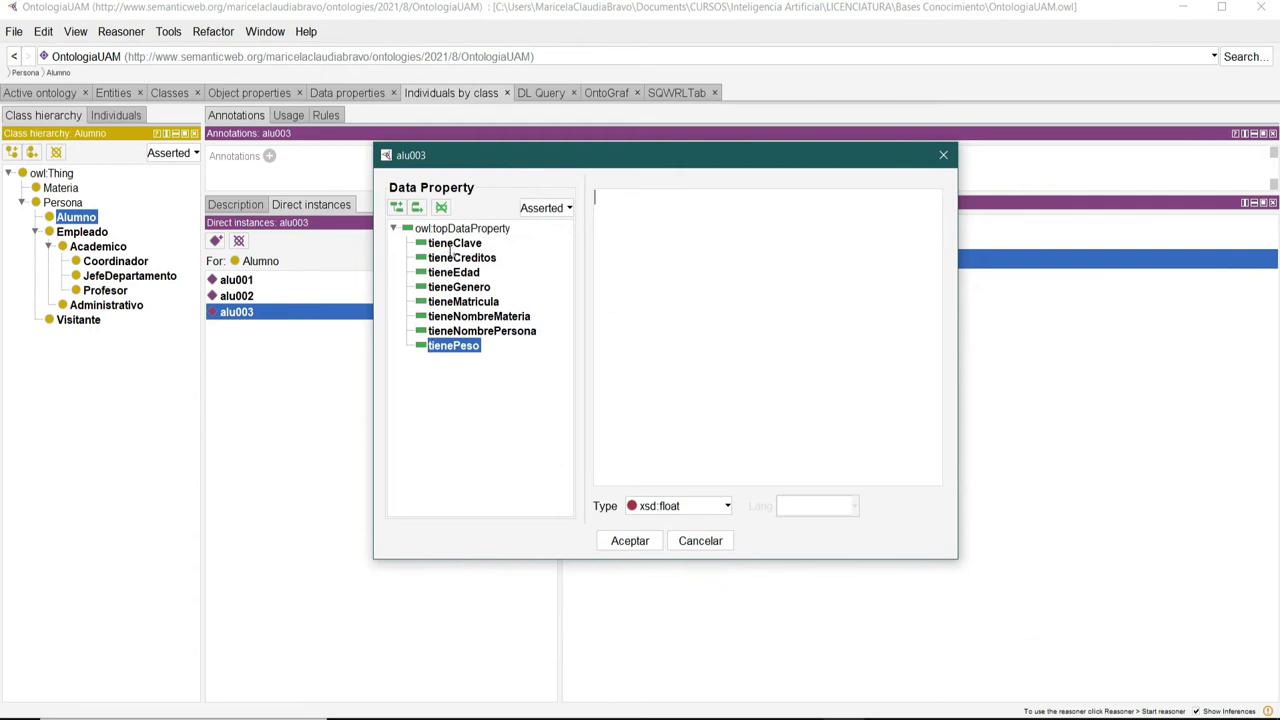
{"action": "left_click", "coordinate": [464, 302]}
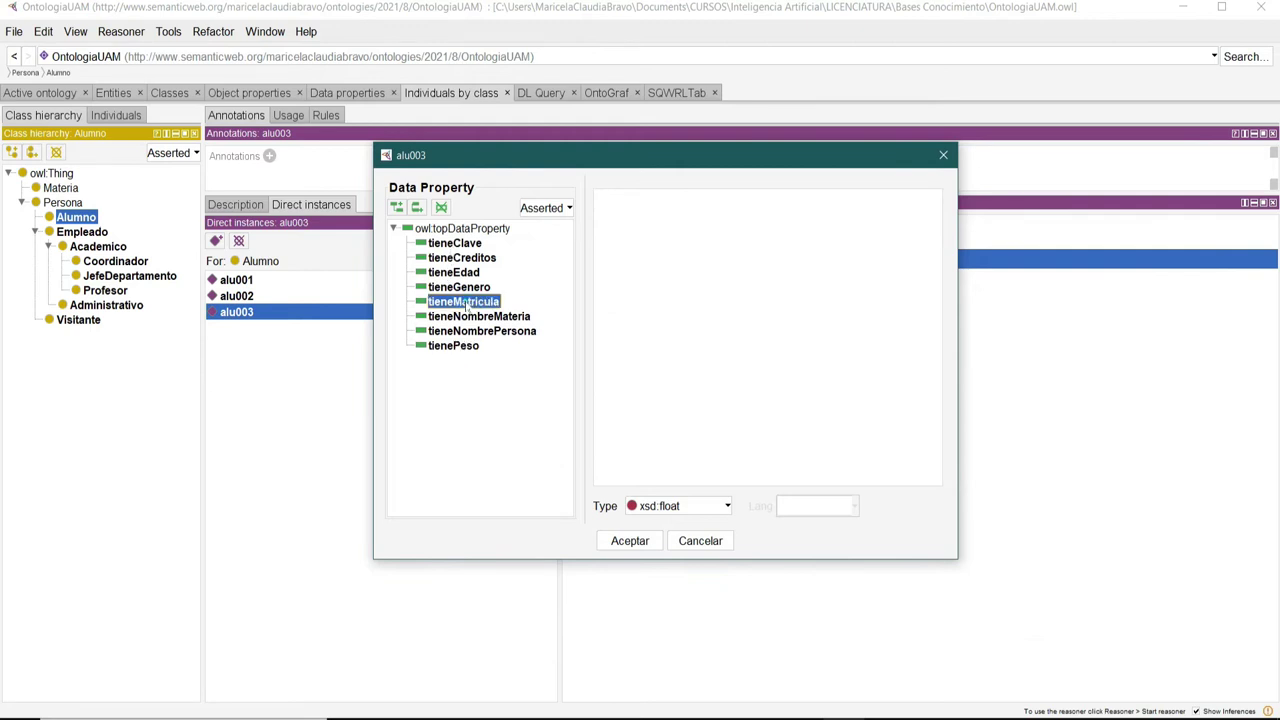
{"action": "left_click", "coordinate": [716, 504]}
{"action": "scroll", "coordinate": [706, 597], "scroll_direction": "down", "scroll_amount": 6}
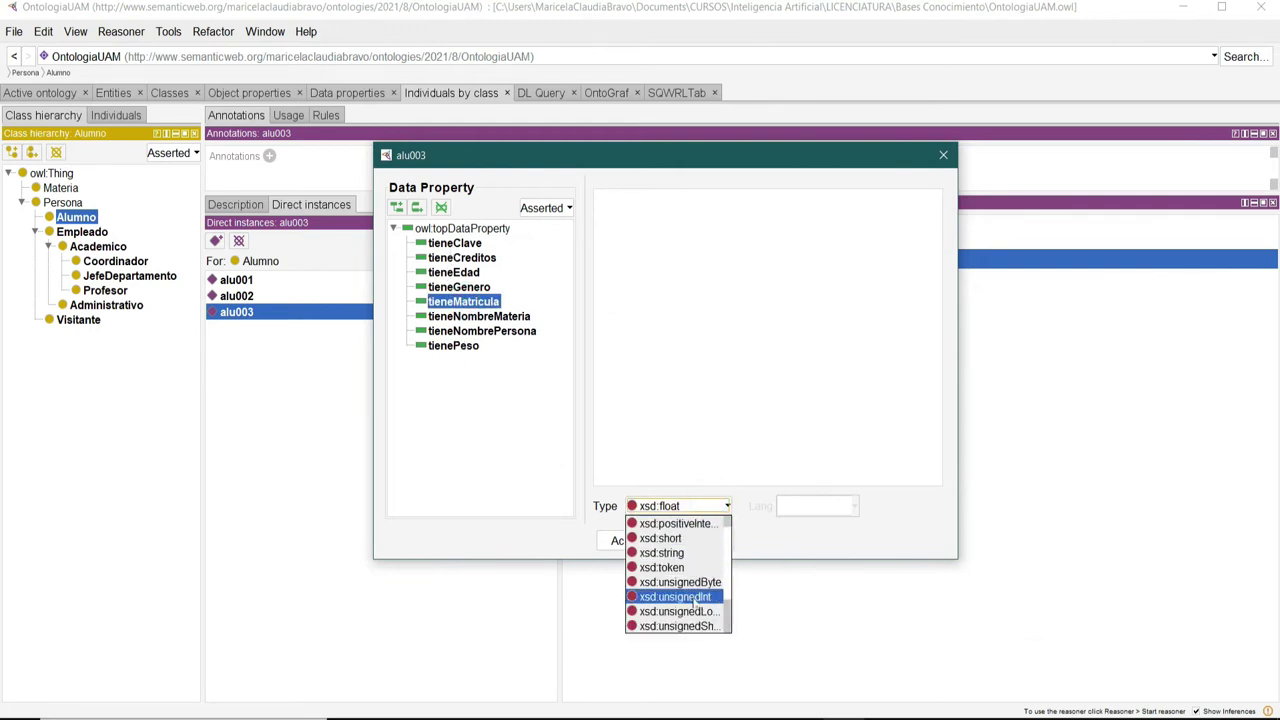
{"action": "left_click", "coordinate": [674, 558]}
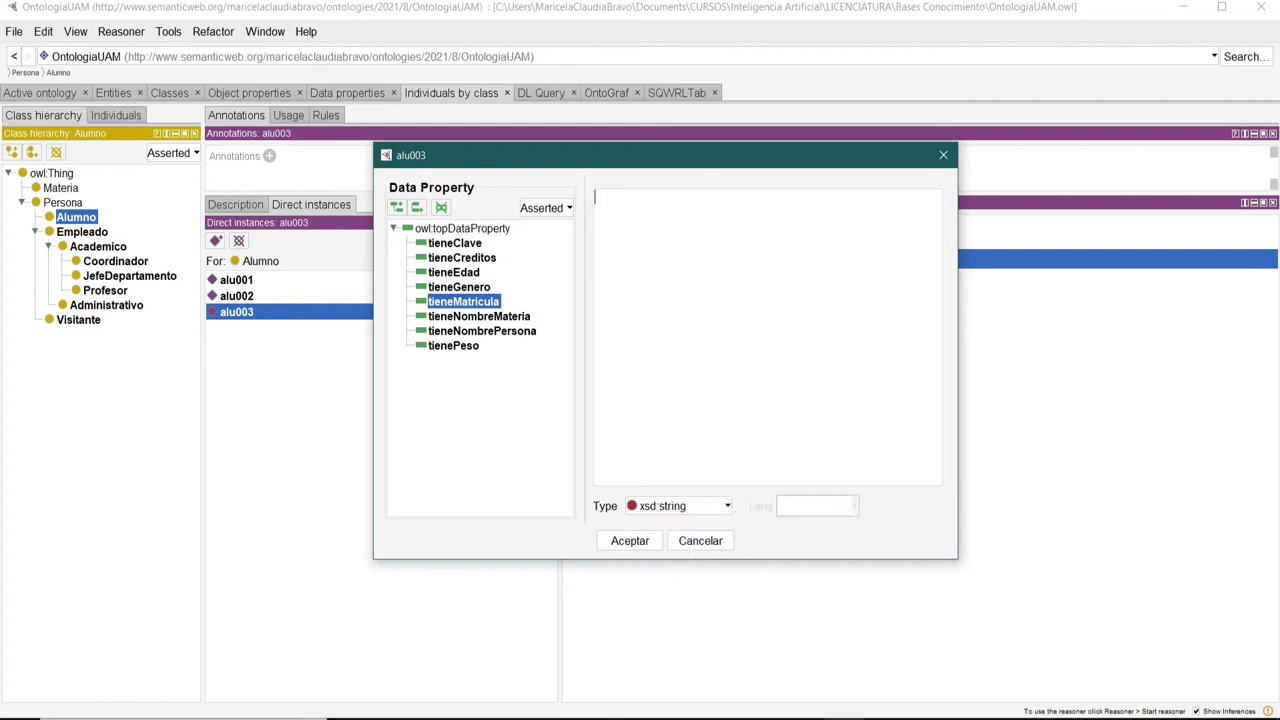
{"action": "type", "text": "al76521"}
{"action": "left_click", "coordinate": [630, 540]}
Add a tieneNombrePersona assertion with the student's full name to alu003.
{"action": "left_click", "coordinate": [682, 258]}
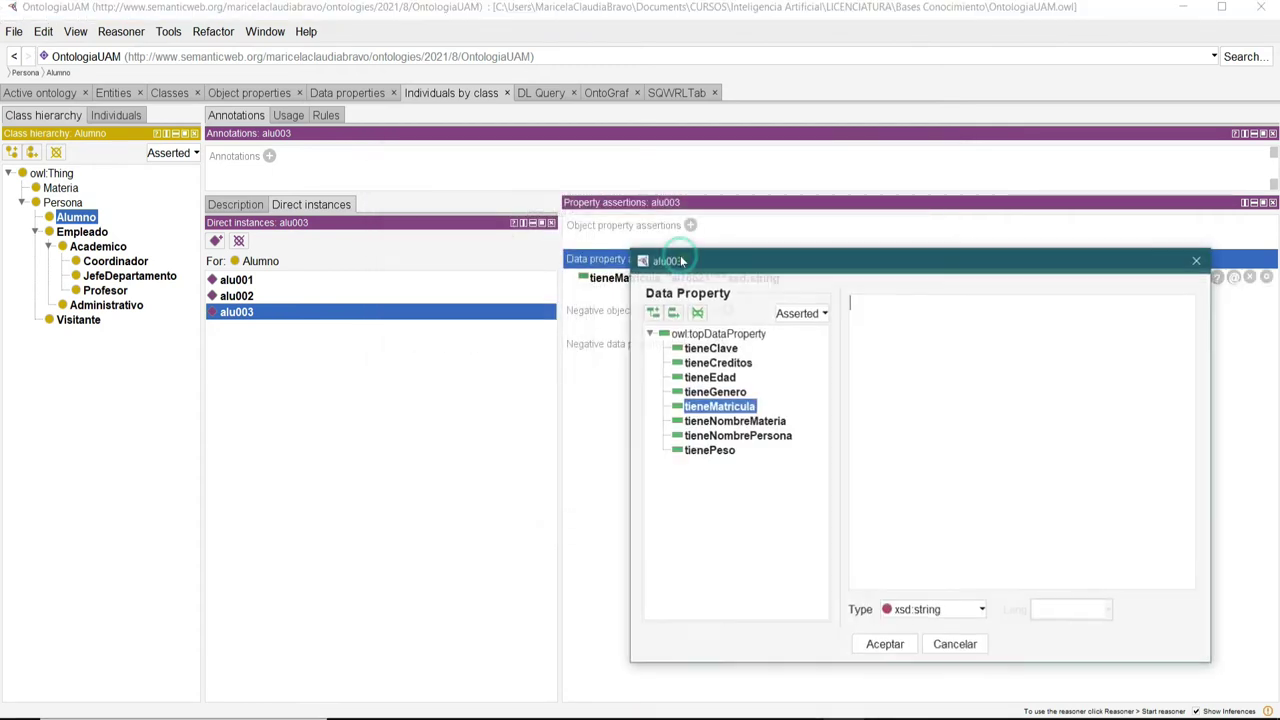
{"action": "left_click", "coordinate": [745, 437]}
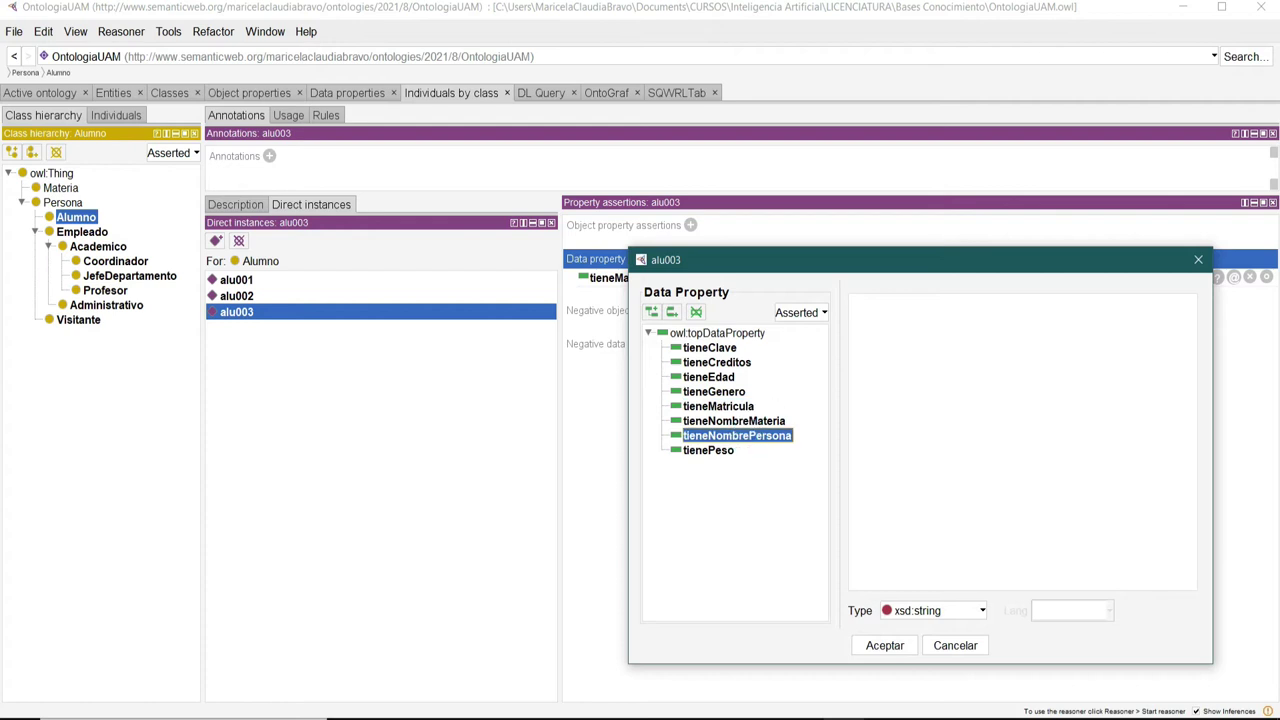
{"action": "left_click_drag", "start_coordinate": [907, 262], "coordinate": [681, 170]}
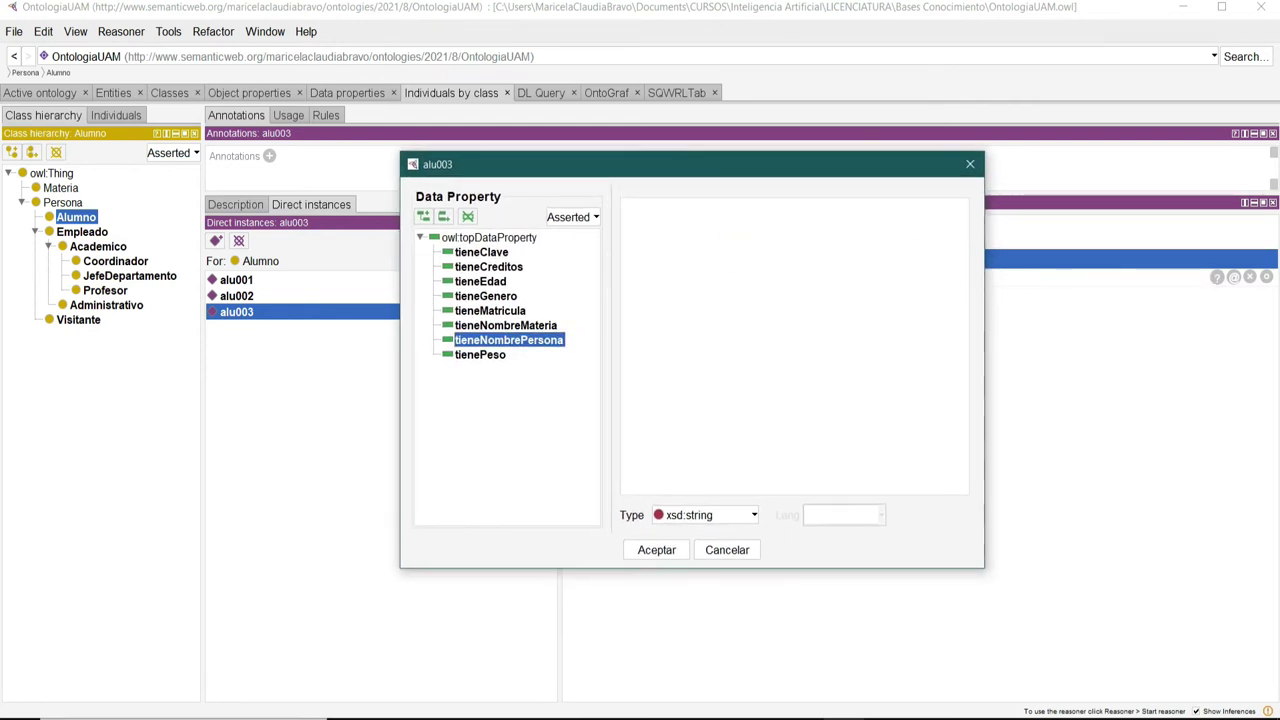
{"action": "left_click", "coordinate": [655, 549]}
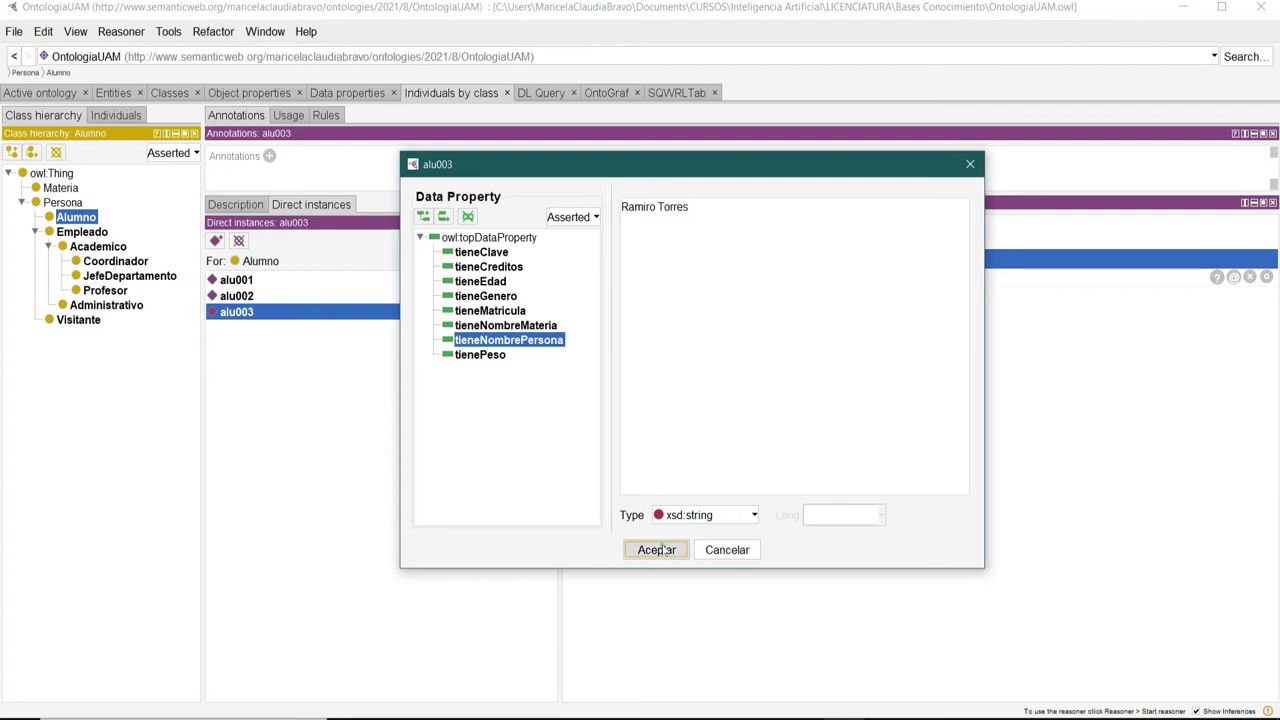
Add the tieneGenero value 'Masculino' to alu003.
{"action": "left_click", "coordinate": [682, 258]}
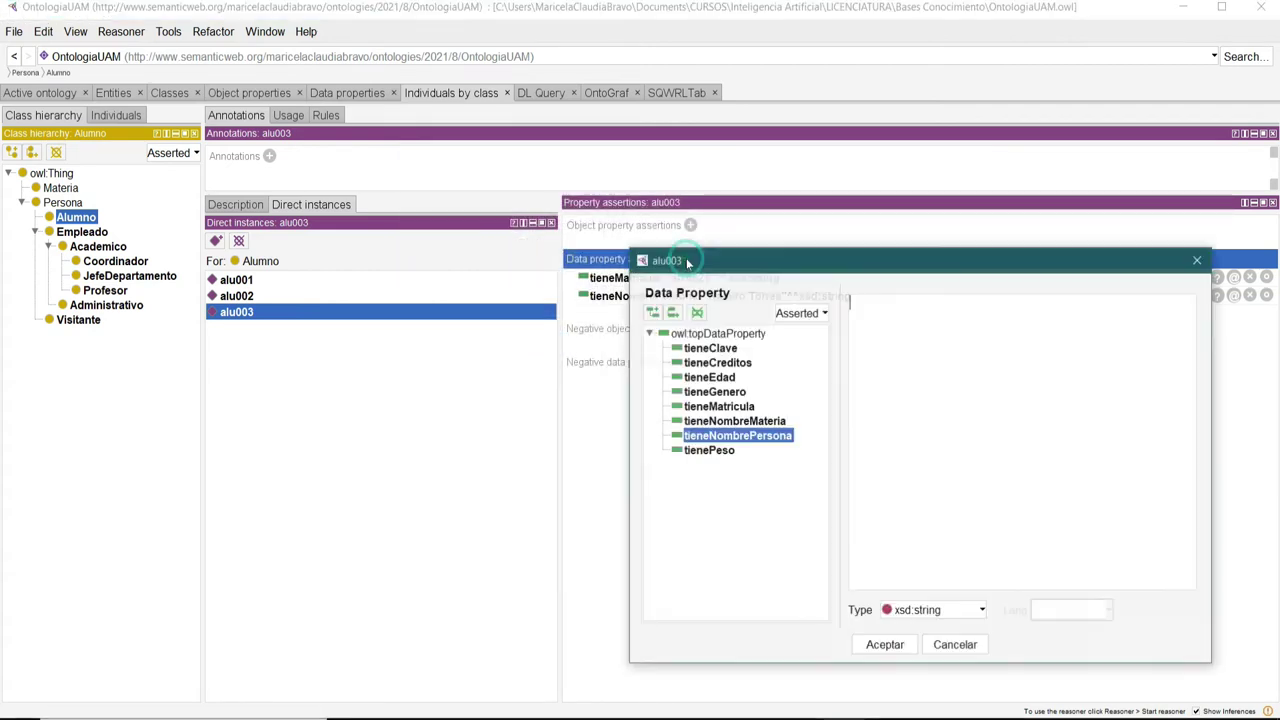
{"action": "left_click", "coordinate": [713, 391]}
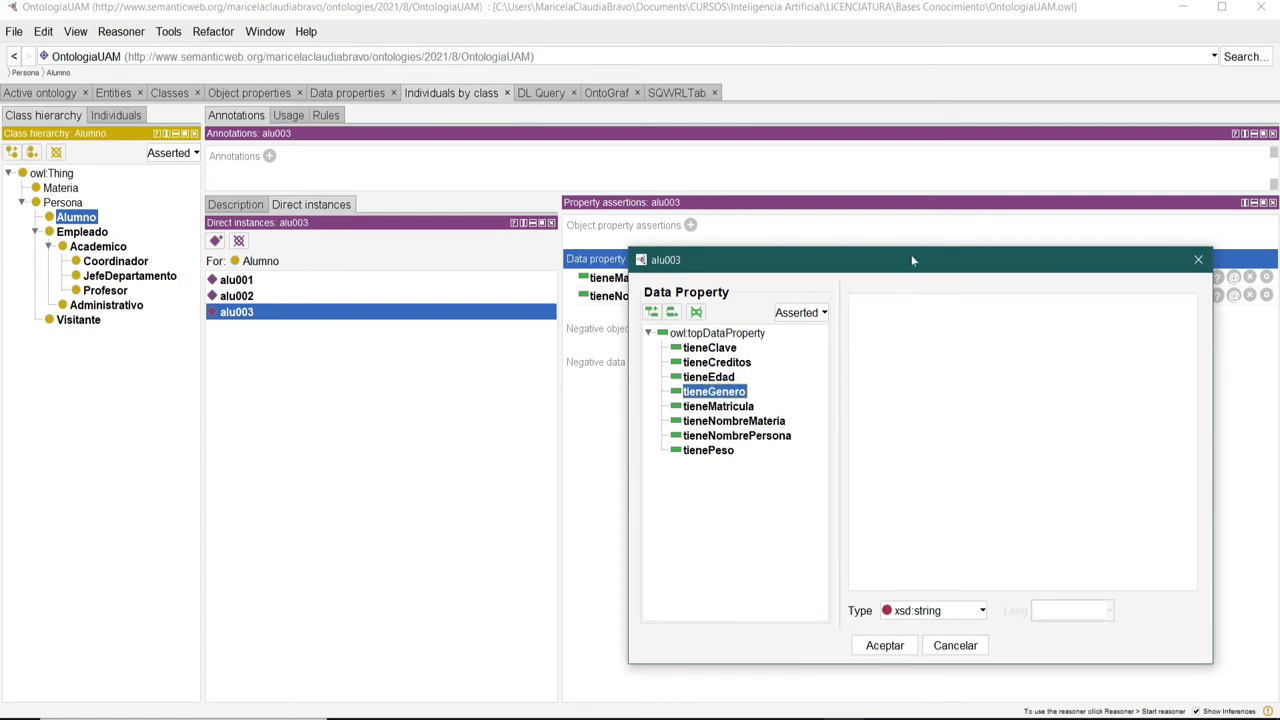
{"action": "left_click_drag", "start_coordinate": [910, 260], "coordinate": [585, 166]}
{"action": "left_click", "coordinate": [582, 225]}
{"action": "type", "text": "Masculino"}
{"action": "left_click", "coordinate": [555, 546]}
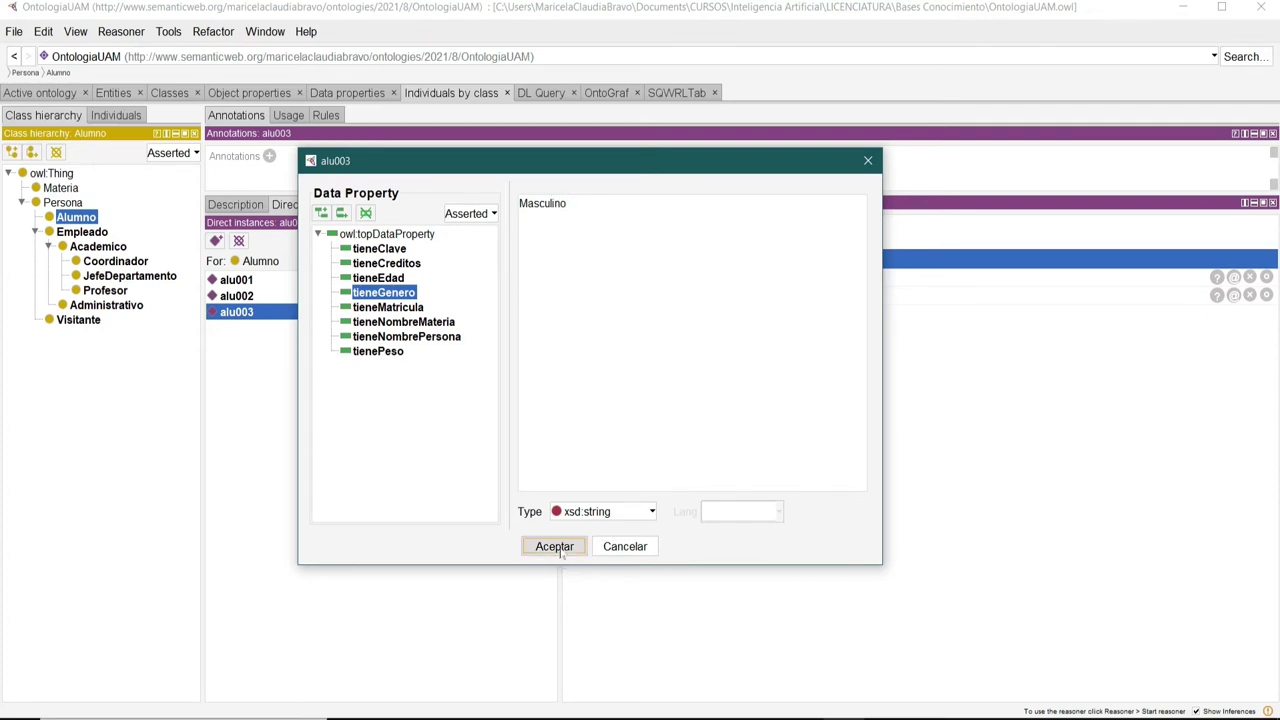
Record alu003's tieneEdad as 19 with datatype xsd:int.
{"action": "left_click", "coordinate": [682, 258]}
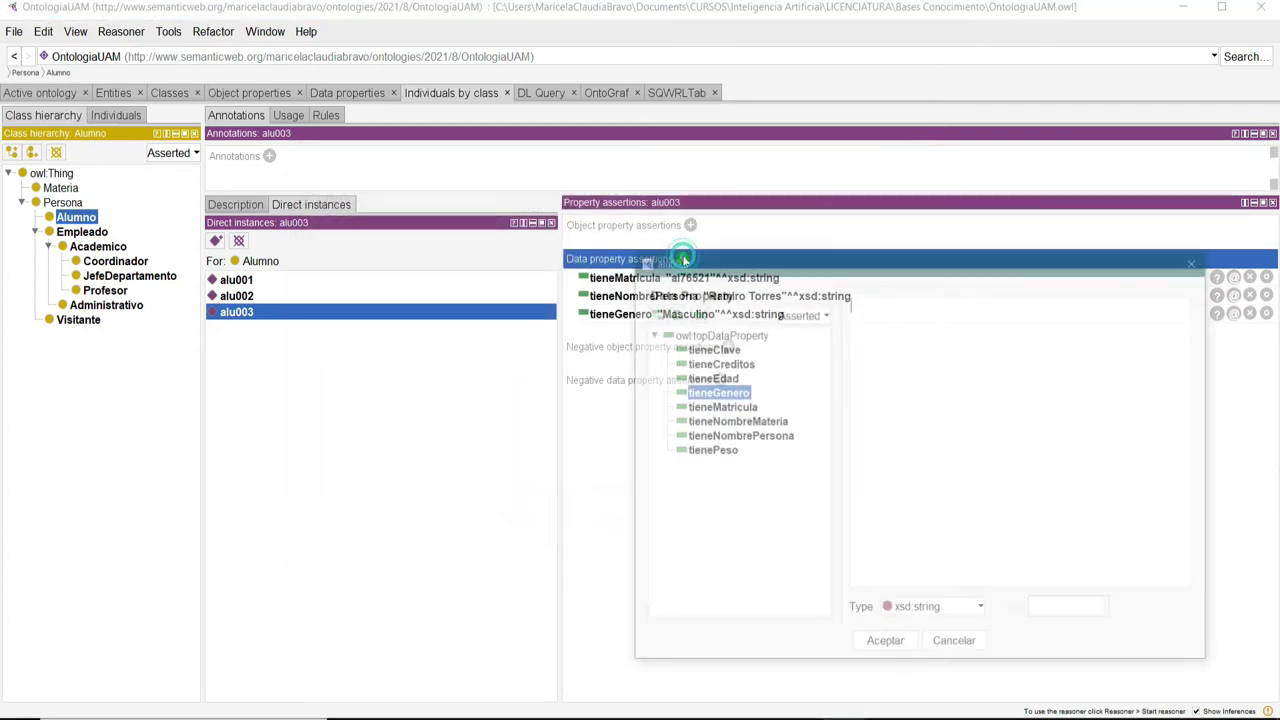
{"action": "left_click_drag", "start_coordinate": [816, 263], "coordinate": [501, 152]}
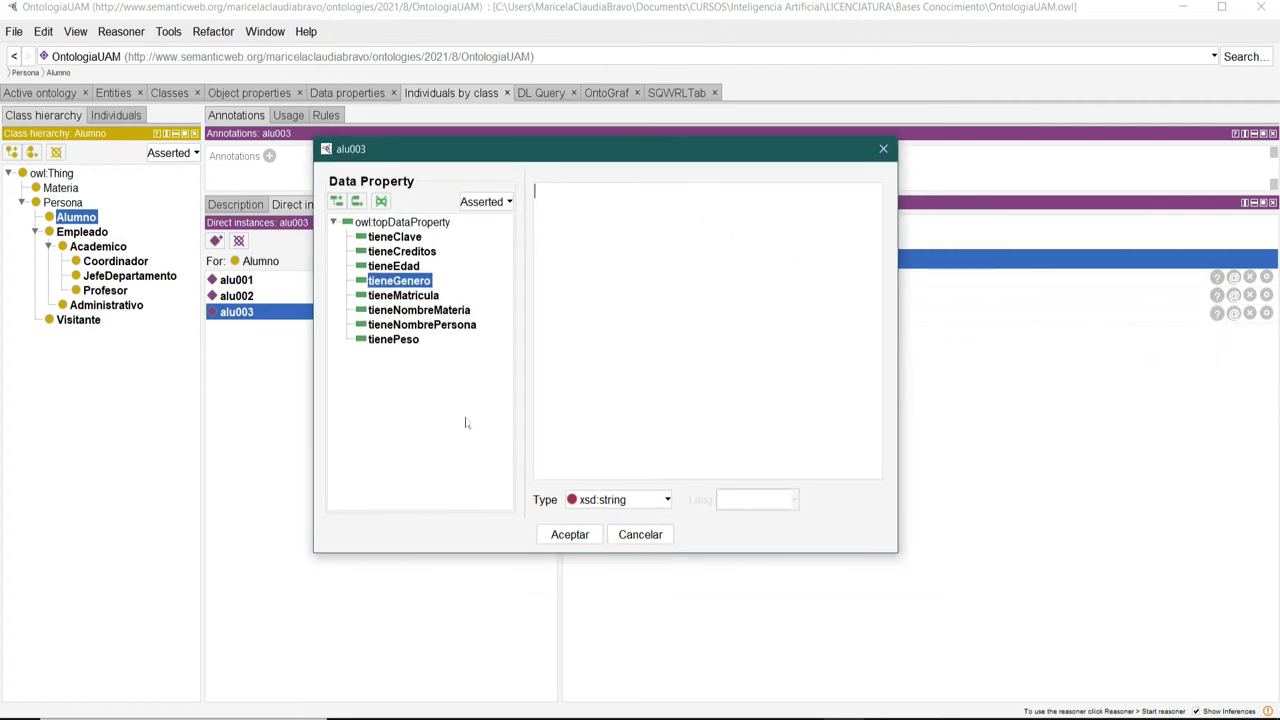
{"action": "left_click", "coordinate": [394, 266]}
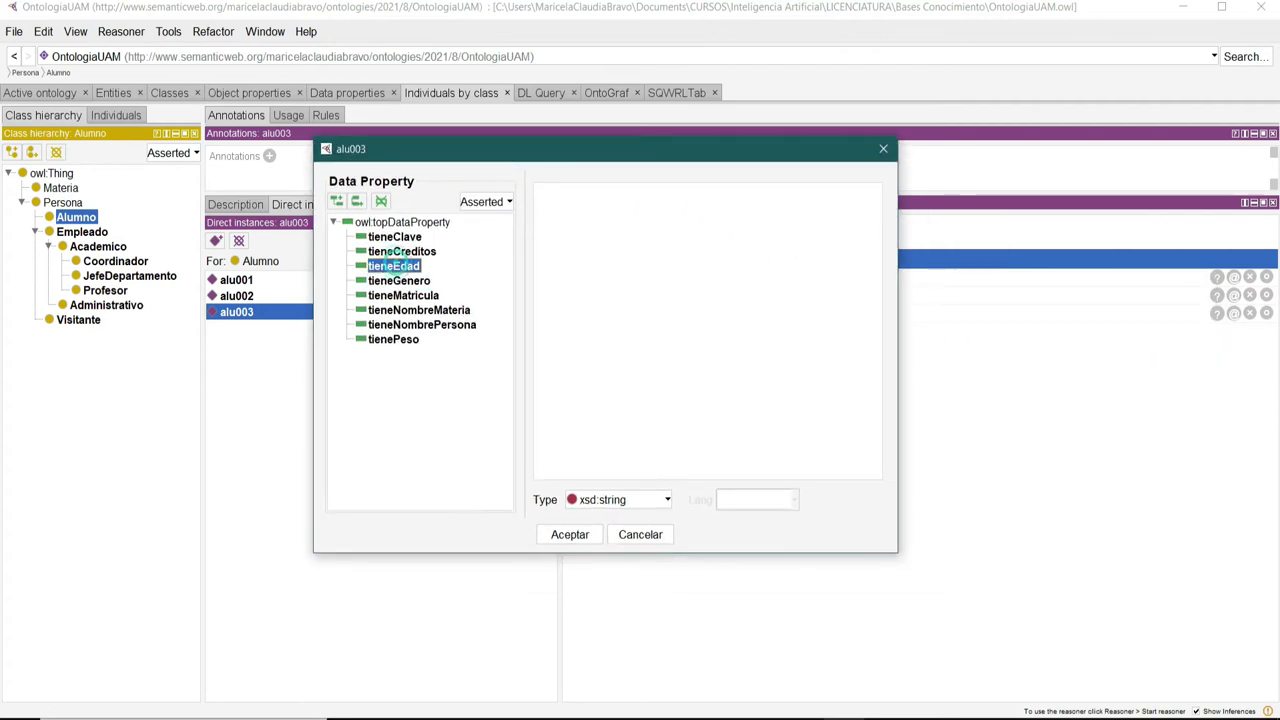
{"action": "left_click", "coordinate": [645, 499]}
{"action": "scroll", "coordinate": [637, 577], "scroll_direction": "down", "scroll_amount": 6}
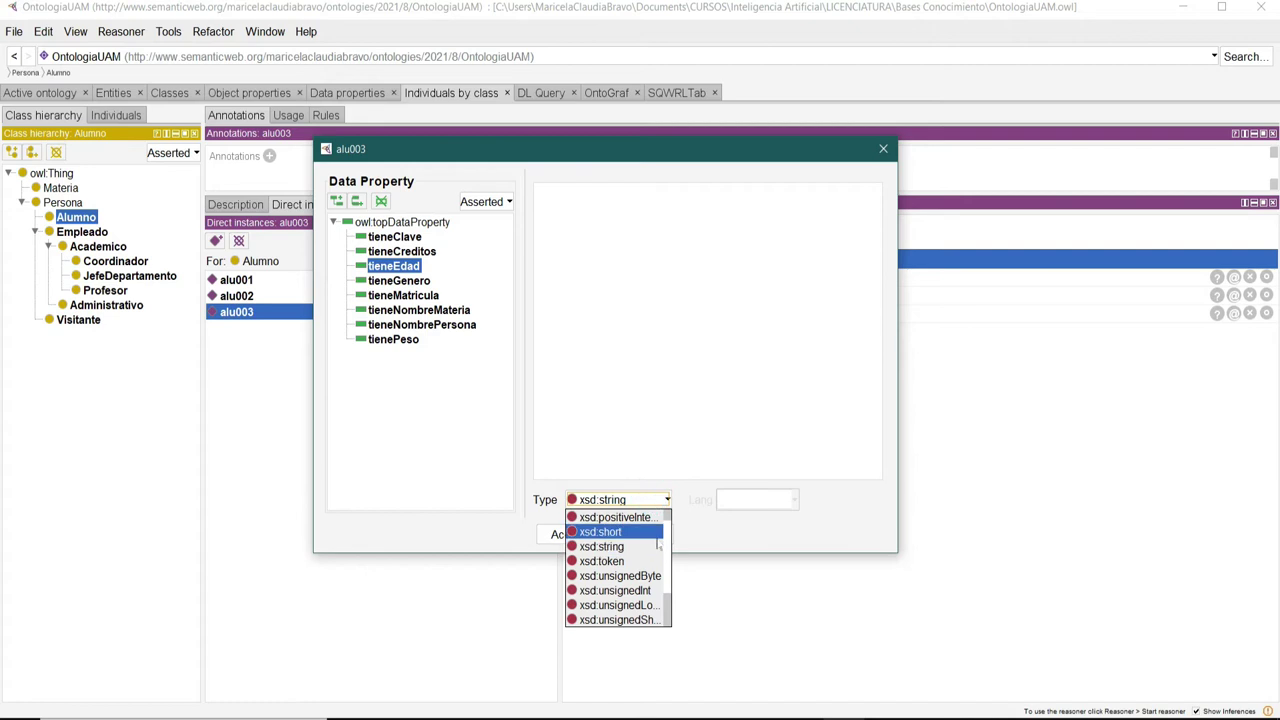
{"action": "scroll", "coordinate": [637, 577], "scroll_direction": "up", "scroll_amount": 3}
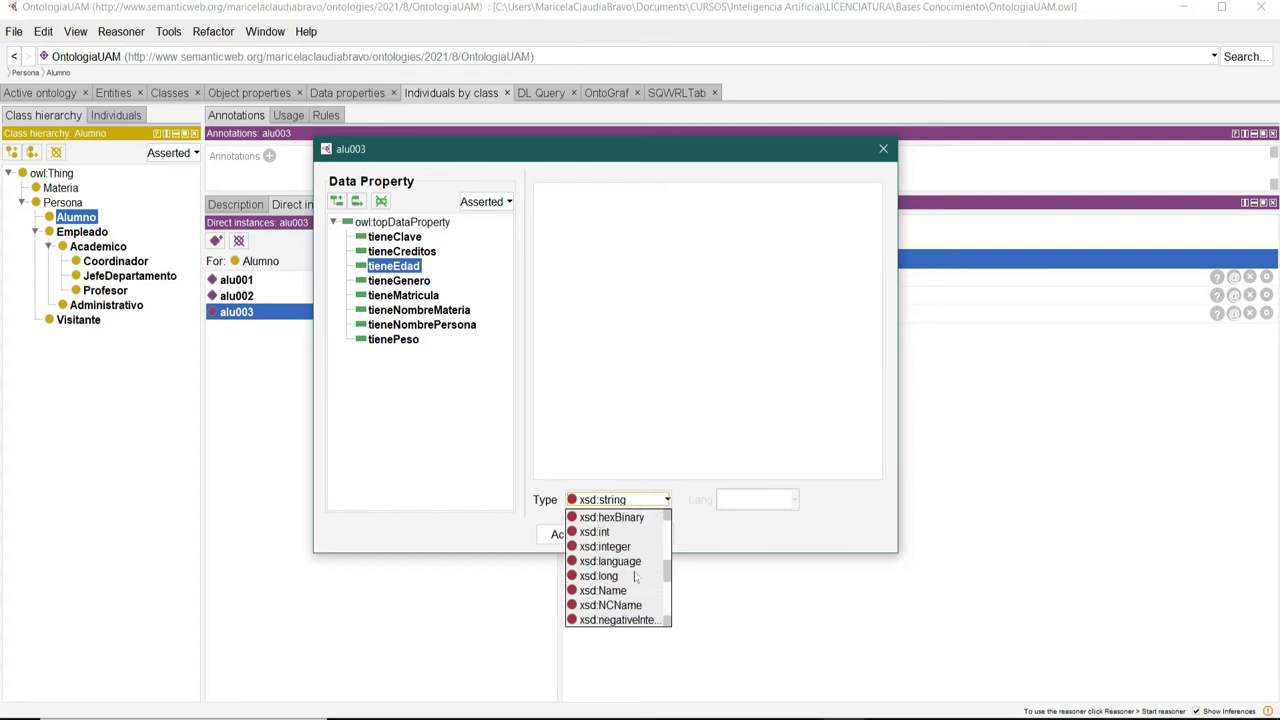
{"action": "left_click", "coordinate": [600, 531]}
{"action": "left_click", "coordinate": [651, 231]}
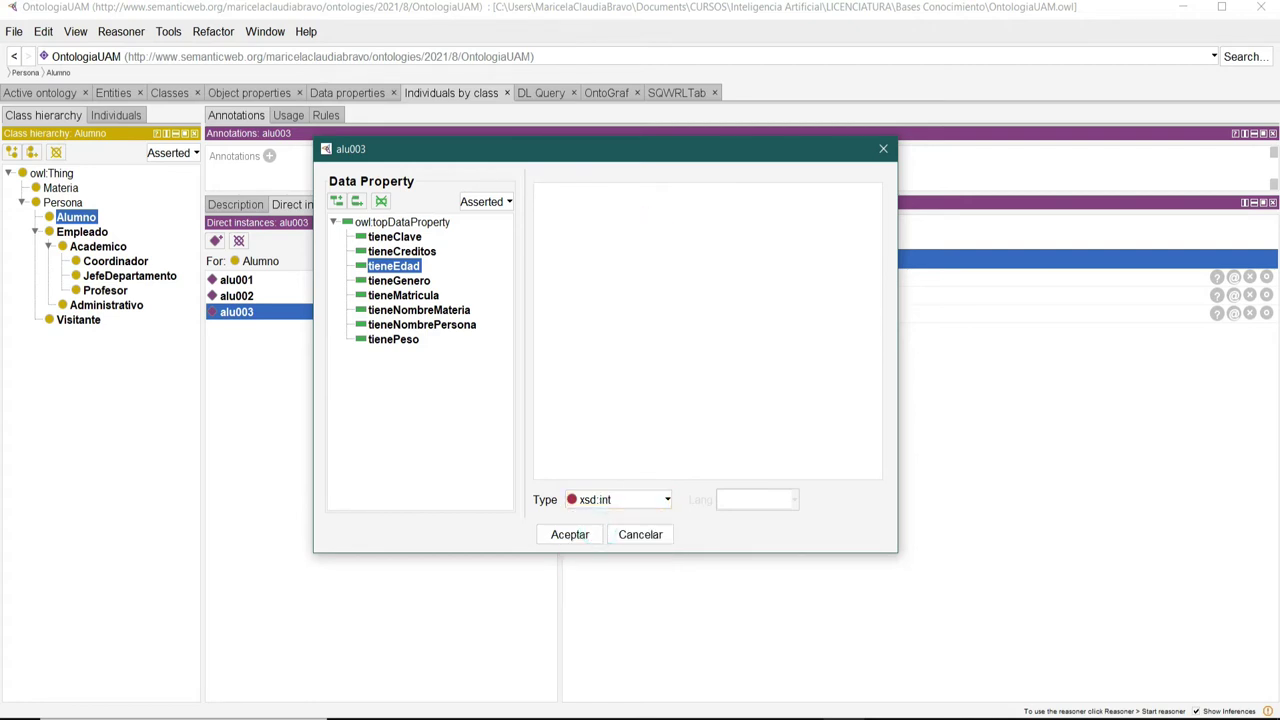
{"action": "type", "text": "19"}
{"action": "left_click", "coordinate": [582, 536]}
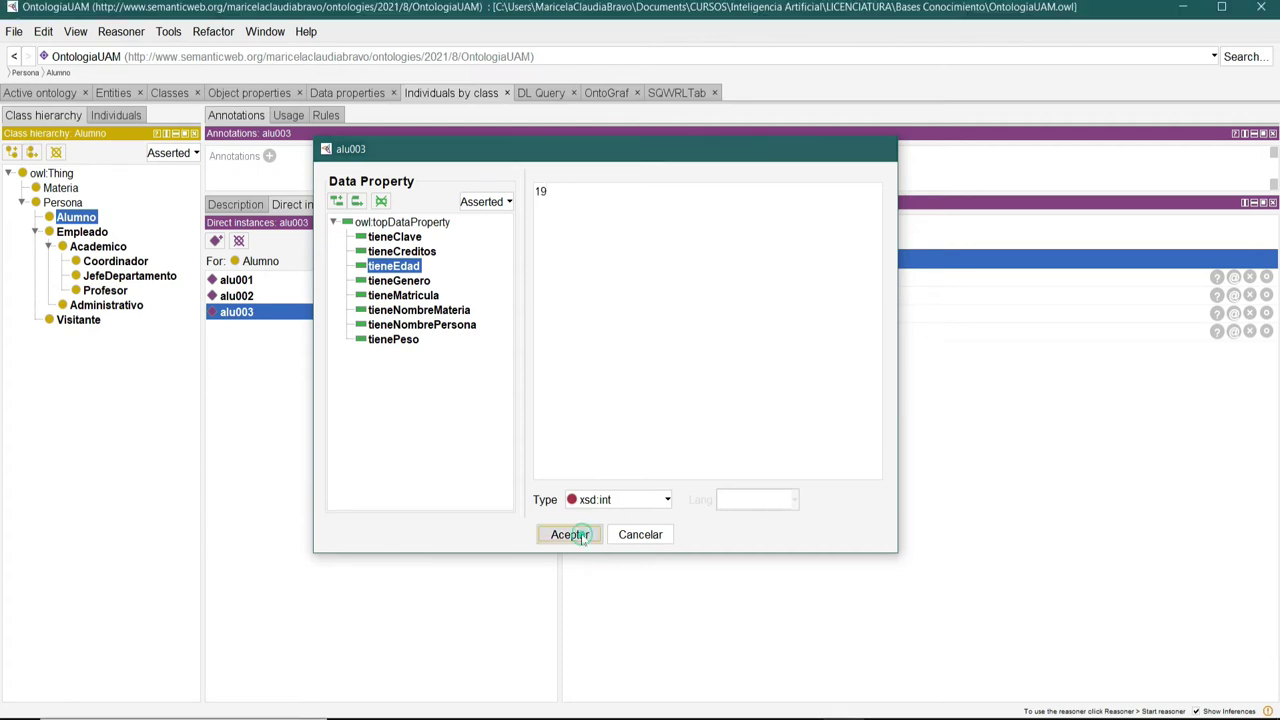
Record alu003's tienePeso as 76.8 (xsd:float) and save the ontology.
{"action": "left_click", "coordinate": [683, 259]}
{"action": "left_click_drag", "start_coordinate": [700, 266], "coordinate": [478, 160]}
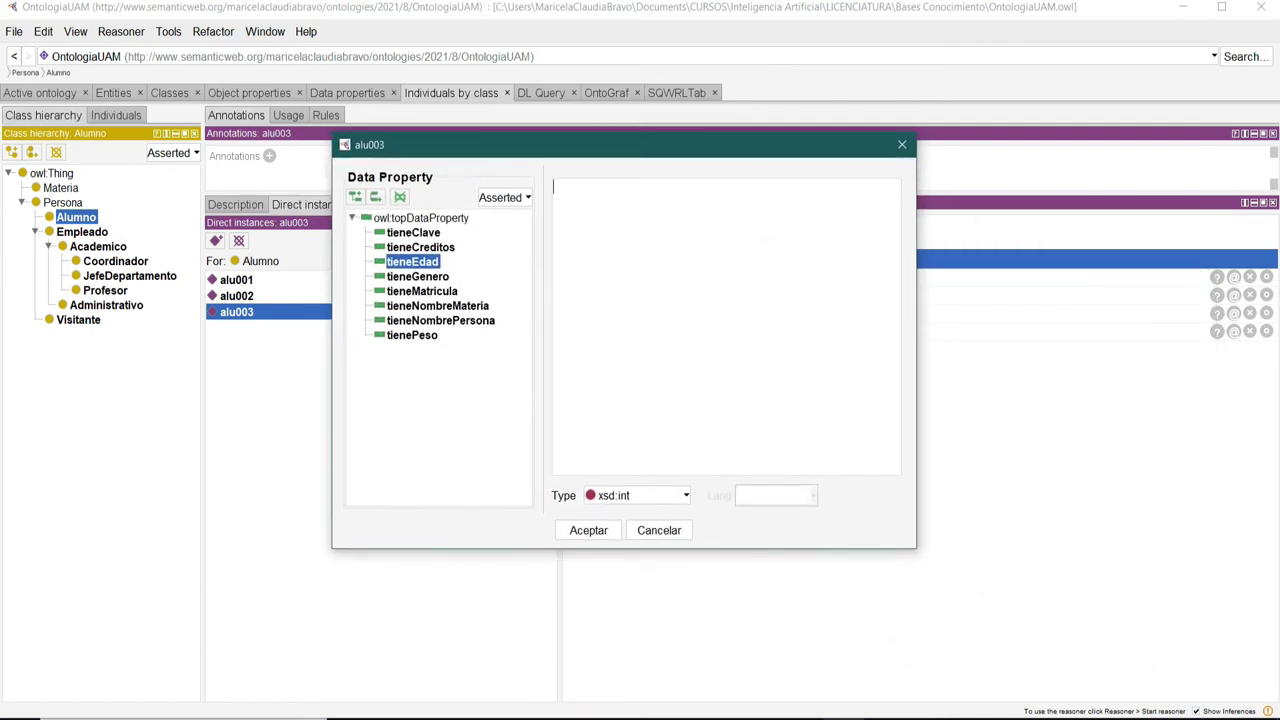
{"action": "left_click", "coordinate": [412, 336]}
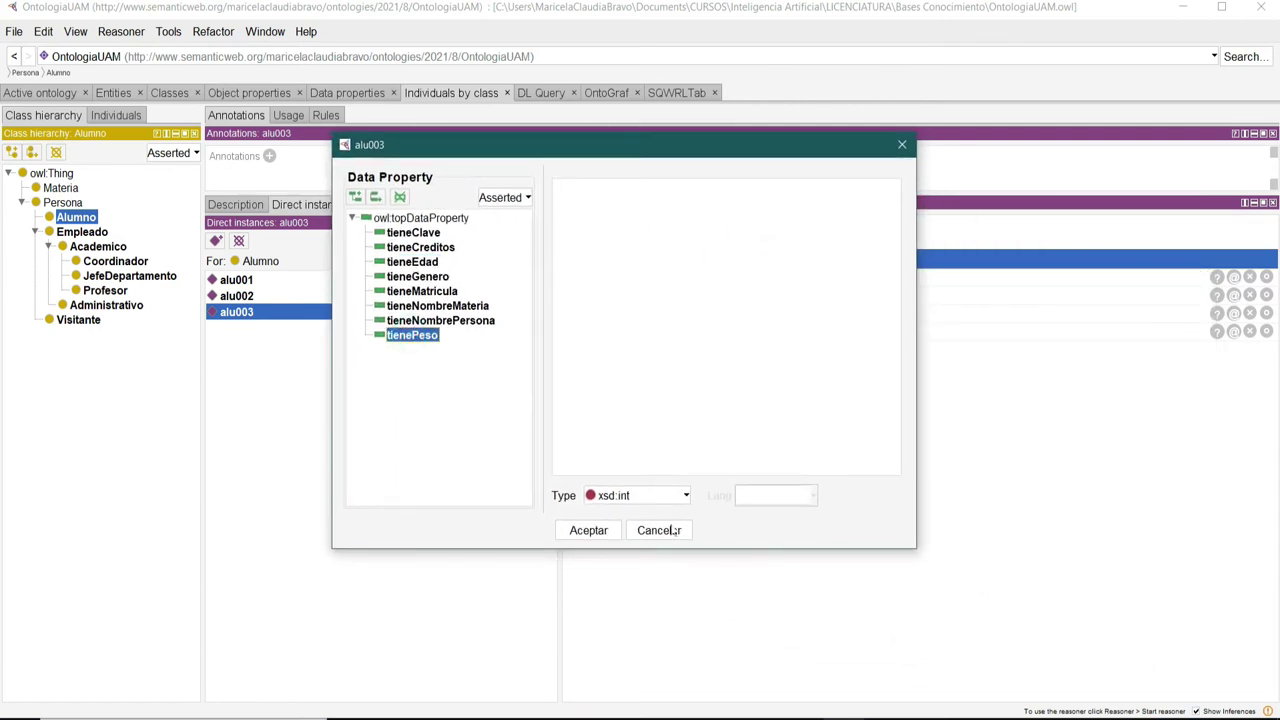
{"action": "left_click", "coordinate": [686, 495]}
{"action": "scroll", "coordinate": [653, 586], "scroll_direction": "up", "scroll_amount": 1}
{"action": "left_click", "coordinate": [615, 589]}
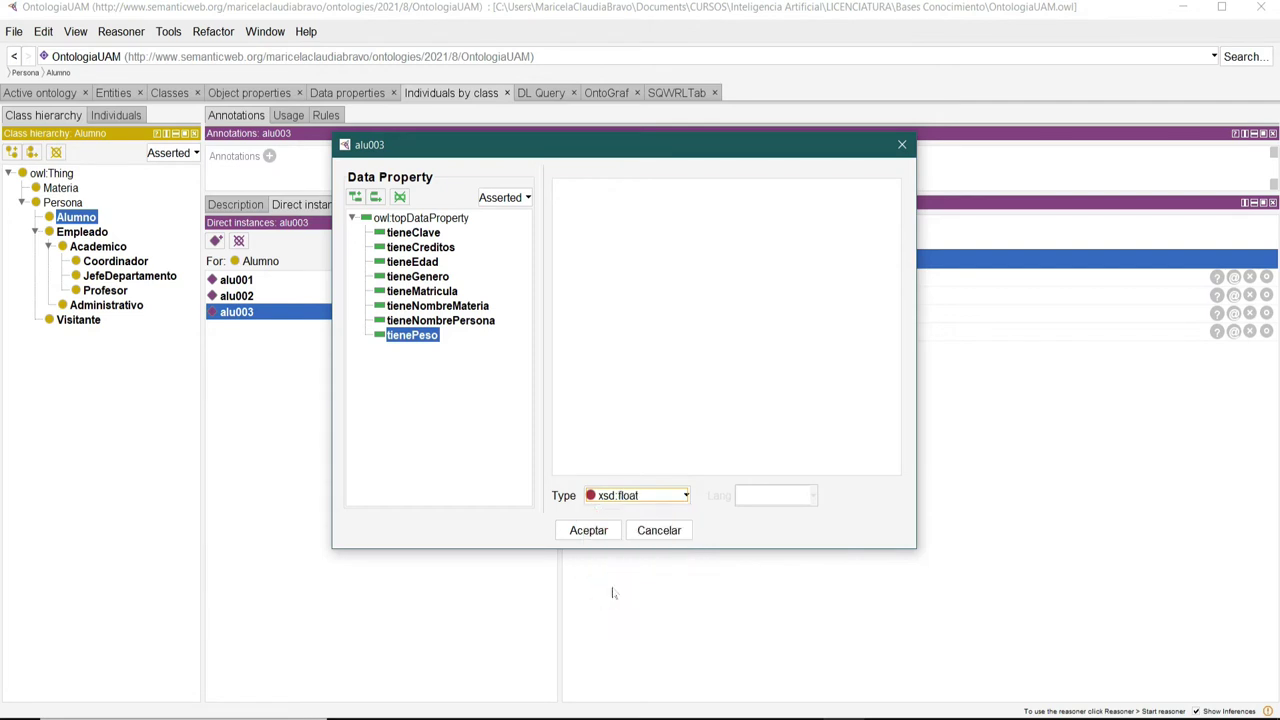
{"action": "left_click", "coordinate": [642, 229]}
{"action": "type", "text": "76.8"}
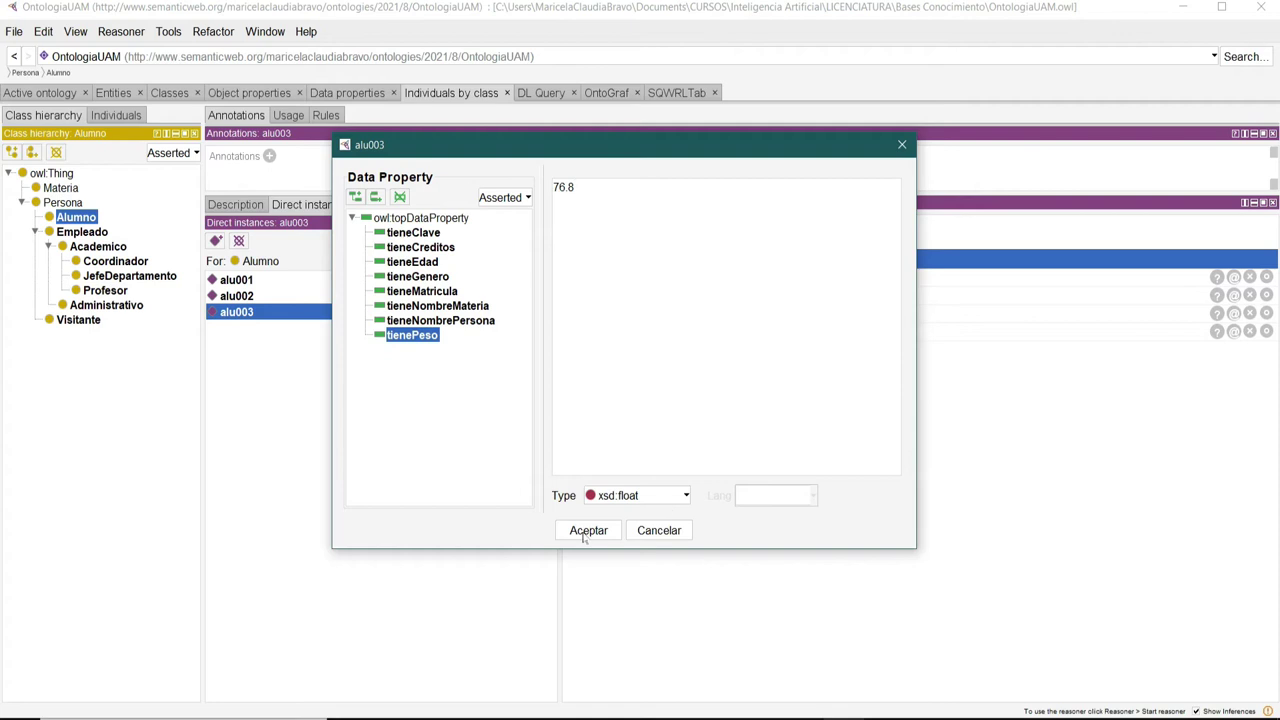
{"action": "left_click", "coordinate": [588, 531]}
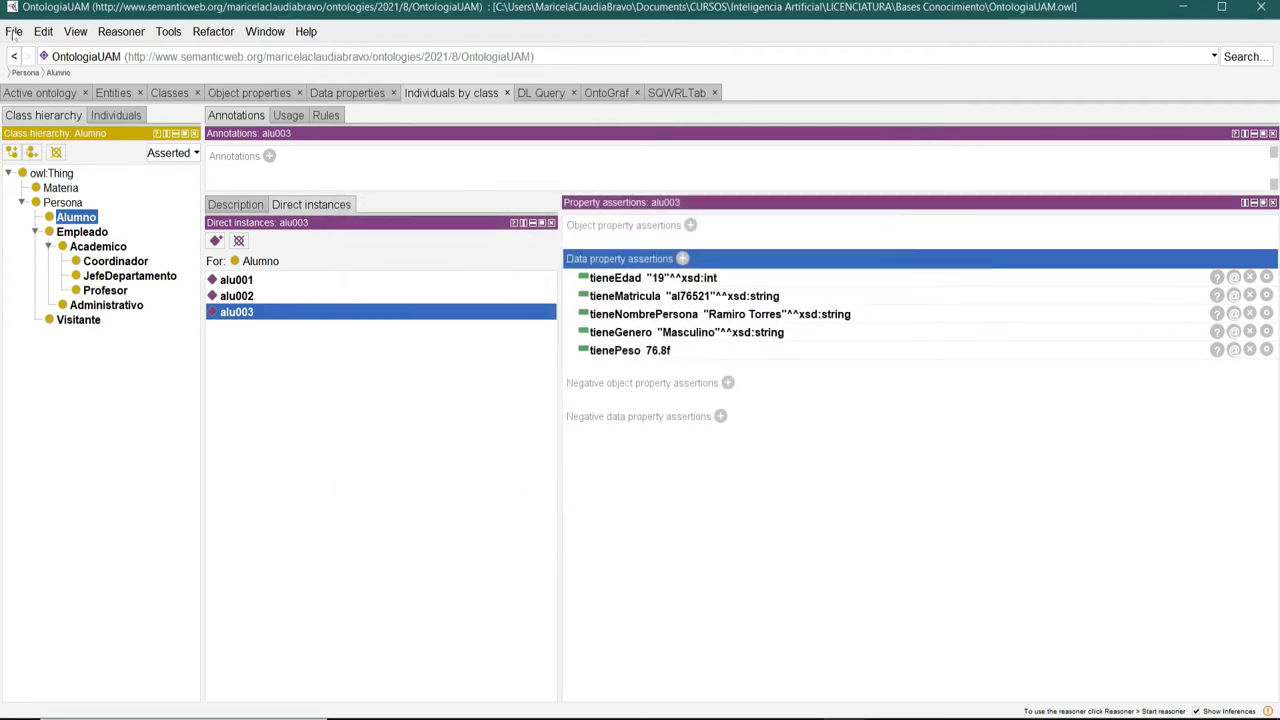
{"action": "left_click", "coordinate": [14, 31]}
{"action": "left_click", "coordinate": [31, 146]}
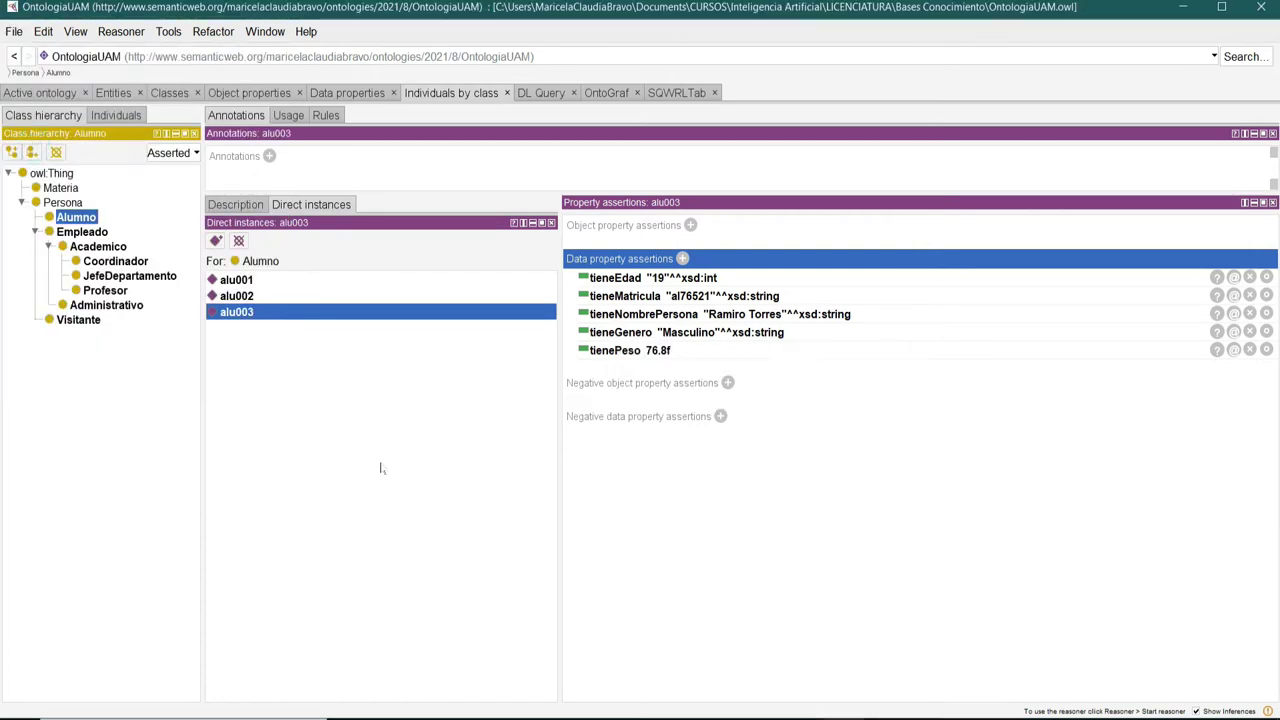
Review the assertions of alu001, alu002 and alu003, then select the empty Profesor class.
{"action": "left_click", "coordinate": [232, 280]}
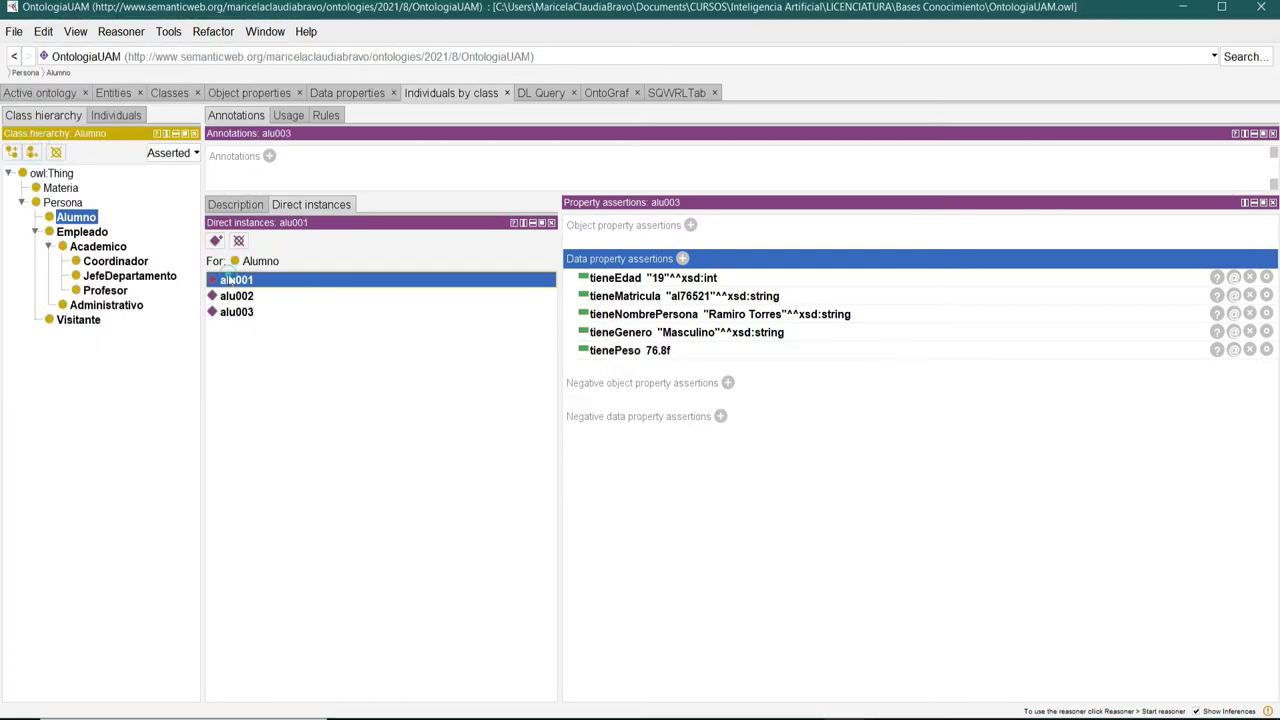
{"action": "left_click", "coordinate": [232, 296]}
{"action": "left_click", "coordinate": [232, 312]}
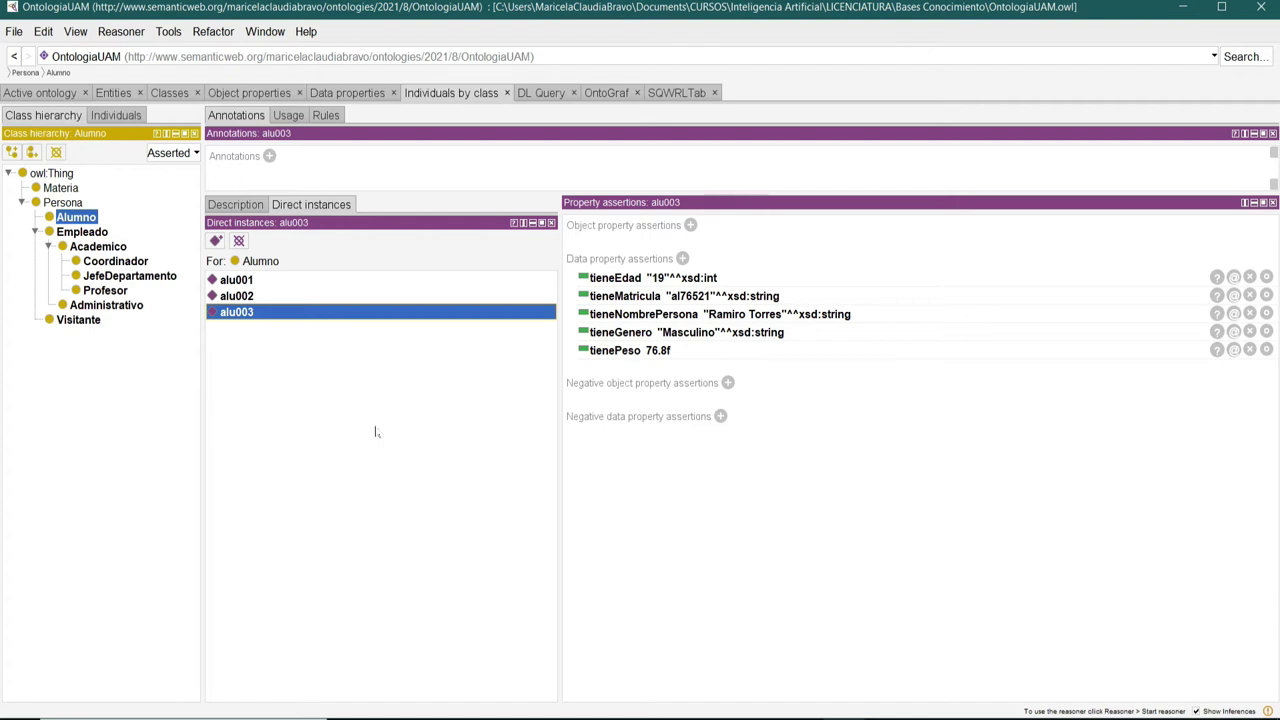
{"action": "left_click", "coordinate": [101, 295]}
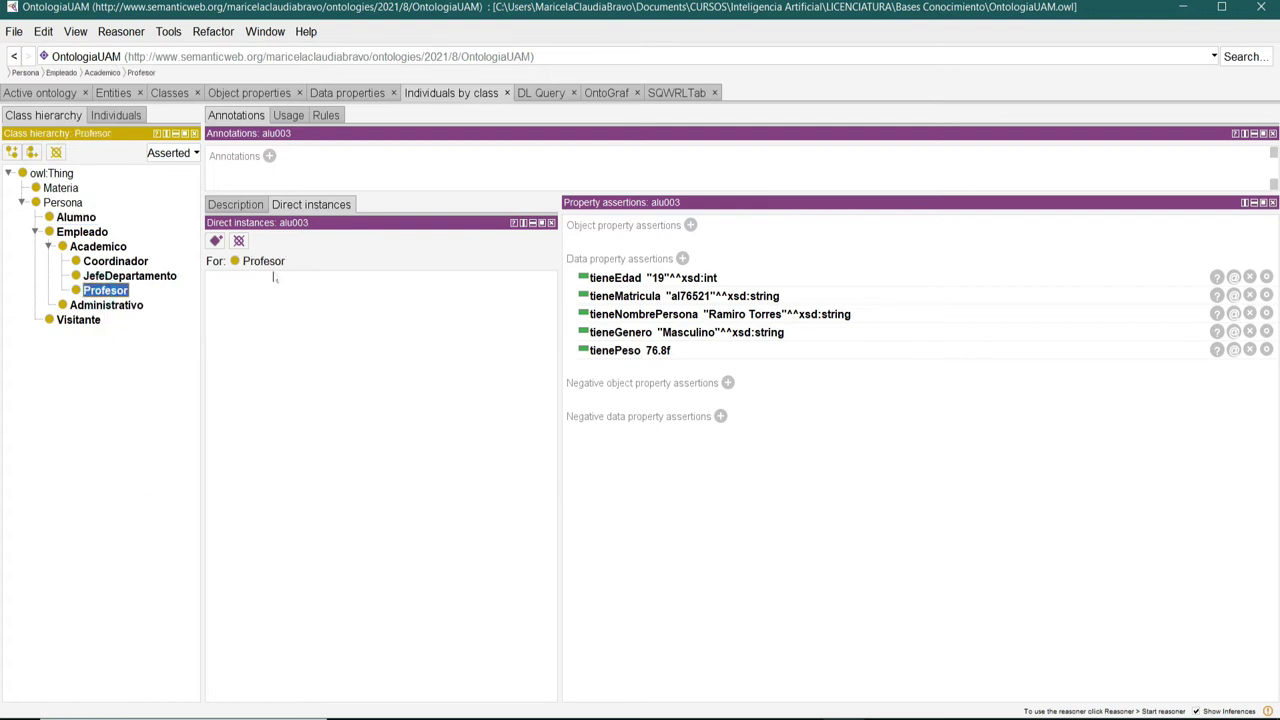
Create Profesor individual prof001 with a tieneNombrePersona xsd:string holding the professor's full name.
{"action": "left_click", "coordinate": [215, 242]}
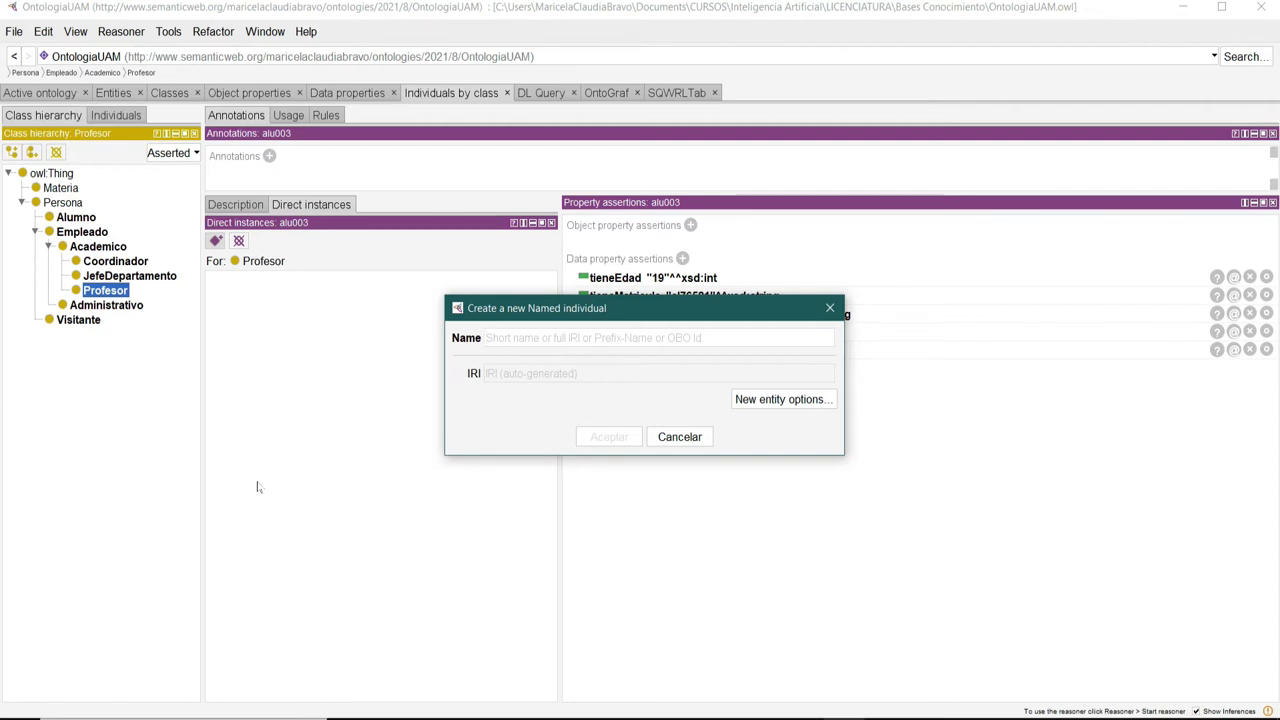
{"action": "type", "text": "prof001"}
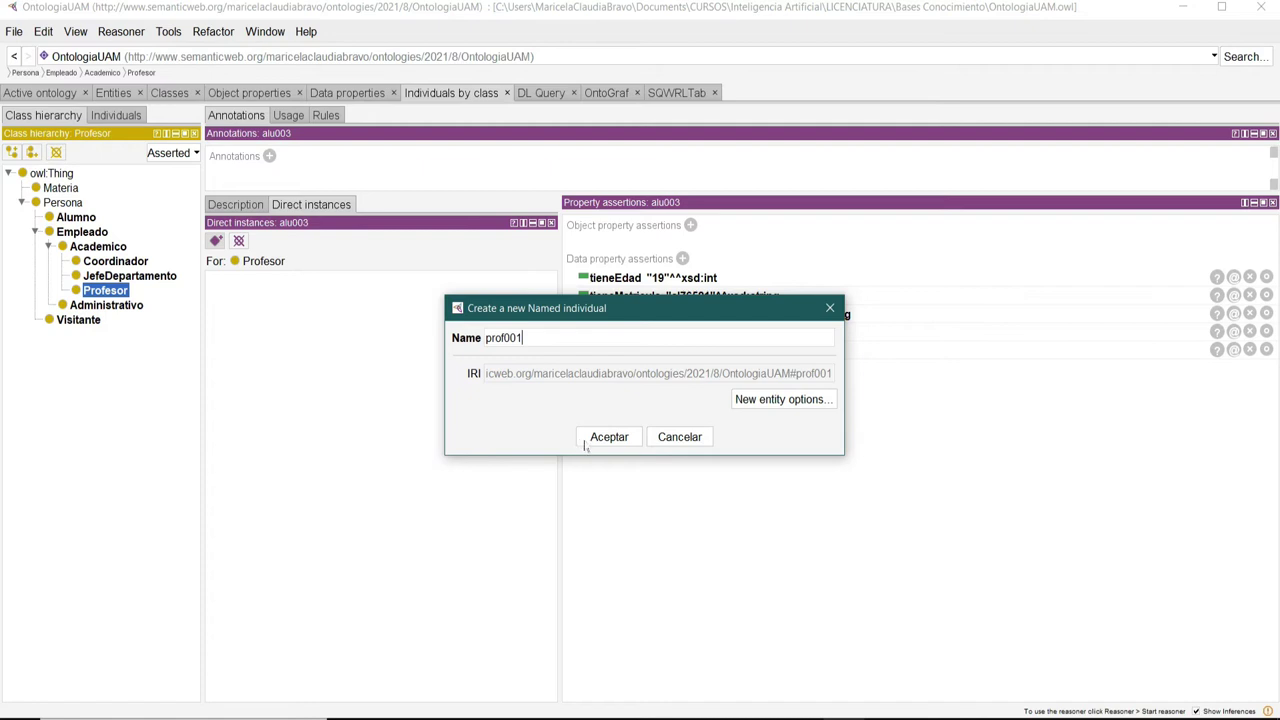
{"action": "left_click", "coordinate": [604, 438]}
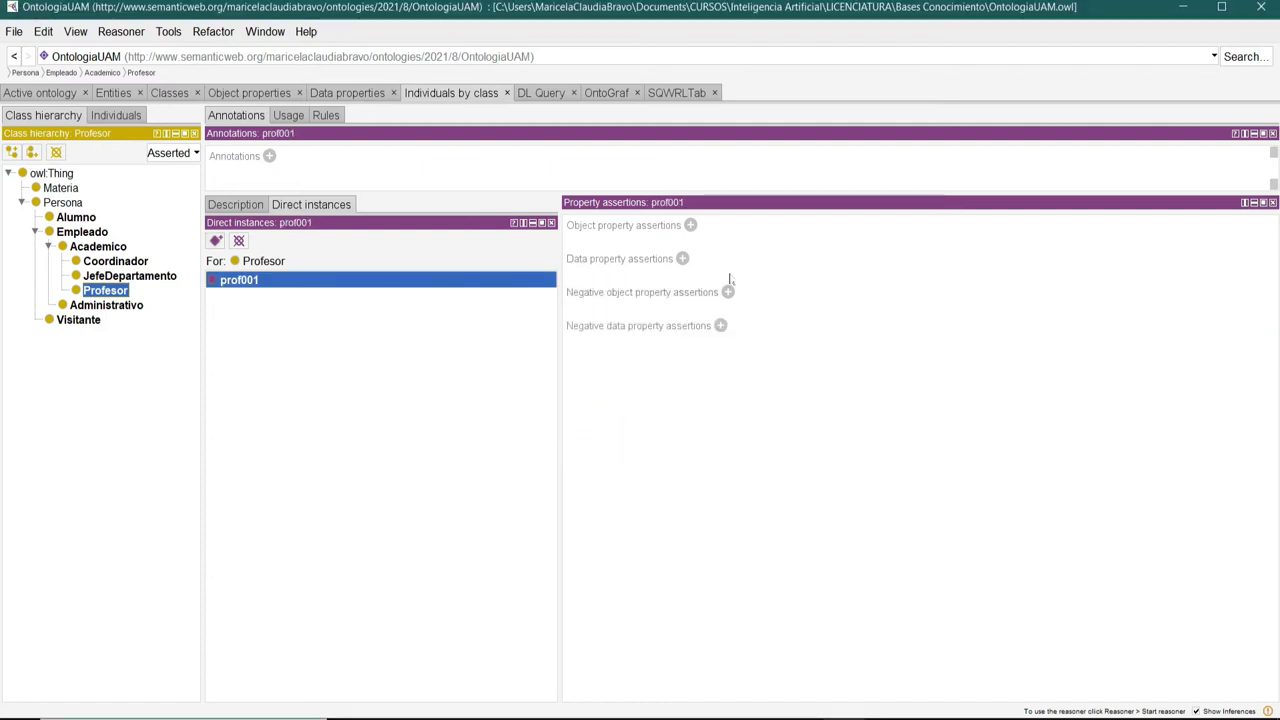
{"action": "left_click", "coordinate": [682, 259]}
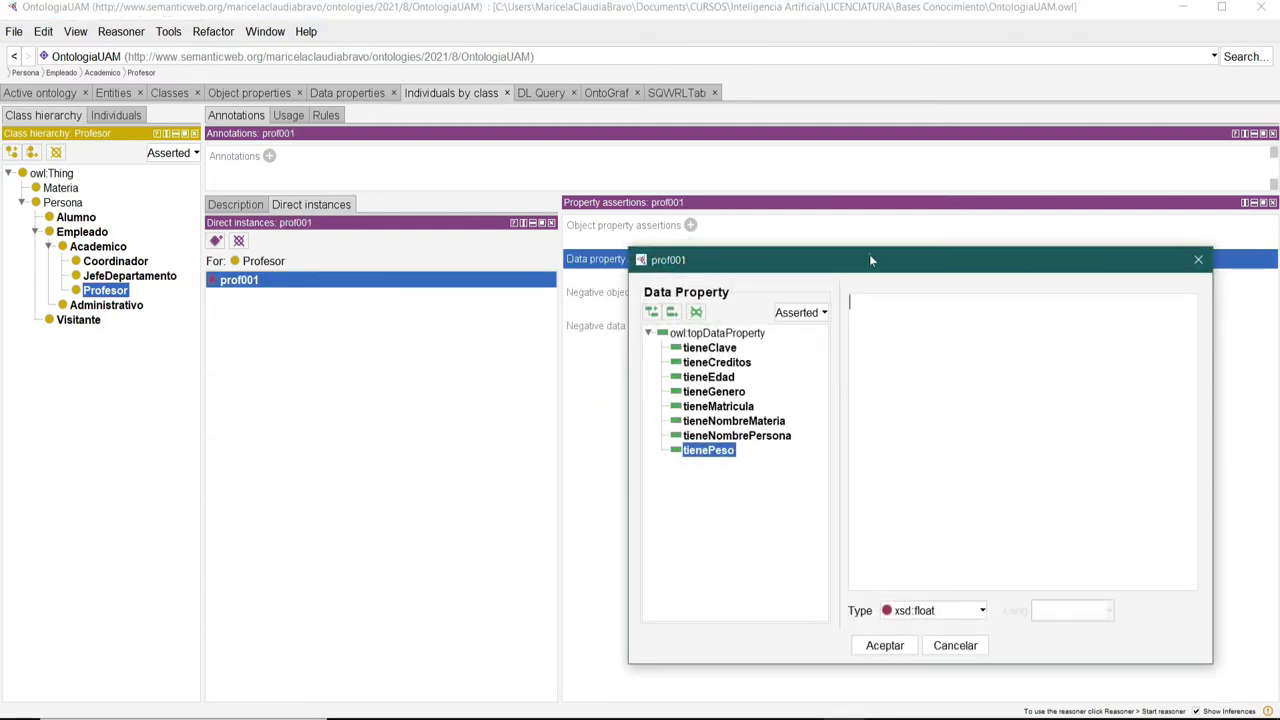
{"action": "left_click_drag", "start_coordinate": [869, 254], "coordinate": [606, 126]}
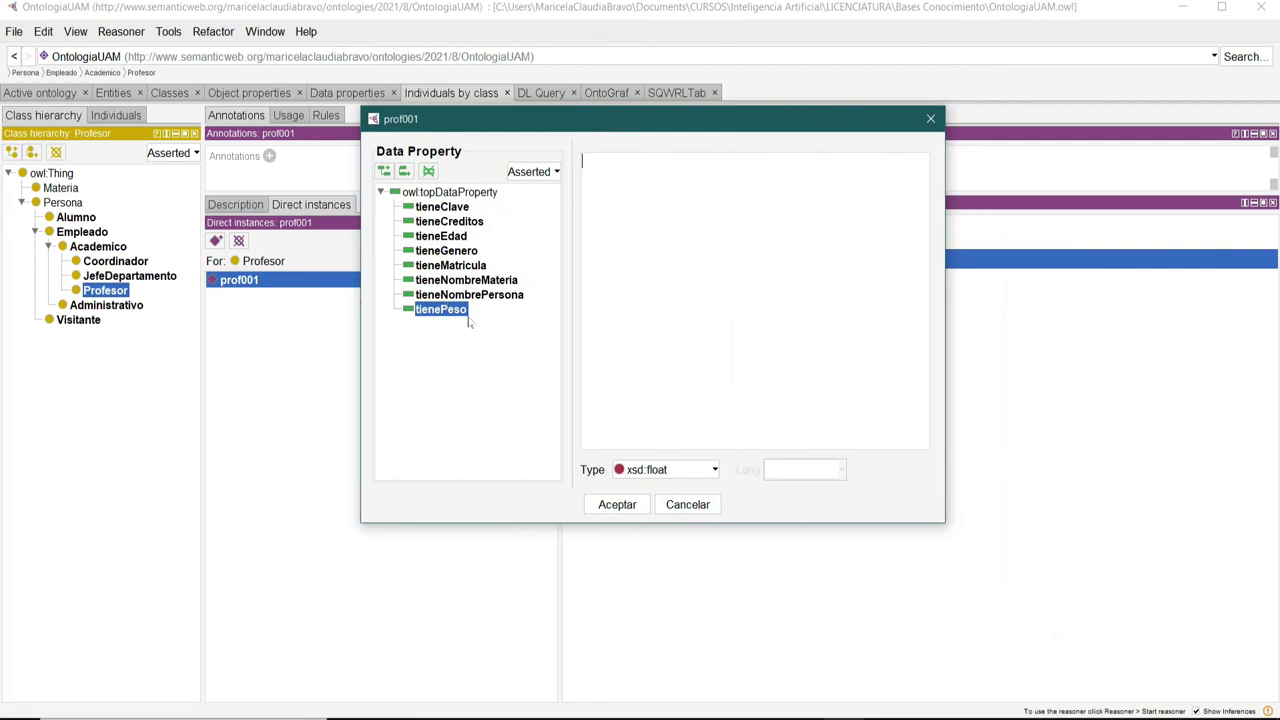
{"action": "left_click", "coordinate": [470, 296]}
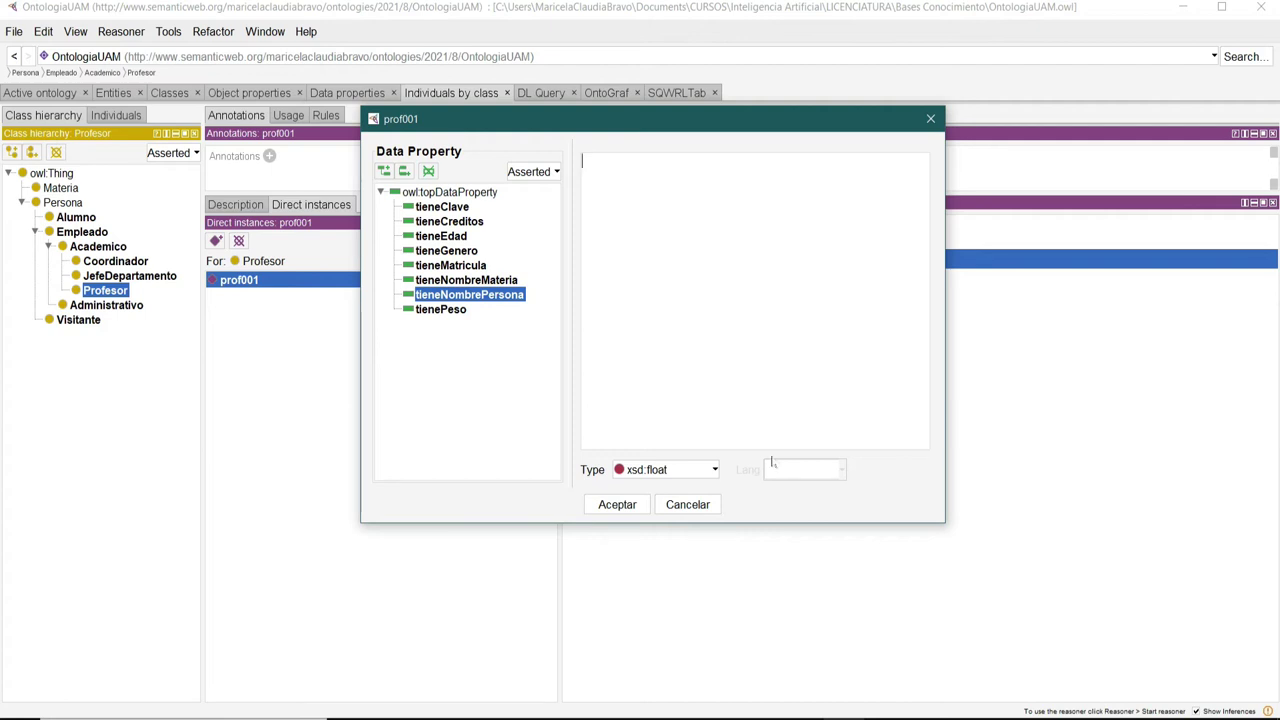
{"action": "left_click", "coordinate": [693, 474]}
{"action": "scroll", "coordinate": [670, 535], "scroll_direction": "down", "scroll_amount": 5}
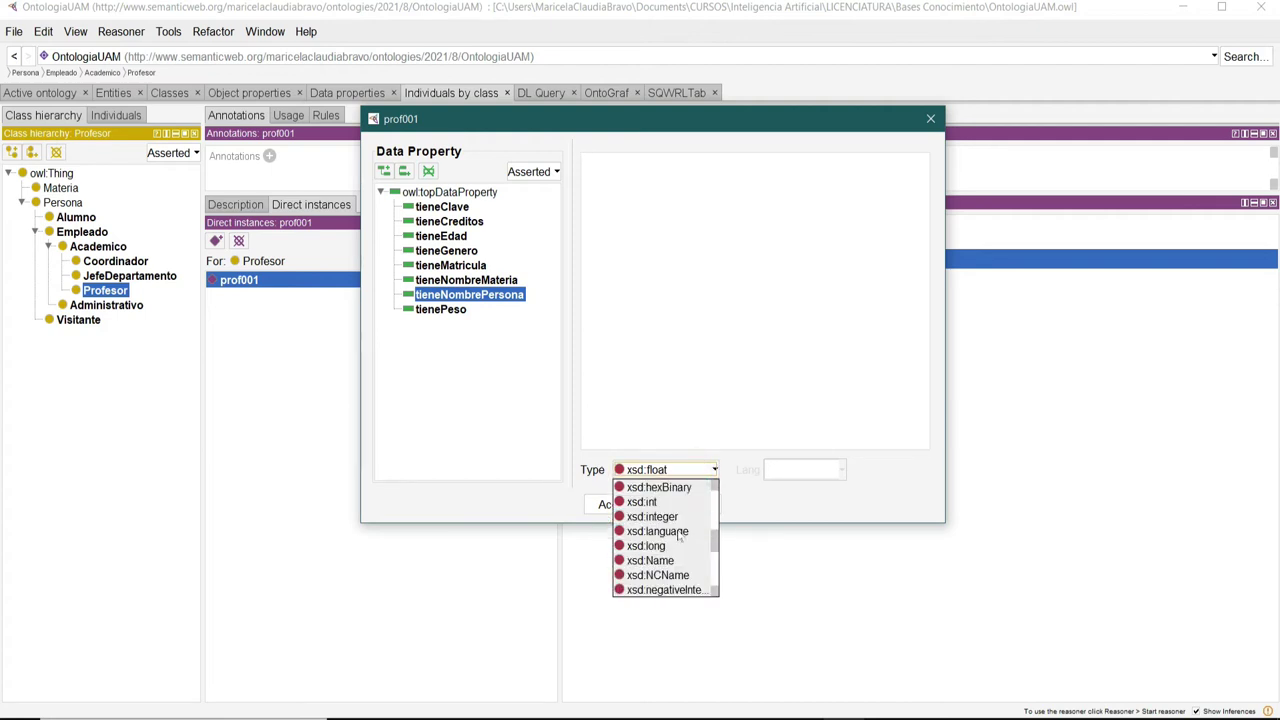
{"action": "left_click", "coordinate": [660, 561]}
{"action": "left_click", "coordinate": [657, 251]}
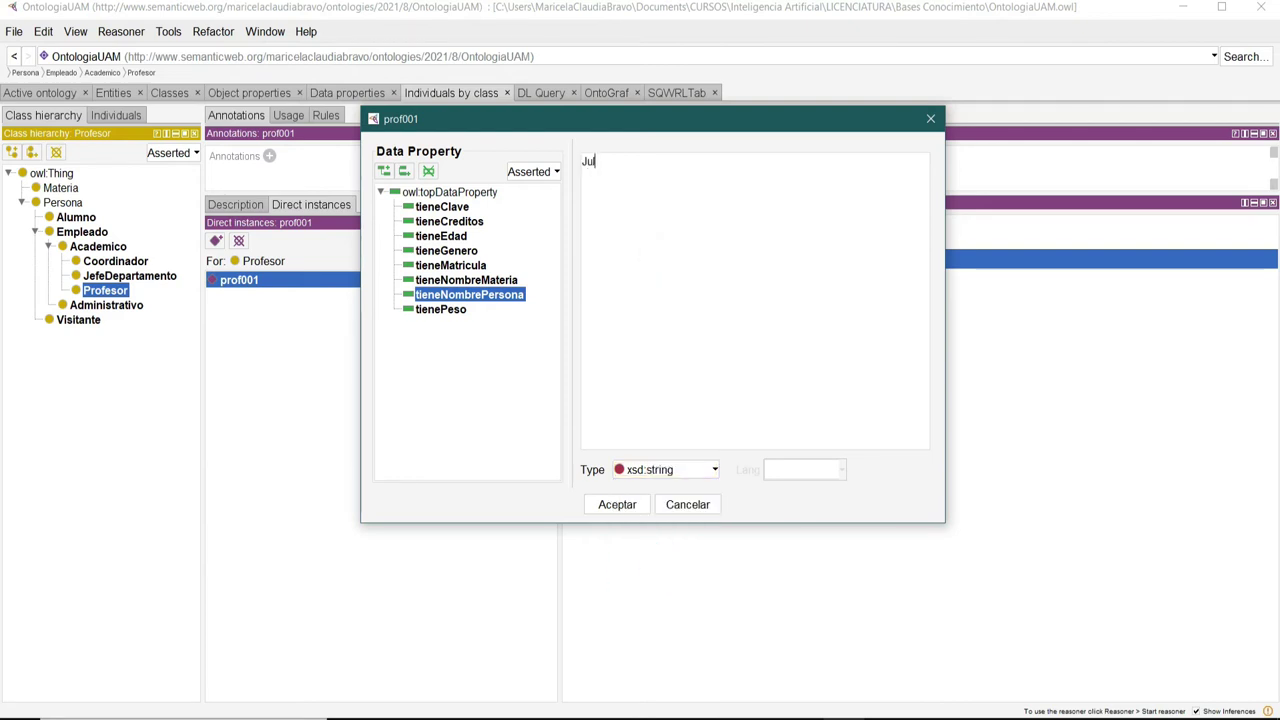
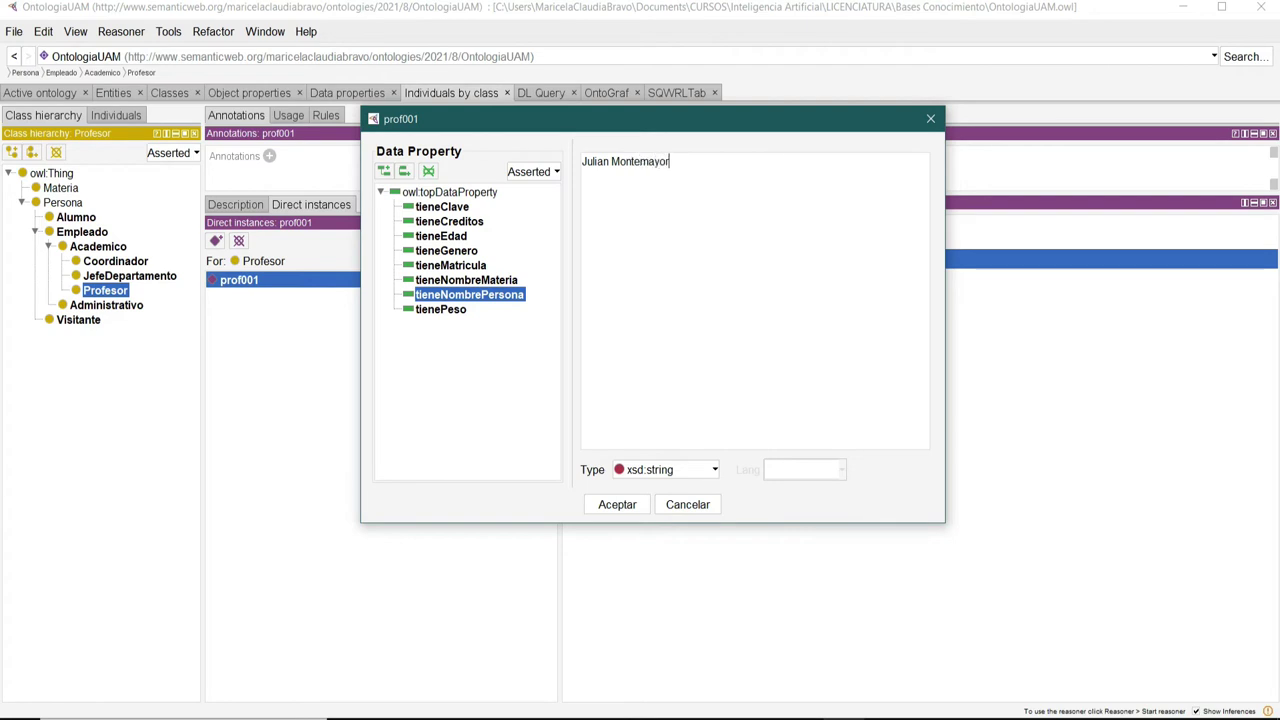
{"action": "left_click", "coordinate": [630, 505]}
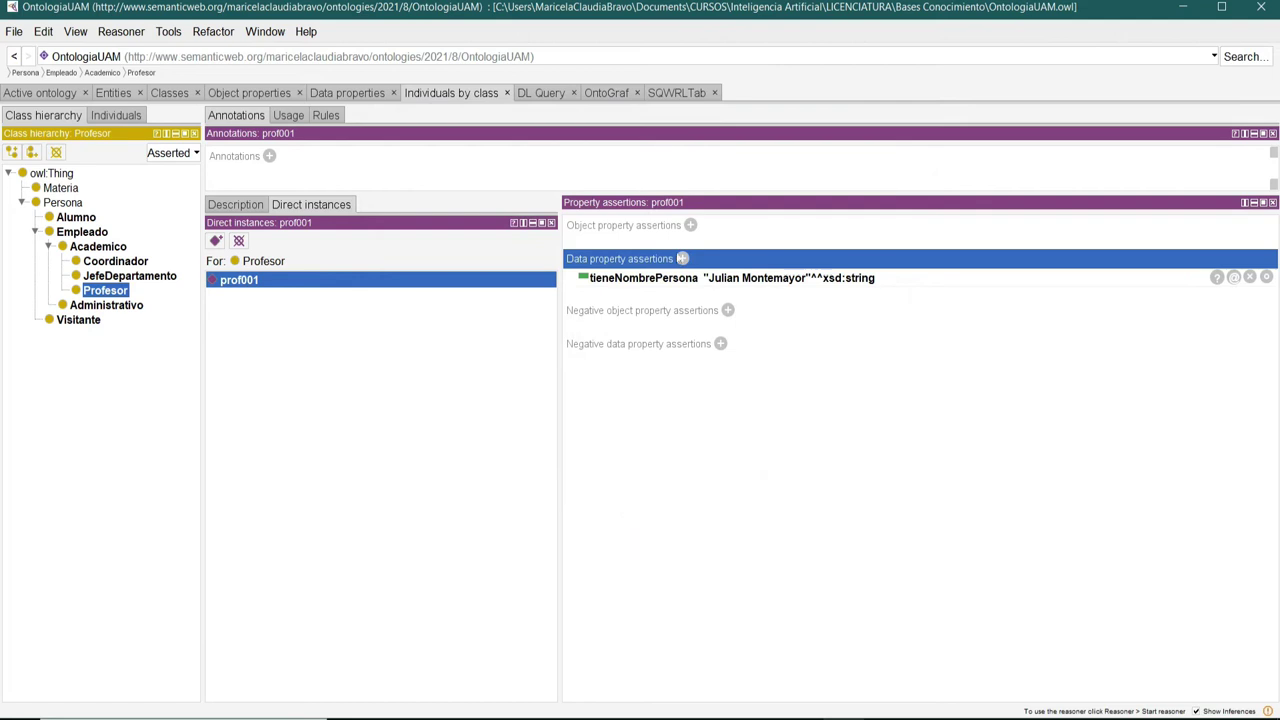
Add the assertion tieneGenero "Masculino" to prof001.
{"action": "left_click", "coordinate": [682, 258]}
{"action": "left_click_drag", "start_coordinate": [893, 267], "coordinate": [637, 163]}
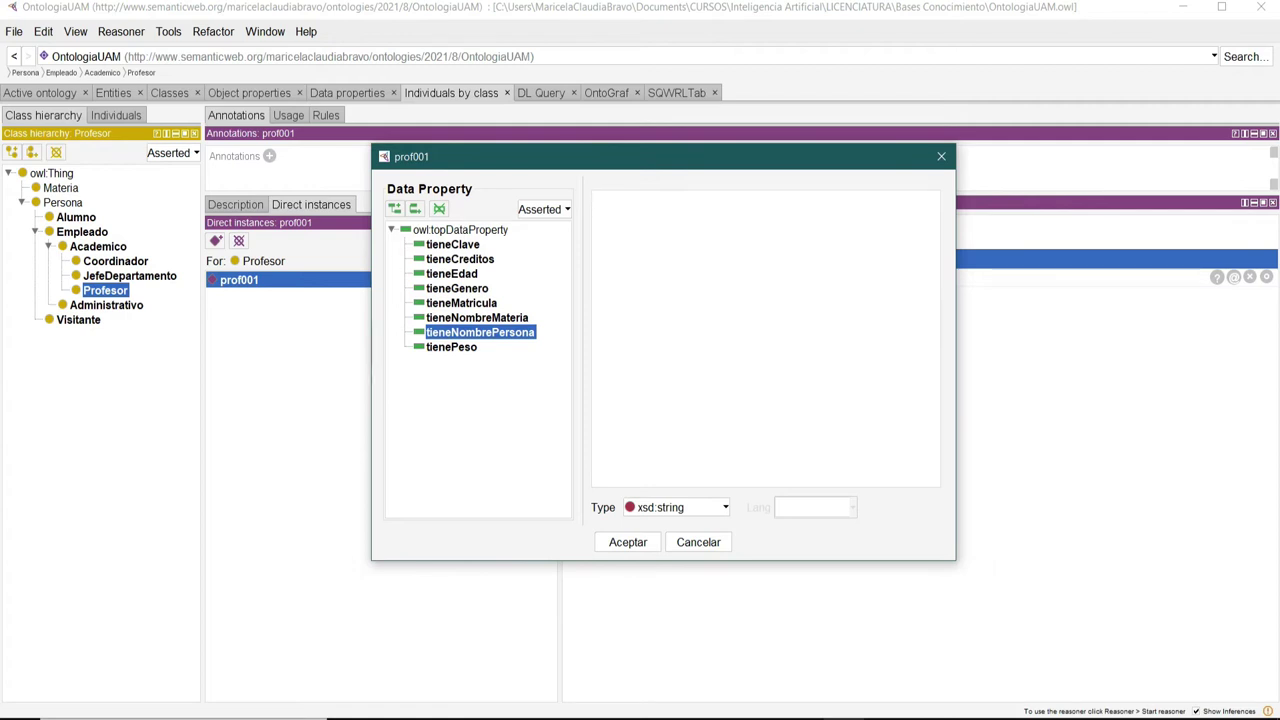
{"action": "left_click", "coordinate": [445, 289]}
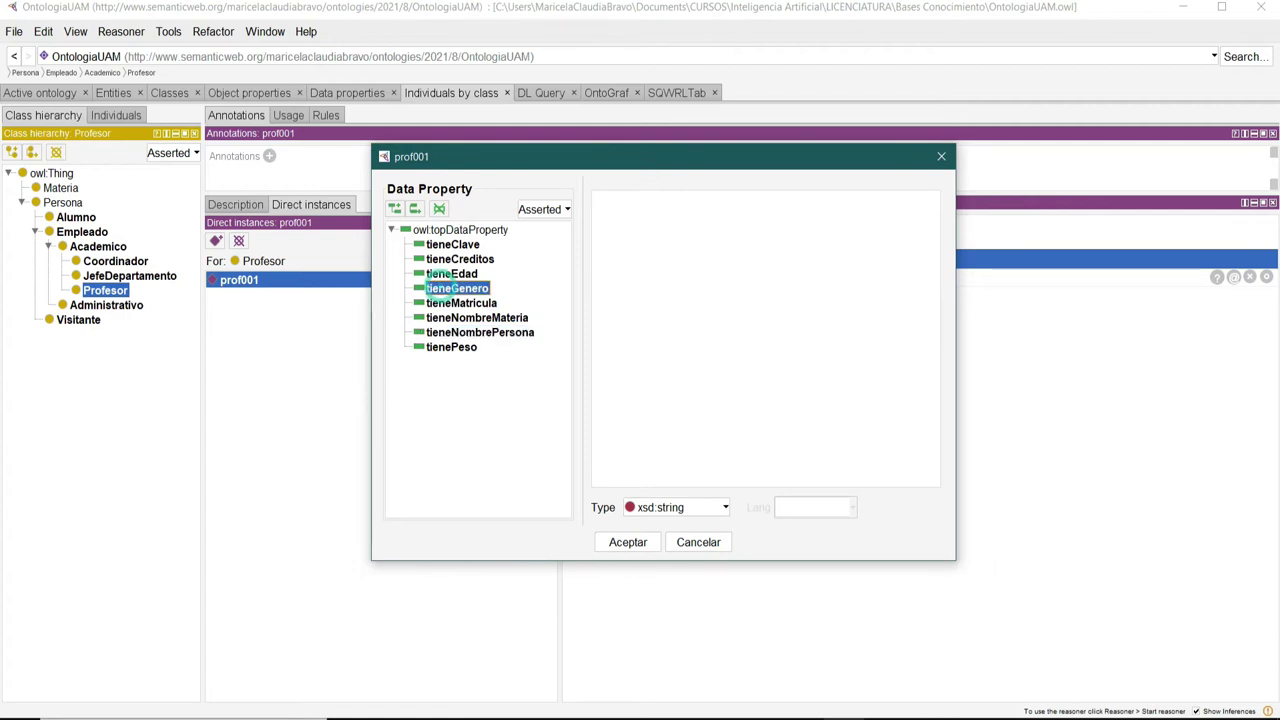
{"action": "left_click", "coordinate": [593, 199]}
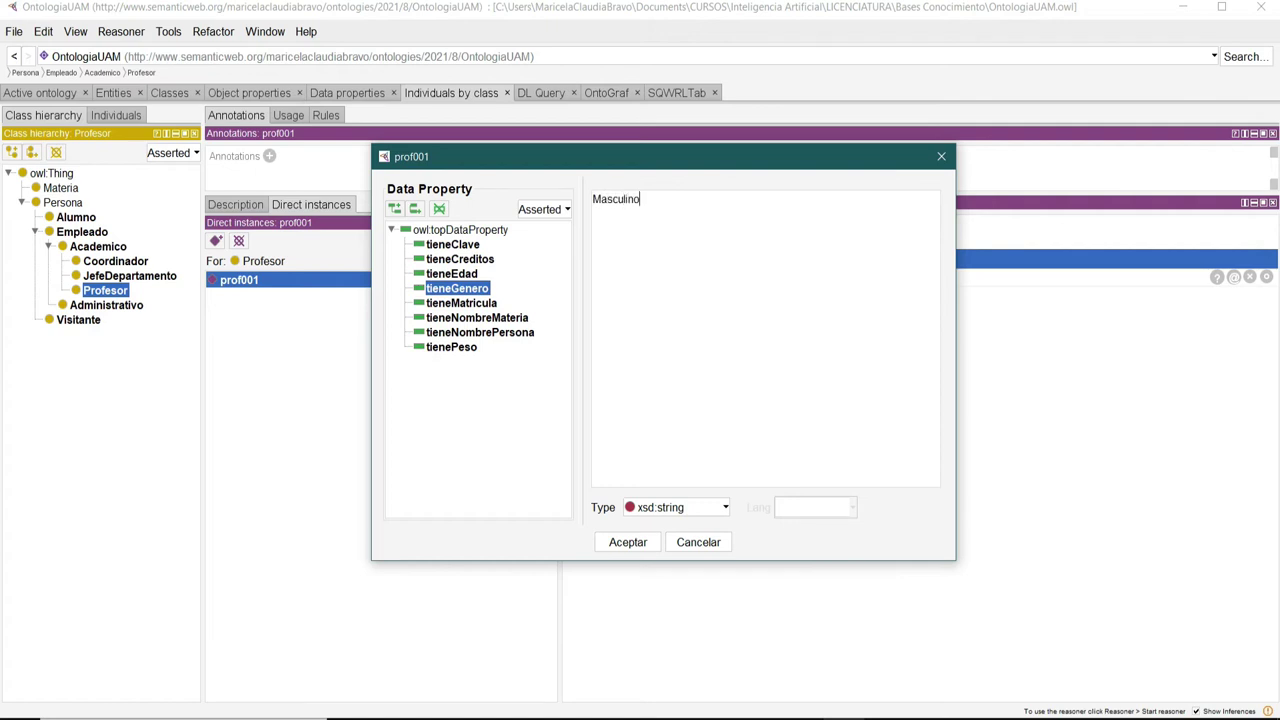
{"action": "left_click", "coordinate": [628, 542]}
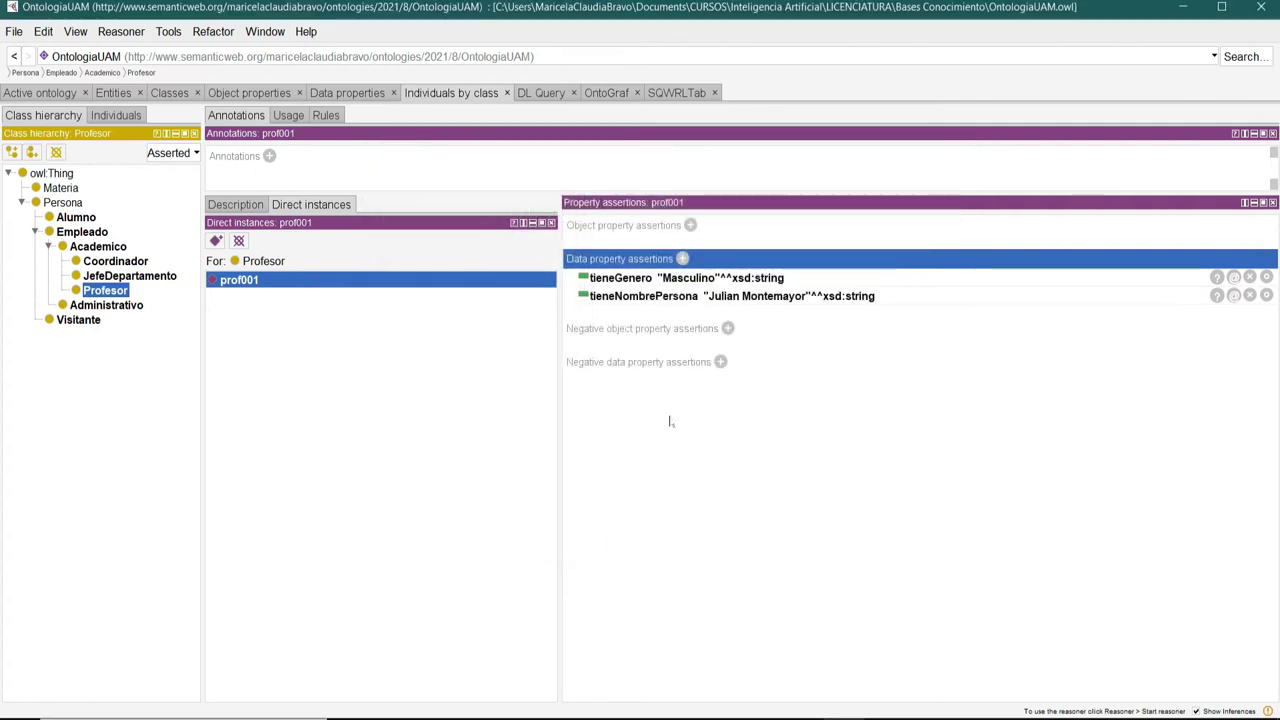
Add tieneEdad 48 as xsd:int to prof001.
{"action": "left_click", "coordinate": [683, 259]}
{"action": "left_click_drag", "start_coordinate": [864, 268], "coordinate": [614, 220]}
{"action": "left_click", "coordinate": [470, 327]}
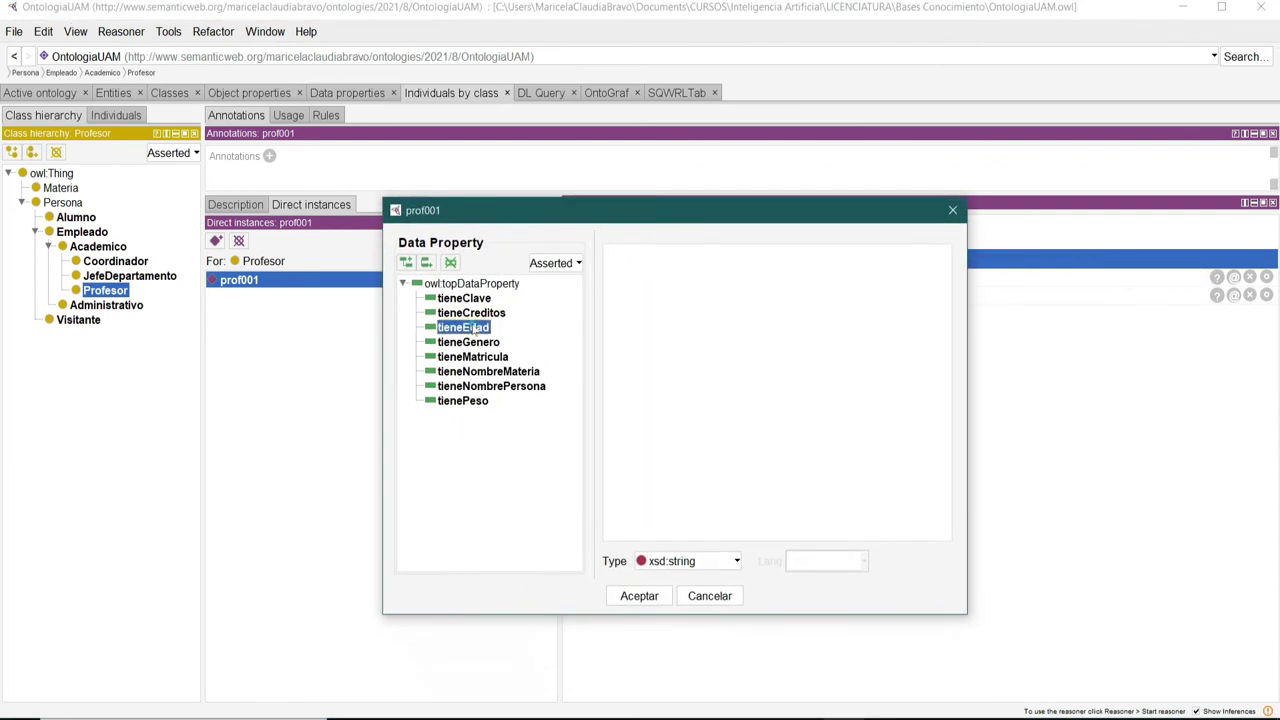
{"action": "left_click", "coordinate": [721, 563]}
{"action": "scroll", "coordinate": [700, 615], "scroll_direction": "down", "scroll_amount": 1}
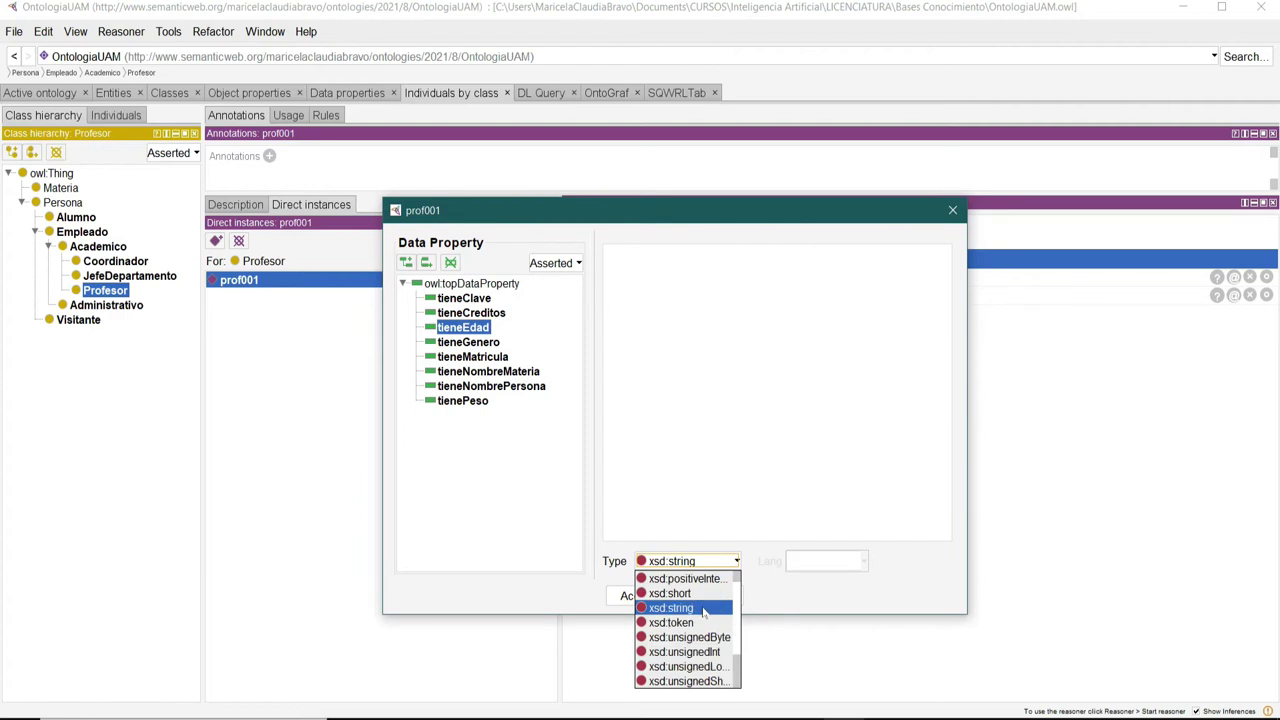
{"action": "scroll", "coordinate": [701, 625], "scroll_direction": "up", "scroll_amount": 5}
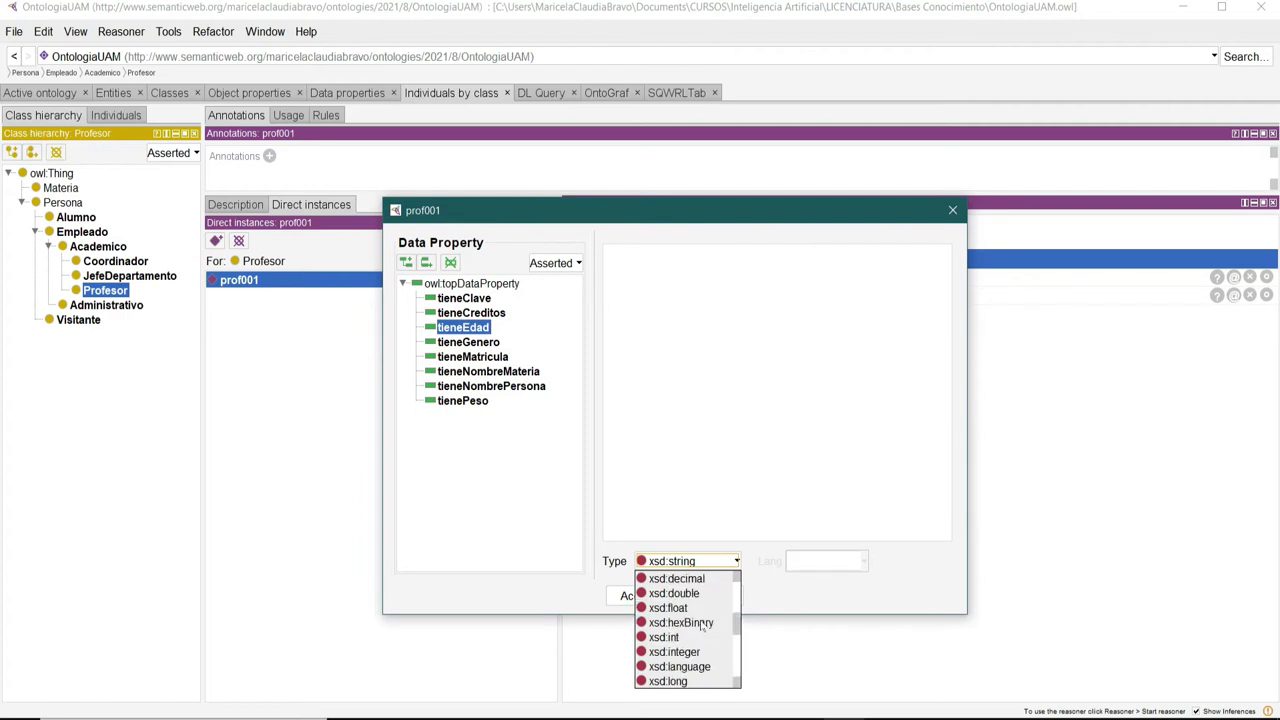
{"action": "left_click", "coordinate": [676, 637]}
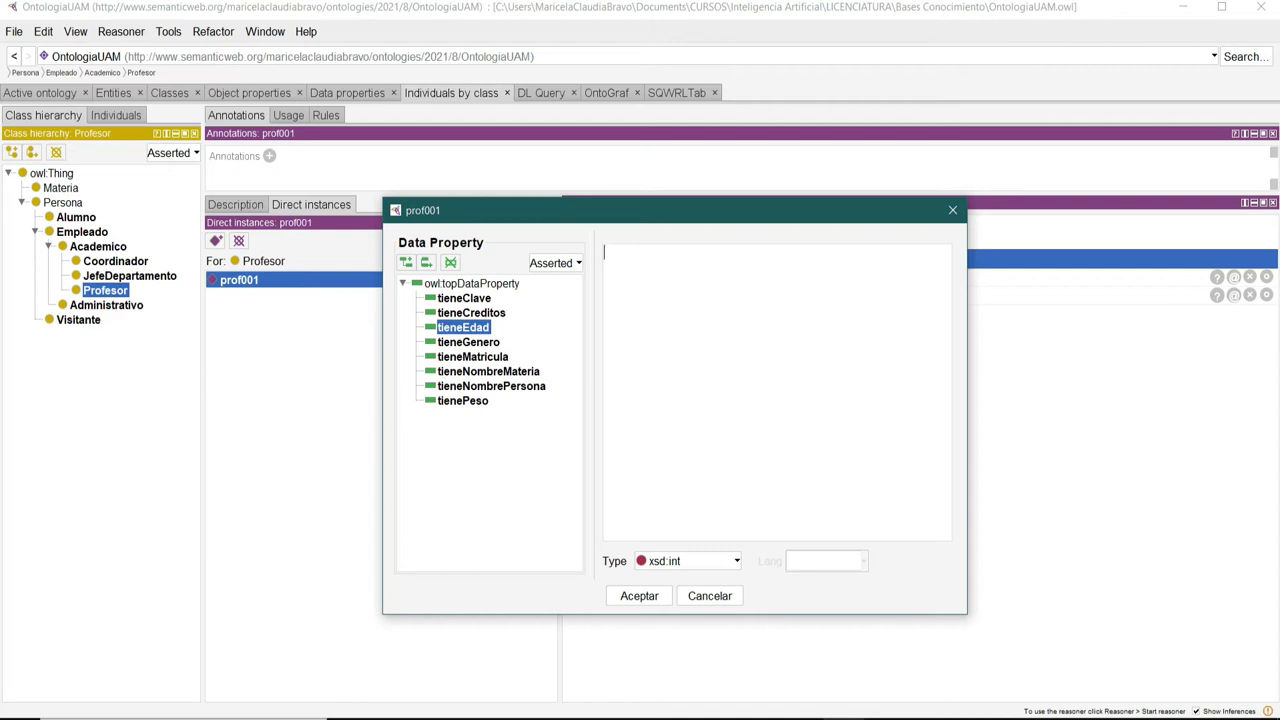
{"action": "type", "text": "48"}
{"action": "left_click", "coordinate": [640, 596]}
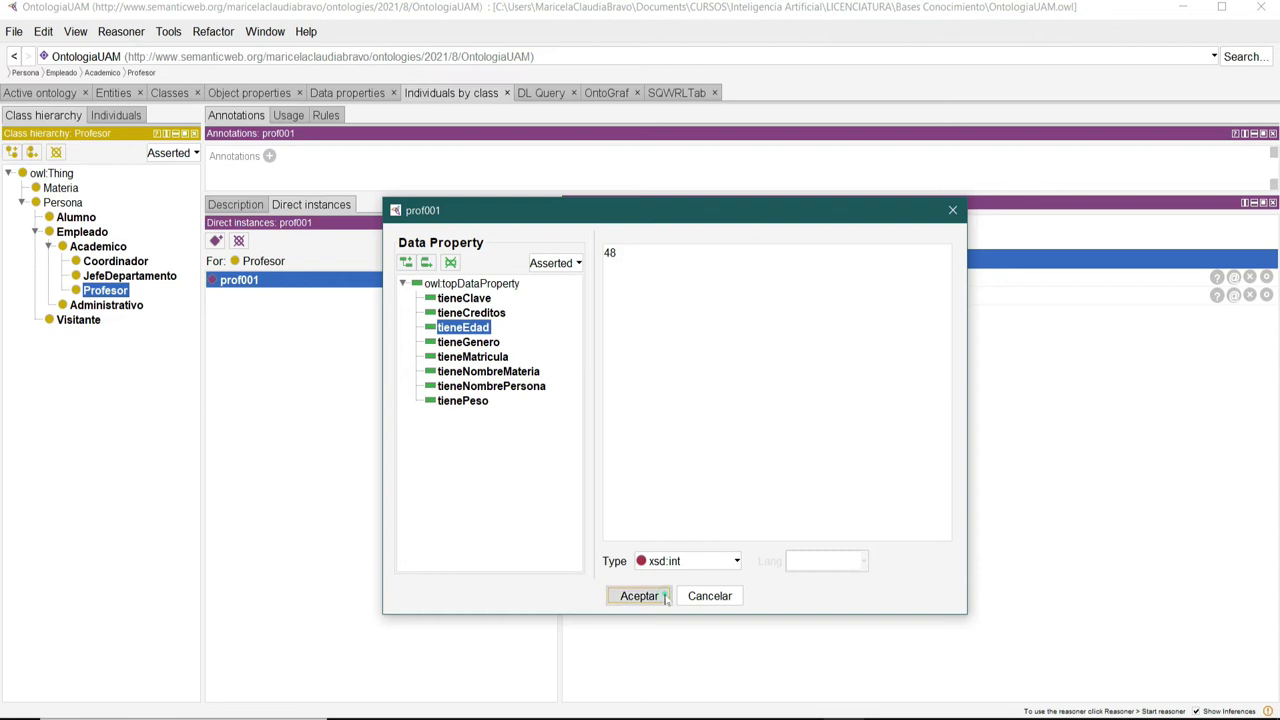
Add tienePeso 86.9 as xsd:float to prof001.
{"action": "left_click", "coordinate": [683, 259]}
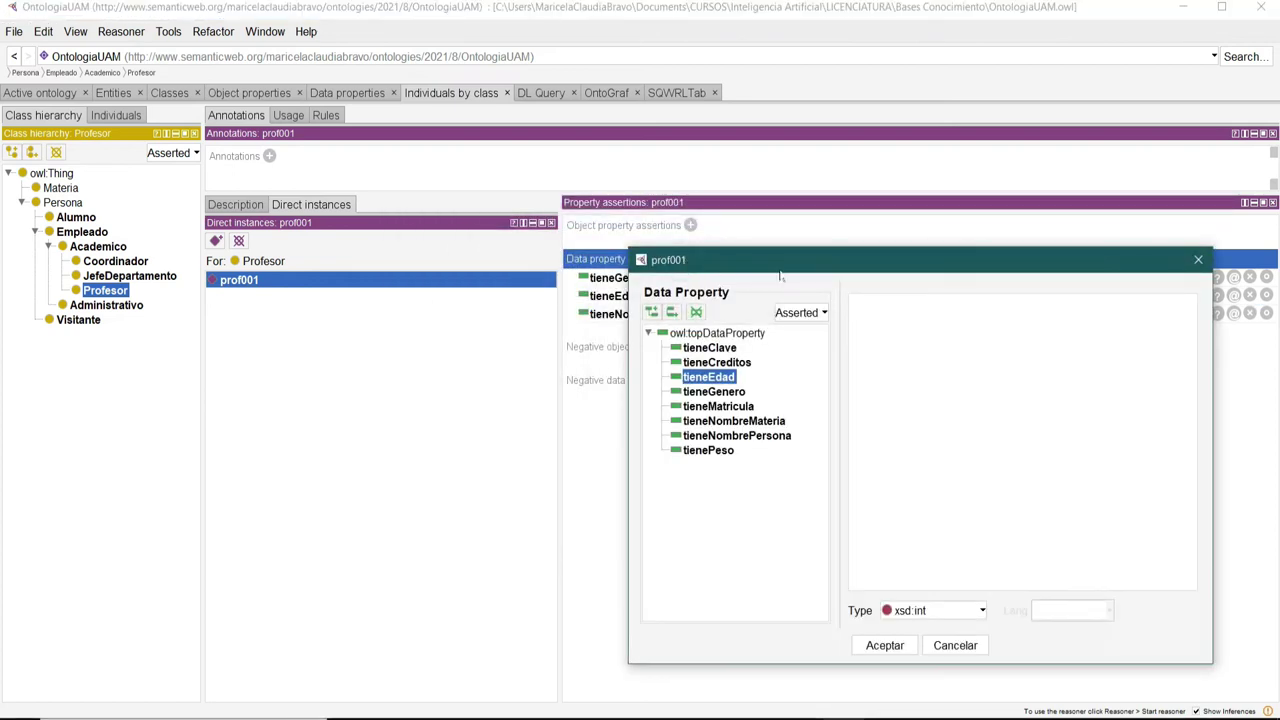
{"action": "left_click_drag", "start_coordinate": [803, 272], "coordinate": [574, 221]}
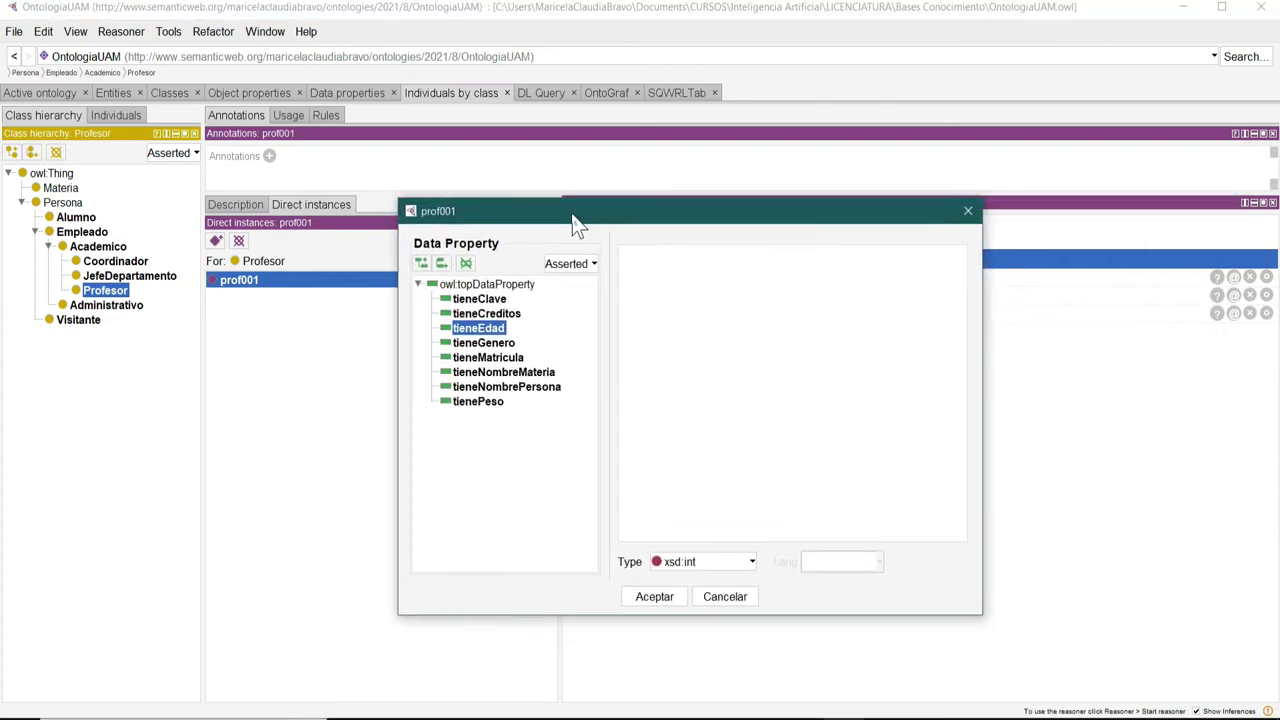
{"action": "left_click", "coordinate": [477, 402]}
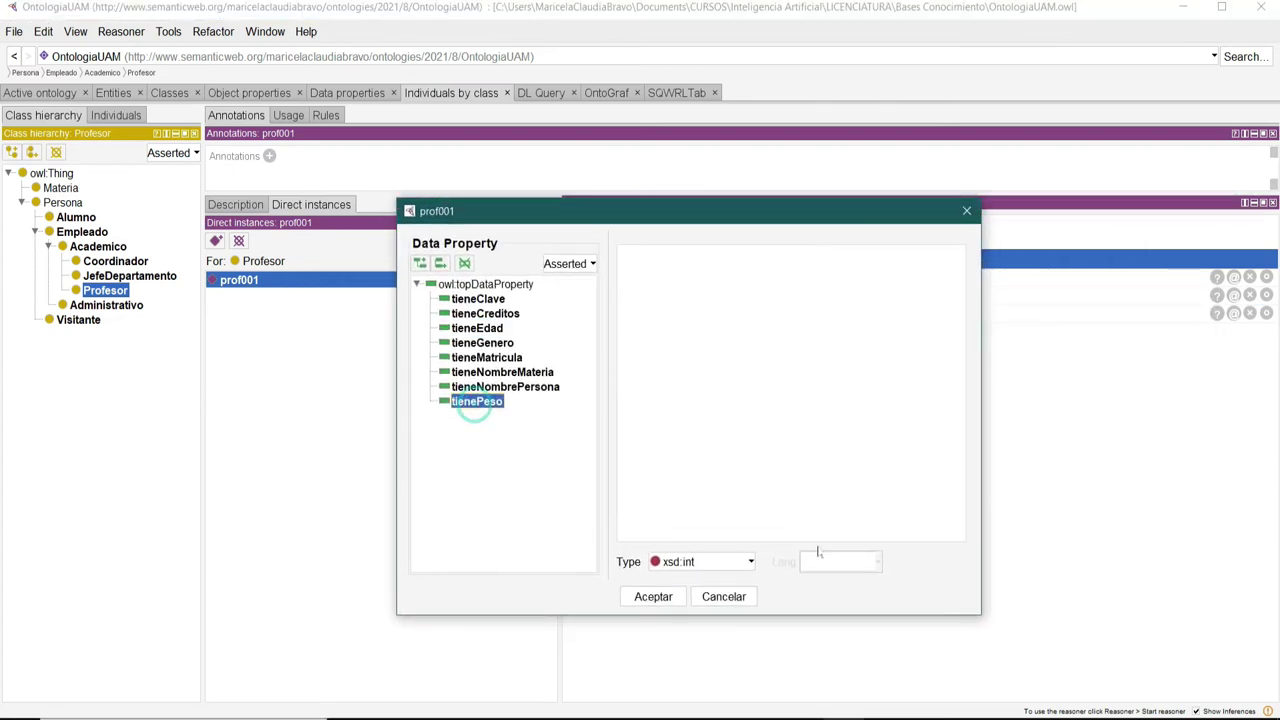
{"action": "left_click", "coordinate": [741, 561]}
{"action": "left_click", "coordinate": [692, 609]}
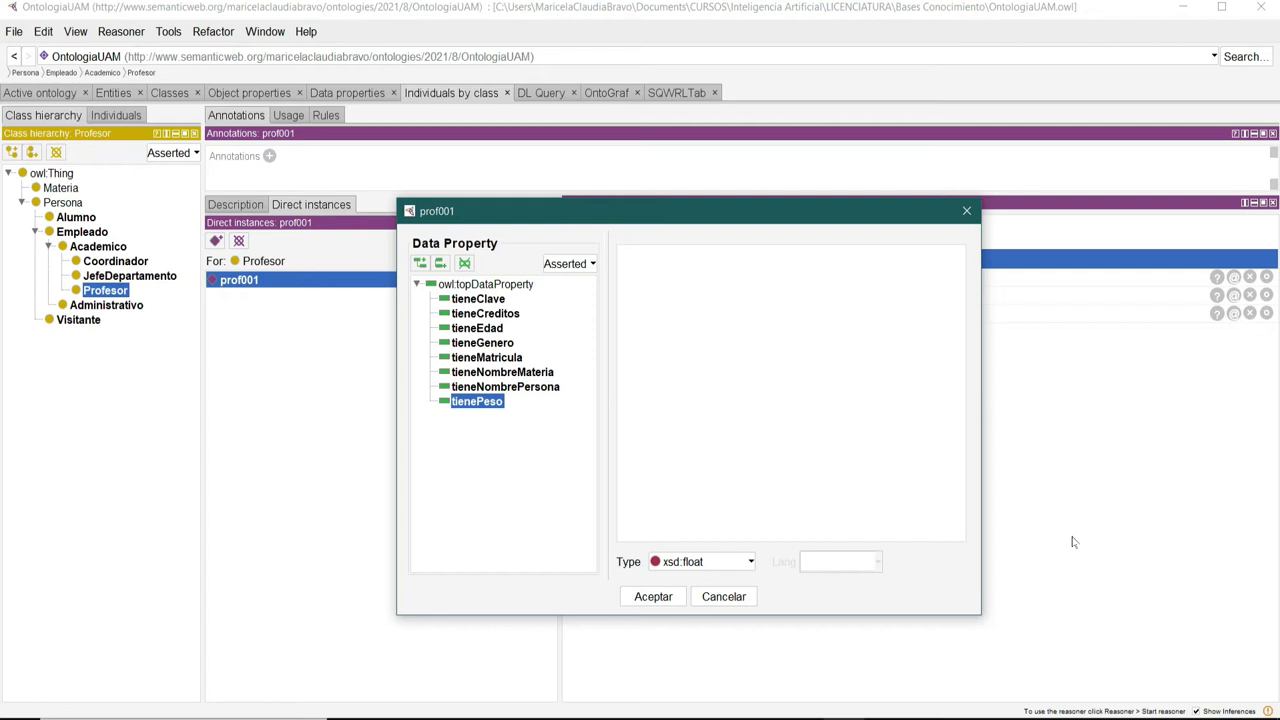
{"action": "type", "text": "86.9"}
{"action": "left_click", "coordinate": [652, 597]}
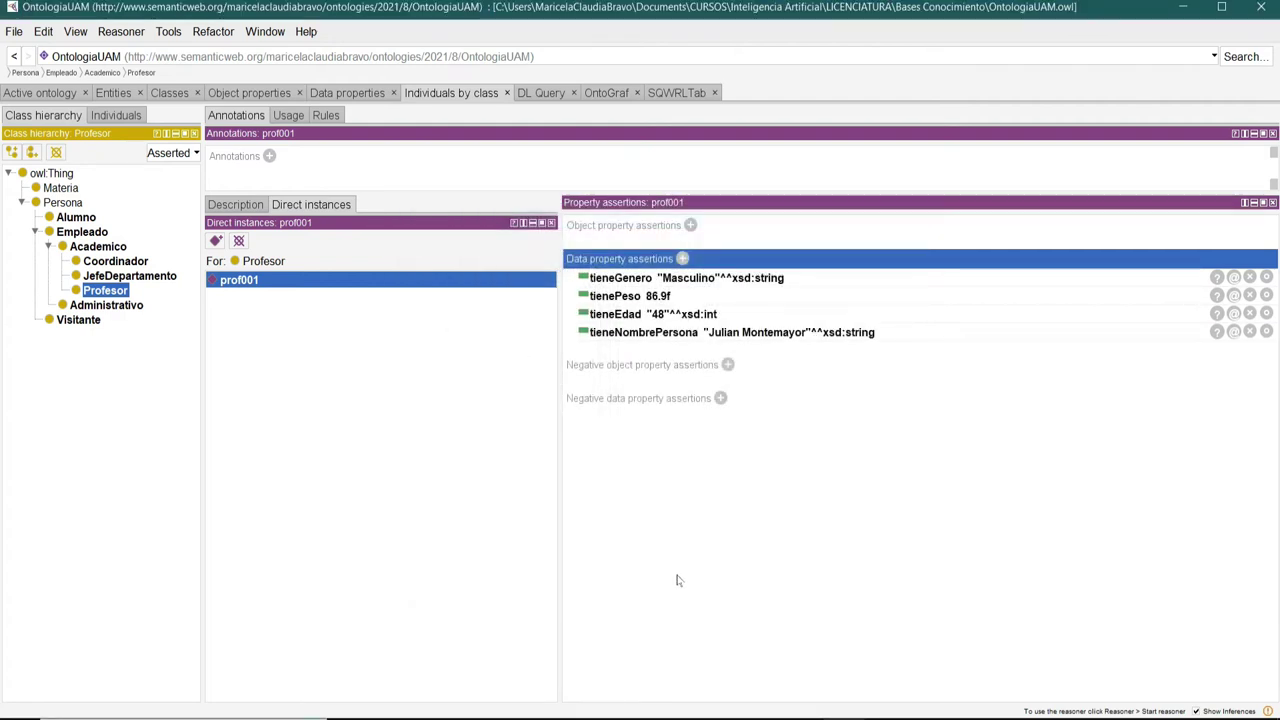
Create Profesor individual prof002 with a tieneNombrePersona xsd:string holding her name.
{"action": "left_click", "coordinate": [216, 241]}
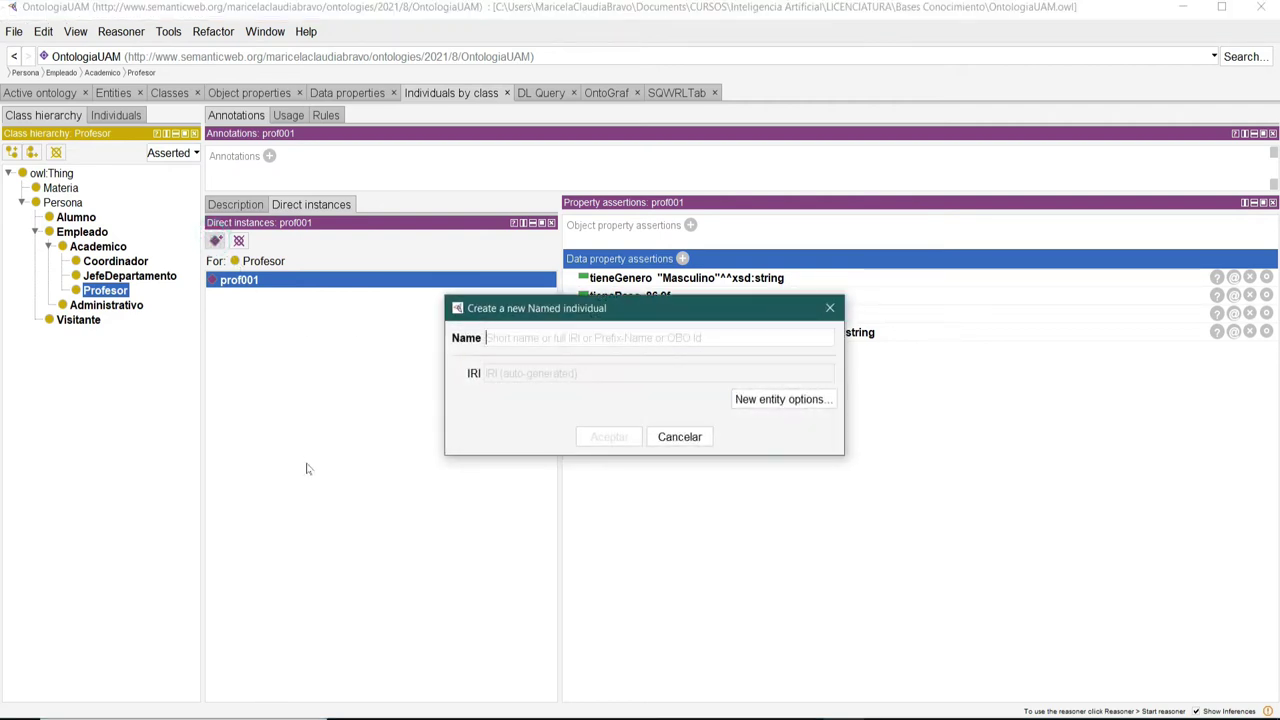
{"action": "type", "text": "prof002"}
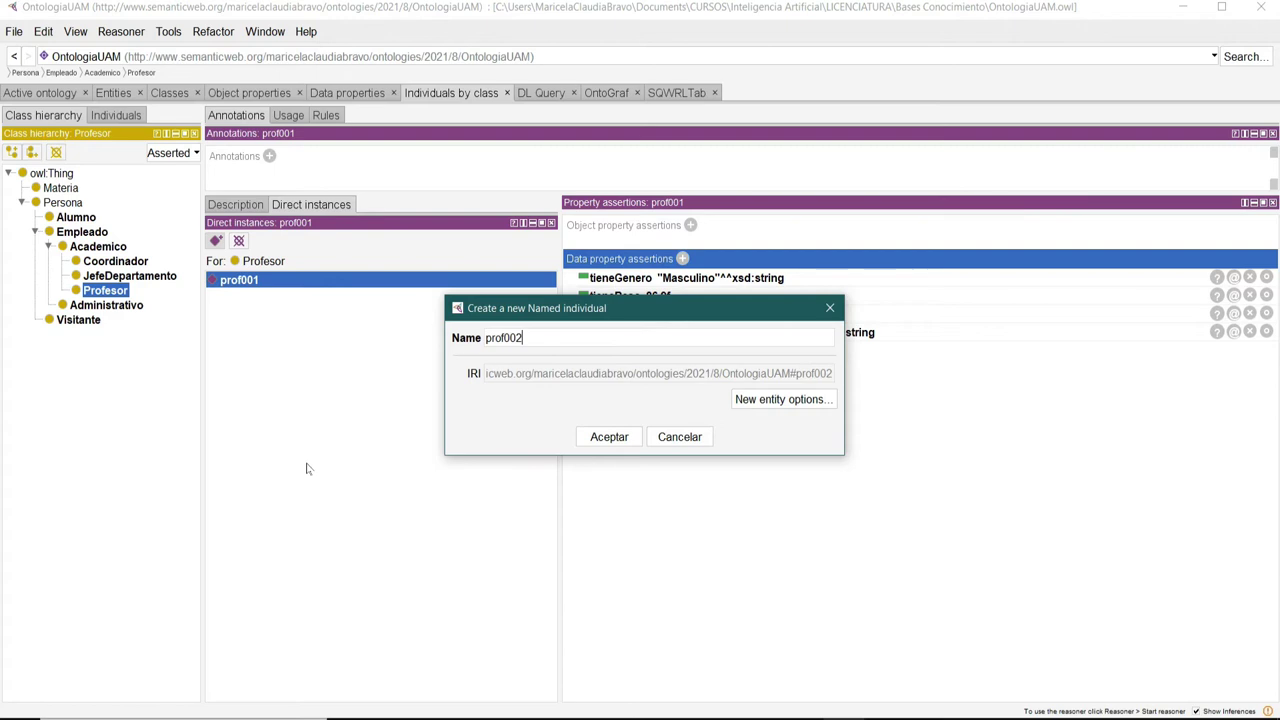
{"action": "left_click", "coordinate": [622, 438]}
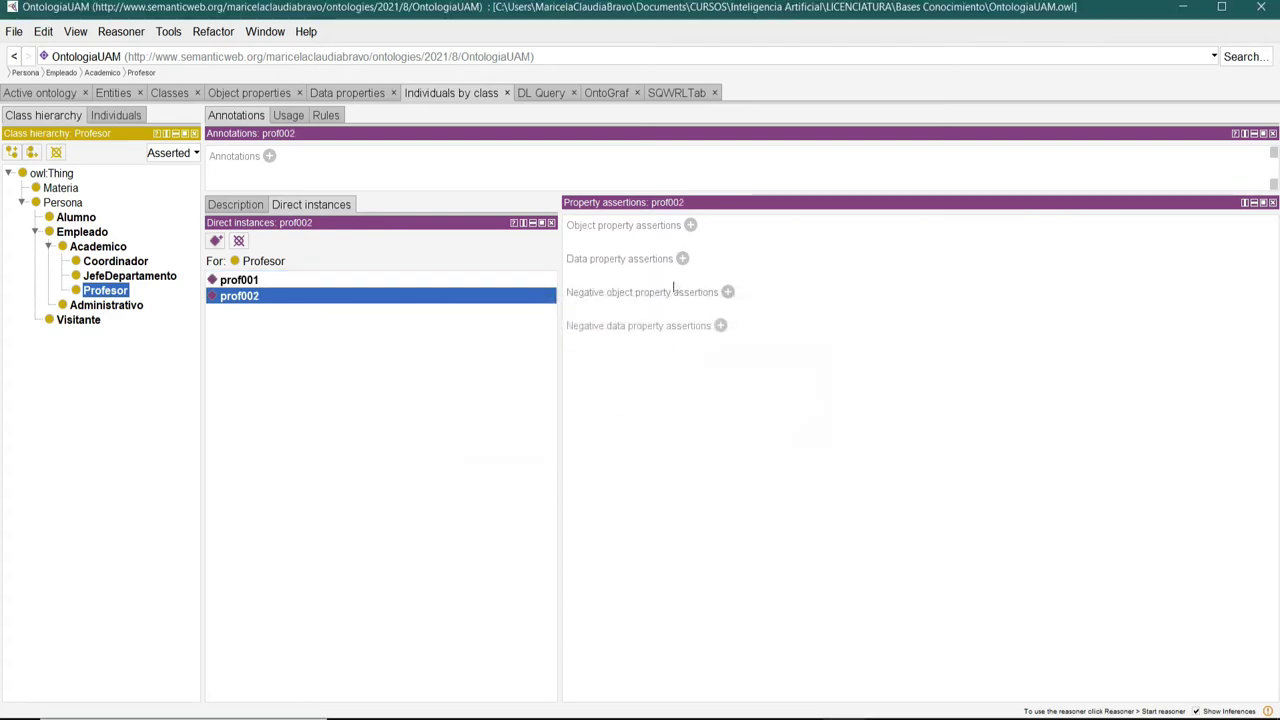
{"action": "left_click", "coordinate": [682, 258]}
{"action": "left_click_drag", "start_coordinate": [734, 260], "coordinate": [513, 194]}
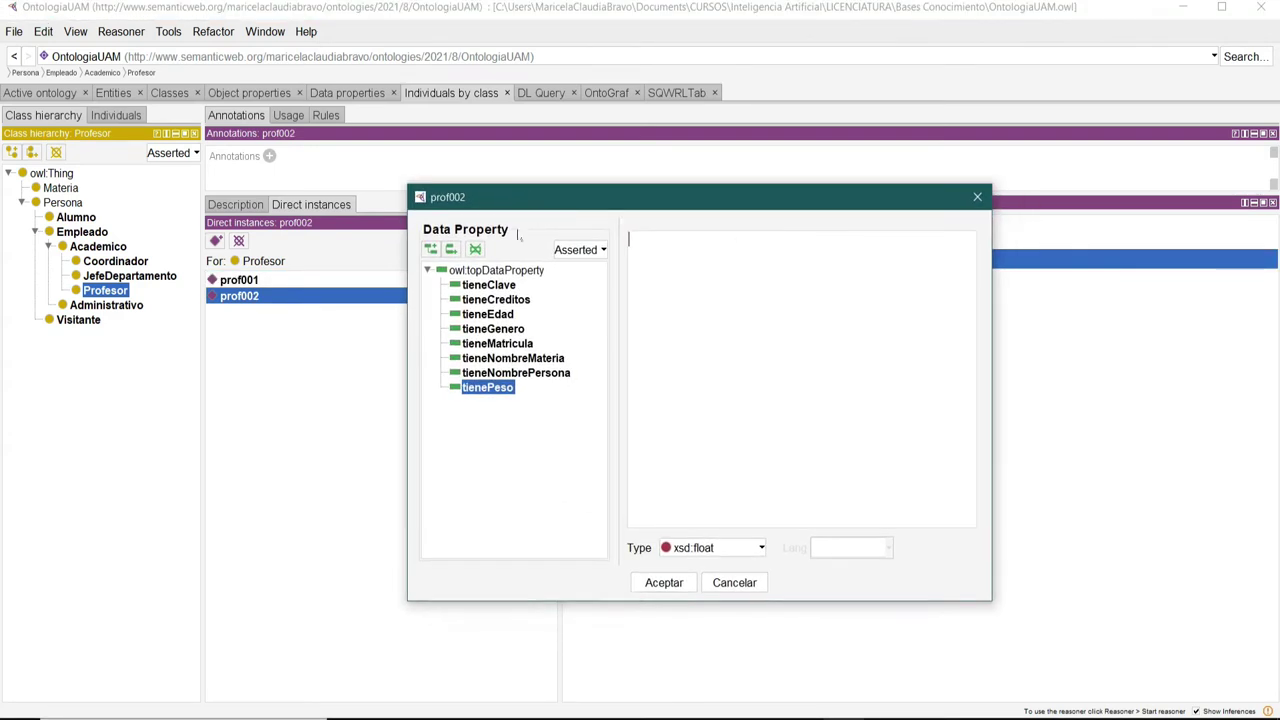
{"action": "left_click", "coordinate": [507, 372]}
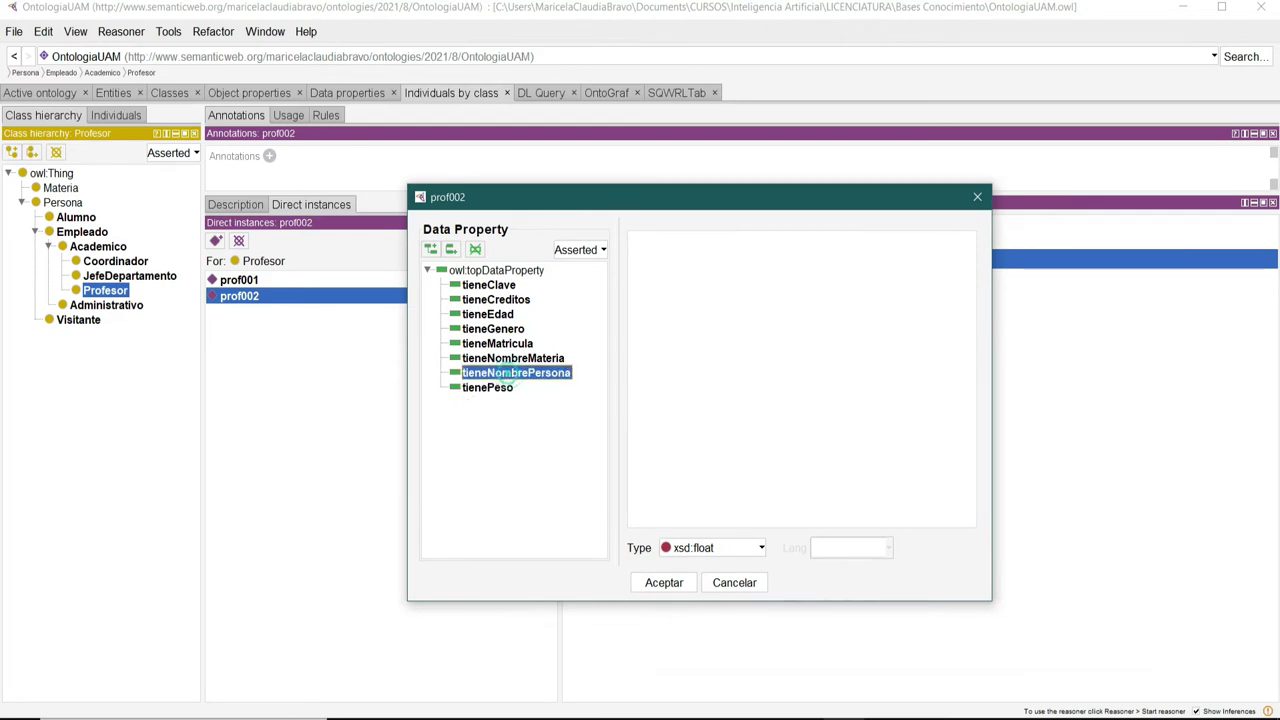
{"action": "left_click", "coordinate": [748, 548]}
{"action": "scroll", "coordinate": [736, 590], "scroll_direction": "down", "scroll_amount": 3}
{"action": "left_click", "coordinate": [722, 637]}
{"action": "left_click", "coordinate": [704, 321]}
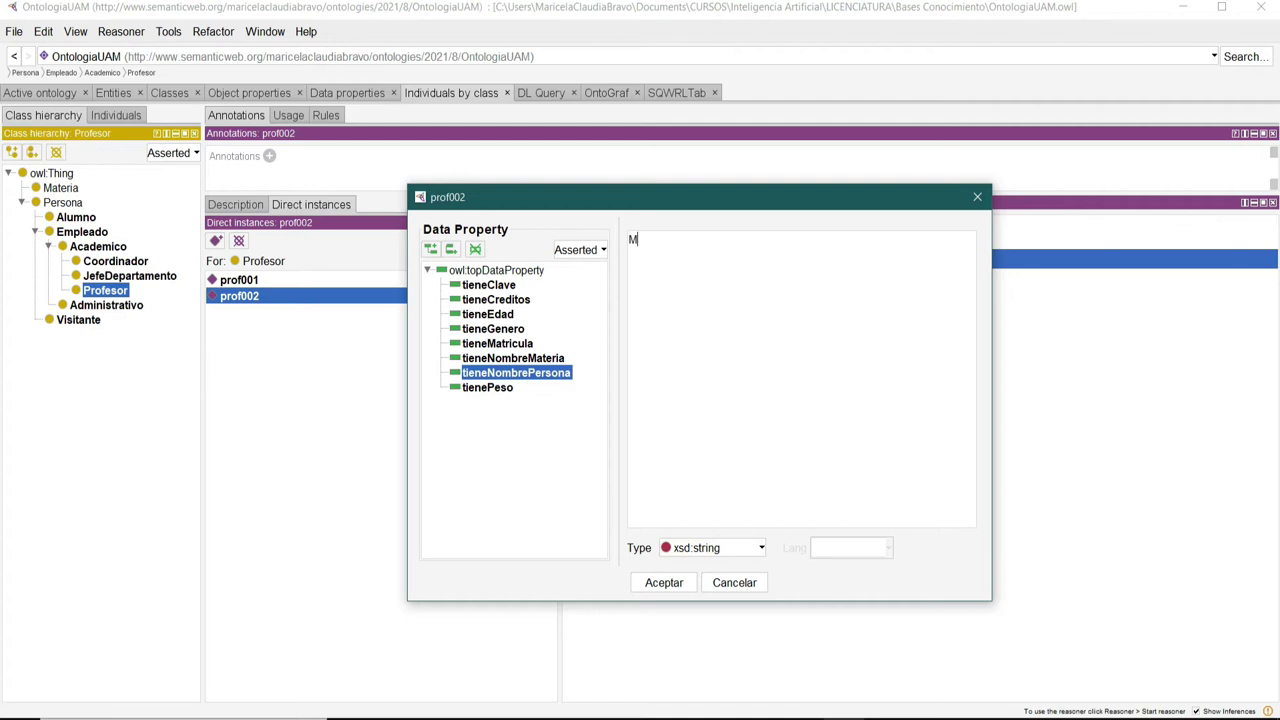
{"action": "left_click", "coordinate": [664, 582]}
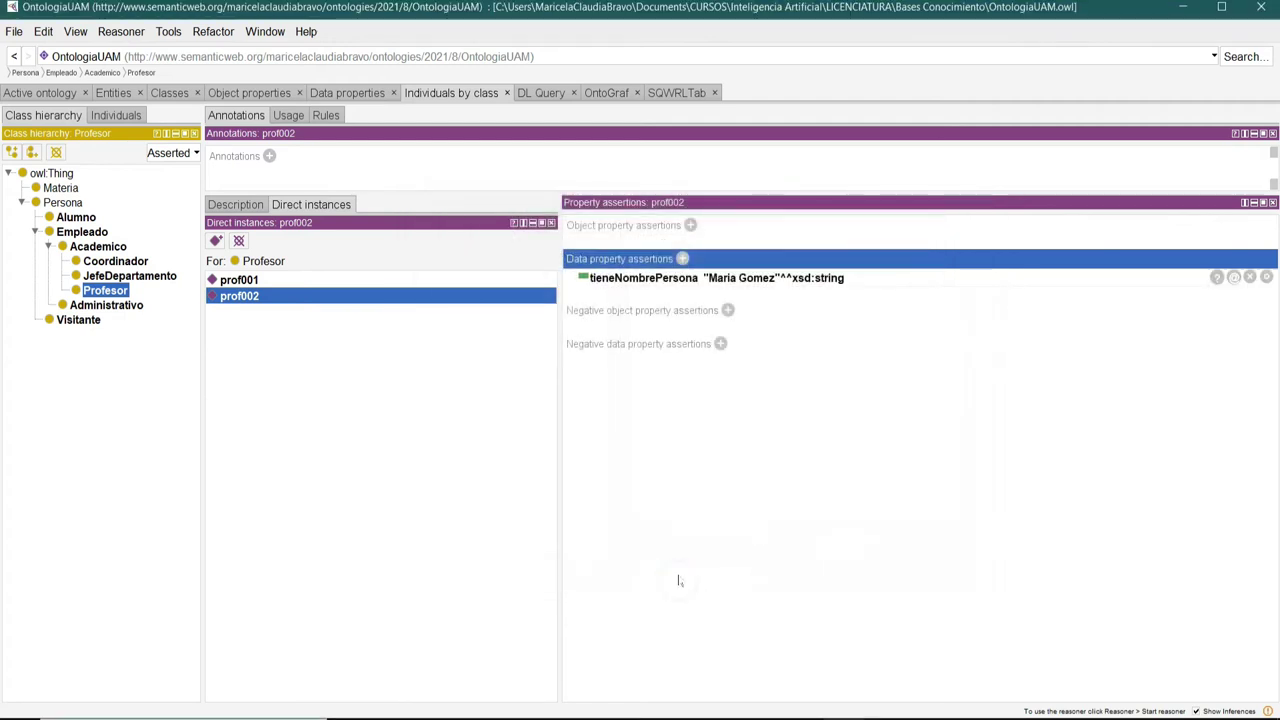
Add the assertion tieneGenero "Femenino" to prof002.
{"action": "left_click", "coordinate": [683, 259]}
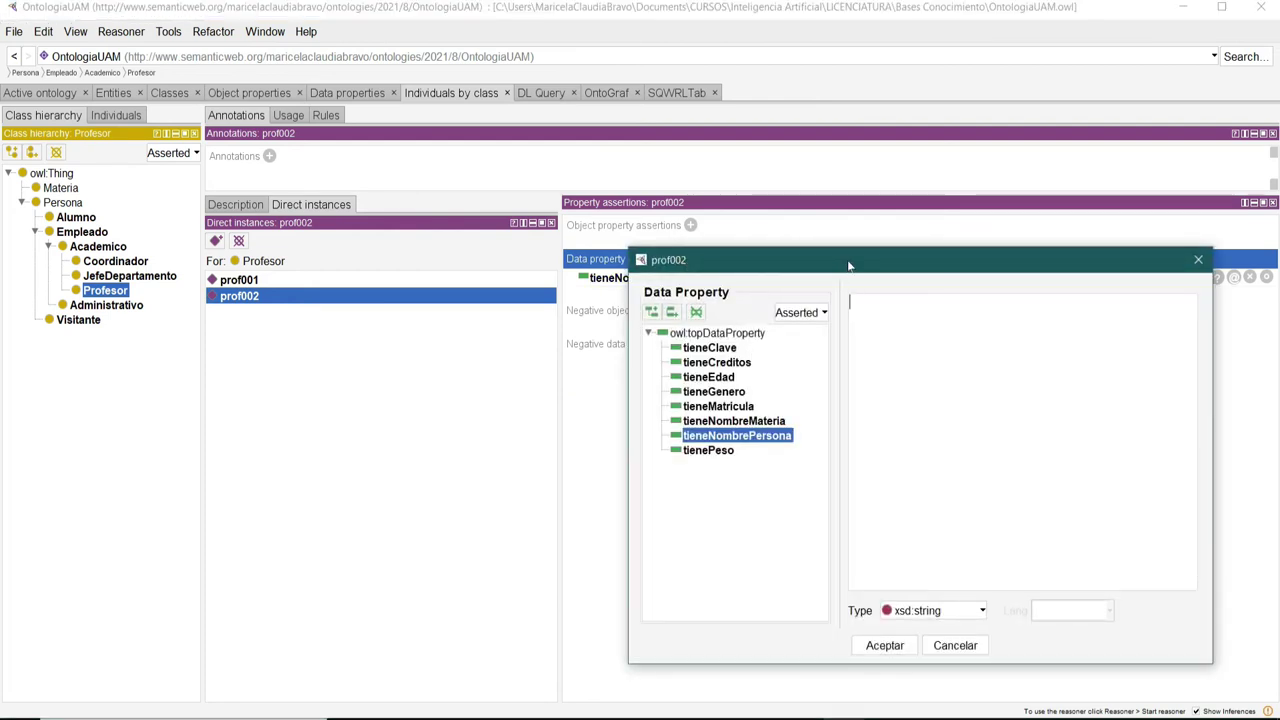
{"action": "left_click_drag", "start_coordinate": [848, 265], "coordinate": [582, 278]}
{"action": "left_click", "coordinate": [447, 404]}
{"action": "left_click", "coordinate": [668, 374]}
{"action": "type", "text": "Femenino"}
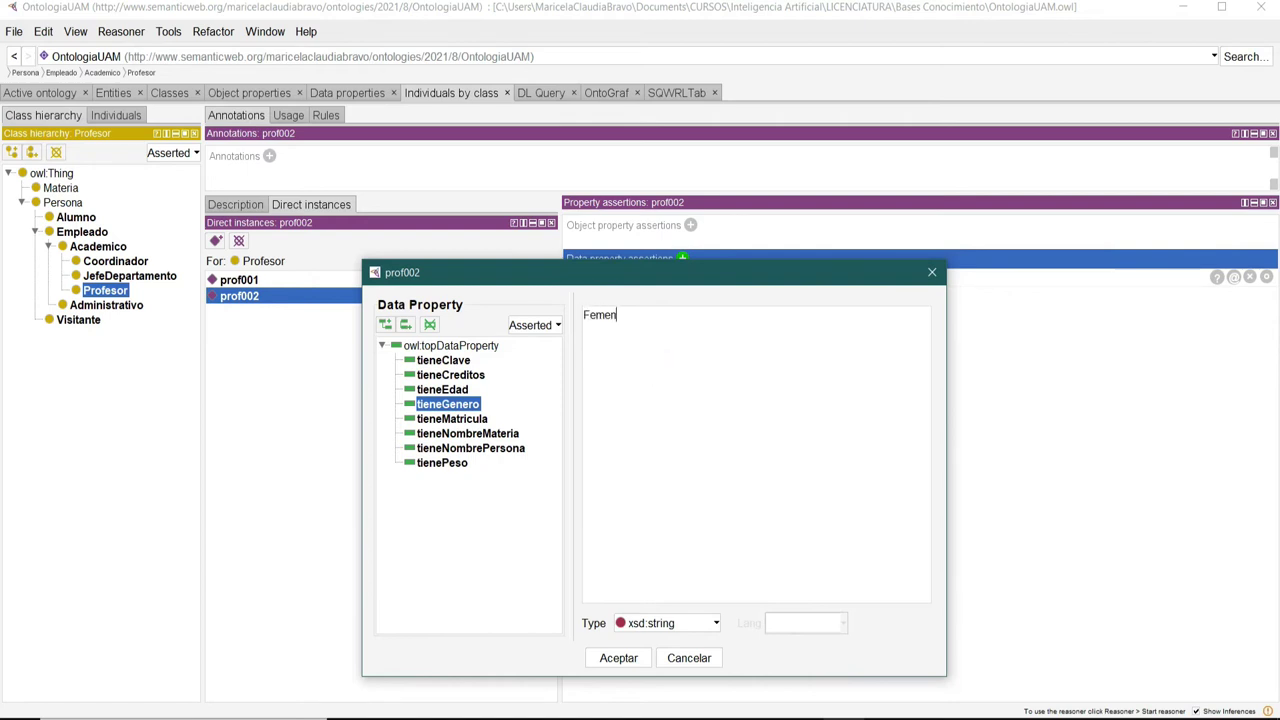
{"action": "left_click", "coordinate": [618, 658]}
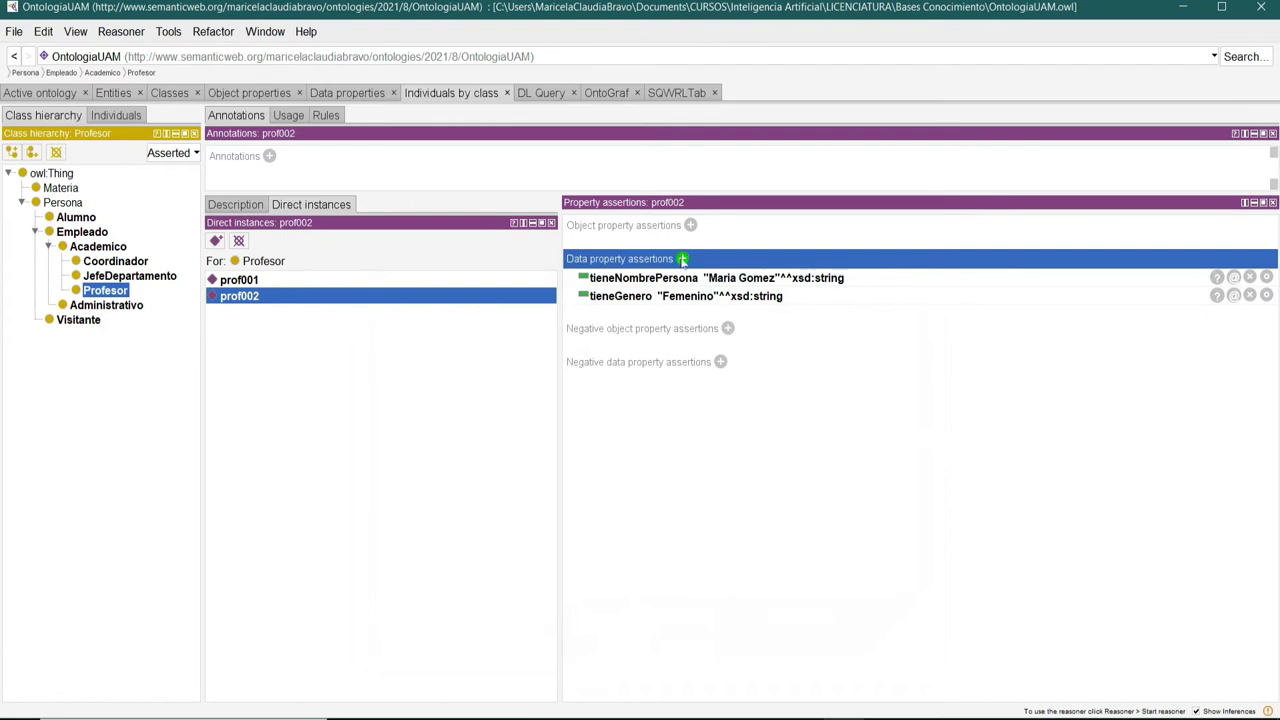
Add tieneEdad 44 as xsd:int to prof002.
{"action": "left_click", "coordinate": [682, 260]}
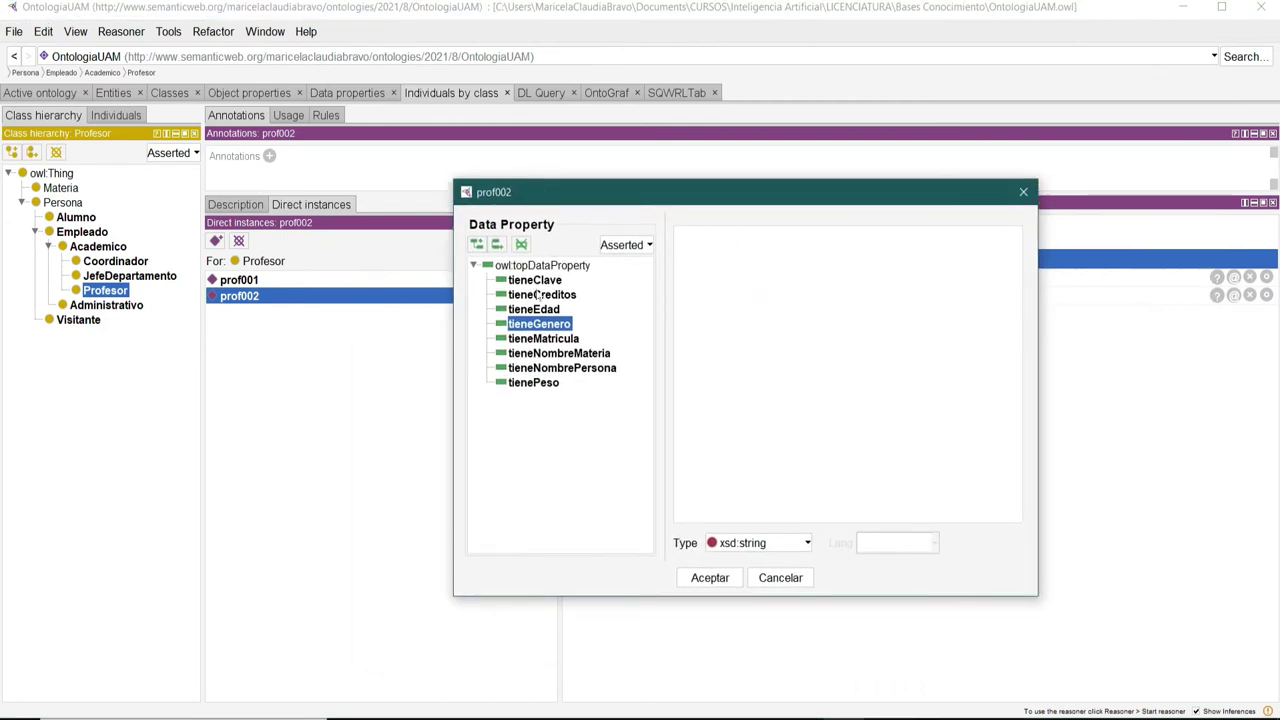
{"action": "left_click", "coordinate": [550, 310]}
{"action": "left_click", "coordinate": [796, 543]}
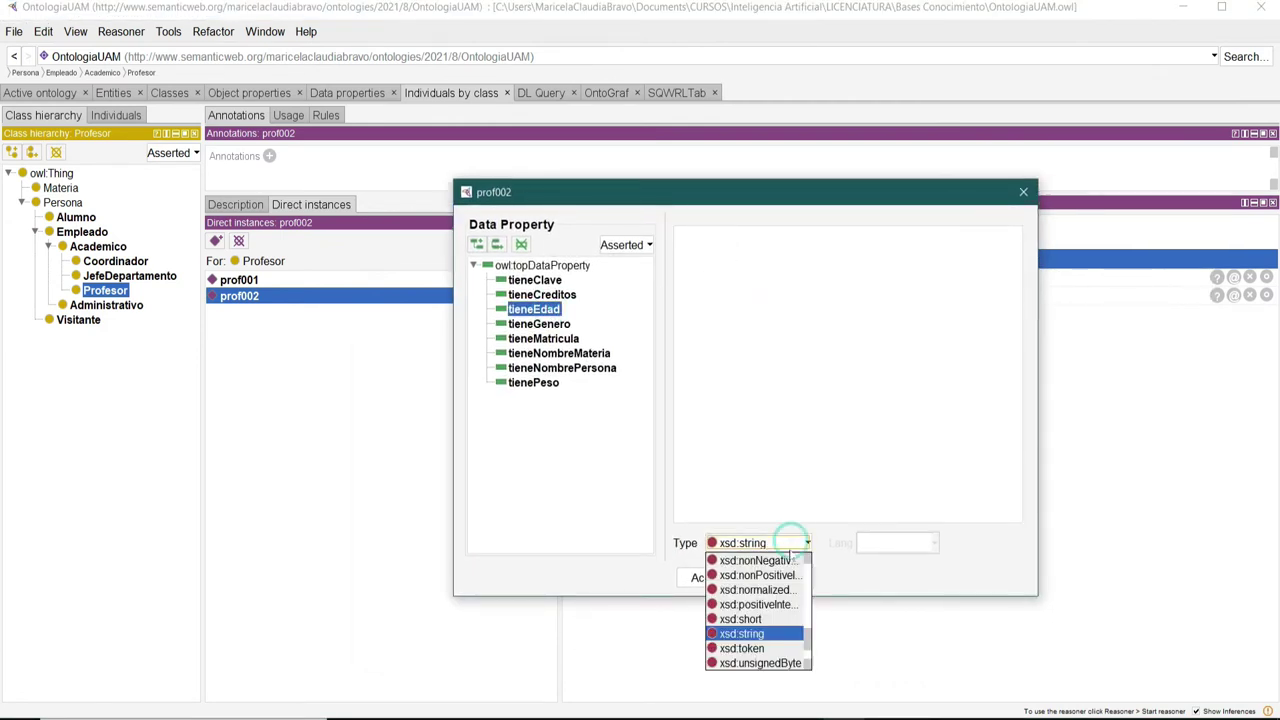
{"action": "scroll", "coordinate": [782, 622], "scroll_direction": "up", "scroll_amount": 4}
{"action": "left_click", "coordinate": [740, 574]}
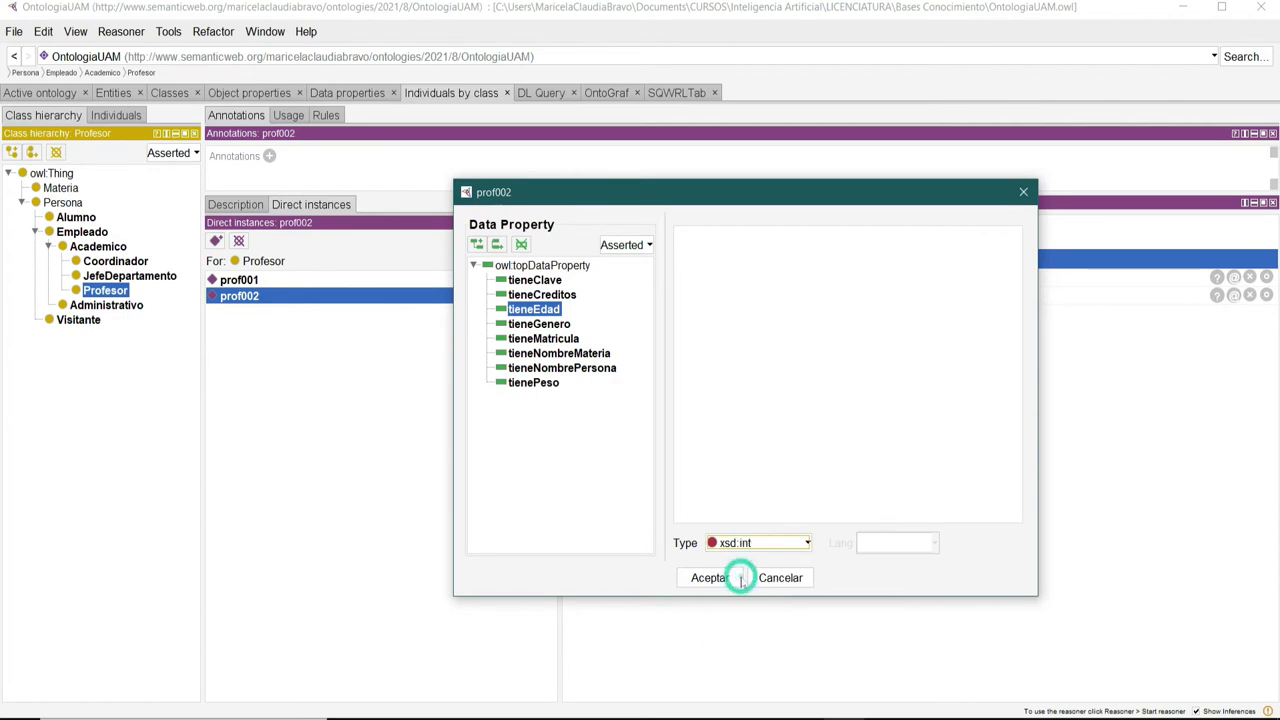
{"action": "left_click", "coordinate": [733, 338]}
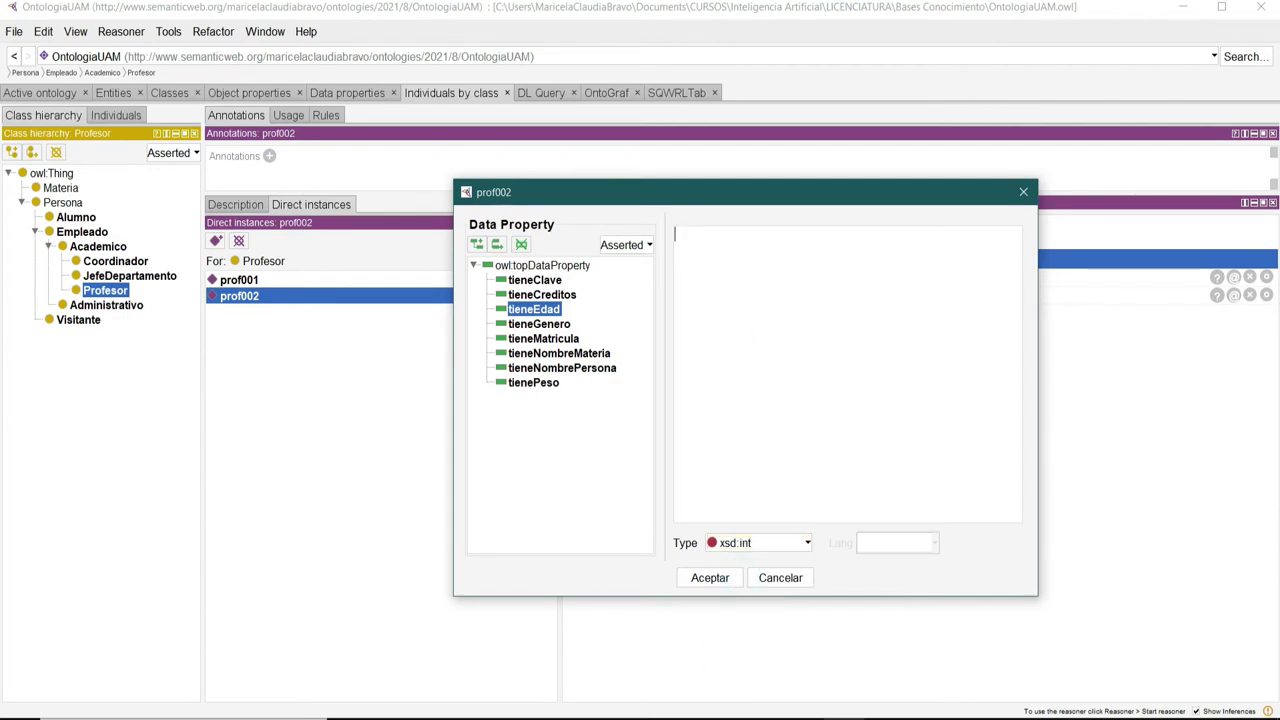
{"action": "type", "text": "44"}
{"action": "left_click", "coordinate": [714, 582]}
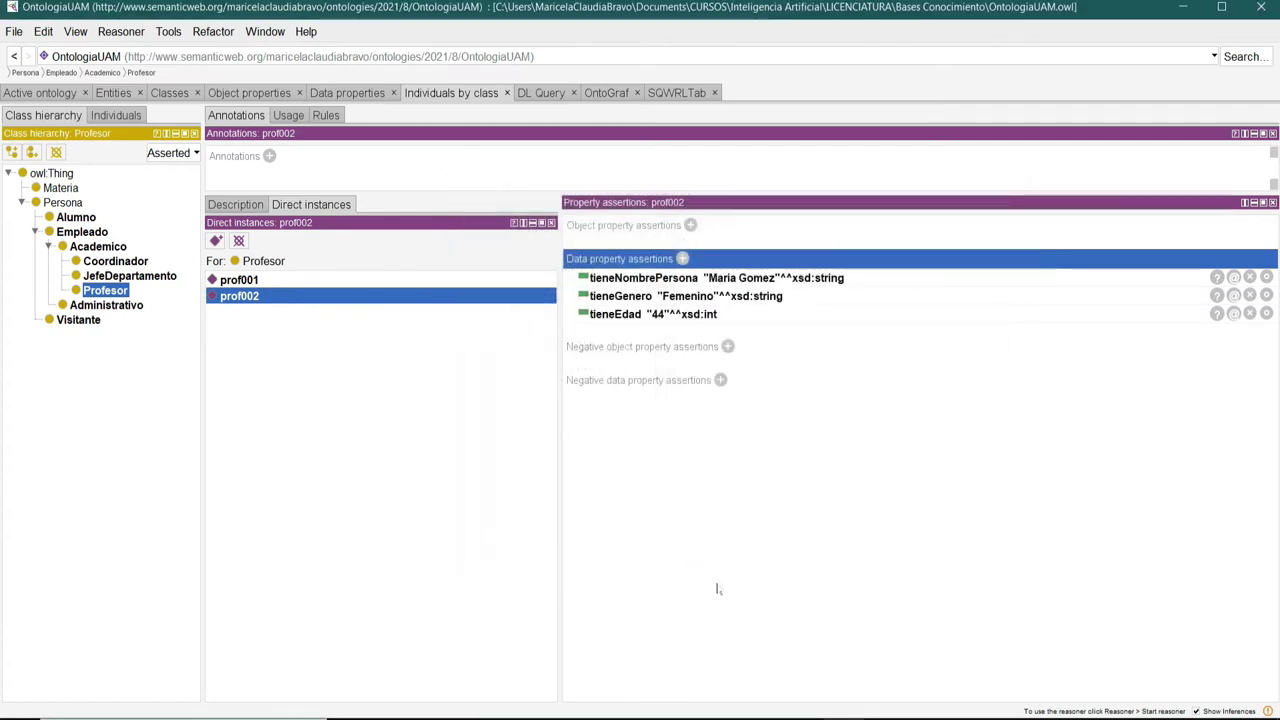
Add tienePeso 67.8 as xsd:float to prof002.
{"action": "left_click", "coordinate": [682, 259]}
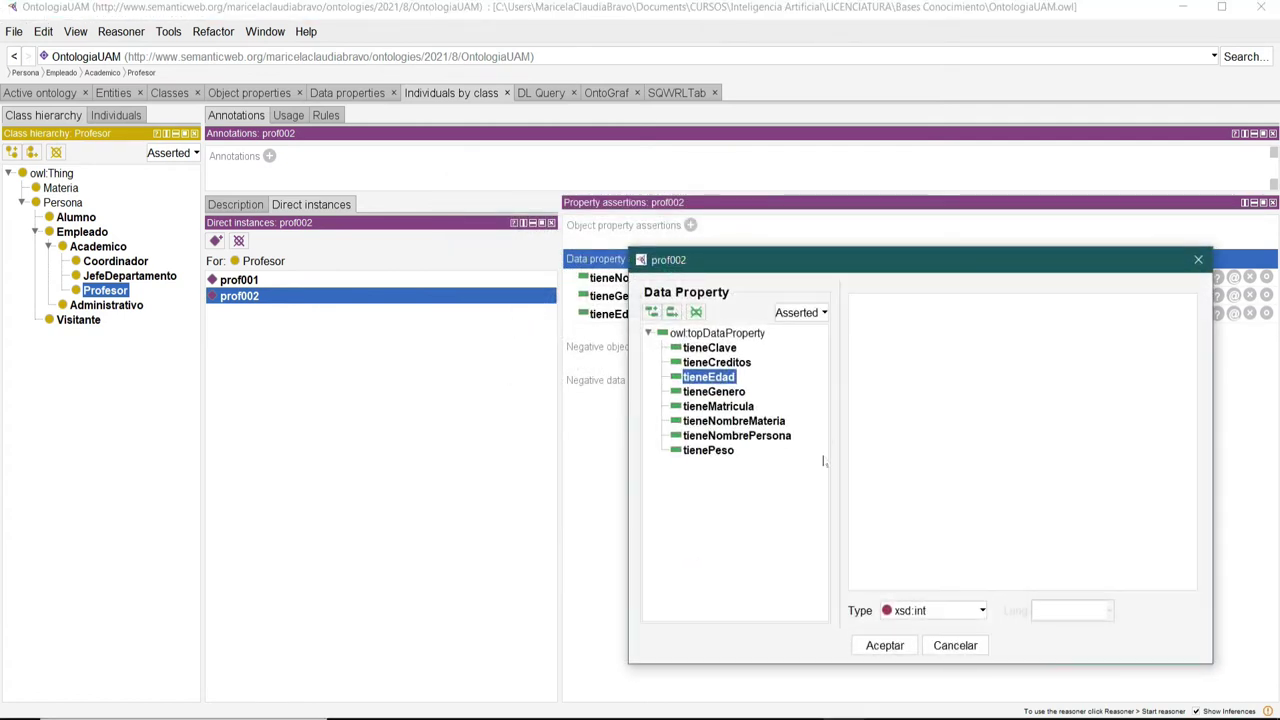
{"action": "left_click_drag", "start_coordinate": [896, 253], "coordinate": [605, 190]}
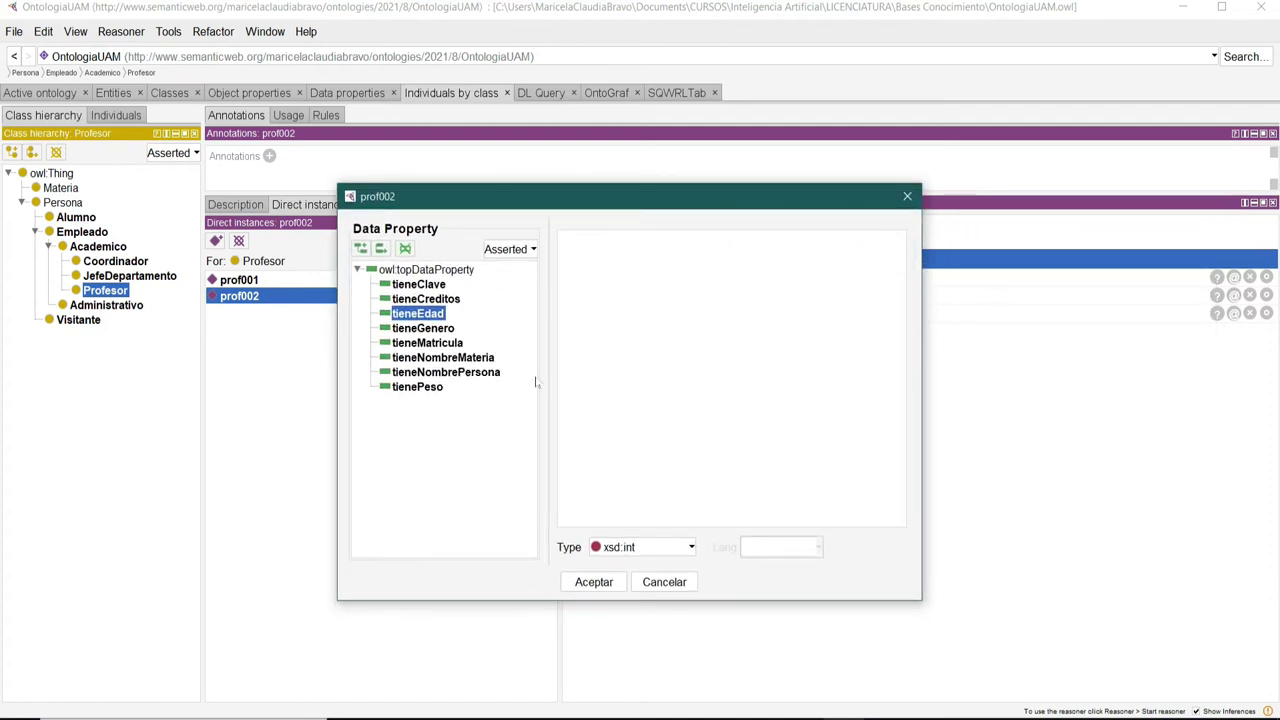
{"action": "left_click", "coordinate": [437, 390]}
{"action": "left_click", "coordinate": [660, 547]}
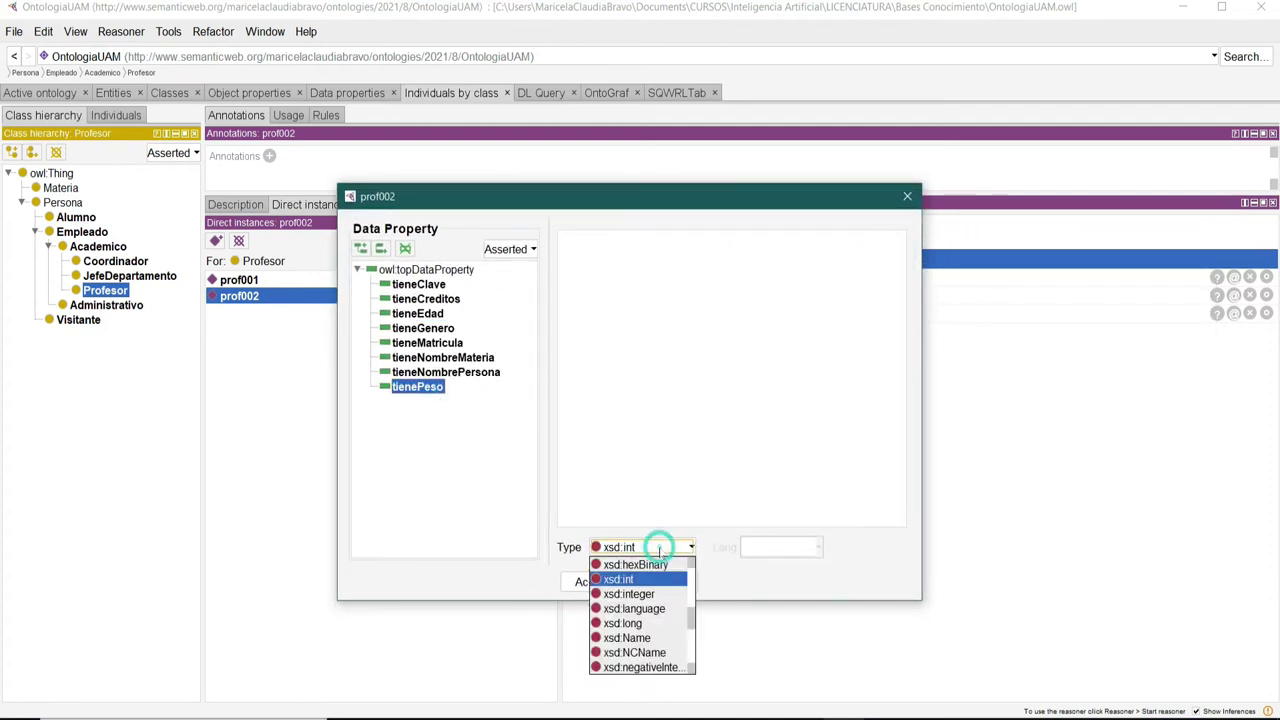
{"action": "scroll", "coordinate": [655, 620], "scroll_direction": "up", "scroll_amount": 1}
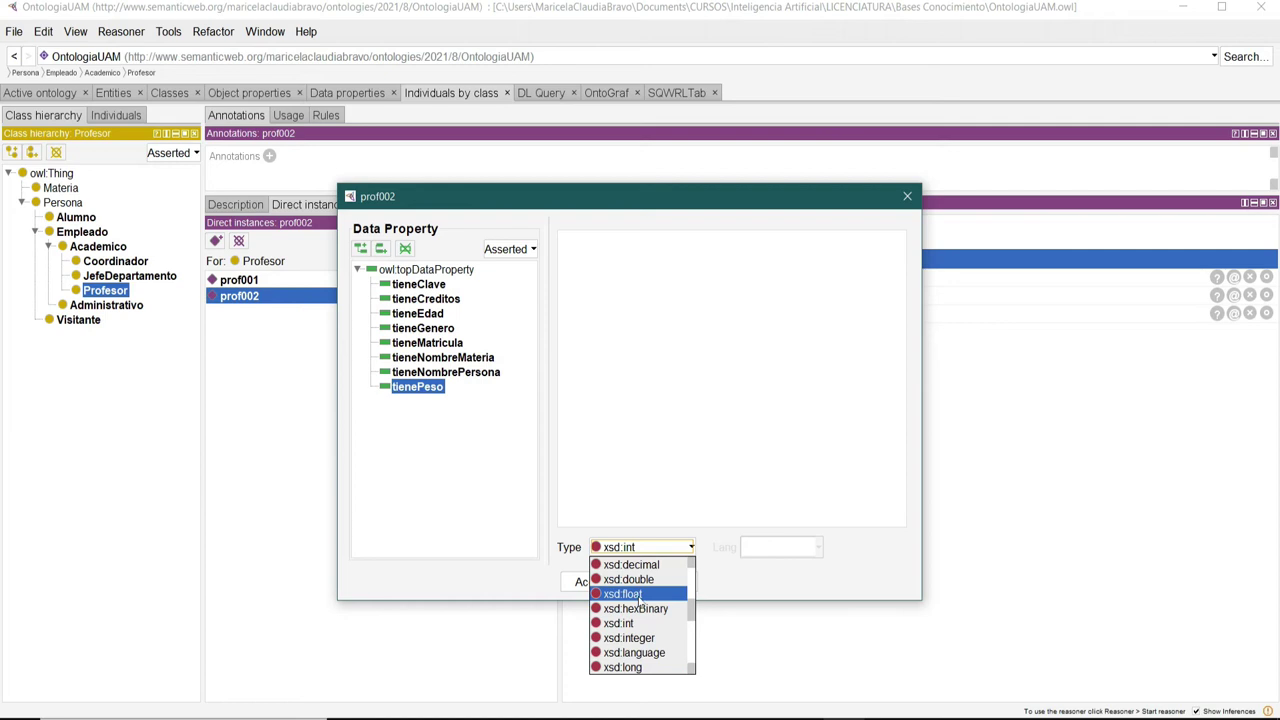
{"action": "left_click", "coordinate": [624, 594]}
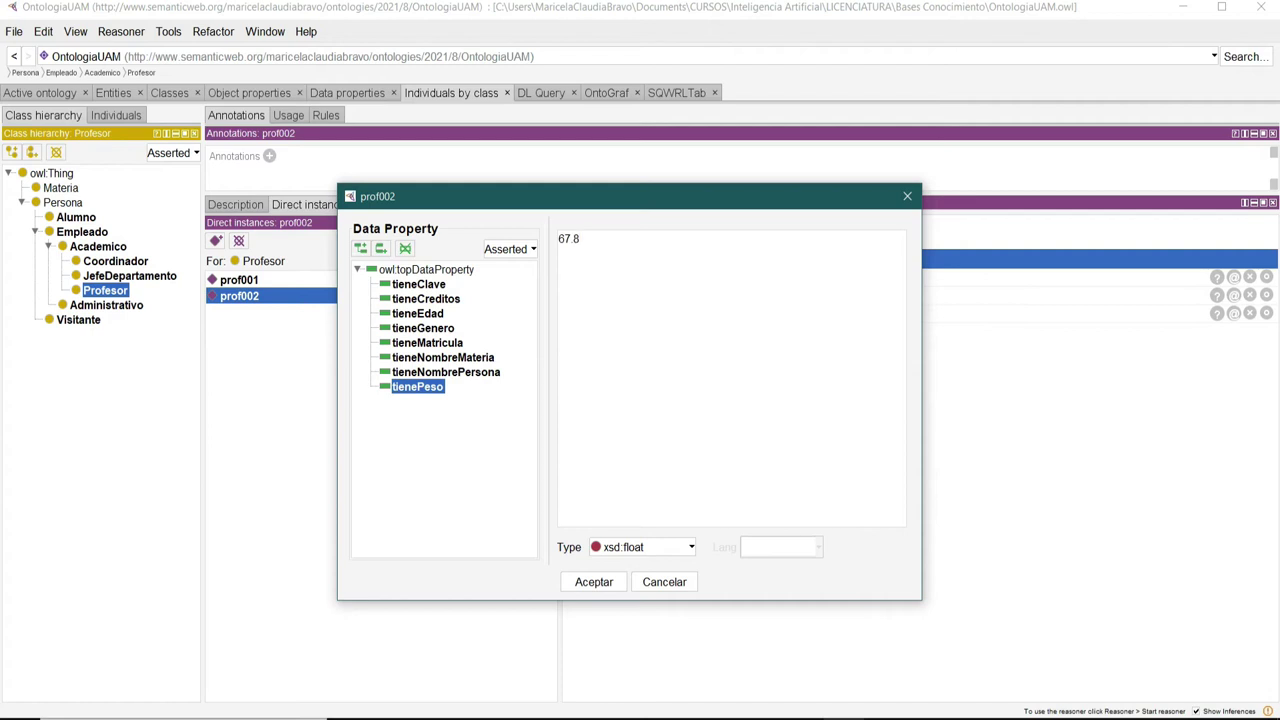
{"action": "left_click", "coordinate": [590, 586]}
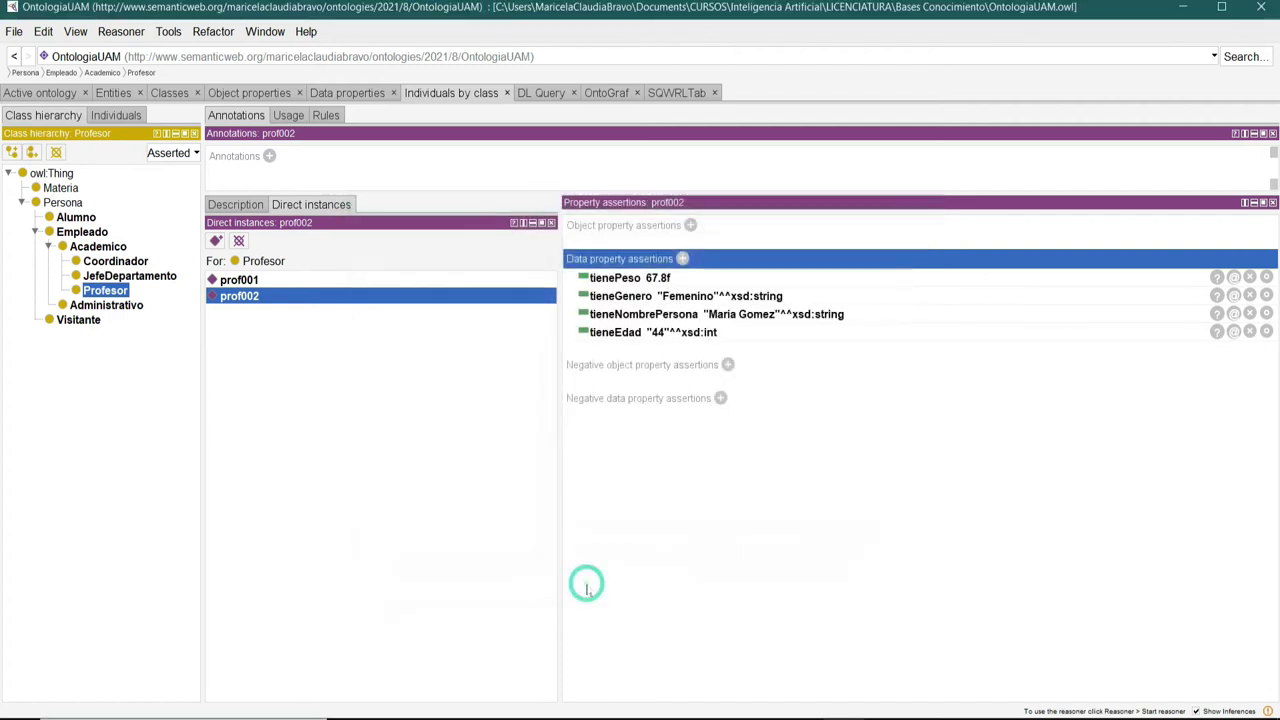
Create Profesor individual prof003 with a tieneNombrePersona xsd:string holding her full name.
{"action": "left_click", "coordinate": [215, 241]}
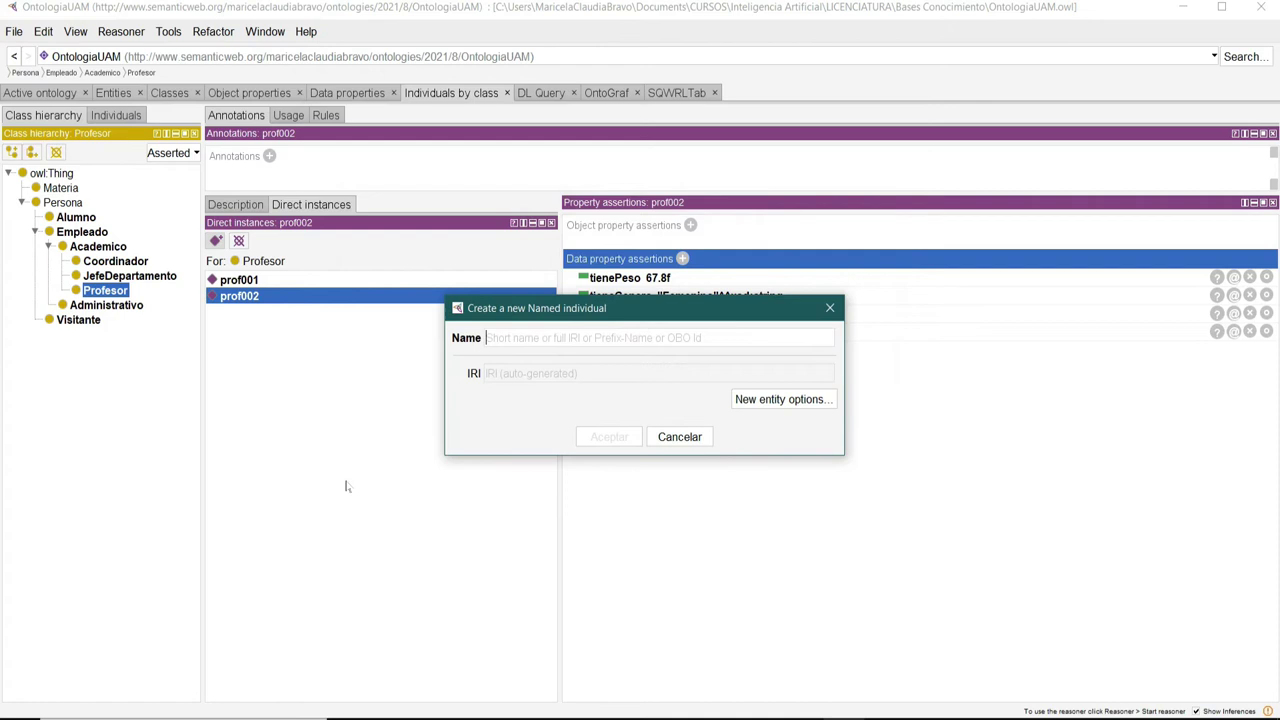
{"action": "type", "text": "prof"}
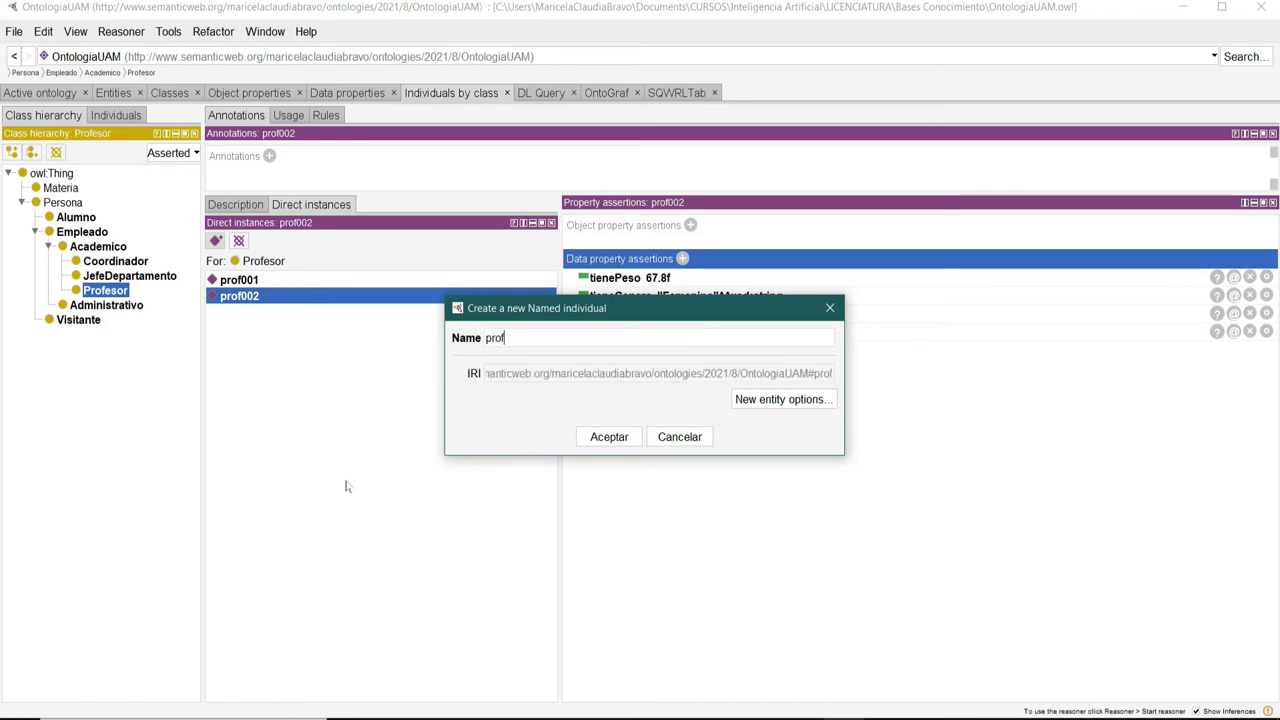
{"action": "type", "text": "00"}
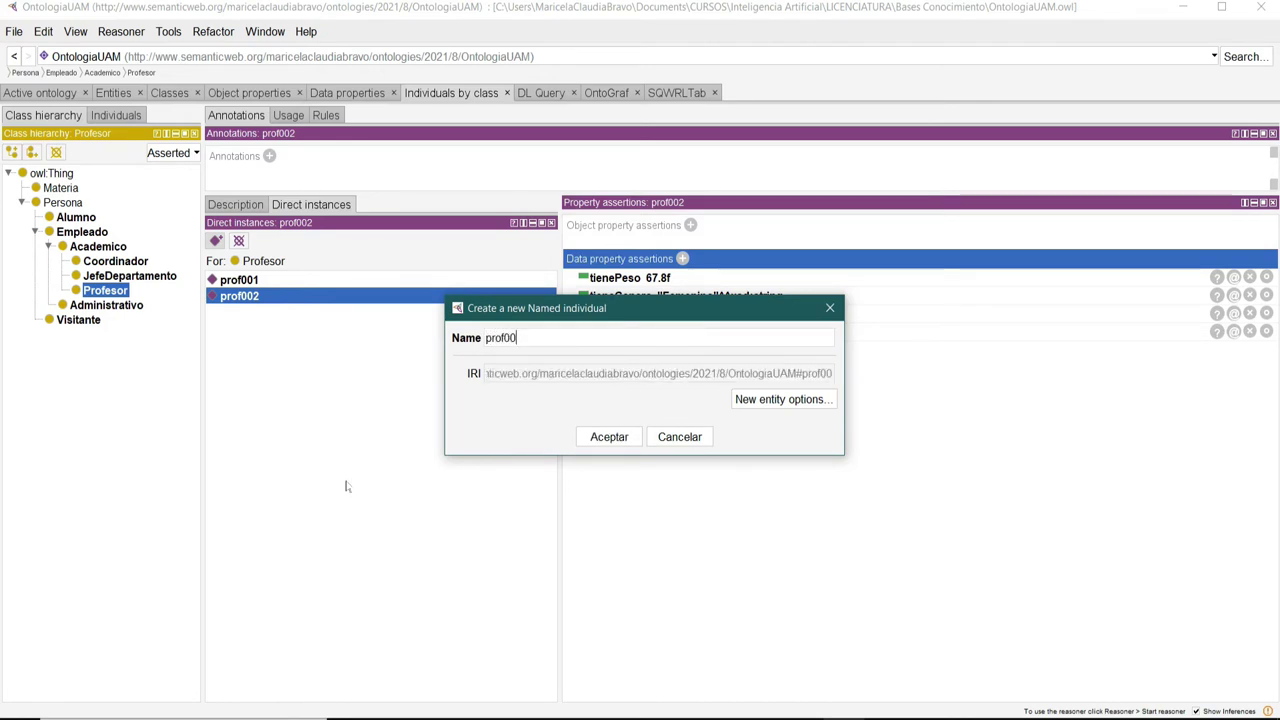
{"action": "type", "text": "3"}
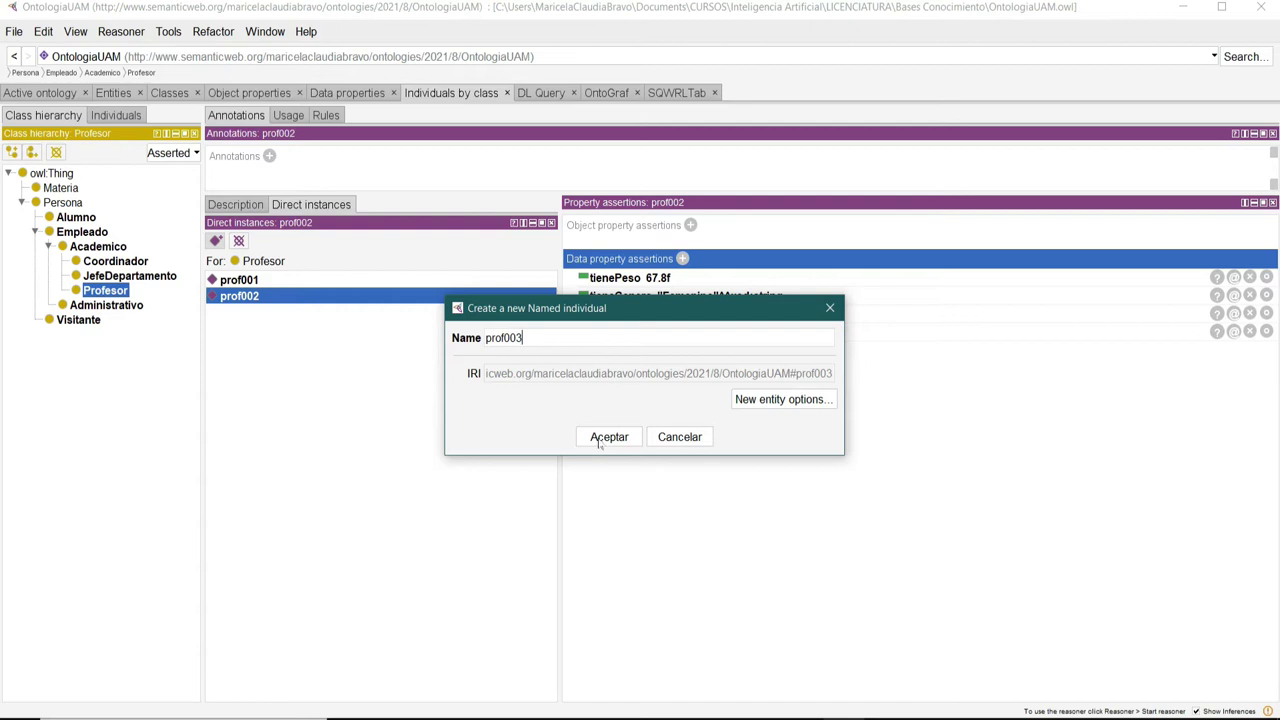
{"action": "left_click", "coordinate": [600, 439]}
{"action": "left_click", "coordinate": [681, 258]}
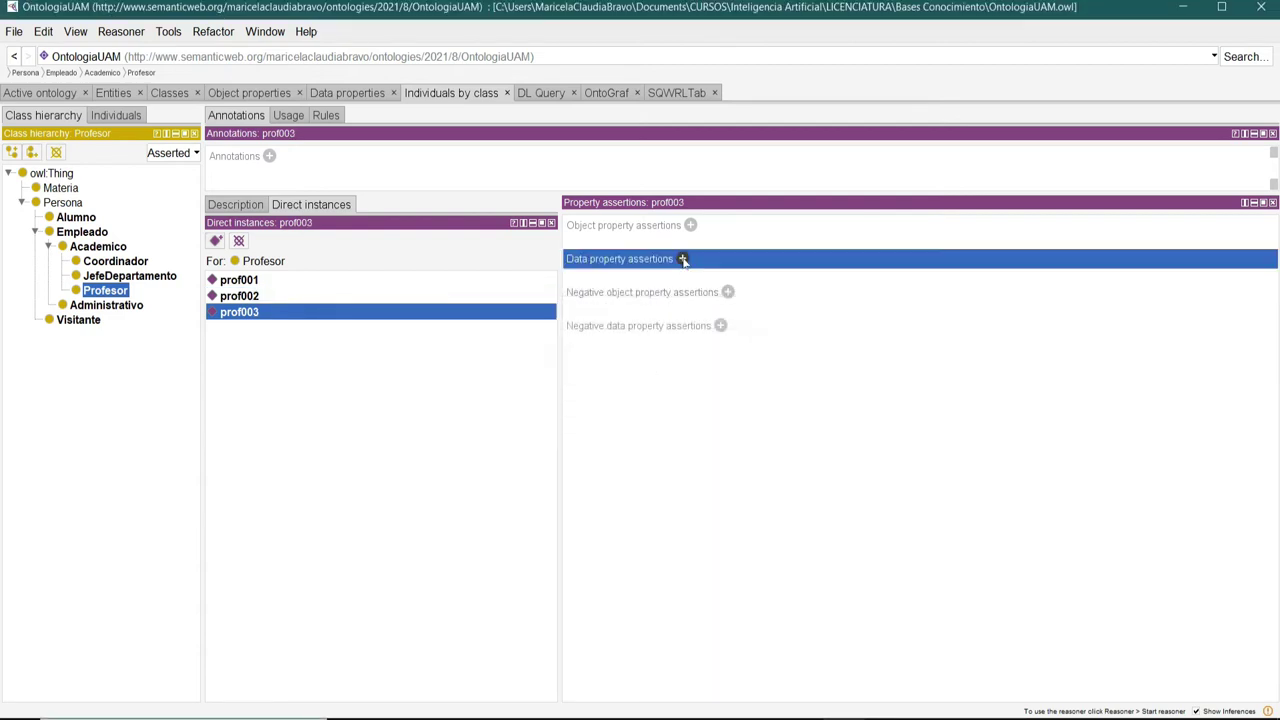
{"action": "left_click_drag", "start_coordinate": [838, 256], "coordinate": [480, 180]}
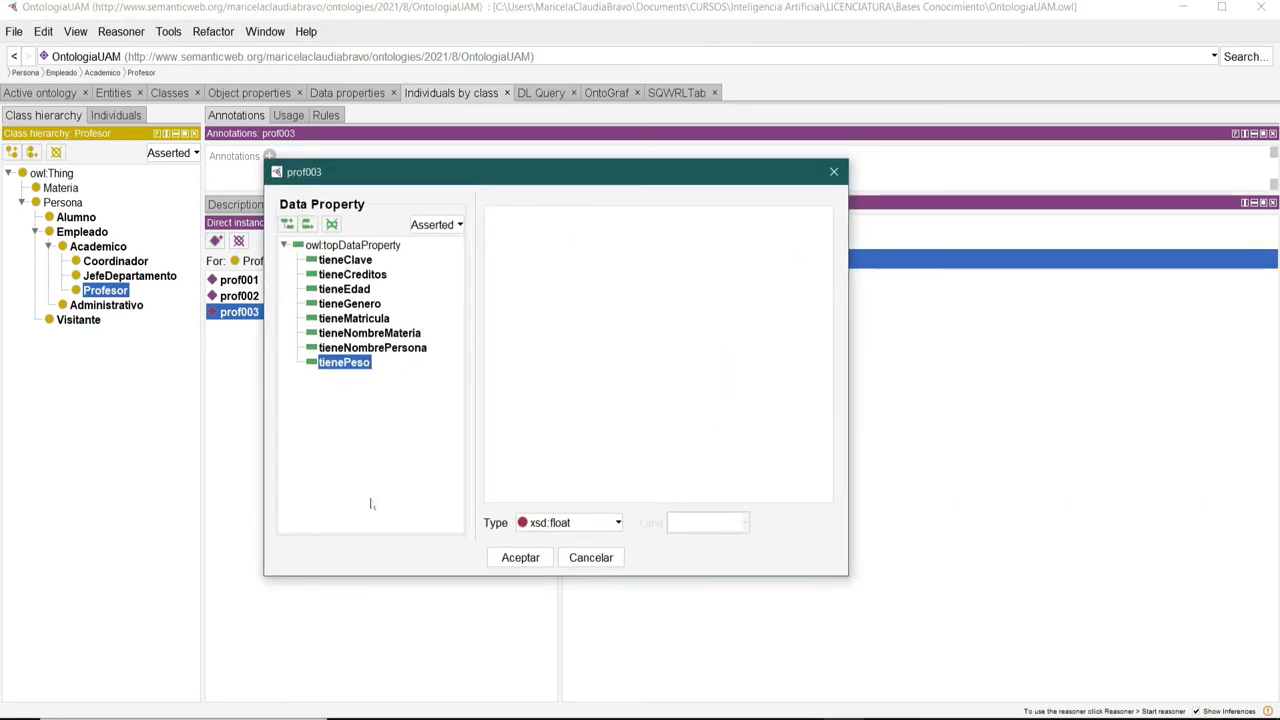
{"action": "left_click", "coordinate": [372, 347]}
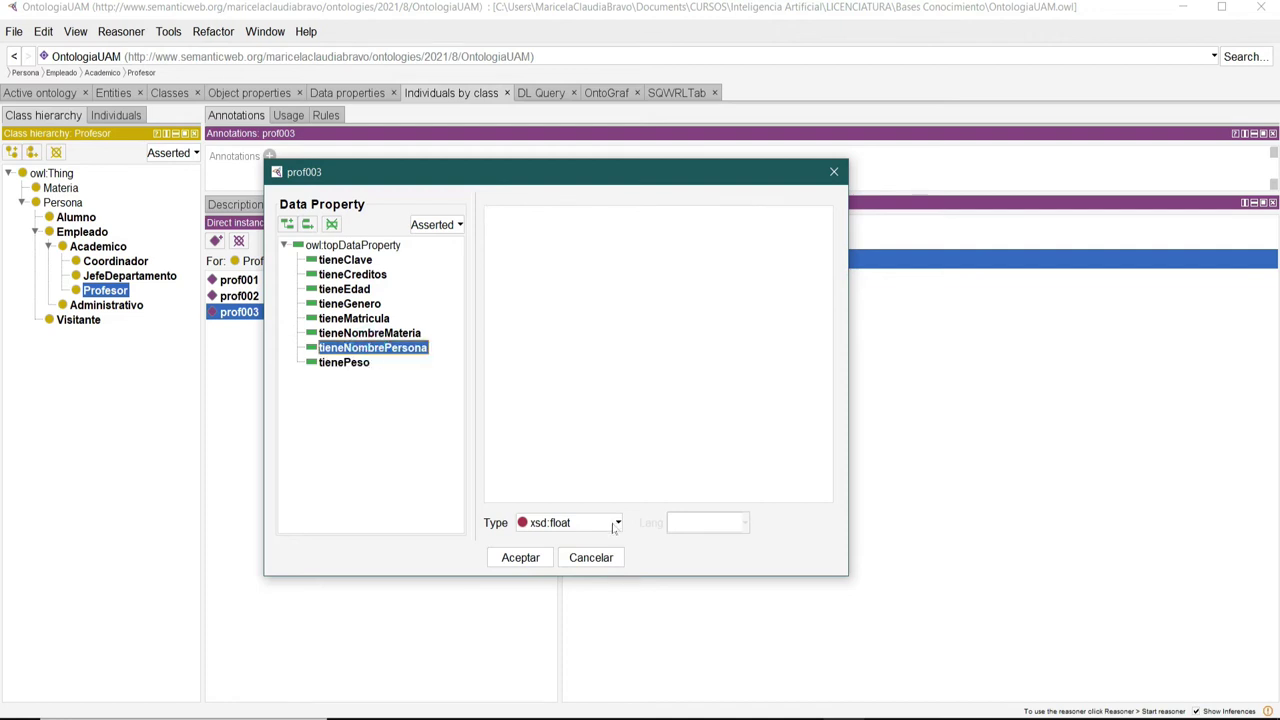
{"action": "left_click", "coordinate": [616, 523]}
{"action": "scroll", "coordinate": [572, 595], "scroll_direction": "down", "scroll_amount": 3}
{"action": "scroll", "coordinate": [577, 616], "scroll_direction": "up", "scroll_amount": 4}
{"action": "scroll", "coordinate": [577, 616], "scroll_direction": "up", "scroll_amount": 3}
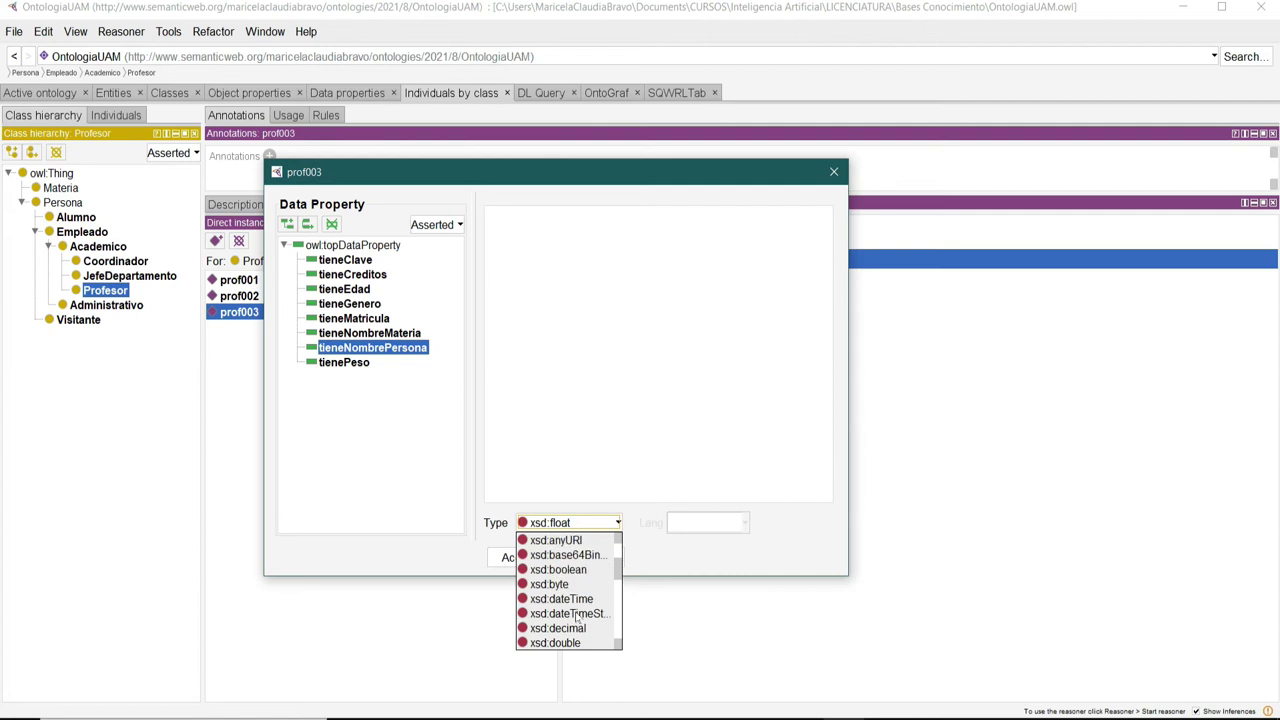
{"action": "scroll", "coordinate": [577, 616], "scroll_direction": "down", "scroll_amount": 2}
{"action": "scroll", "coordinate": [577, 617], "scroll_direction": "down", "scroll_amount": 6}
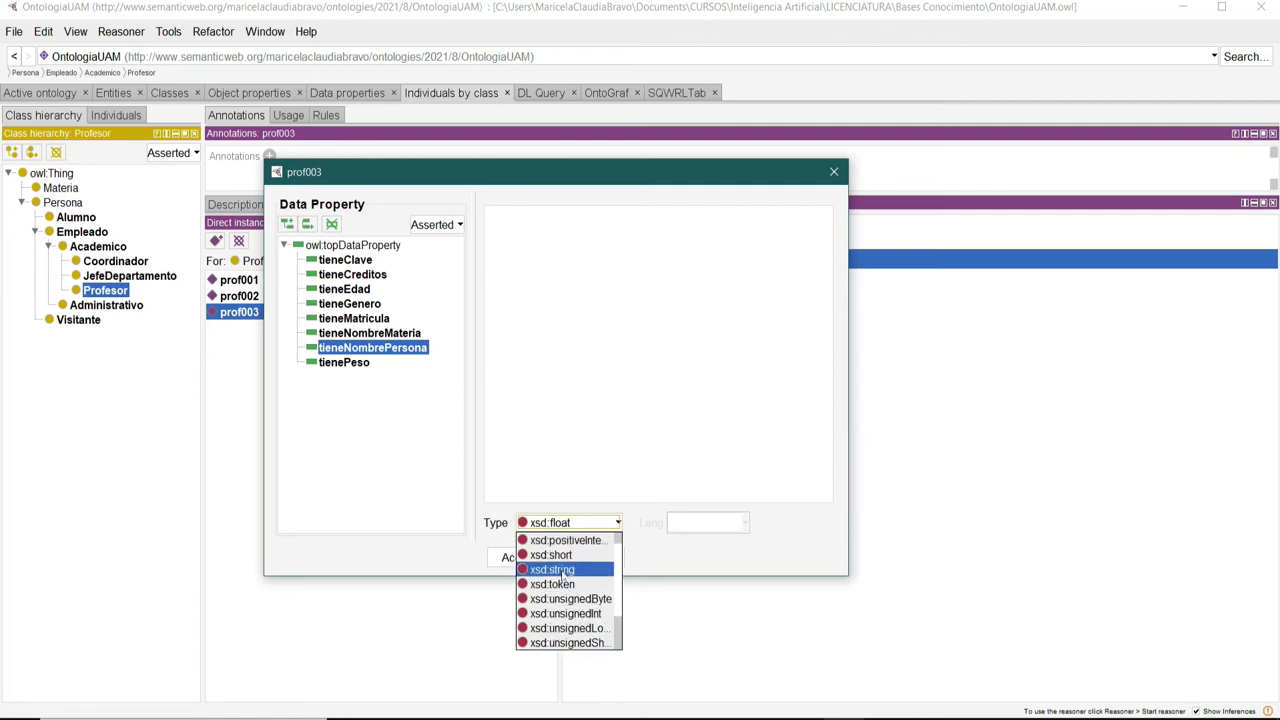
{"action": "left_click", "coordinate": [556, 569]}
{"action": "left_click", "coordinate": [553, 254]}
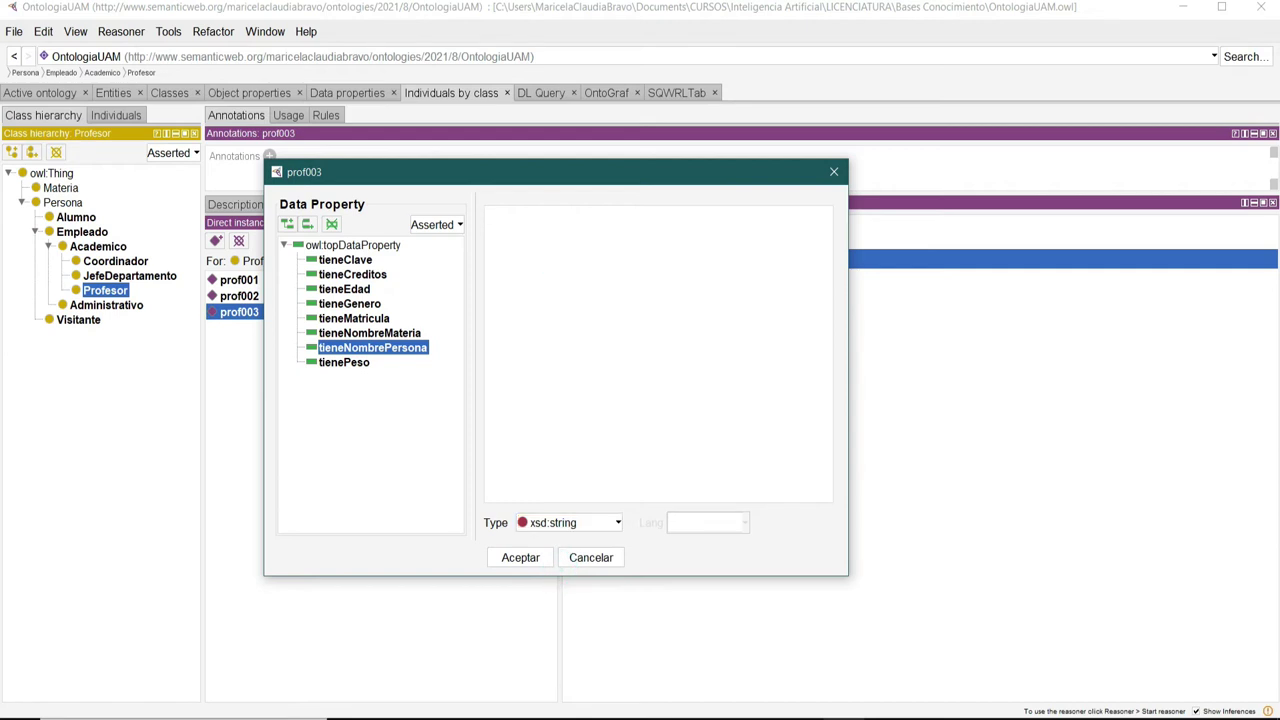
{"action": "left_click", "coordinate": [520, 557]}
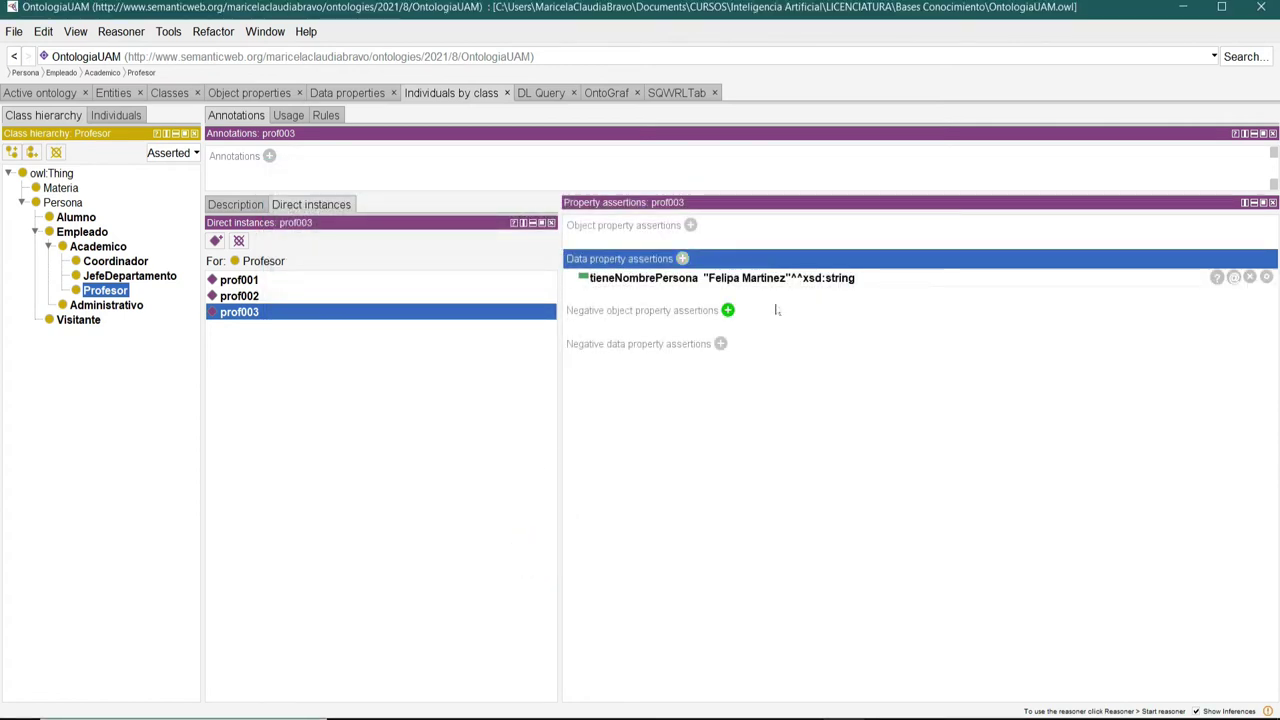
Add the assertion tieneGenero "Femenino" to prof003.
{"action": "left_click", "coordinate": [683, 259]}
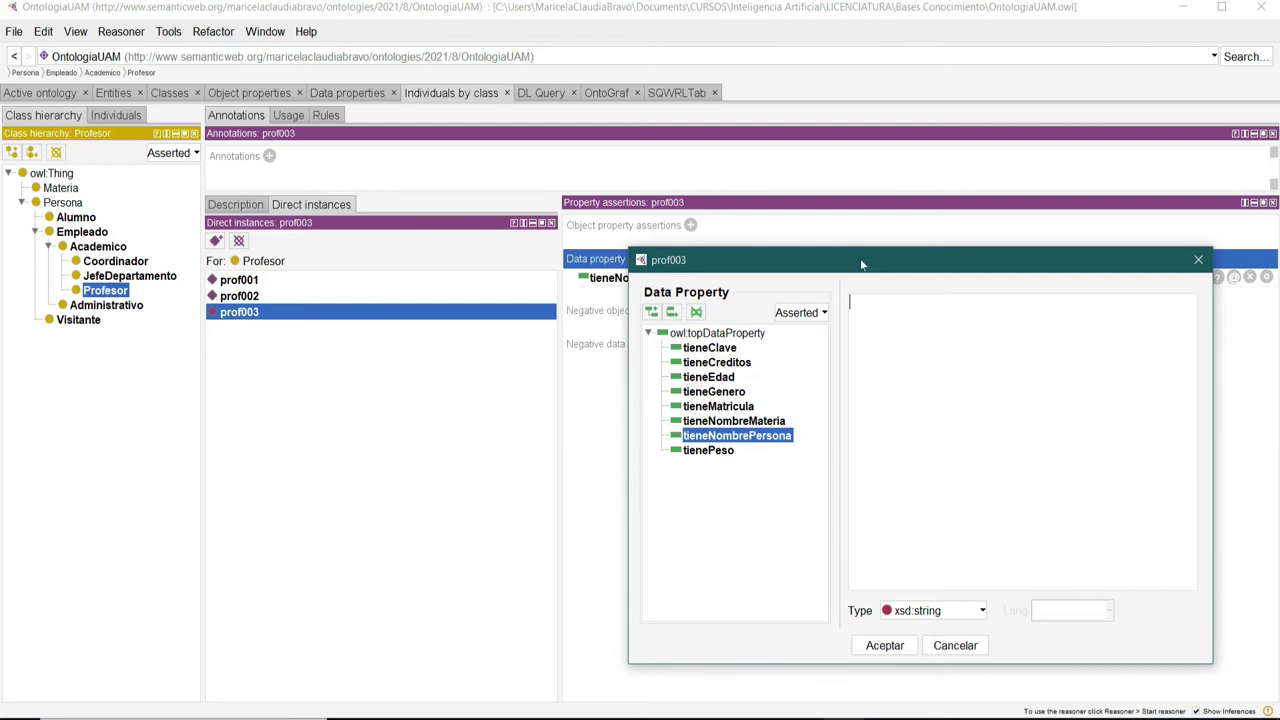
{"action": "left_click_drag", "start_coordinate": [784, 264], "coordinate": [537, 194]}
{"action": "left_click", "coordinate": [389, 314]}
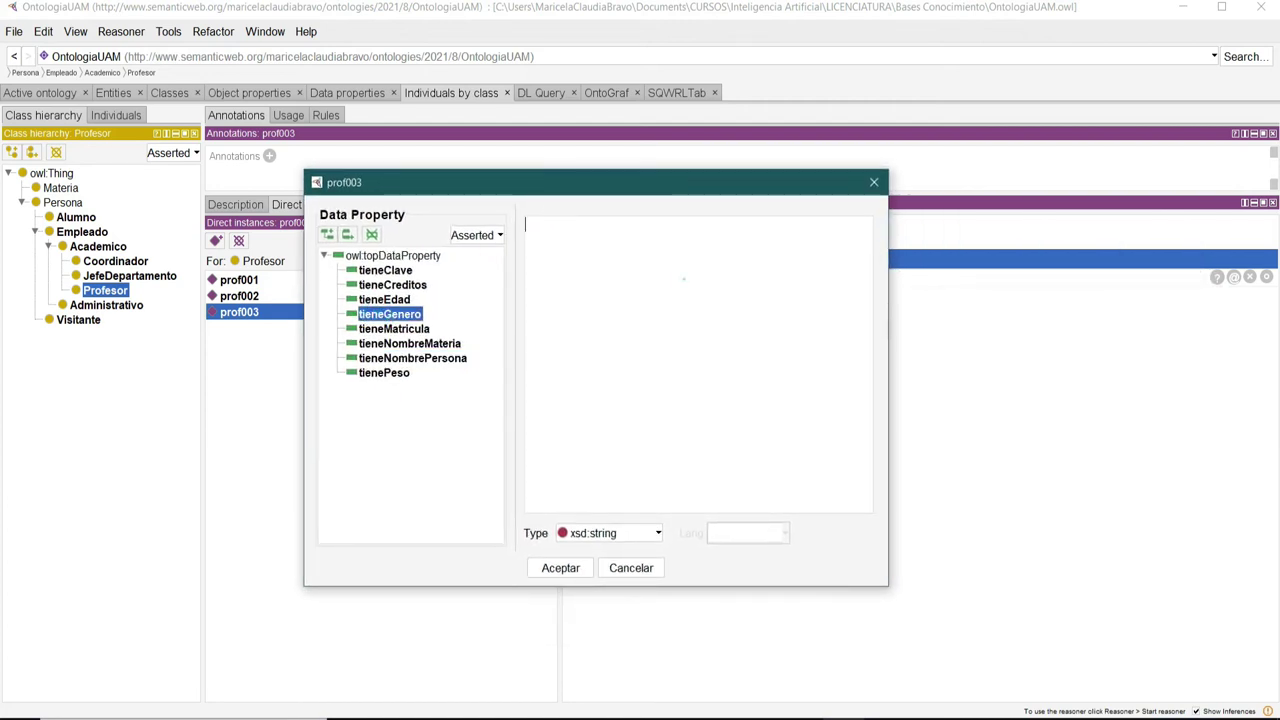
{"action": "type", "text": "Femenino"}
{"action": "left_click", "coordinate": [560, 567]}
Add tieneEdad 72 as xsd:int to prof003.
{"action": "left_click", "coordinate": [682, 258]}
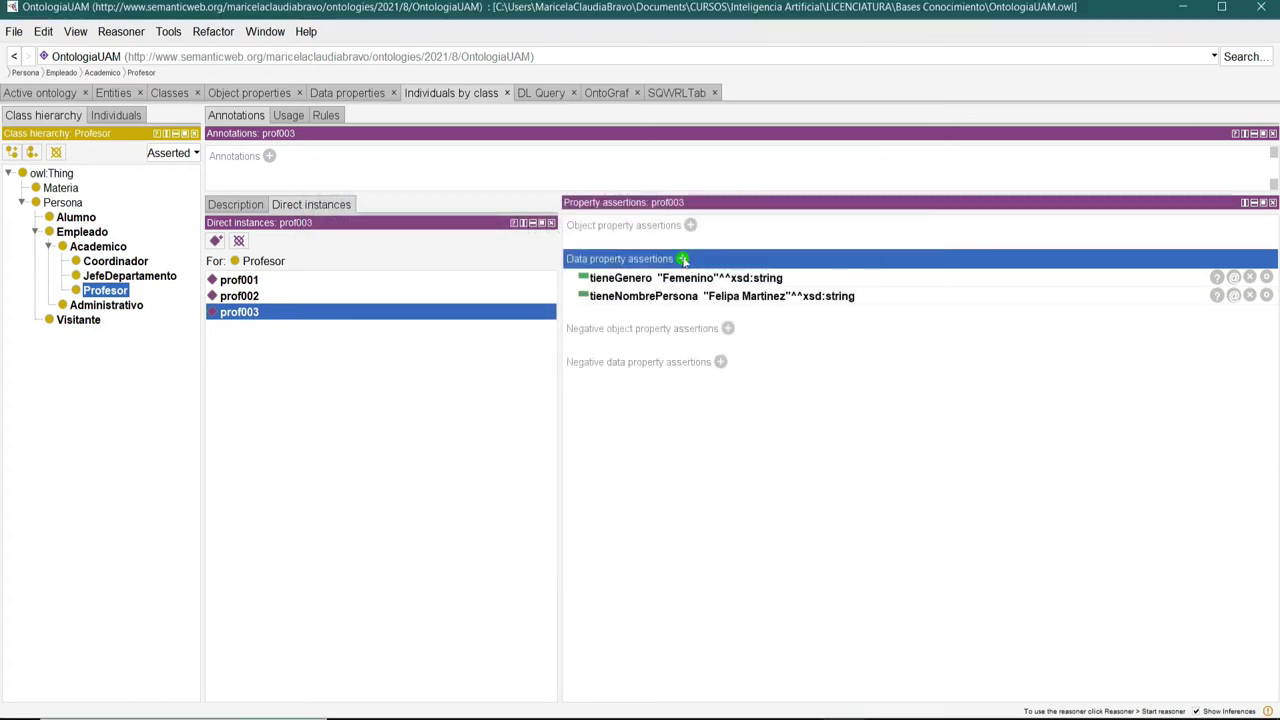
{"action": "left_click_drag", "start_coordinate": [800, 264], "coordinate": [542, 212]}
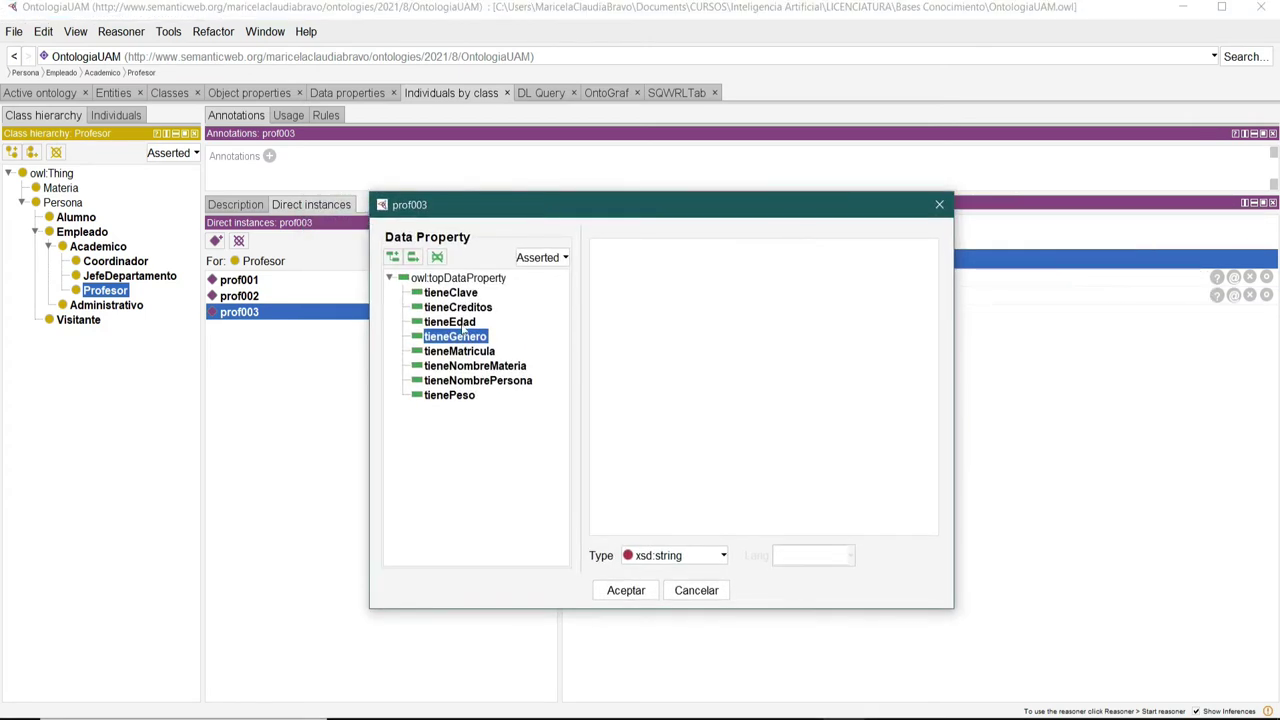
{"action": "left_click", "coordinate": [448, 322]}
{"action": "left_click", "coordinate": [695, 555]}
{"action": "scroll", "coordinate": [672, 632], "scroll_direction": "up", "scroll_amount": 3}
{"action": "scroll", "coordinate": [672, 632], "scroll_direction": "up", "scroll_amount": 1}
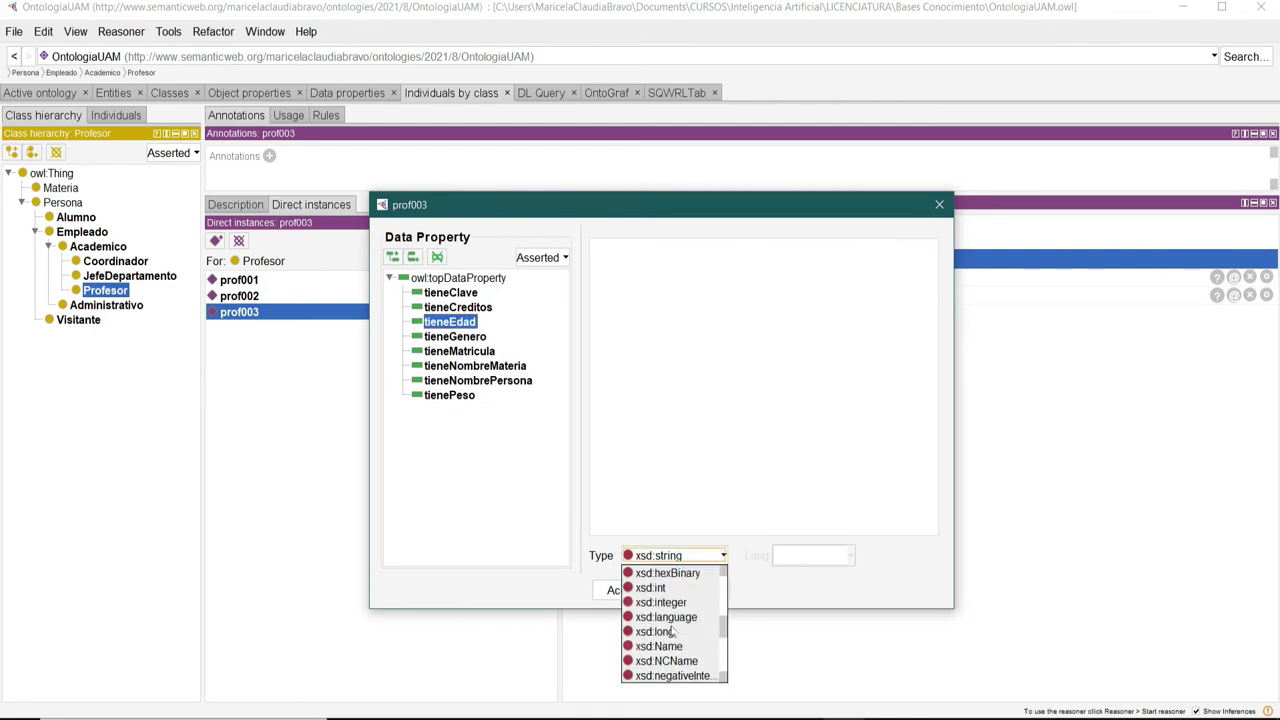
{"action": "left_click", "coordinate": [655, 587]}
{"action": "left_click", "coordinate": [658, 332]}
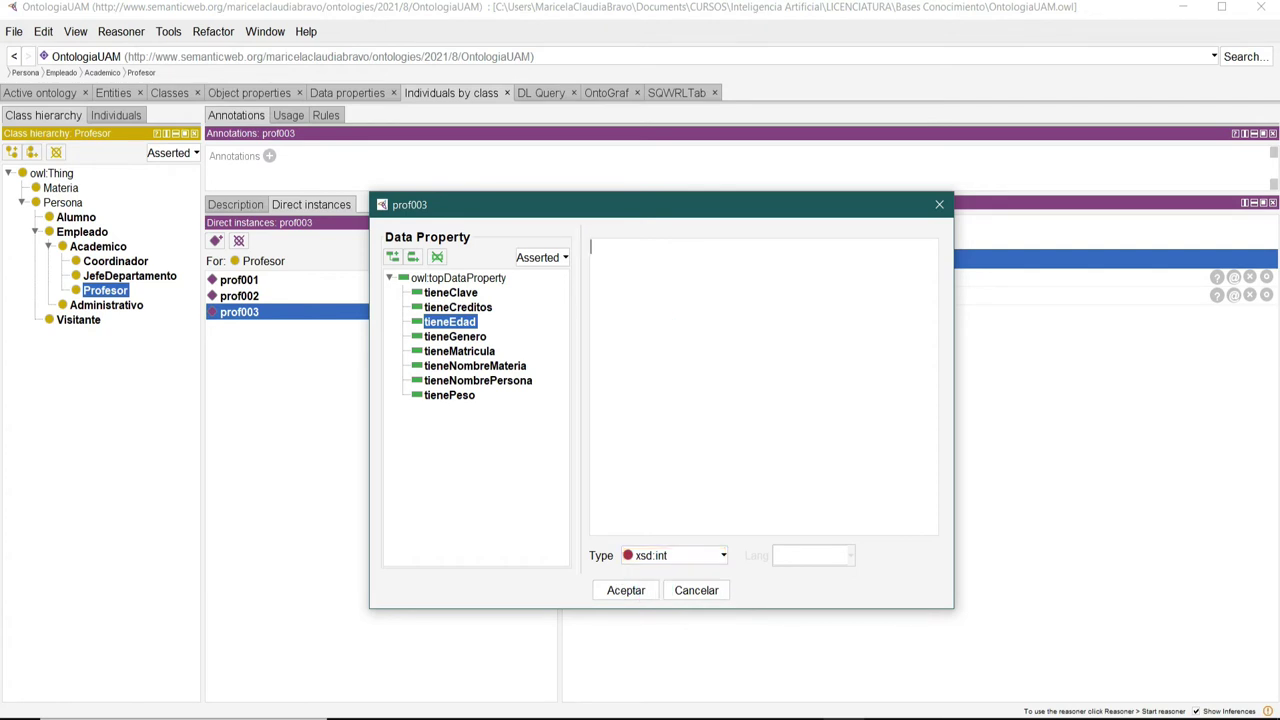
{"action": "left_click", "coordinate": [626, 590]}
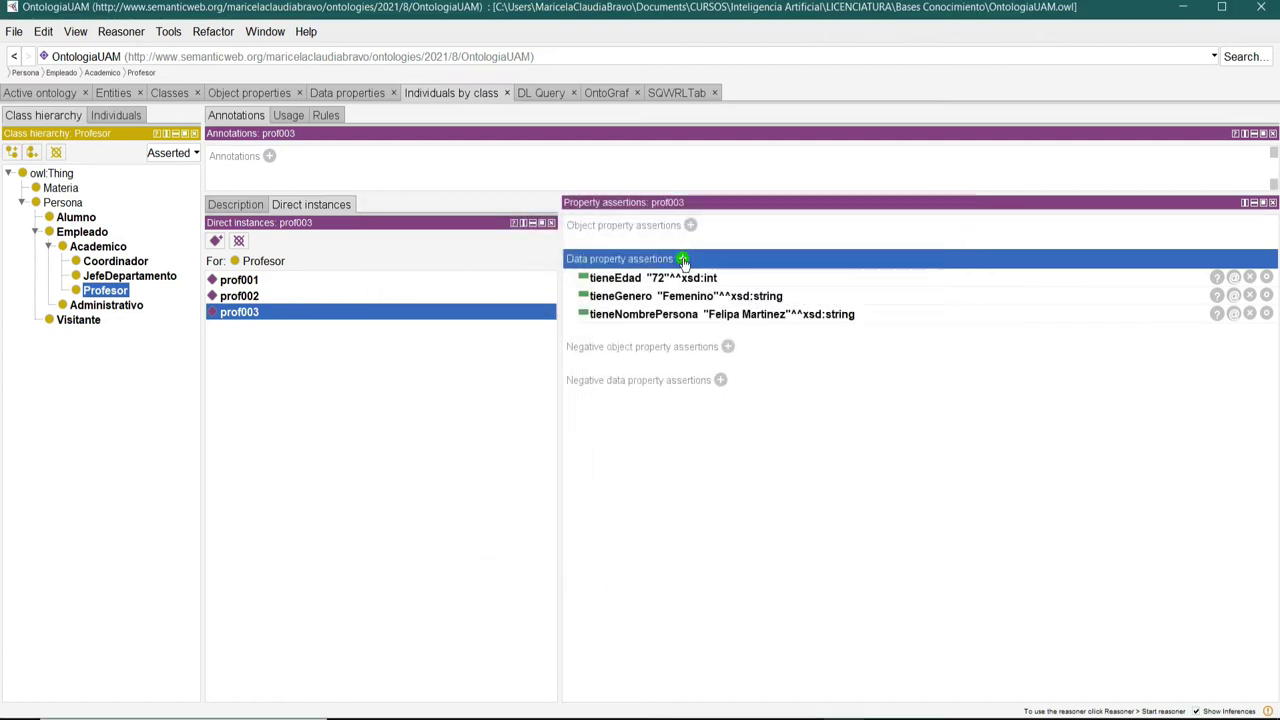
Add tienePeso 57.8 as xsd:float to prof003 and view individuals by class.
{"action": "left_click", "coordinate": [682, 258]}
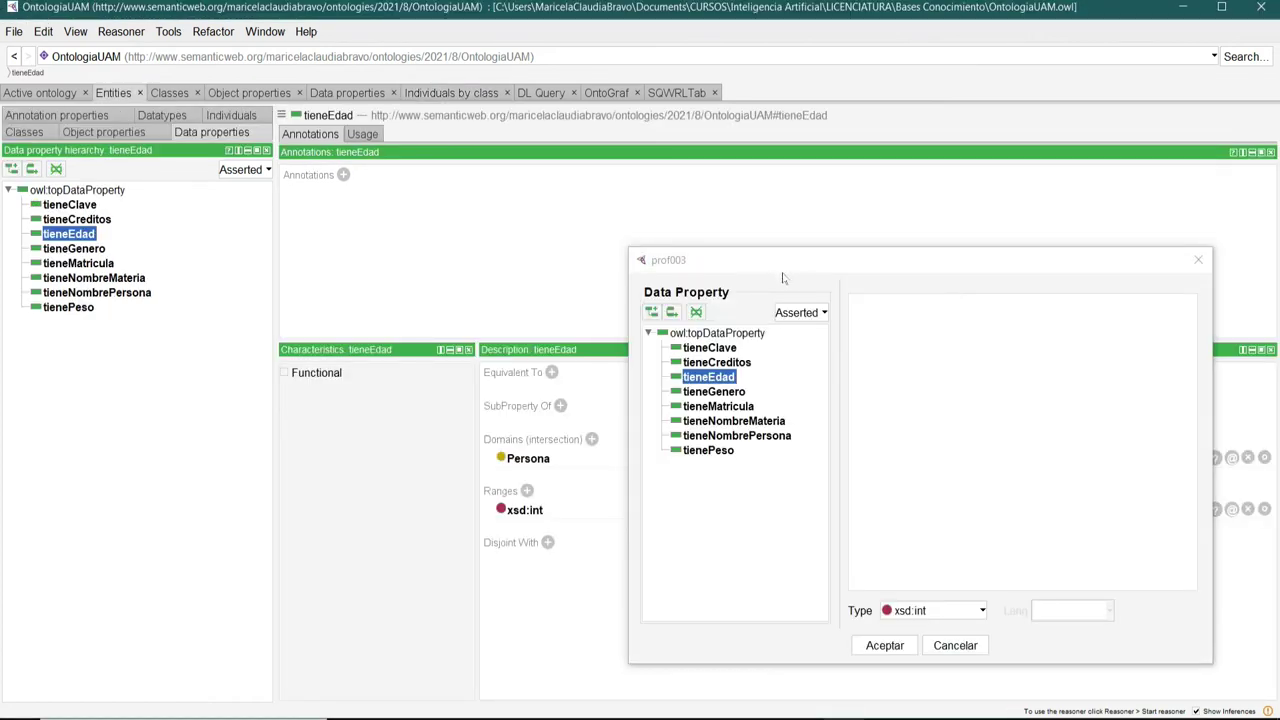
{"action": "left_click", "coordinate": [712, 450]}
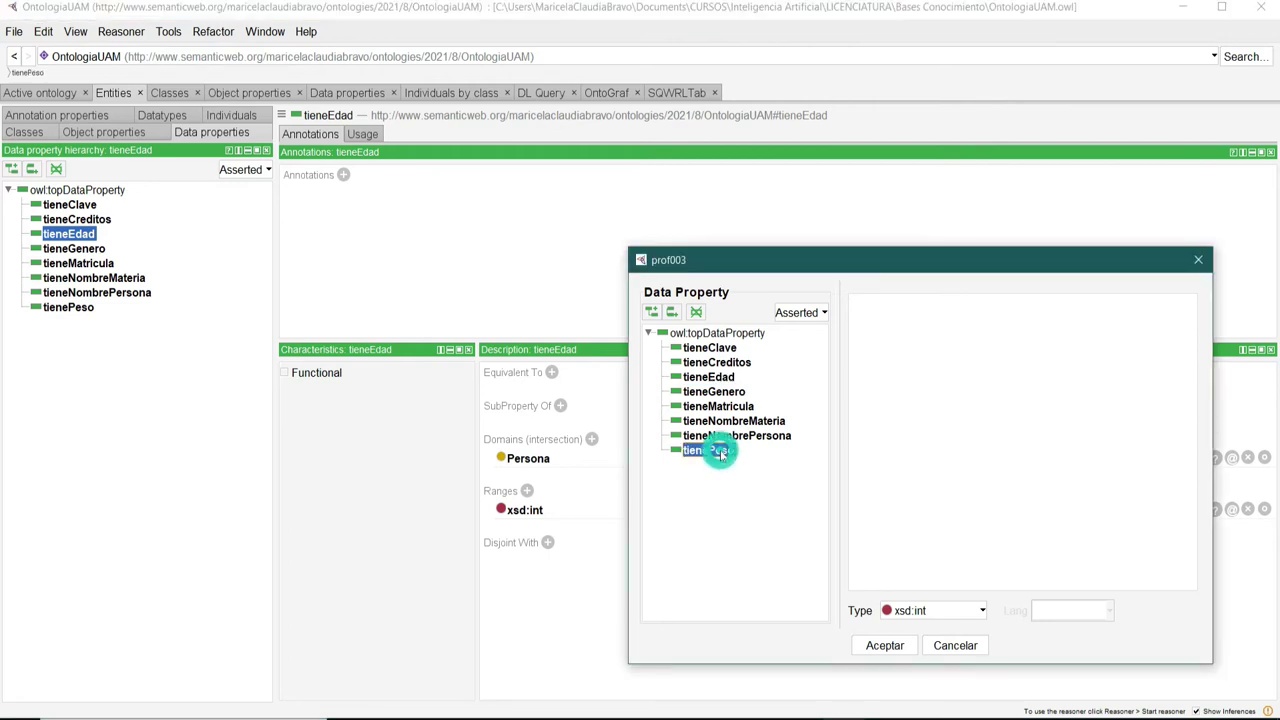
{"action": "left_click", "coordinate": [959, 611]}
{"action": "scroll", "coordinate": [925, 545], "scroll_direction": "up", "scroll_amount": 1}
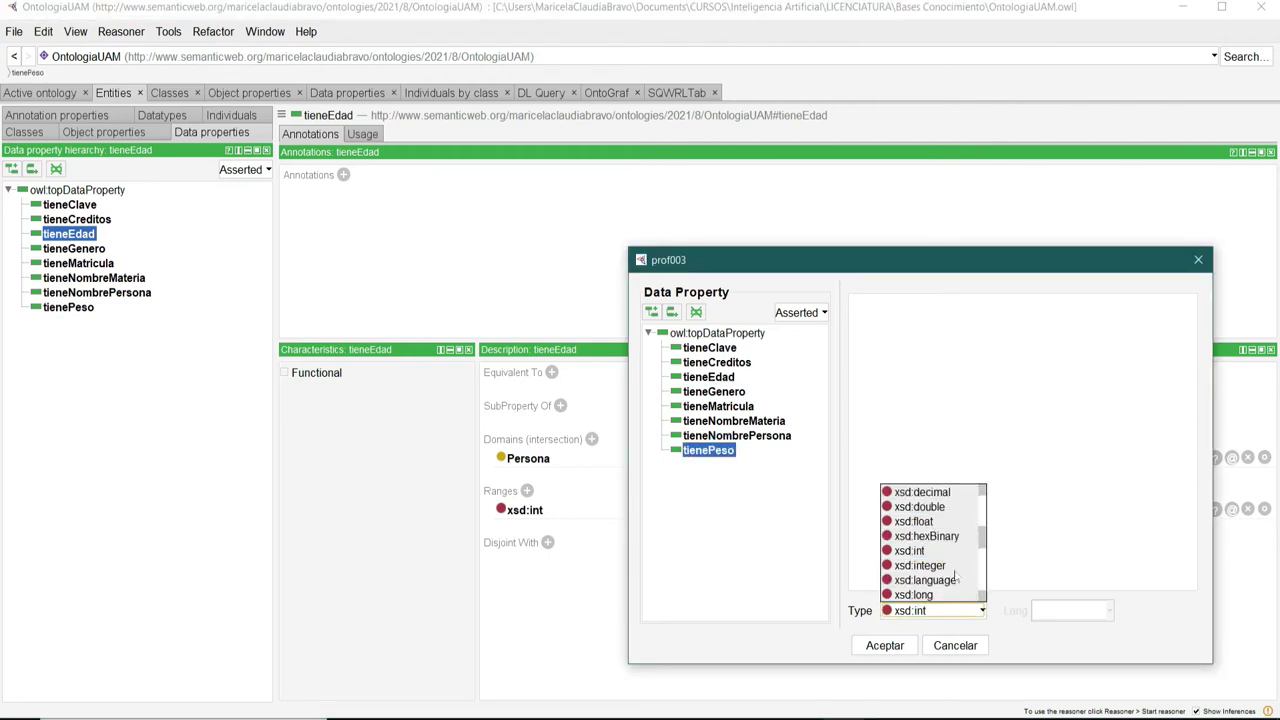
{"action": "left_click", "coordinate": [912, 519]}
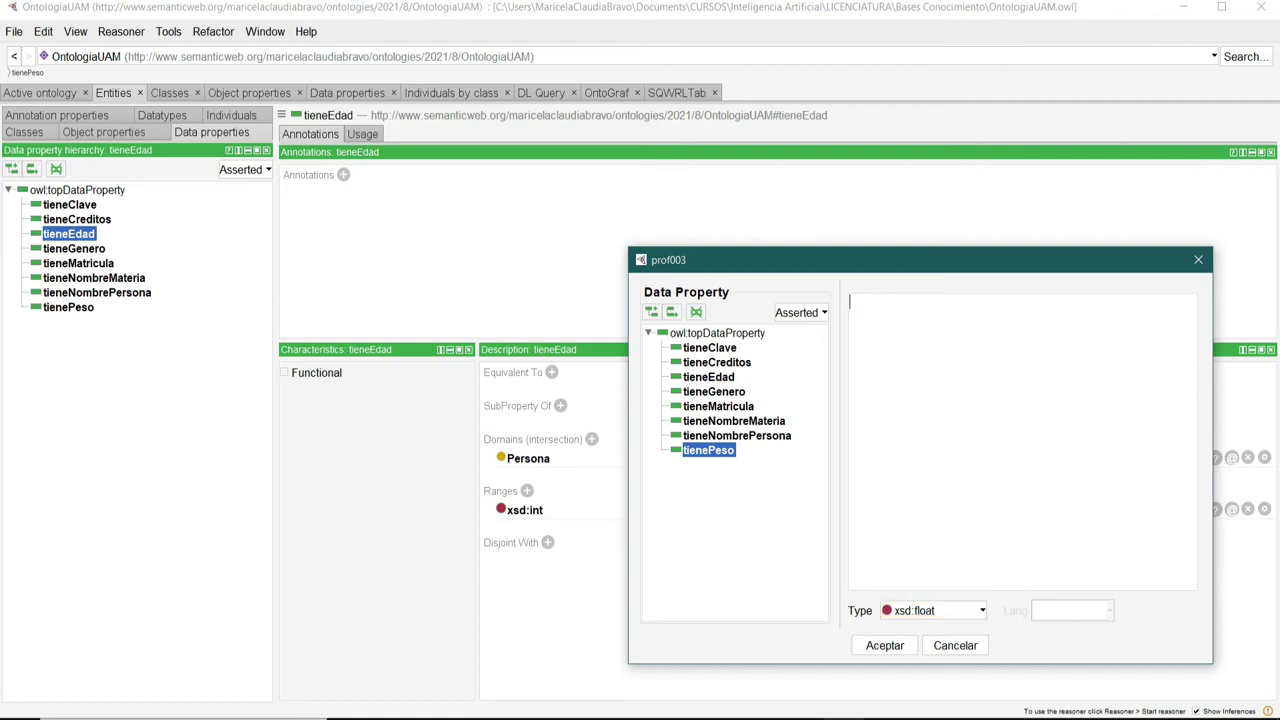
{"action": "type", "text": "7.8"}
{"action": "left_click", "coordinate": [884, 645]}
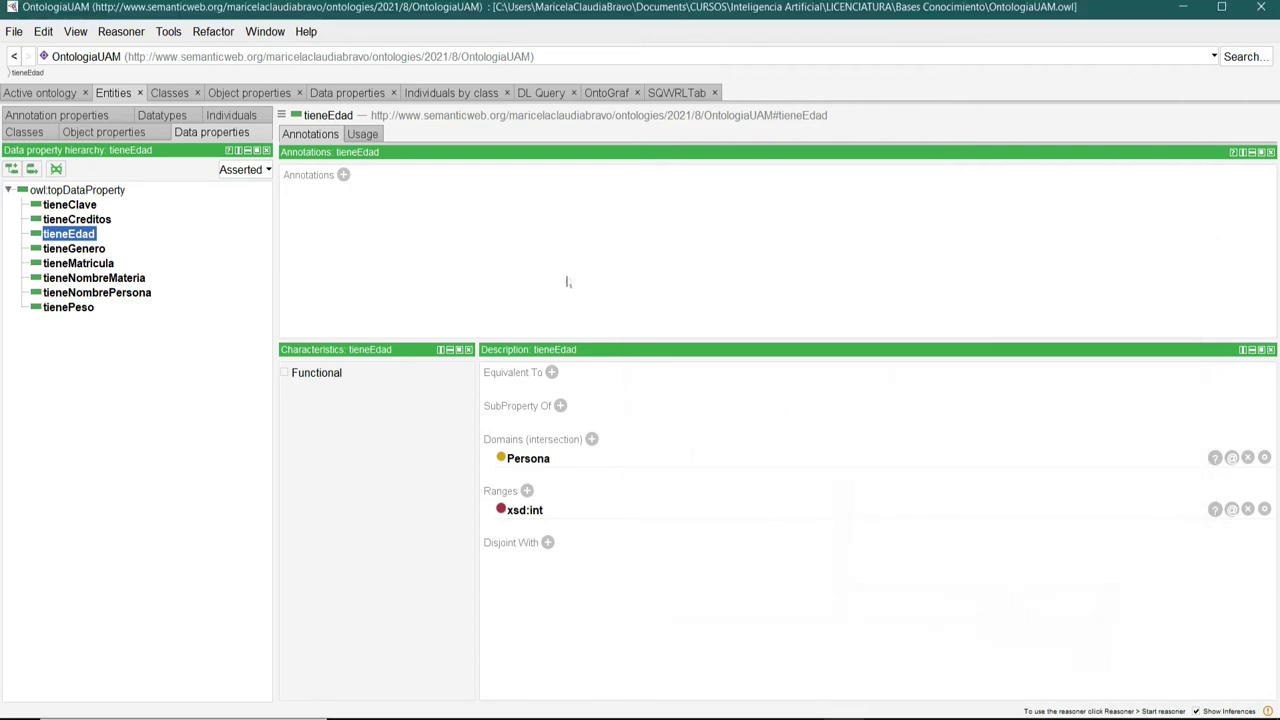
{"action": "left_click", "coordinate": [484, 93]}
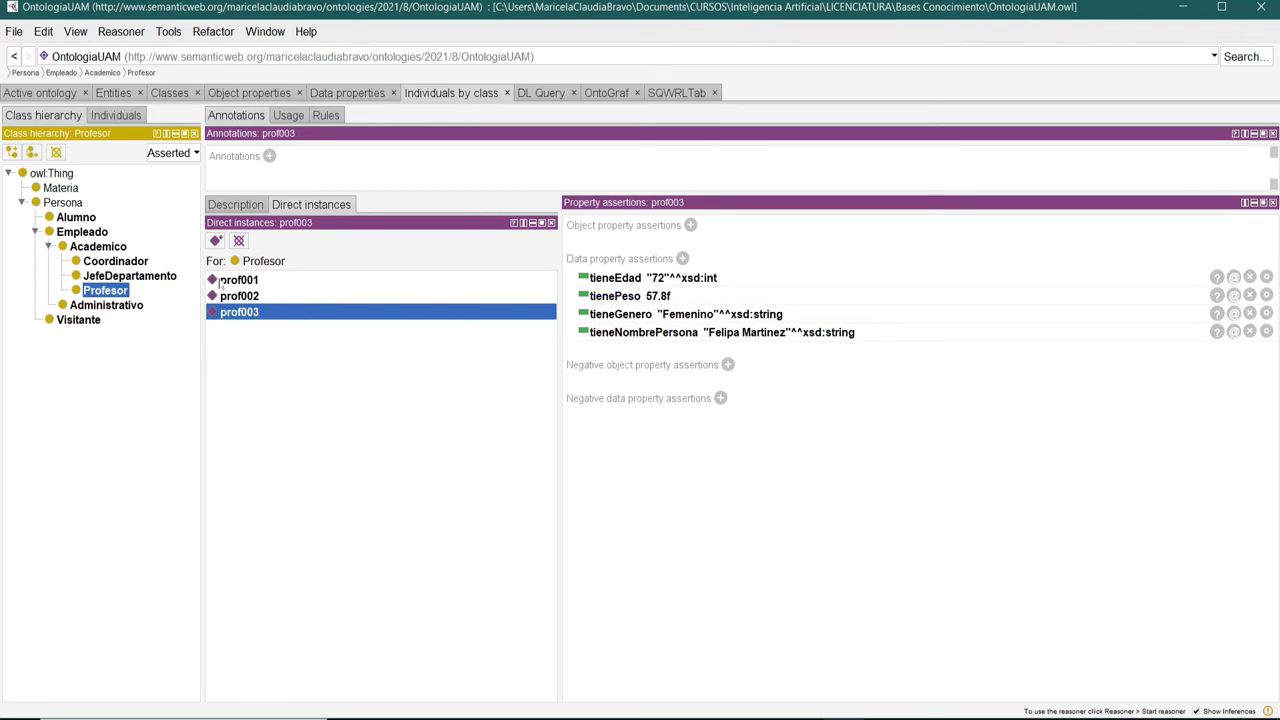
Check the assertions of prof001, prof002 and prof003, then save the ontology.
{"action": "left_click", "coordinate": [221, 282]}
{"action": "left_click", "coordinate": [240, 297]}
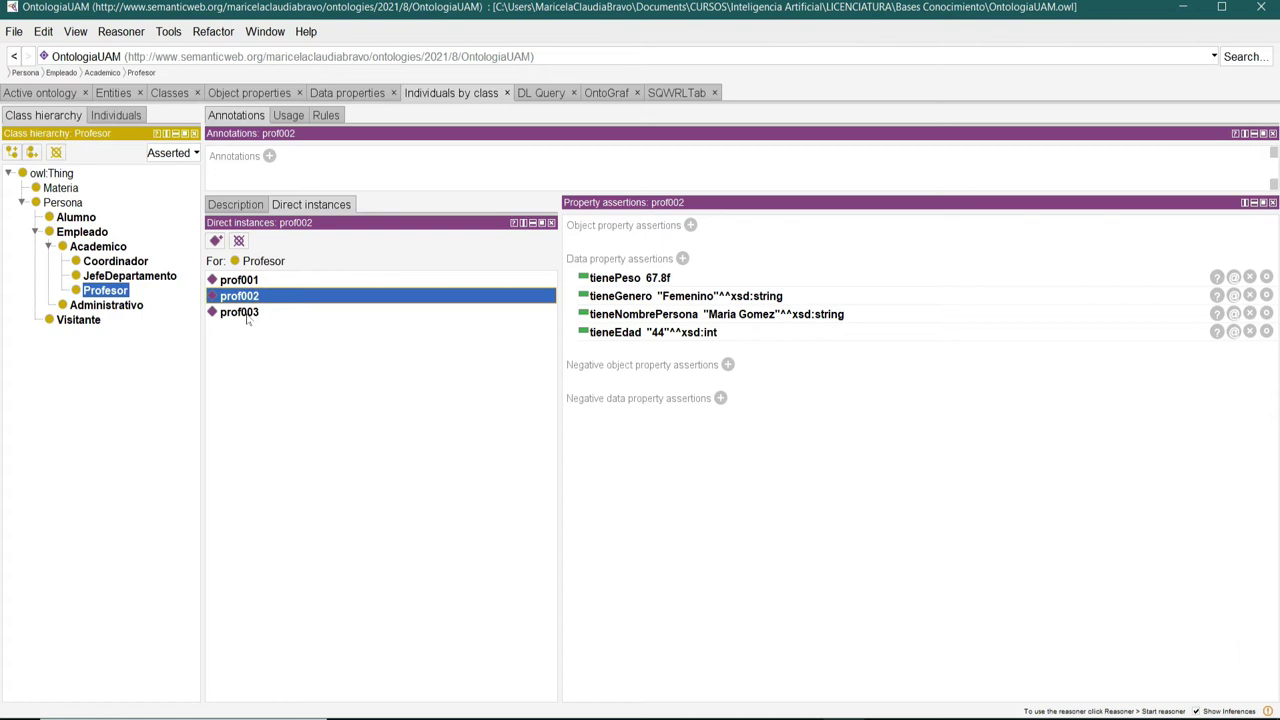
{"action": "left_click", "coordinate": [242, 312]}
{"action": "left_click", "coordinate": [15, 35]}
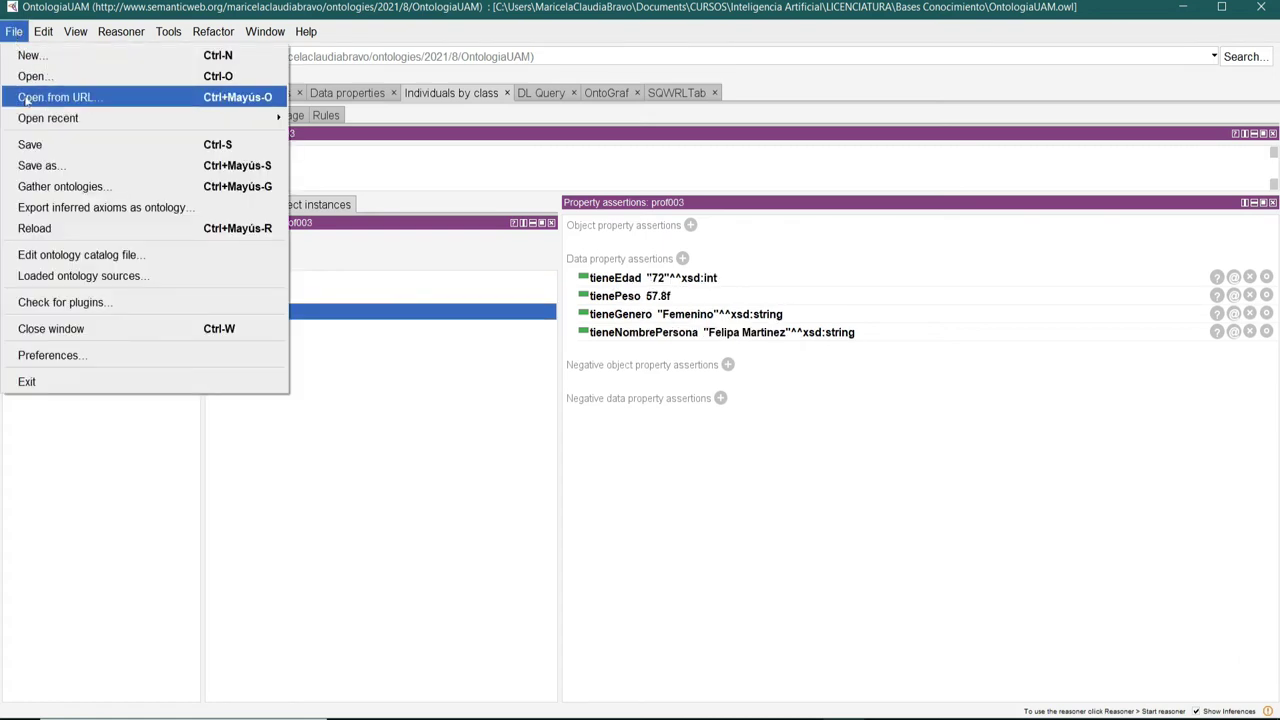
{"action": "left_click", "coordinate": [25, 143]}
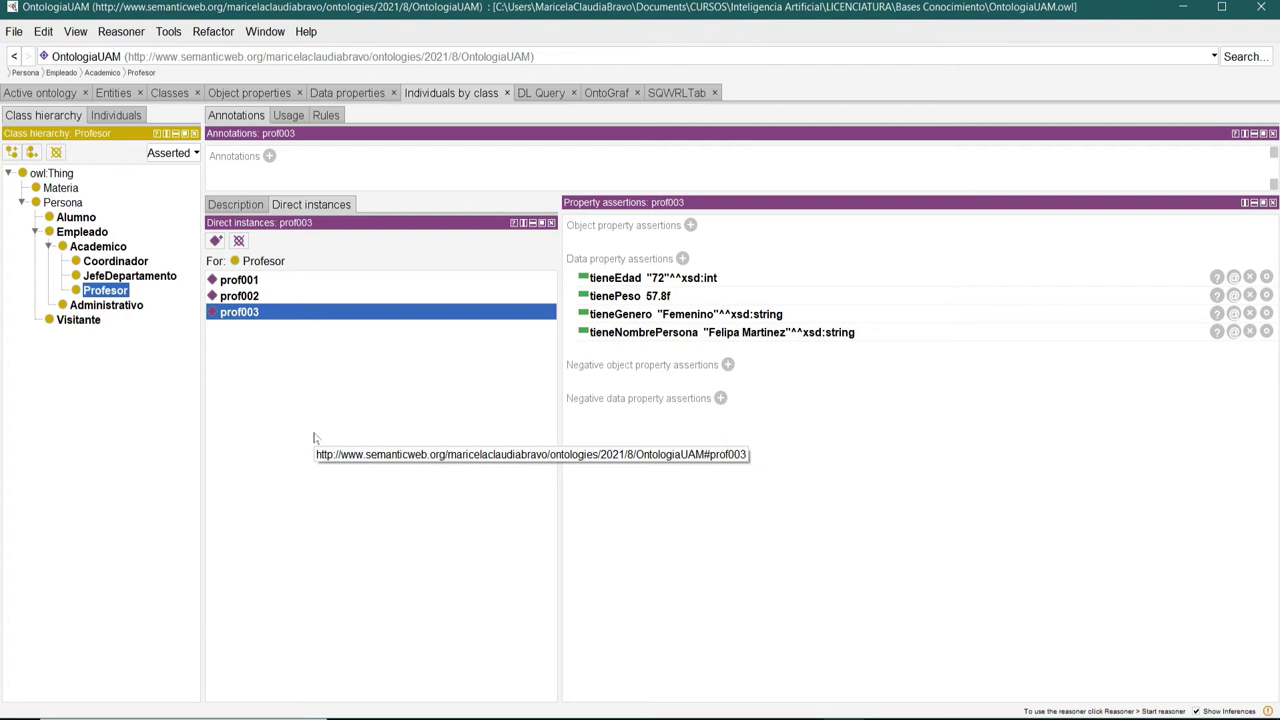
Select the Materia class in the class hierarchy.
{"action": "left_click", "coordinate": [60, 188]}
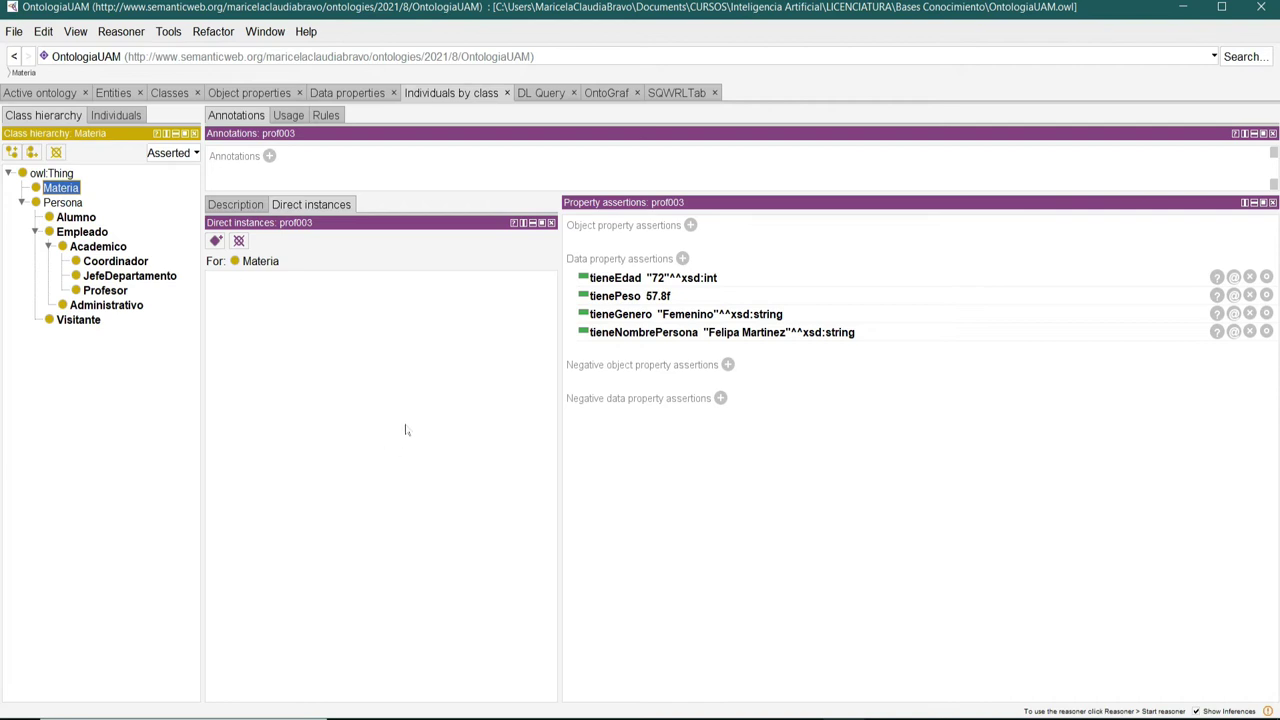
{"action": "left_click", "coordinate": [68, 201]}
{"action": "left_click", "coordinate": [61, 189]}
Create Materia individual mat001 with tieneClave "CBI123" as xsd:string.
{"action": "left_click", "coordinate": [215, 241]}
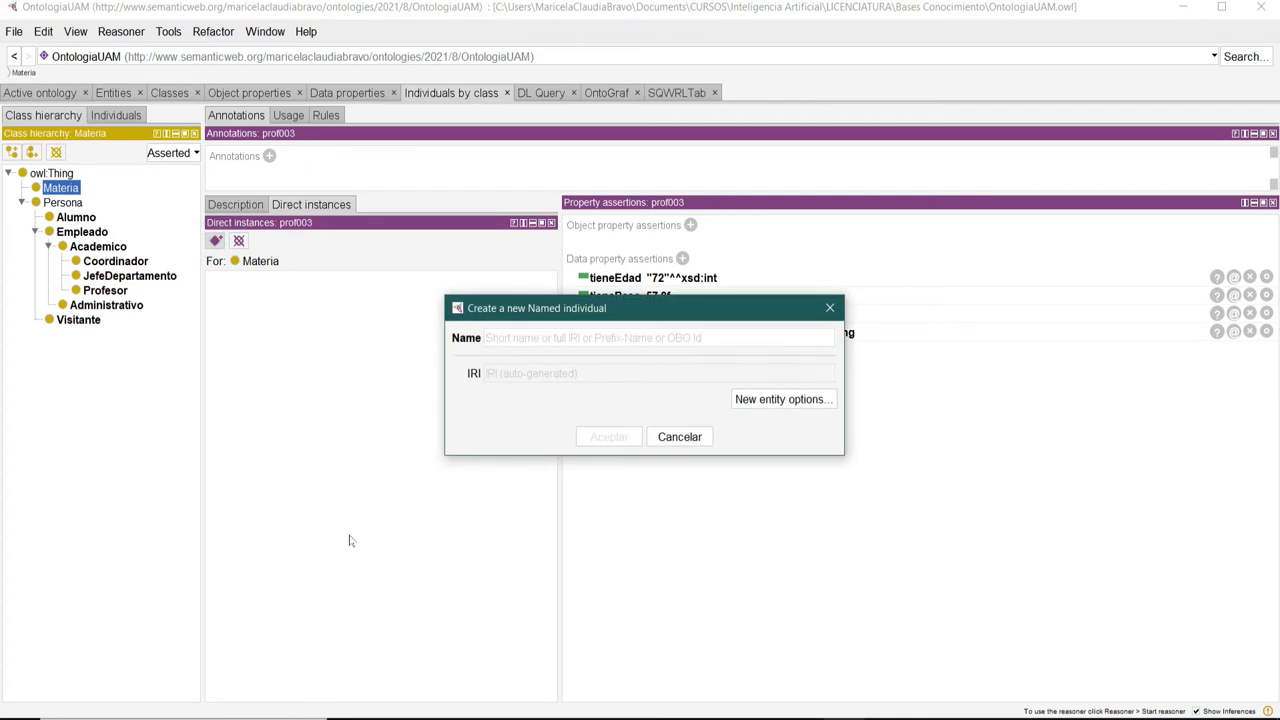
{"action": "type", "text": "mat001"}
{"action": "left_click", "coordinate": [609, 438]}
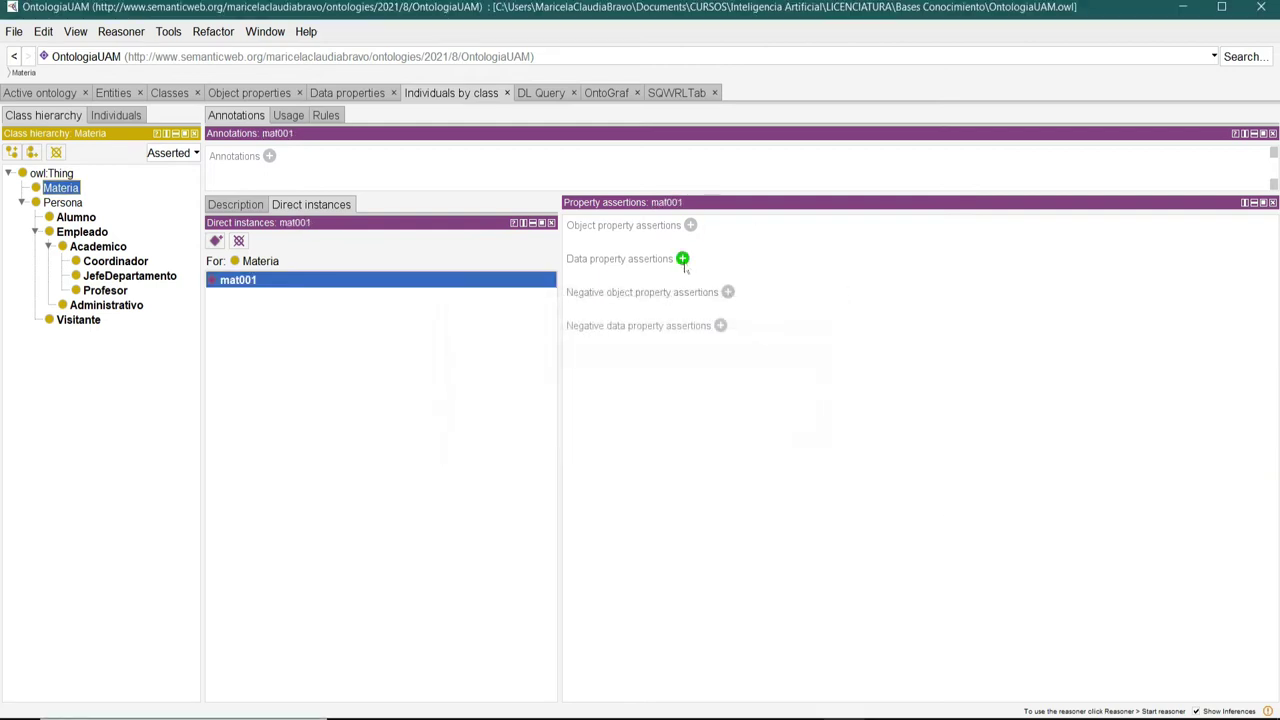
{"action": "left_click", "coordinate": [682, 259]}
{"action": "left_click_drag", "start_coordinate": [786, 266], "coordinate": [493, 167]}
{"action": "left_click", "coordinate": [428, 254]}
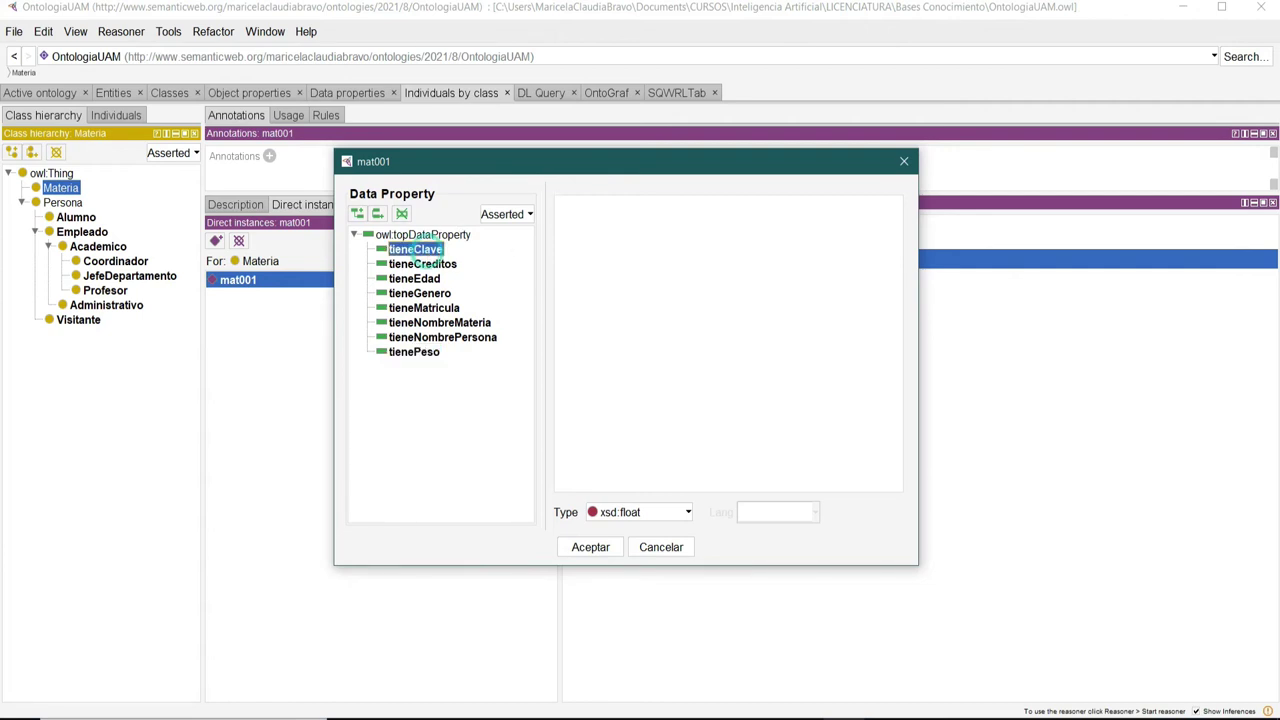
{"action": "left_click", "coordinate": [675, 514]}
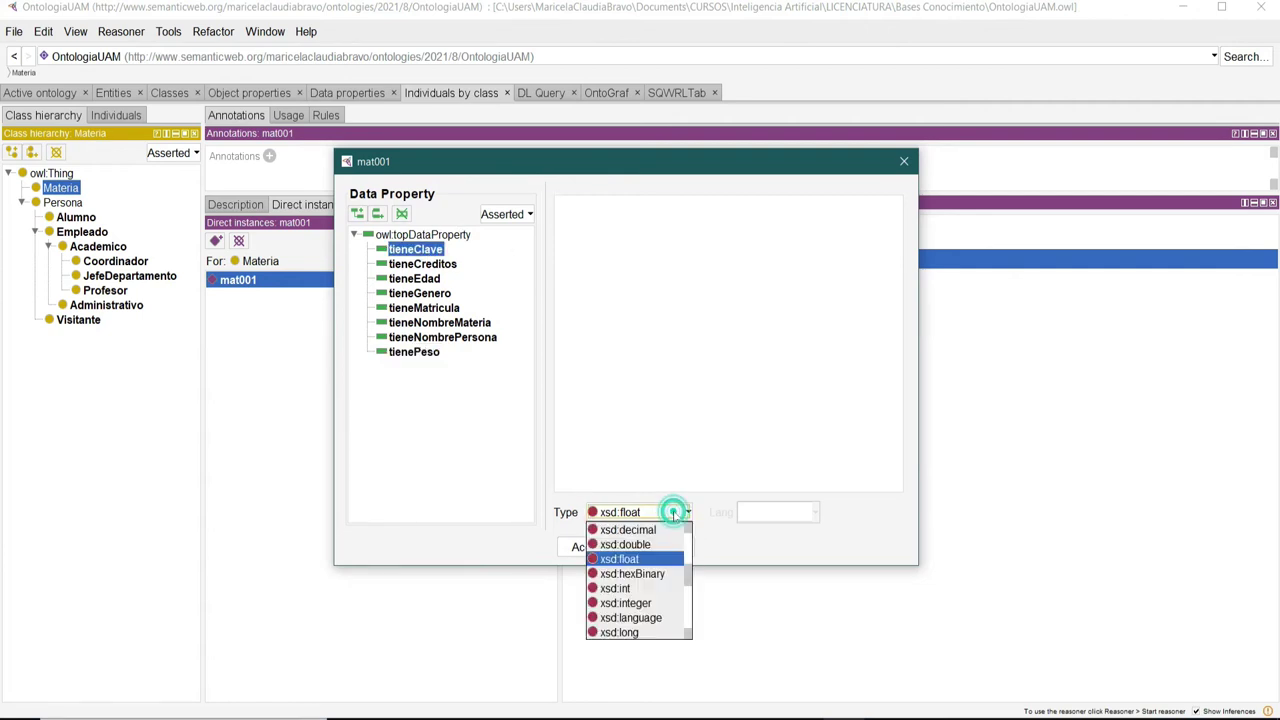
{"action": "scroll", "coordinate": [655, 605], "scroll_direction": "down", "scroll_amount": 5}
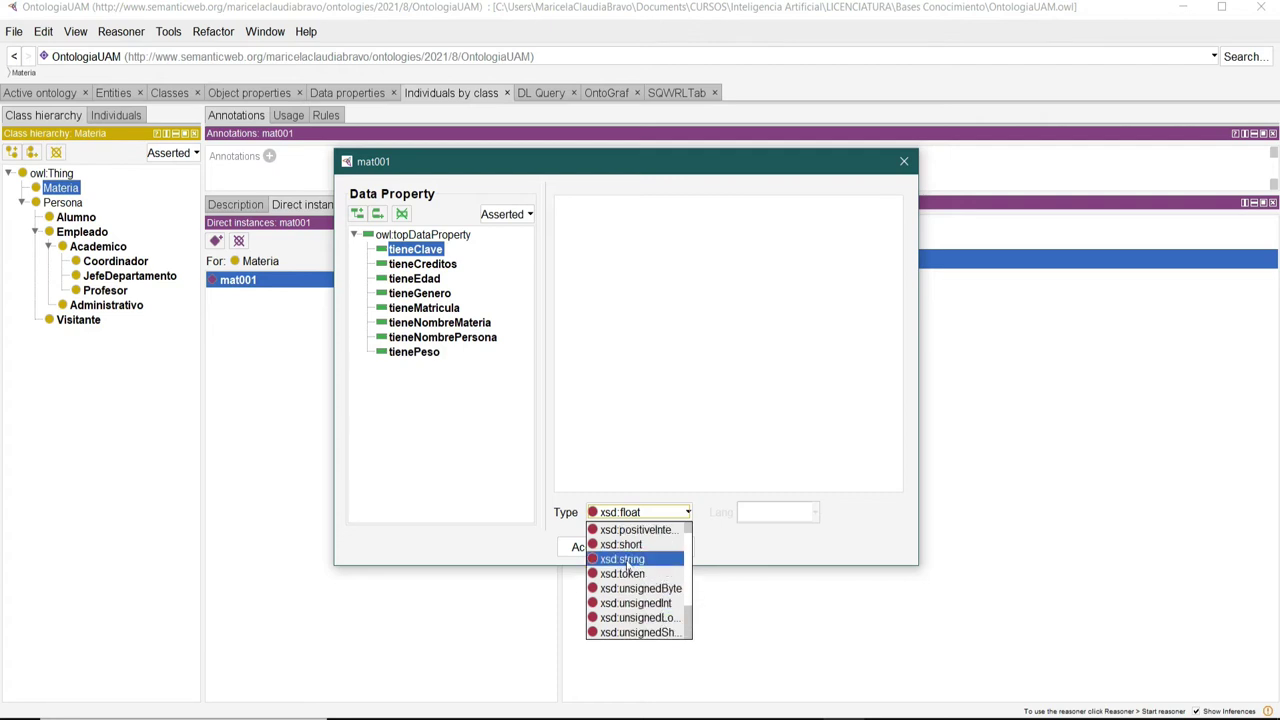
{"action": "left_click", "coordinate": [627, 559]}
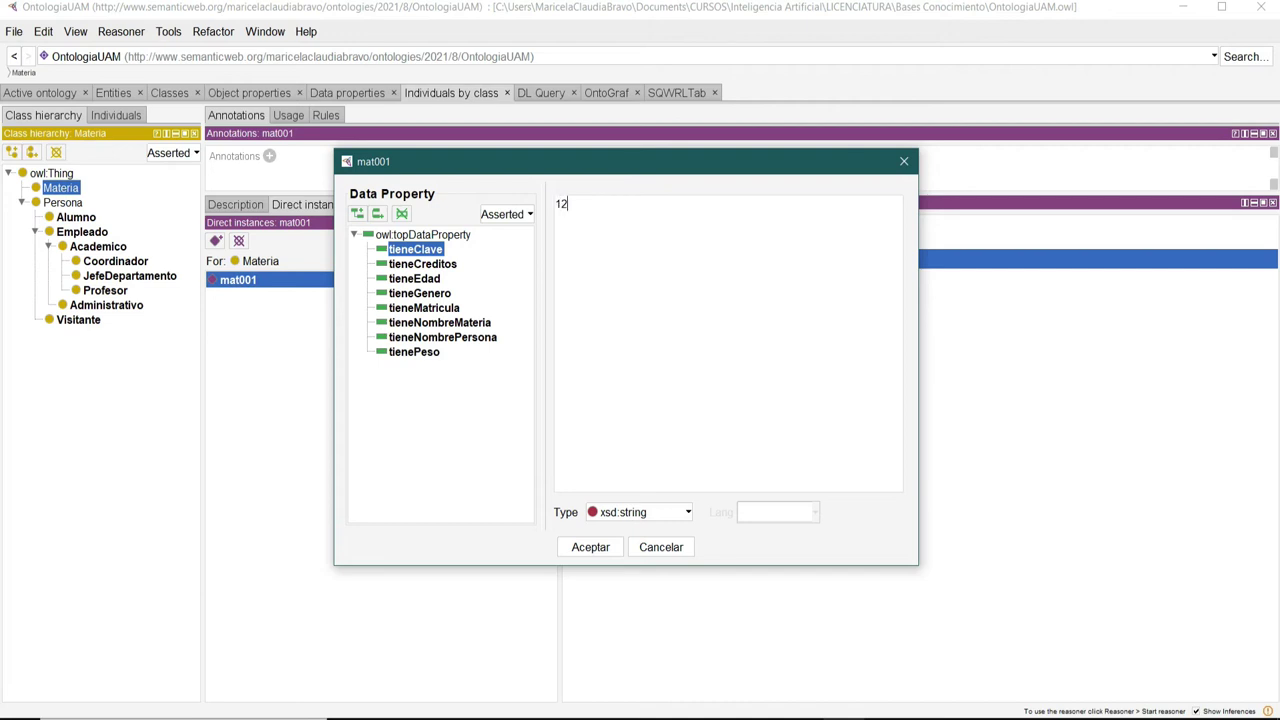
{"action": "key", "text": "BackSpace"}
{"action": "key", "text": "BackSpace"}
{"action": "type", "text": "CBI12"}
{"action": "left_click", "coordinate": [591, 547]}
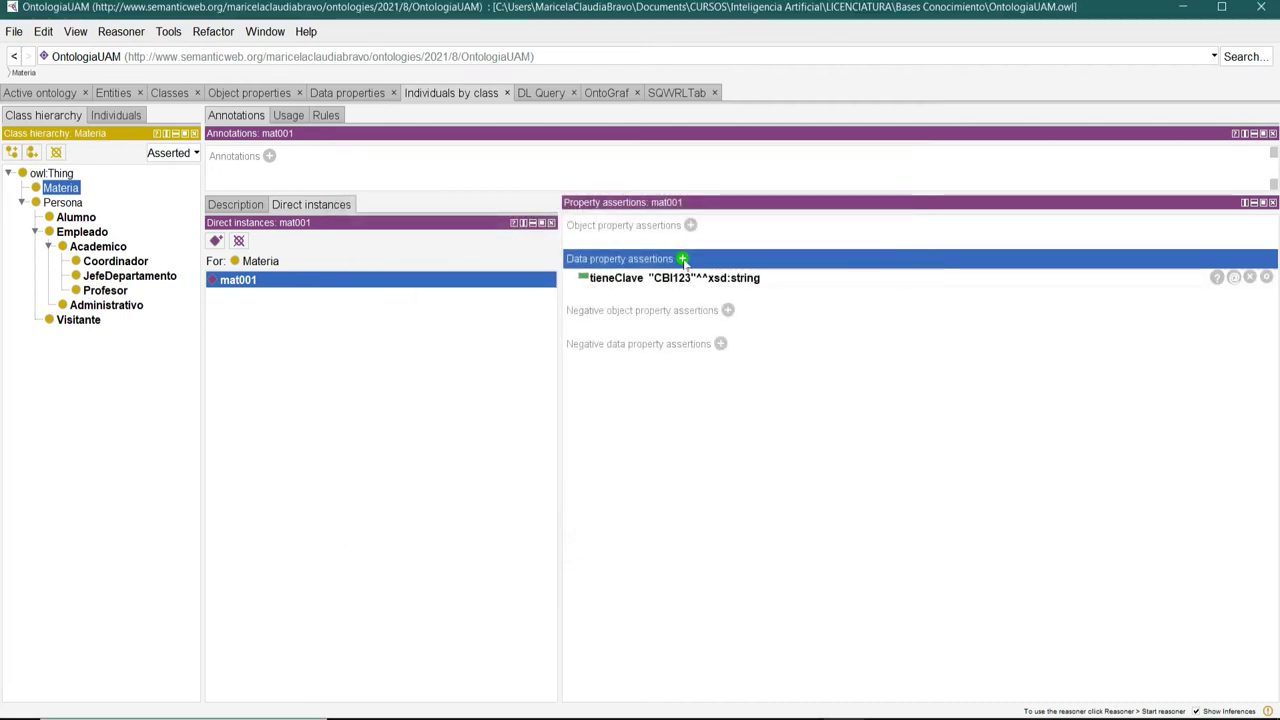
Add tieneNombreMateria "Matematicas Discretas" to mat001.
{"action": "left_click", "coordinate": [682, 259]}
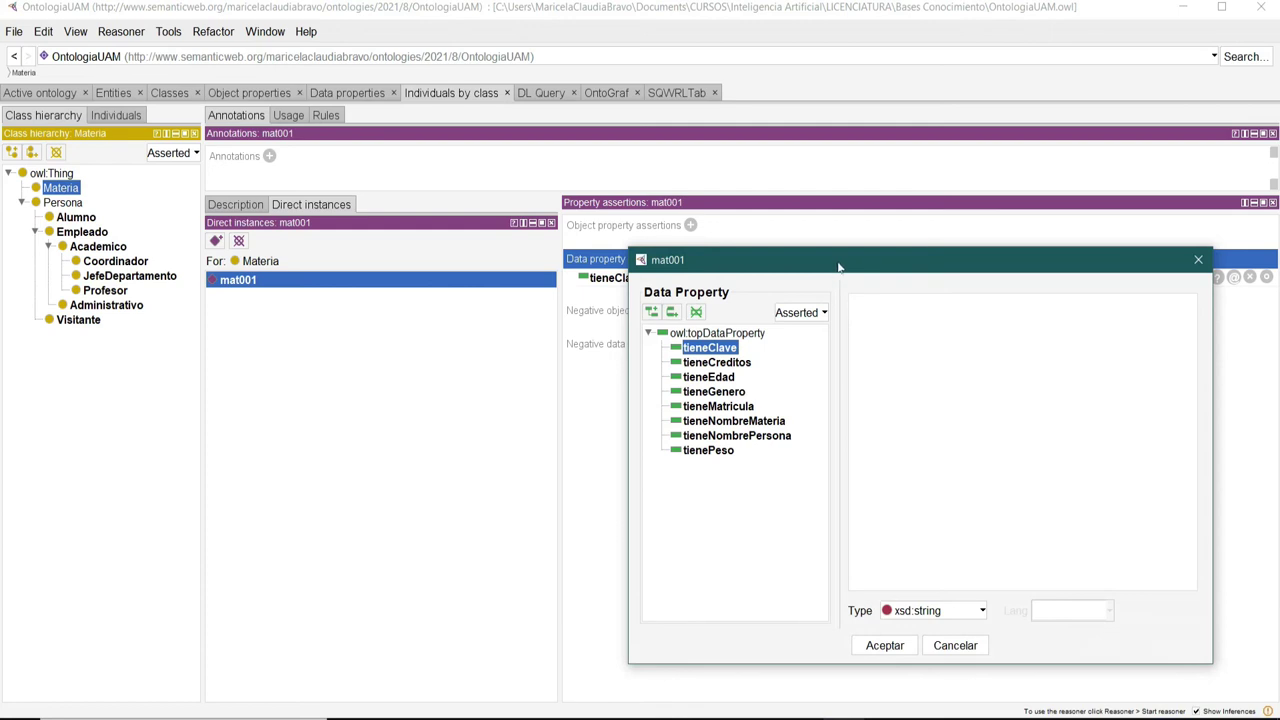
{"action": "left_click_drag", "start_coordinate": [838, 266], "coordinate": [626, 186]}
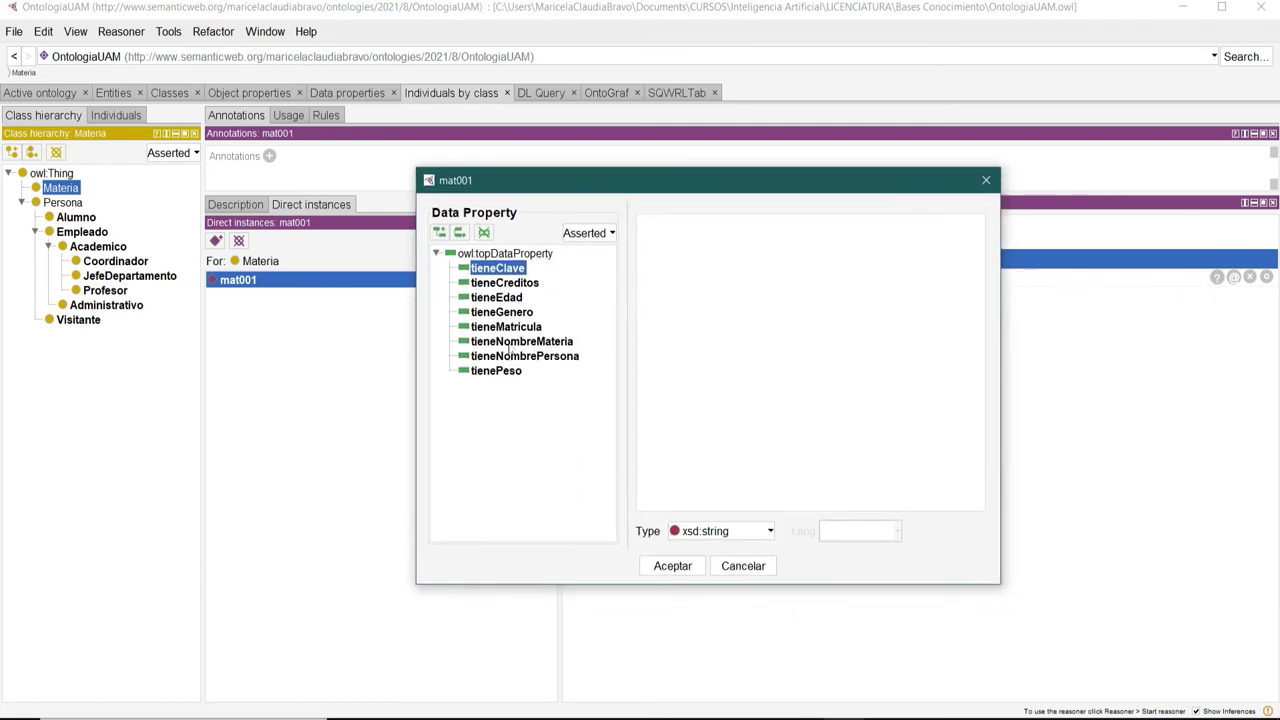
{"action": "left_click", "coordinate": [510, 342]}
{"action": "left_click", "coordinate": [717, 260]}
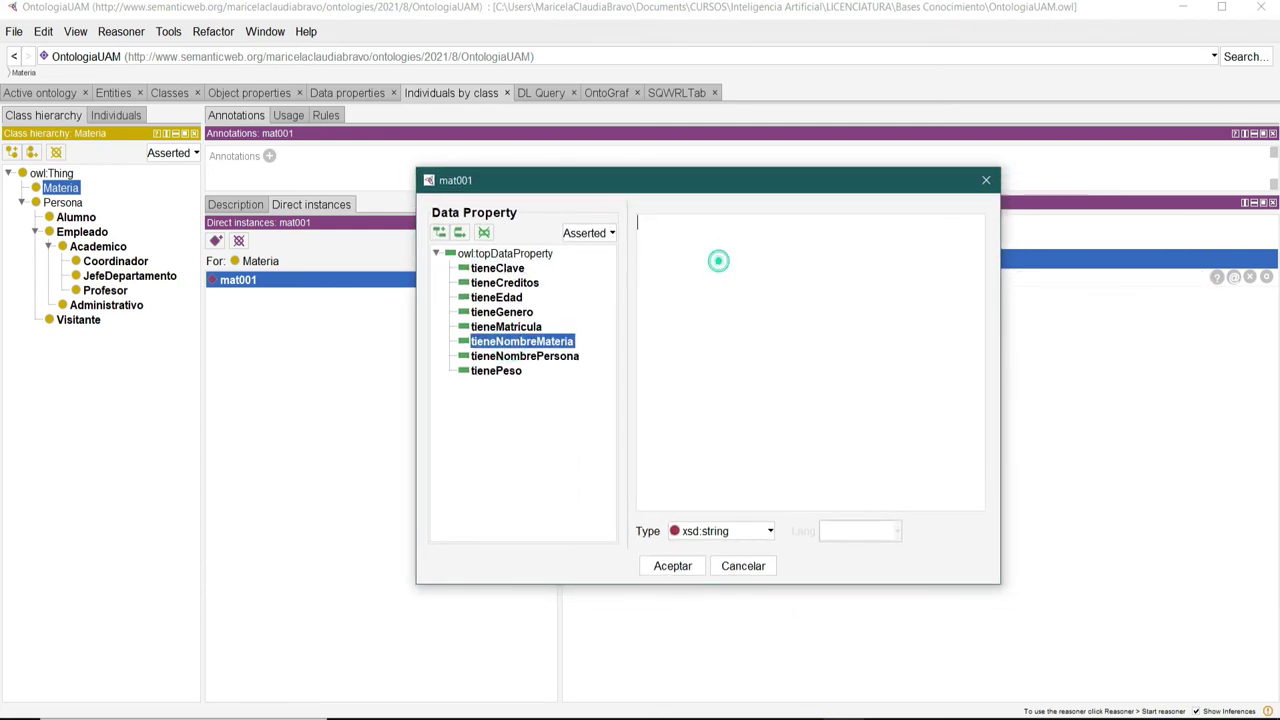
{"action": "type", "text": "Matematicas Dis"}
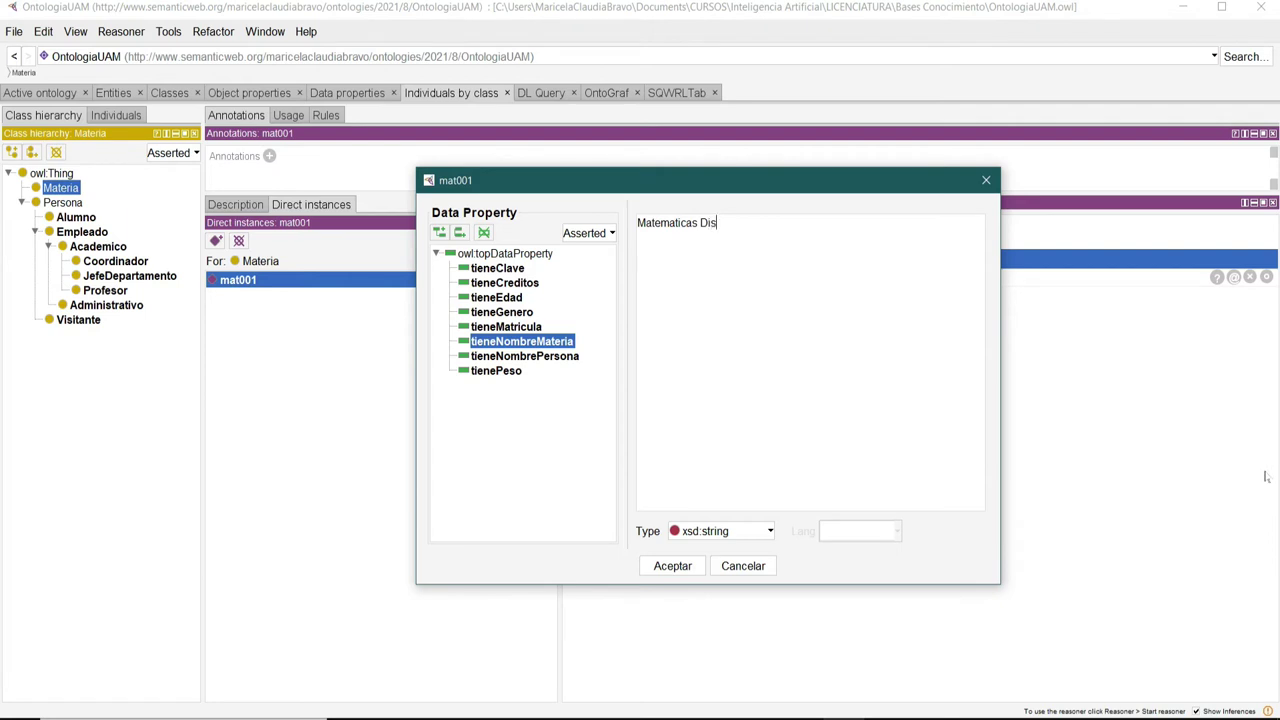
{"action": "type", "text": "cretas"}
{"action": "left_click", "coordinate": [655, 566]}
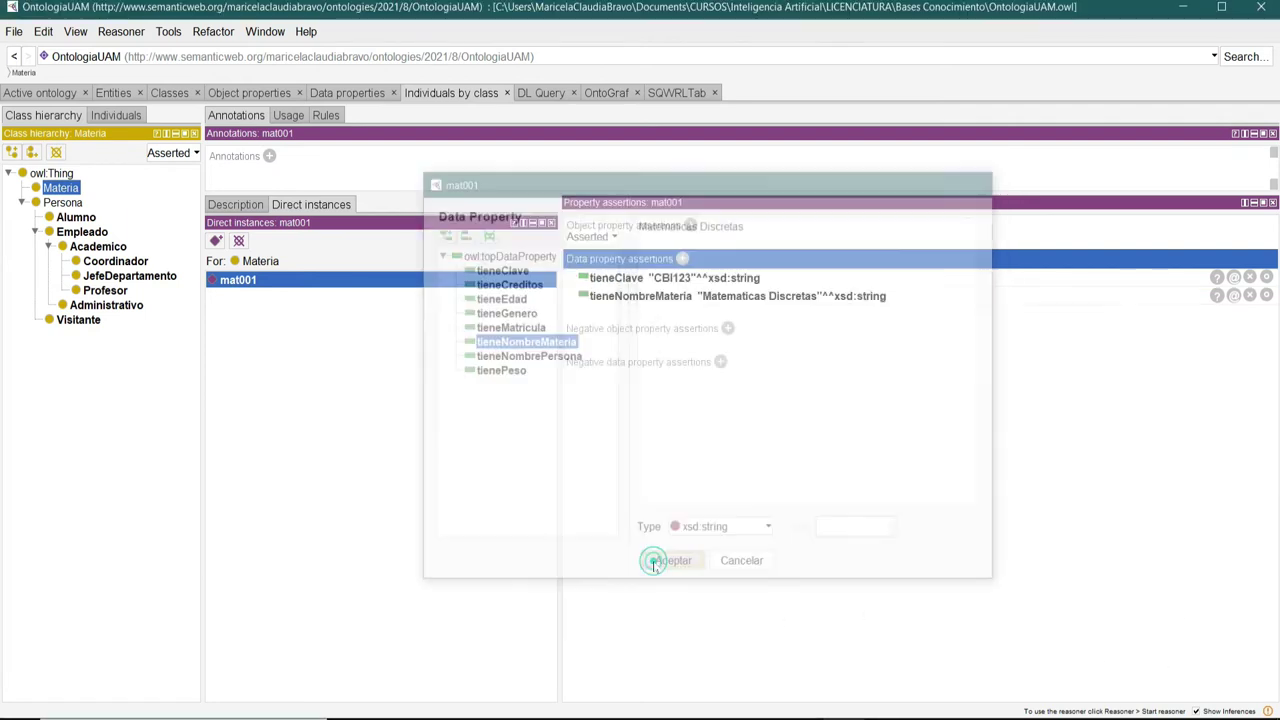
Add tieneCreditos 9 as xsd:int to mat001.
{"action": "left_click", "coordinate": [683, 259]}
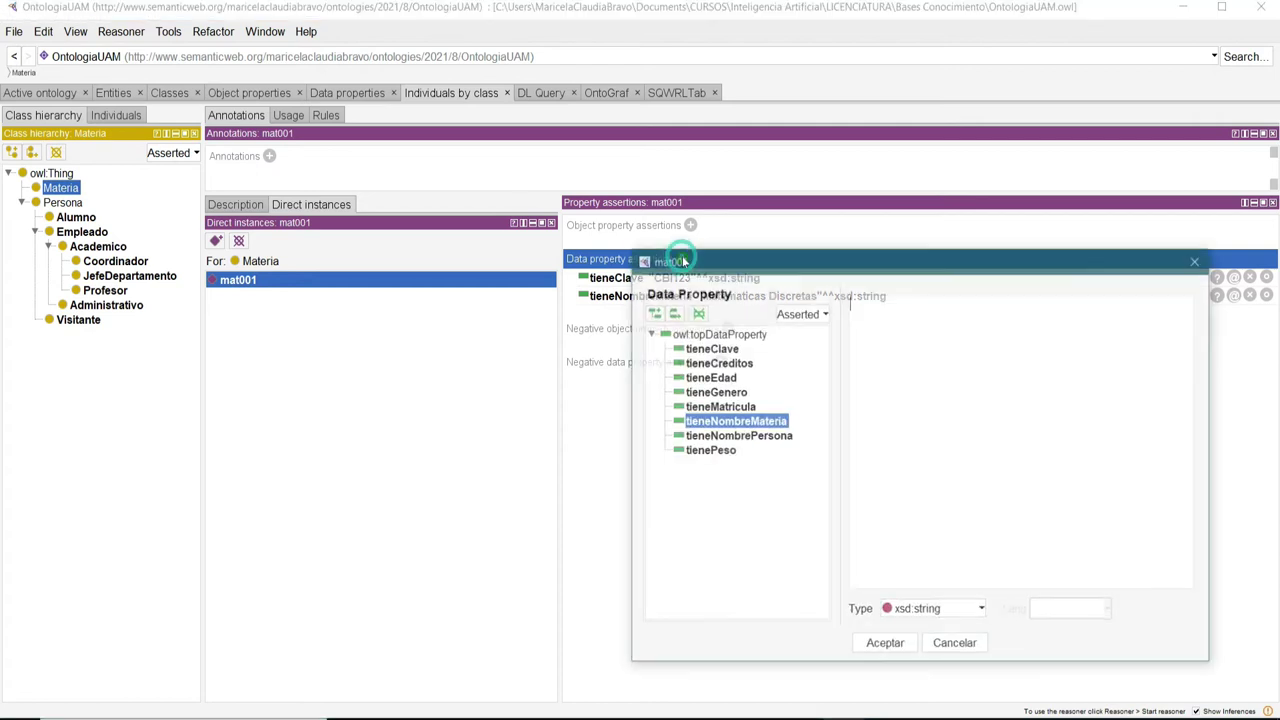
{"action": "left_click_drag", "start_coordinate": [806, 264], "coordinate": [577, 190]}
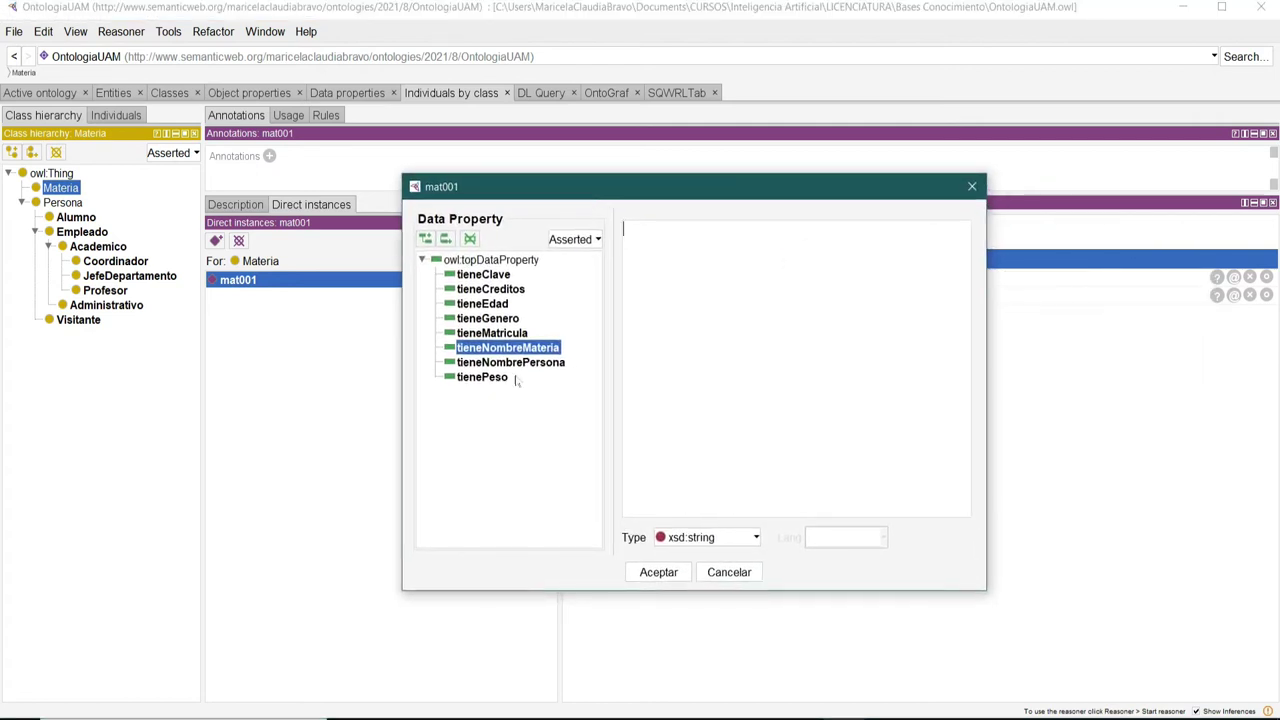
{"action": "left_click", "coordinate": [474, 290]}
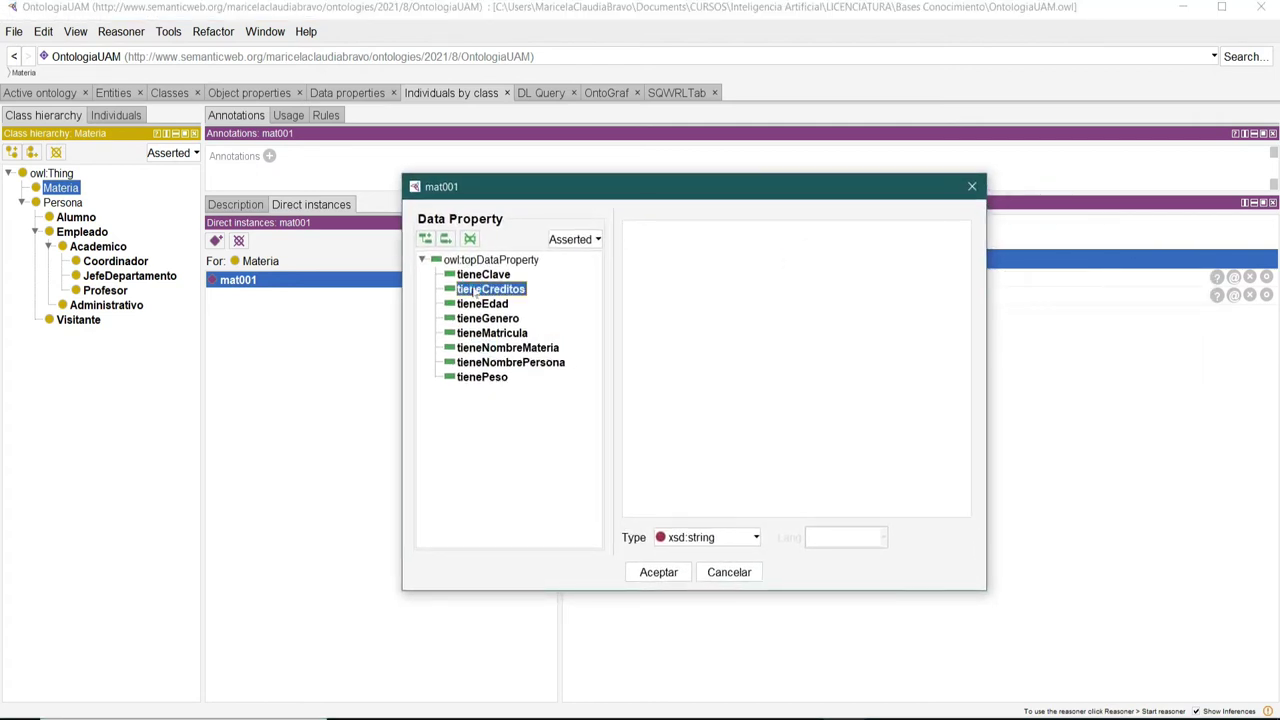
{"action": "left_click", "coordinate": [738, 537]}
{"action": "scroll", "coordinate": [700, 640], "scroll_direction": "up", "scroll_amount": 5}
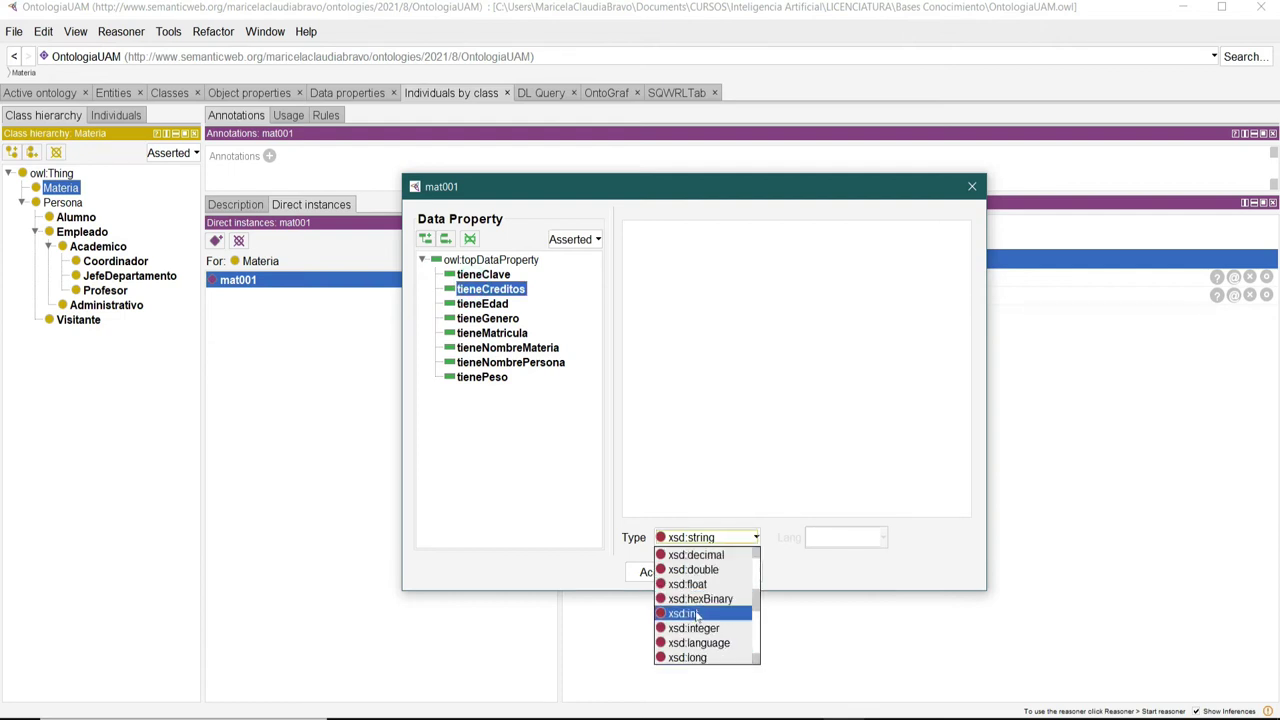
{"action": "left_click", "coordinate": [697, 613]}
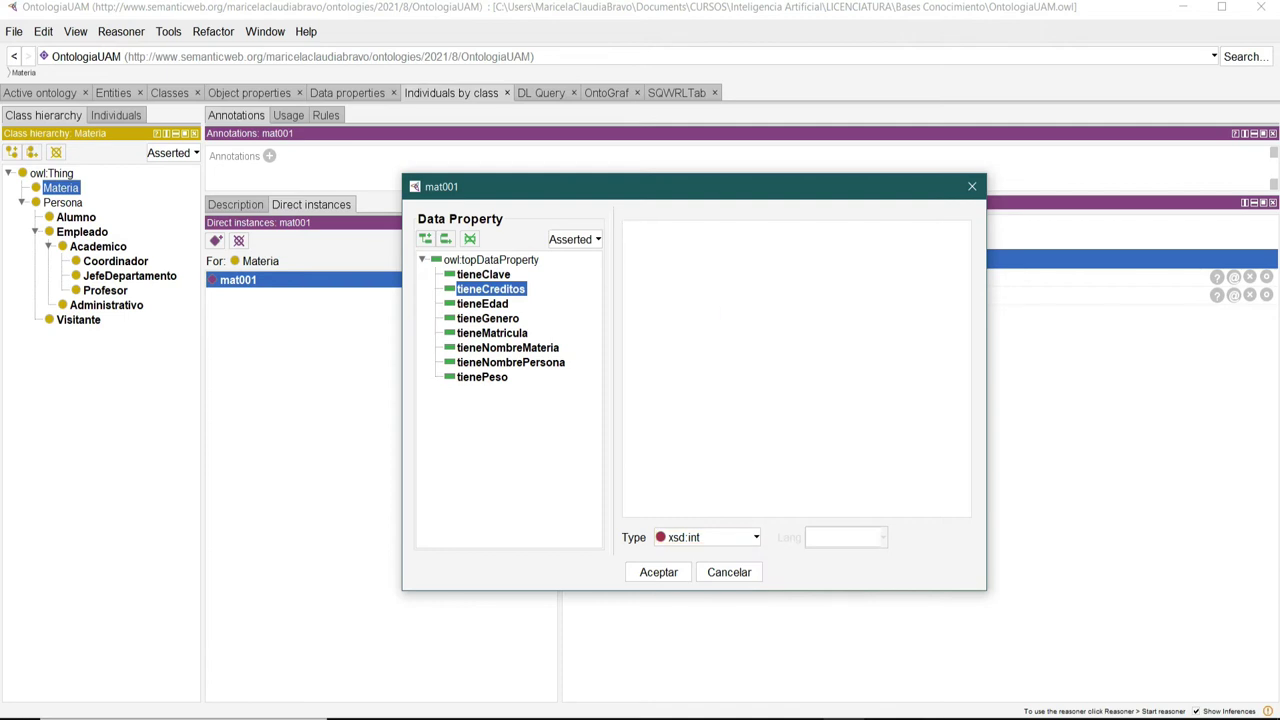
{"action": "left_click", "coordinate": [655, 574]}
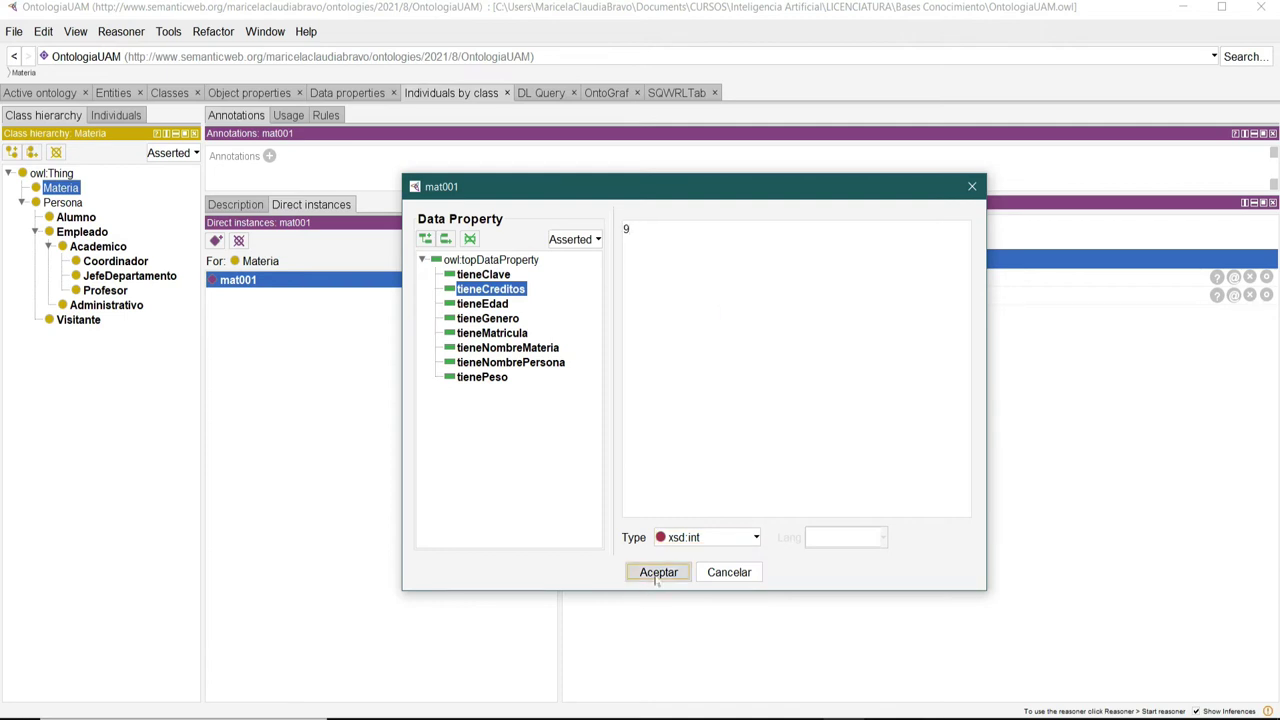
{"action": "left_click", "coordinate": [215, 241]}
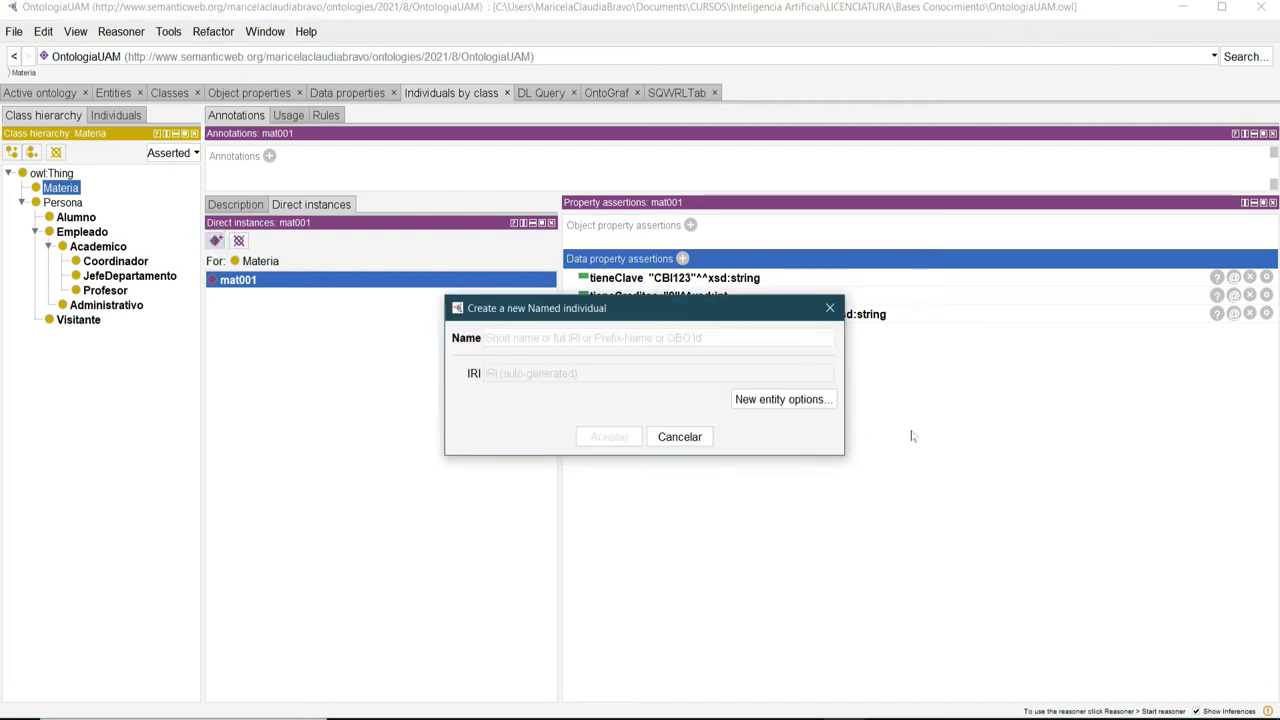
Create the individual mat002 and assert tieneClave "CBI876" as xsd:string.
{"action": "type", "text": "mat002"}
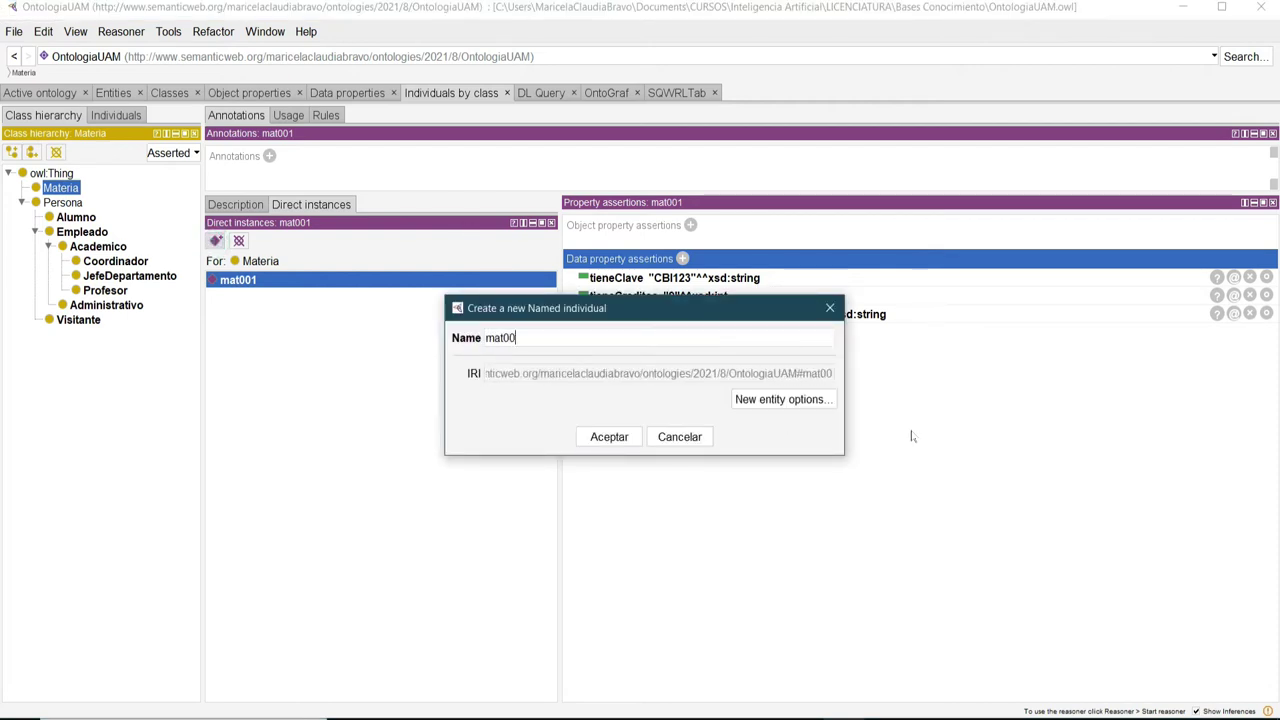
{"action": "left_click", "coordinate": [609, 437]}
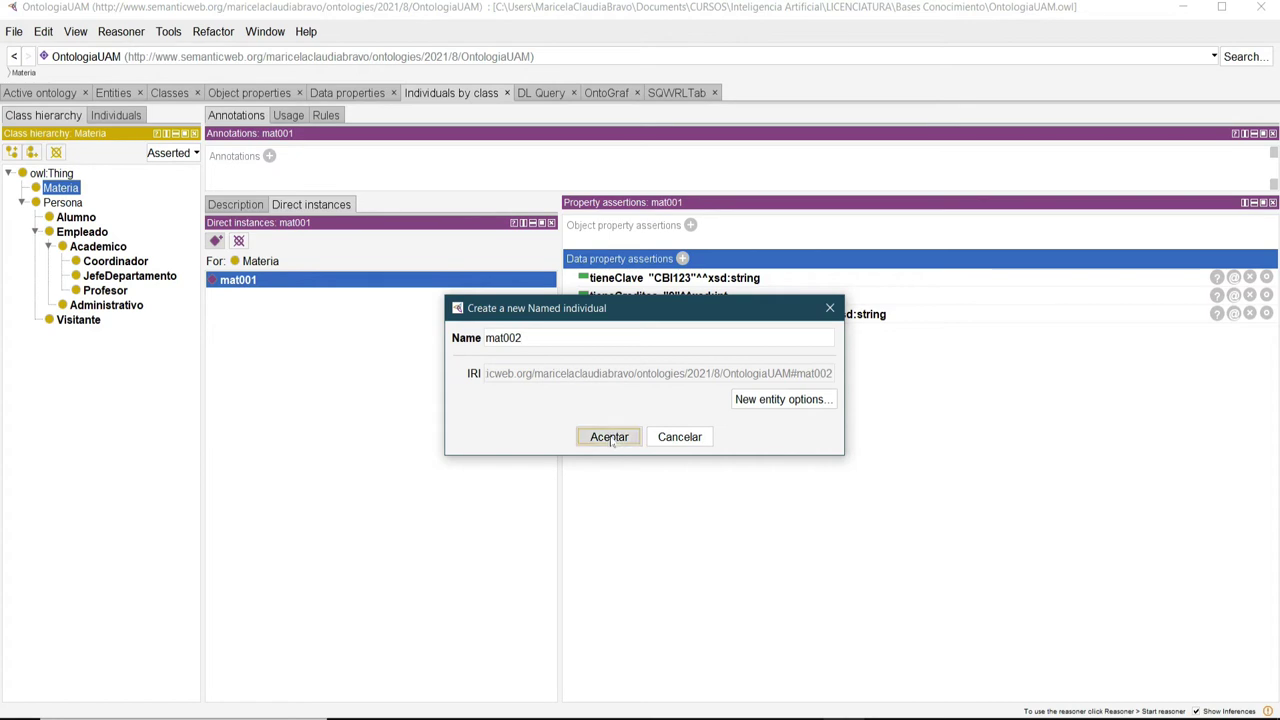
{"action": "left_click", "coordinate": [684, 259]}
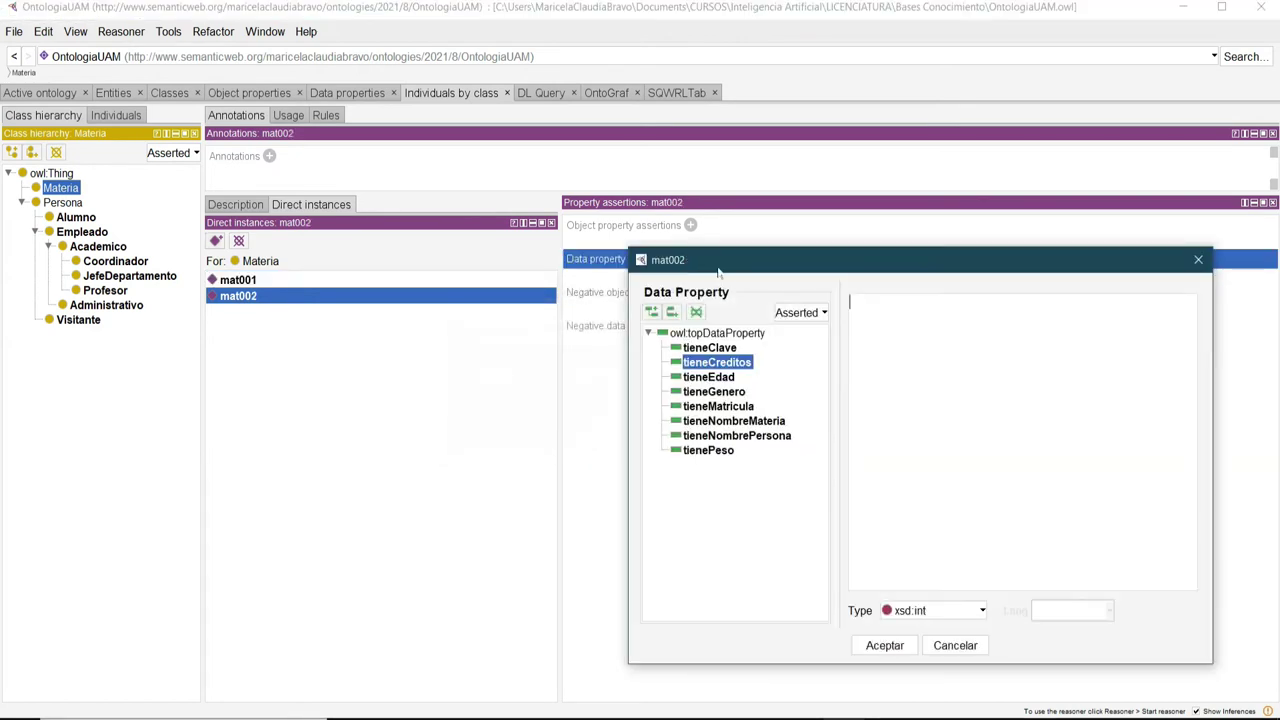
{"action": "left_click_drag", "start_coordinate": [812, 262], "coordinate": [555, 182]}
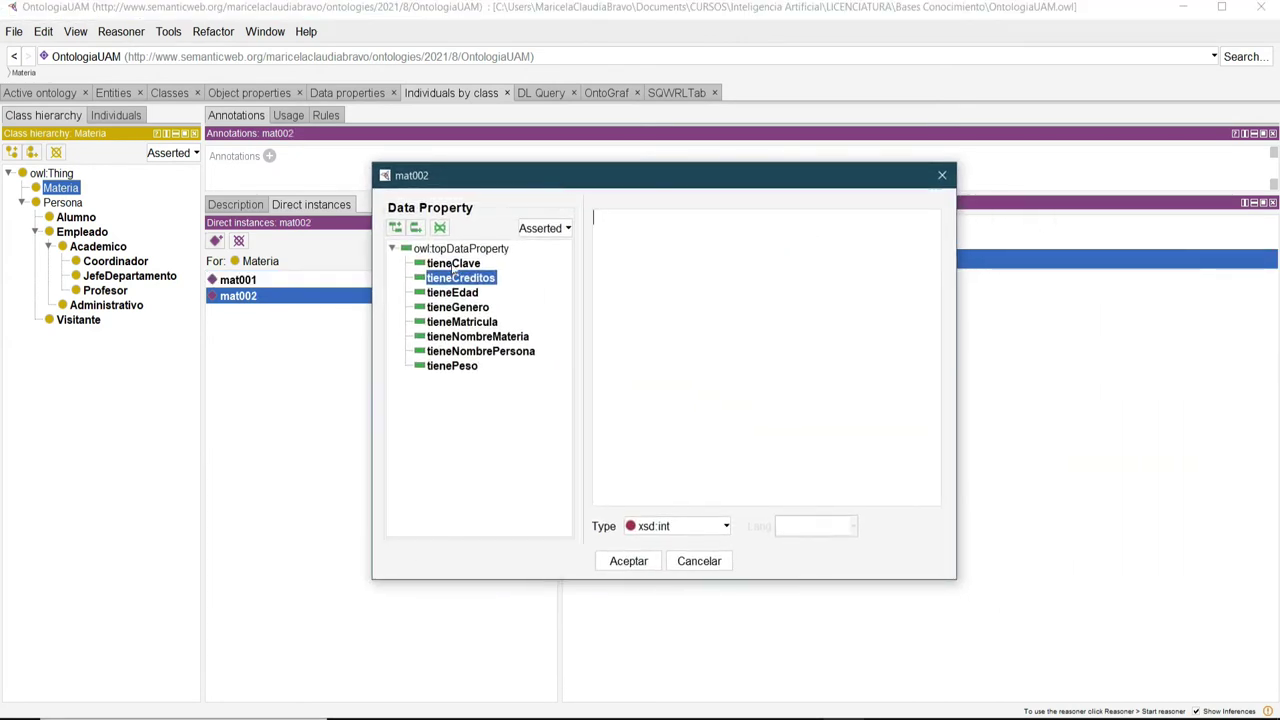
{"action": "left_click", "coordinate": [453, 264]}
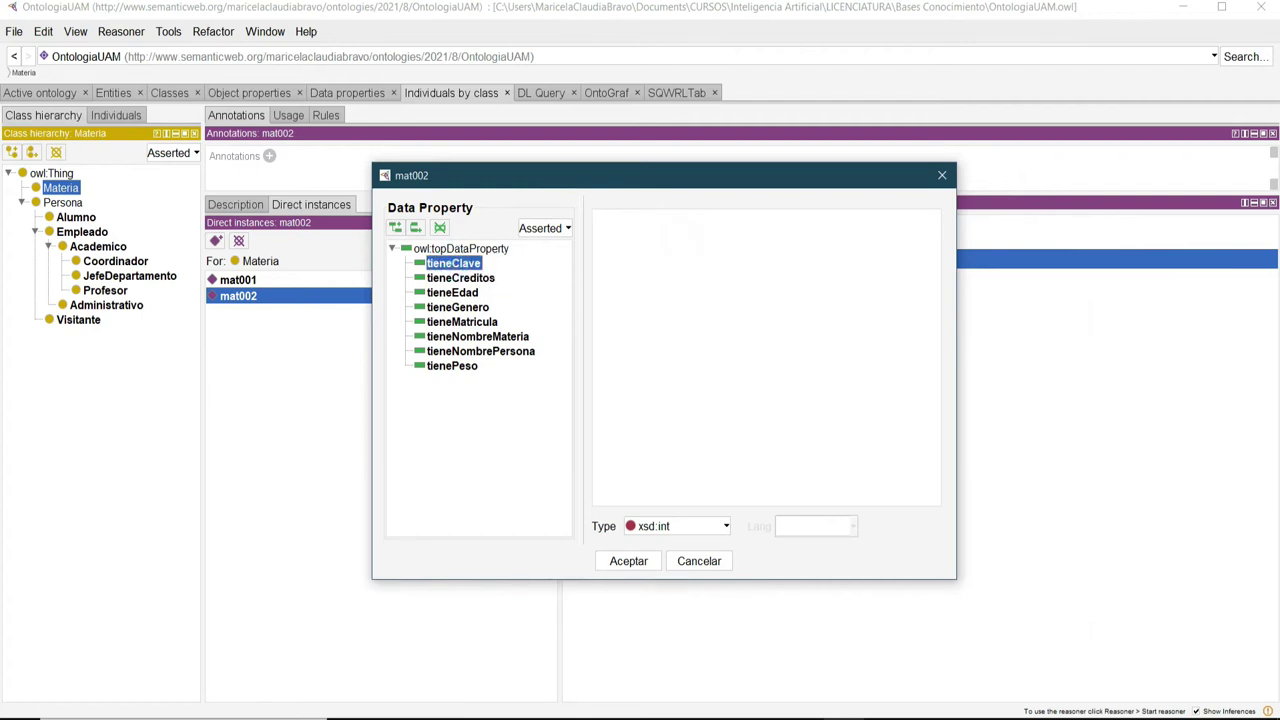
{"action": "type", "text": "CBI876"}
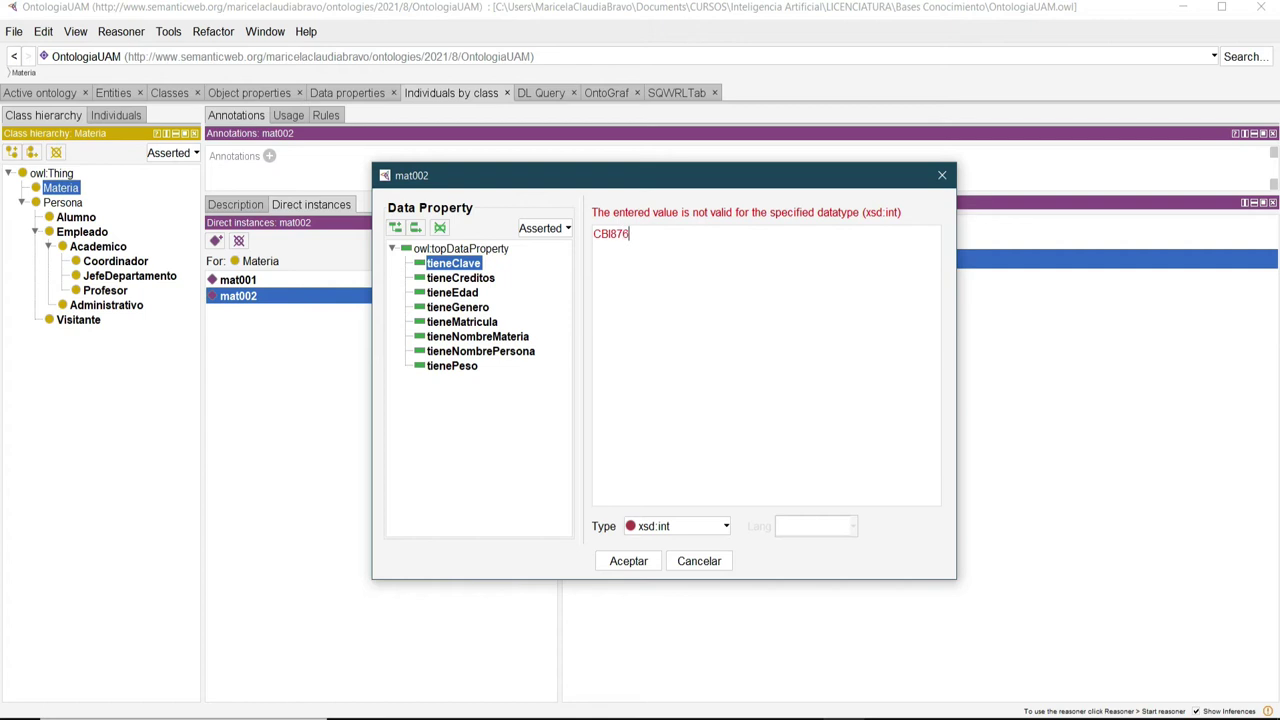
{"action": "left_click", "coordinate": [722, 527]}
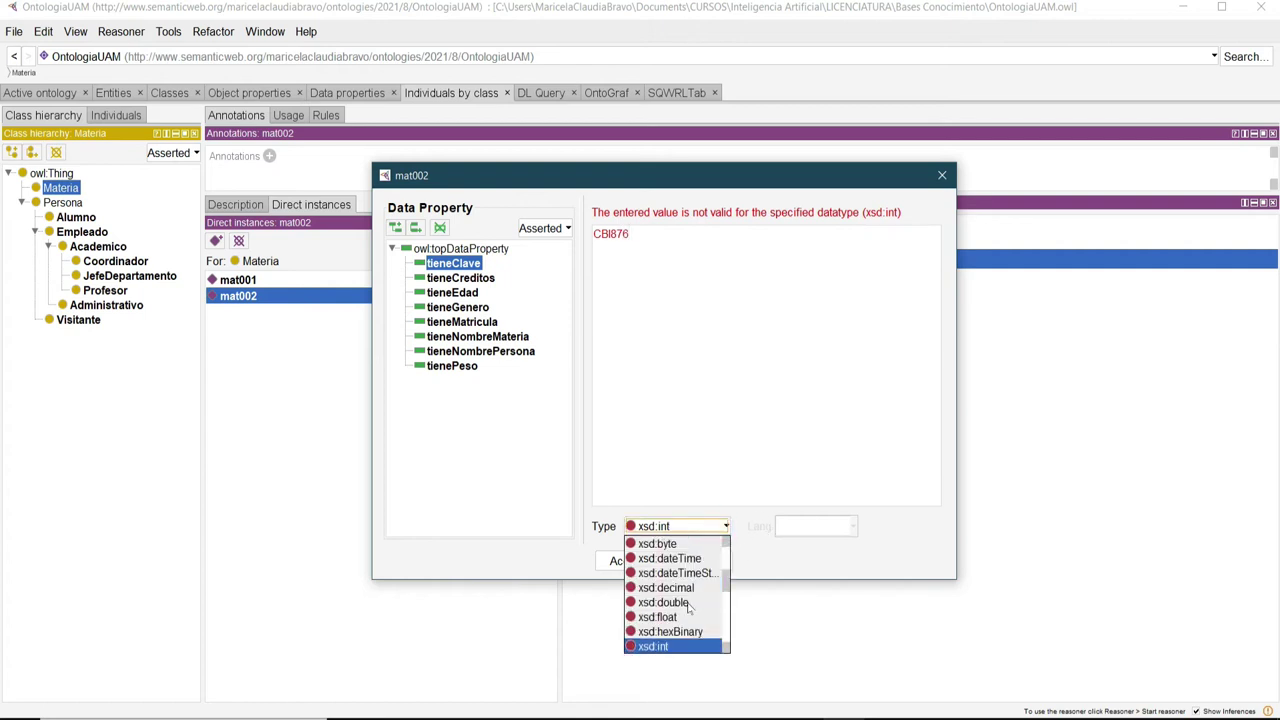
{"action": "scroll", "coordinate": [688, 607], "scroll_direction": "up", "scroll_amount": 3}
{"action": "scroll", "coordinate": [688, 607], "scroll_direction": "down", "scroll_amount": 3}
{"action": "scroll", "coordinate": [688, 607], "scroll_direction": "down", "scroll_amount": 6}
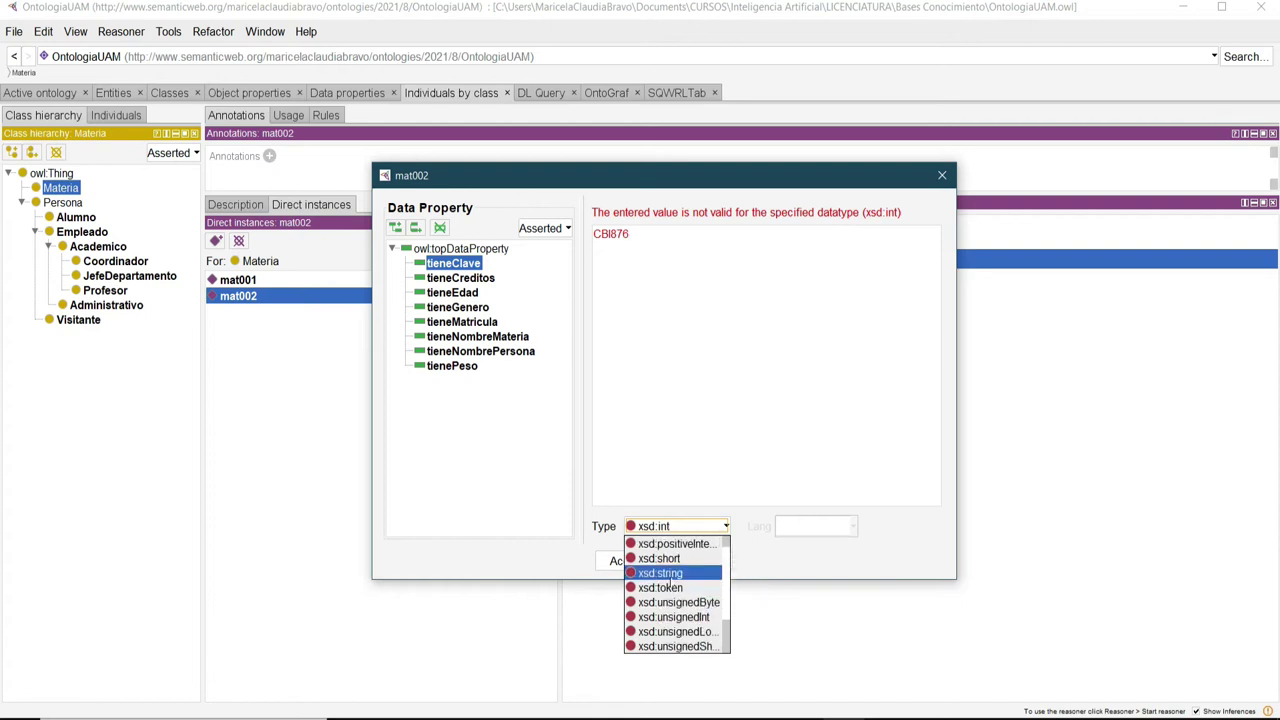
{"action": "left_click", "coordinate": [669, 576]}
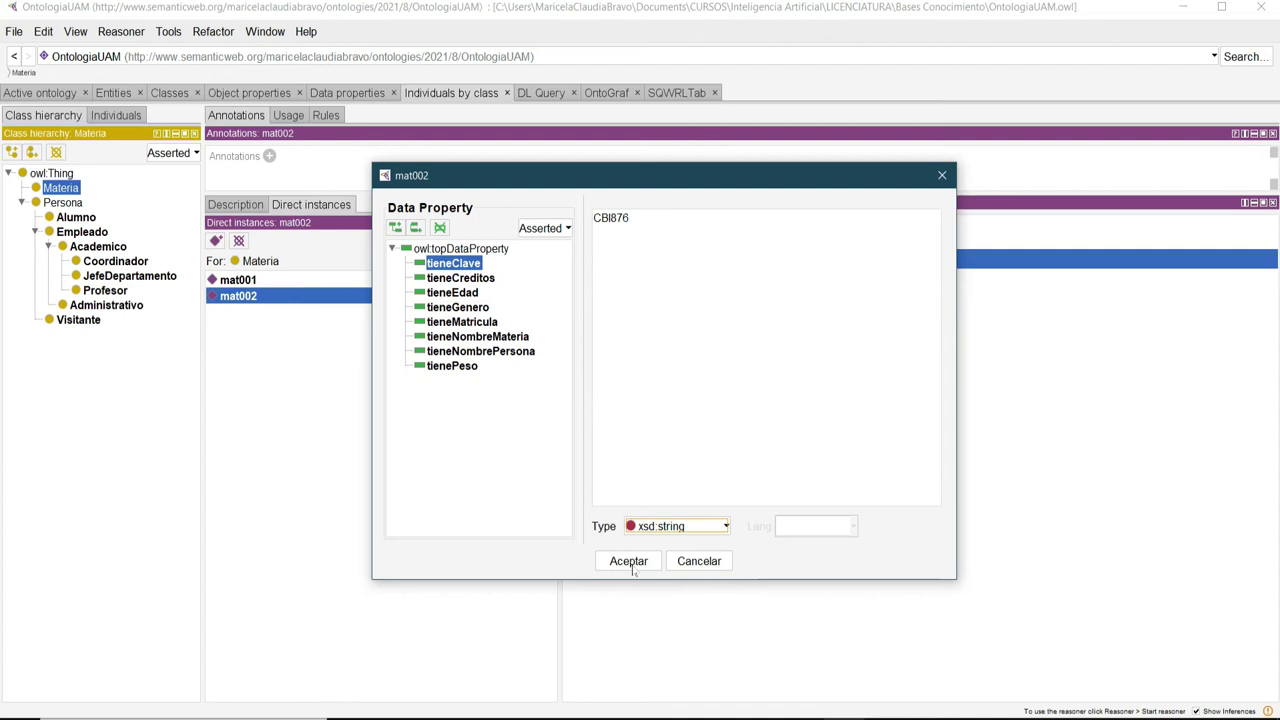
{"action": "left_click", "coordinate": [630, 562]}
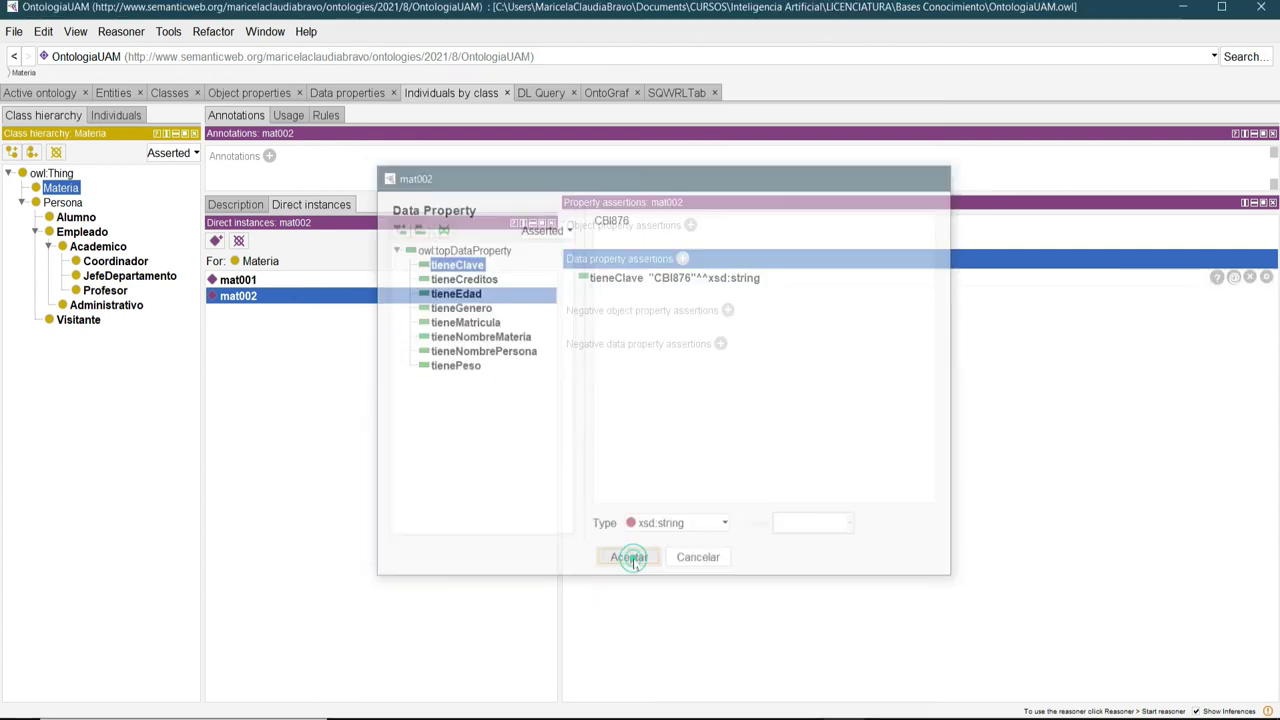
Add tieneNombreMateria "Variable Compleja" to mat002.
{"action": "left_click", "coordinate": [683, 259]}
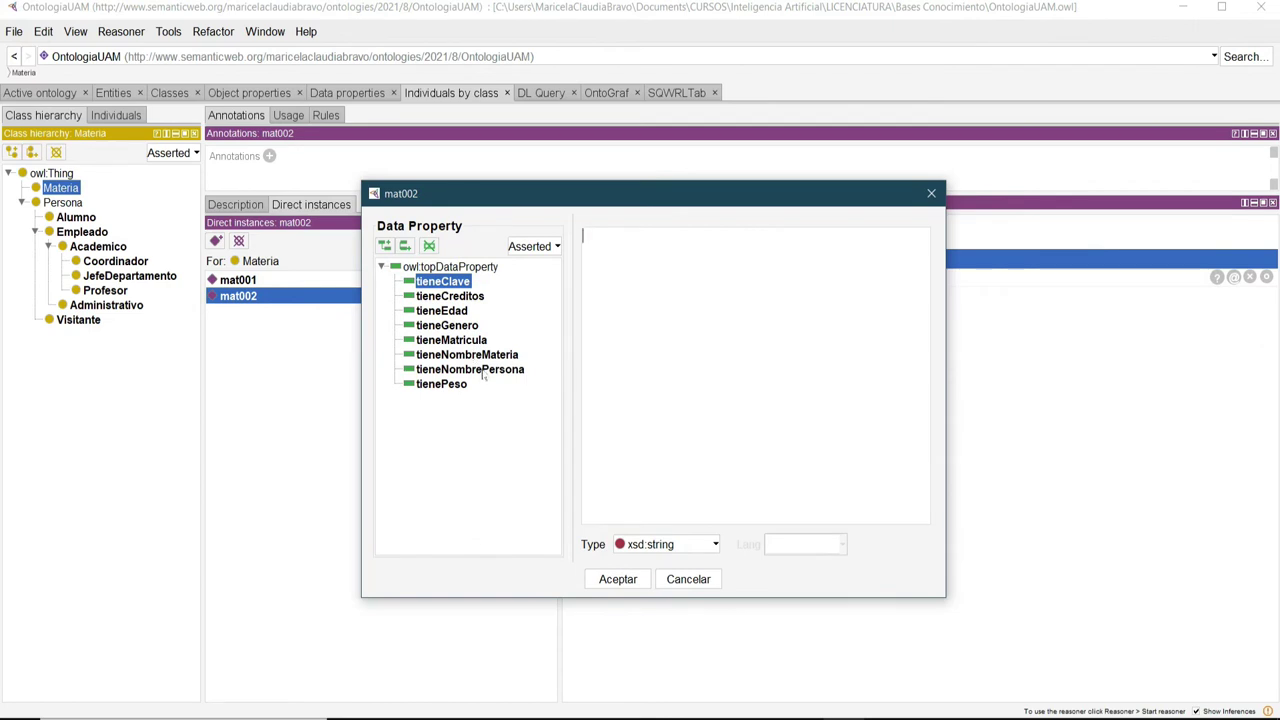
{"action": "left_click", "coordinate": [478, 354]}
{"action": "left_click", "coordinate": [692, 295]}
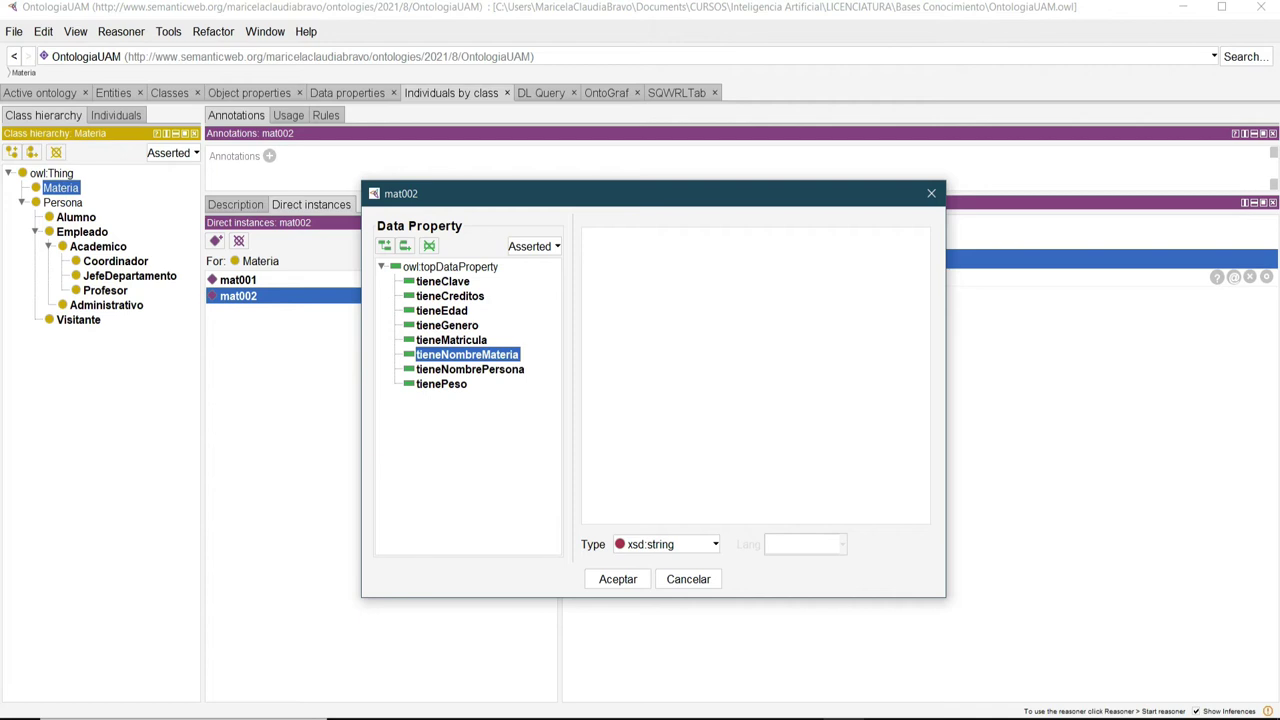
{"action": "type", "text": "Variable Compleja"}
{"action": "left_click", "coordinate": [628, 585]}
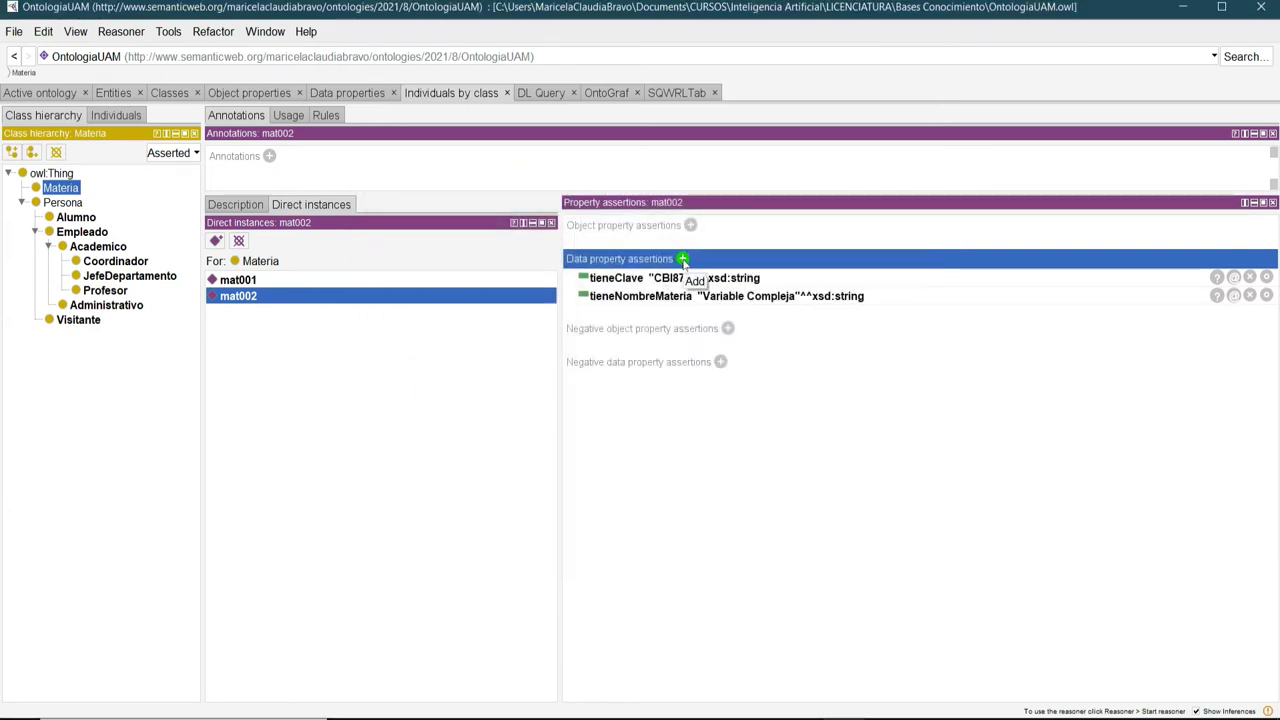
Add tieneCreditos 9 as xsd:int to mat002.
{"action": "left_click", "coordinate": [683, 259]}
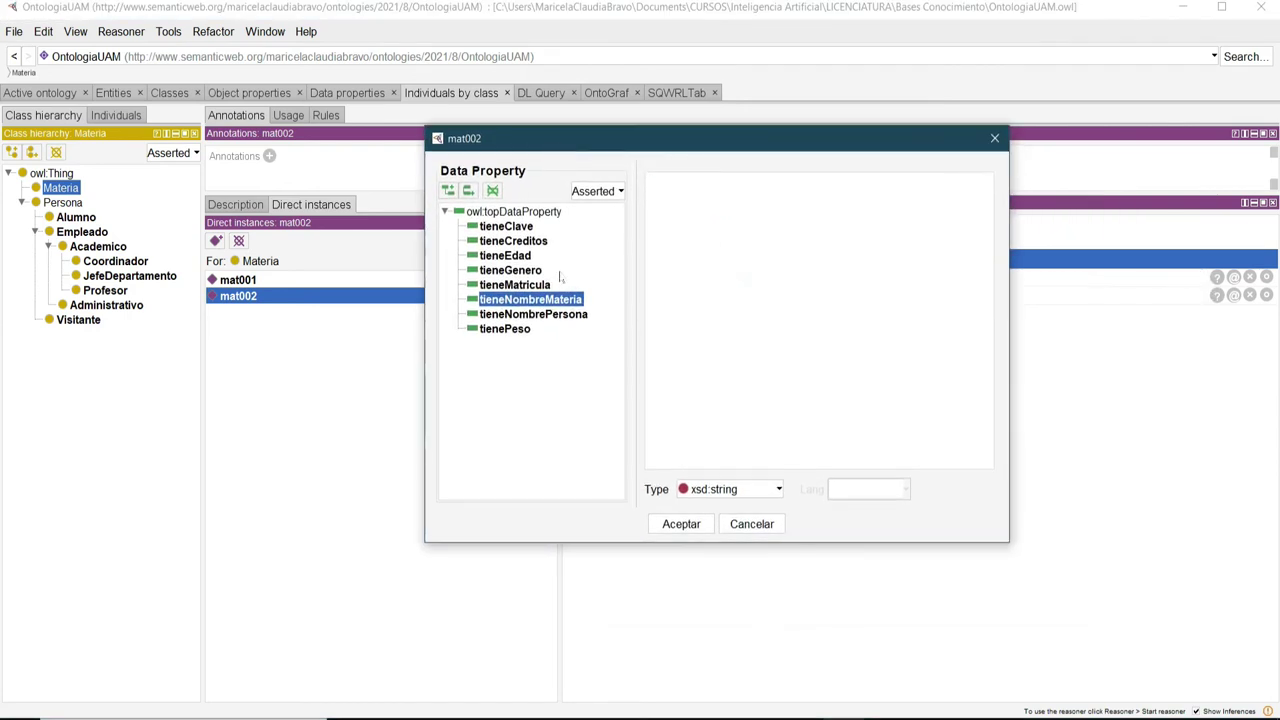
{"action": "left_click", "coordinate": [505, 245]}
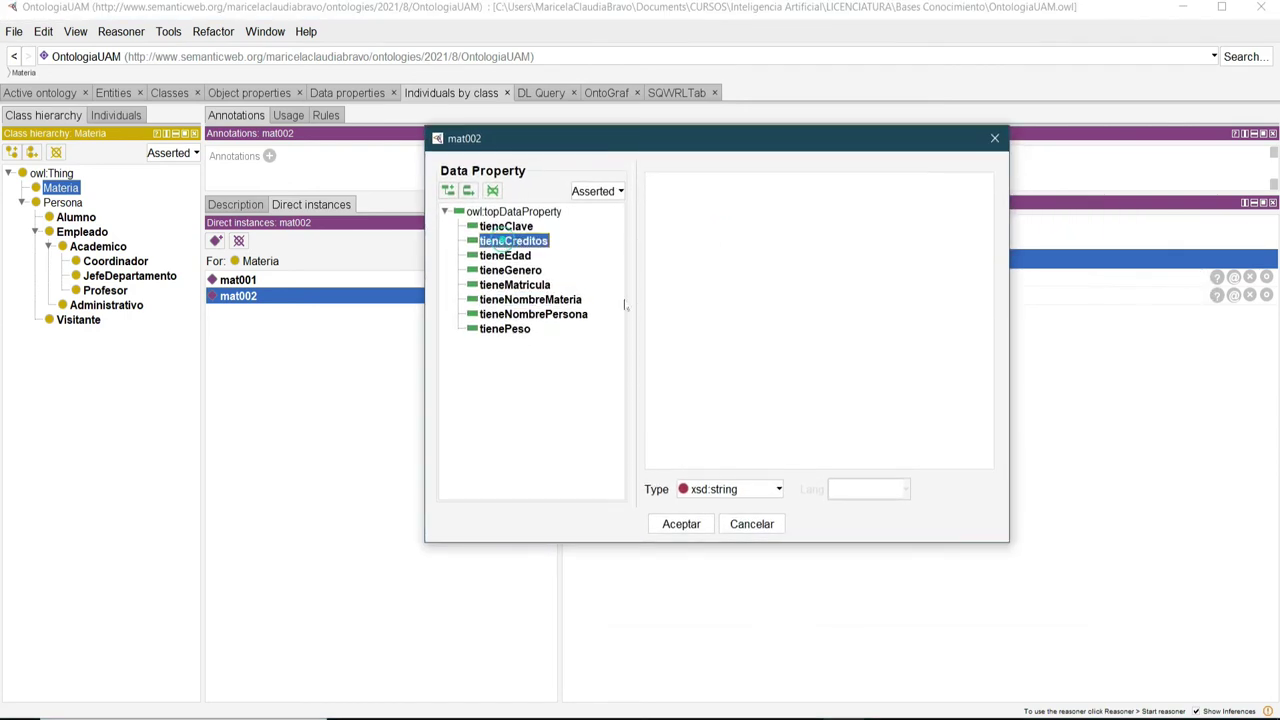
{"action": "left_click", "coordinate": [741, 490]}
{"action": "scroll", "coordinate": [728, 565], "scroll_direction": "down", "scroll_amount": 3}
{"action": "scroll", "coordinate": [727, 570], "scroll_direction": "up", "scroll_amount": 2}
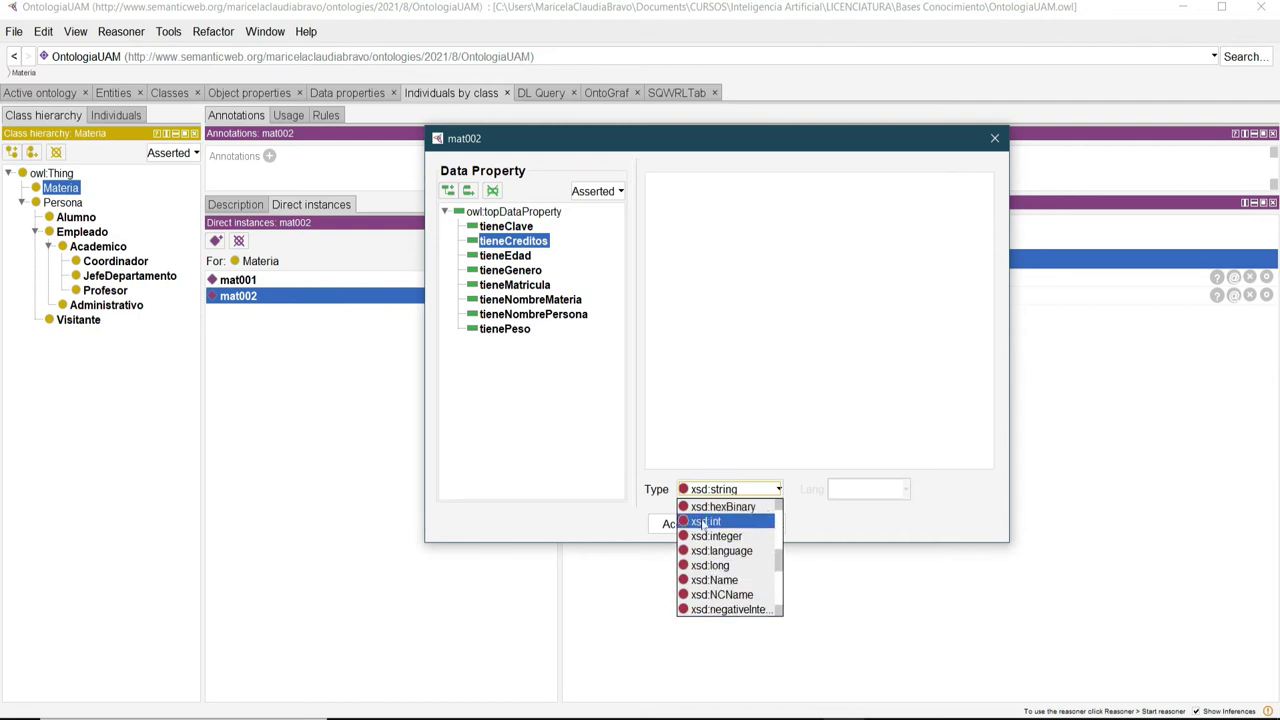
{"action": "left_click", "coordinate": [705, 522]}
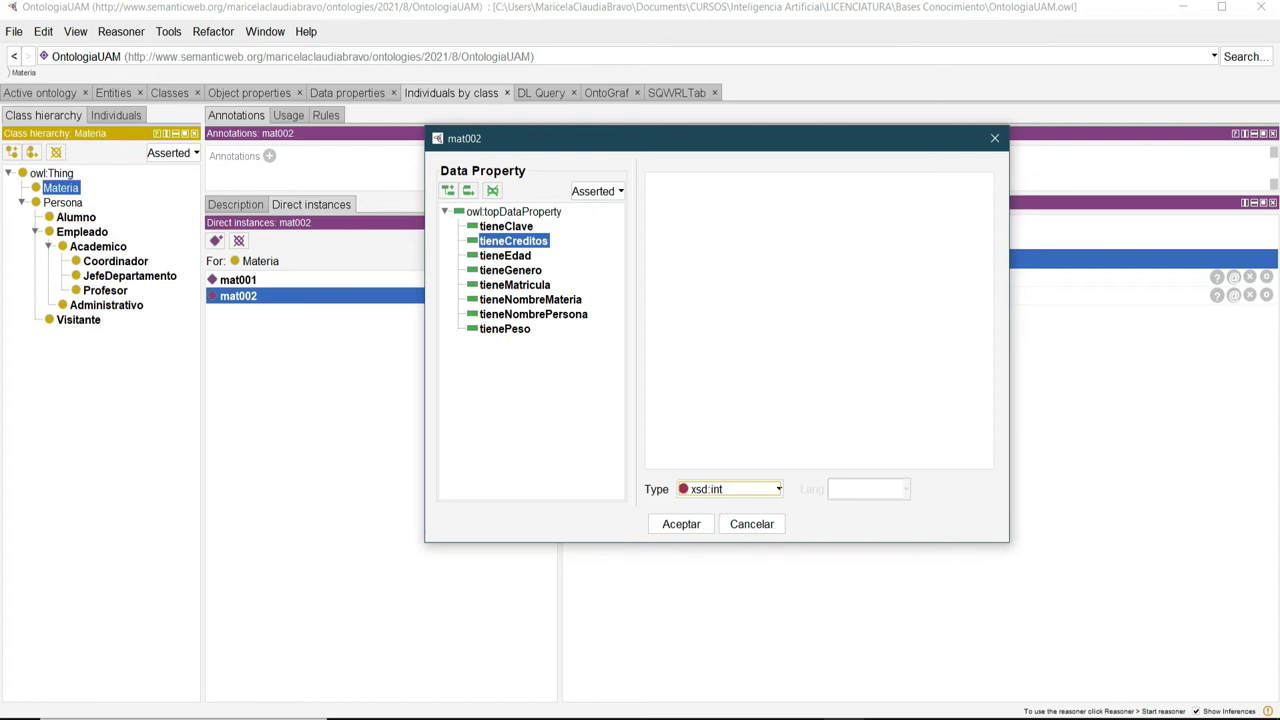
{"action": "left_click", "coordinate": [682, 524]}
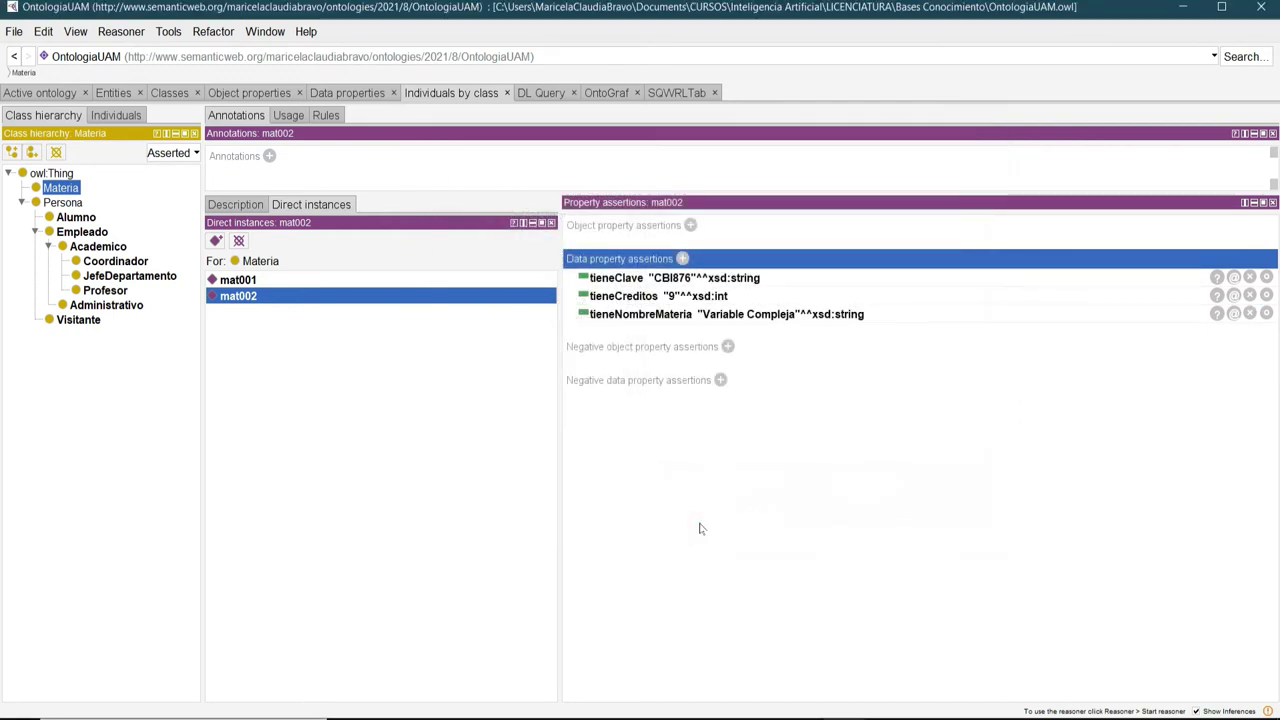
Create a new Materia individual named mat003.
{"action": "left_click", "coordinate": [215, 242]}
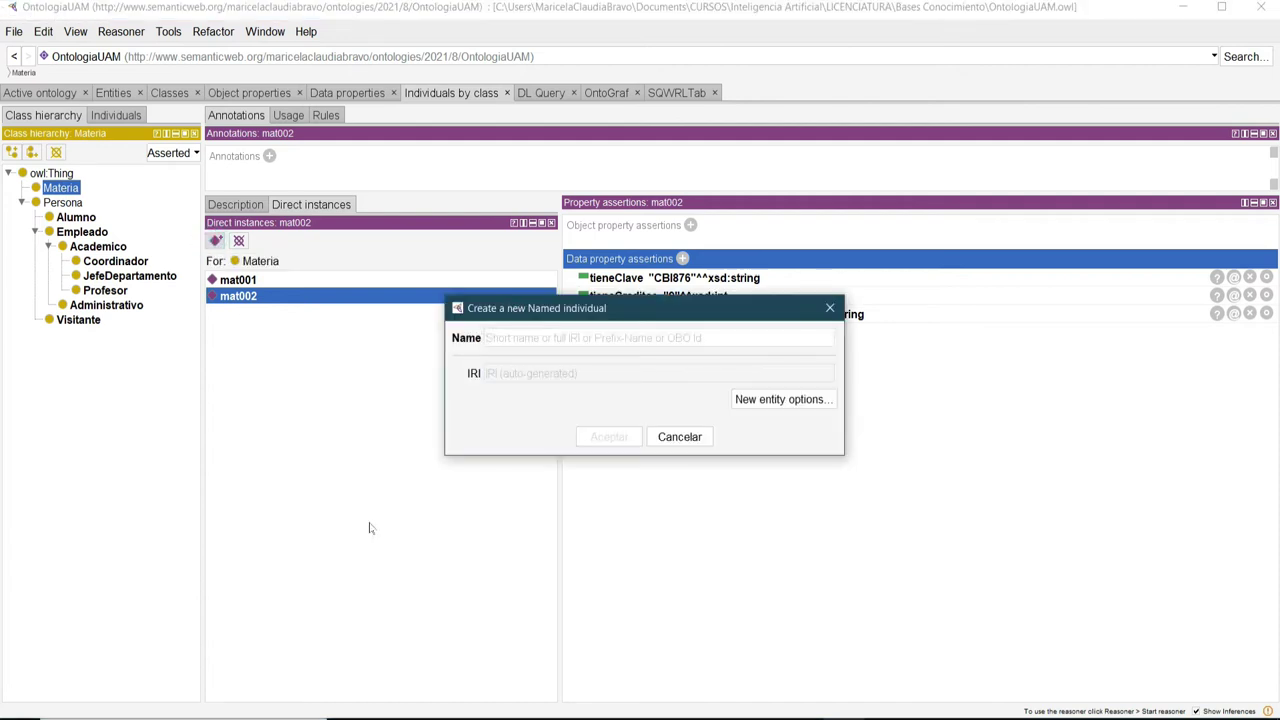
{"action": "type", "text": "mat003"}
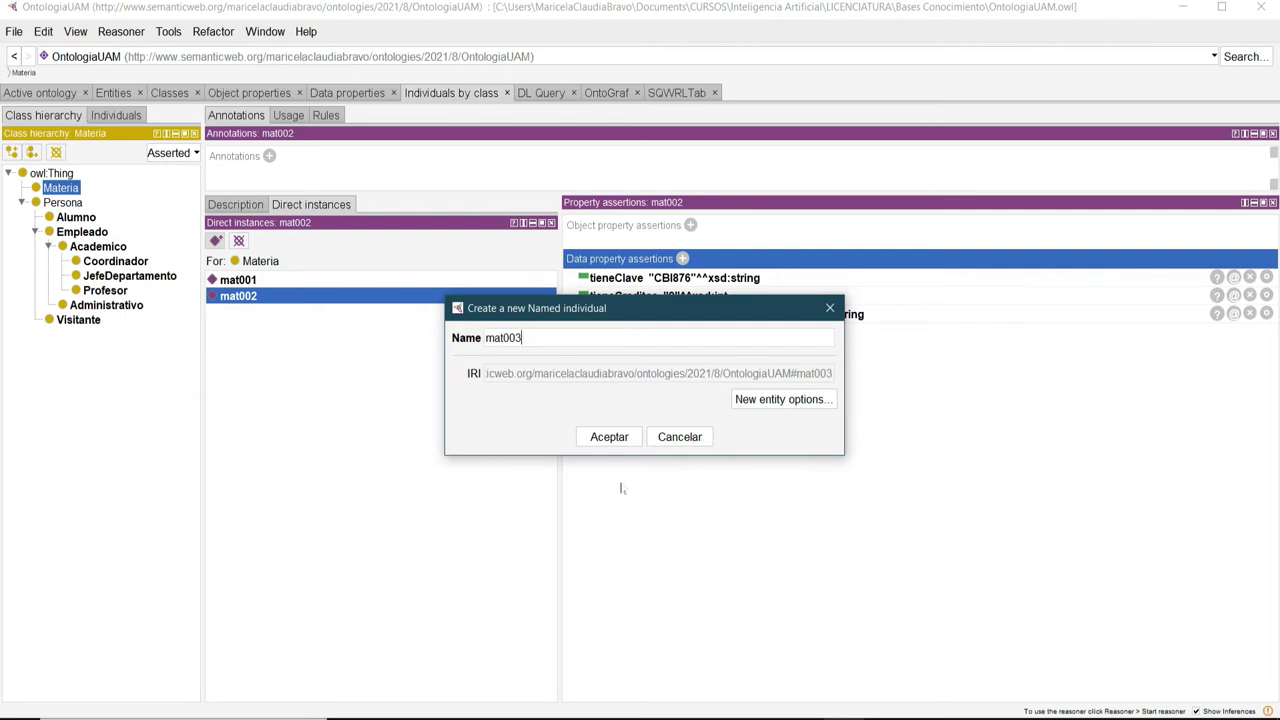
{"action": "left_click", "coordinate": [624, 440]}
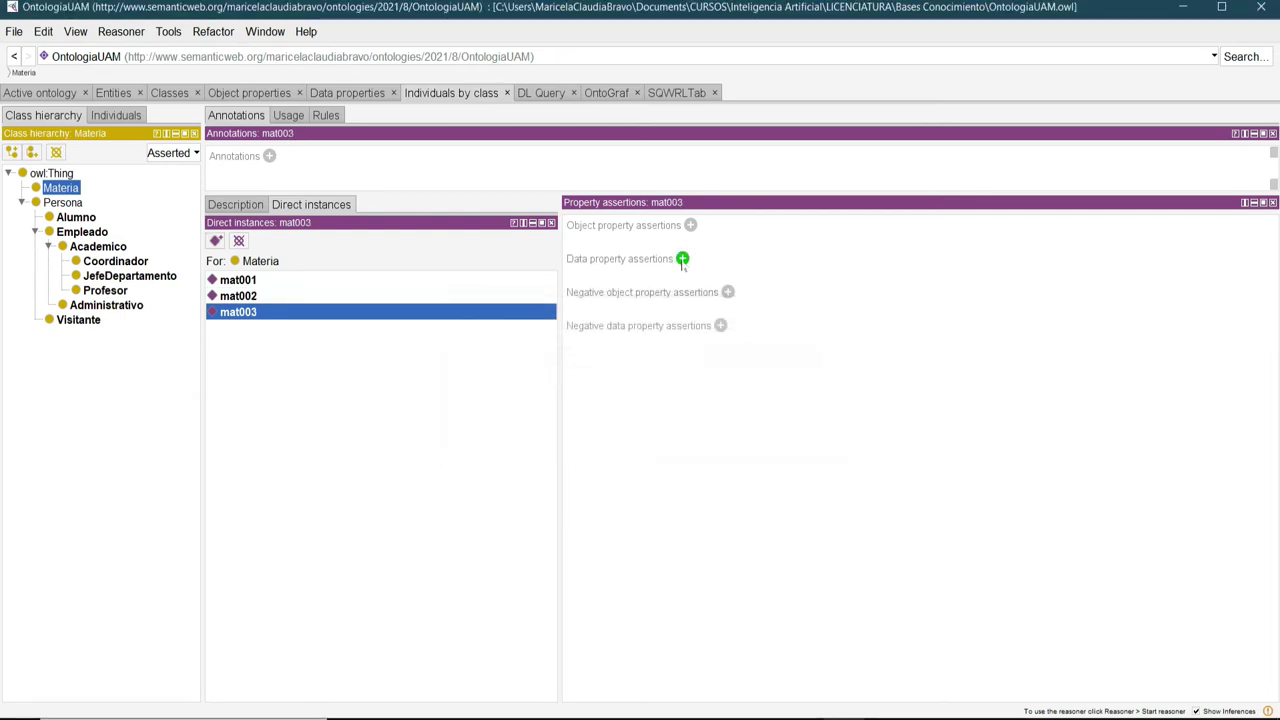
Assert tieneClave "CBI023" as xsd:string on mat003.
{"action": "left_click", "coordinate": [682, 258]}
{"action": "left_click_drag", "start_coordinate": [788, 257], "coordinate": [546, 196]}
{"action": "left_click", "coordinate": [465, 279]}
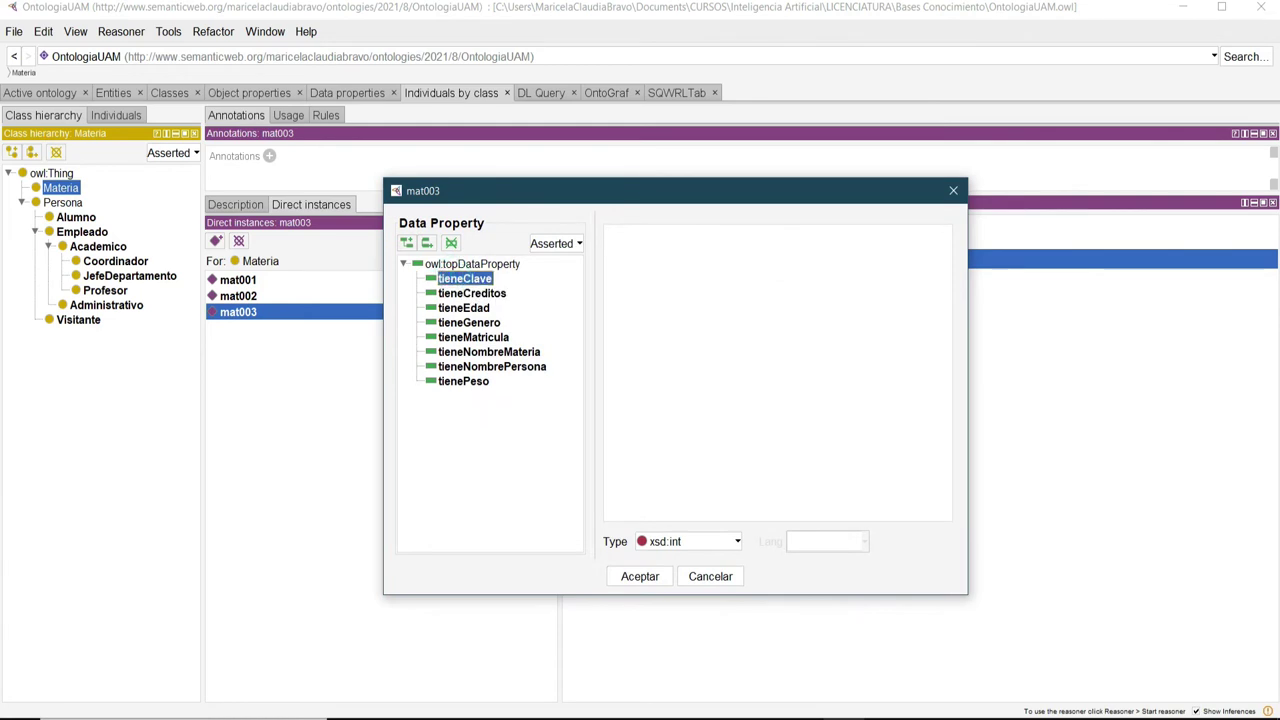
{"action": "left_click", "coordinate": [710, 542]}
{"action": "scroll", "coordinate": [708, 637], "scroll_direction": "up", "scroll_amount": 2}
{"action": "scroll", "coordinate": [707, 637], "scroll_direction": "up", "scroll_amount": 3}
{"action": "scroll", "coordinate": [707, 637], "scroll_direction": "down", "scroll_amount": 5}
{"action": "scroll", "coordinate": [707, 637], "scroll_direction": "down", "scroll_amount": 2}
{"action": "left_click", "coordinate": [690, 662]}
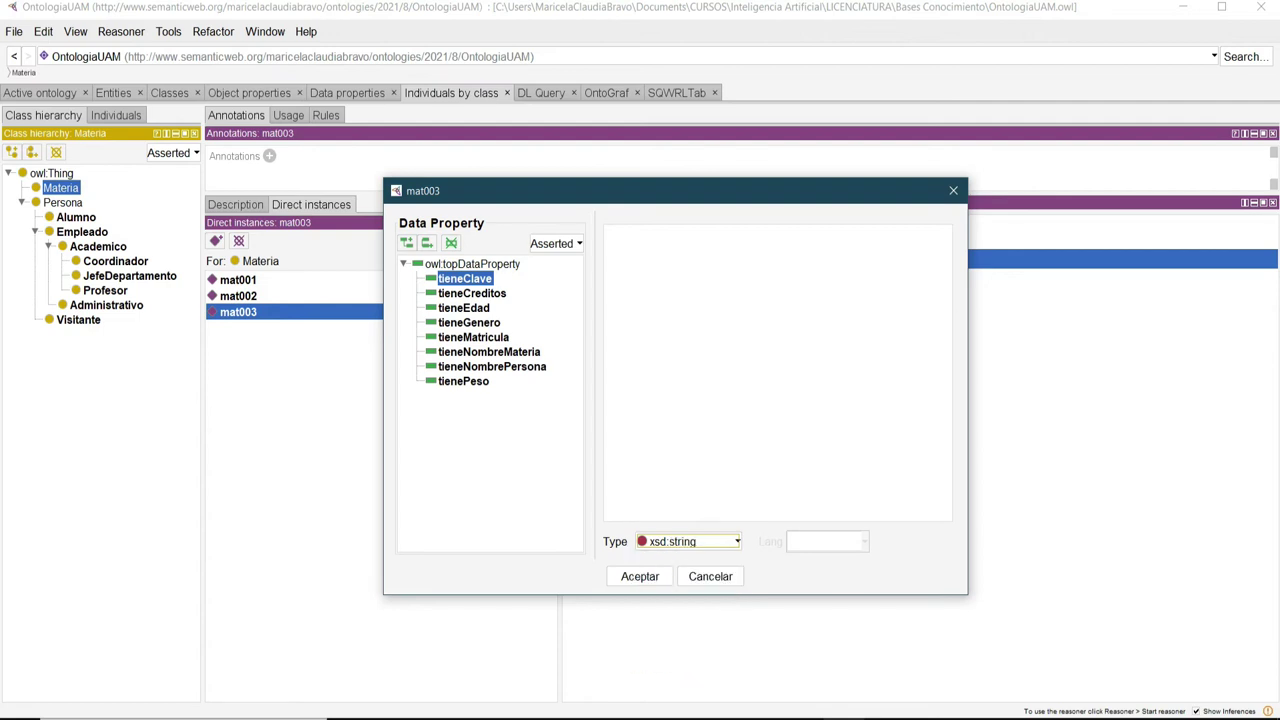
{"action": "type", "text": "BI"}
{"action": "type", "text": "023"}
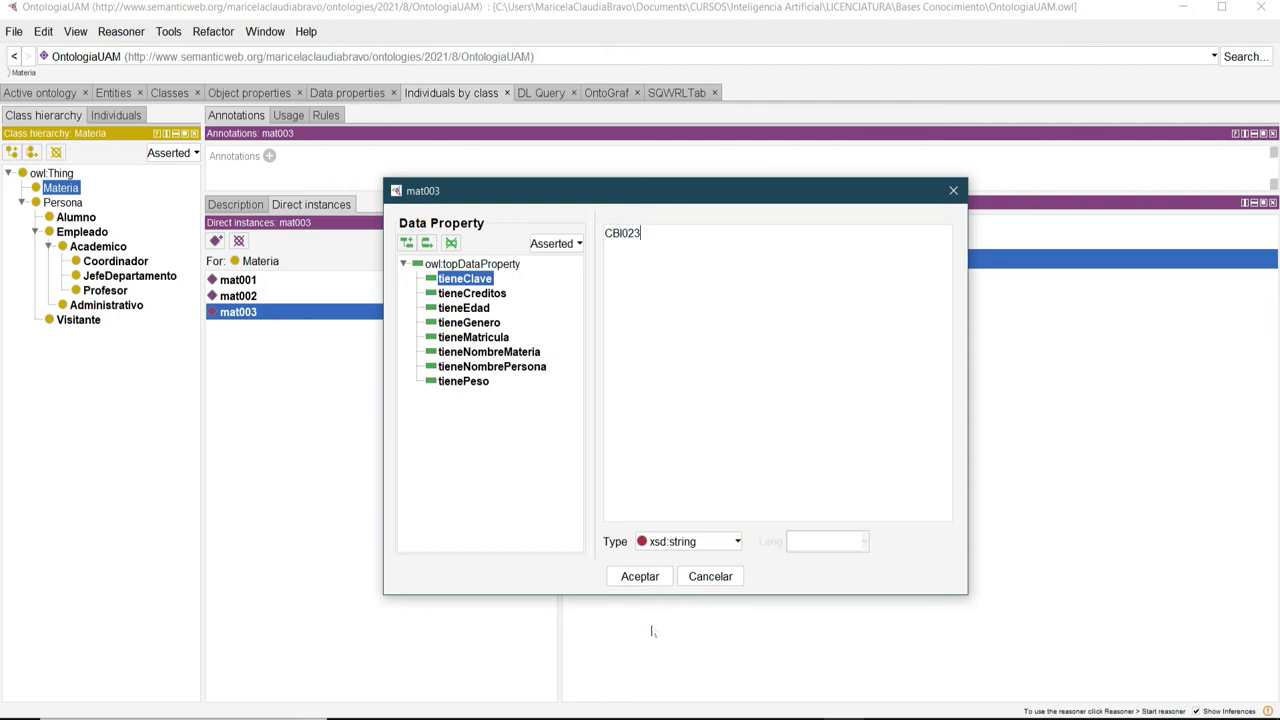
{"action": "left_click", "coordinate": [660, 582]}
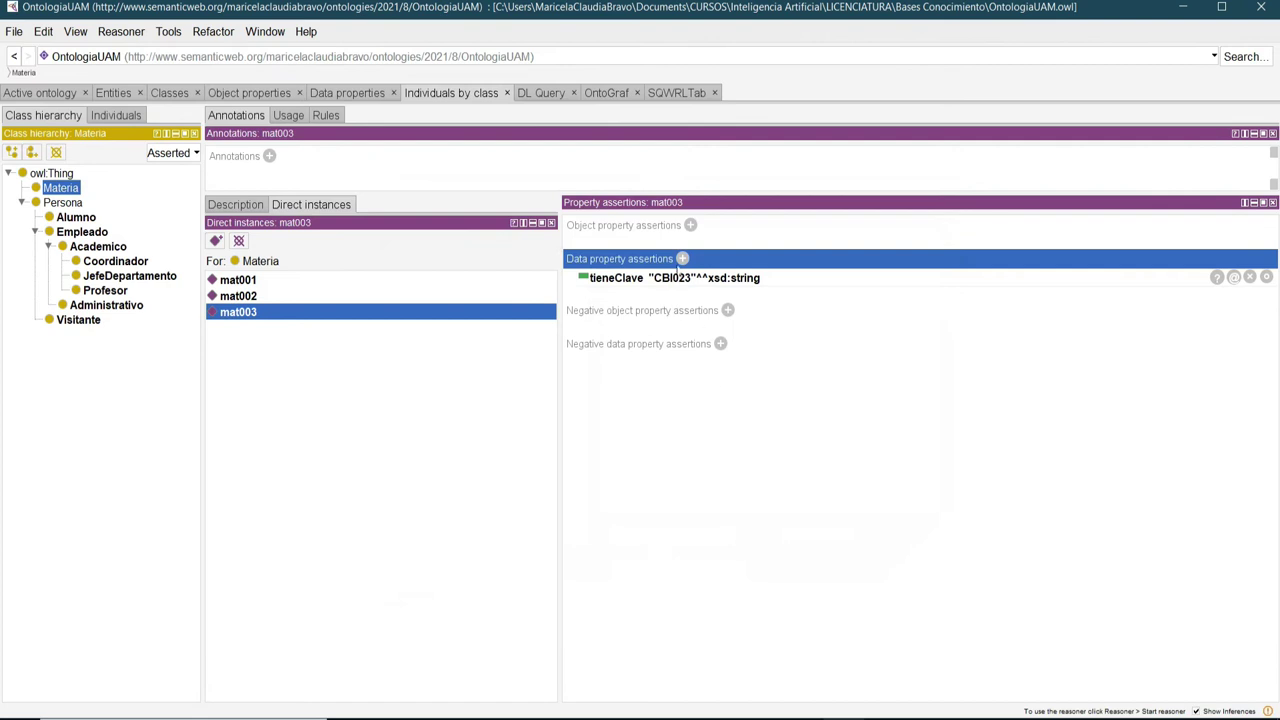
Add tieneNombreMateria "Programacion Estructurada" to mat003.
{"action": "left_click", "coordinate": [682, 258]}
{"action": "left_click_drag", "start_coordinate": [757, 263], "coordinate": [529, 173]}
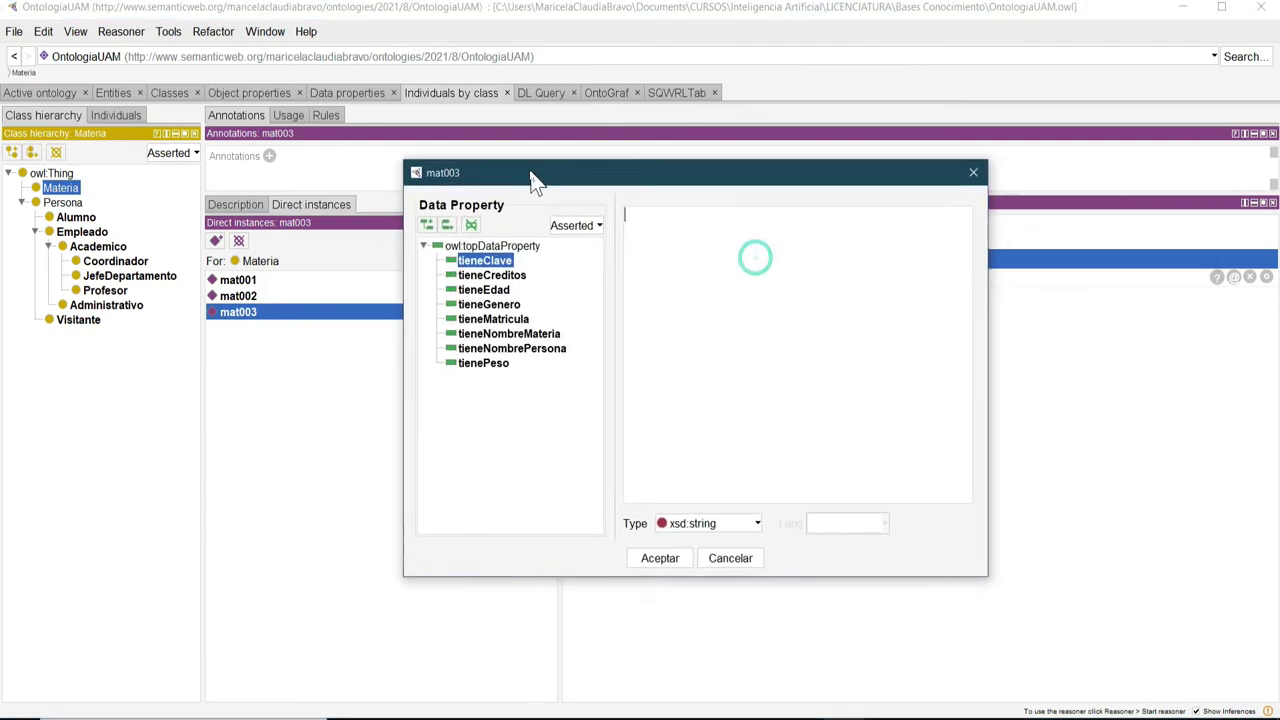
{"action": "left_click", "coordinate": [505, 332]}
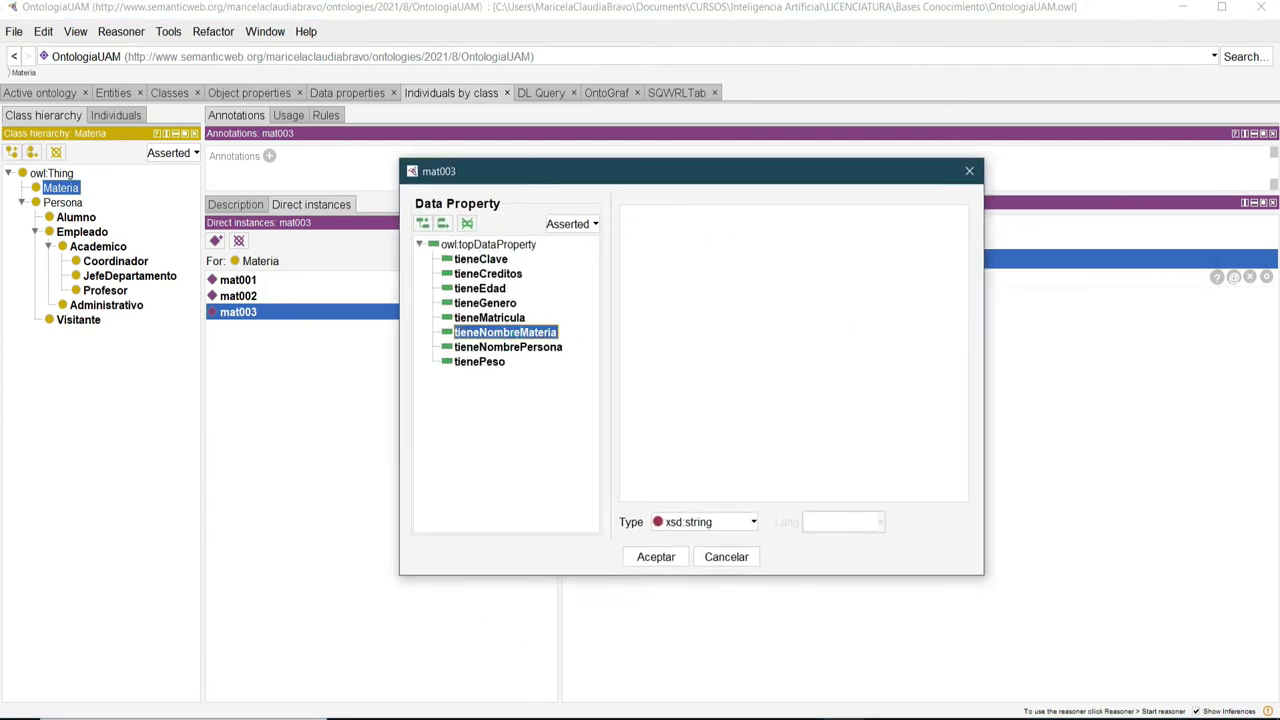
{"action": "left_click", "coordinate": [759, 261]}
{"action": "type", "text": "Programaci"}
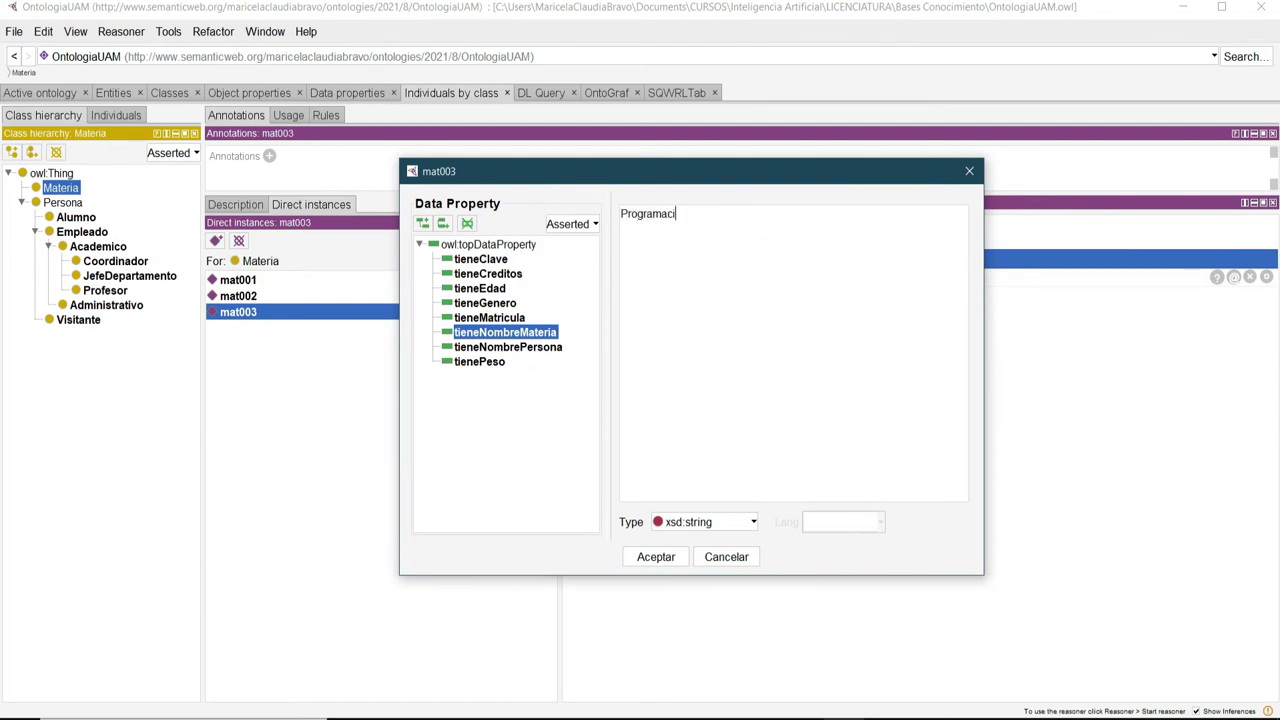
{"action": "type", "text": "on Estructurada"}
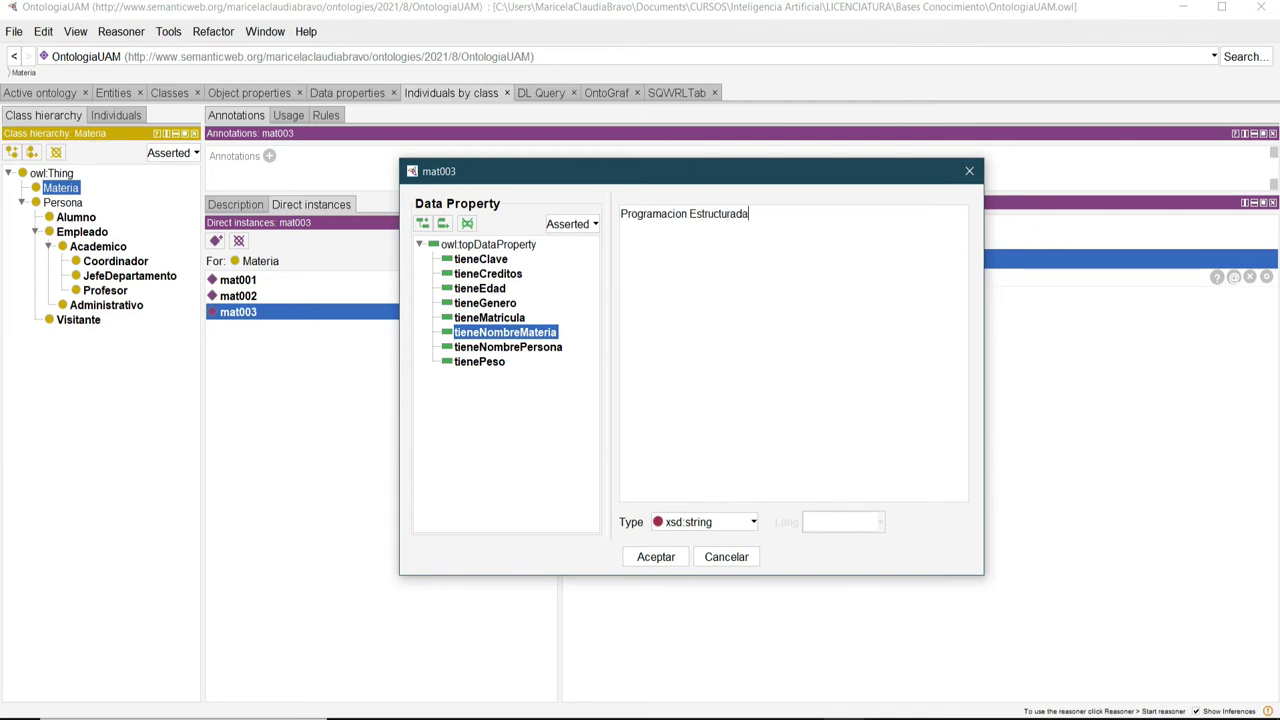
{"action": "left_click", "coordinate": [656, 557]}
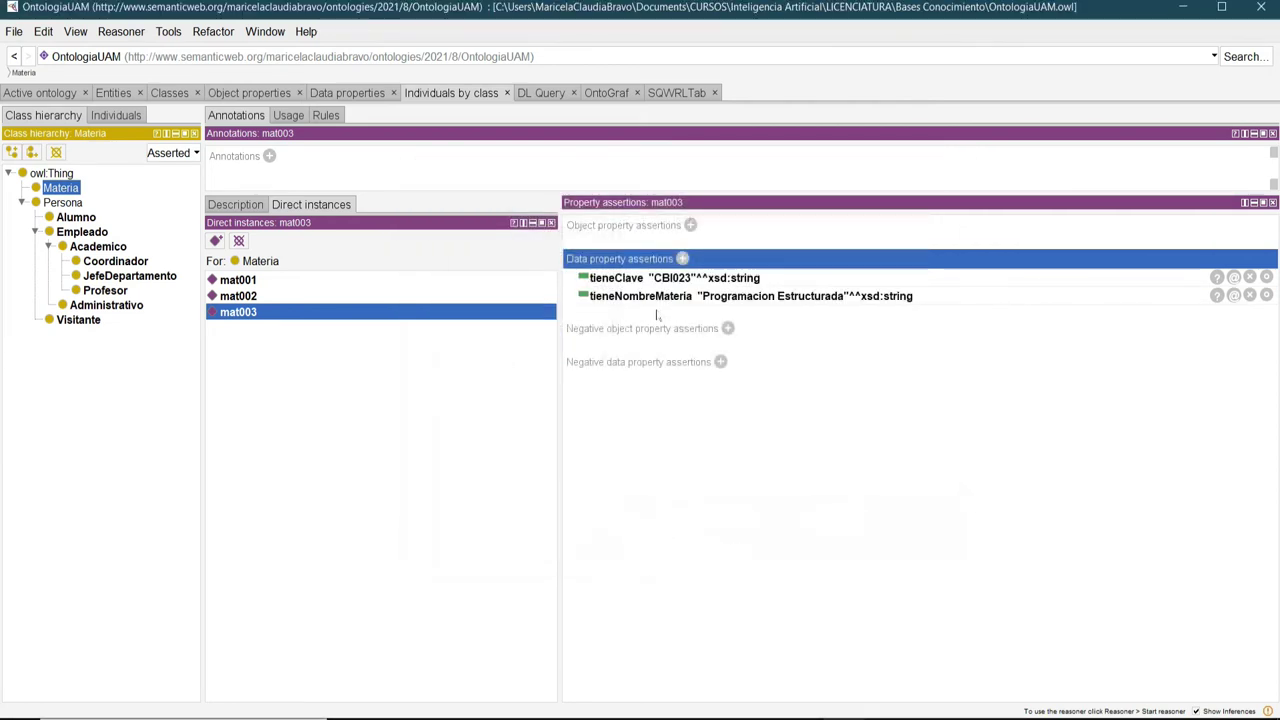
Add tieneCreditos 9 as xsd:int to mat003.
{"action": "left_click", "coordinate": [683, 259]}
{"action": "left_click_drag", "start_coordinate": [794, 256], "coordinate": [586, 191]}
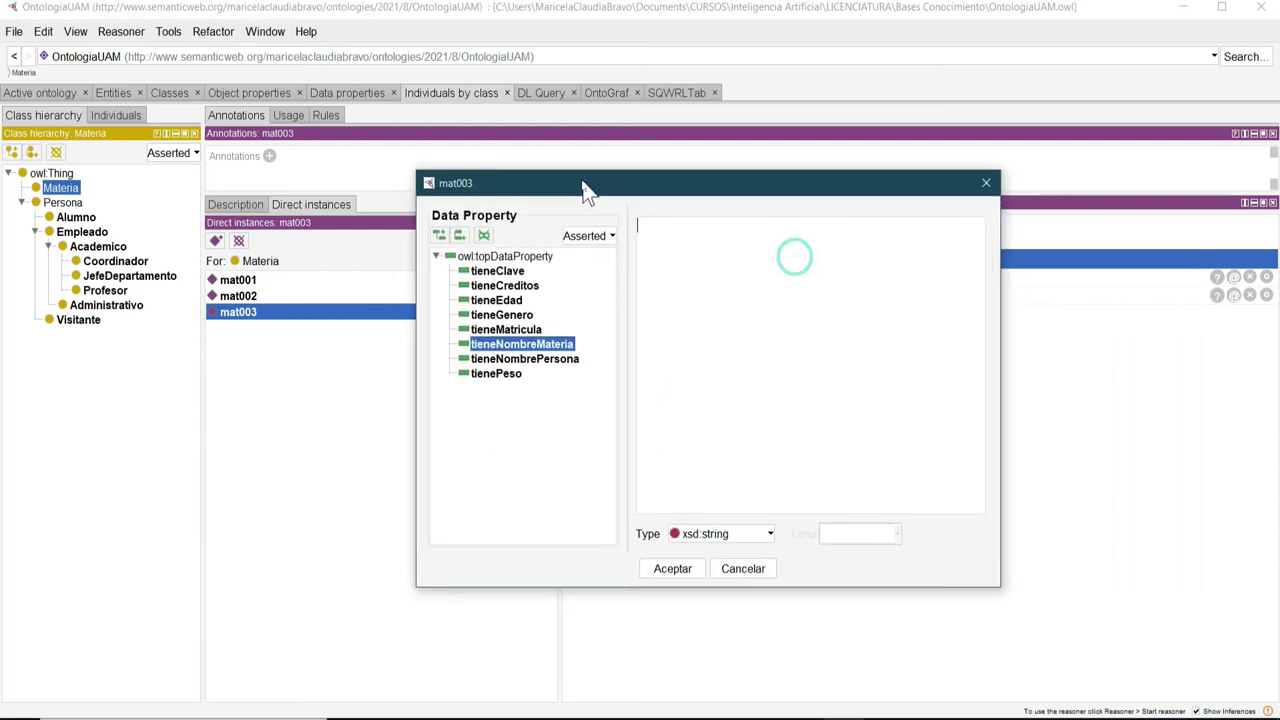
{"action": "left_click", "coordinate": [500, 285]}
{"action": "left_click", "coordinate": [767, 533]}
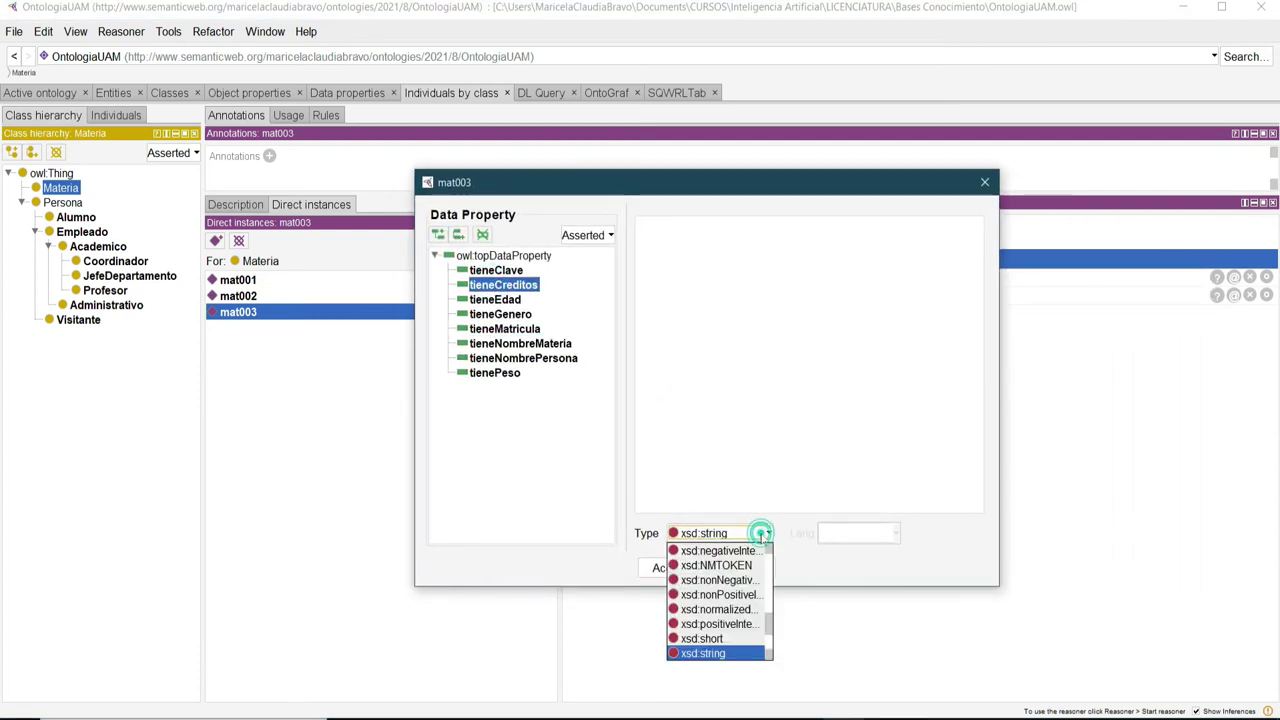
{"action": "scroll", "coordinate": [712, 640], "scroll_direction": "up", "scroll_amount": 4}
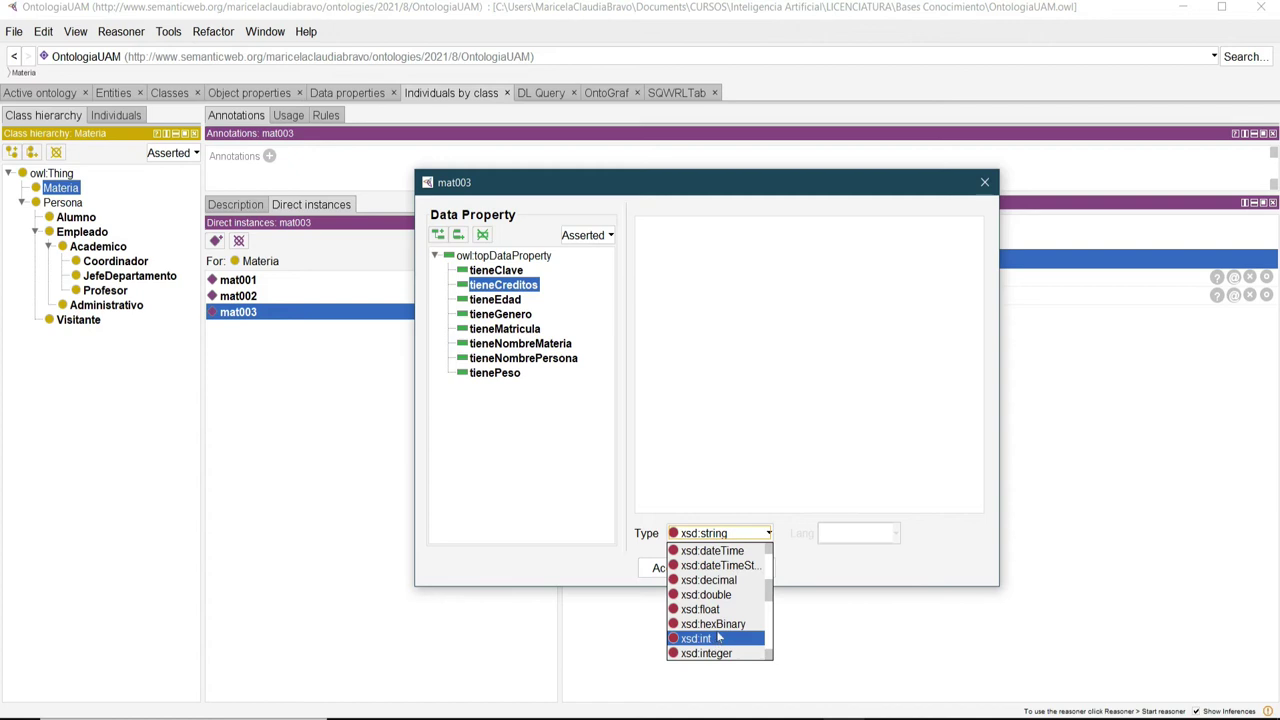
{"action": "left_click", "coordinate": [712, 638]}
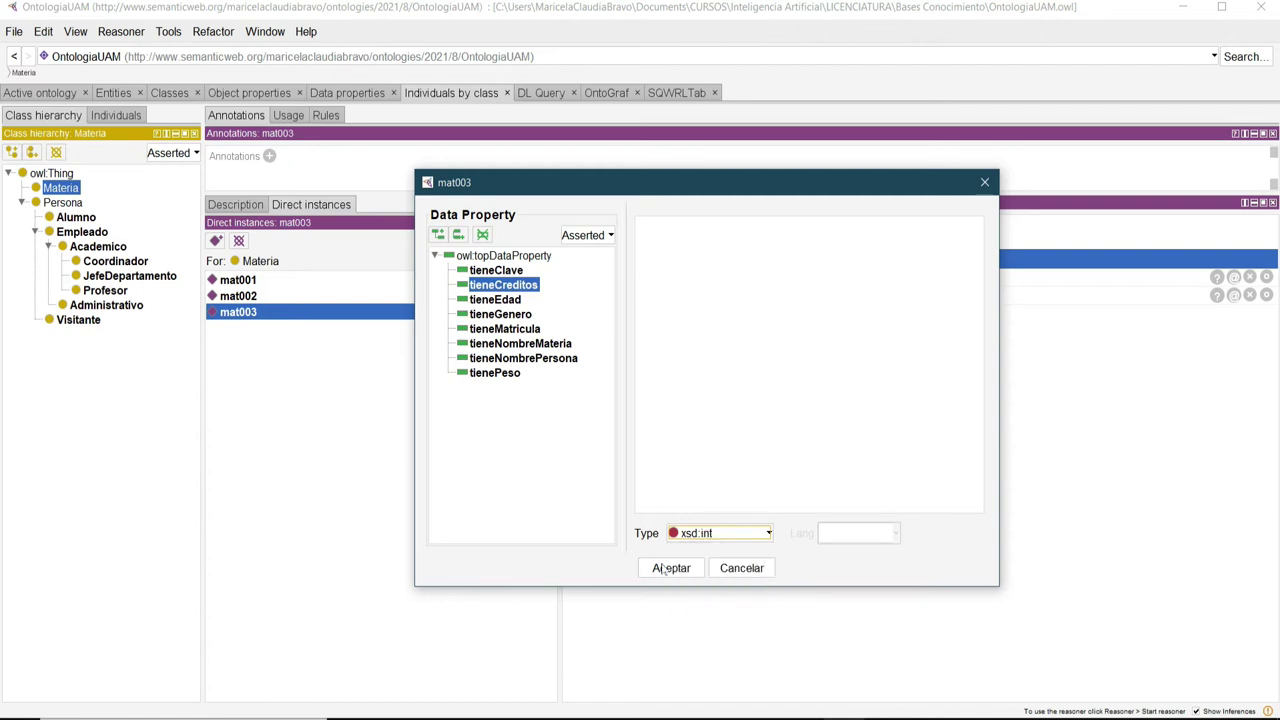
{"action": "left_click", "coordinate": [760, 337]}
{"action": "type", "text": "9"}
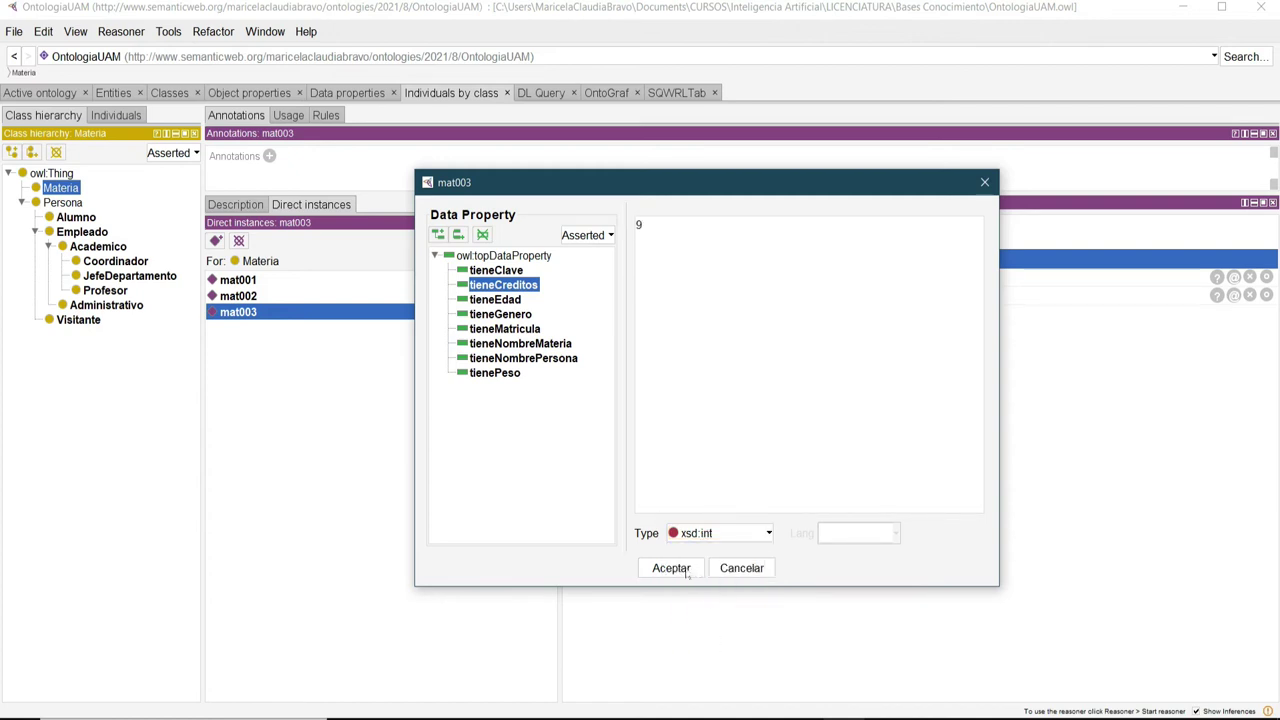
{"action": "left_click", "coordinate": [671, 568]}
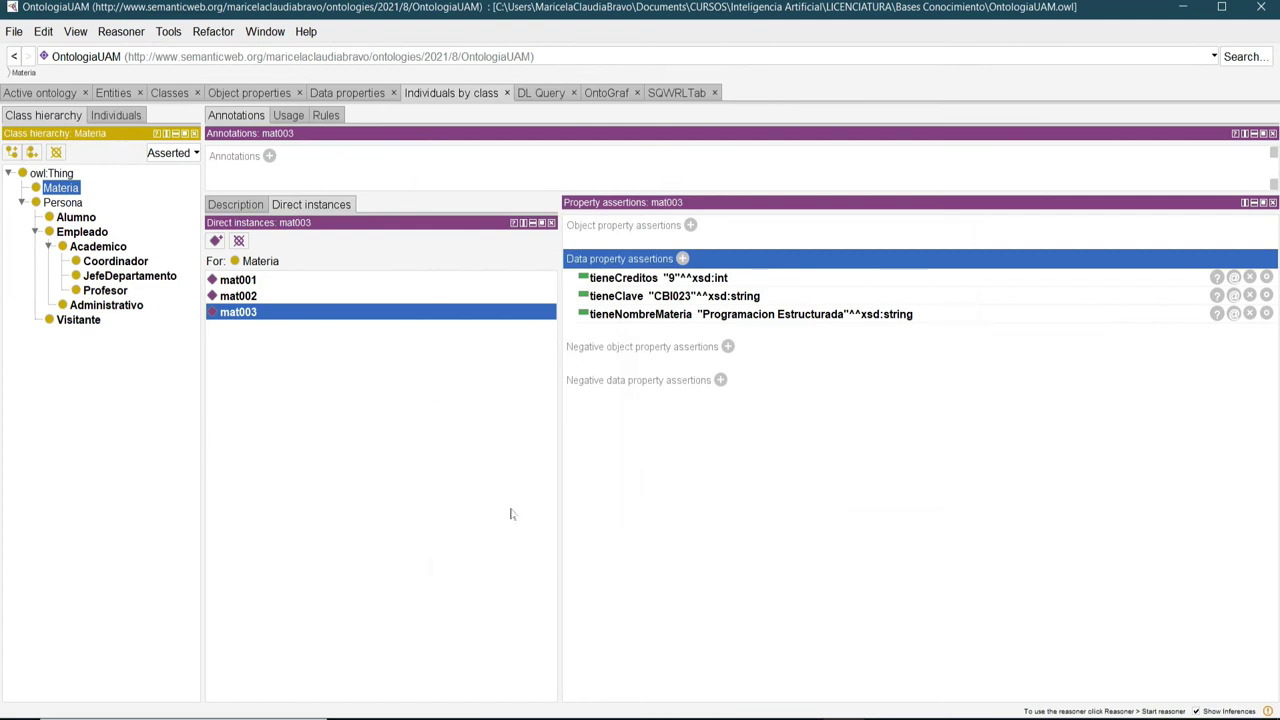
Review the assertions of mat001–mat003 and of Profesor individuals prof001–prof003.
{"action": "left_click", "coordinate": [252, 296]}
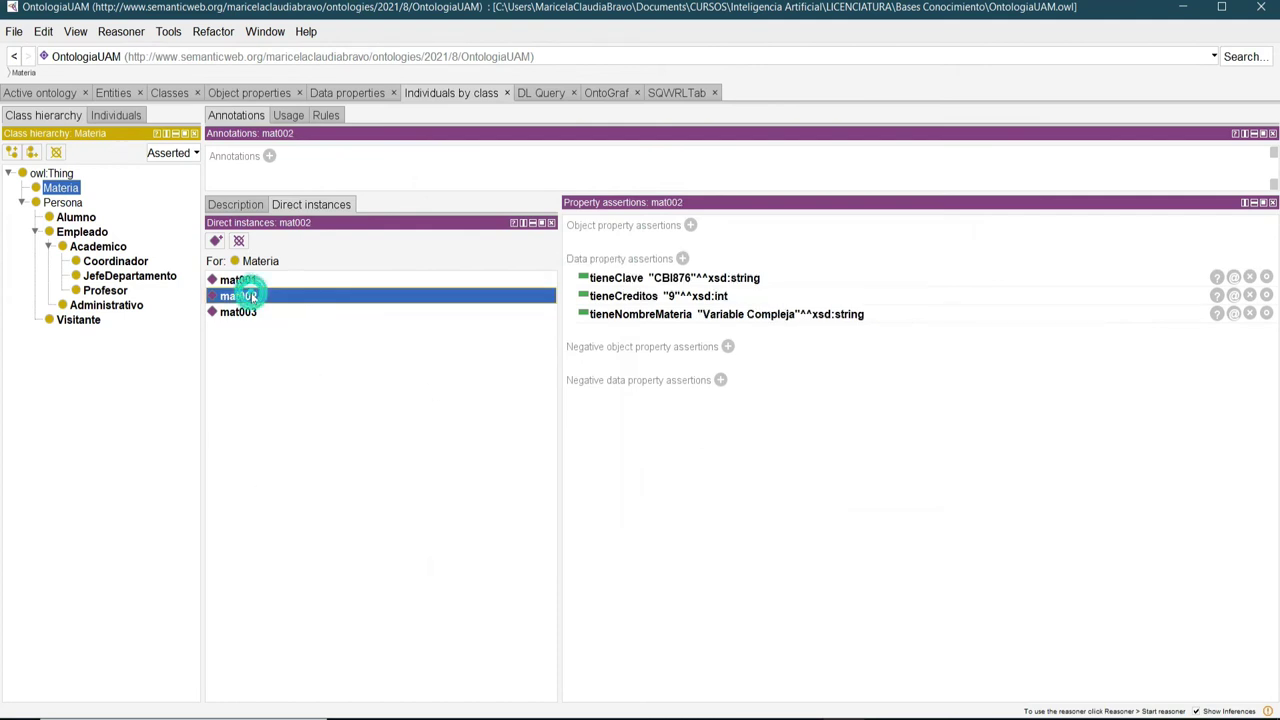
{"action": "left_click", "coordinate": [251, 281]}
{"action": "left_click", "coordinate": [237, 298]}
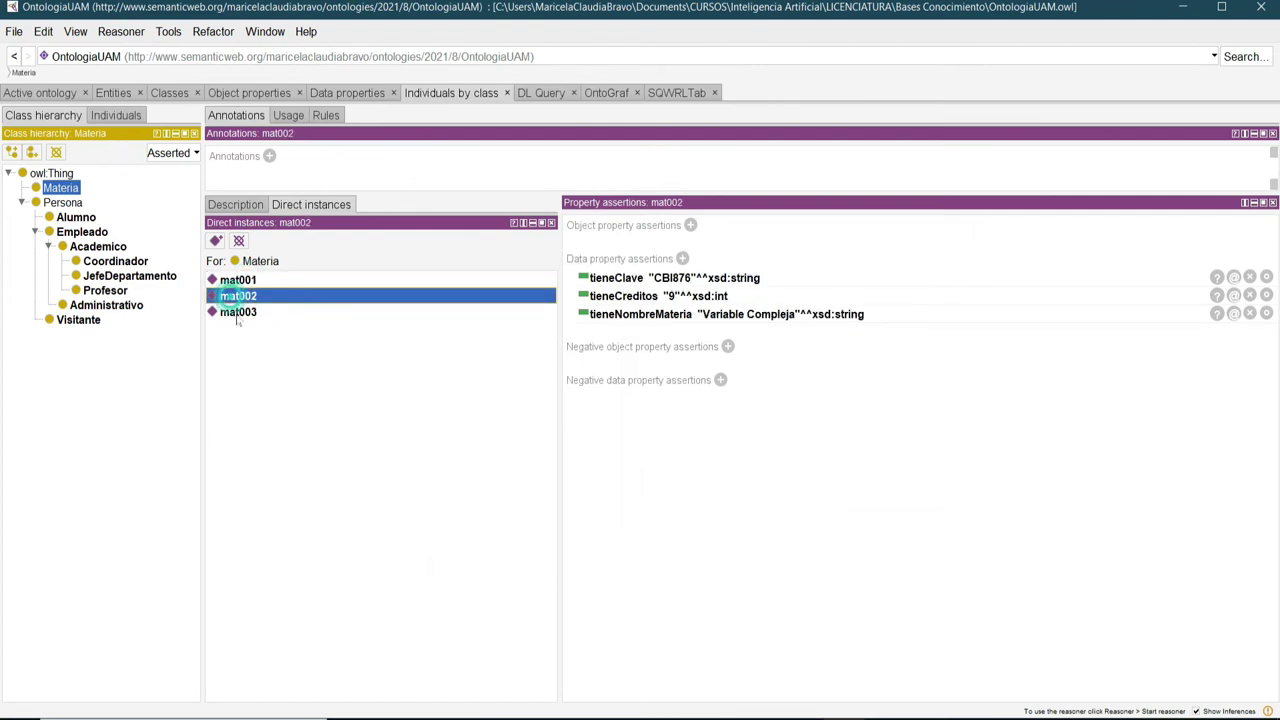
{"action": "left_click", "coordinate": [237, 313]}
{"action": "left_click", "coordinate": [237, 297]}
{"action": "left_click", "coordinate": [237, 280]}
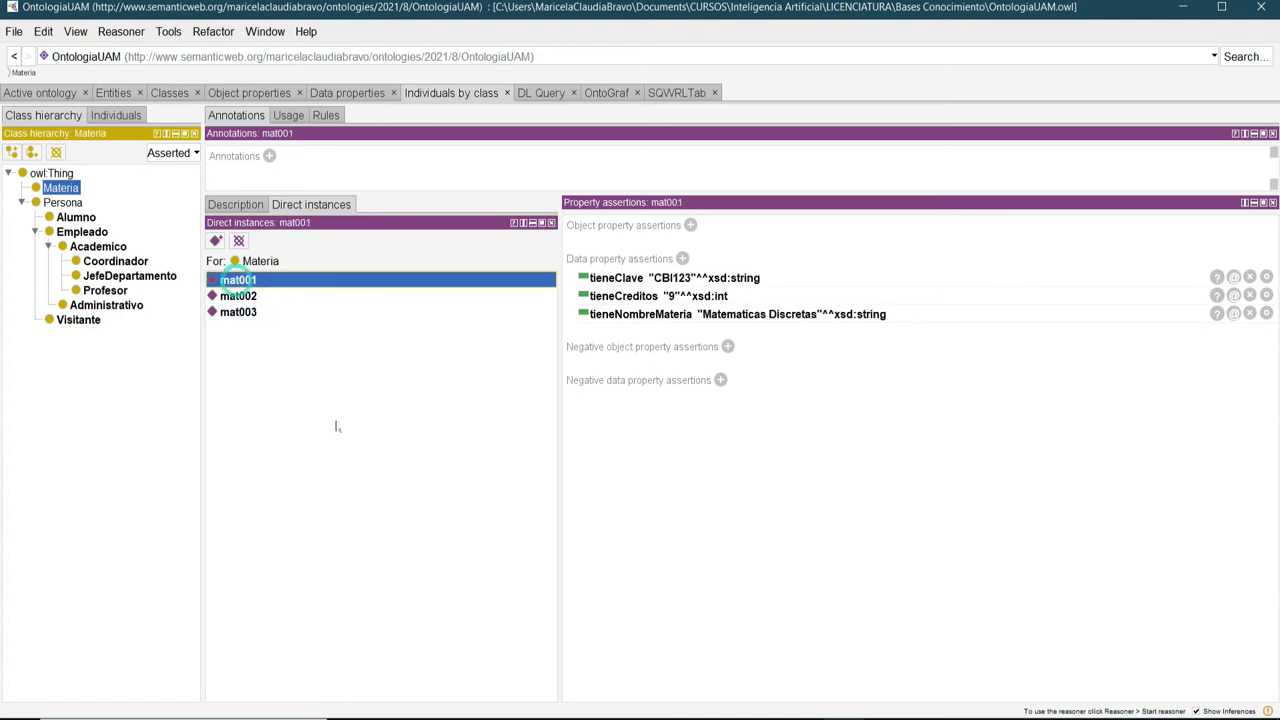
{"action": "left_click", "coordinate": [105, 290]}
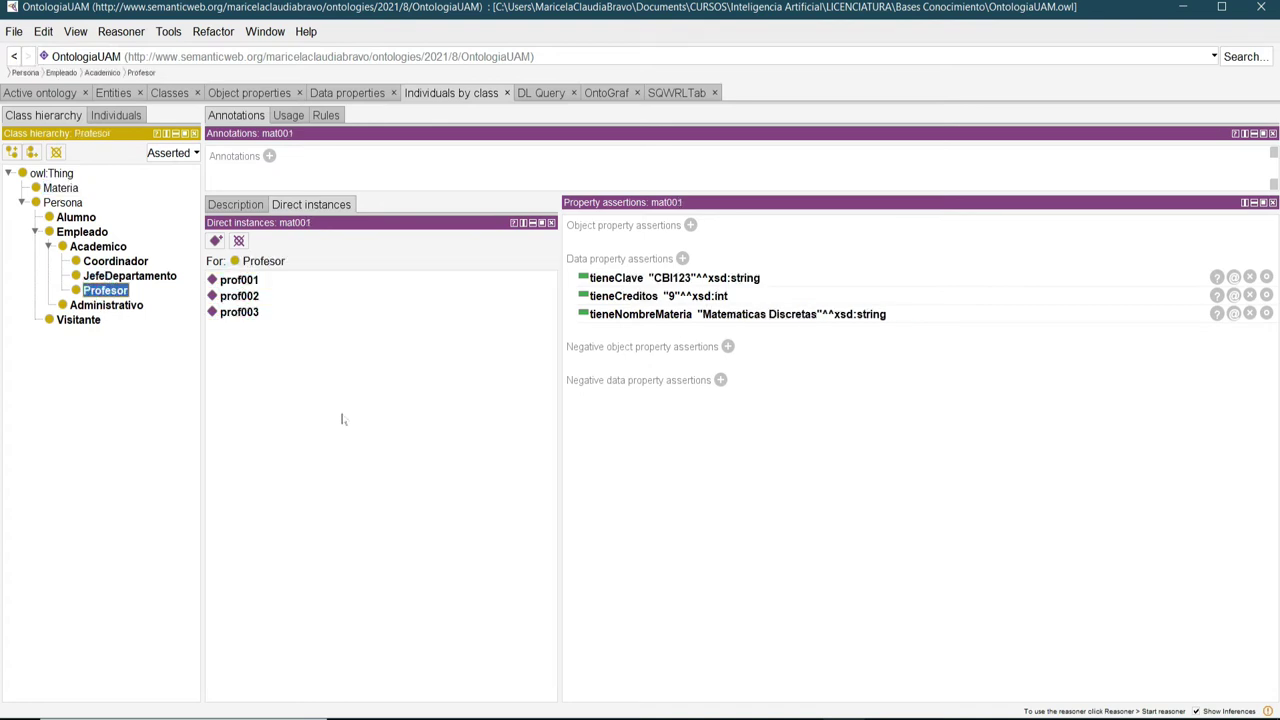
{"action": "left_click", "coordinate": [240, 281]}
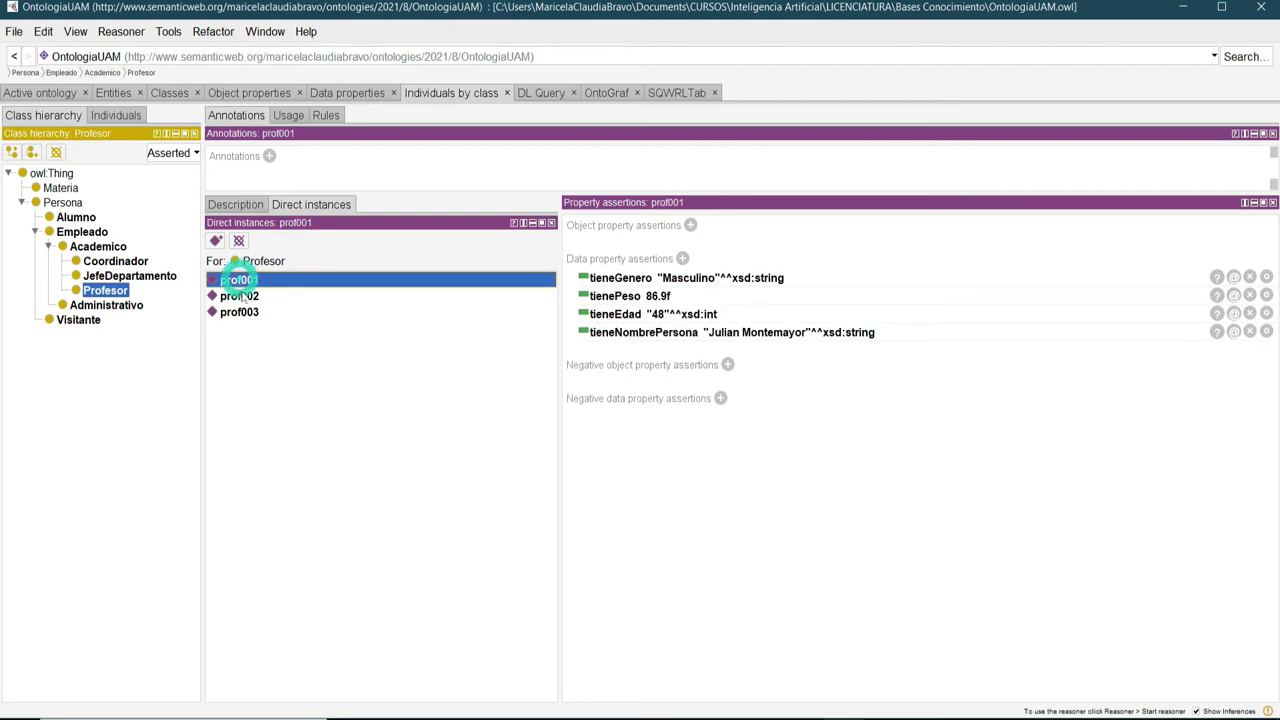
{"action": "left_click", "coordinate": [242, 298]}
{"action": "left_click", "coordinate": [240, 312]}
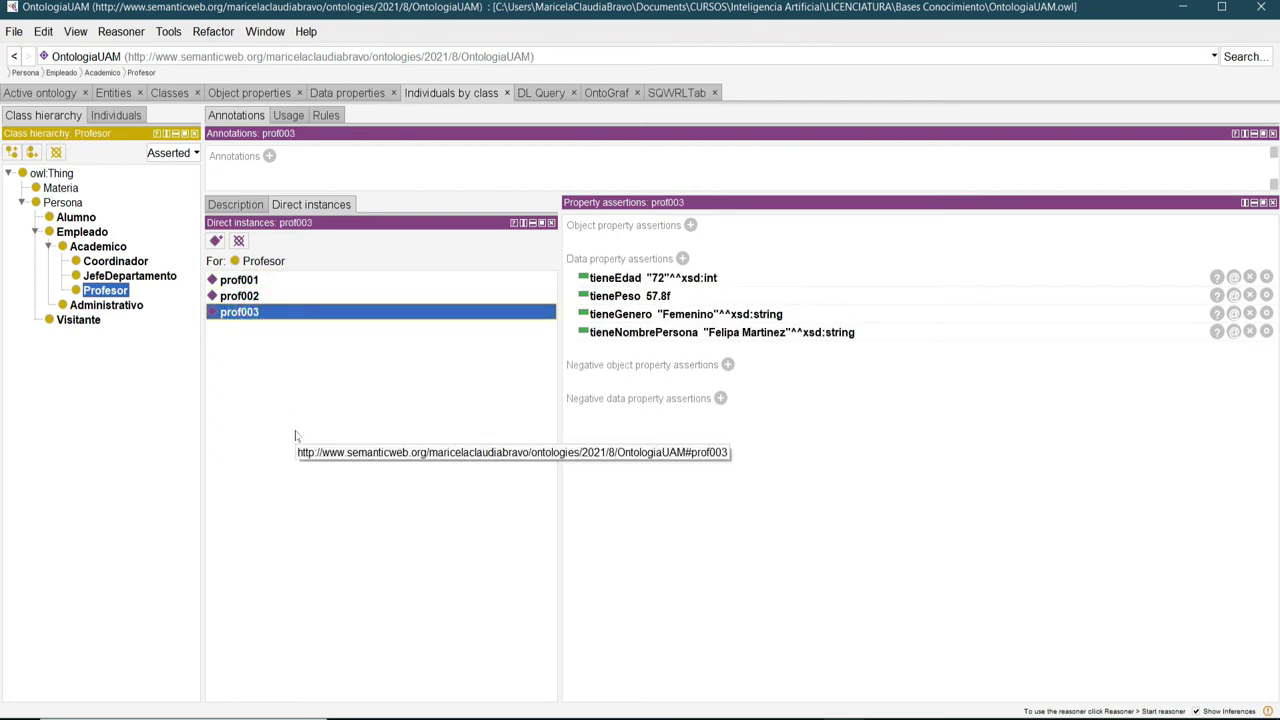
Review Alumno individuals alu001–alu003, then save the ontology.
{"action": "left_click", "coordinate": [72, 218]}
{"action": "left_click", "coordinate": [236, 280]}
{"action": "left_click", "coordinate": [238, 296]}
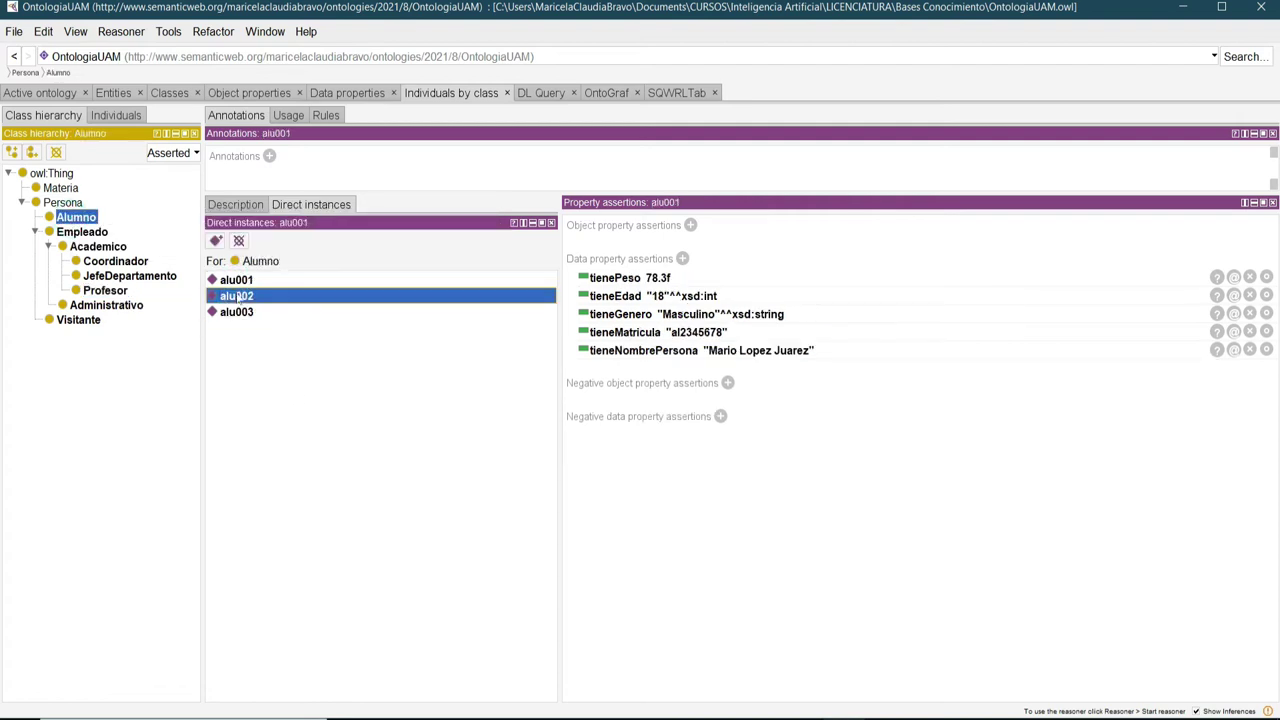
{"action": "left_click", "coordinate": [244, 313]}
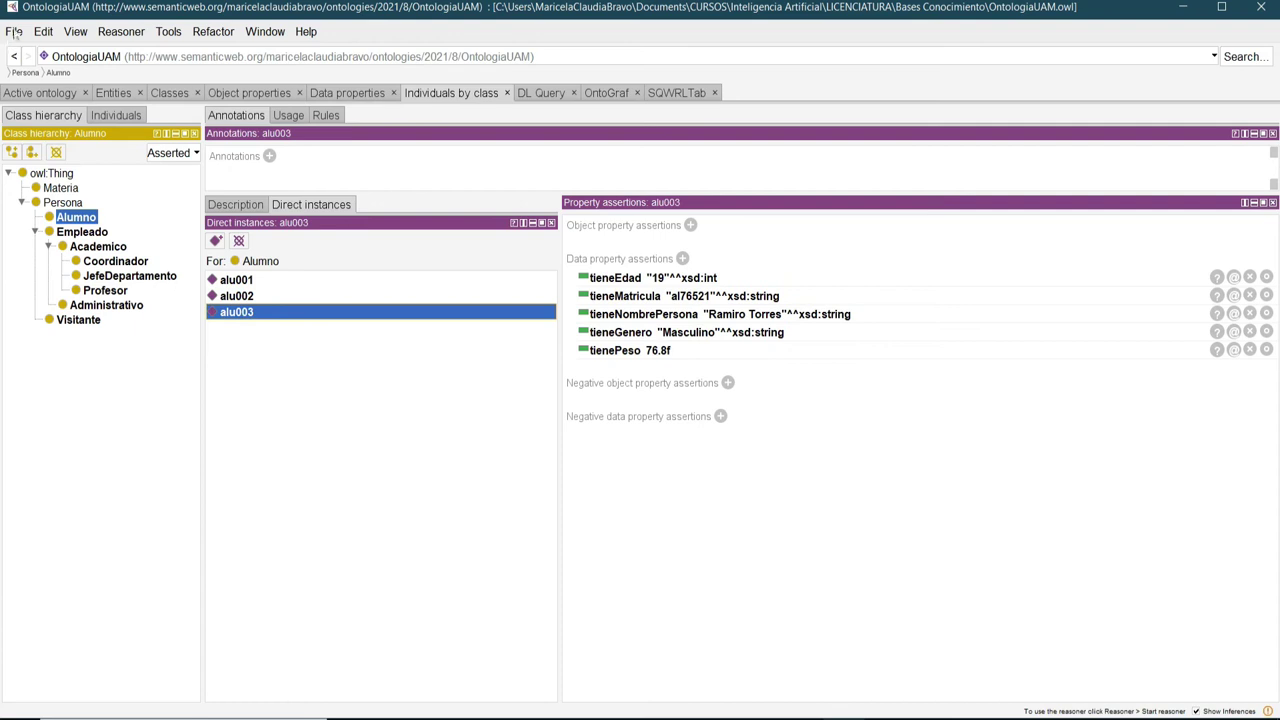
{"action": "left_click", "coordinate": [15, 33]}
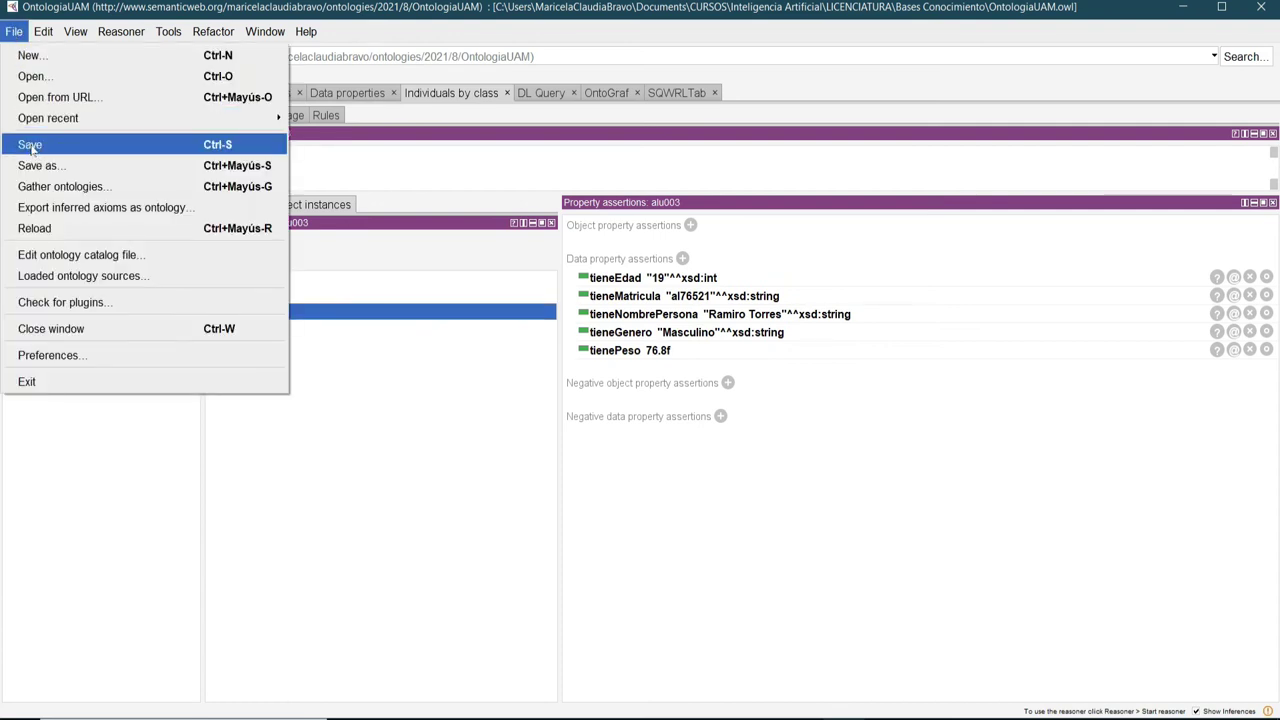
{"action": "left_click", "coordinate": [30, 148]}
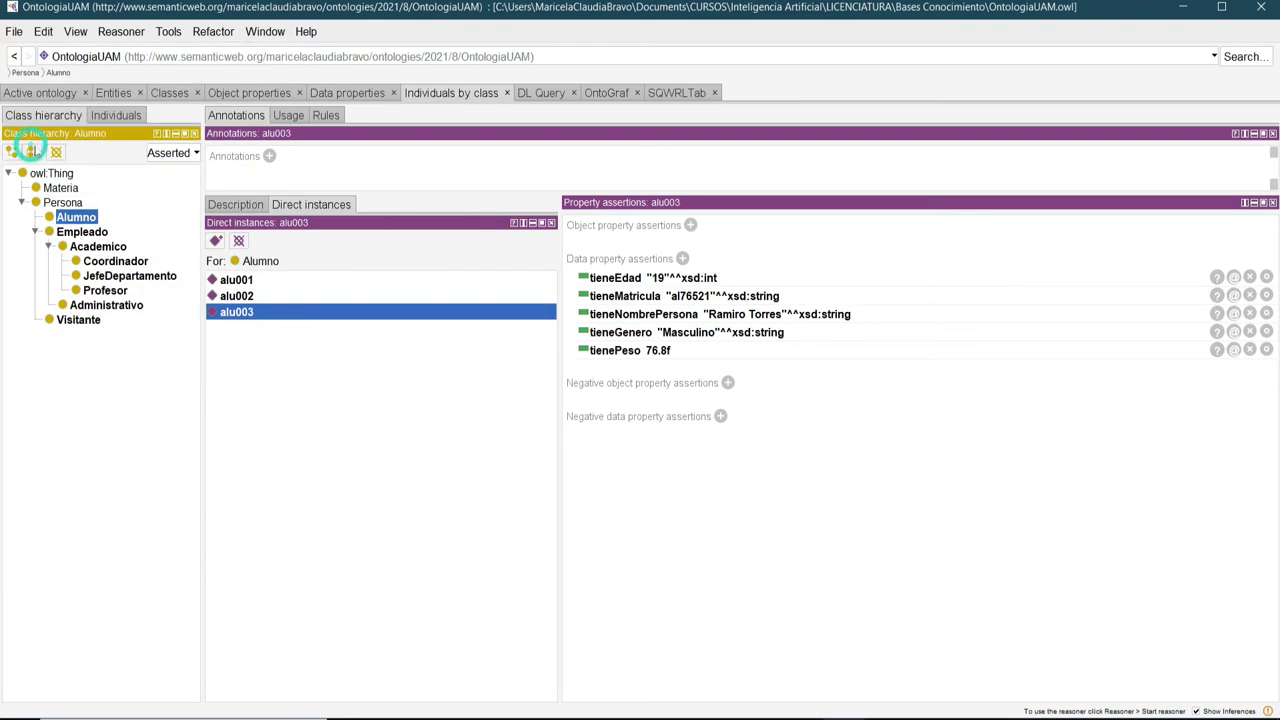
Compare the domains and ranges of esProfesorTitularDe, estaInscritoEn and tomaClaseCon in the object properties view.
{"action": "left_click", "coordinate": [230, 93]}
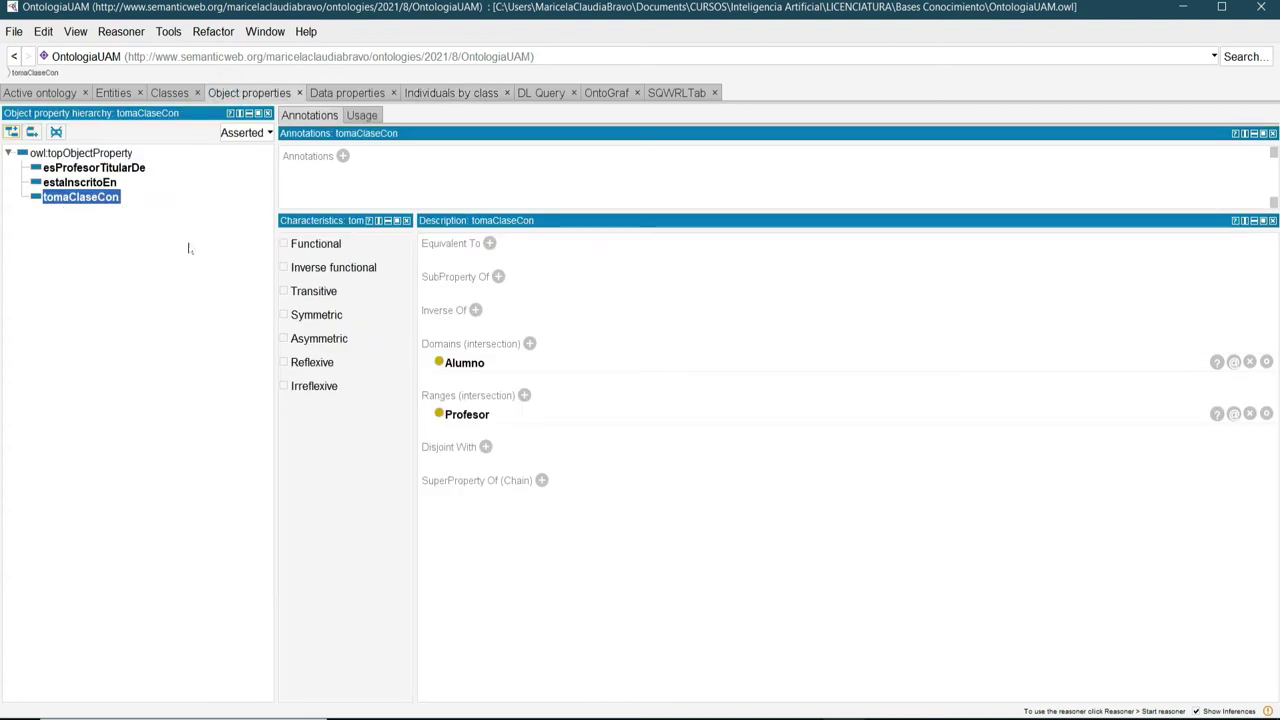
{"action": "left_click", "coordinate": [95, 168]}
{"action": "left_click", "coordinate": [90, 182]}
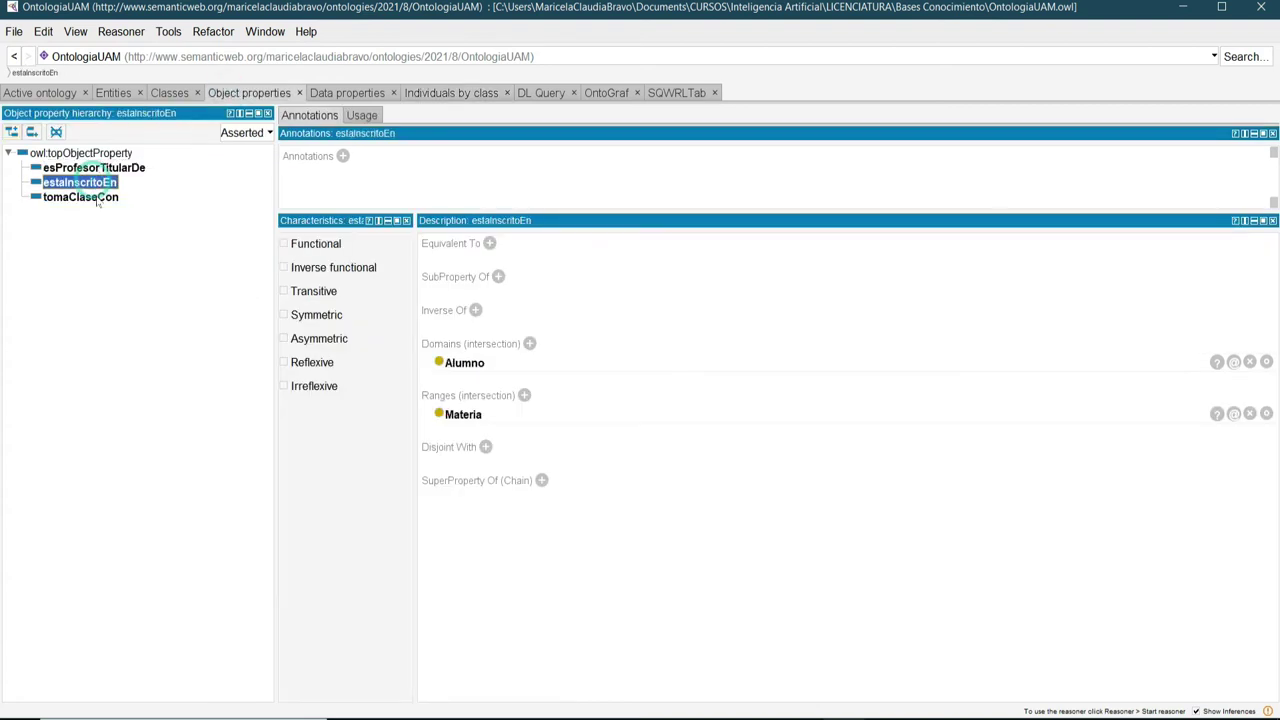
{"action": "left_click", "coordinate": [90, 197]}
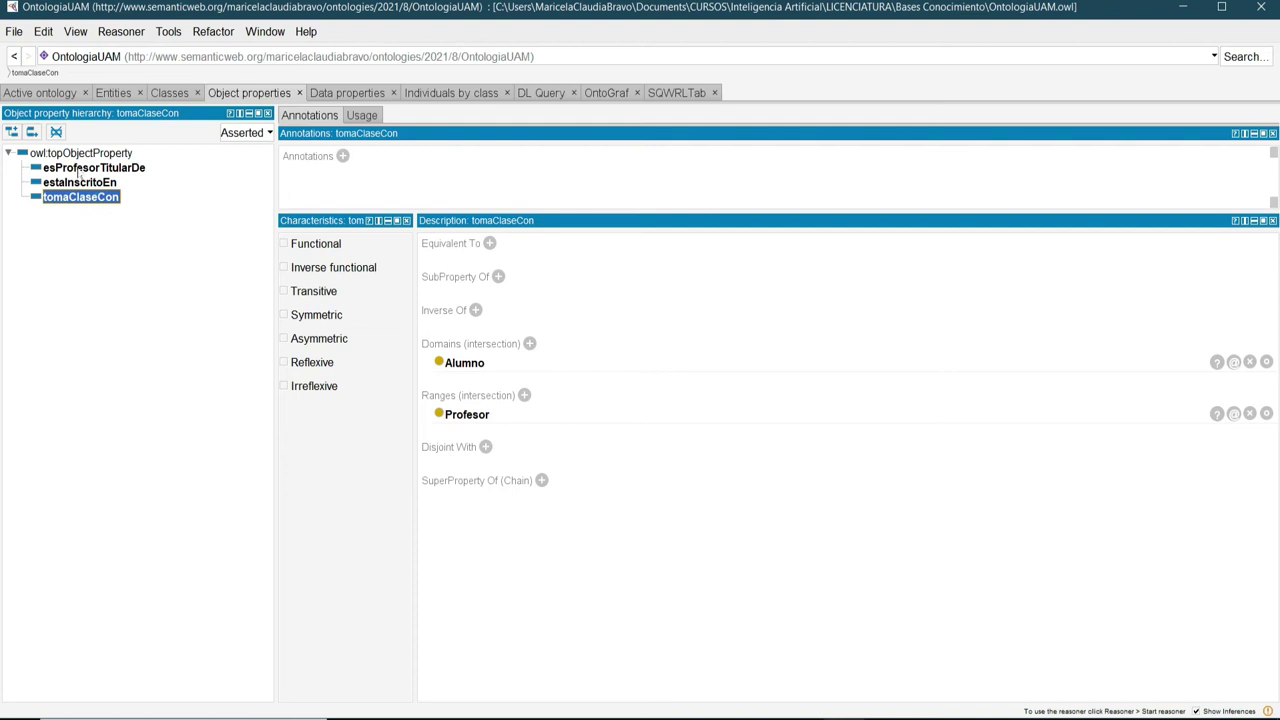
{"action": "left_click", "coordinate": [80, 168]}
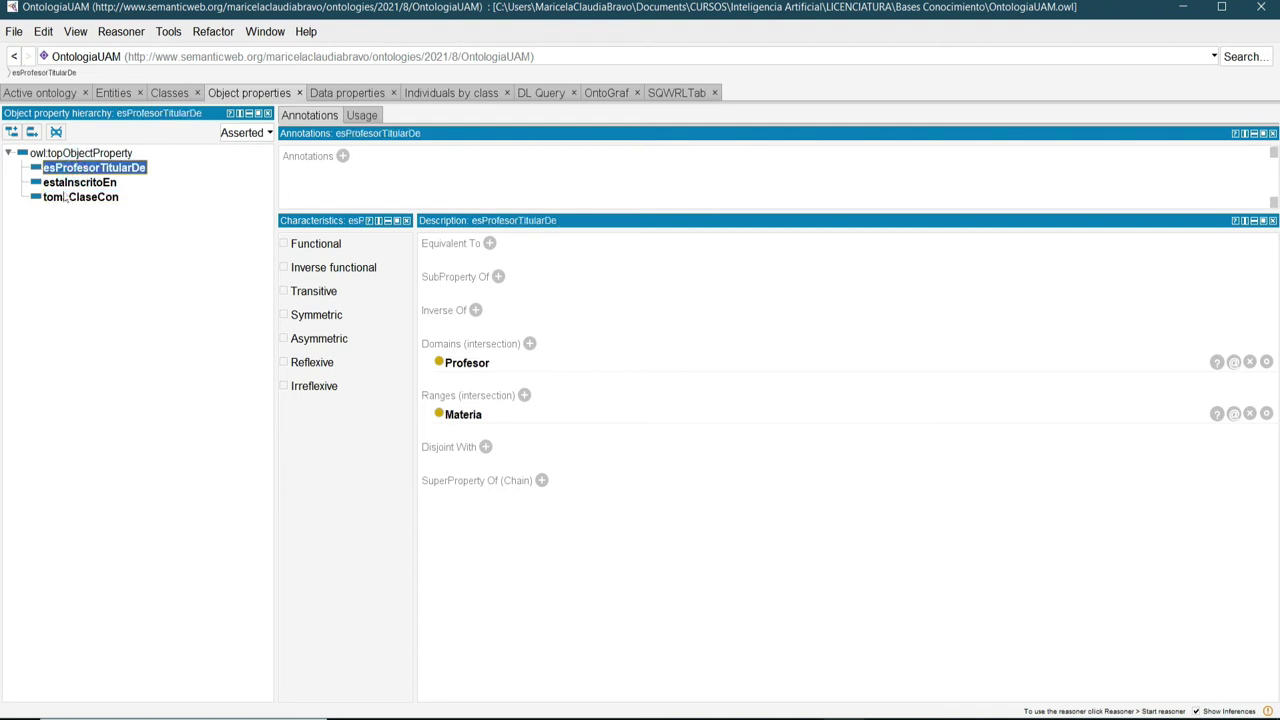
{"action": "left_click", "coordinate": [67, 184]}
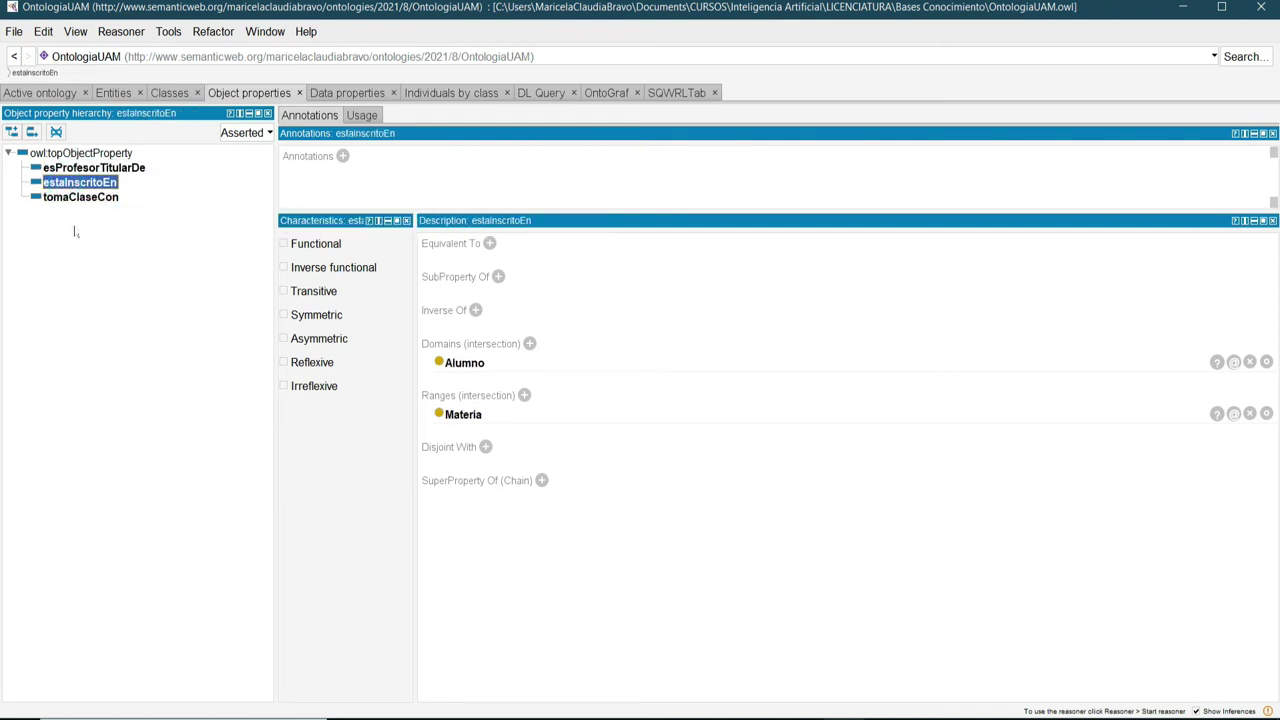
{"action": "left_click", "coordinate": [76, 198]}
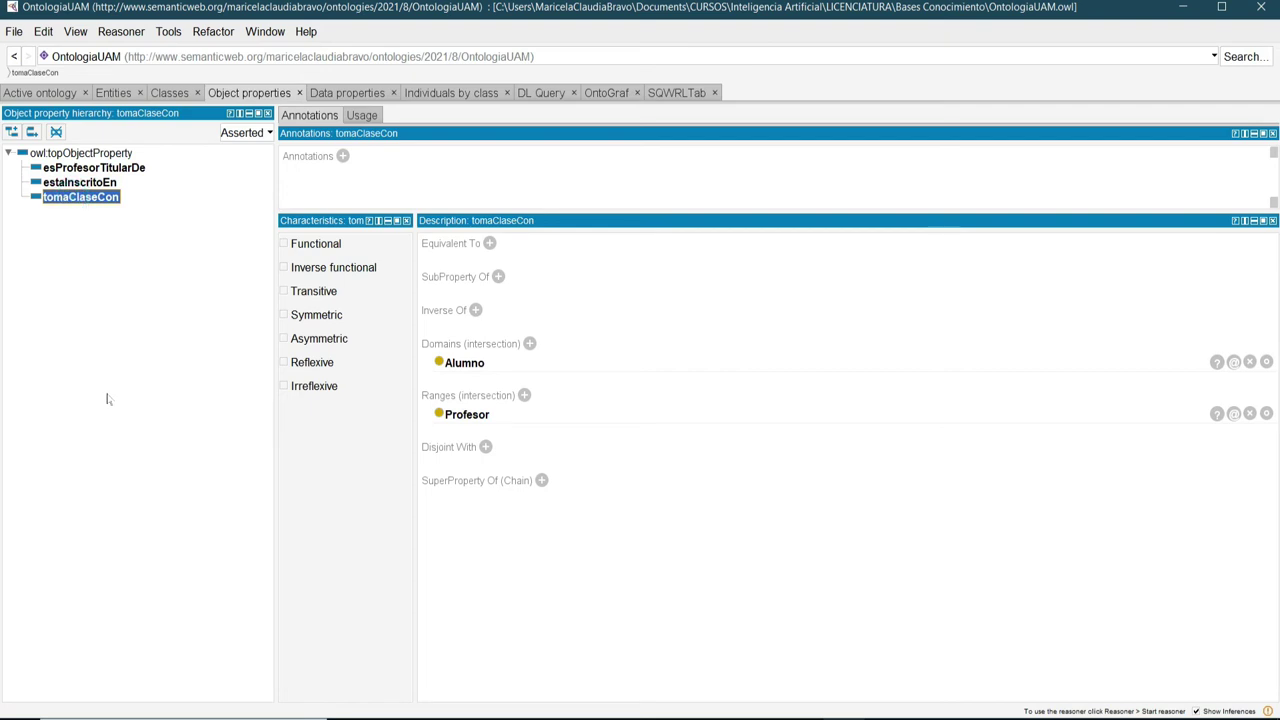
{"action": "left_click", "coordinate": [89, 184]}
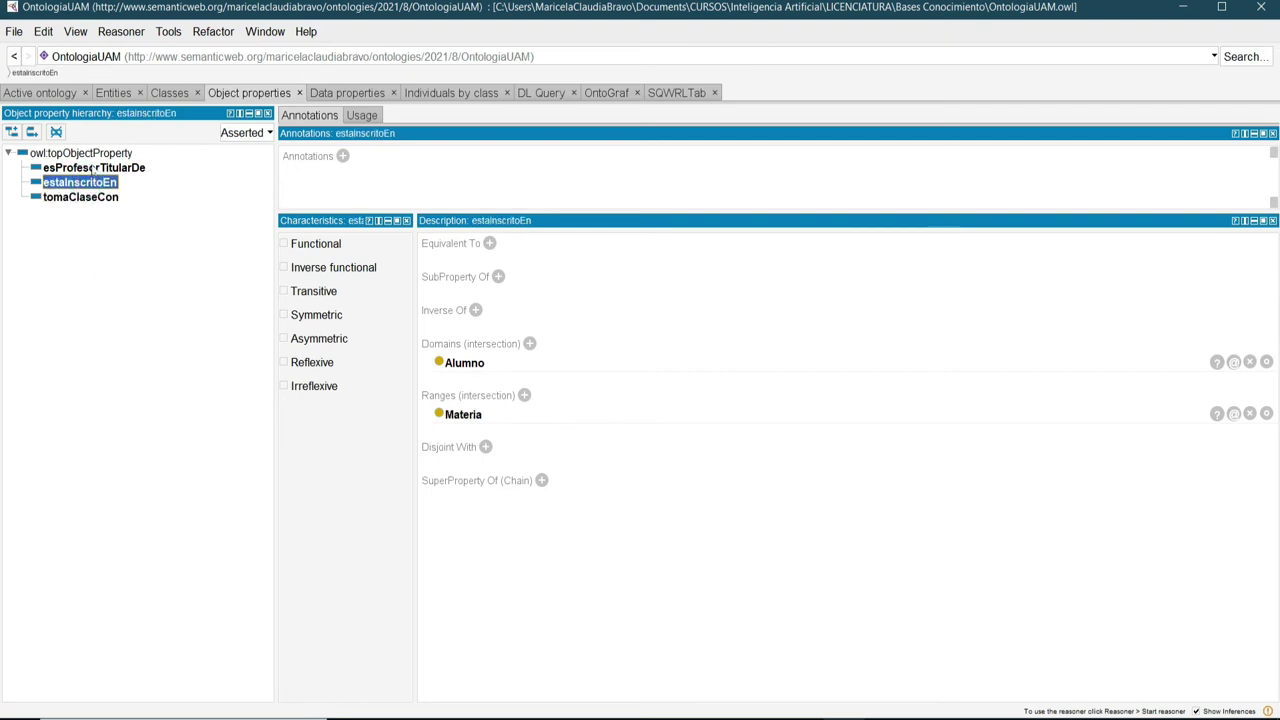
{"action": "left_click", "coordinate": [92, 168]}
{"action": "left_click", "coordinate": [97, 184]}
{"action": "left_click", "coordinate": [101, 199]}
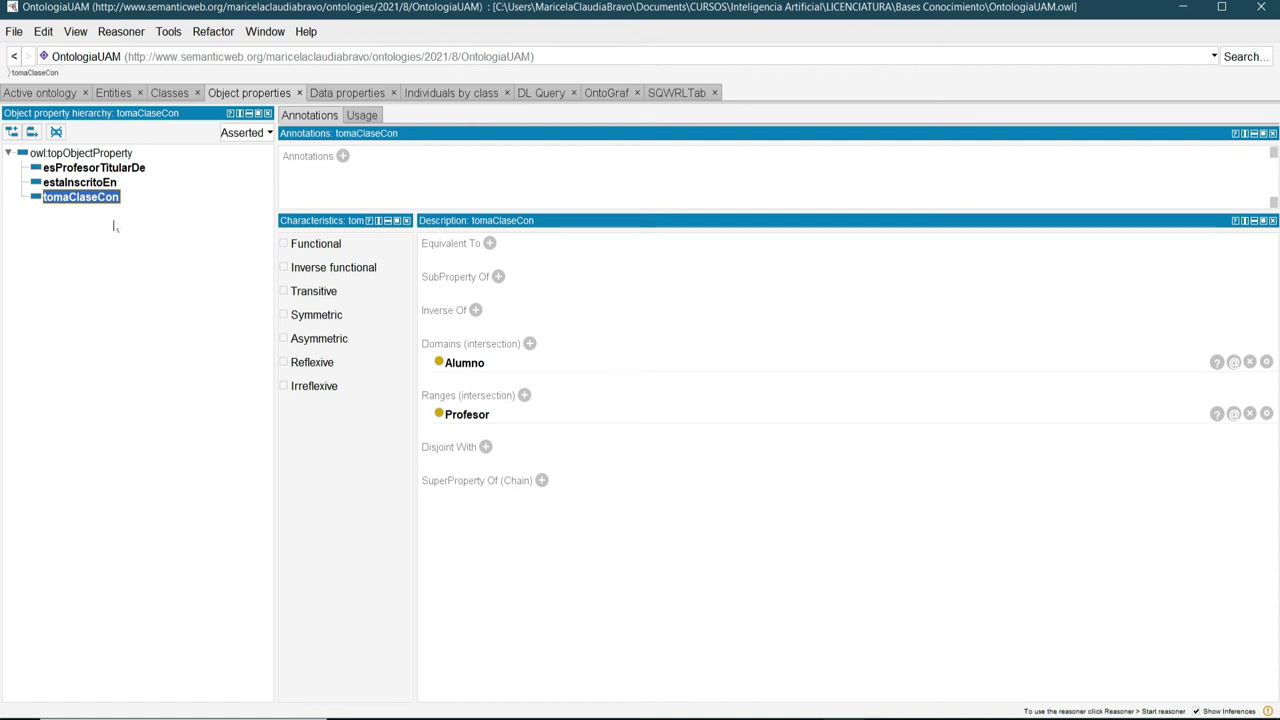
{"action": "left_click", "coordinate": [70, 183]}
{"action": "left_click", "coordinate": [85, 167]}
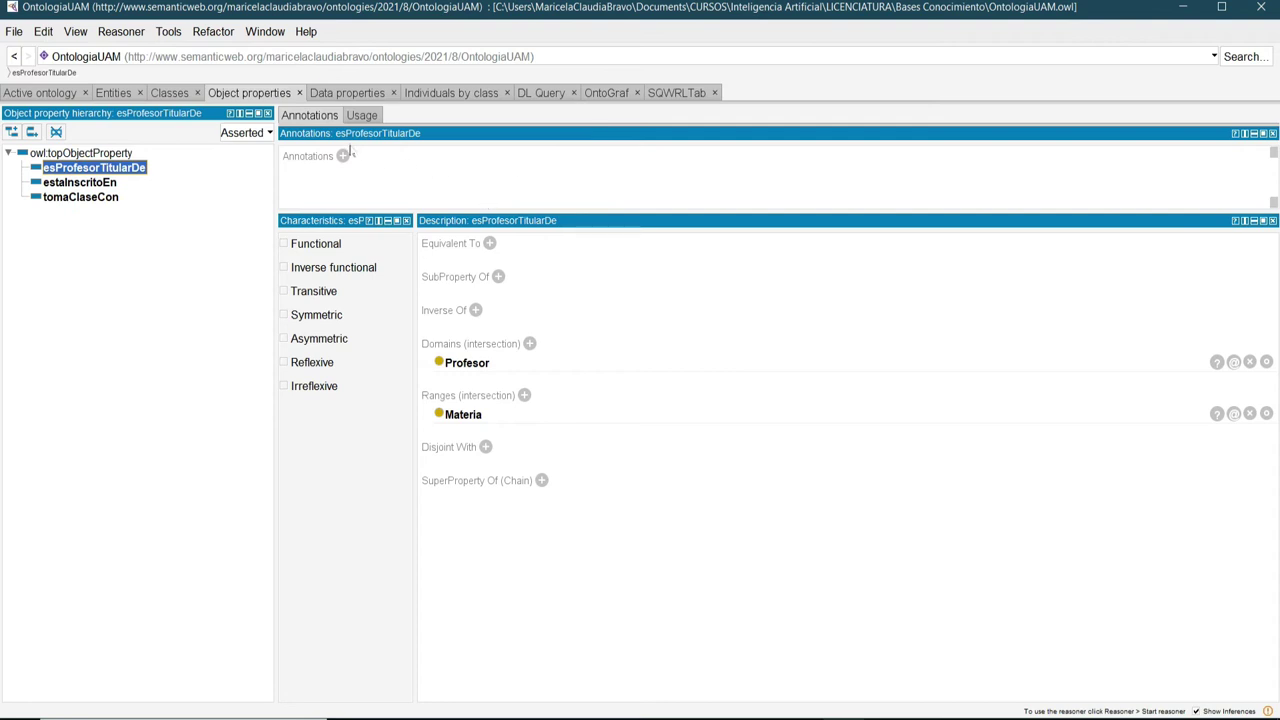
Show prof001's four data property assertions under the Profesor class.
{"action": "left_click", "coordinate": [461, 92]}
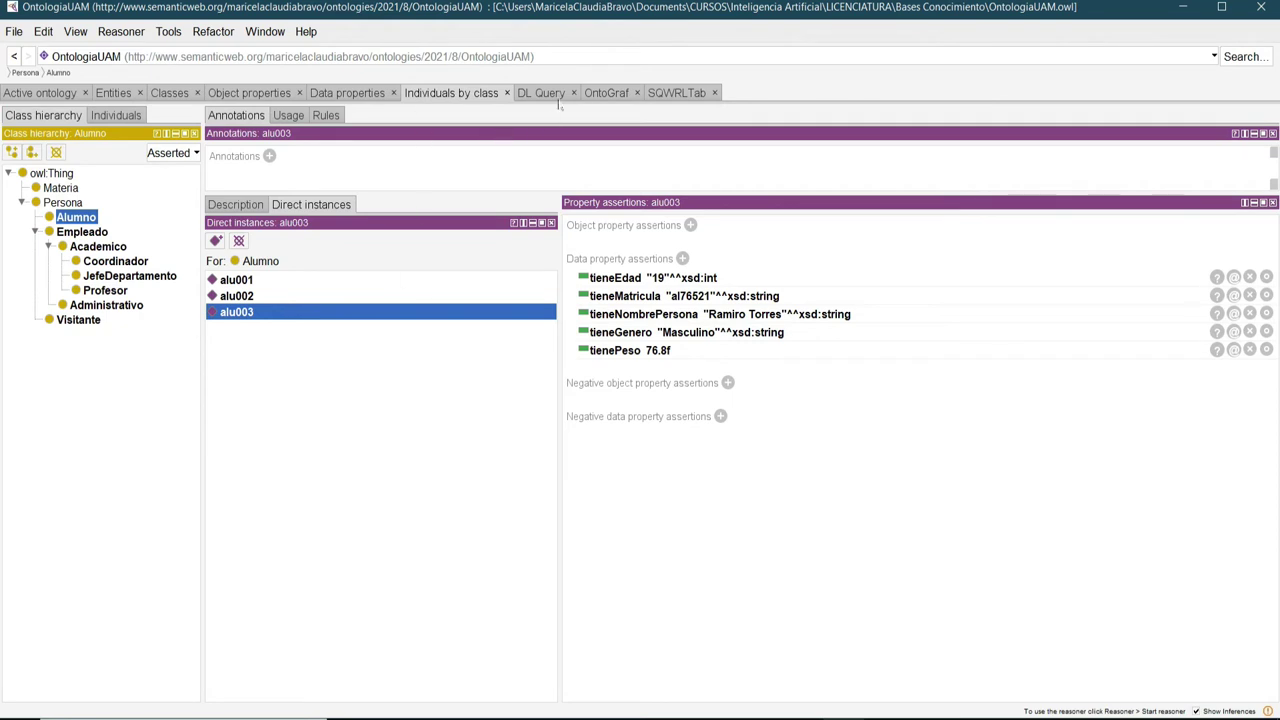
{"action": "left_click", "coordinate": [103, 290]}
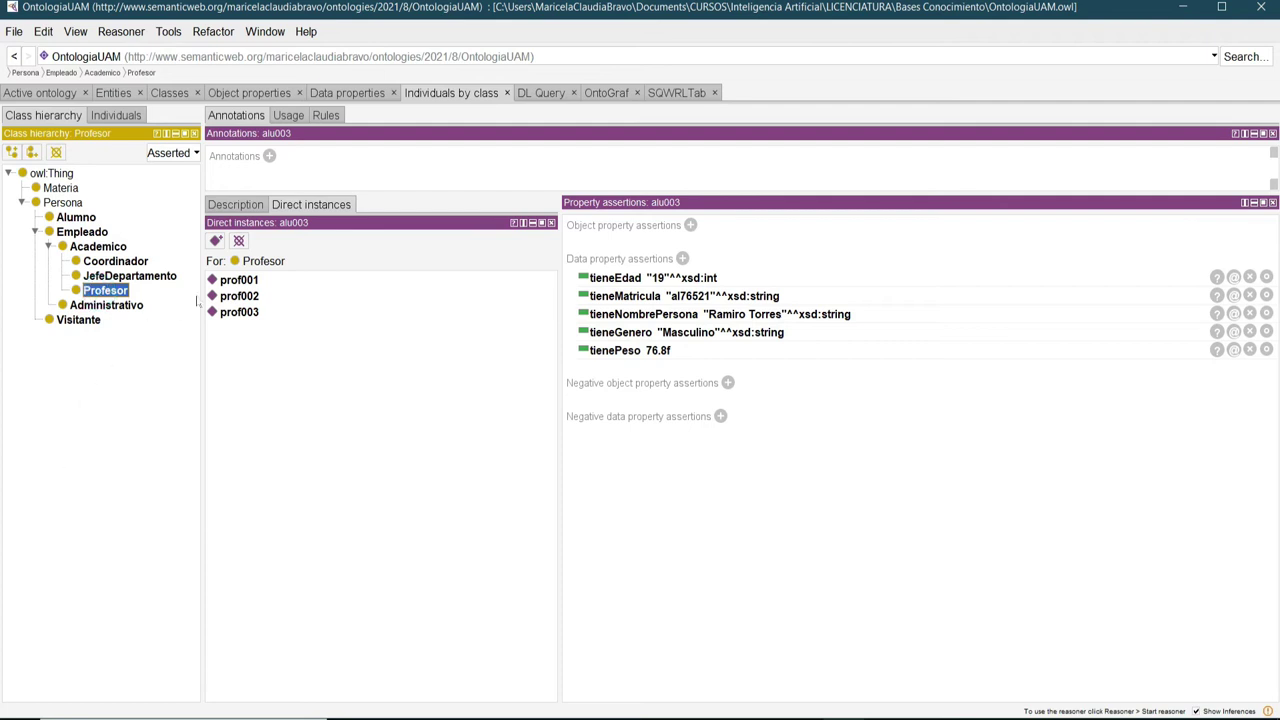
{"action": "left_click", "coordinate": [240, 281]}
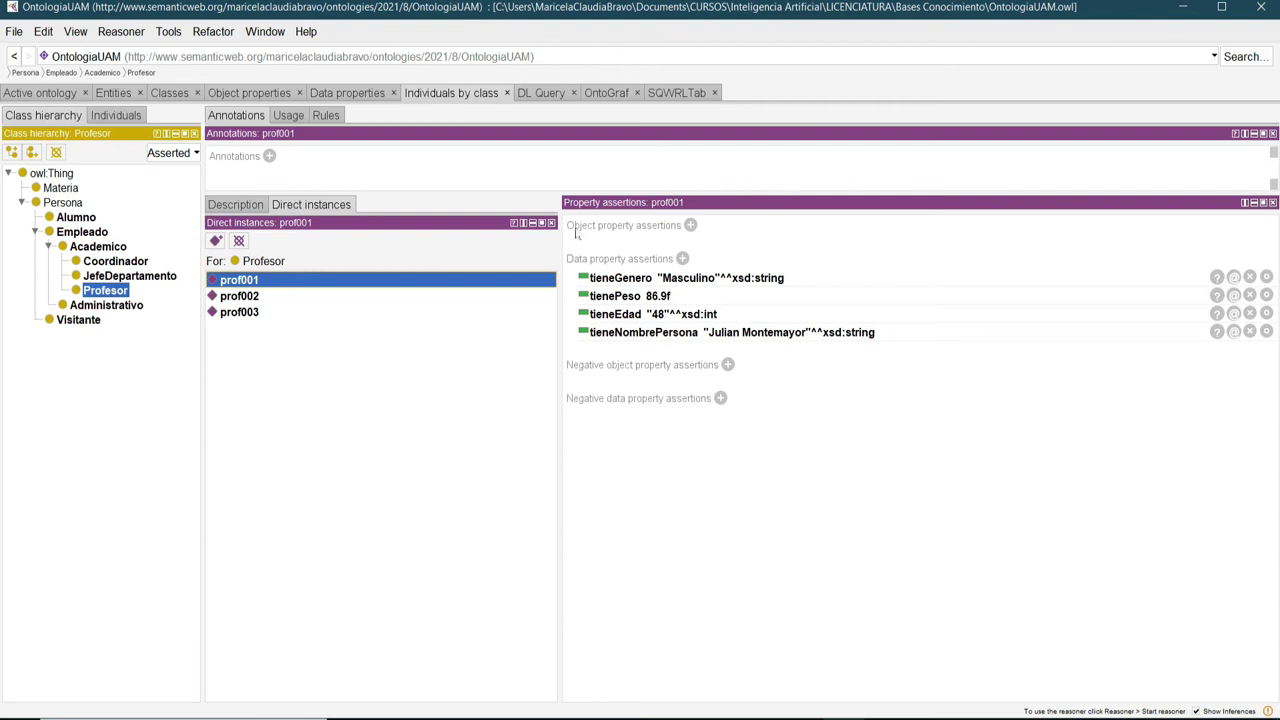
Start a new object property assertion on prof001 with property esProfesorTitularDe.
{"action": "left_click_drag", "start_coordinate": [558, 246], "coordinate": [472, 248]}
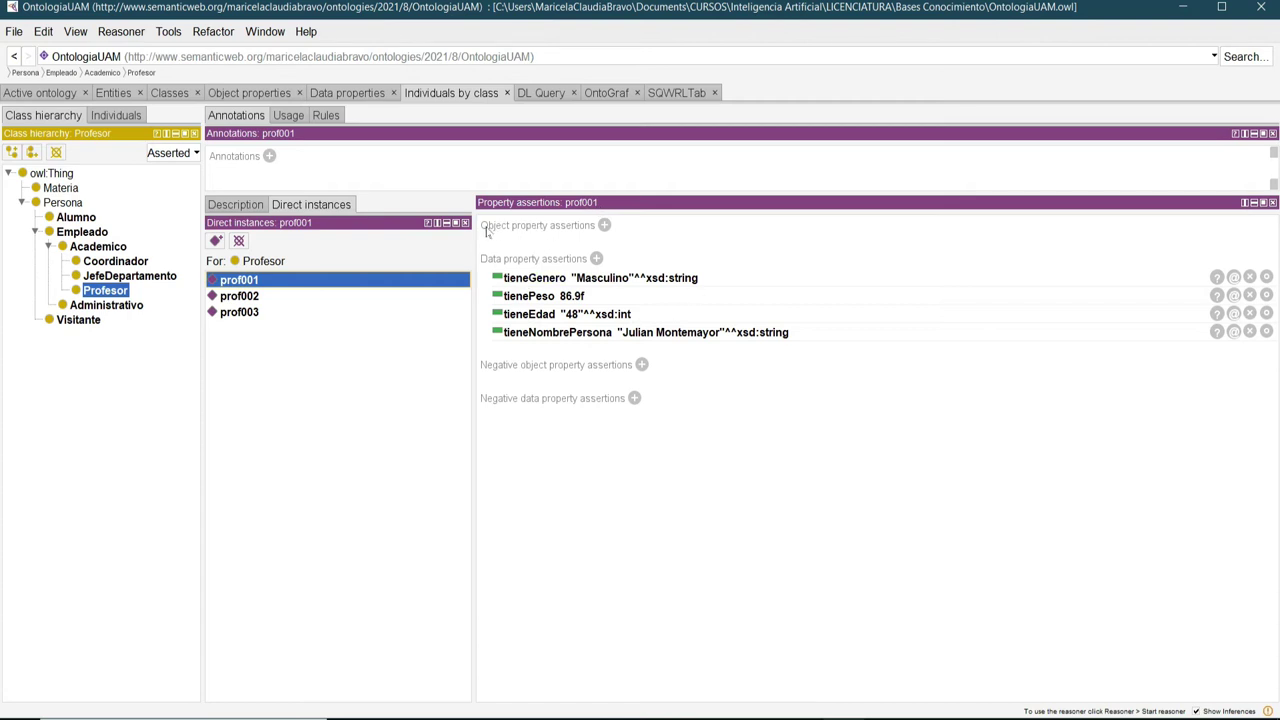
{"action": "left_click", "coordinate": [604, 226]}
{"action": "left_click_drag", "start_coordinate": [849, 408], "coordinate": [550, 409]}
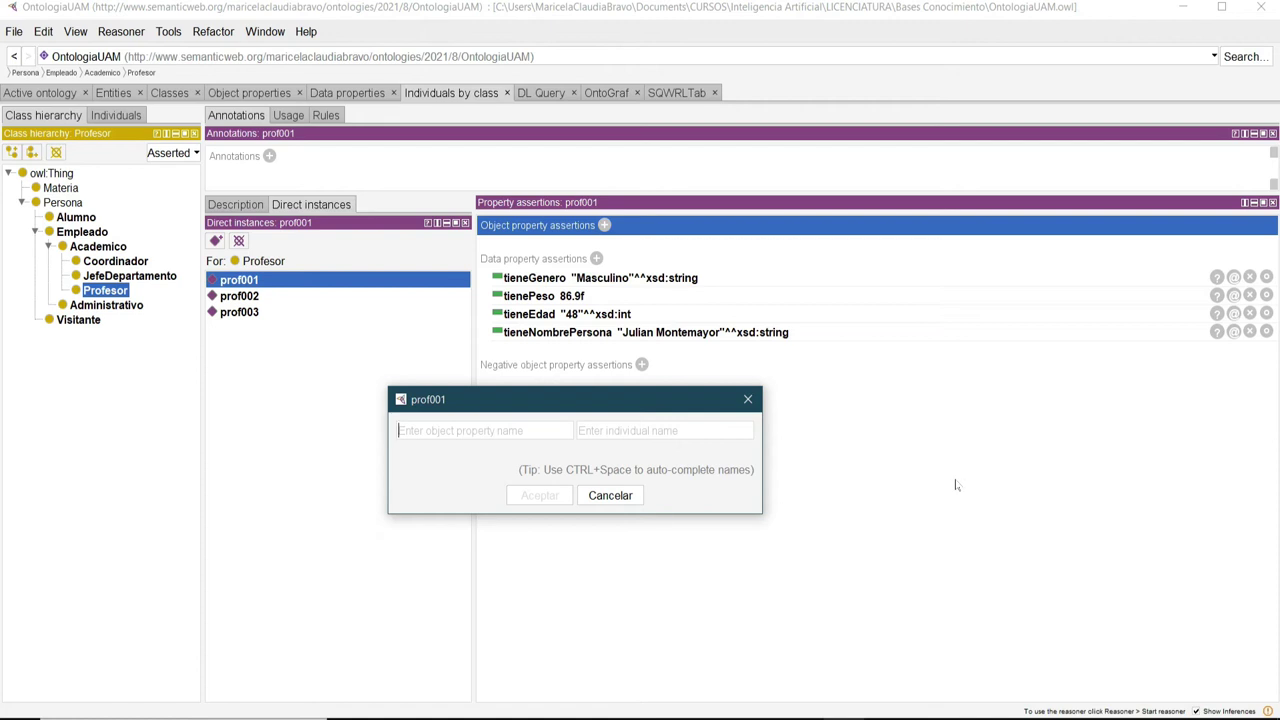
{"action": "left_click_drag", "start_coordinate": [575, 400], "coordinate": [595, 320]}
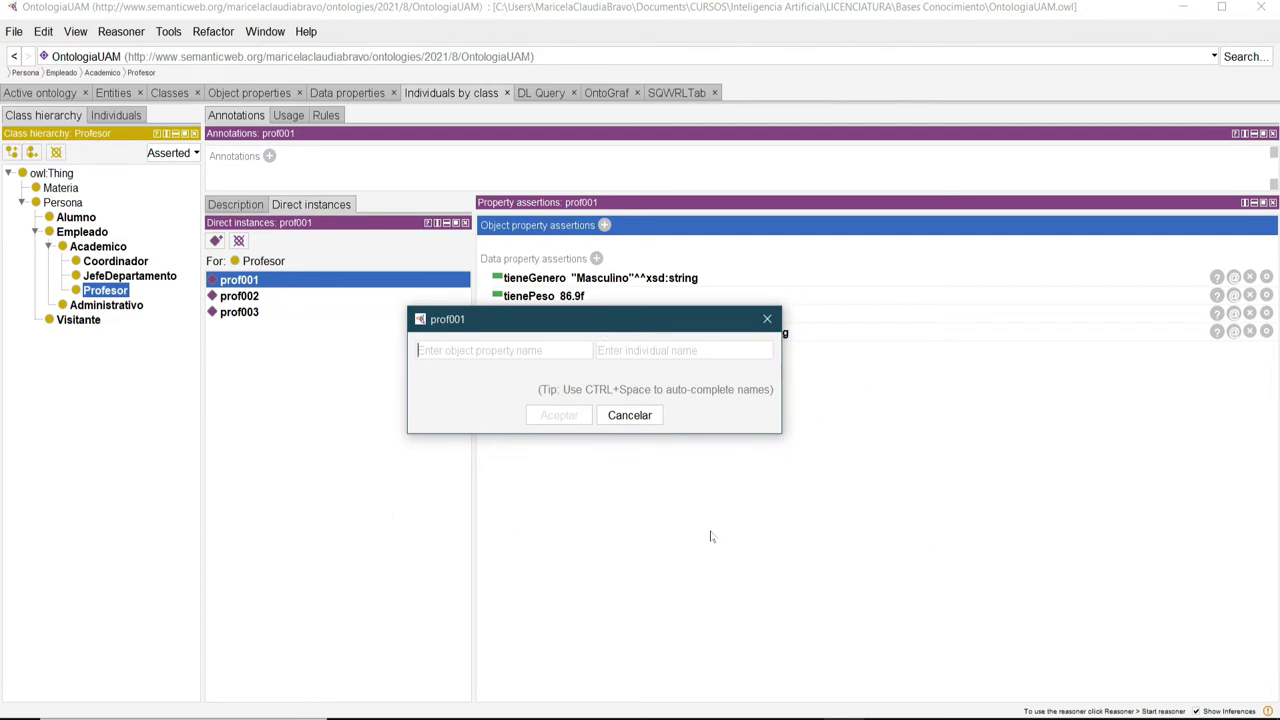
{"action": "type", "text": "e"}
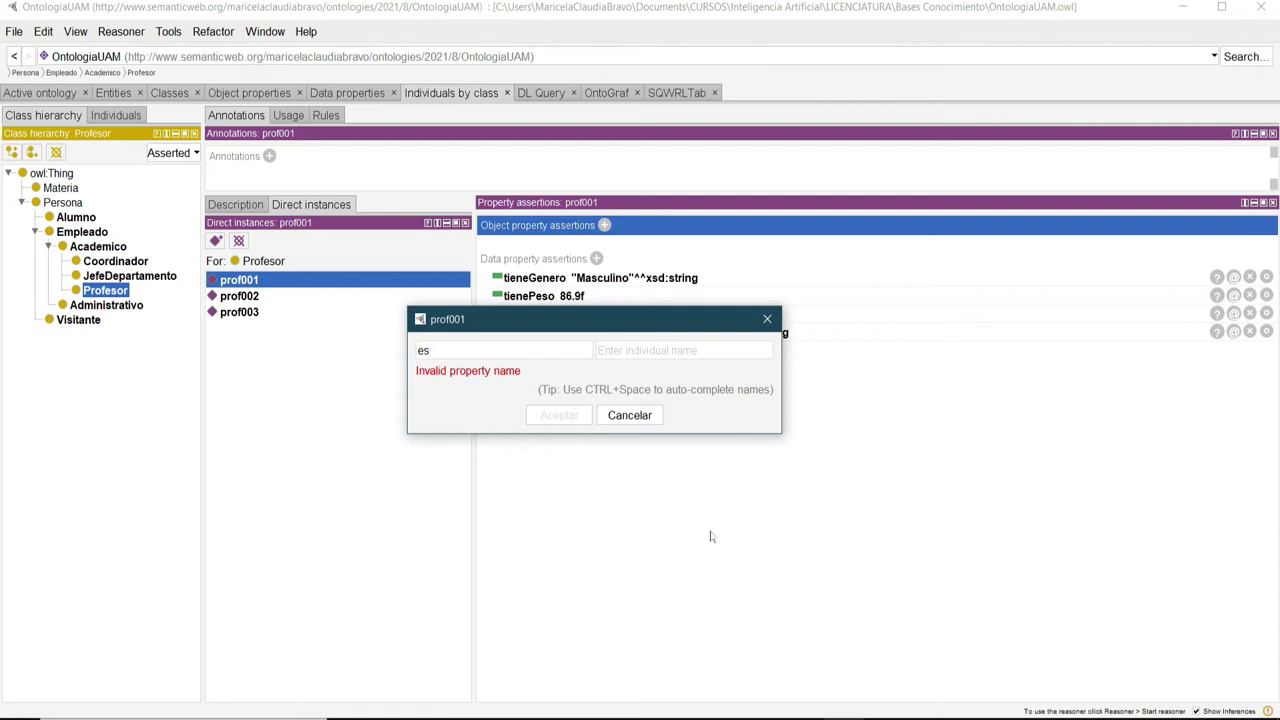
{"action": "type", "text": "s"}
{"action": "key", "text": "ctrl+space"}
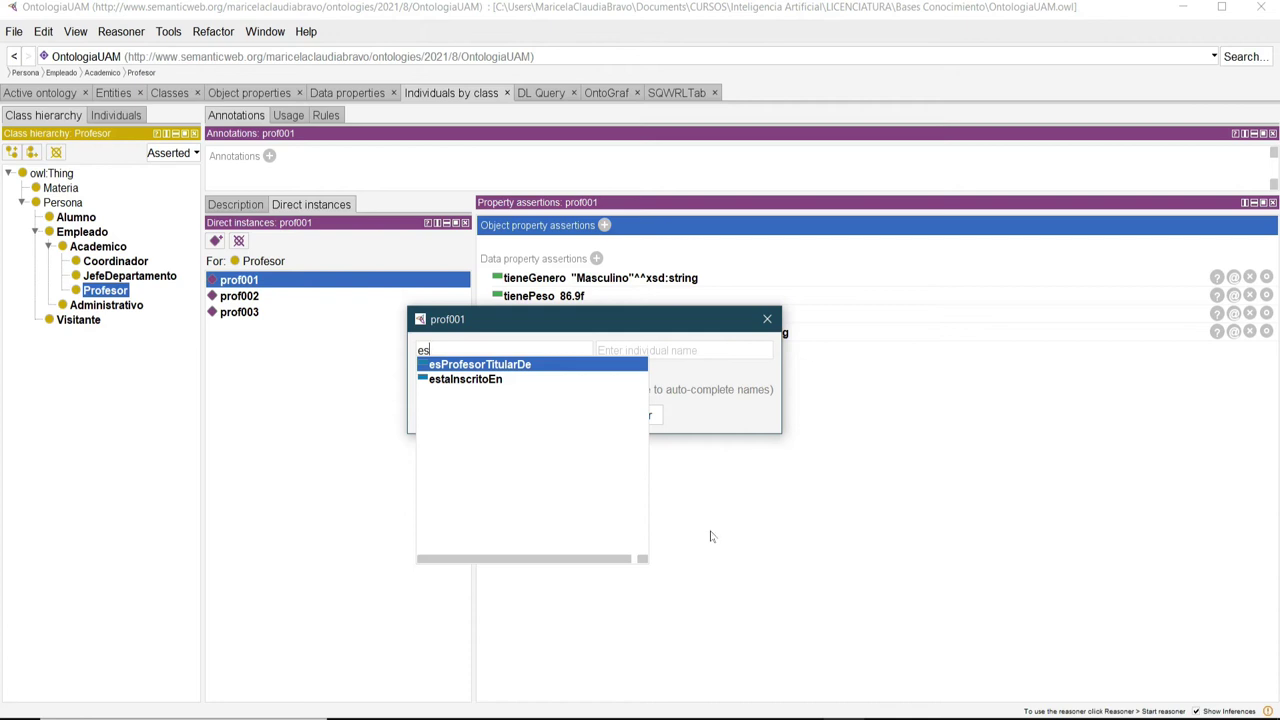
{"action": "left_click", "coordinate": [469, 366]}
{"action": "double_click", "coordinate": [469, 366]}
Set mat003 as the related individual and confirm the assertion.
{"action": "left_click", "coordinate": [628, 349]}
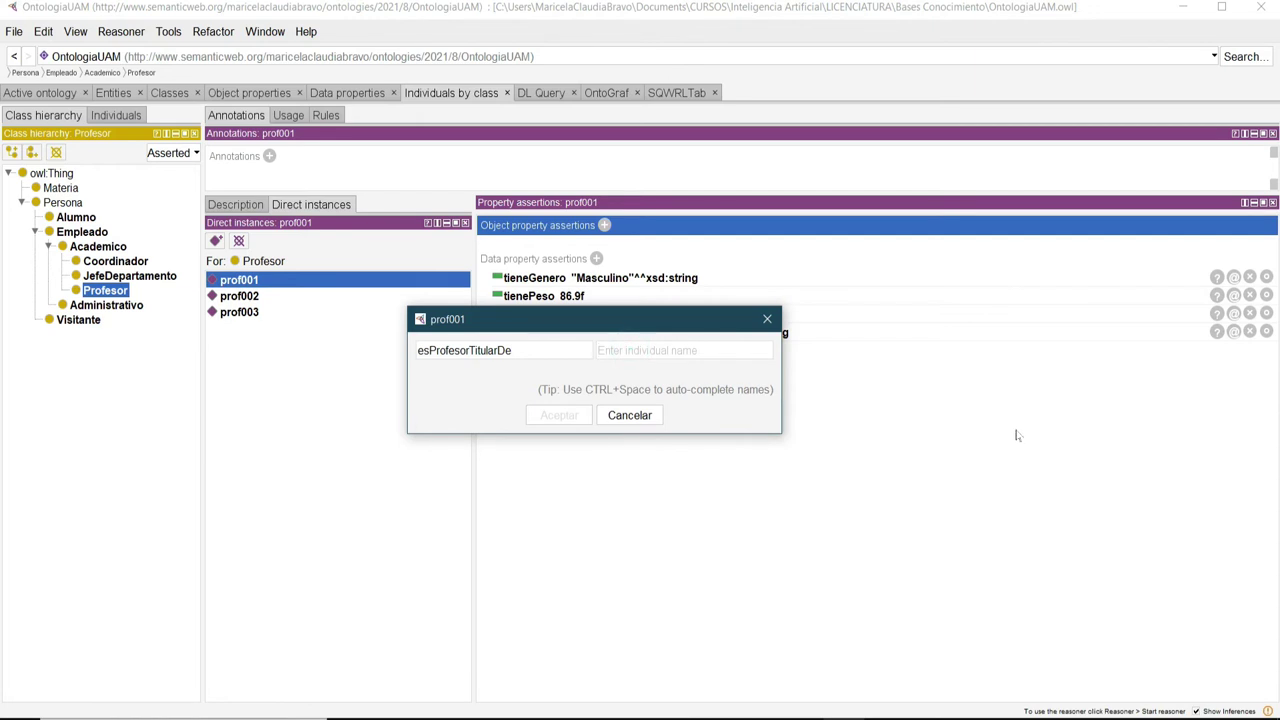
{"action": "type", "text": "mat"}
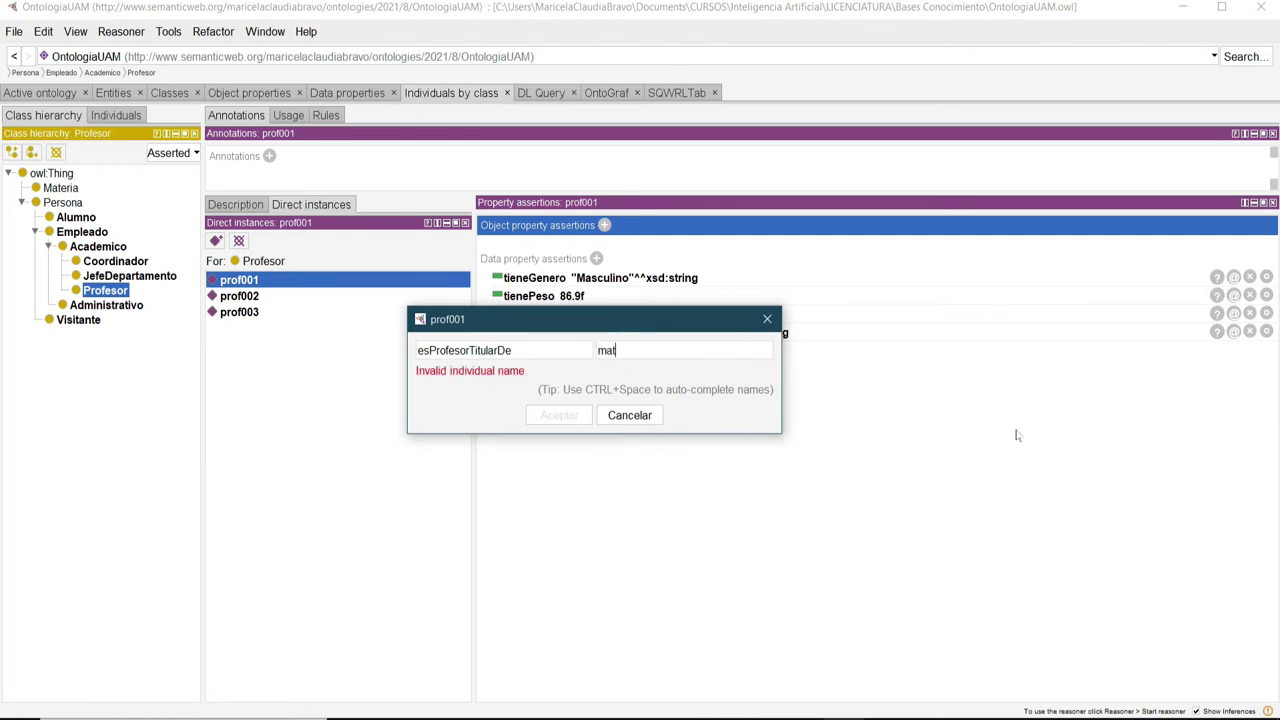
{"action": "key", "text": "ctrl+space"}
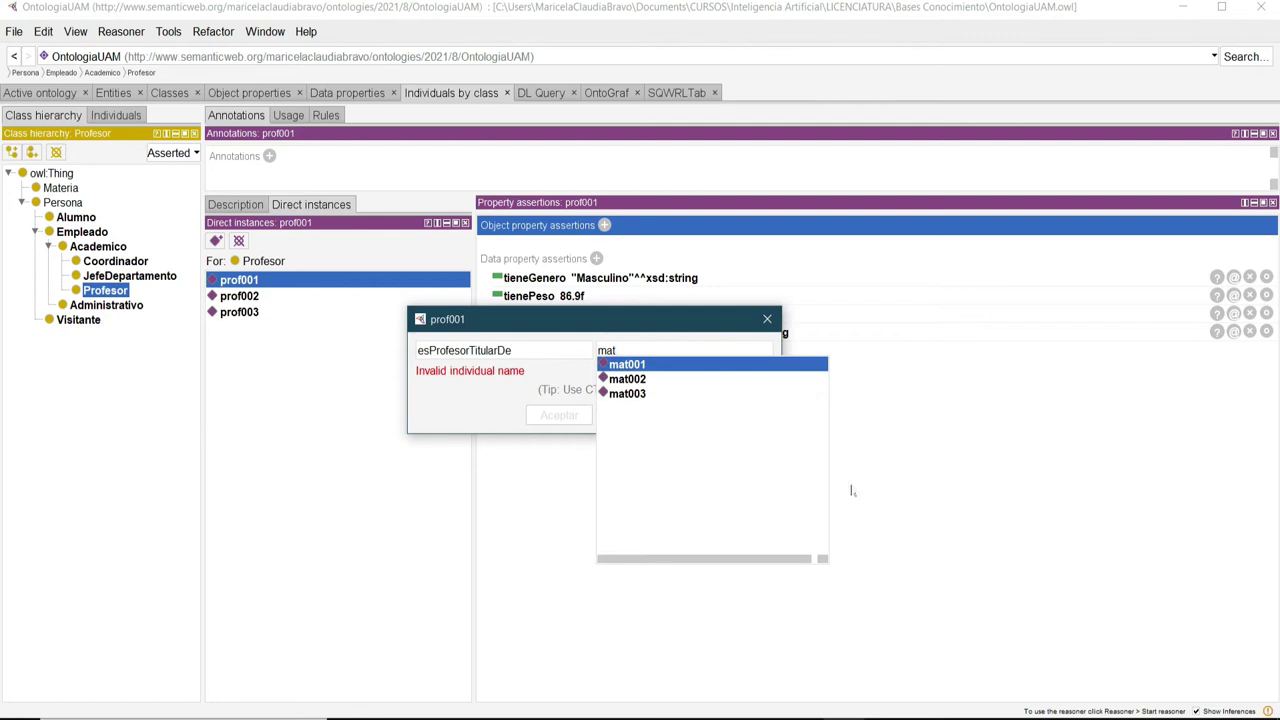
{"action": "left_click", "coordinate": [630, 394]}
{"action": "left_click", "coordinate": [559, 415]}
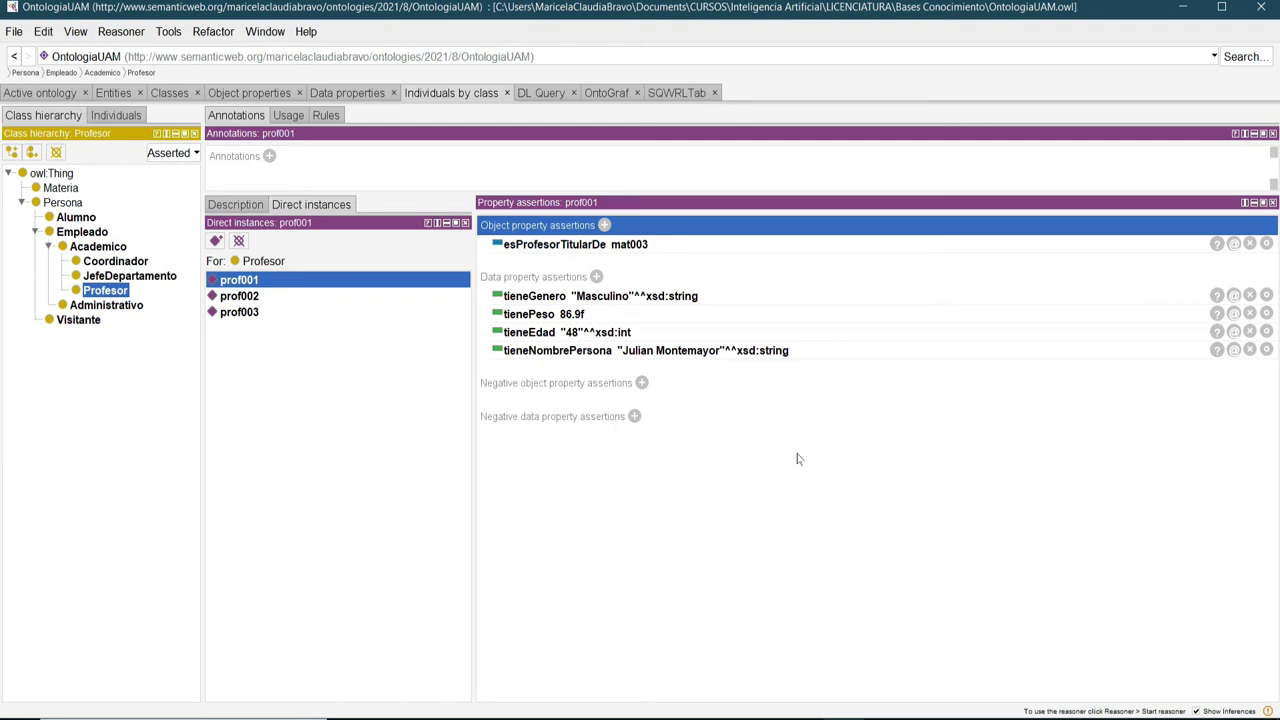
Assert prof002 esProfesorTitularDe mat001, picking both names from autocomplete.
{"action": "left_click", "coordinate": [237, 300]}
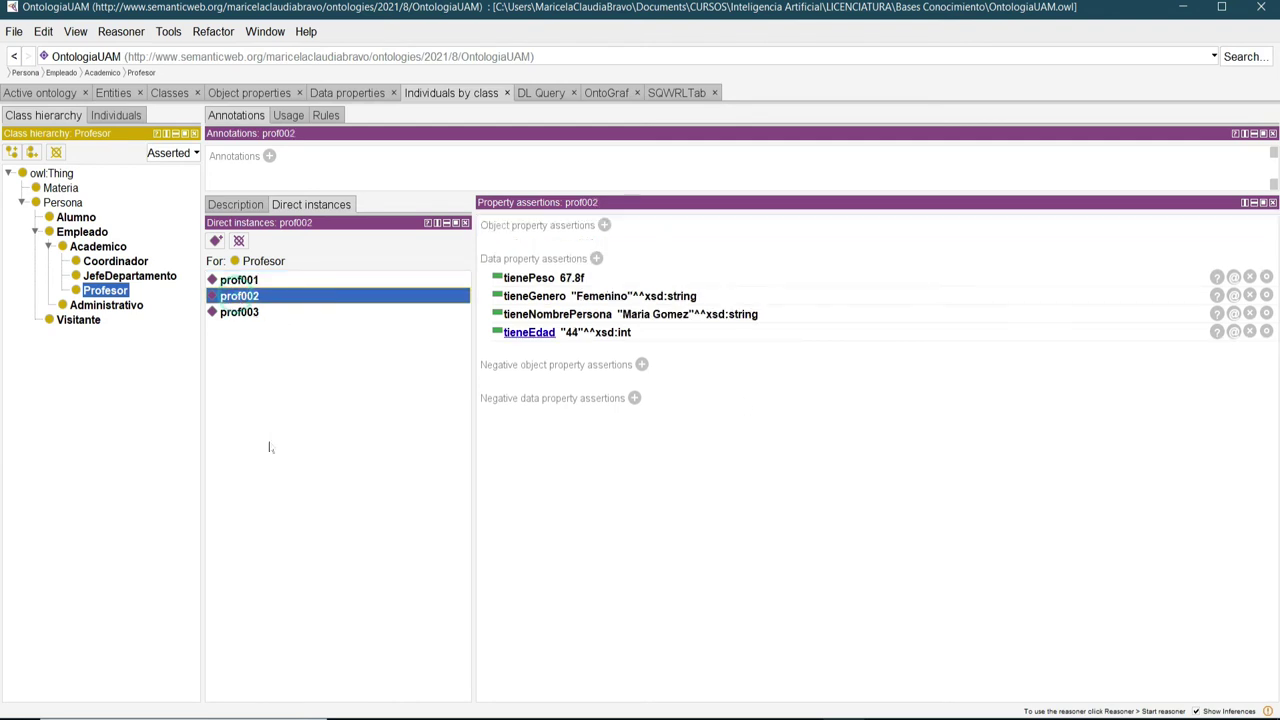
{"action": "left_click", "coordinate": [604, 225]}
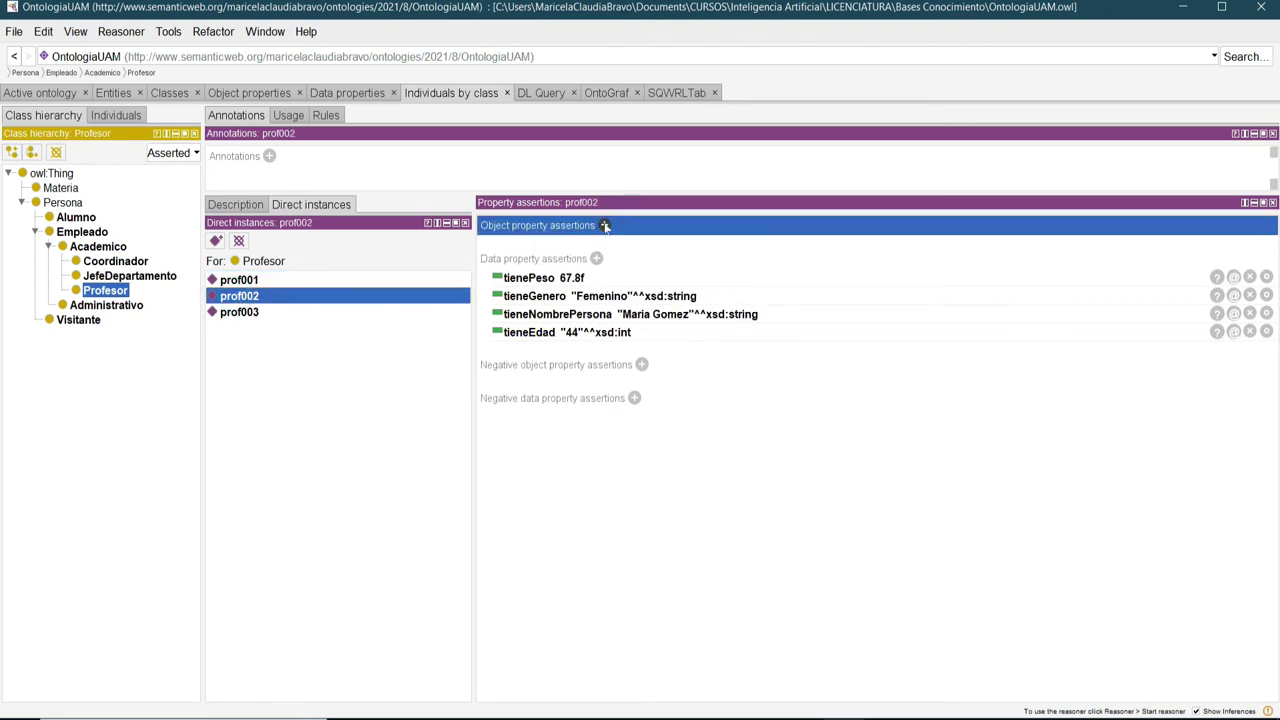
{"action": "left_click_drag", "start_coordinate": [830, 405], "coordinate": [534, 343]}
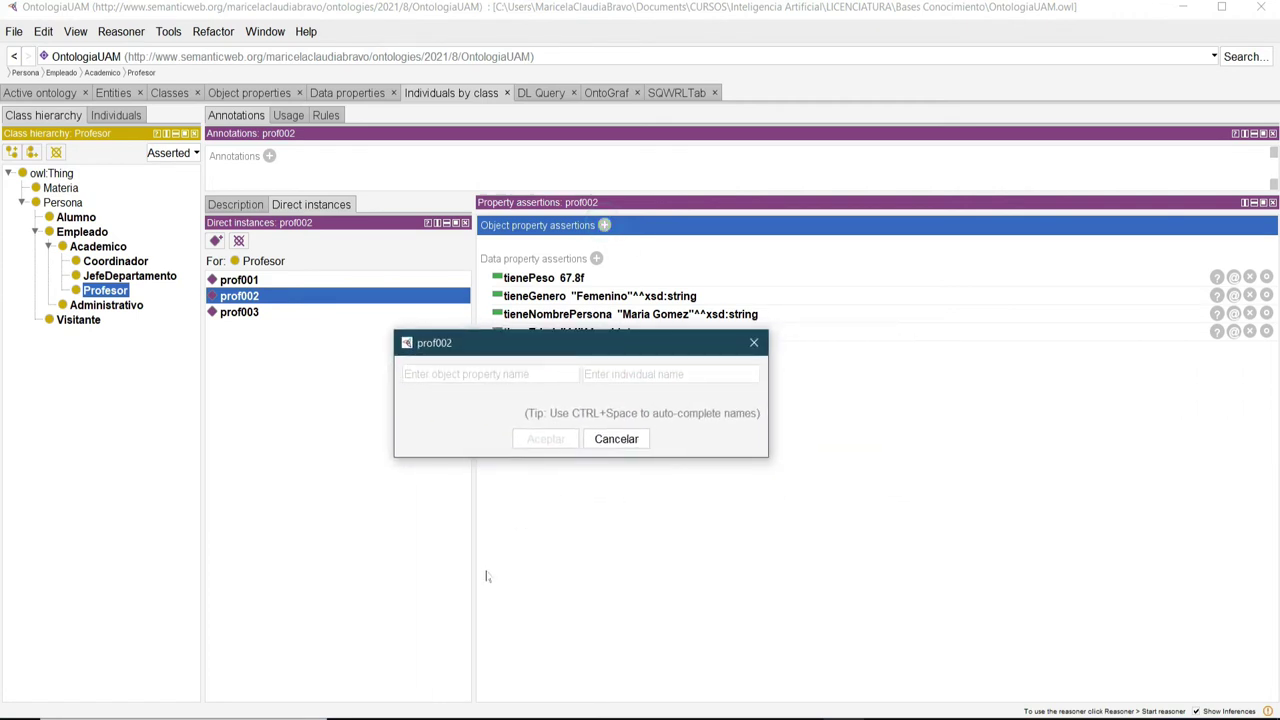
{"action": "type", "text": "es"}
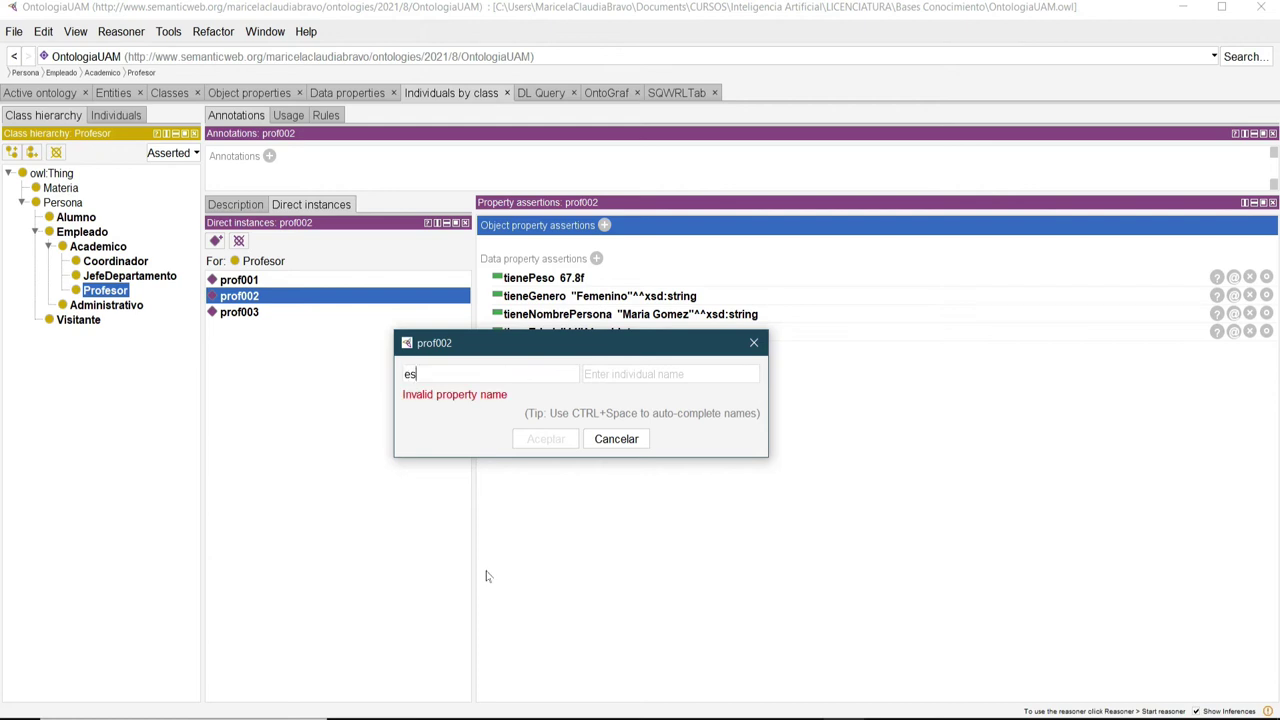
{"action": "key", "text": "ctrl+space"}
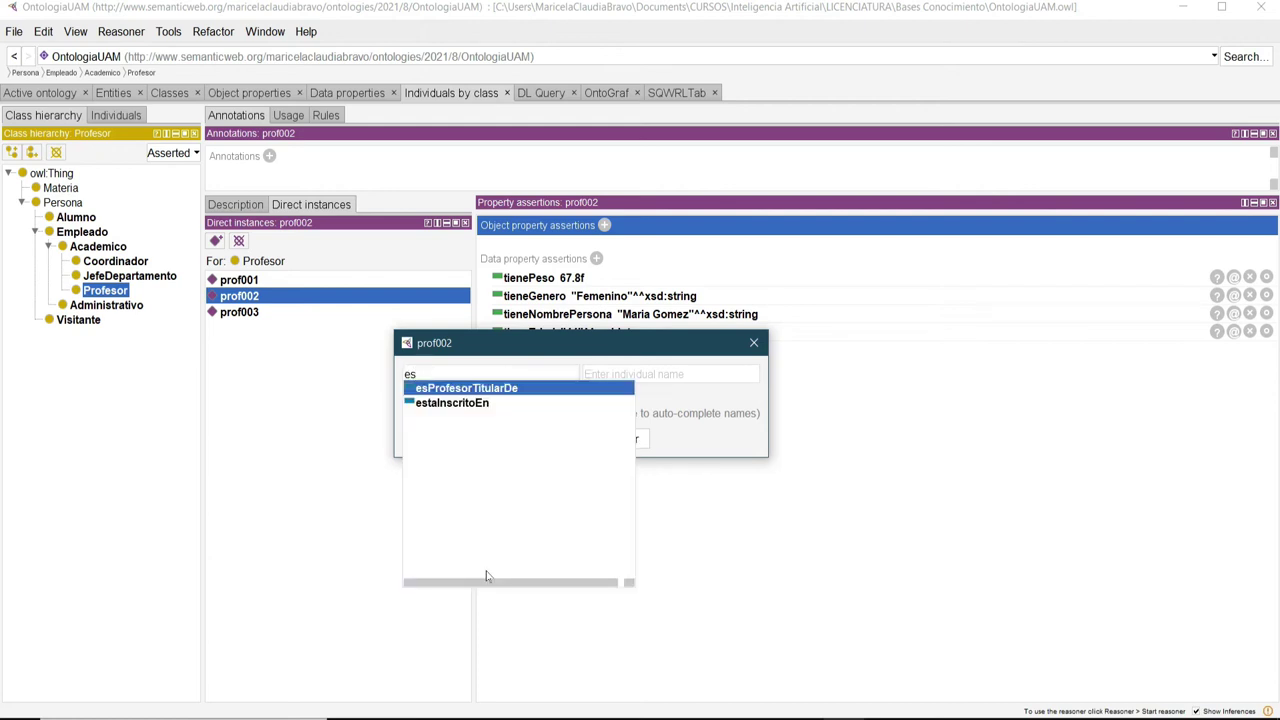
{"action": "left_click", "coordinate": [479, 388]}
{"action": "left_click", "coordinate": [715, 372]}
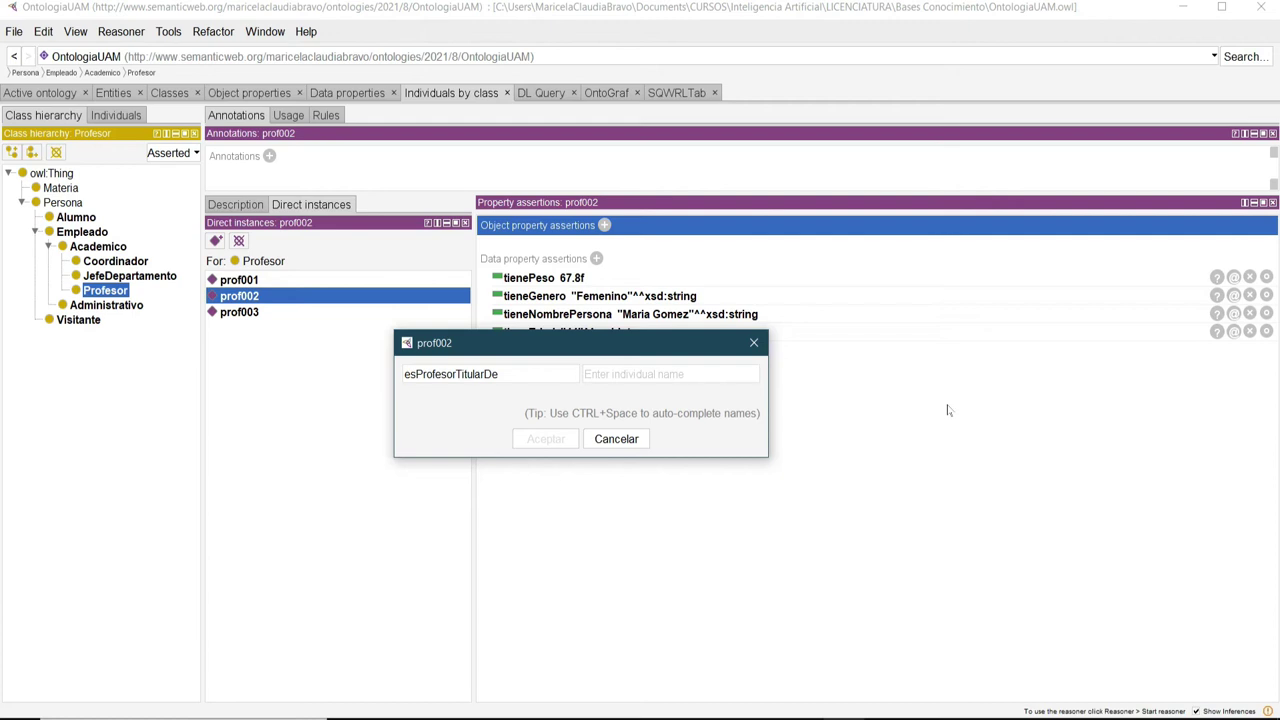
{"action": "type", "text": "mat"}
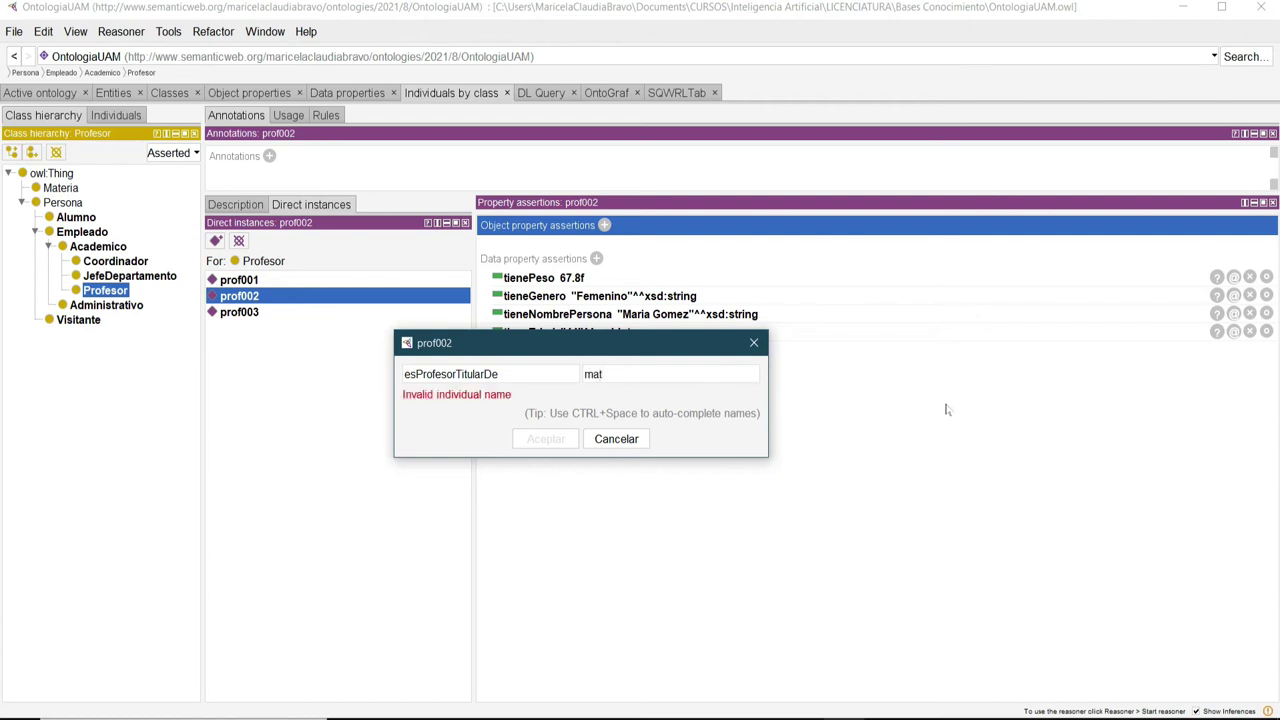
{"action": "key", "text": "ctrl+space"}
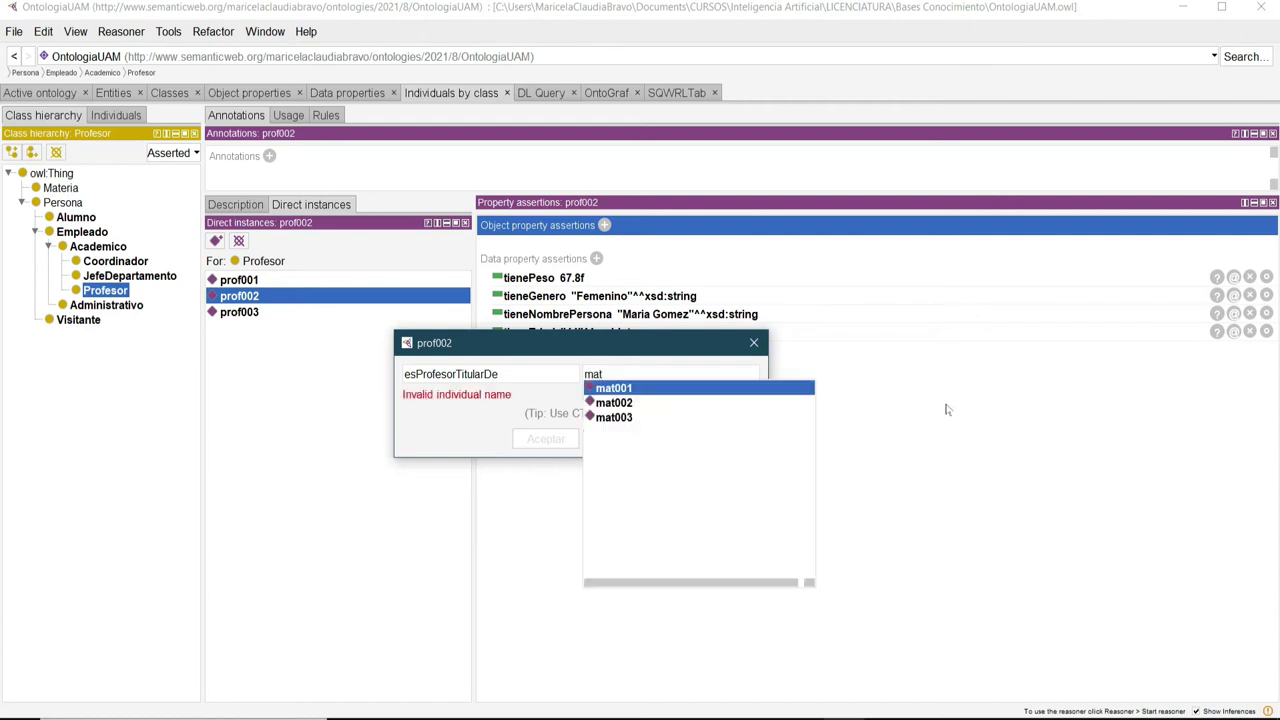
{"action": "left_click", "coordinate": [625, 389]}
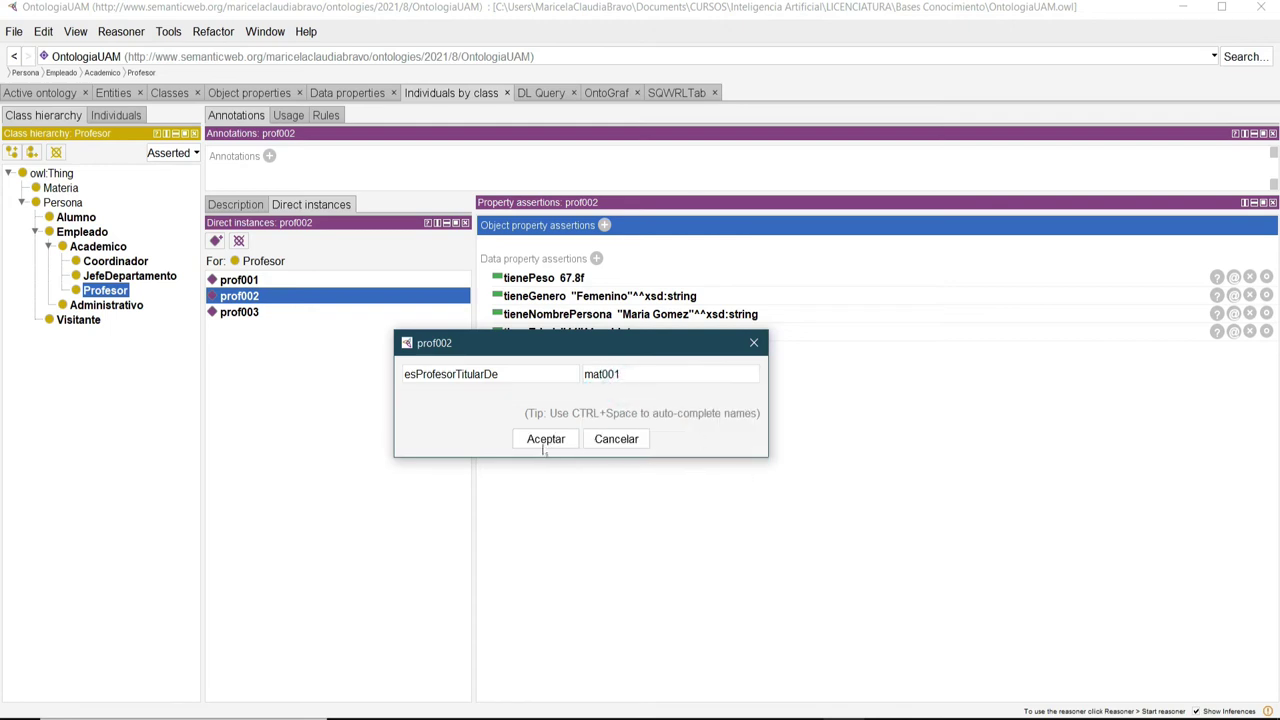
{"action": "left_click", "coordinate": [545, 439]}
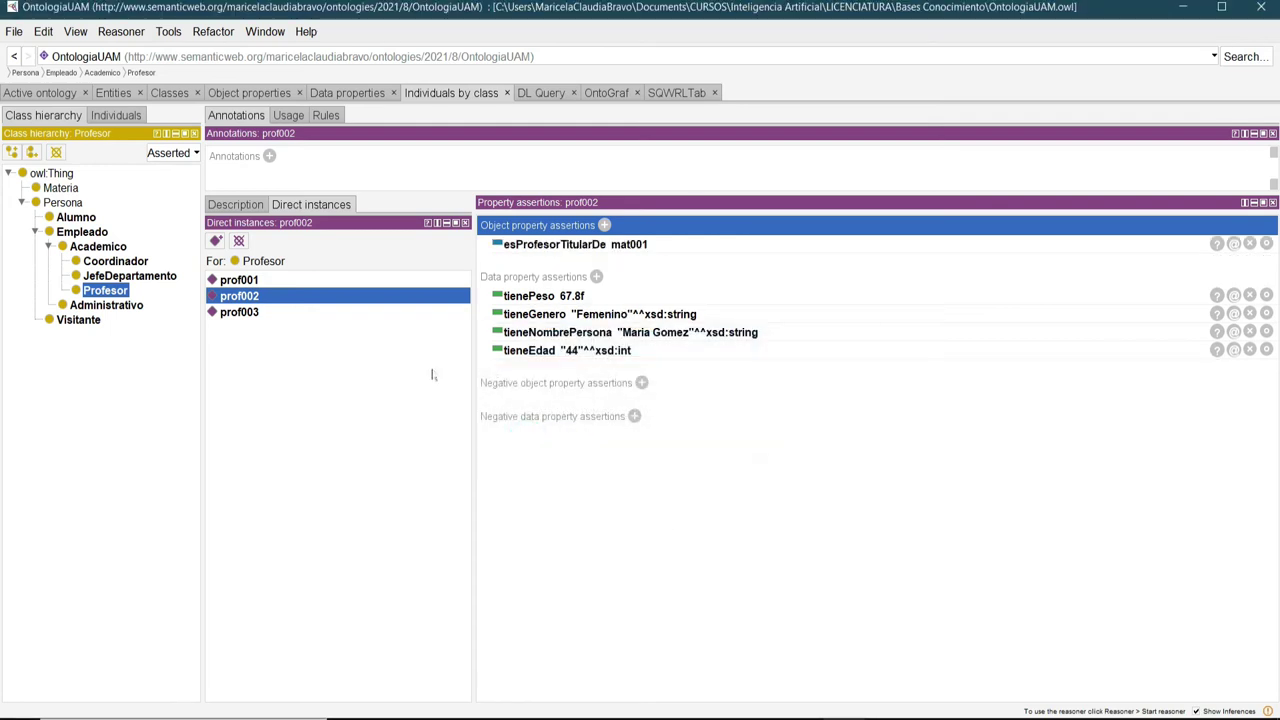
{"action": "left_click", "coordinate": [238, 314]}
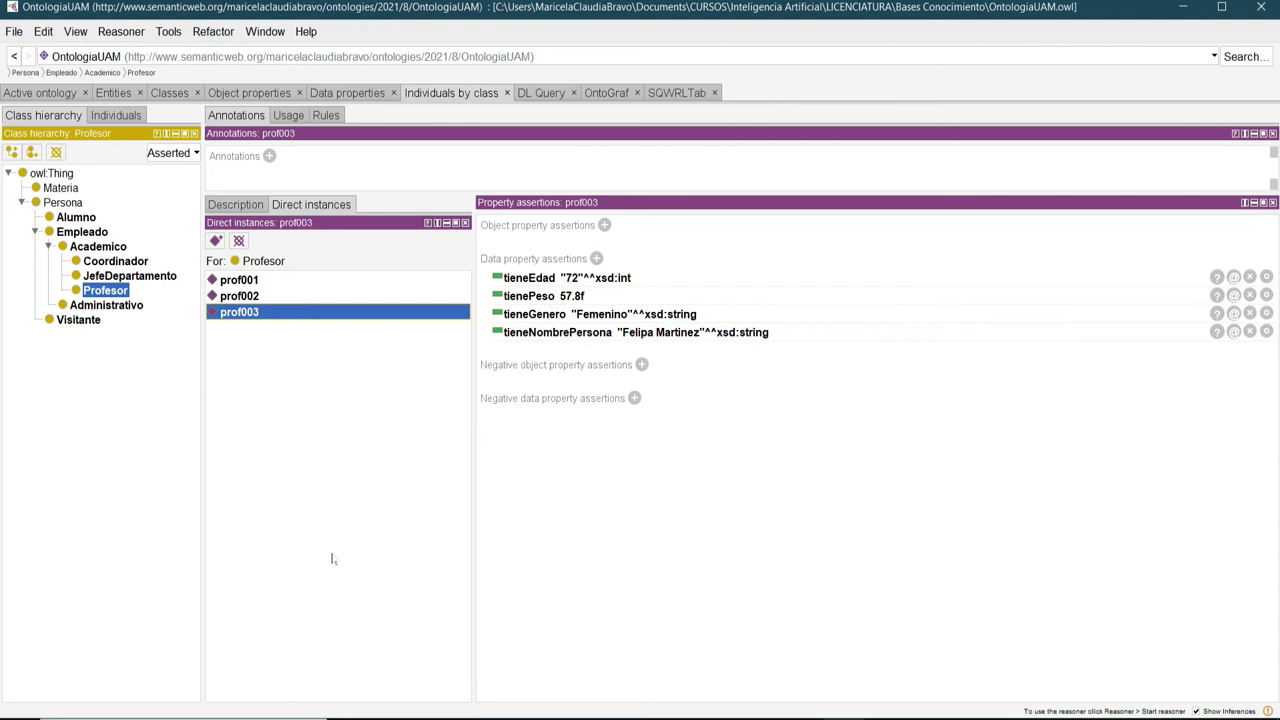
After reviewing the professors, assert prof003 esProfesorTitularDe mat002 via autocomplete.
{"action": "left_click", "coordinate": [240, 281]}
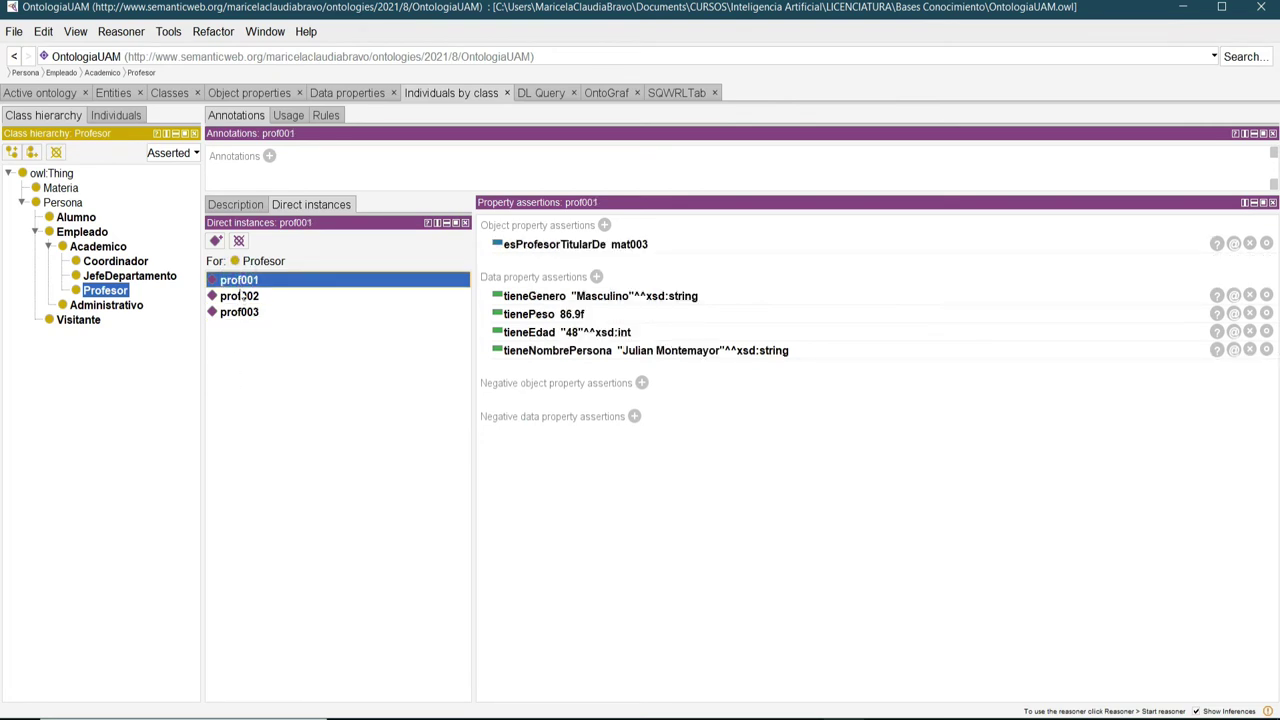
{"action": "left_click", "coordinate": [242, 296]}
{"action": "left_click", "coordinate": [245, 314]}
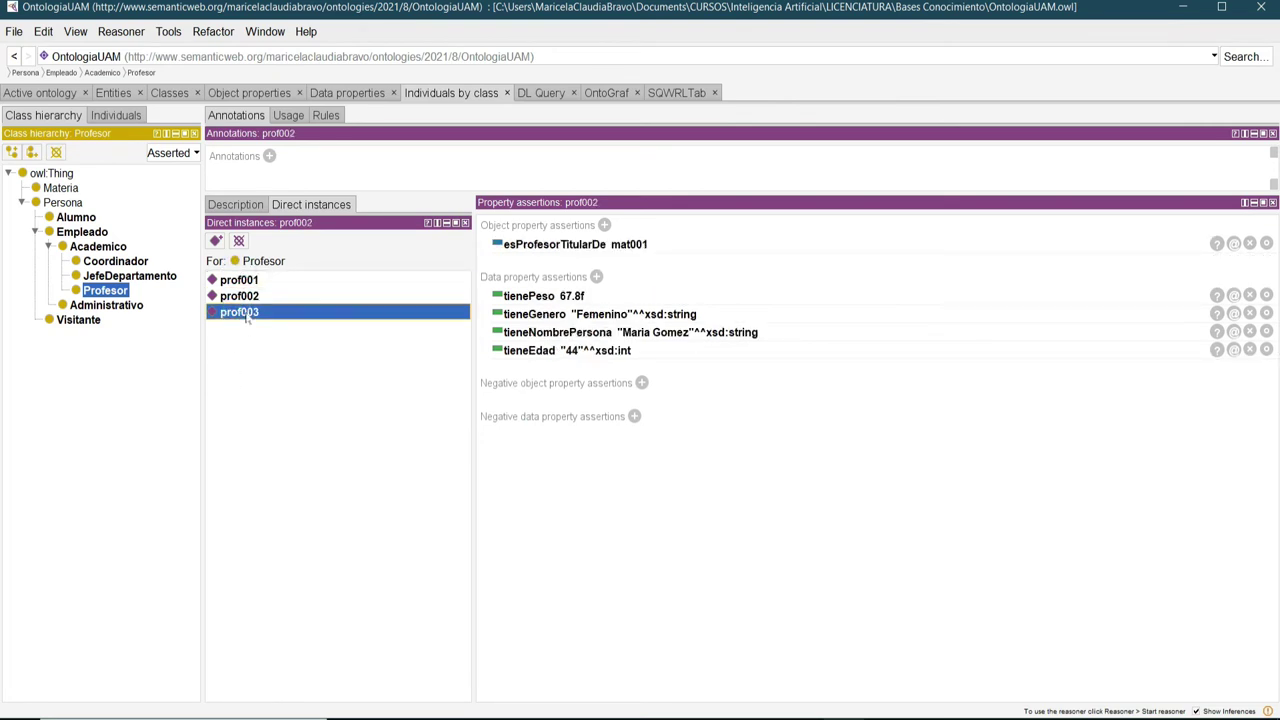
{"action": "left_click", "coordinate": [604, 225]}
{"action": "left_click_drag", "start_coordinate": [834, 400], "coordinate": [503, 396]}
{"action": "type", "text": "es"}
{"action": "key", "text": "ctrl+space"}
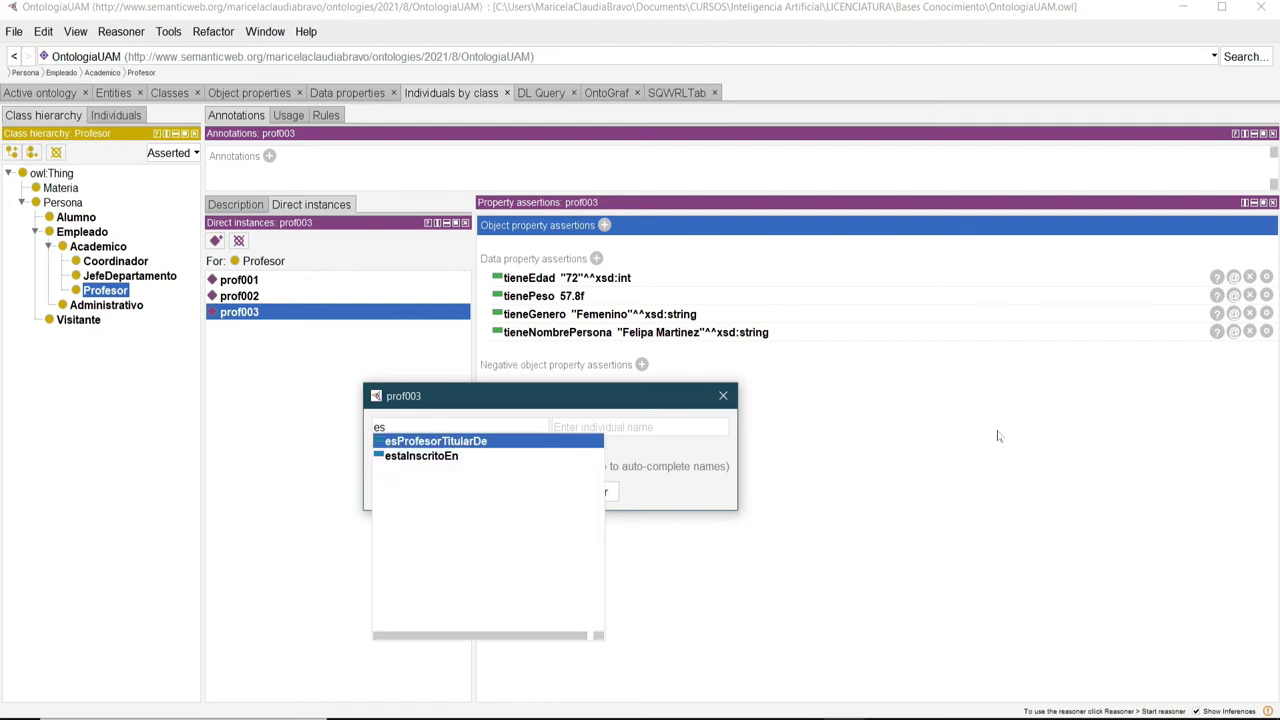
{"action": "key", "text": "Return"}
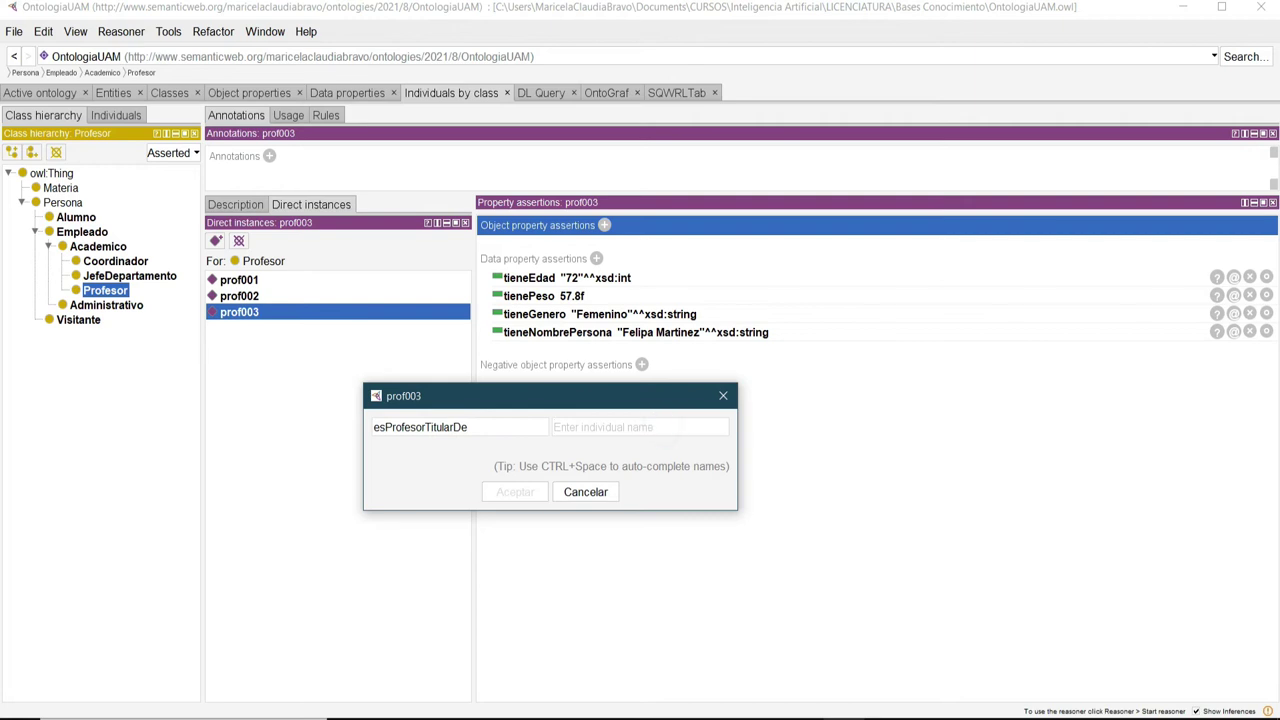
{"action": "type", "text": "ma"}
{"action": "key", "text": "ctrl+space"}
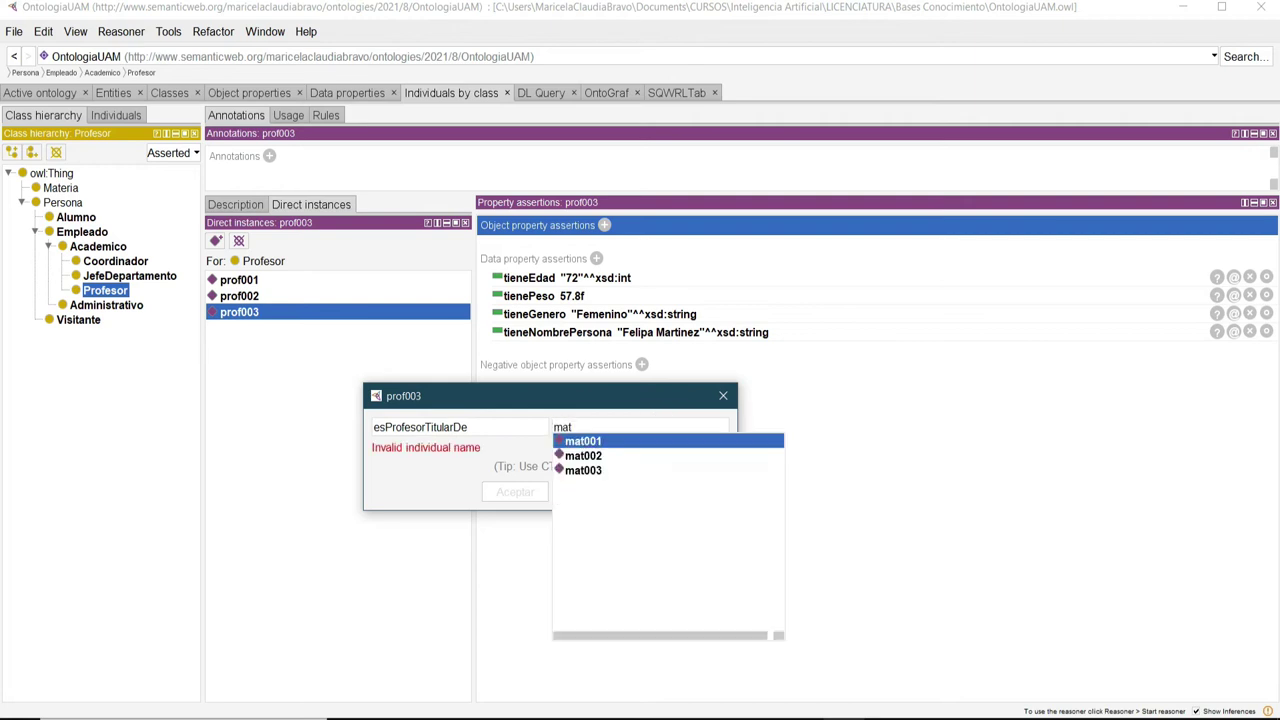
{"action": "left_click", "coordinate": [598, 457]}
{"action": "left_click", "coordinate": [516, 494]}
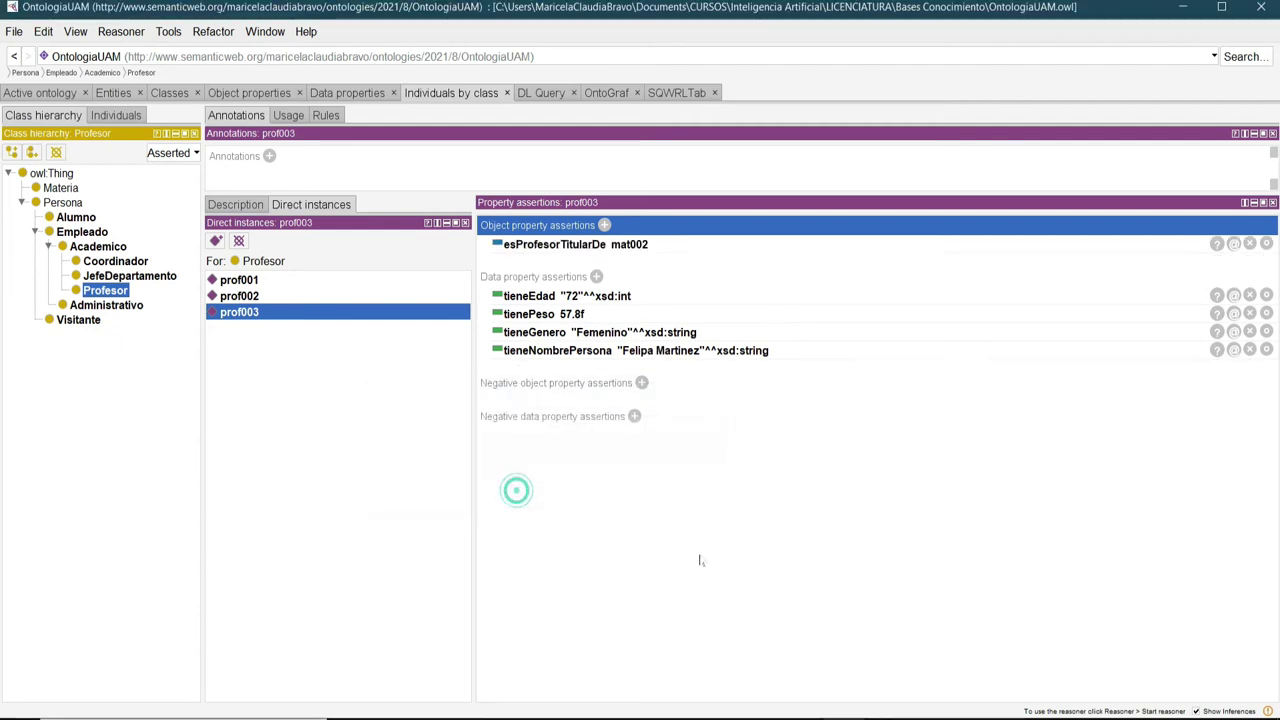
Save the ontology and check estaInscritoEn's domain Alumno and range Materia.
{"action": "left_click", "coordinate": [12, 32]}
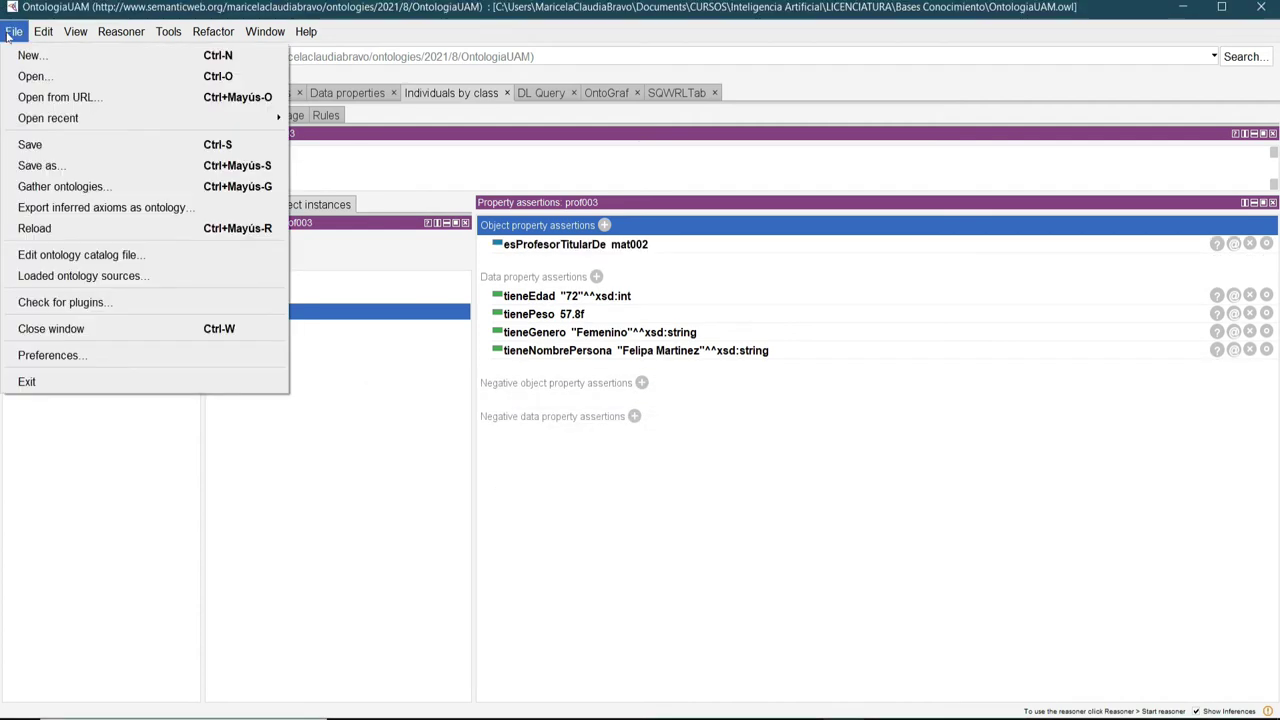
{"action": "left_click", "coordinate": [28, 146]}
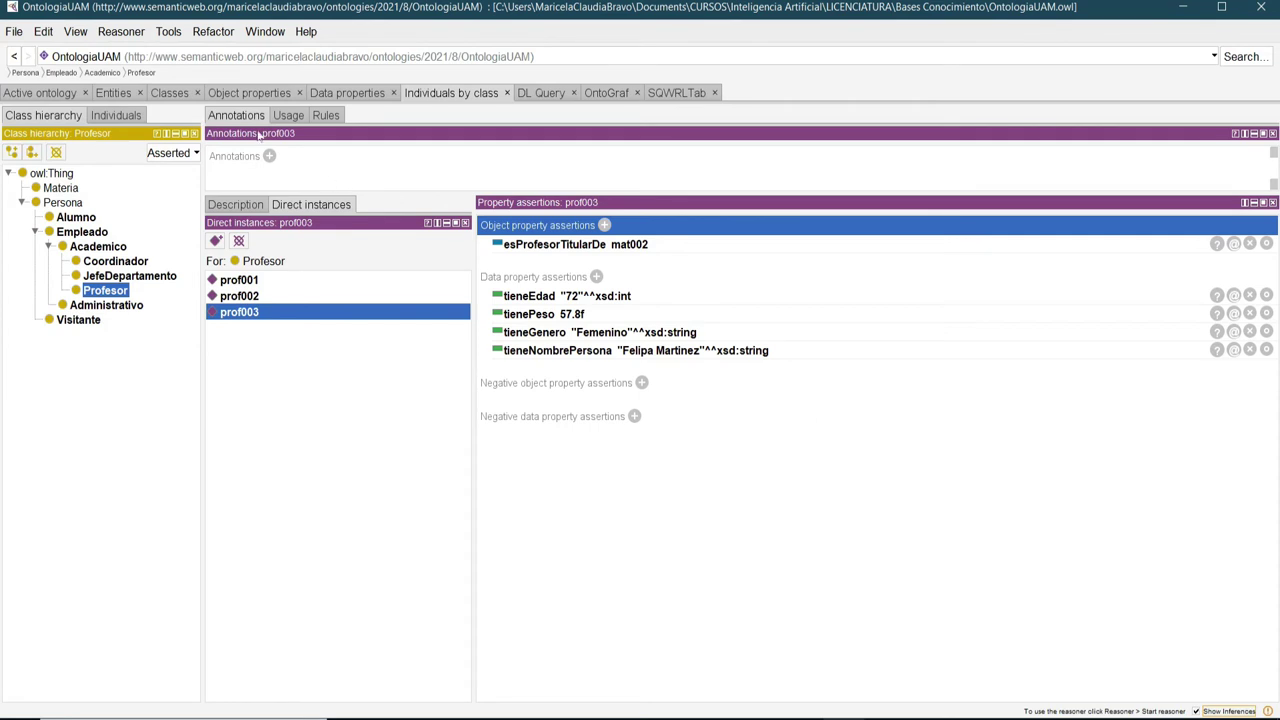
{"action": "left_click", "coordinate": [247, 92]}
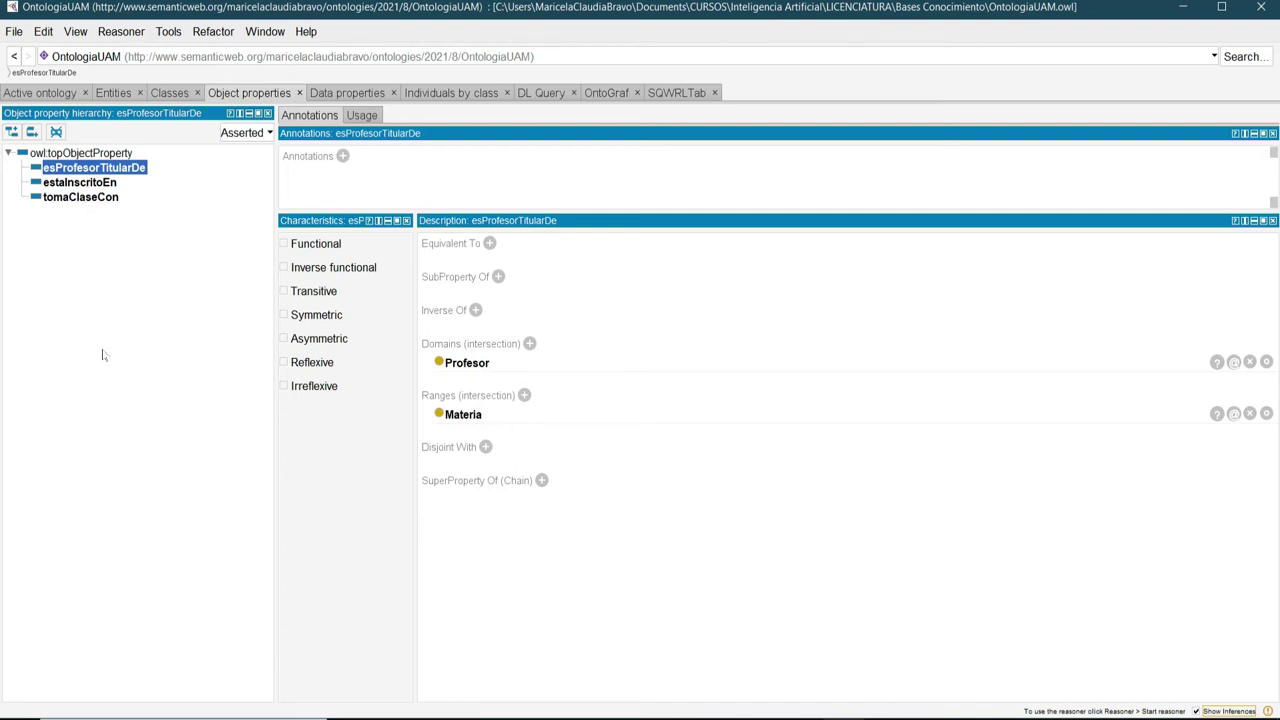
{"action": "left_click", "coordinate": [67, 184]}
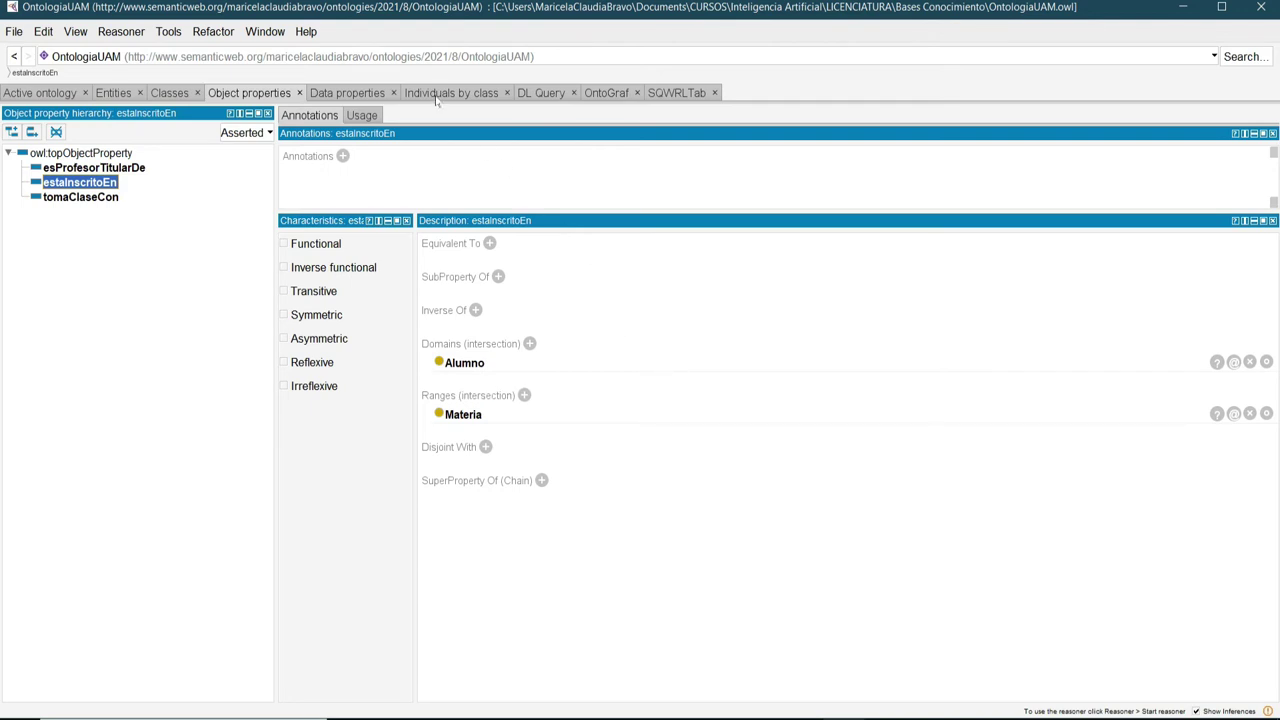
{"action": "left_click", "coordinate": [437, 93]}
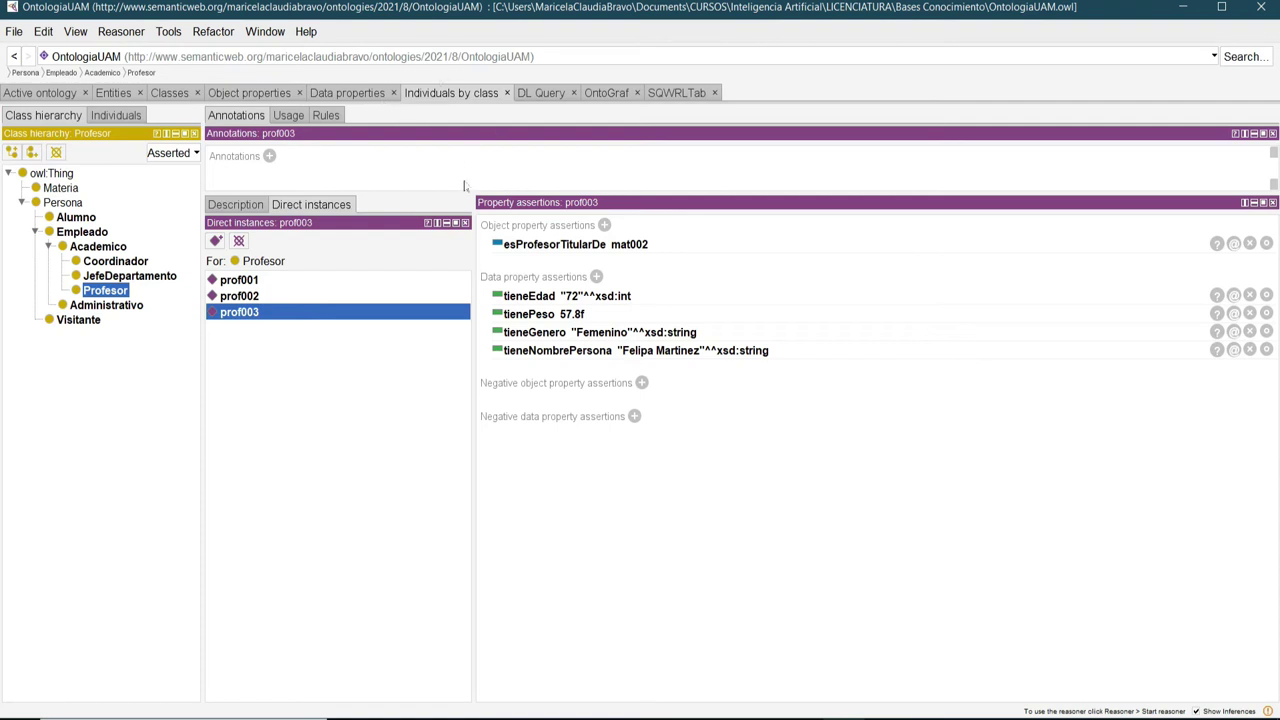
Under Alumno, give alu001 the assertion estaInscritoEn mat001.
{"action": "left_click", "coordinate": [76, 218]}
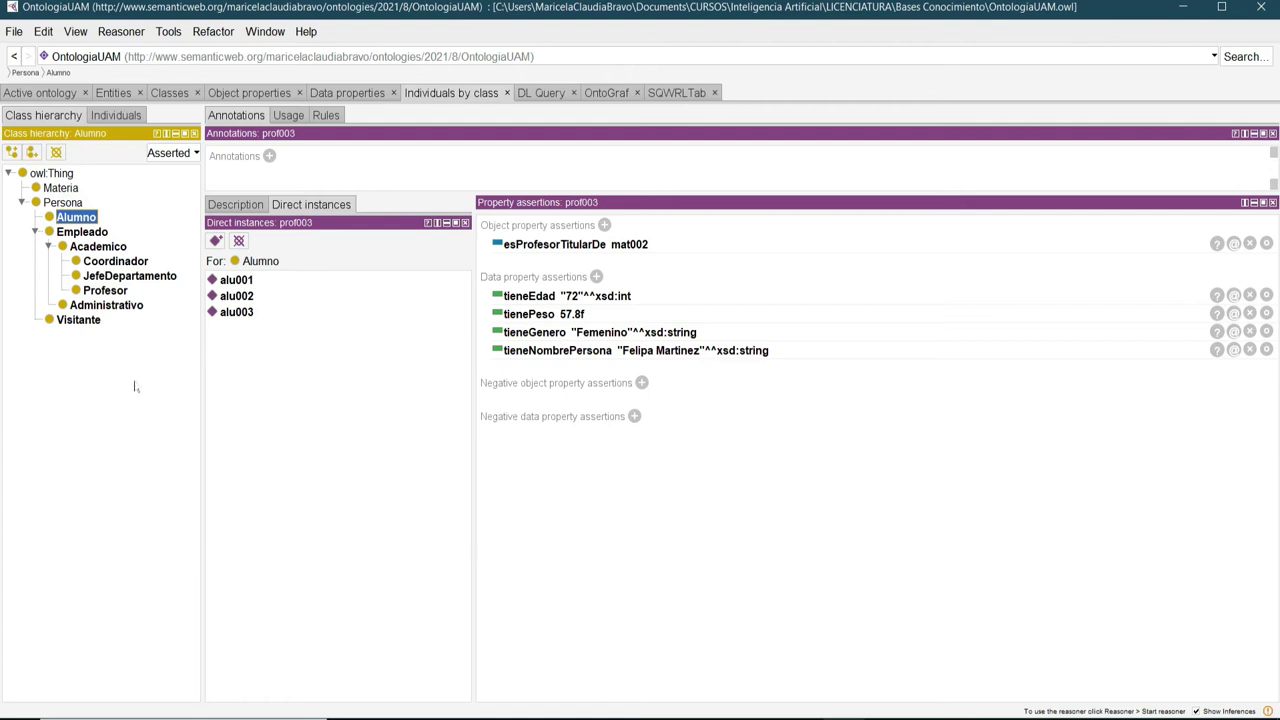
{"action": "left_click", "coordinate": [232, 282]}
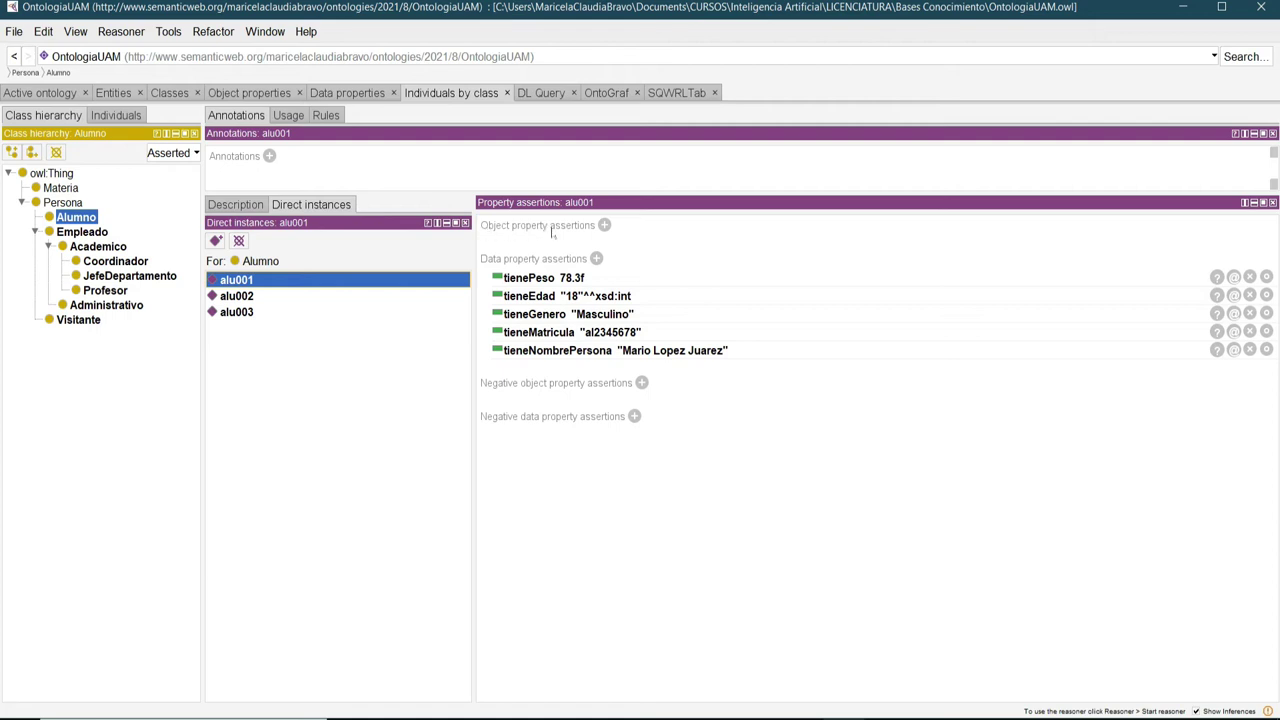
{"action": "left_click", "coordinate": [604, 225]}
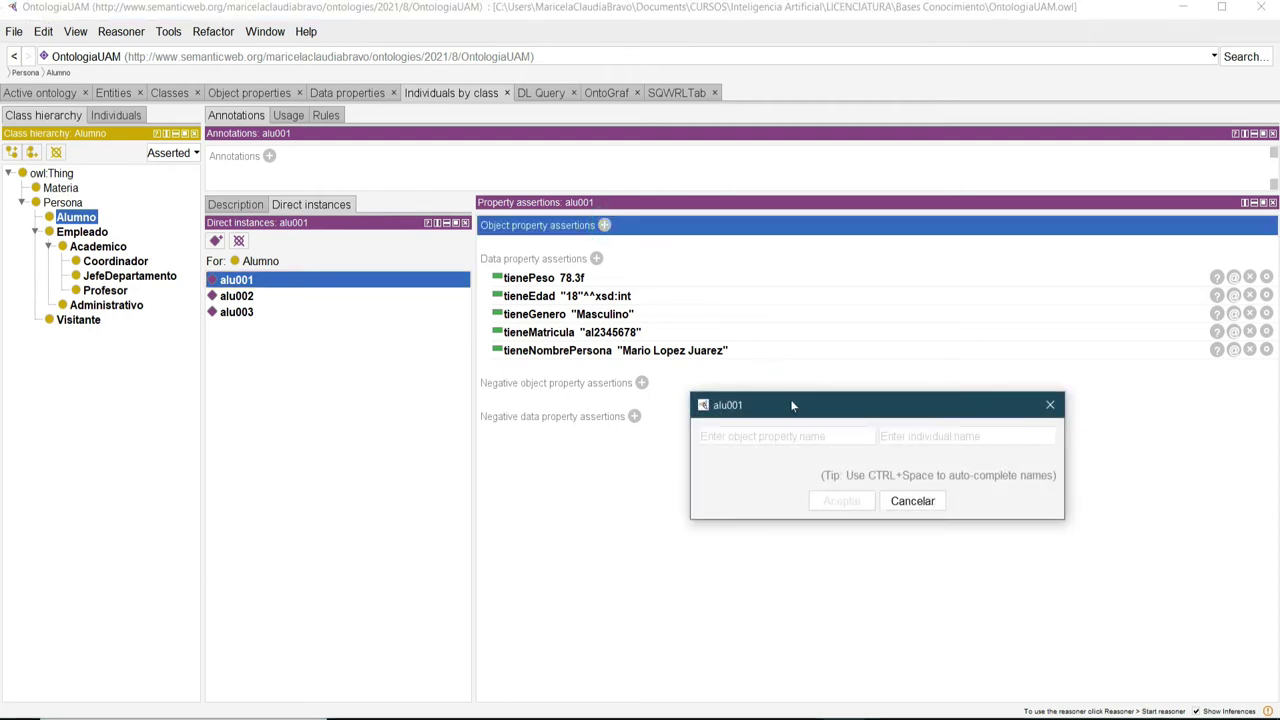
{"action": "left_click_drag", "start_coordinate": [790, 399], "coordinate": [660, 358]}
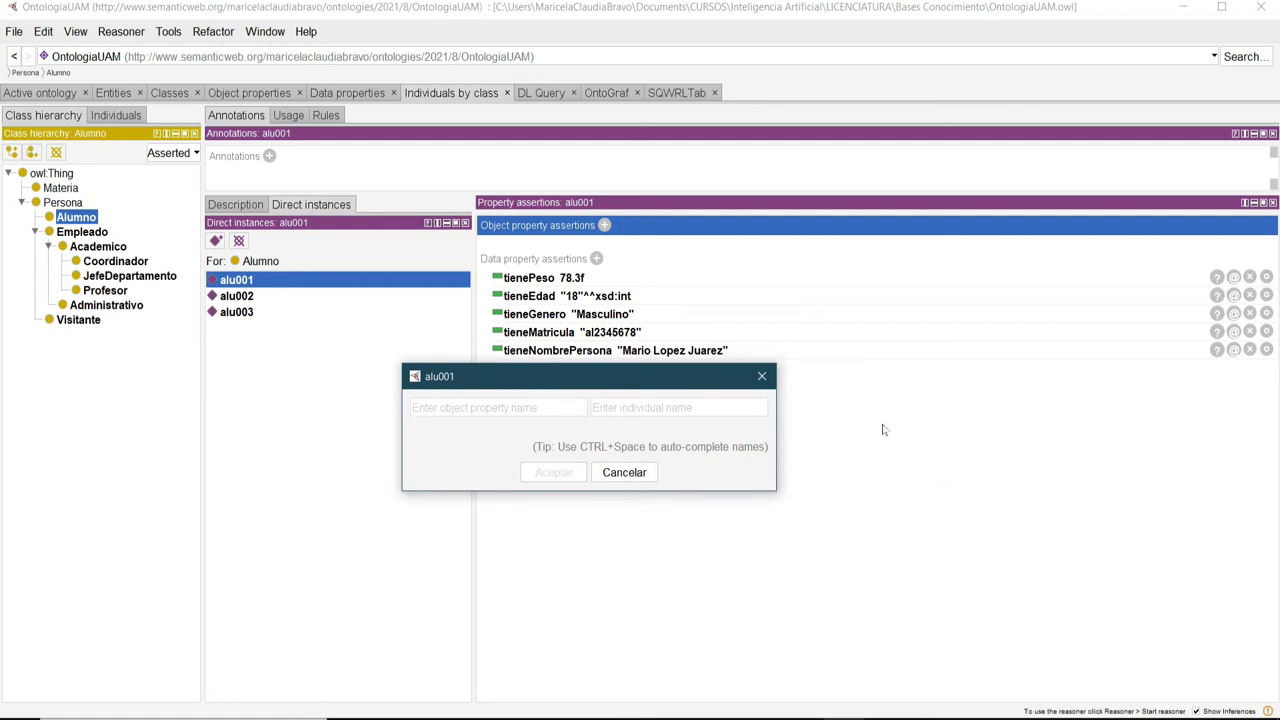
{"action": "type", "text": "esta"}
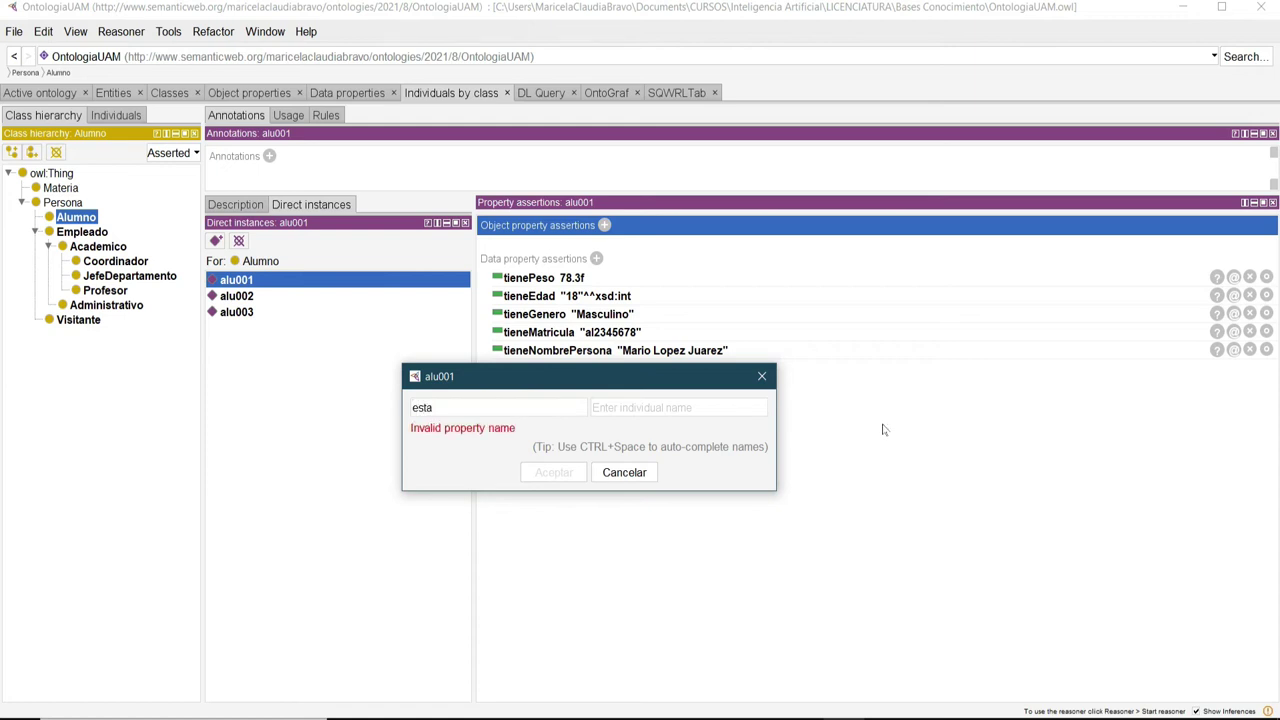
{"action": "type", "text": "InscritoEn"}
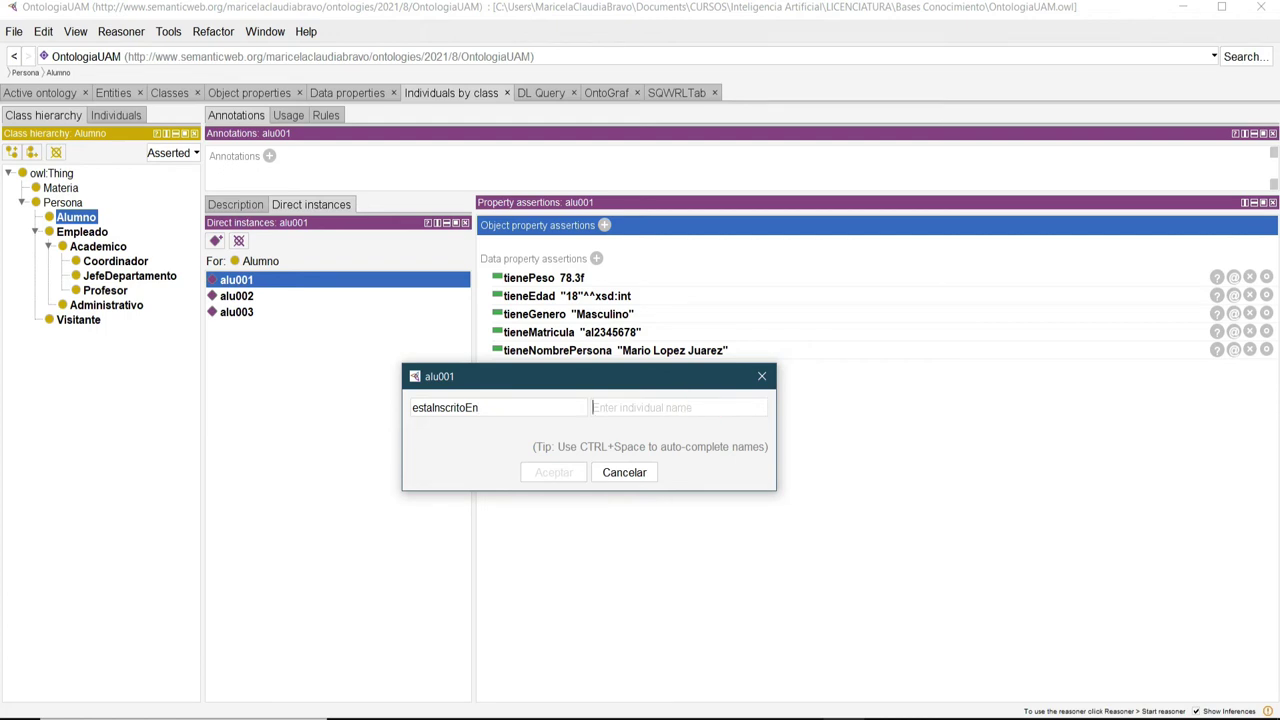
{"action": "left_click", "coordinate": [598, 407]}
{"action": "type", "text": "mat"}
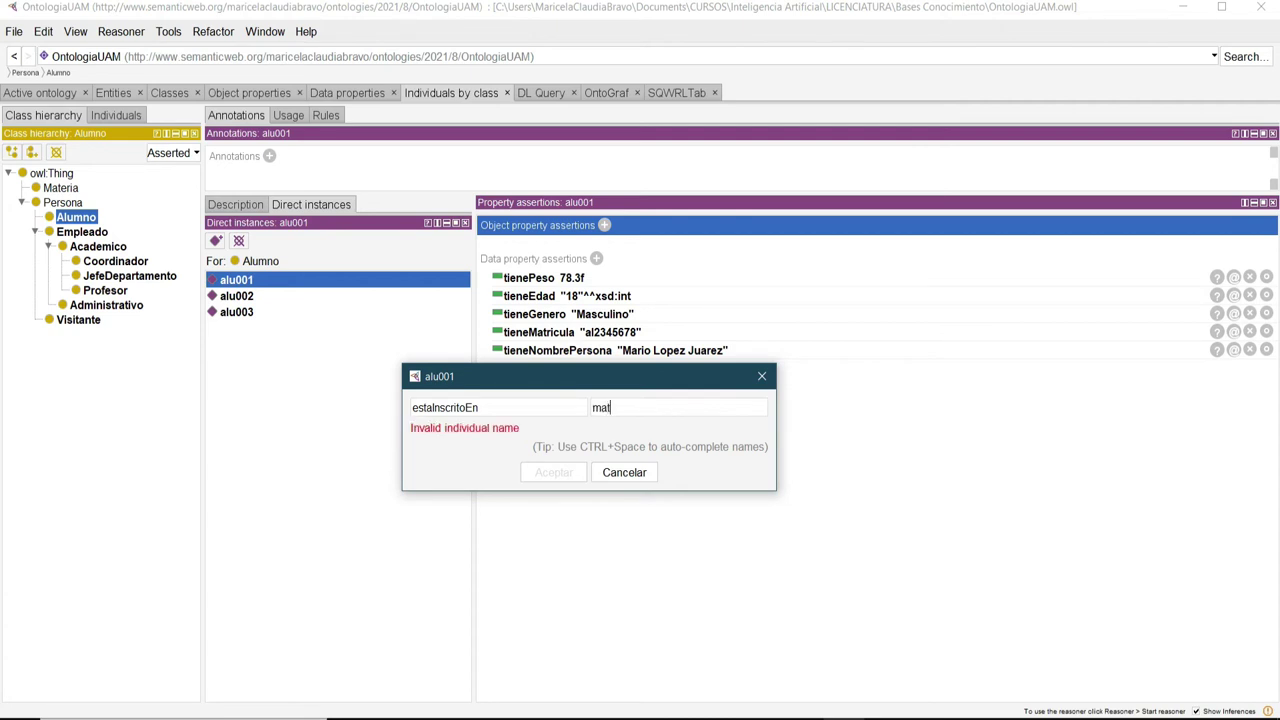
{"action": "key", "text": "ctrl+space"}
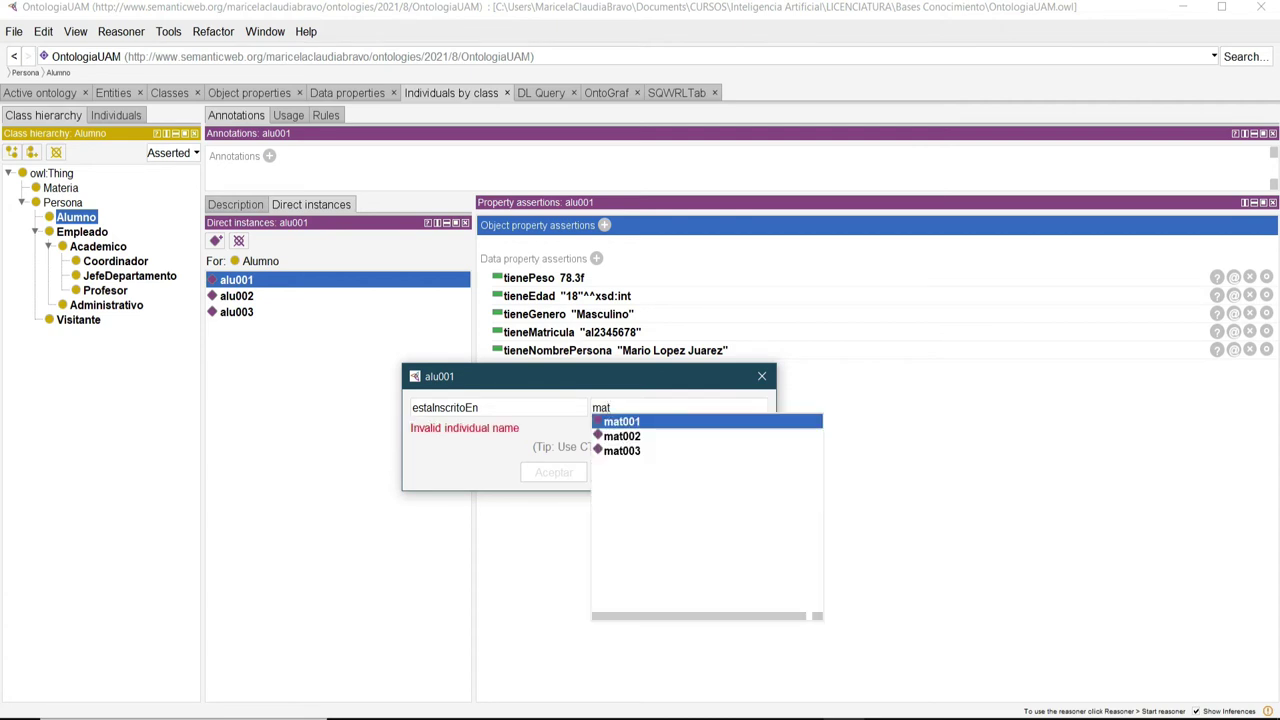
{"action": "left_click", "coordinate": [630, 421]}
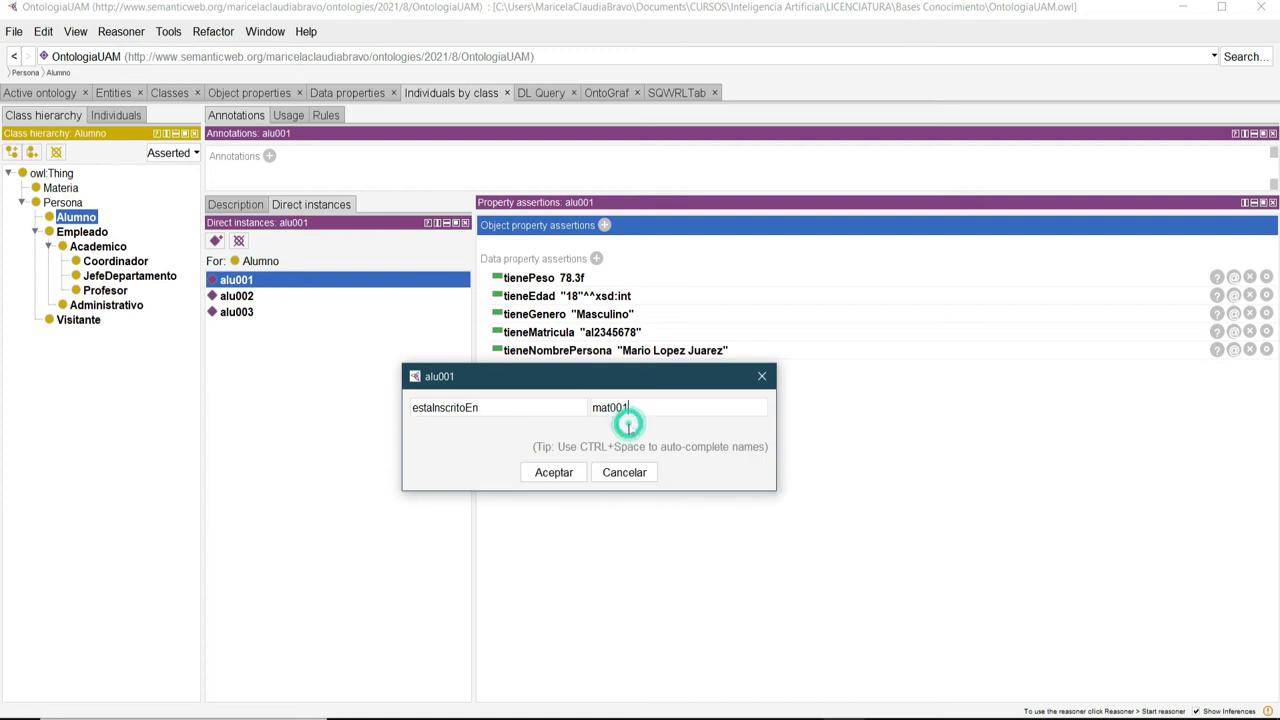
{"action": "left_click", "coordinate": [553, 473]}
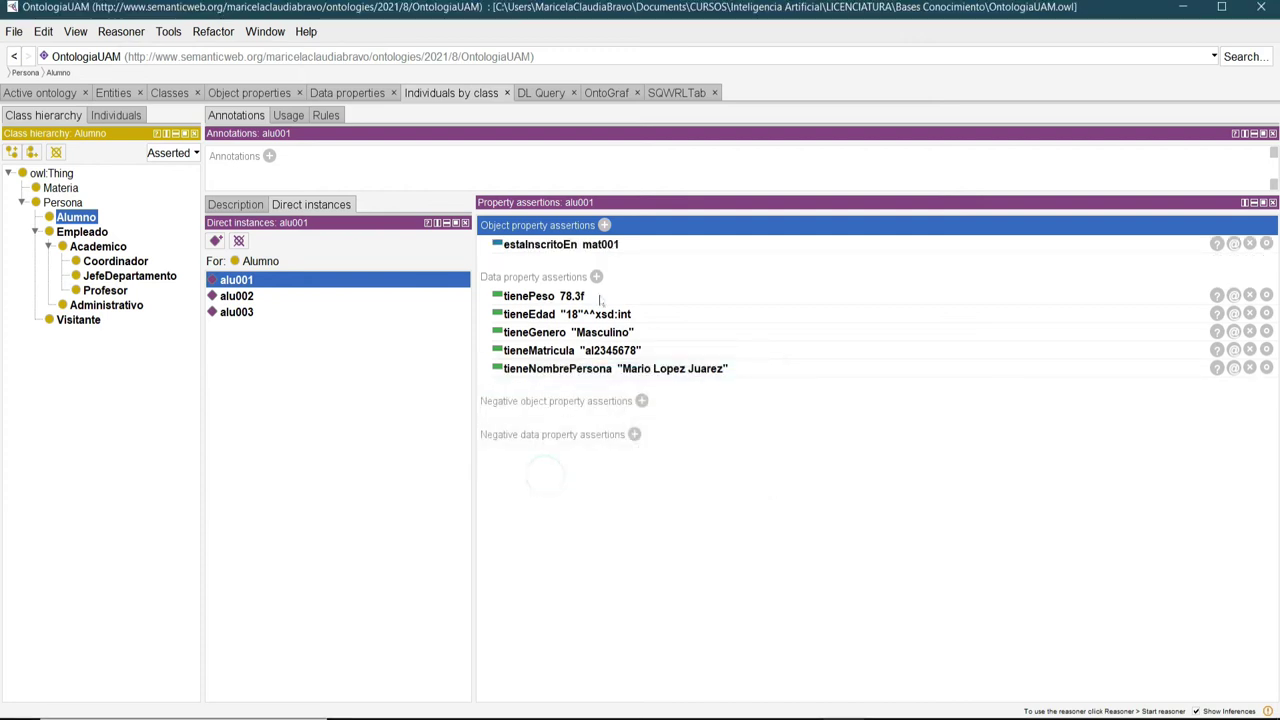
Add a second alu001 assertion, estaInscritoEn mat003.
{"action": "left_click", "coordinate": [604, 225]}
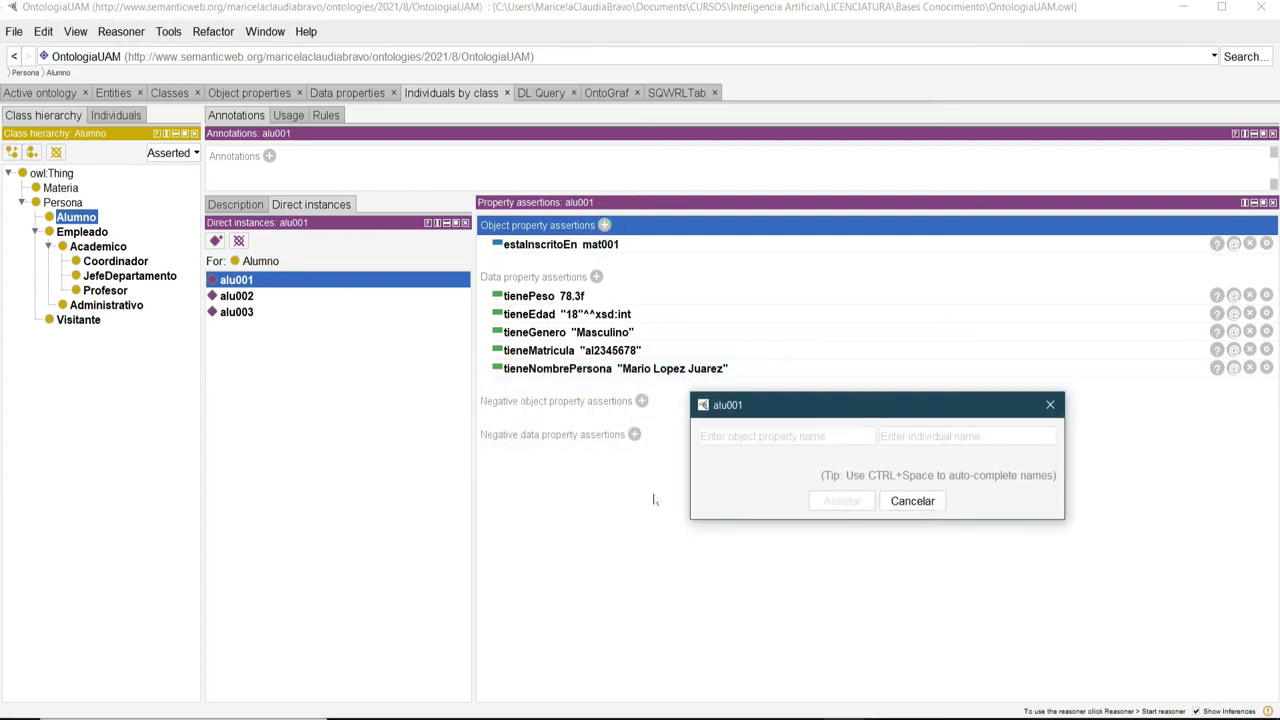
{"action": "type", "text": "est"}
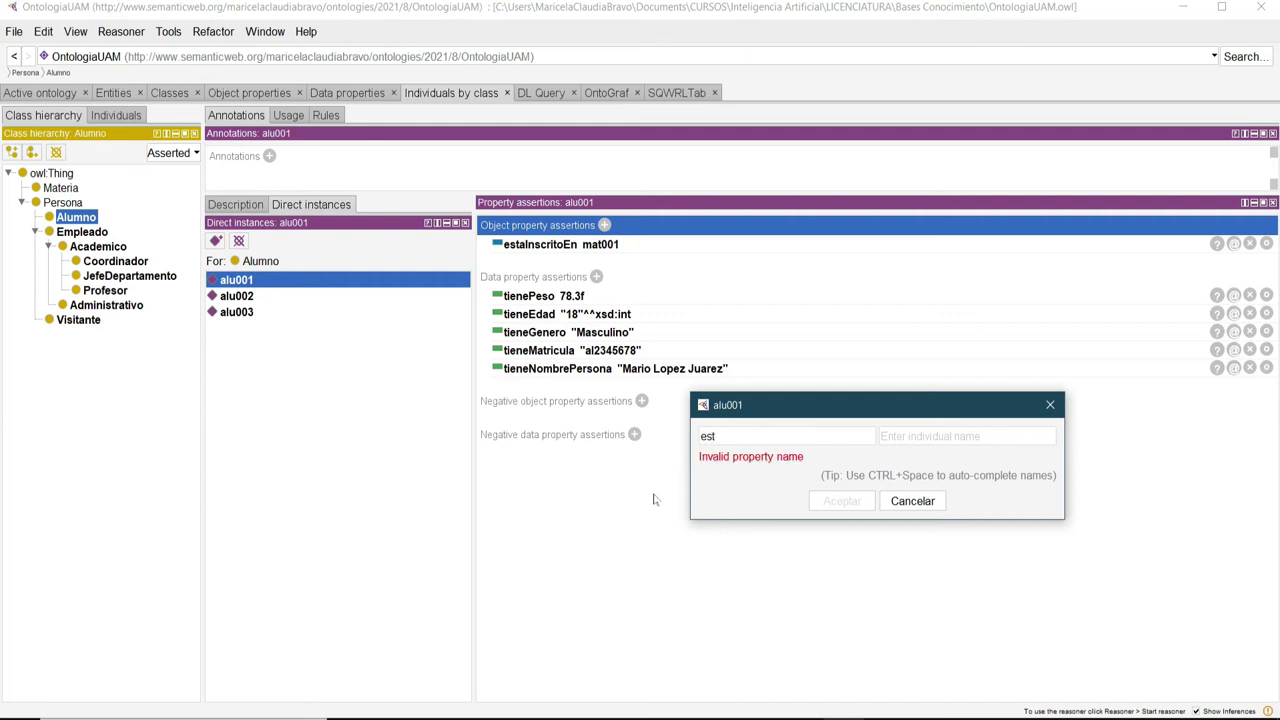
{"action": "key", "text": "ctrl+space"}
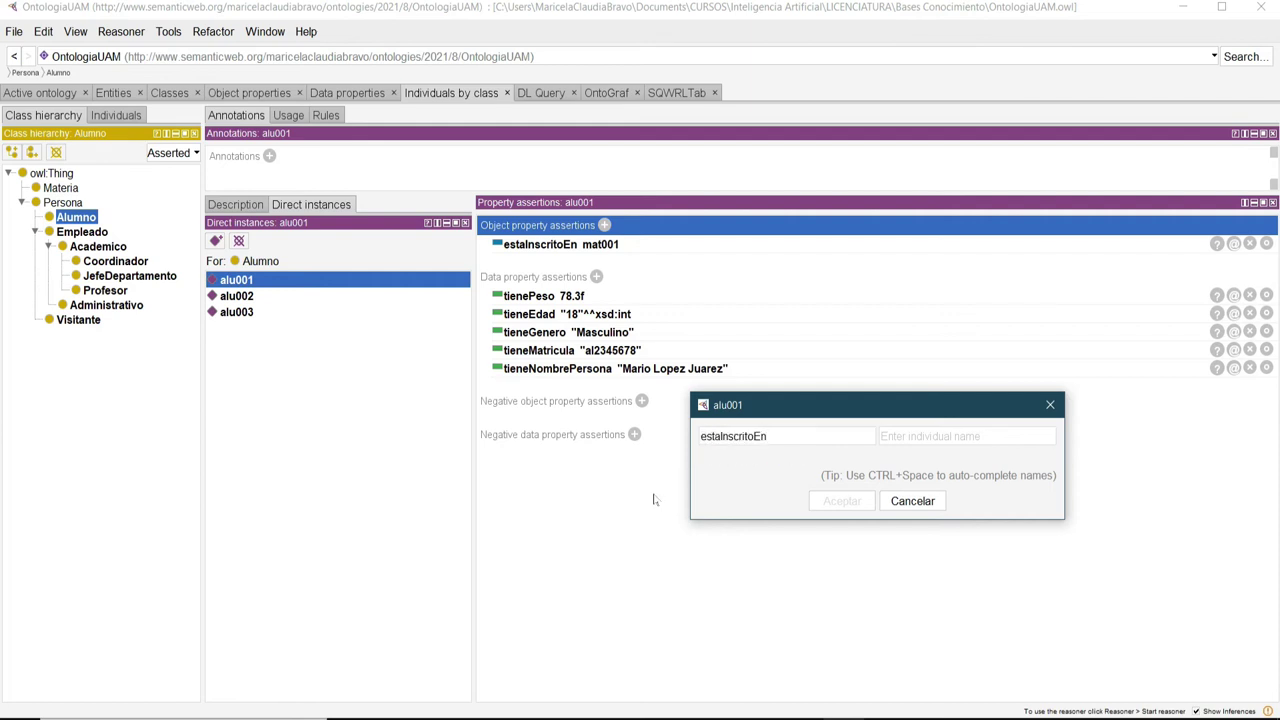
{"action": "left_click", "coordinate": [905, 436]}
{"action": "type", "text": "mat00"}
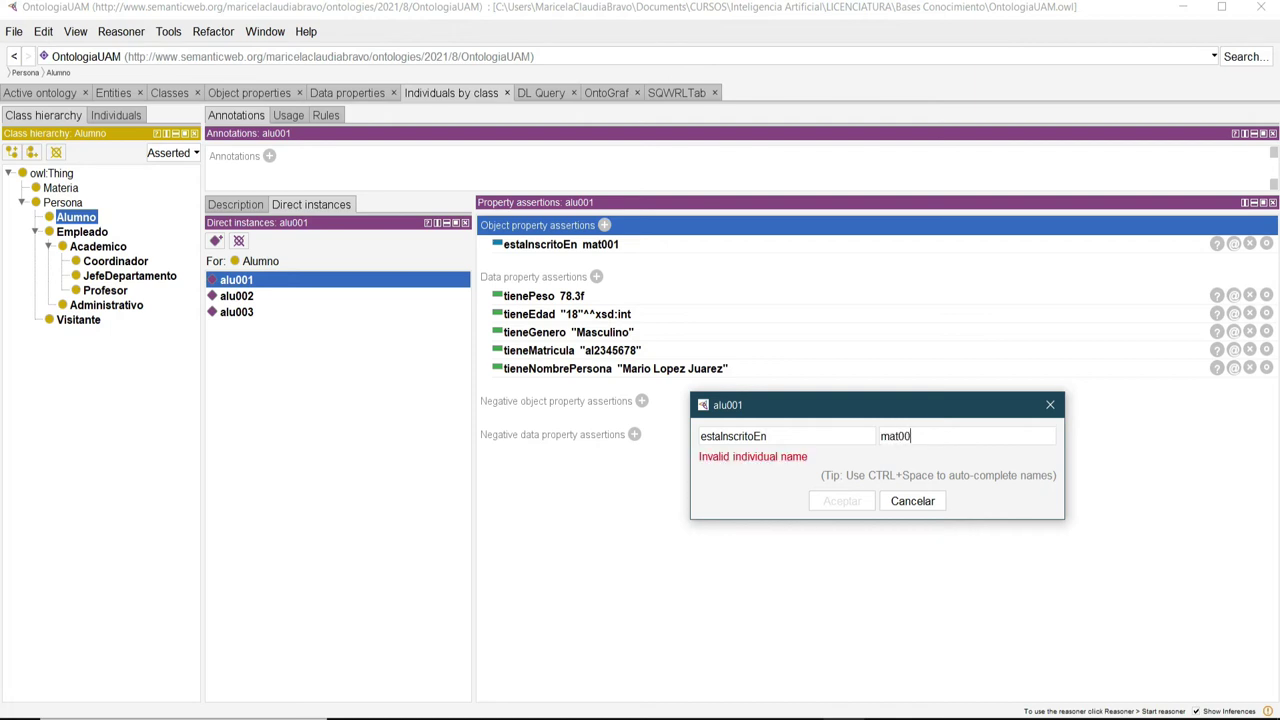
{"action": "type", "text": "3"}
{"action": "left_click", "coordinate": [842, 501]}
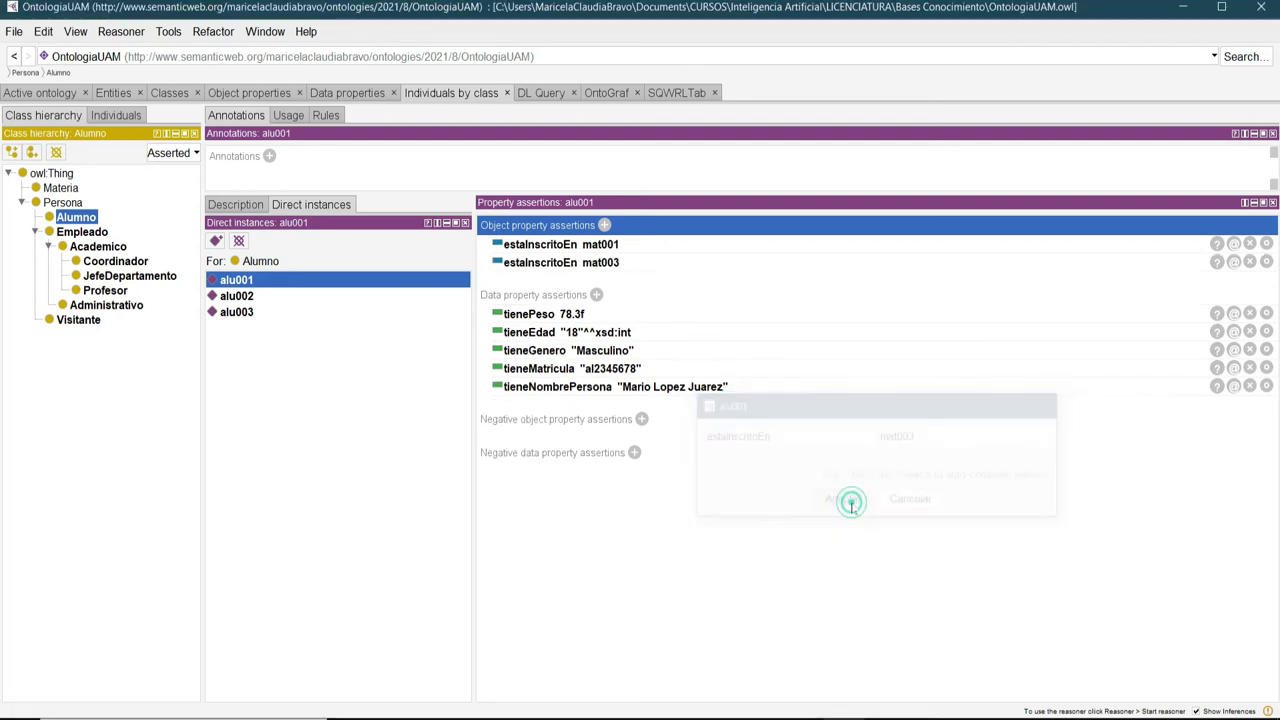
Give alu002 the assertion estaInscritoEn mat001.
{"action": "left_click", "coordinate": [232, 297]}
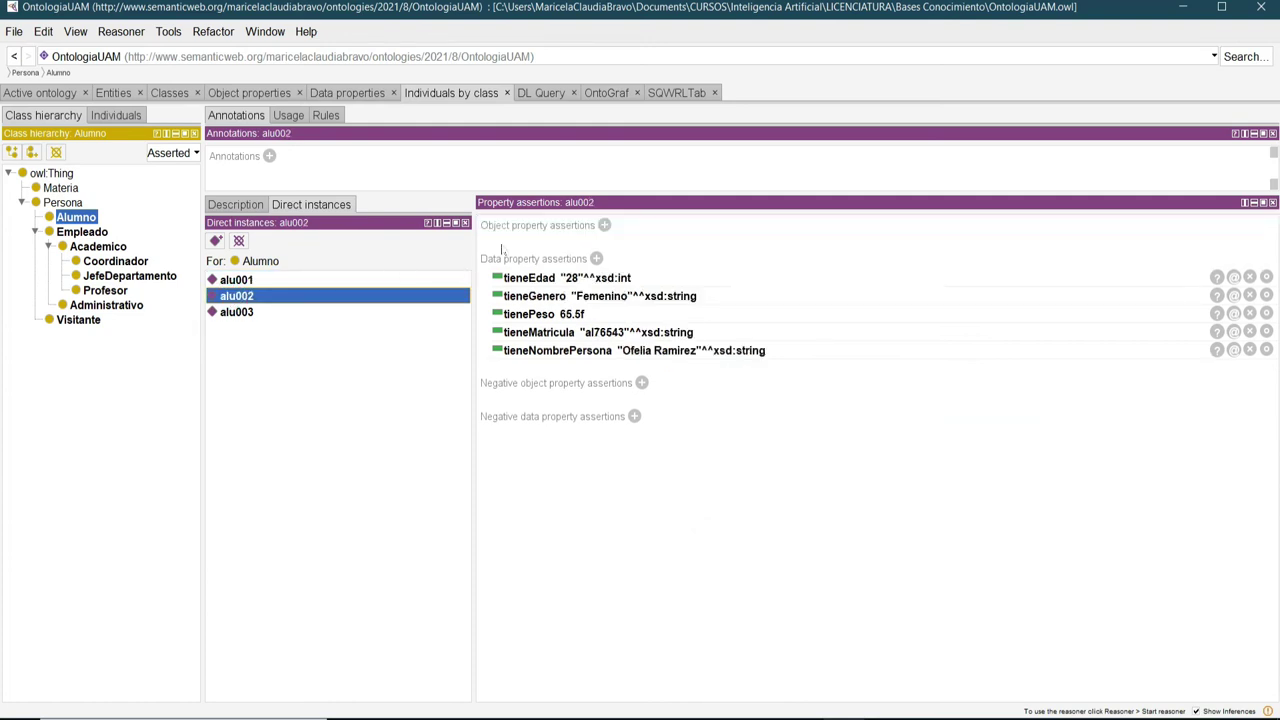
{"action": "left_click", "coordinate": [604, 225]}
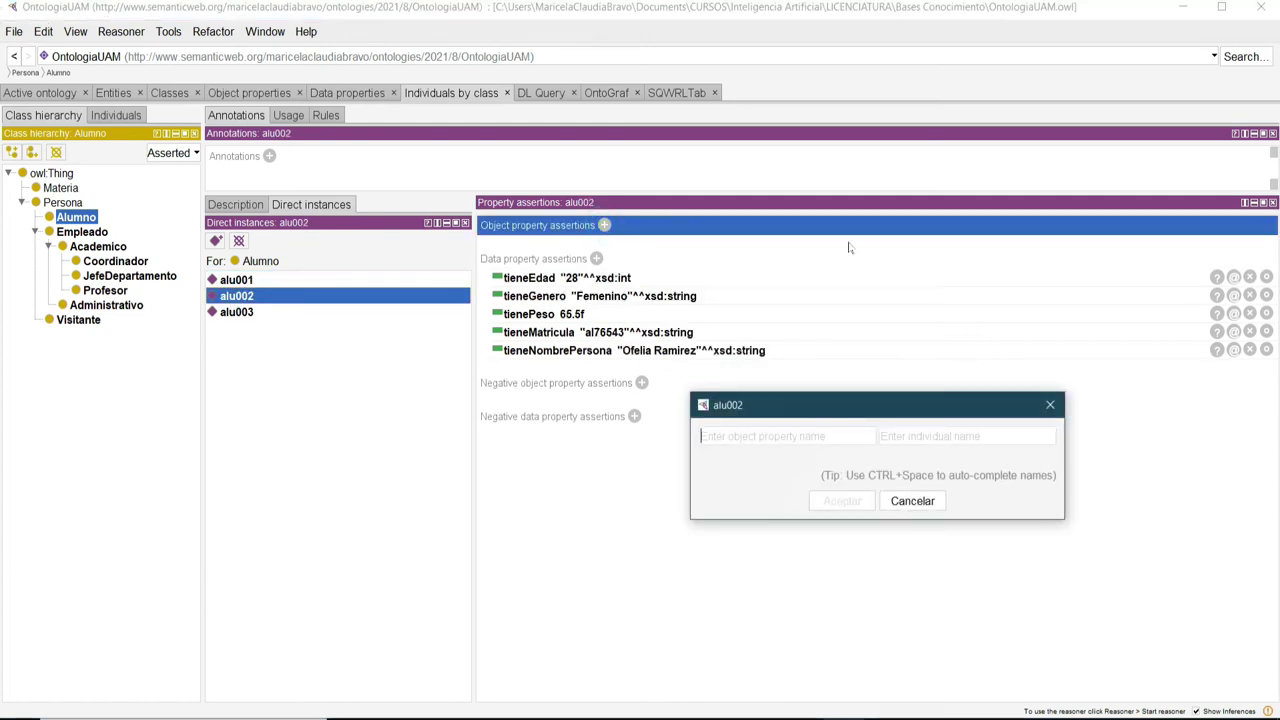
{"action": "type", "text": "est"}
{"action": "key", "text": "ctrl+space"}
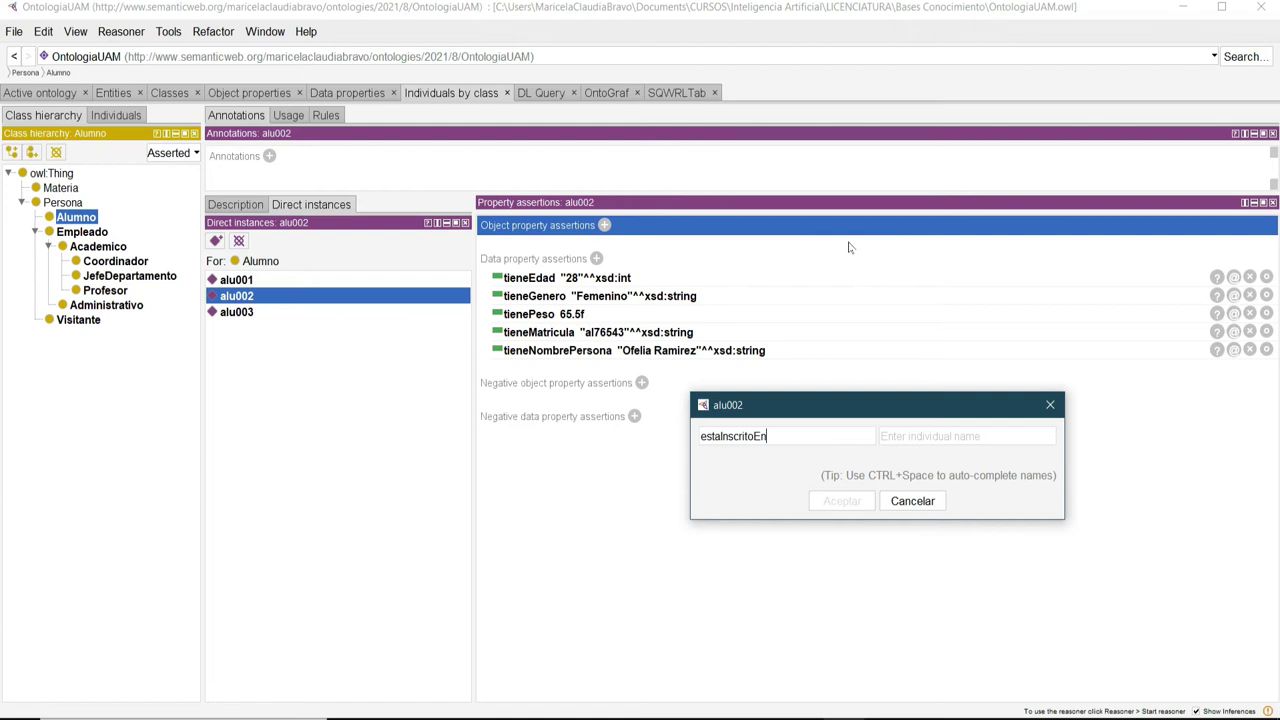
{"action": "left_click", "coordinate": [963, 435]}
{"action": "type", "text": "mat0"}
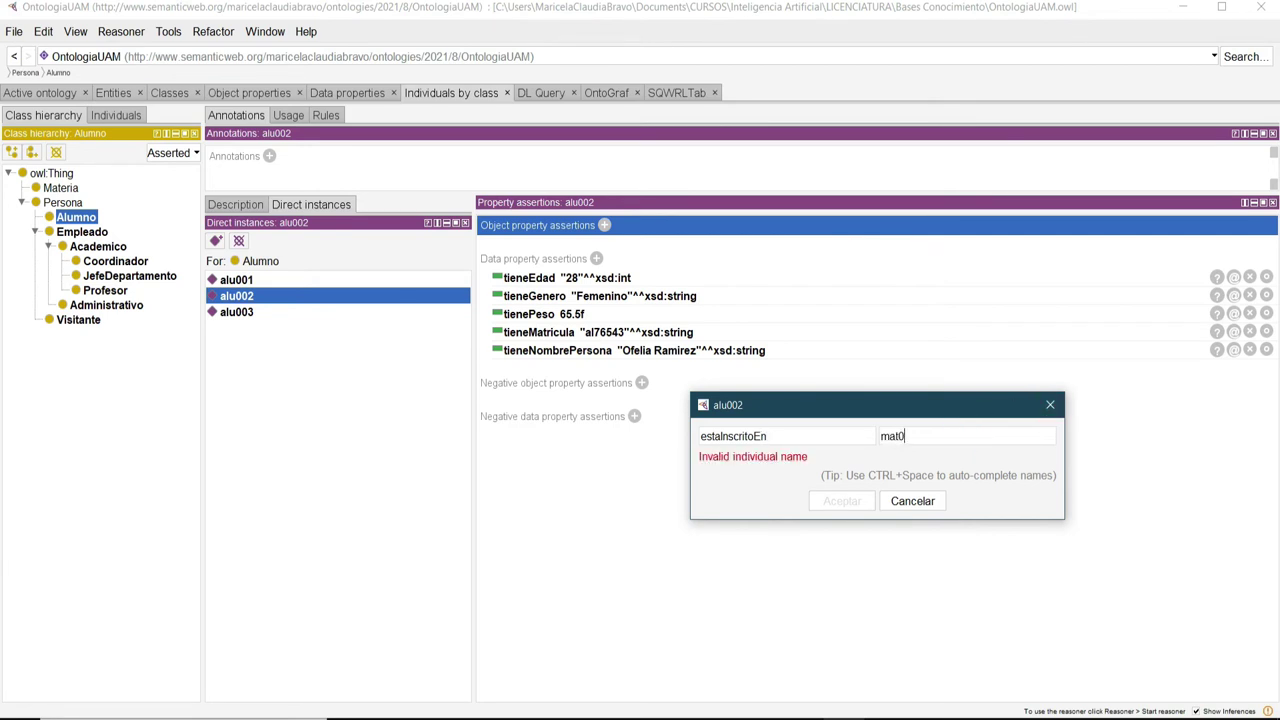
{"action": "type", "text": "01"}
{"action": "left_click", "coordinate": [842, 501]}
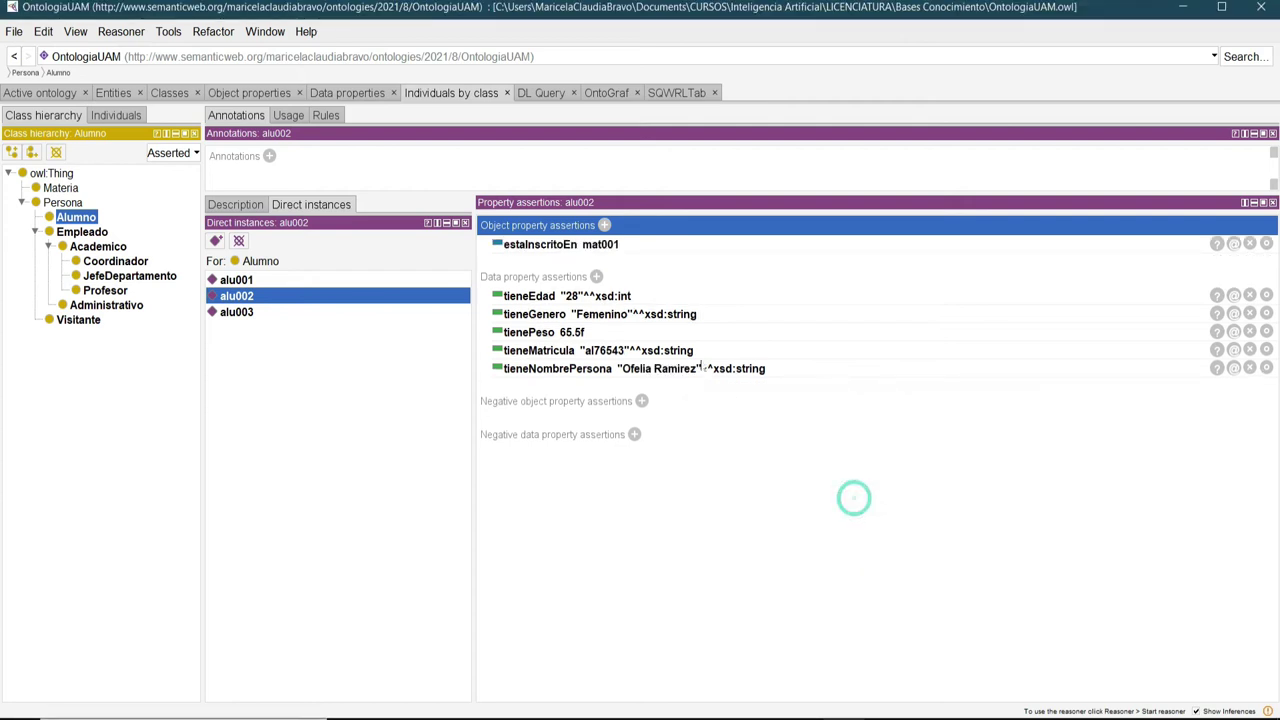
Add alu002 estaInscritoEn mat002.
{"action": "left_click", "coordinate": [604, 225]}
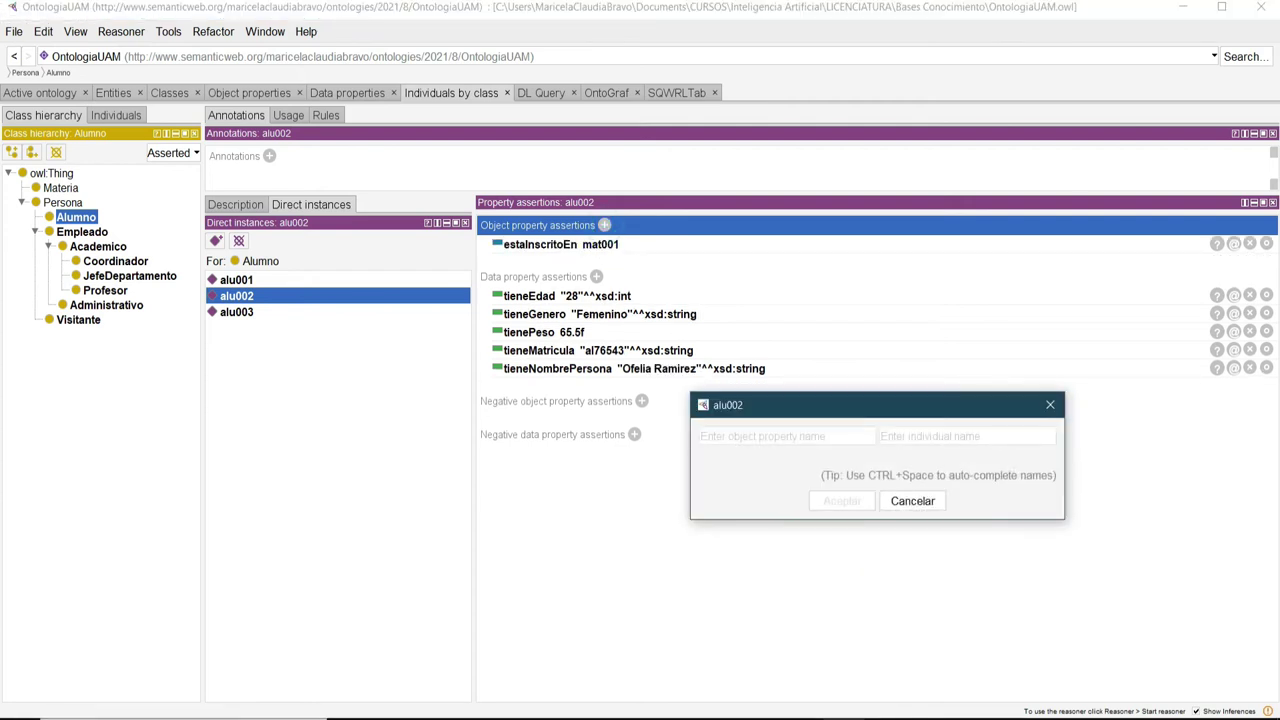
{"action": "type", "text": "esta"}
{"action": "key", "text": "ctrl+space"}
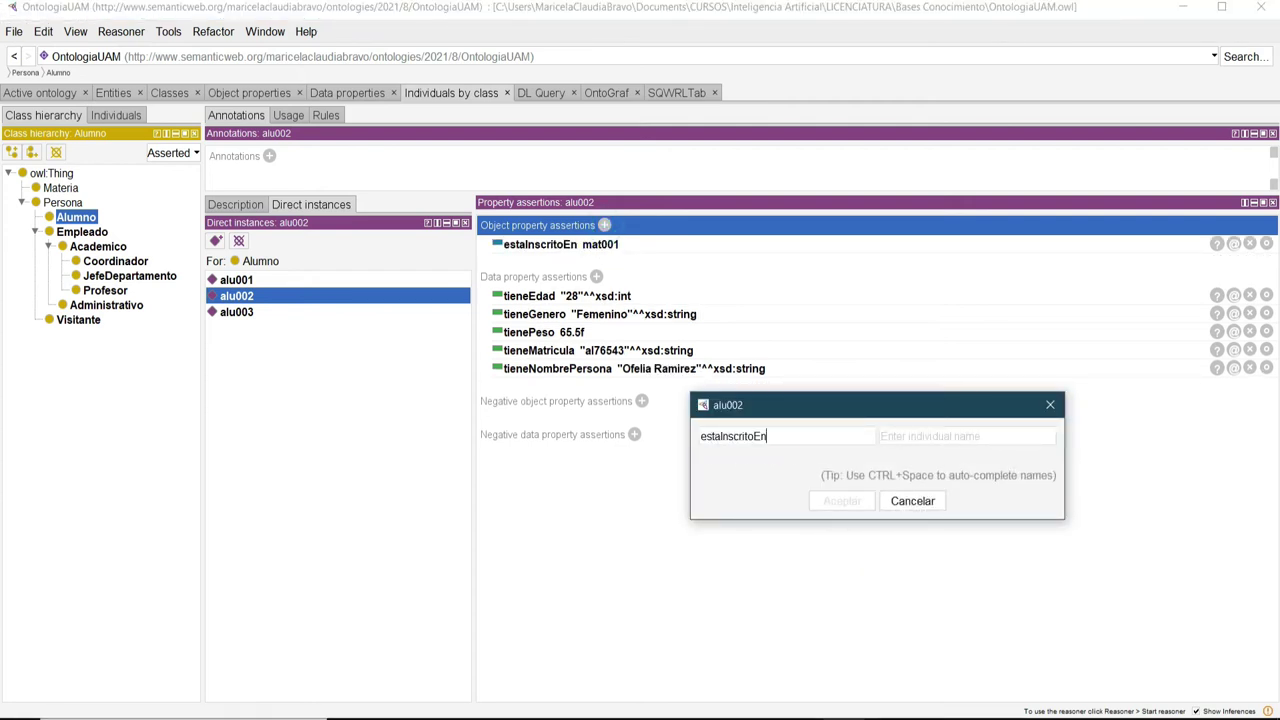
{"action": "type", "text": "m"}
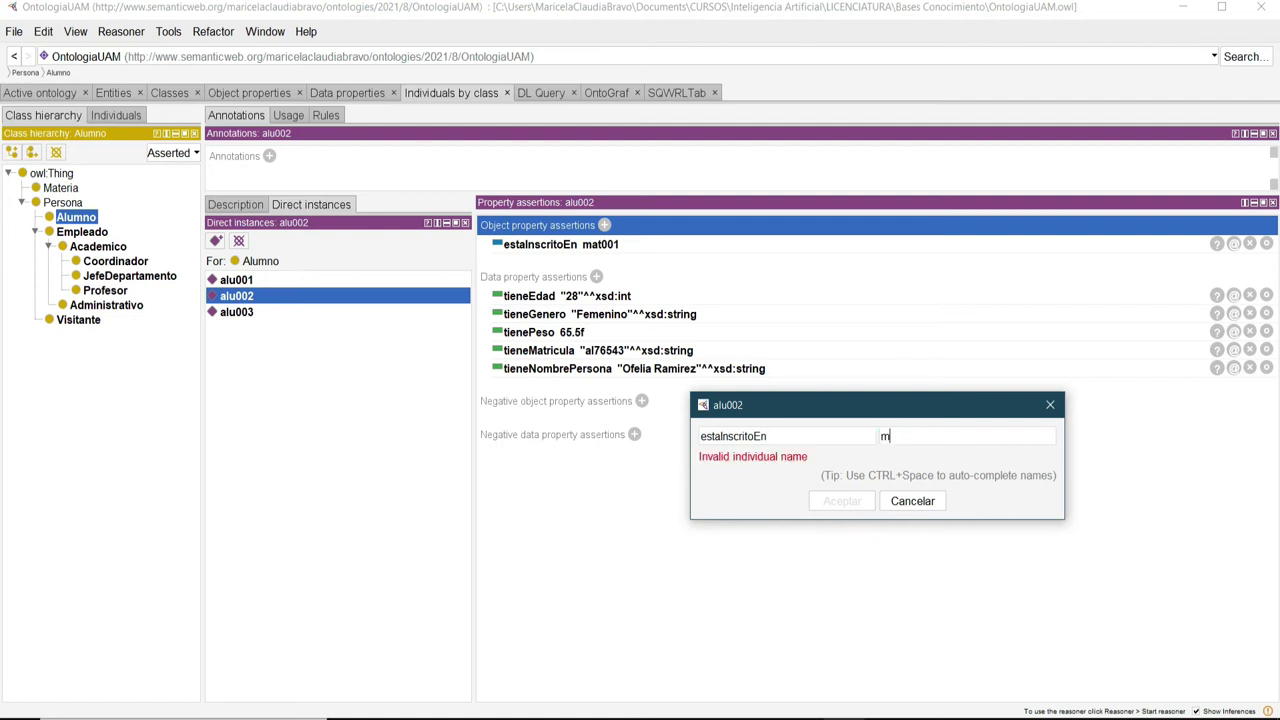
{"action": "type", "text": "at002"}
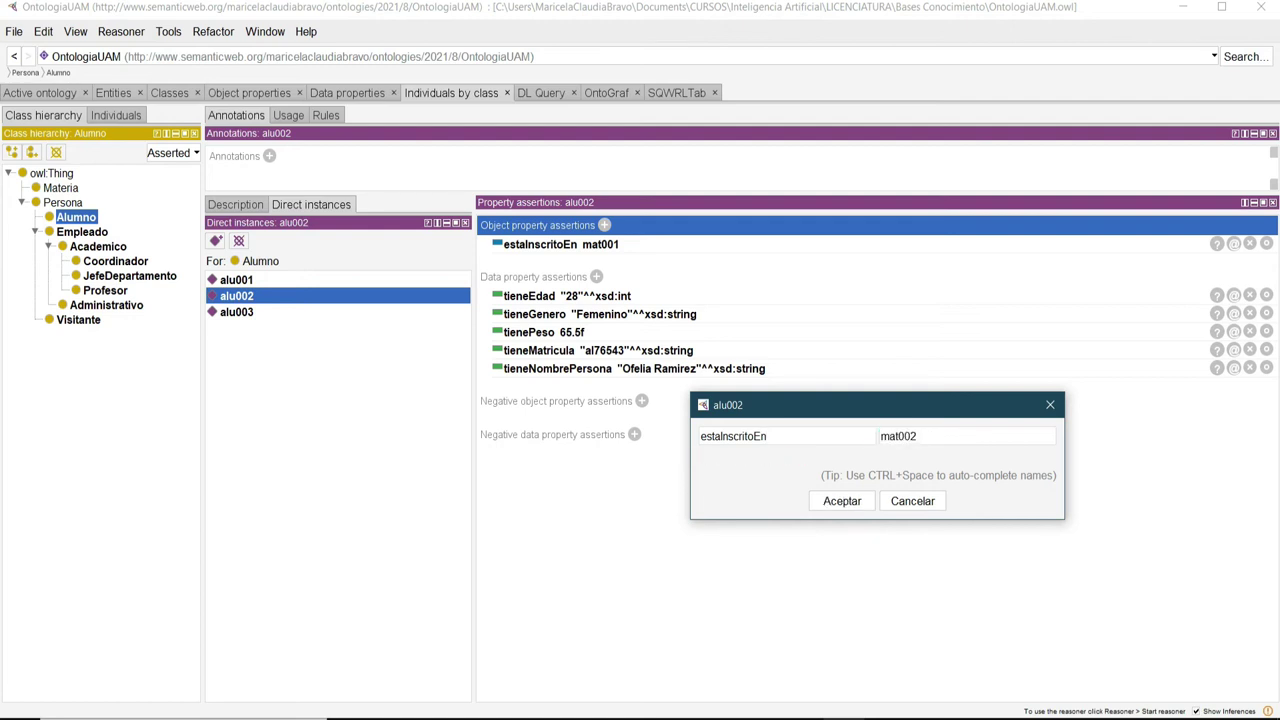
{"action": "left_click", "coordinate": [842, 501]}
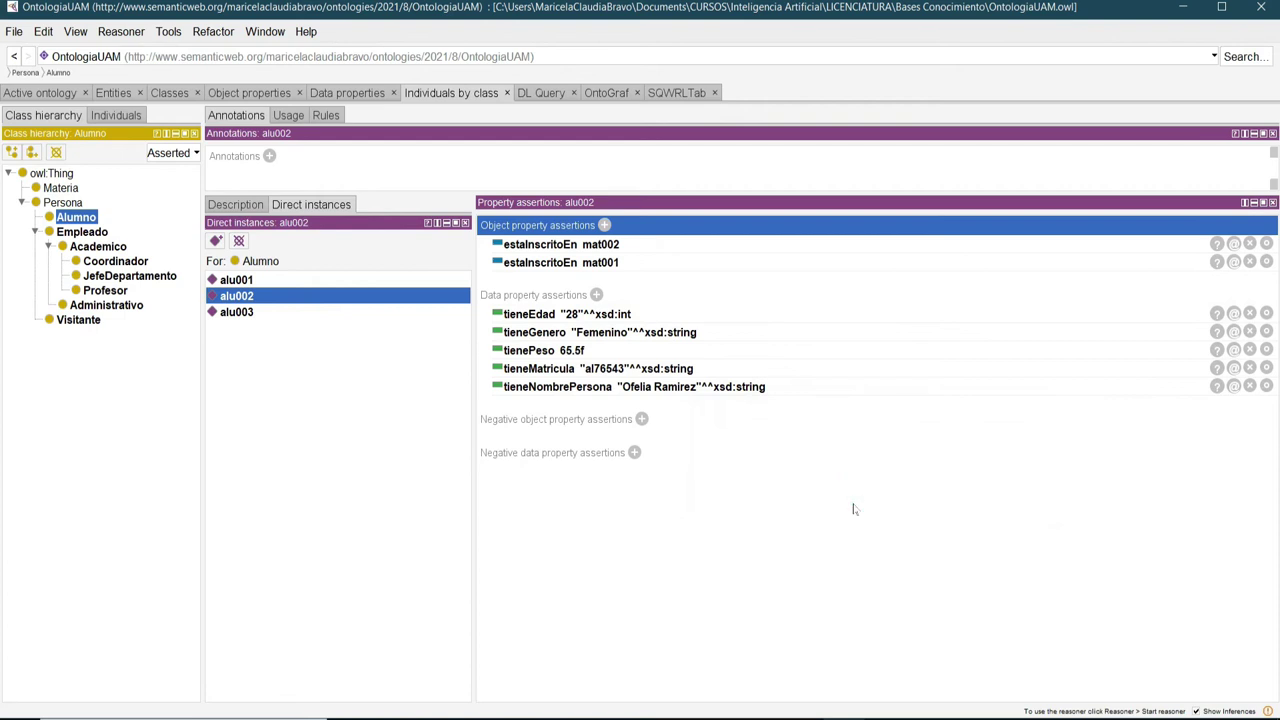
Add alu002 estaInscritoEn mat003.
{"action": "left_click", "coordinate": [604, 225]}
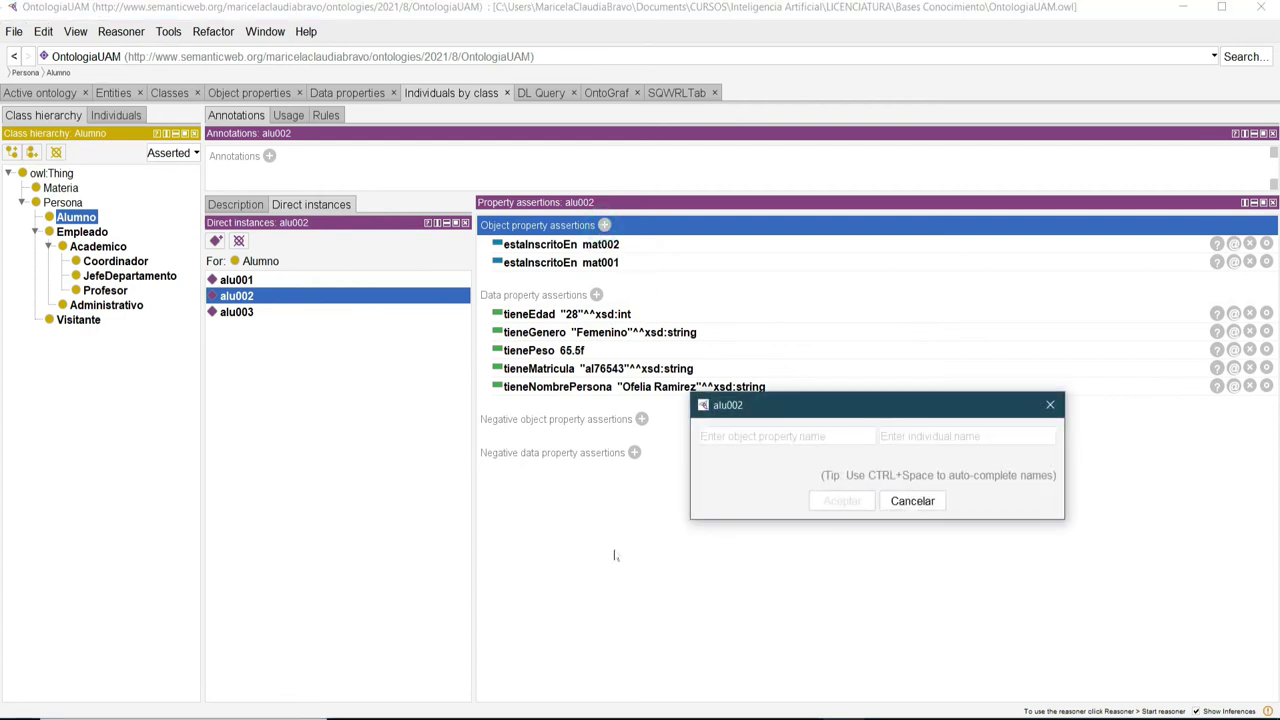
{"action": "type", "text": "e"}
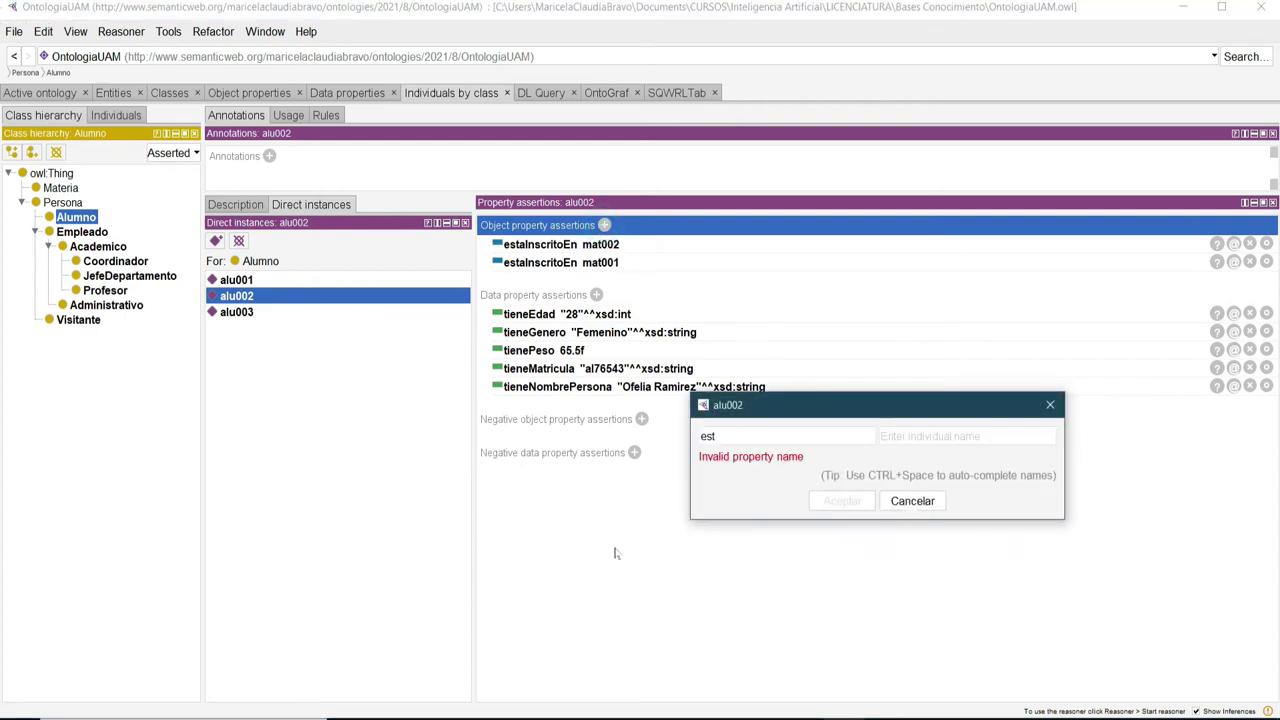
{"action": "type", "text": "st"}
{"action": "key", "text": "ctrl+space"}
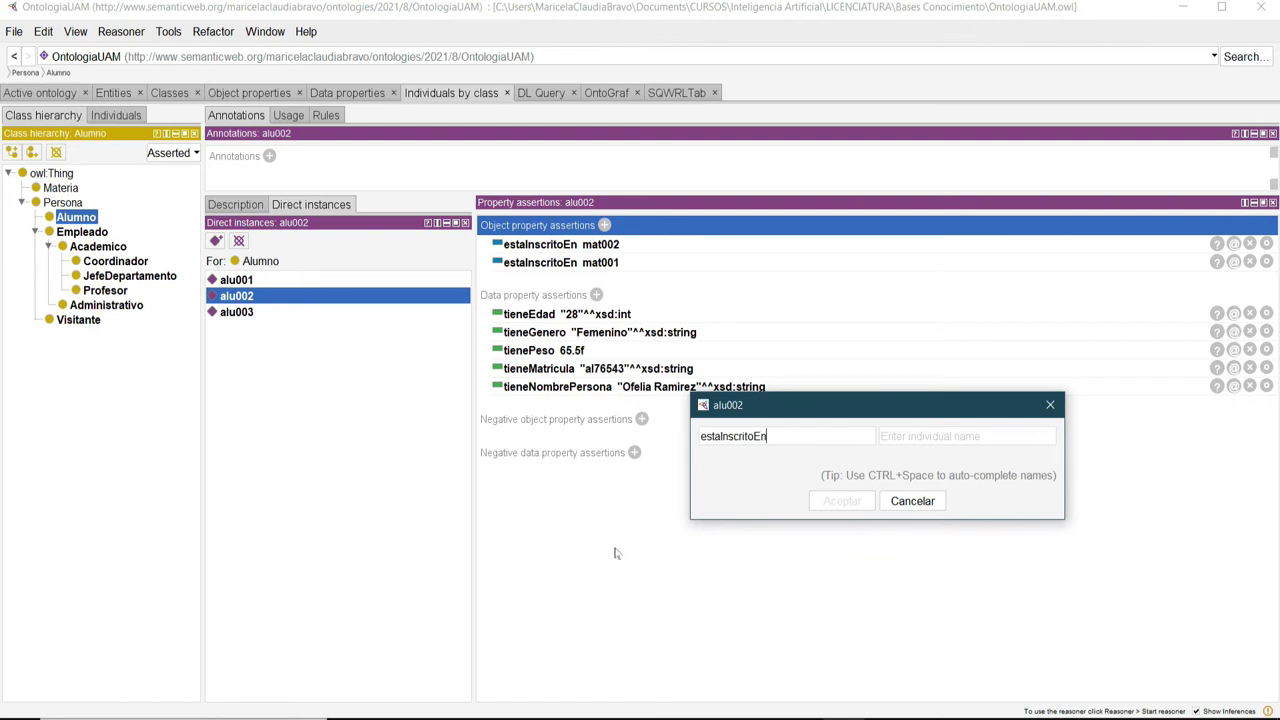
{"action": "left_click", "coordinate": [982, 430]}
{"action": "type", "text": "ma"}
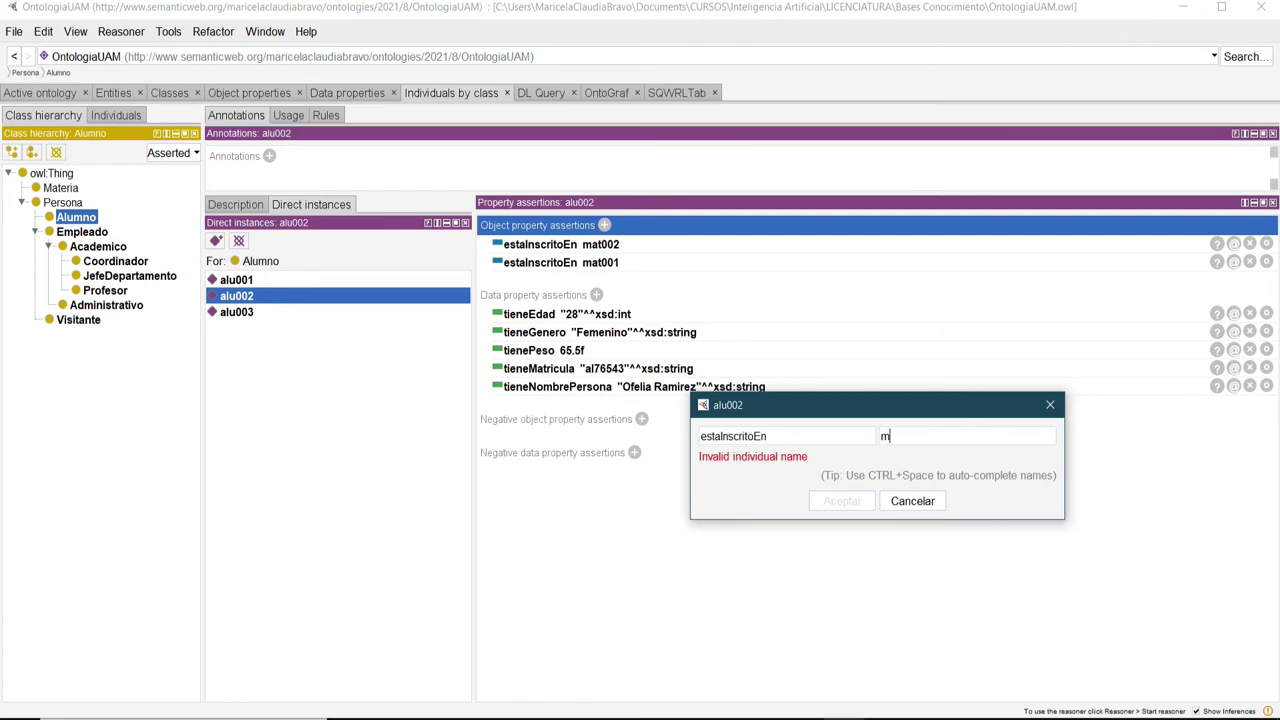
{"action": "type", "text": "03"}
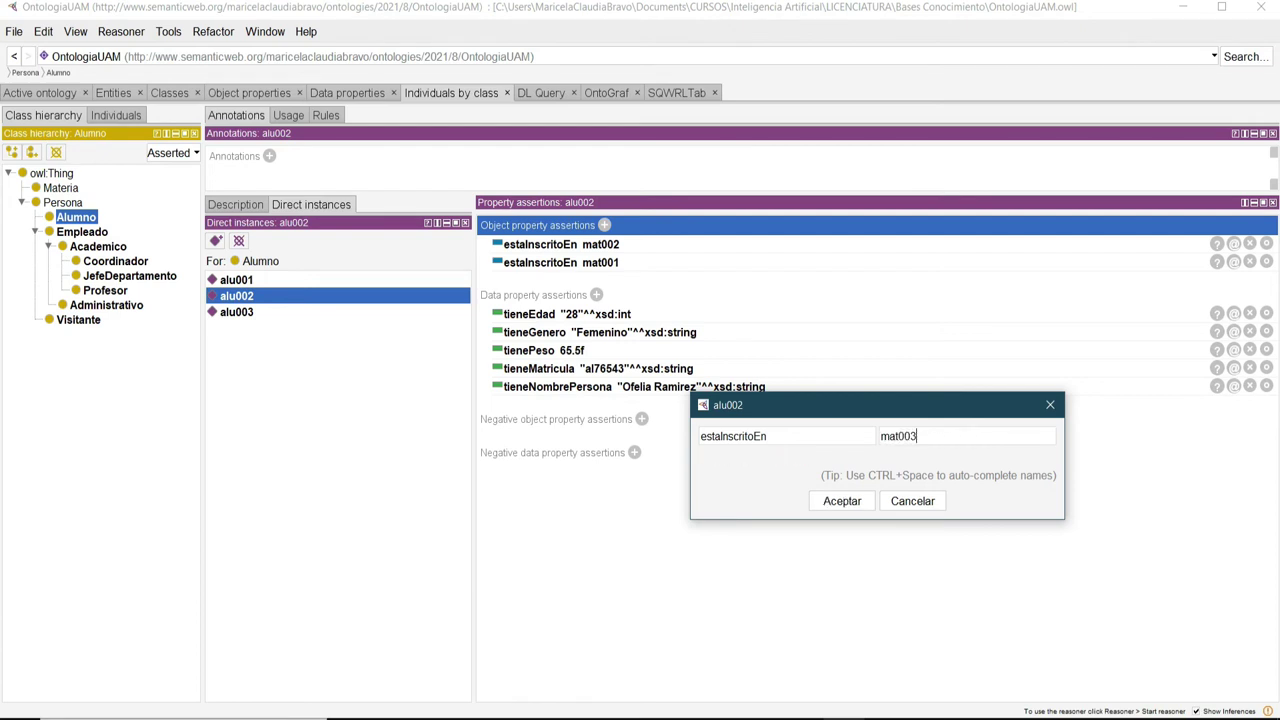
{"action": "left_click", "coordinate": [845, 501]}
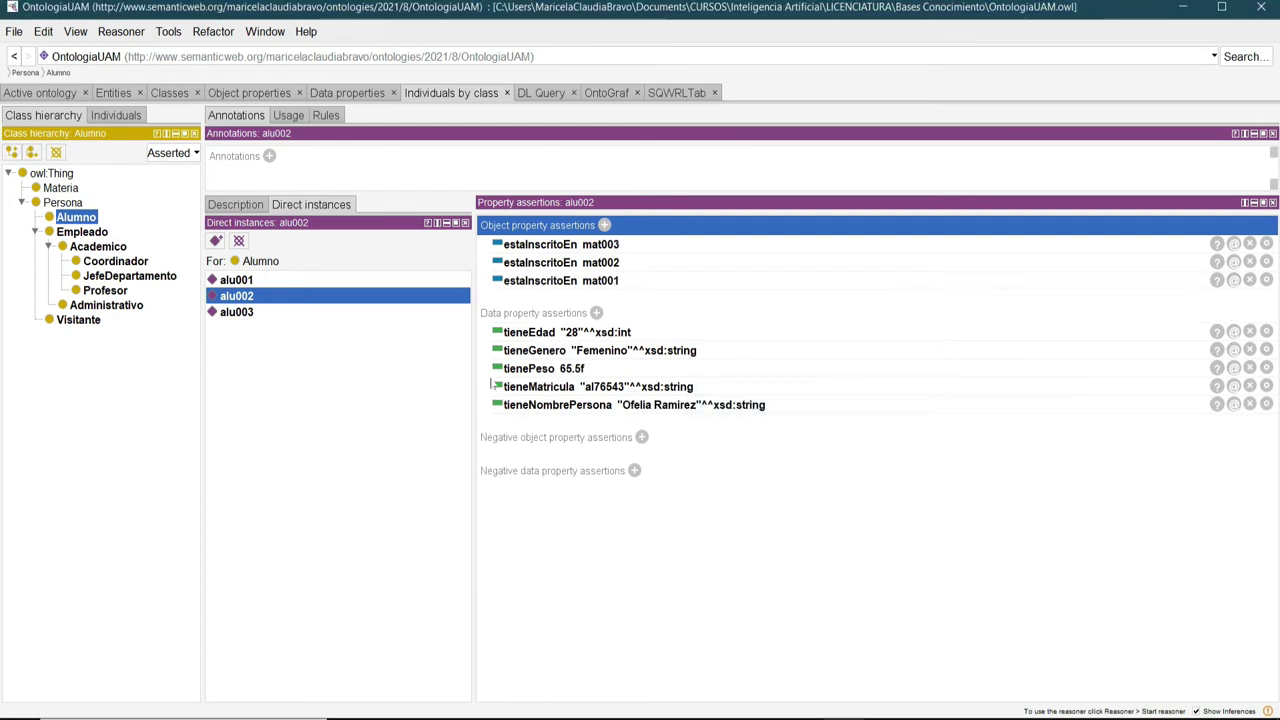
{"action": "left_click", "coordinate": [240, 313]}
Give alu003 the assertion estaInscritoEn mat002.
{"action": "left_click", "coordinate": [604, 225]}
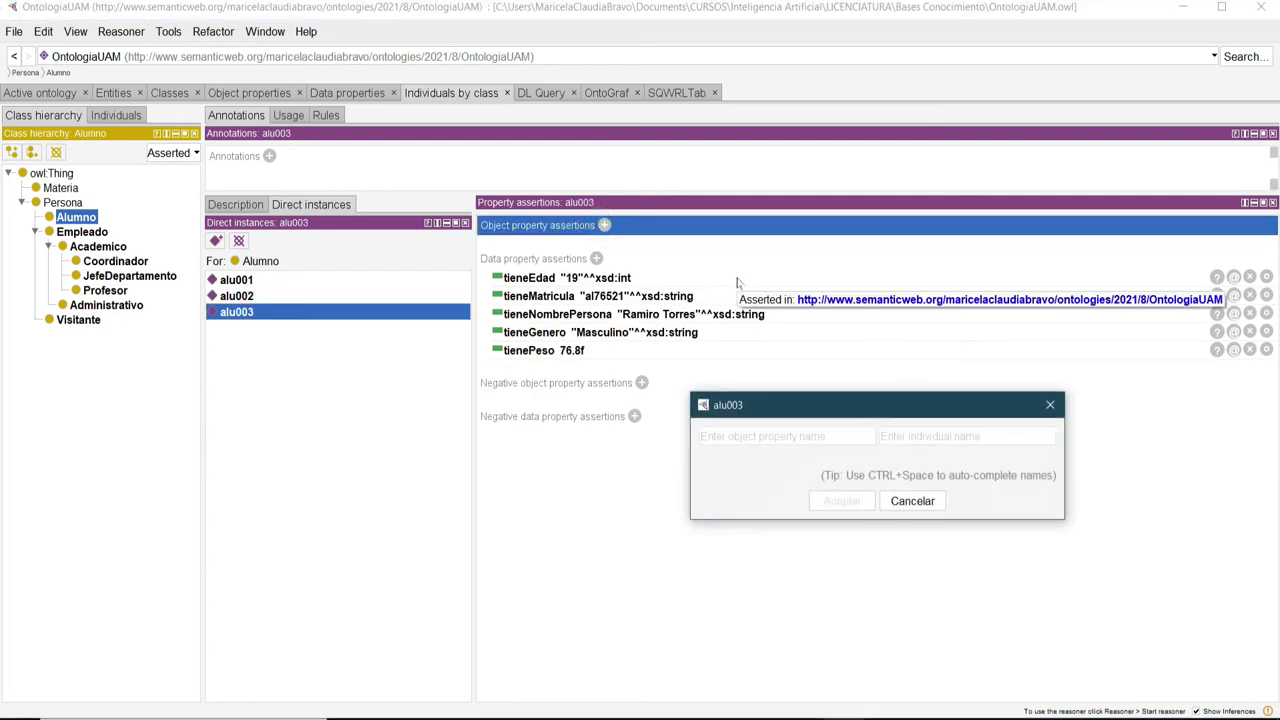
{"action": "type", "text": "e"}
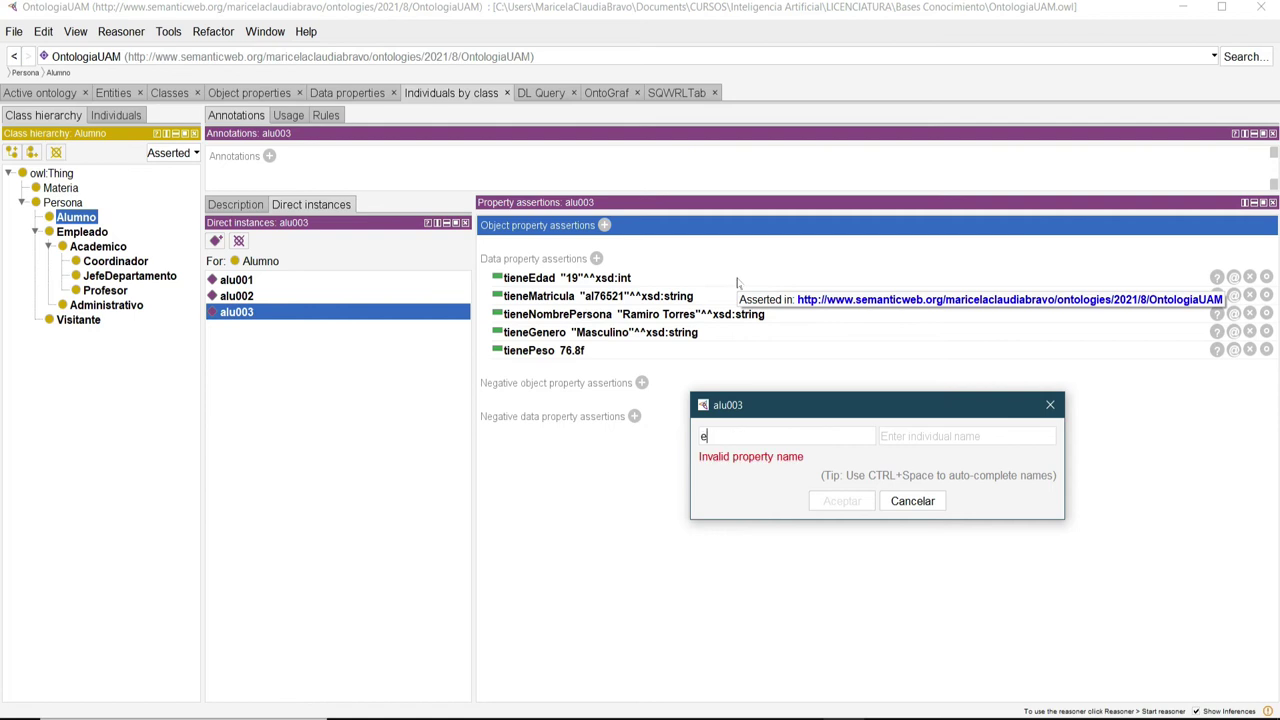
{"action": "type", "text": "staInscritoEn"}
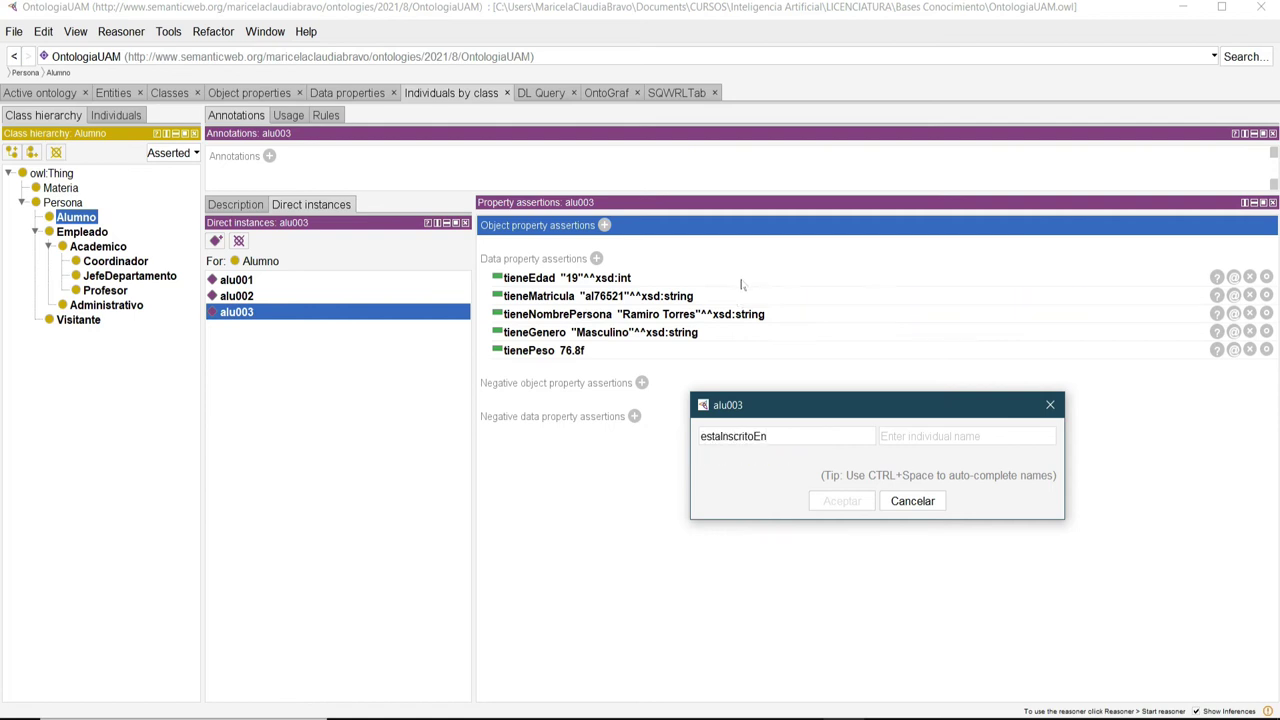
{"action": "left_click", "coordinate": [921, 436]}
{"action": "type", "text": "m"}
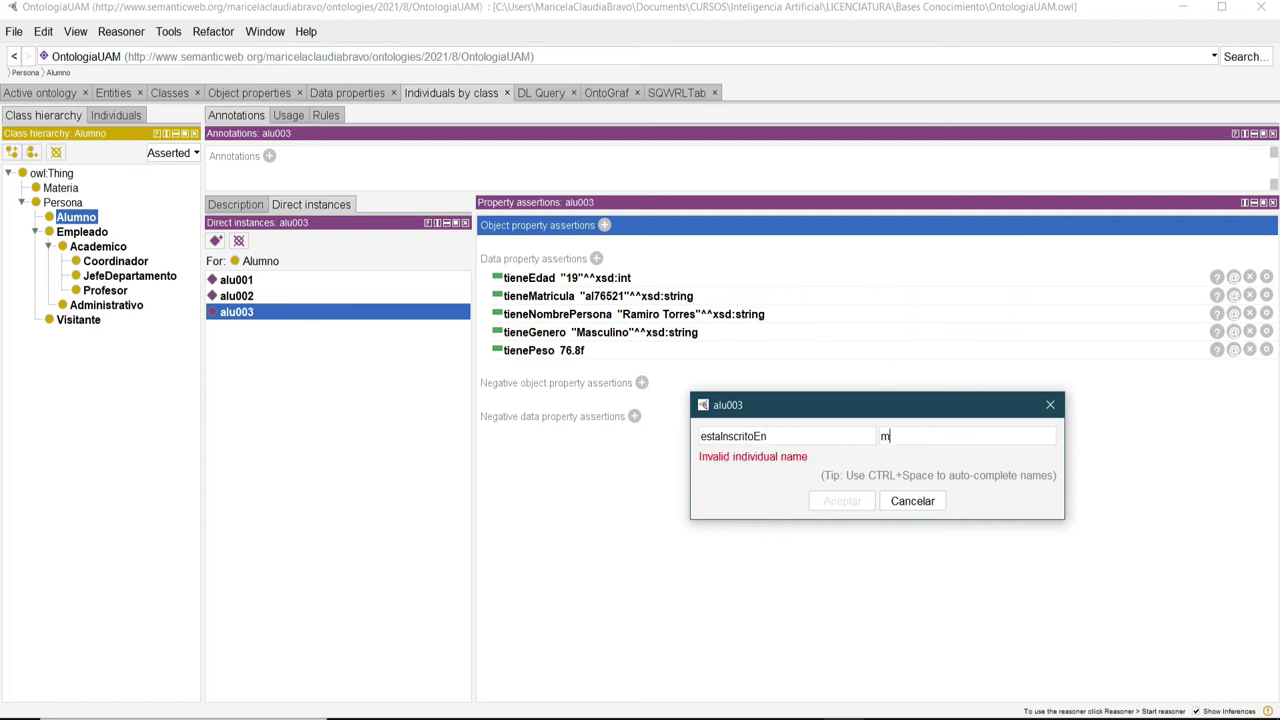
{"action": "type", "text": "at002"}
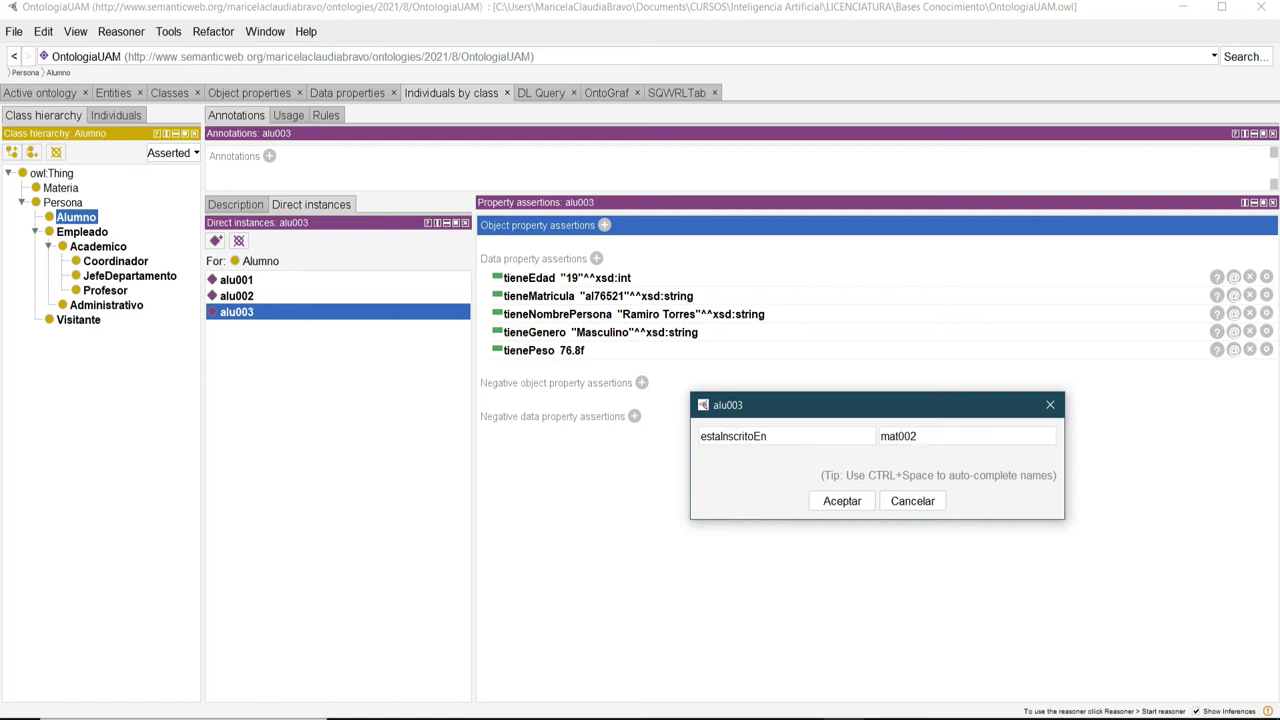
{"action": "left_click", "coordinate": [842, 501]}
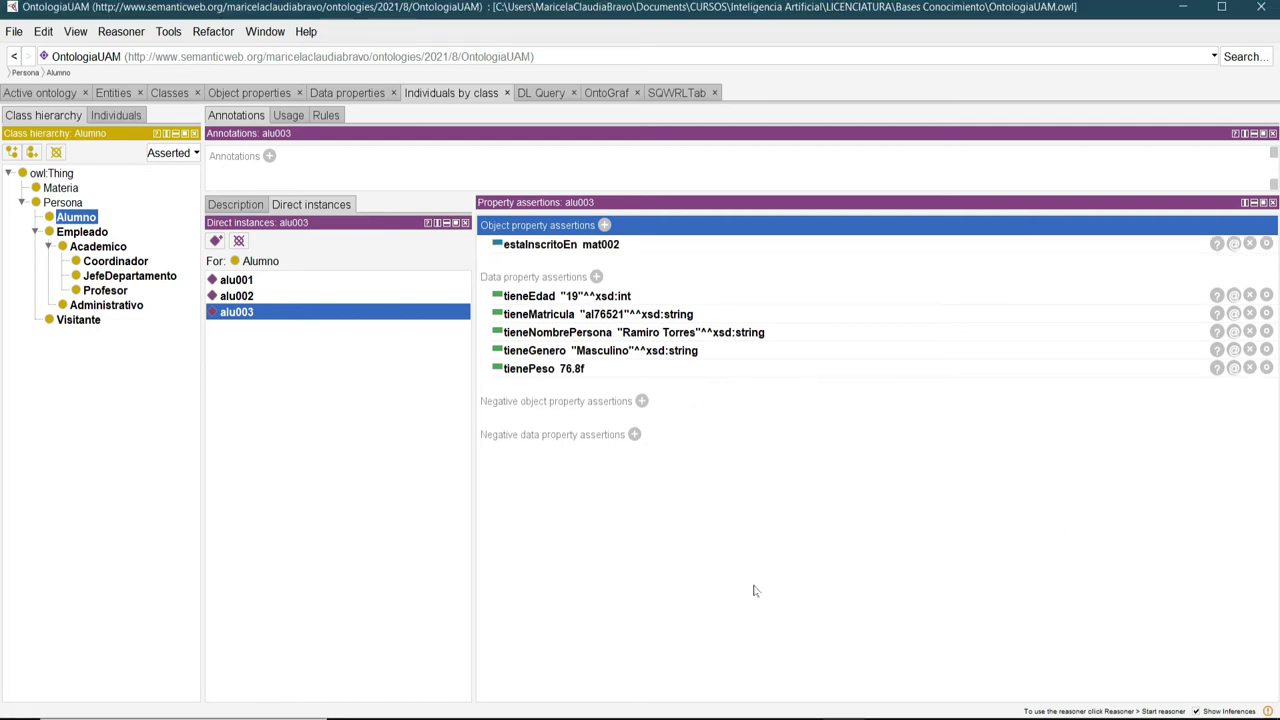
Review the property assertions of alu001, alu002 and alu003.
{"action": "left_click", "coordinate": [238, 281]}
{"action": "left_click", "coordinate": [243, 296]}
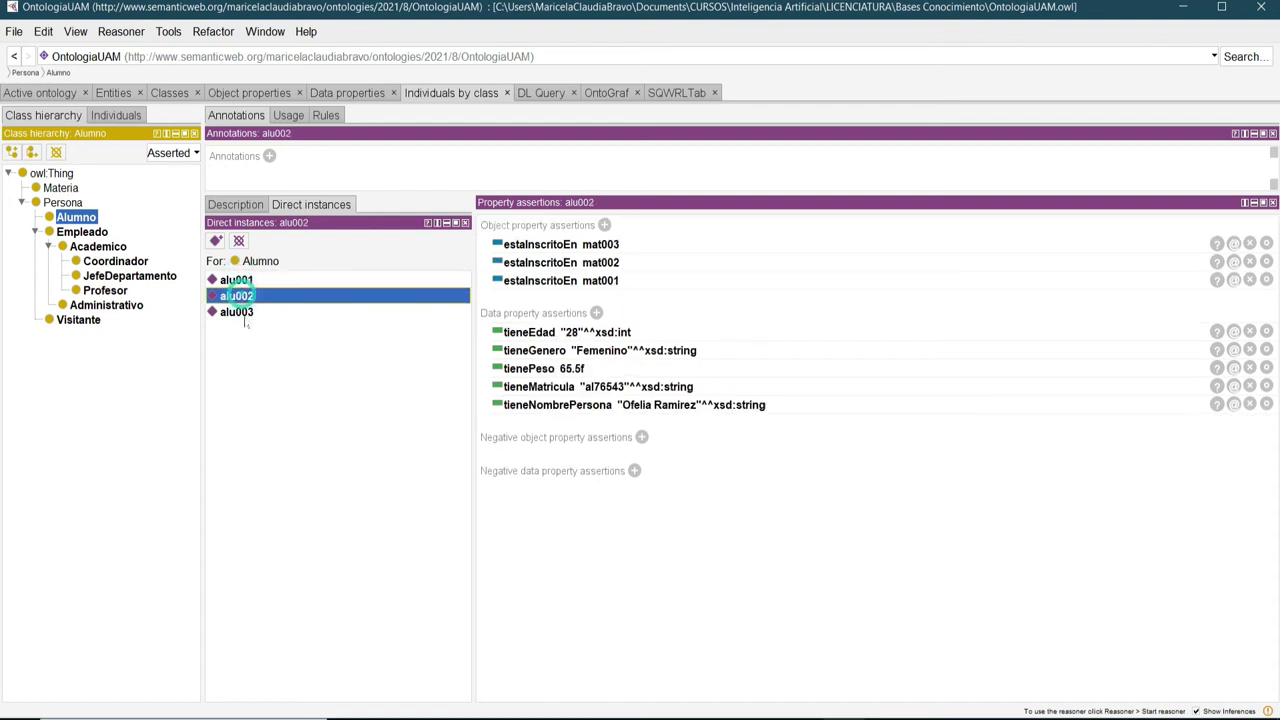
{"action": "left_click", "coordinate": [245, 313]}
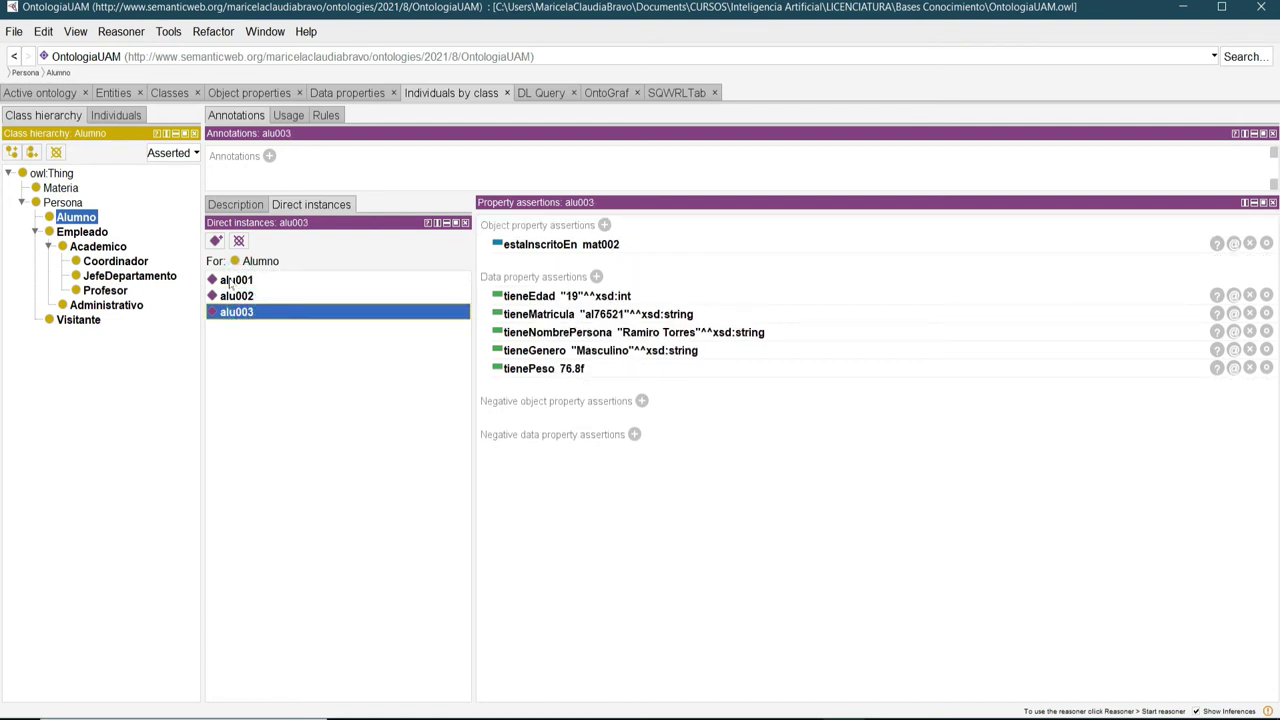
{"action": "left_click", "coordinate": [230, 281]}
{"action": "left_click", "coordinate": [232, 296]}
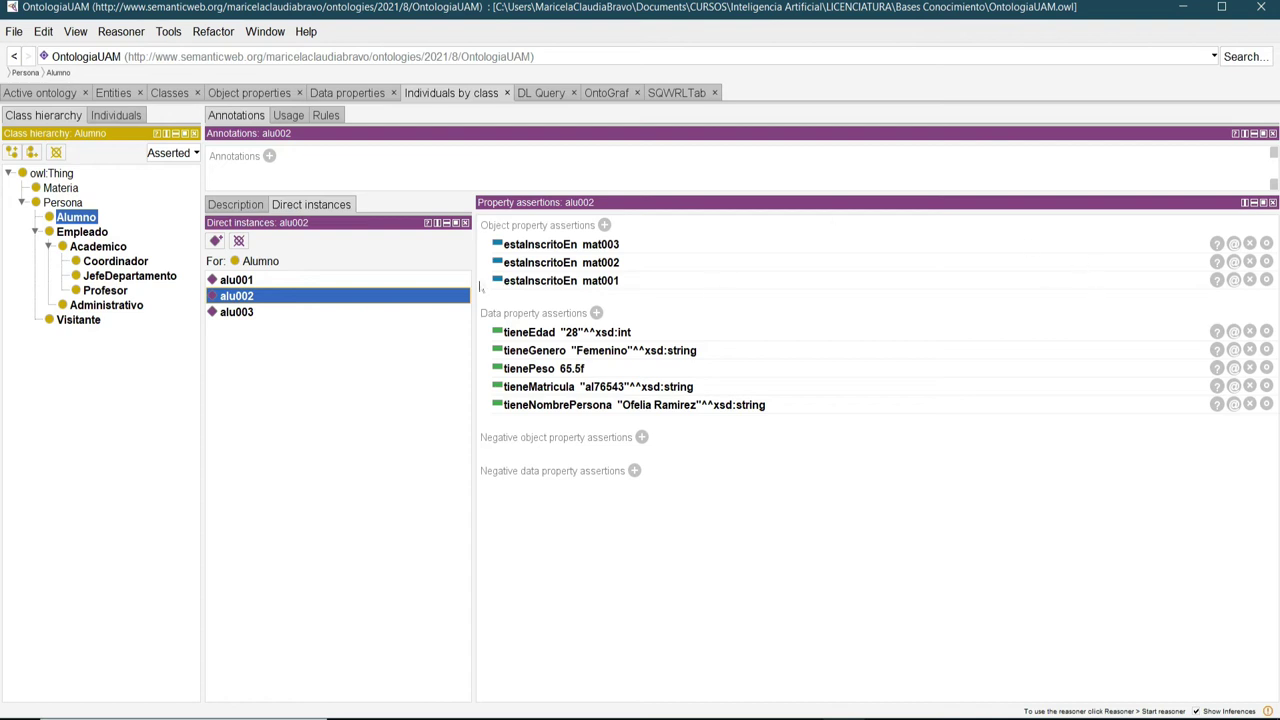
Save the ontology and show the object property definitions.
{"action": "left_click", "coordinate": [14, 31]}
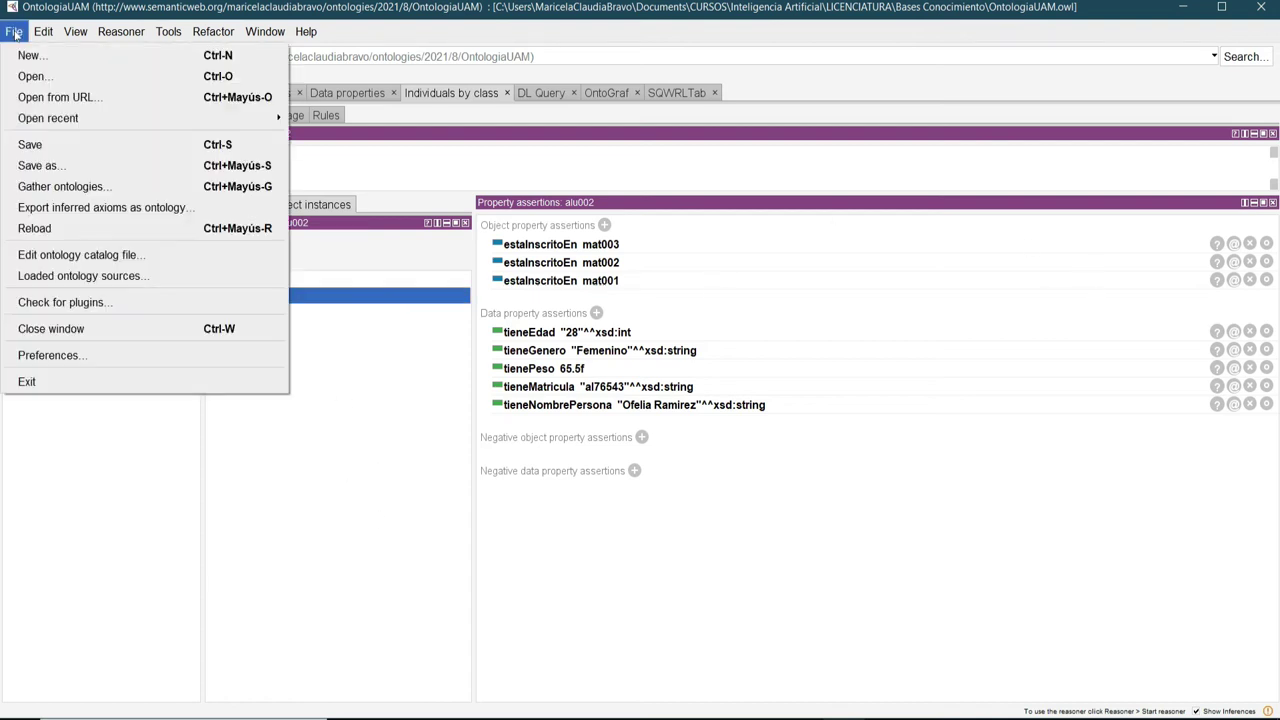
{"action": "left_click", "coordinate": [20, 145]}
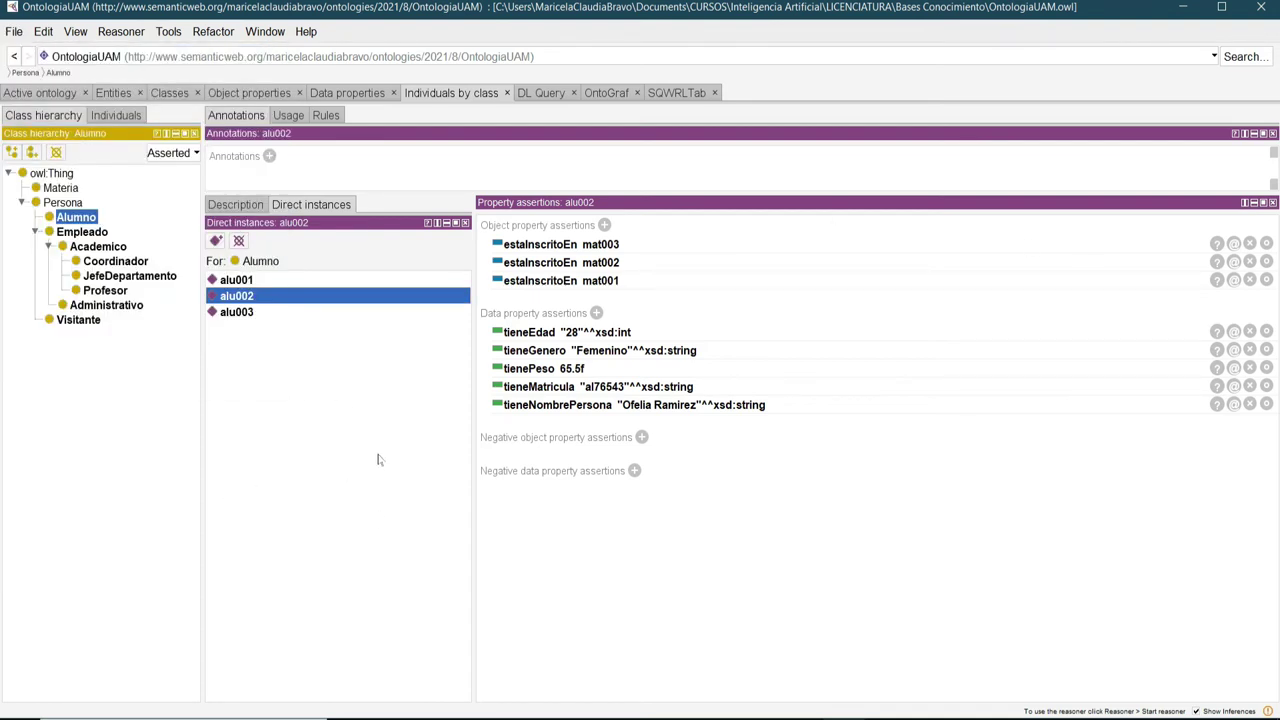
{"action": "left_click", "coordinate": [236, 93]}
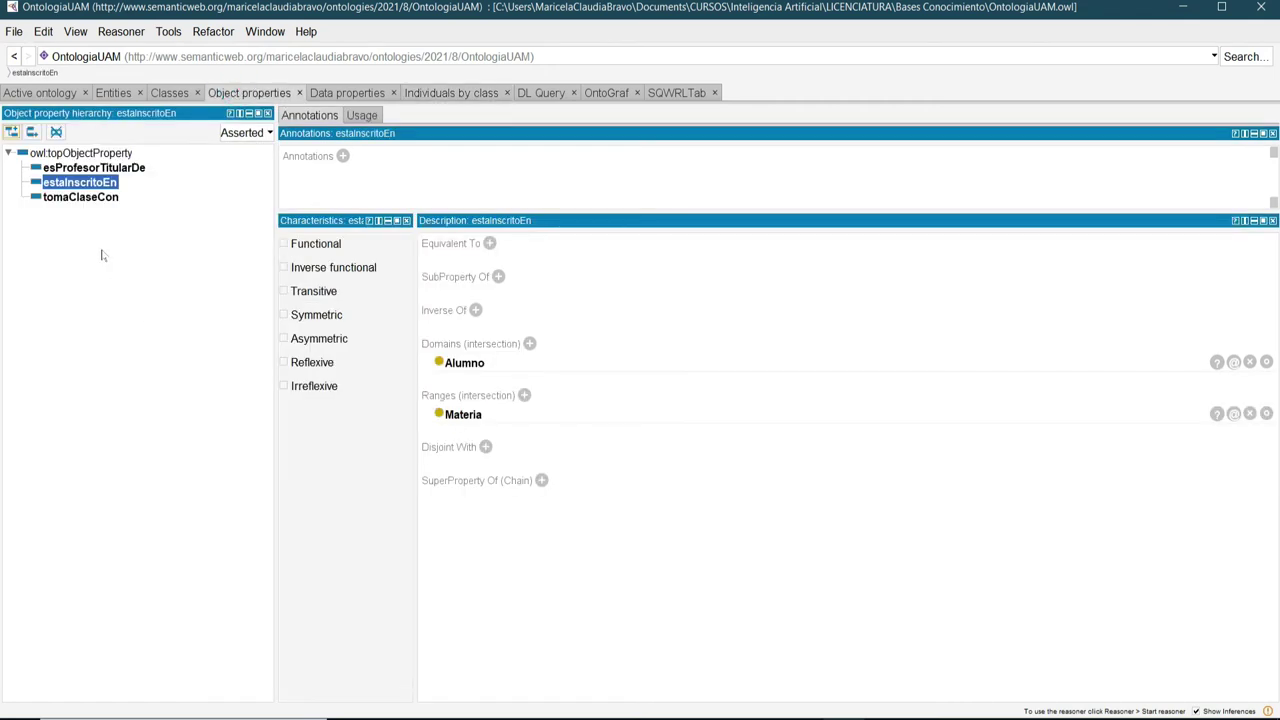
Compare domain and range of tomaClaseCon, estaInscritoEn and esProfesorTitularDe.
{"action": "left_click", "coordinate": [82, 199]}
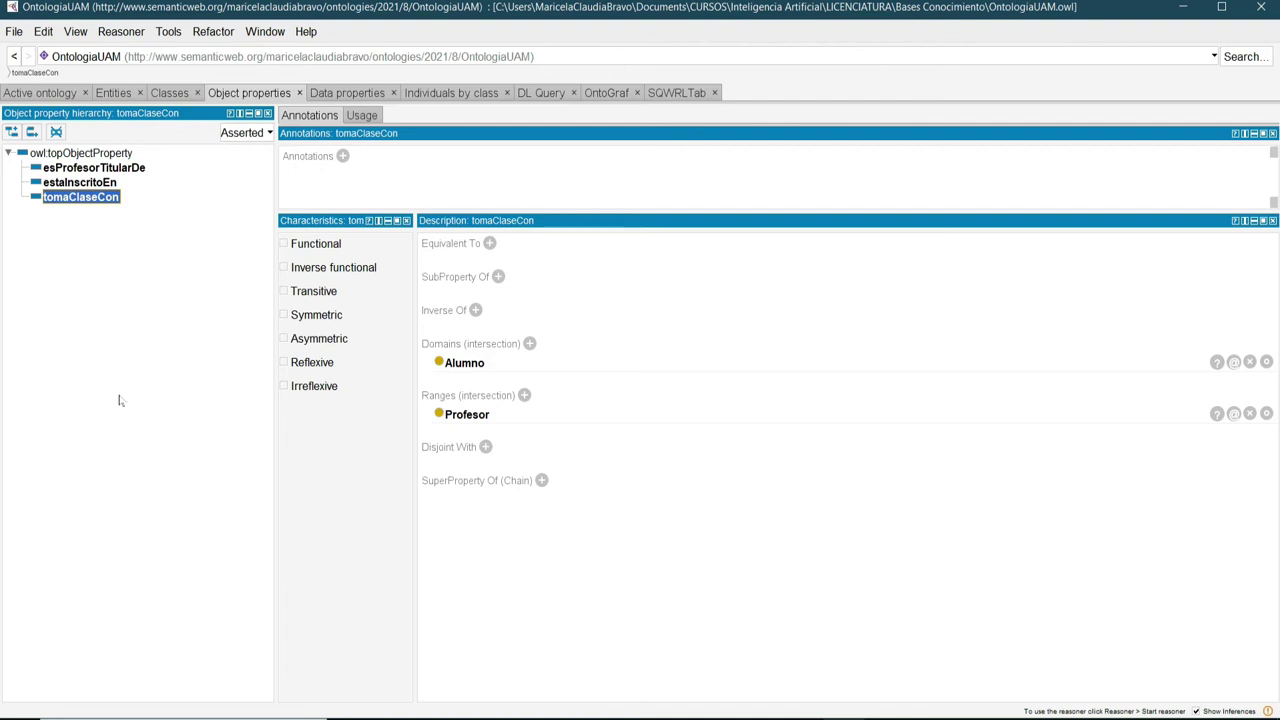
{"action": "left_click", "coordinate": [88, 184]}
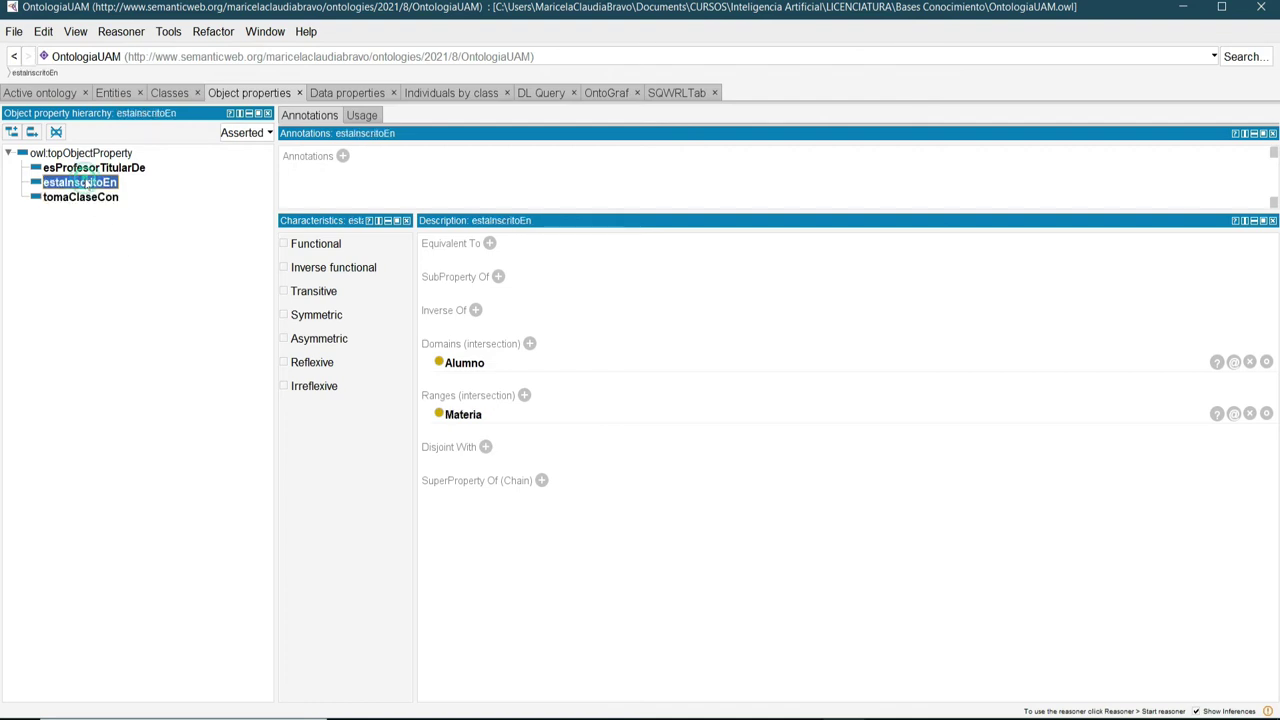
{"action": "left_click", "coordinate": [90, 169]}
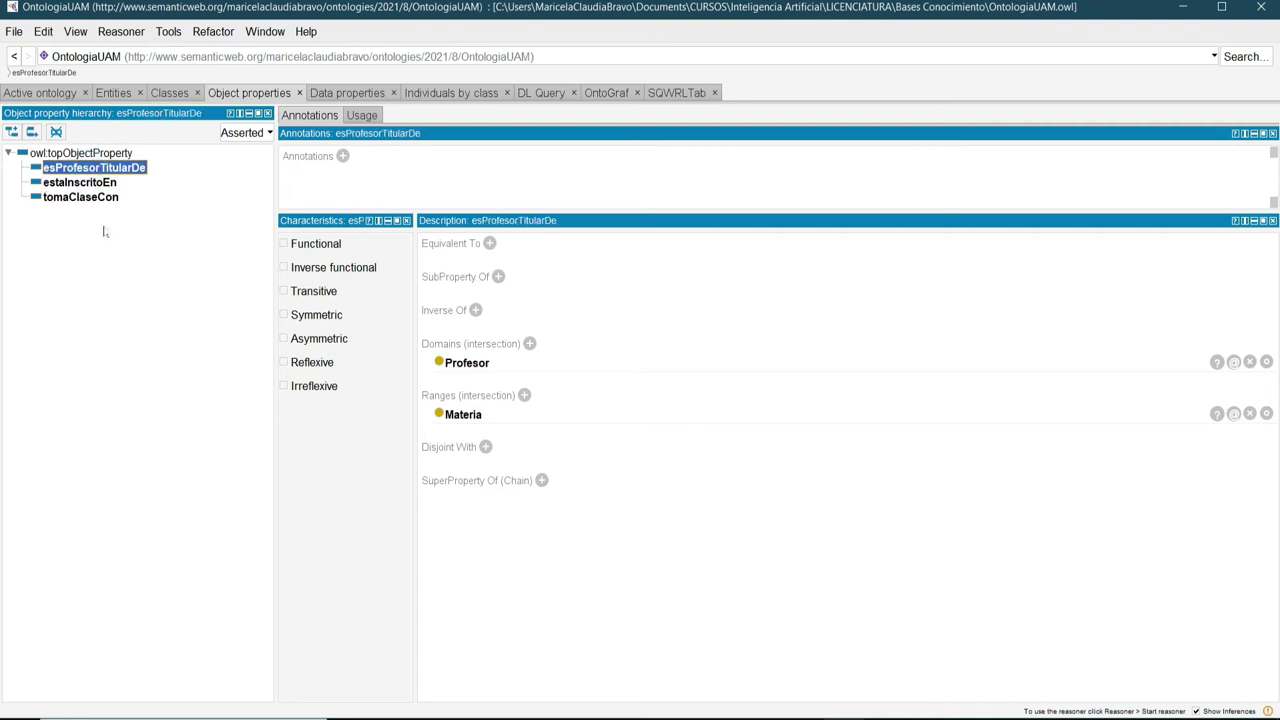
{"action": "left_click", "coordinate": [98, 199]}
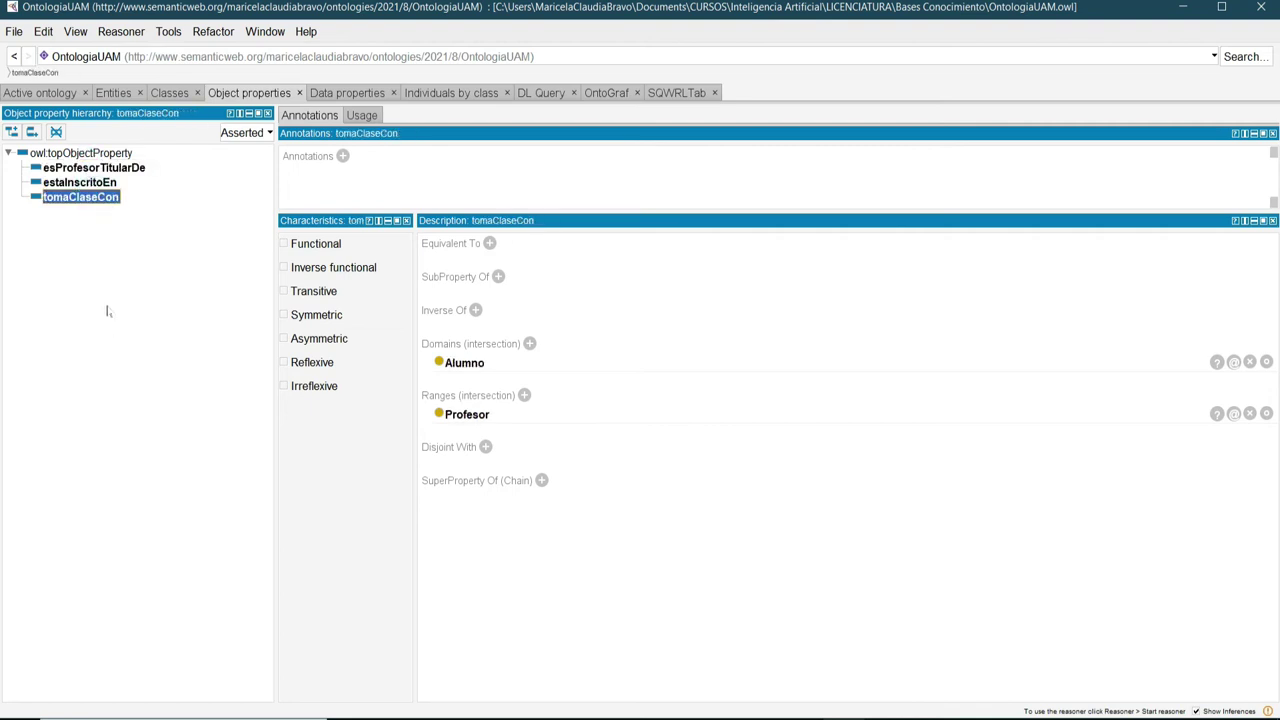
{"action": "left_click", "coordinate": [88, 186]}
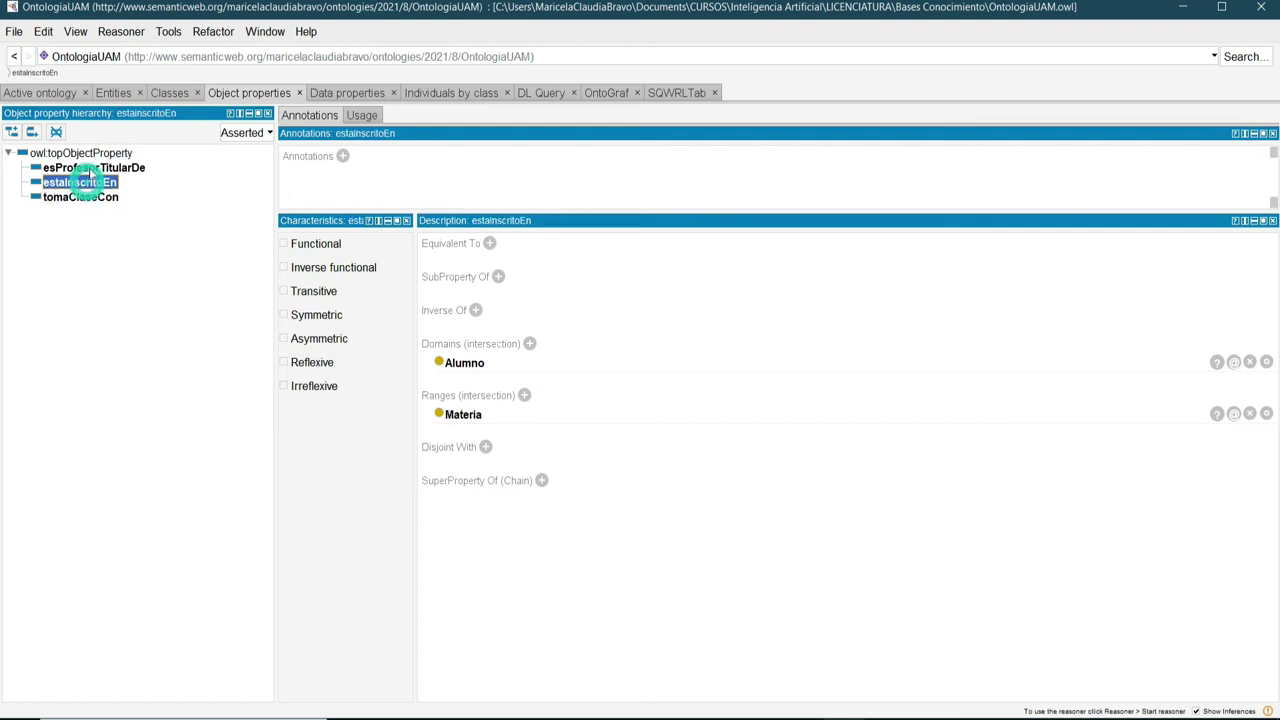
{"action": "left_click", "coordinate": [95, 168]}
{"action": "left_click", "coordinate": [90, 183]}
{"action": "left_click", "coordinate": [95, 199]}
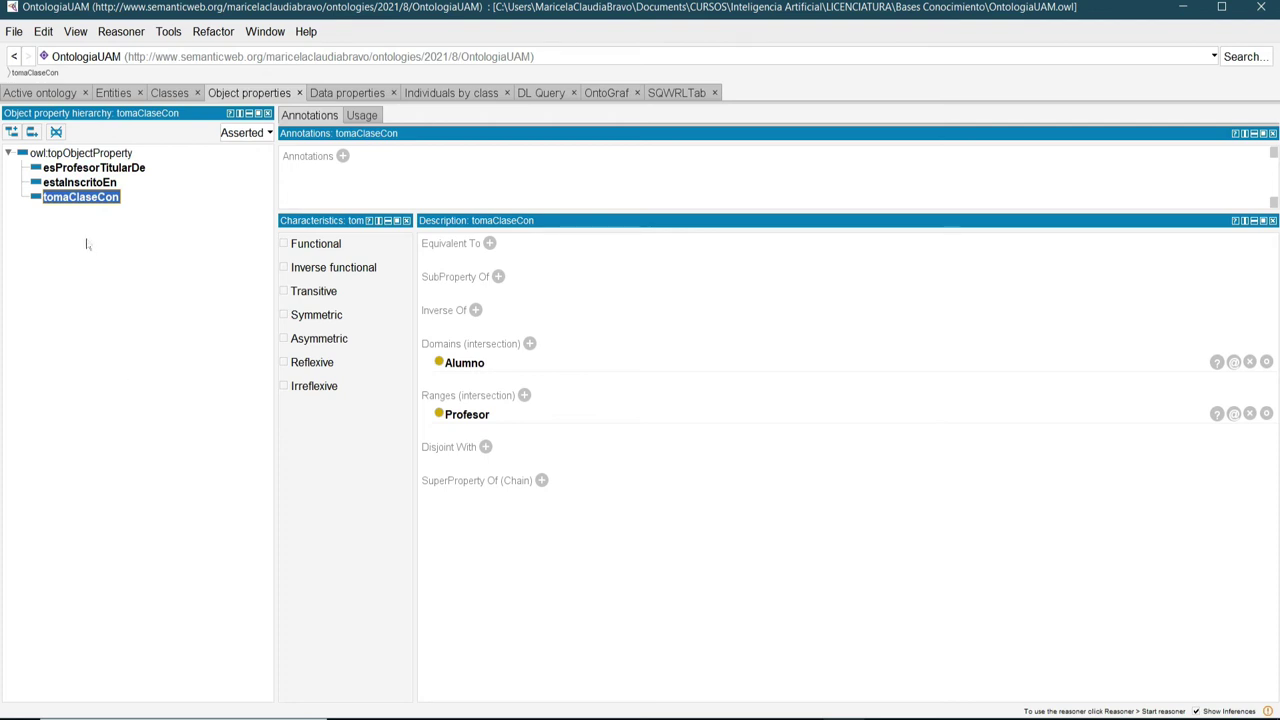
{"action": "left_click", "coordinate": [86, 183]}
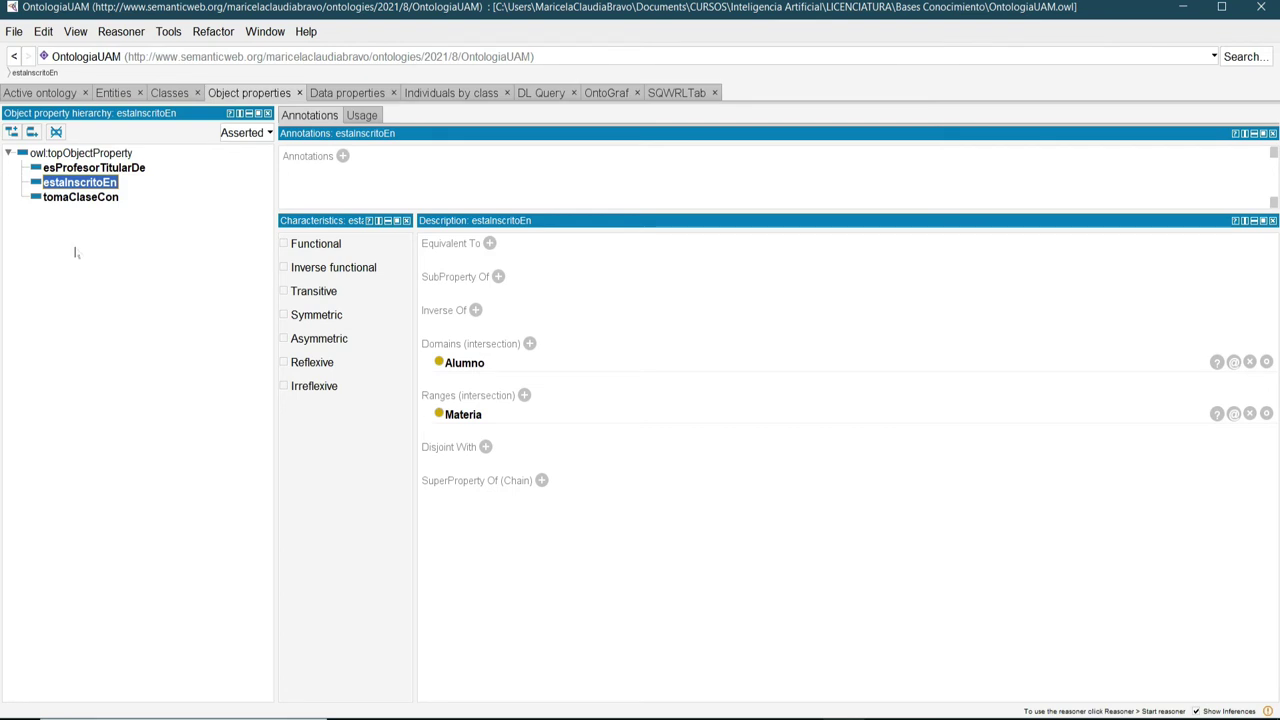
{"action": "left_click", "coordinate": [72, 198]}
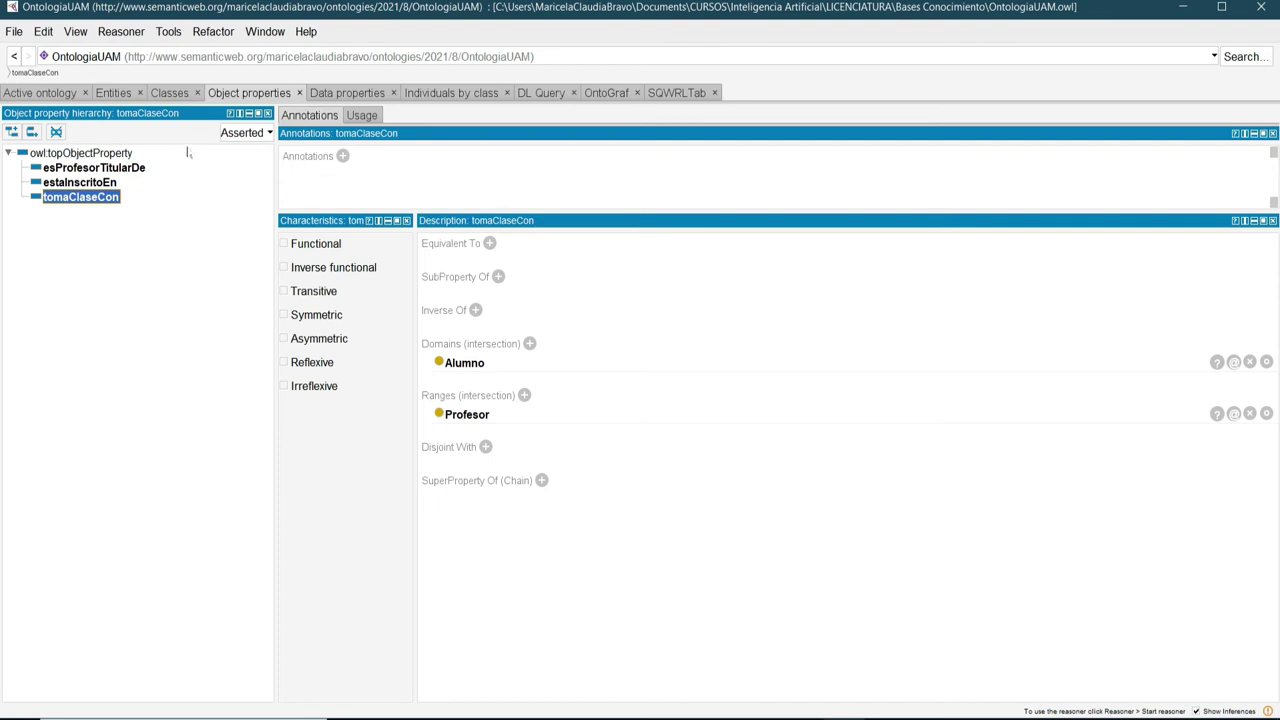
Hide the OntoGraf and DL Query views from the Window menu.
{"action": "left_click", "coordinate": [260, 34]}
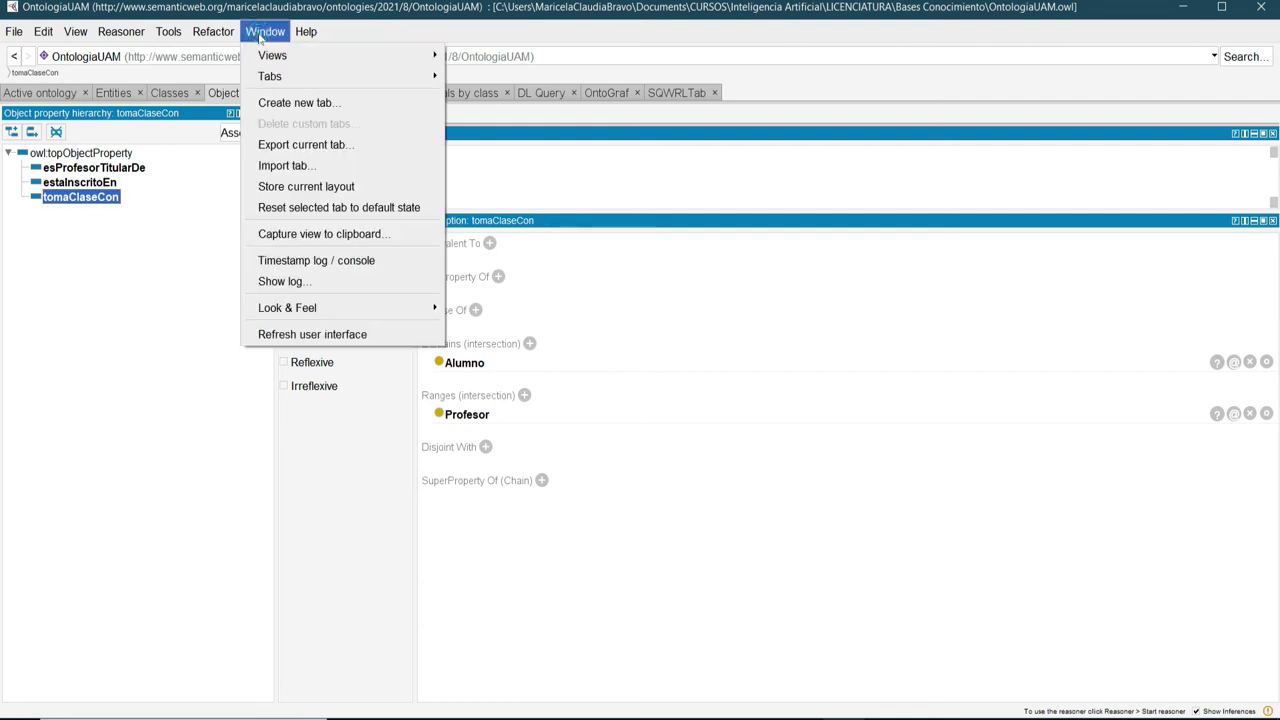
{"action": "mouse_move", "coordinate": [272, 80]}
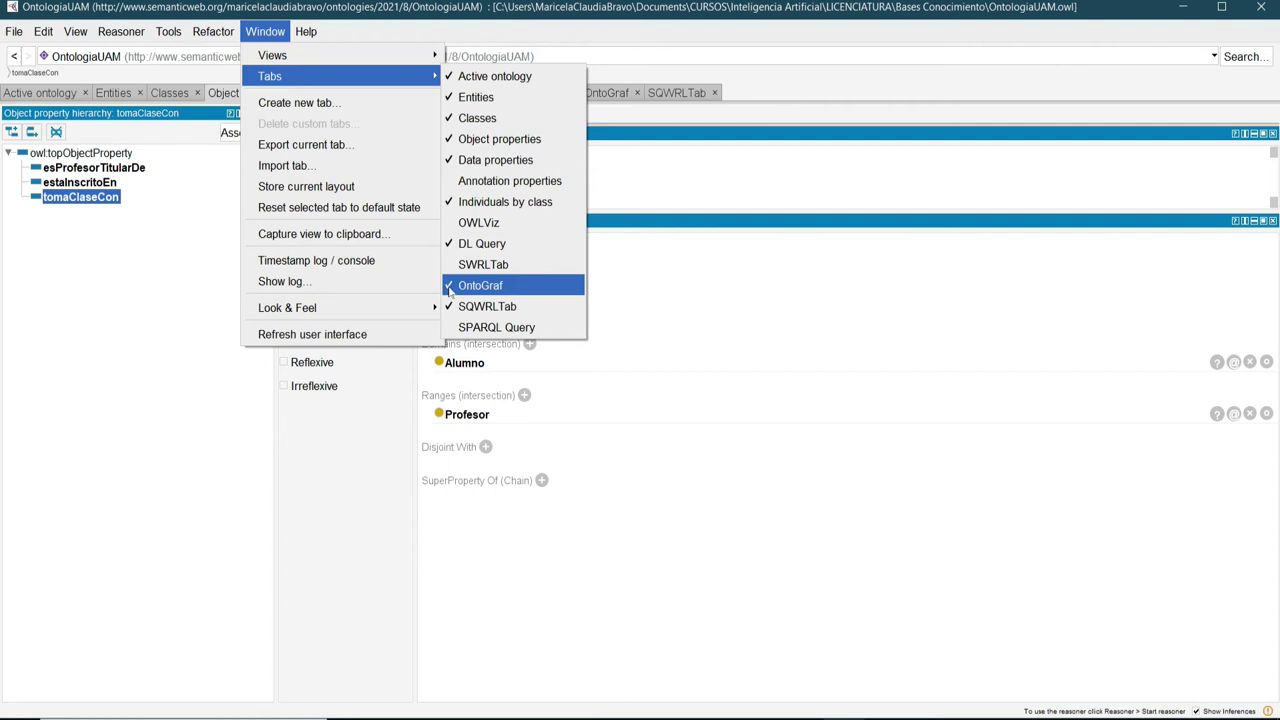
{"action": "left_click", "coordinate": [480, 285]}
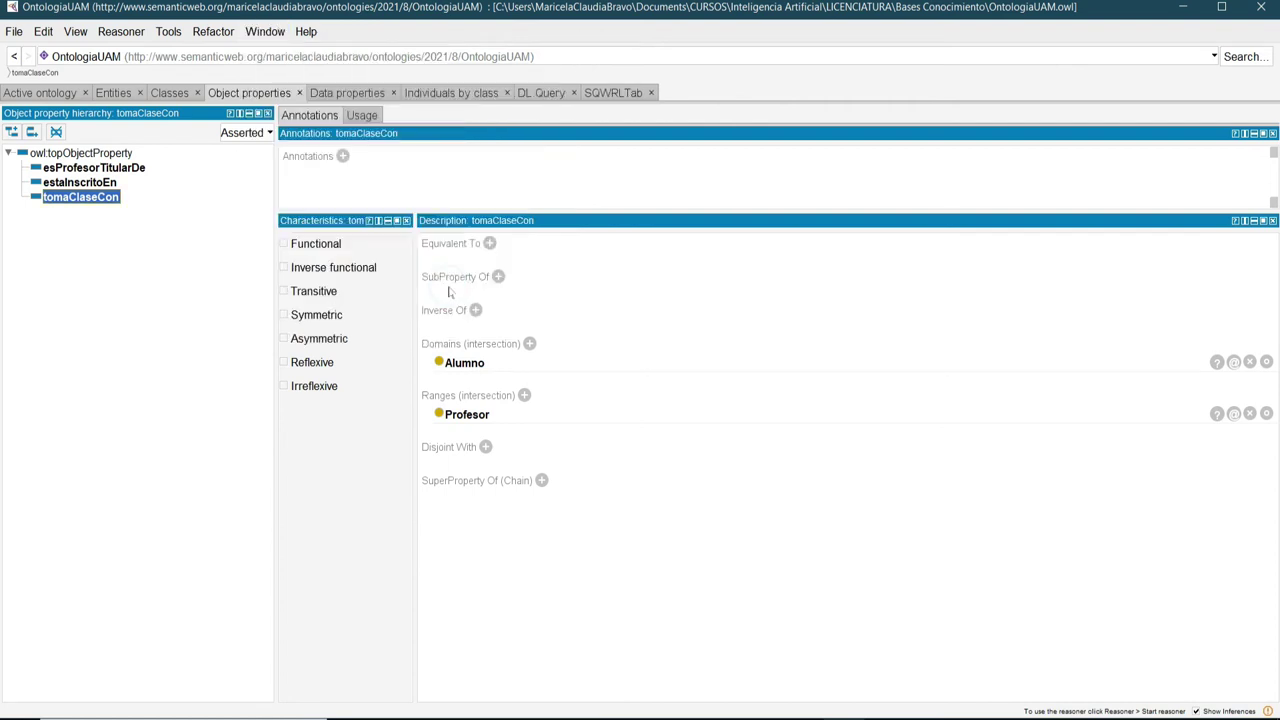
{"action": "left_click", "coordinate": [265, 33]}
{"action": "mouse_move", "coordinate": [270, 78]}
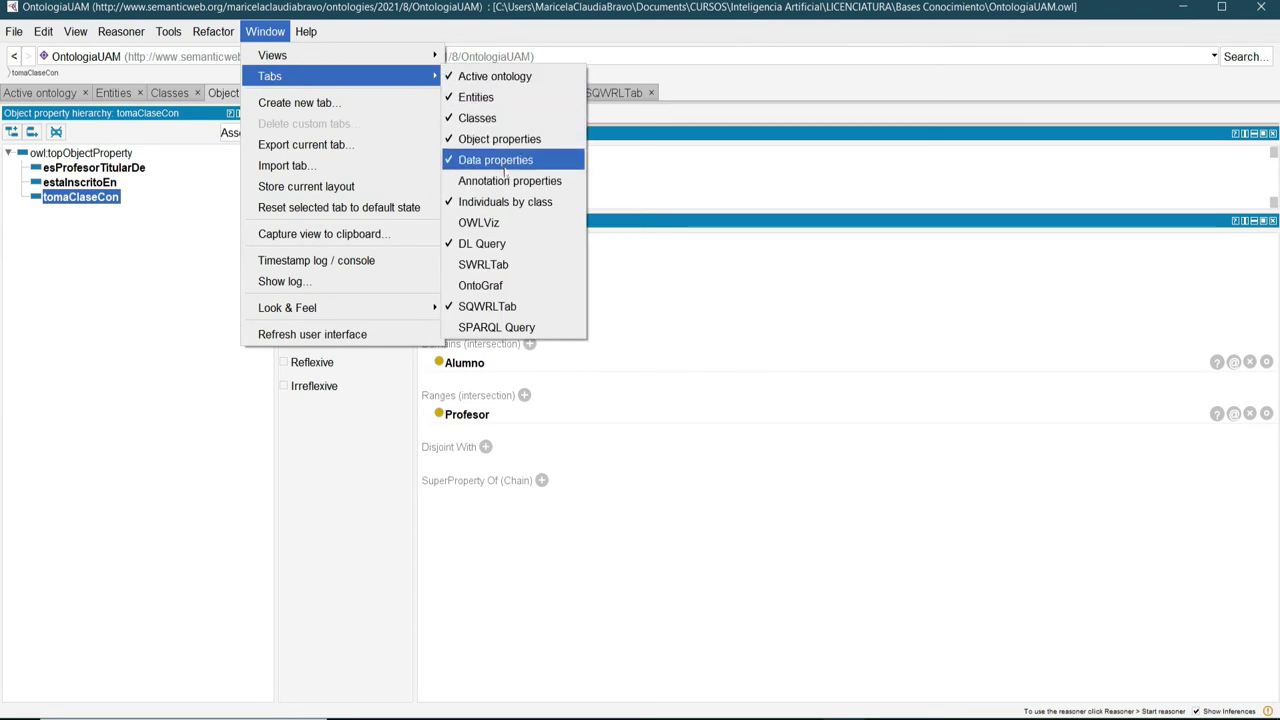
{"action": "left_click", "coordinate": [455, 245]}
Remove the SQWRLTab tab, add an OntoGraf tab and switch to it.
{"action": "left_click", "coordinate": [258, 32]}
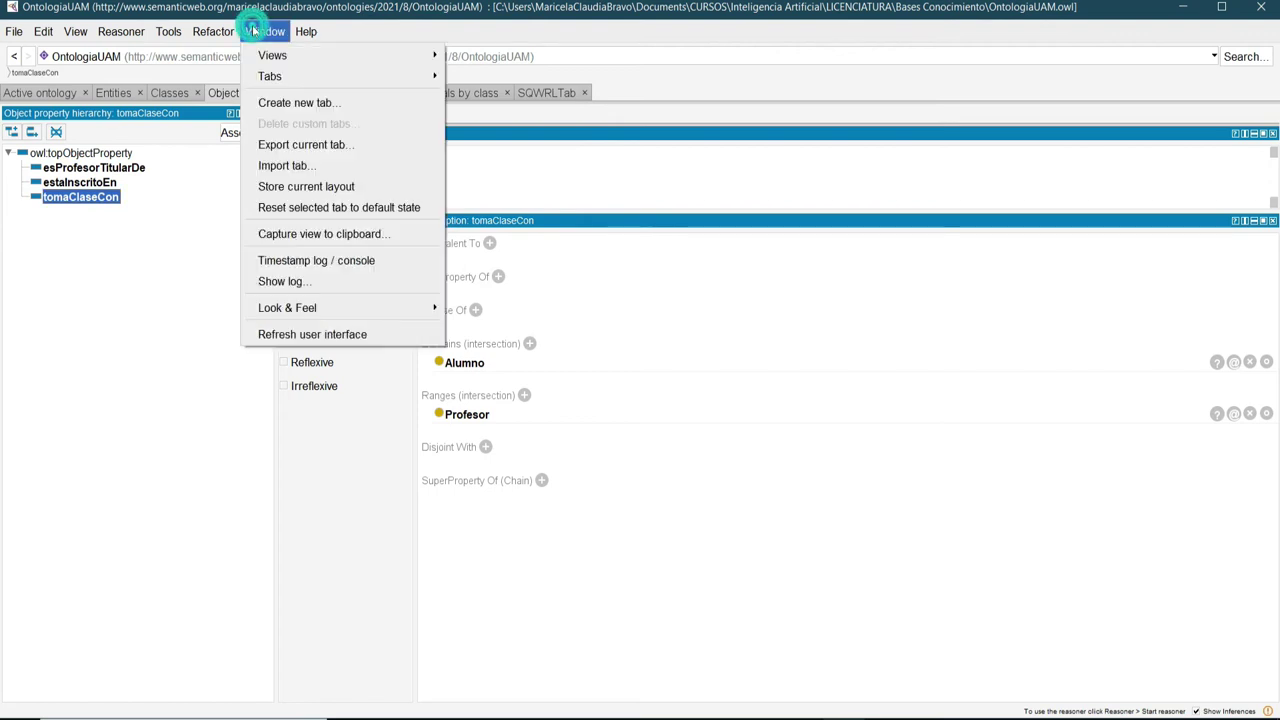
{"action": "mouse_move", "coordinate": [269, 77]}
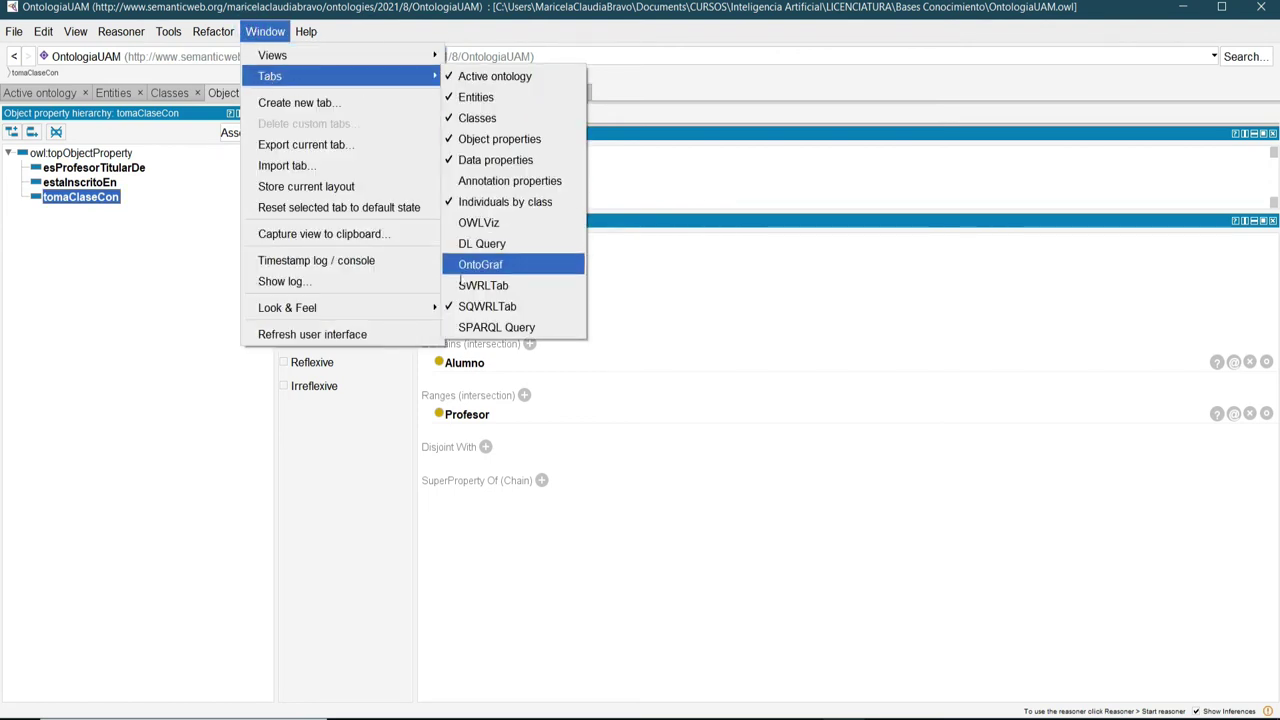
{"action": "left_click", "coordinate": [446, 310]}
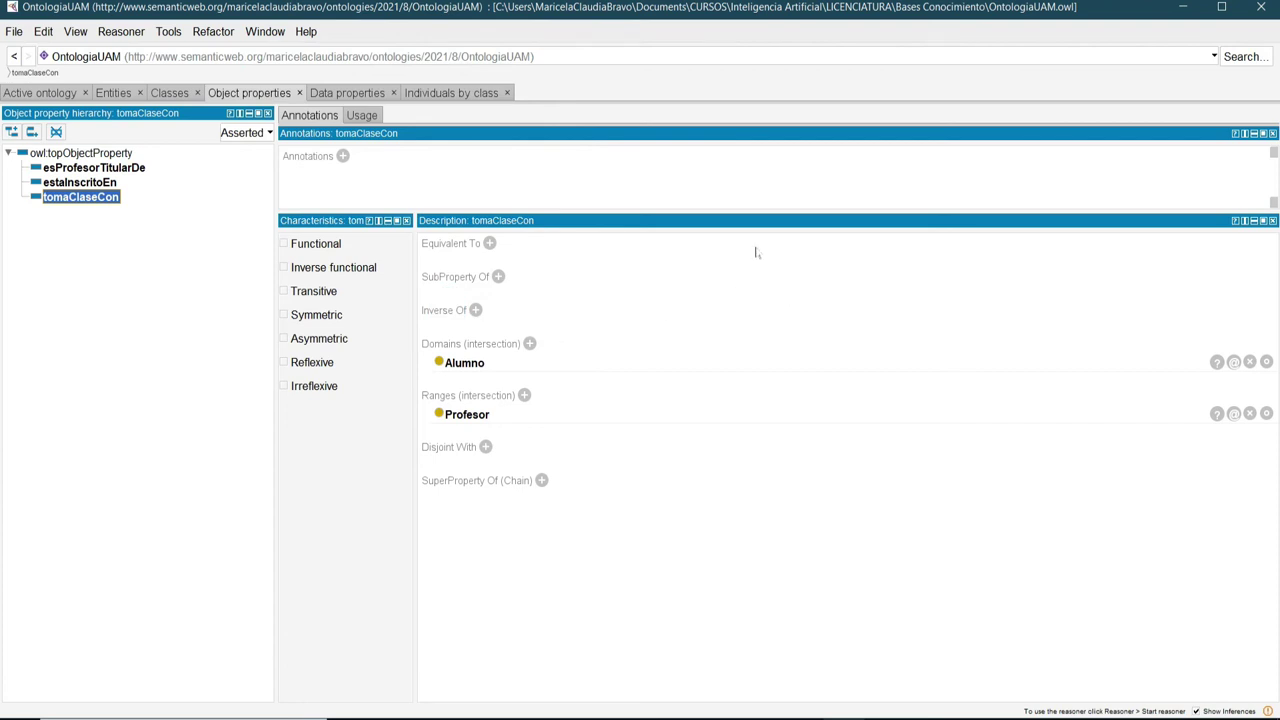
{"action": "left_click", "coordinate": [266, 33]}
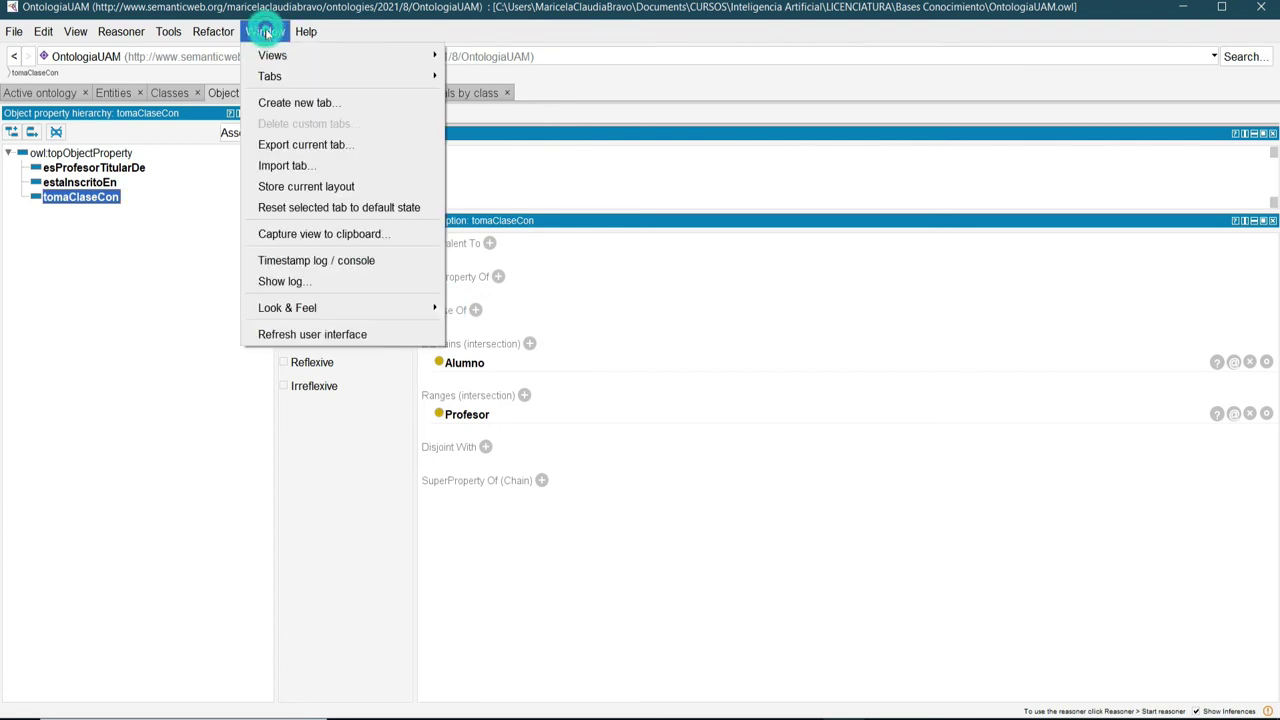
{"action": "mouse_move", "coordinate": [276, 78]}
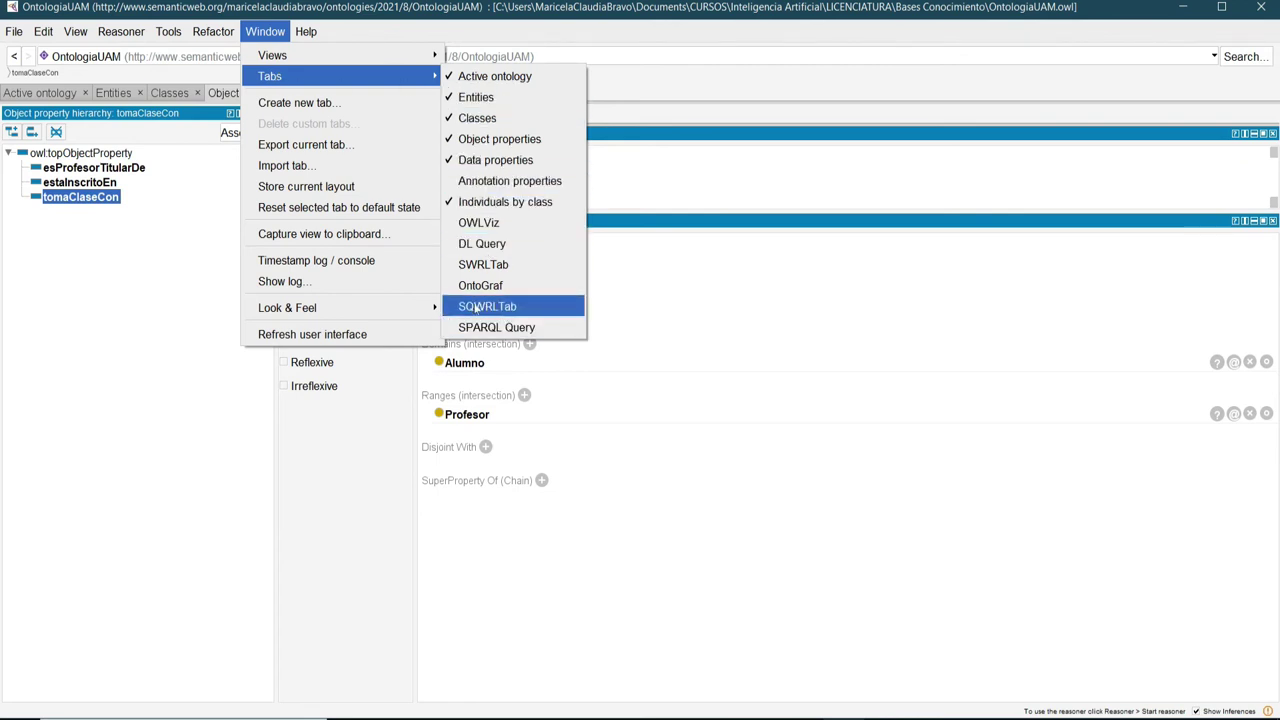
{"action": "left_click", "coordinate": [447, 287]}
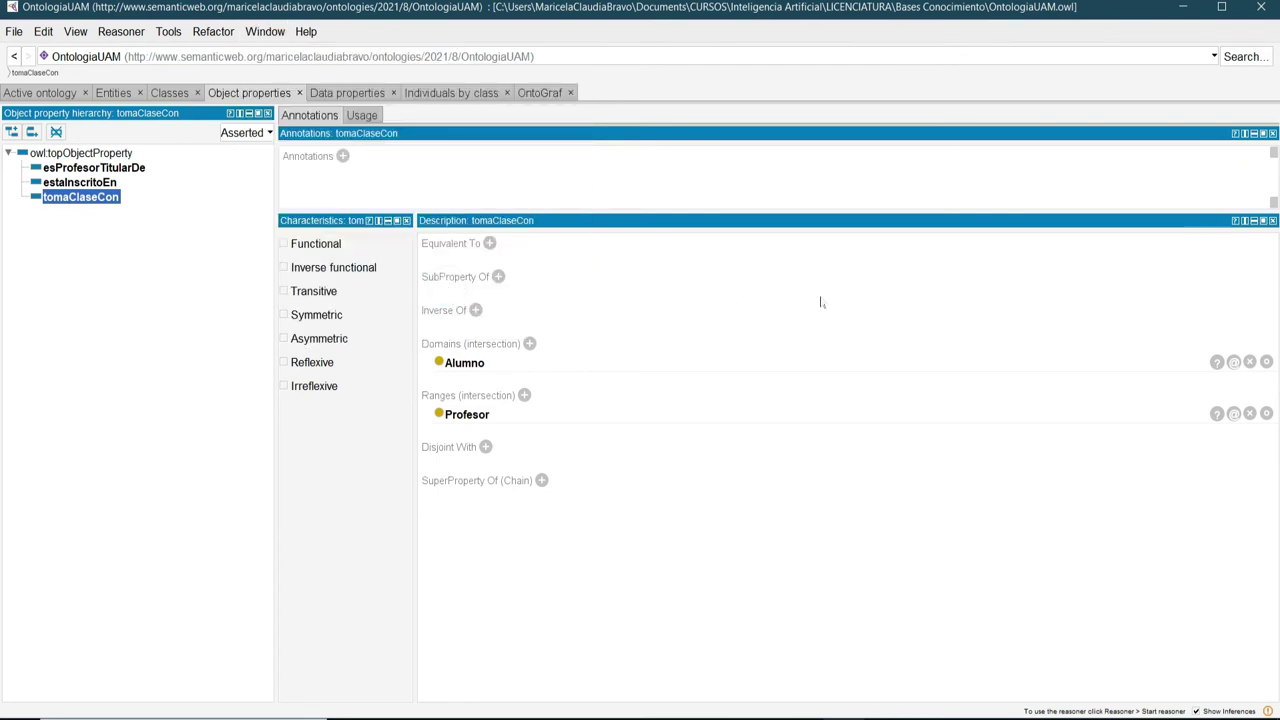
{"action": "left_click", "coordinate": [540, 93]}
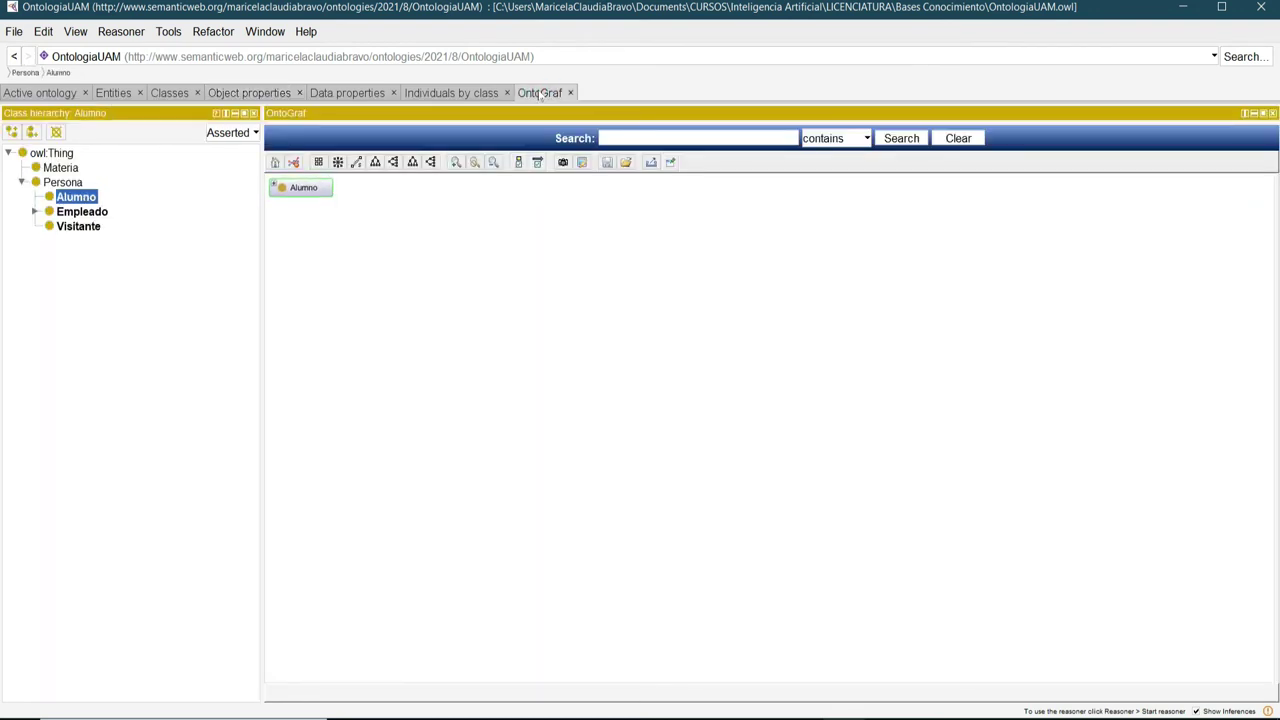
Show Persona in OntoGraf and expand its node to reveal Alumno and Empleado.
{"action": "double_click", "coordinate": [64, 183]}
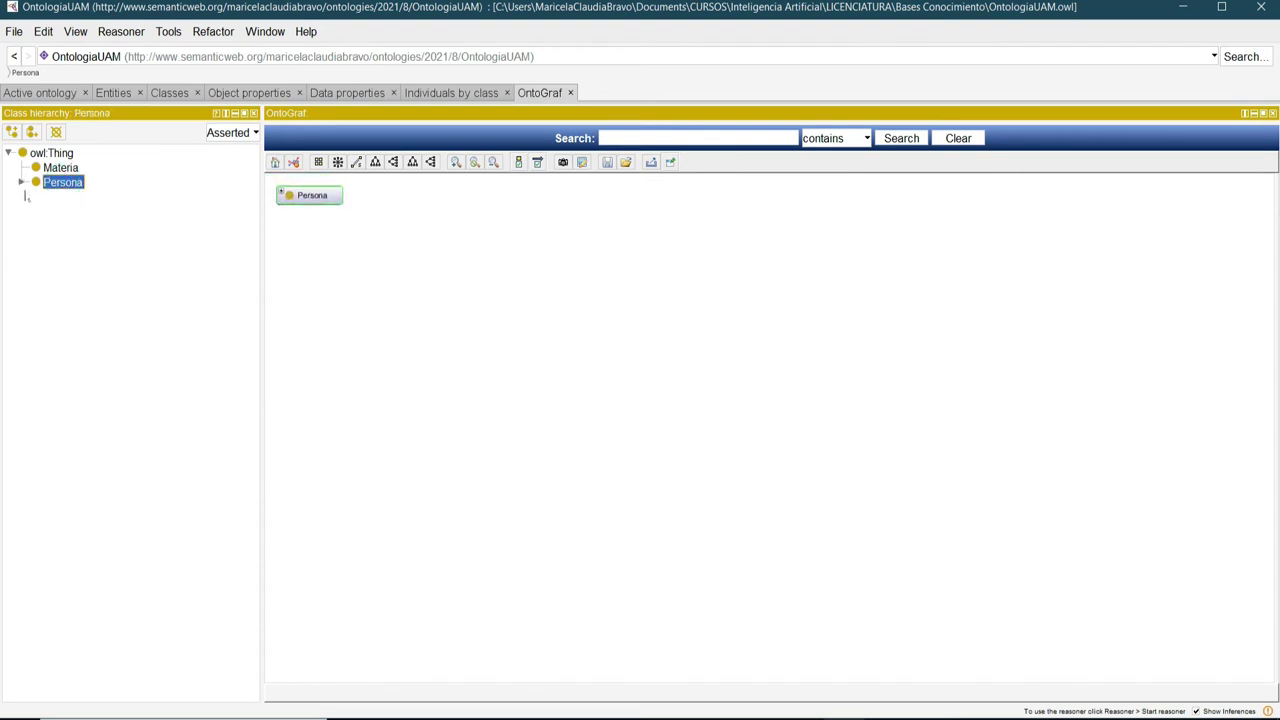
{"action": "left_click", "coordinate": [21, 182]}
{"action": "left_click", "coordinate": [75, 197]}
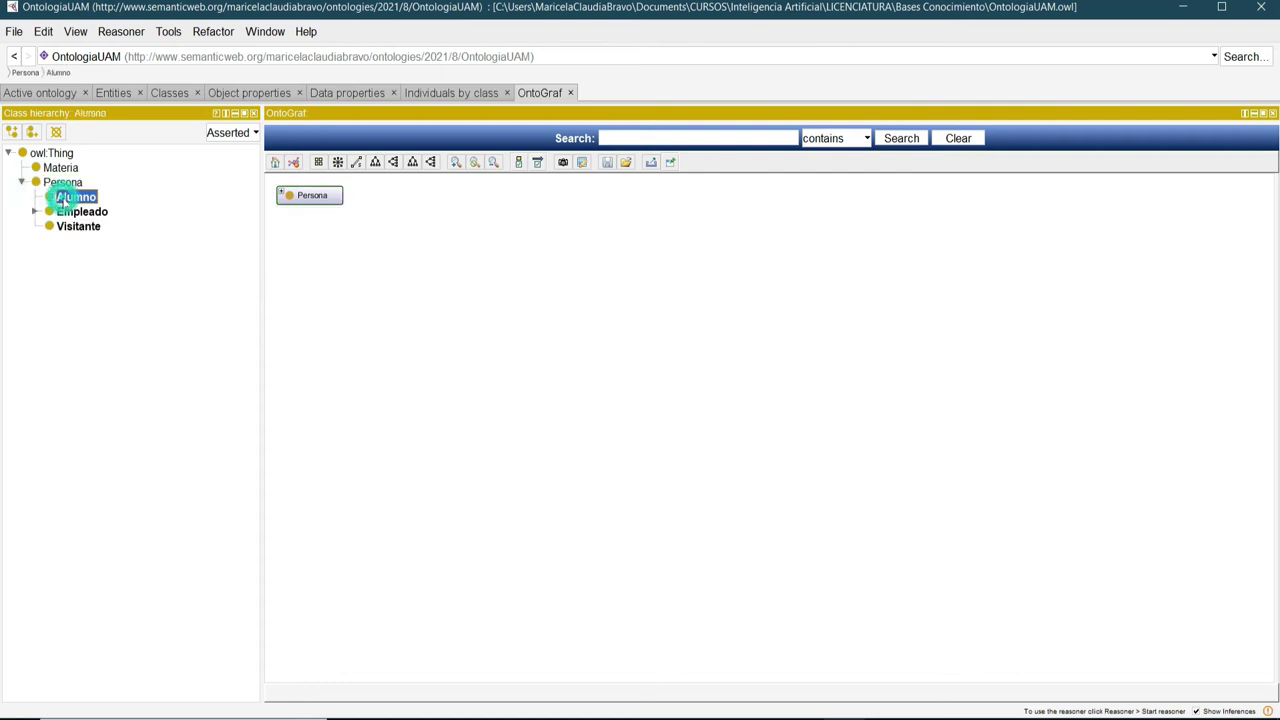
{"action": "double_click", "coordinate": [66, 216]}
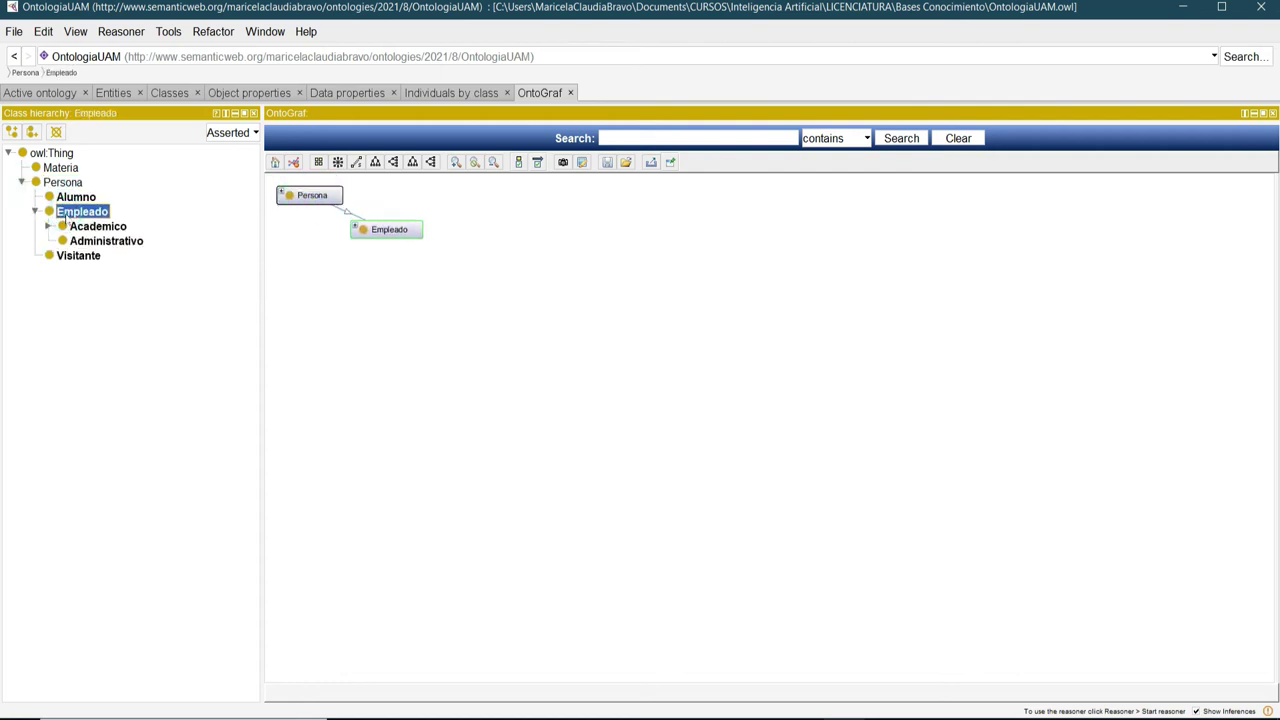
{"action": "double_click", "coordinate": [290, 196]}
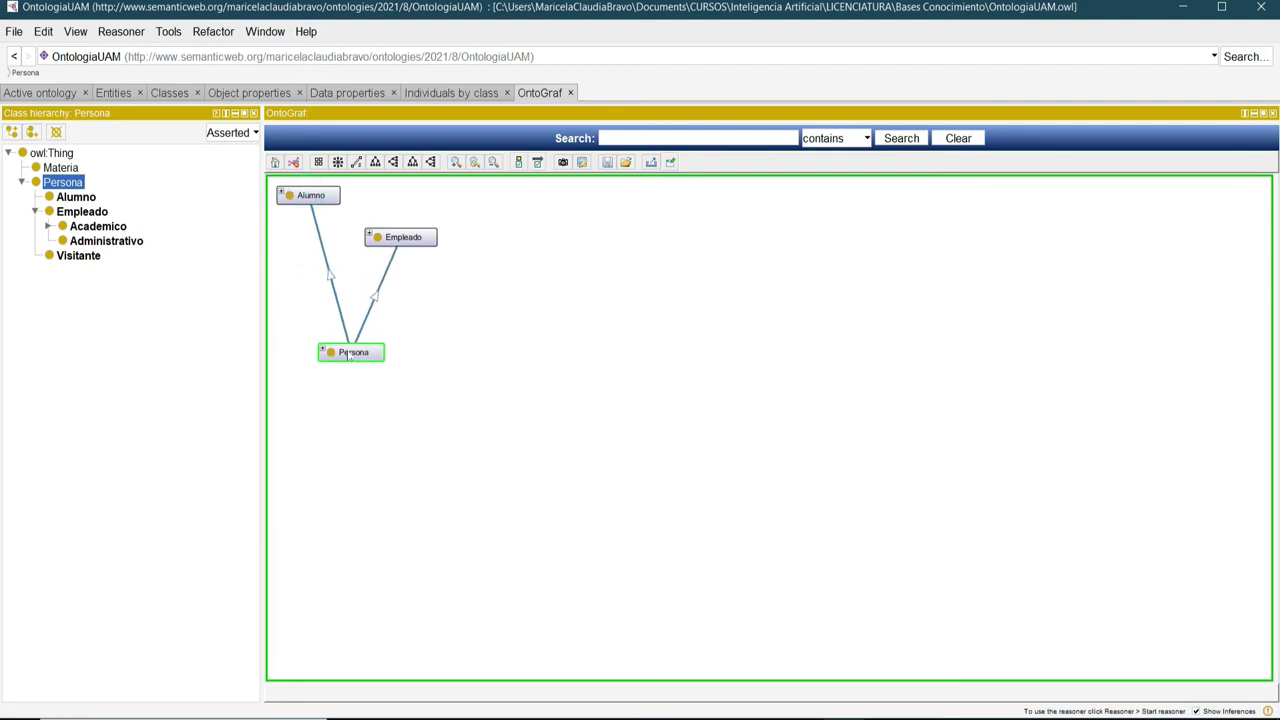
Arrange the Persona, Alumno and Empleado nodes into a tidy layout.
{"action": "left_click_drag", "start_coordinate": [319, 204], "coordinate": [588, 355]}
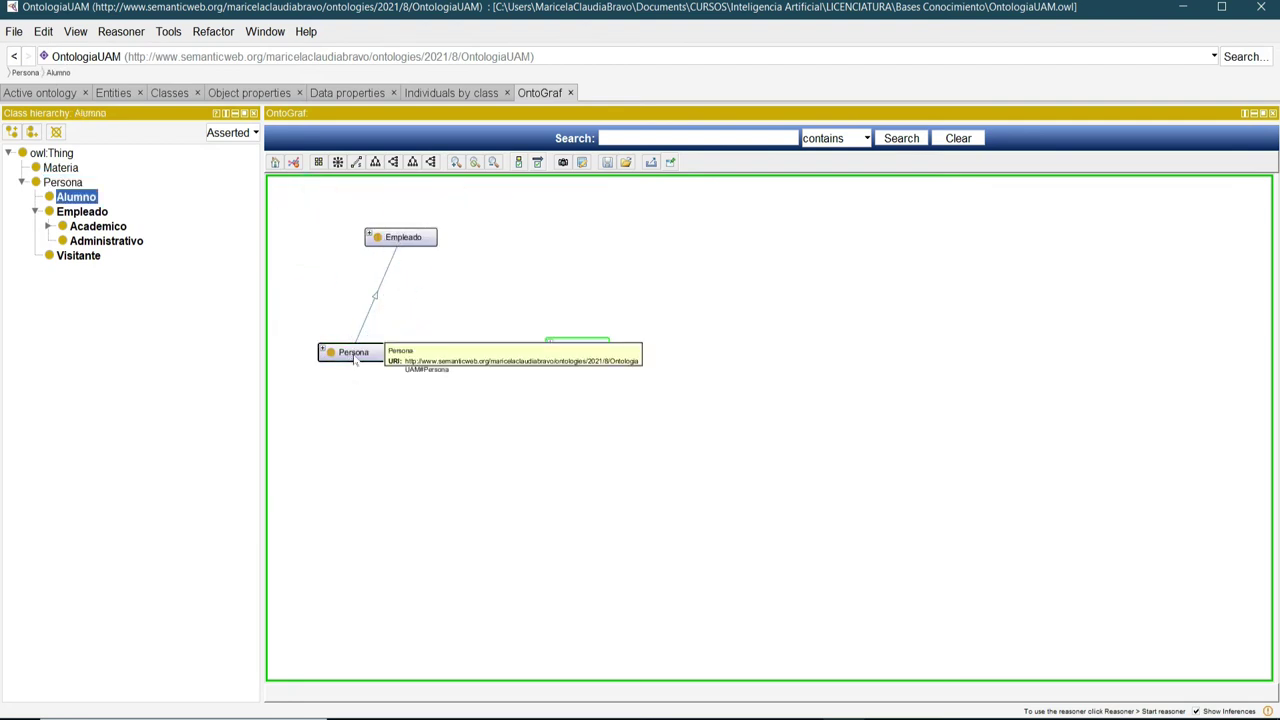
{"action": "left_click_drag", "start_coordinate": [397, 243], "coordinate": [462, 288]}
{"action": "left_click", "coordinate": [588, 349]}
{"action": "left_click_drag", "start_coordinate": [588, 349], "coordinate": [588, 412]}
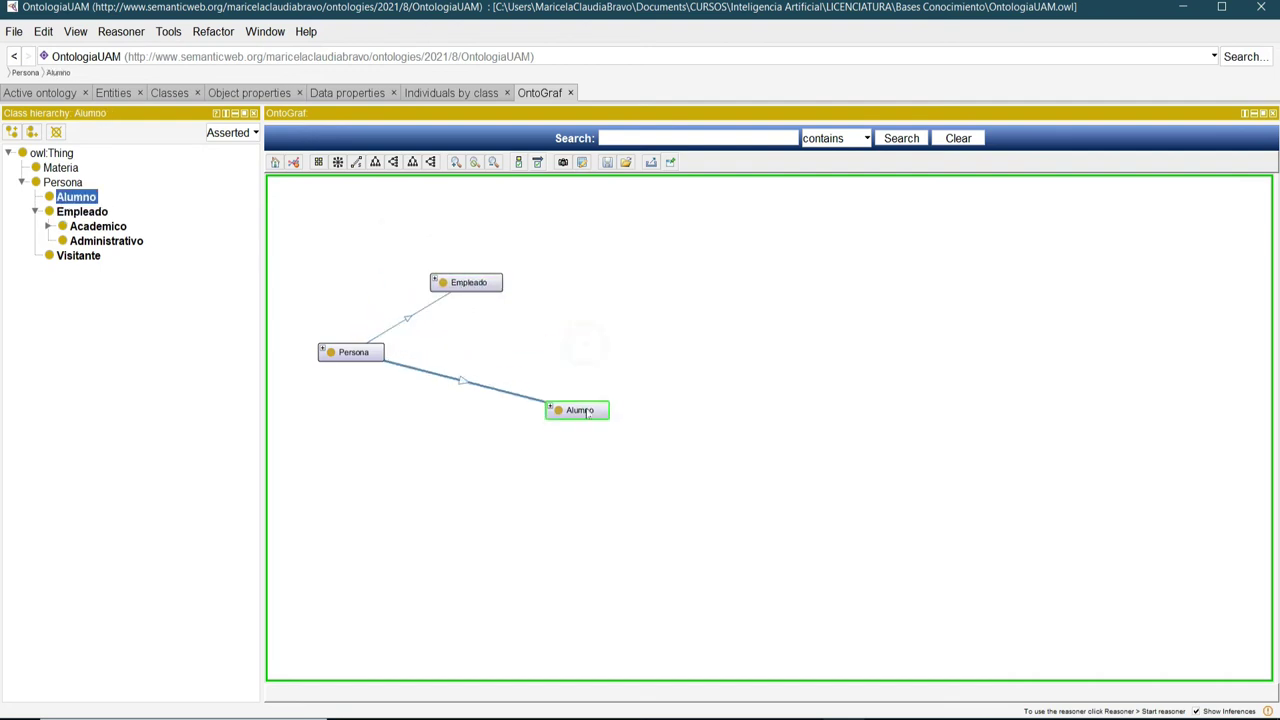
{"action": "left_click_drag", "start_coordinate": [372, 356], "coordinate": [436, 366]}
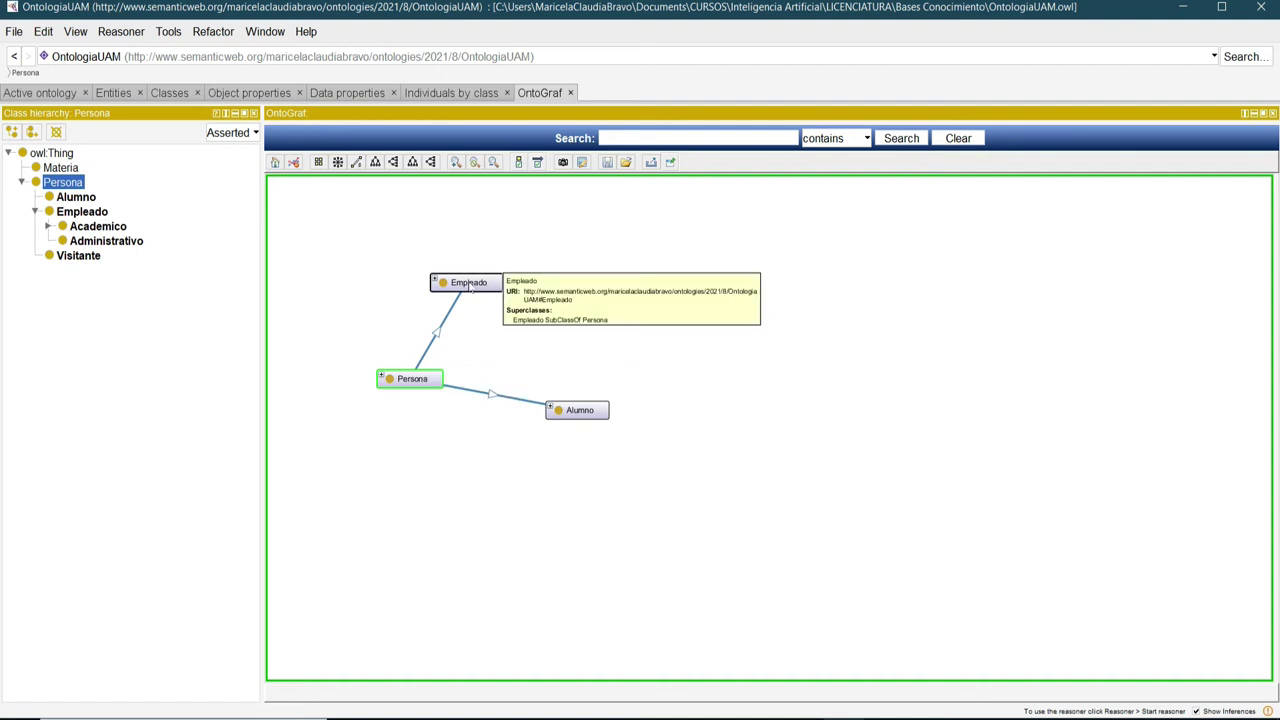
{"action": "left_click_drag", "start_coordinate": [587, 409], "coordinate": [363, 434]}
{"action": "left_click_drag", "start_coordinate": [418, 377], "coordinate": [488, 386]}
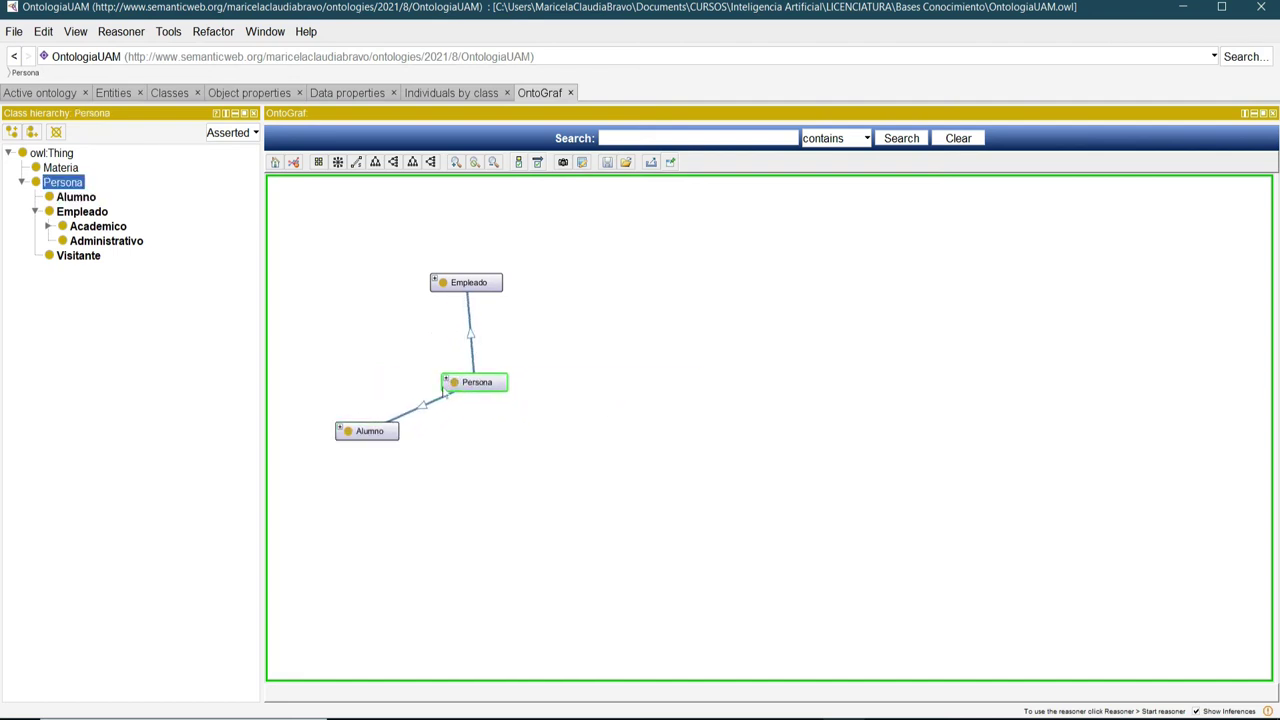
{"action": "left_click_drag", "start_coordinate": [350, 432], "coordinate": [343, 440]}
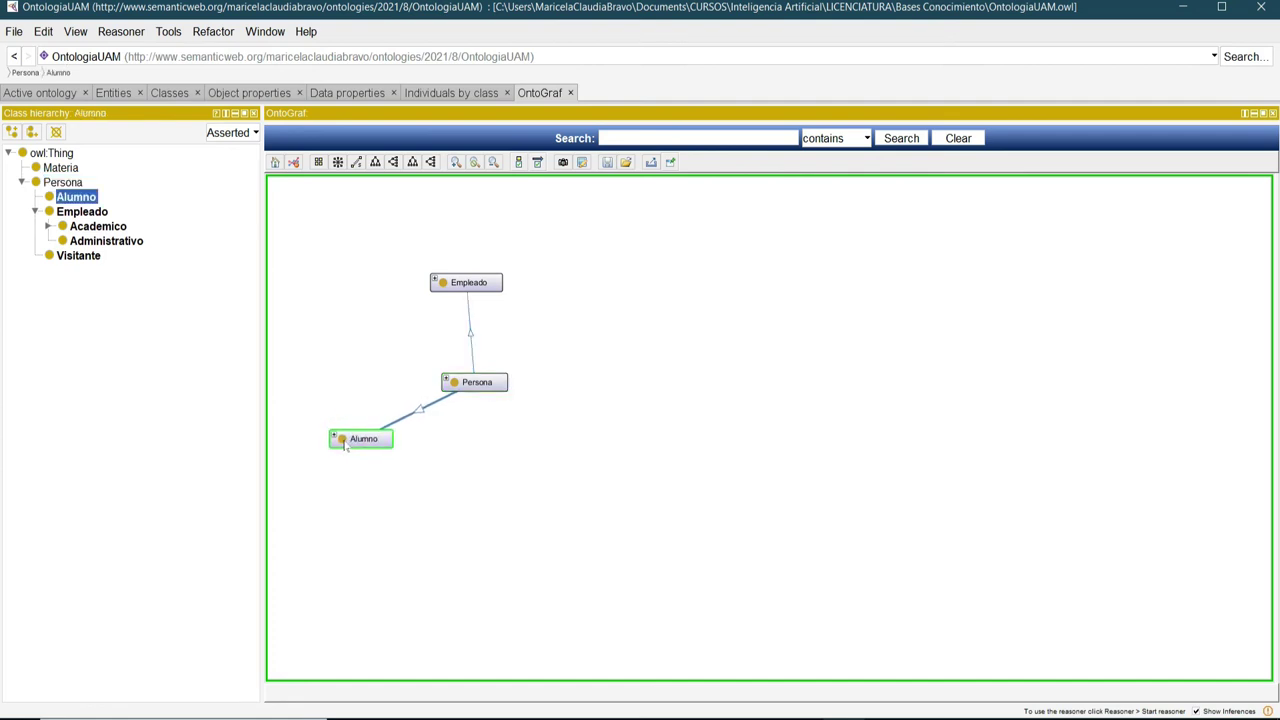
{"action": "left_click_drag", "start_coordinate": [466, 283], "coordinate": [513, 461]}
{"action": "left_click_drag", "start_coordinate": [480, 383], "coordinate": [594, 263]}
{"action": "left_click_drag", "start_coordinate": [518, 462], "coordinate": [630, 341]}
{"action": "left_click_drag", "start_coordinate": [356, 447], "coordinate": [418, 352]}
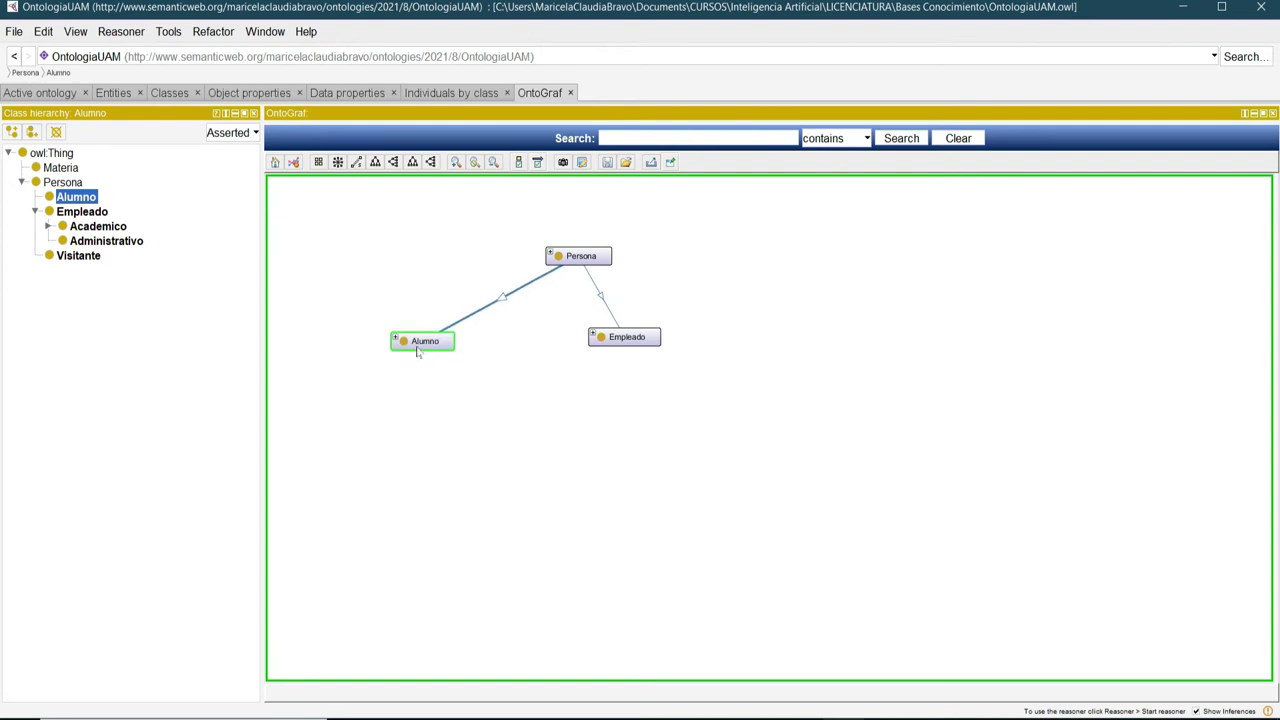
{"action": "left_click_drag", "start_coordinate": [630, 340], "coordinate": [724, 352]}
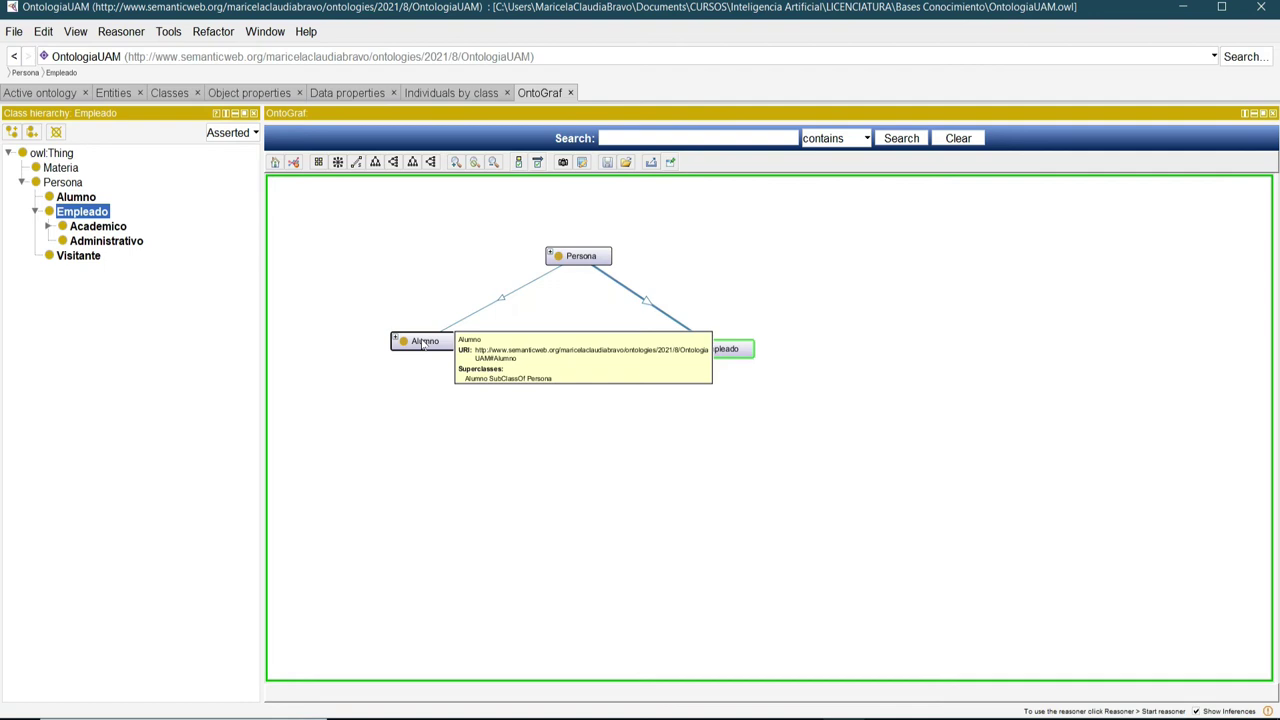
Expand Alumno in OntoGraf to reveal Profesor, Materia and individuals alu001–alu003, reading their assertions.
{"action": "double_click", "coordinate": [424, 342]}
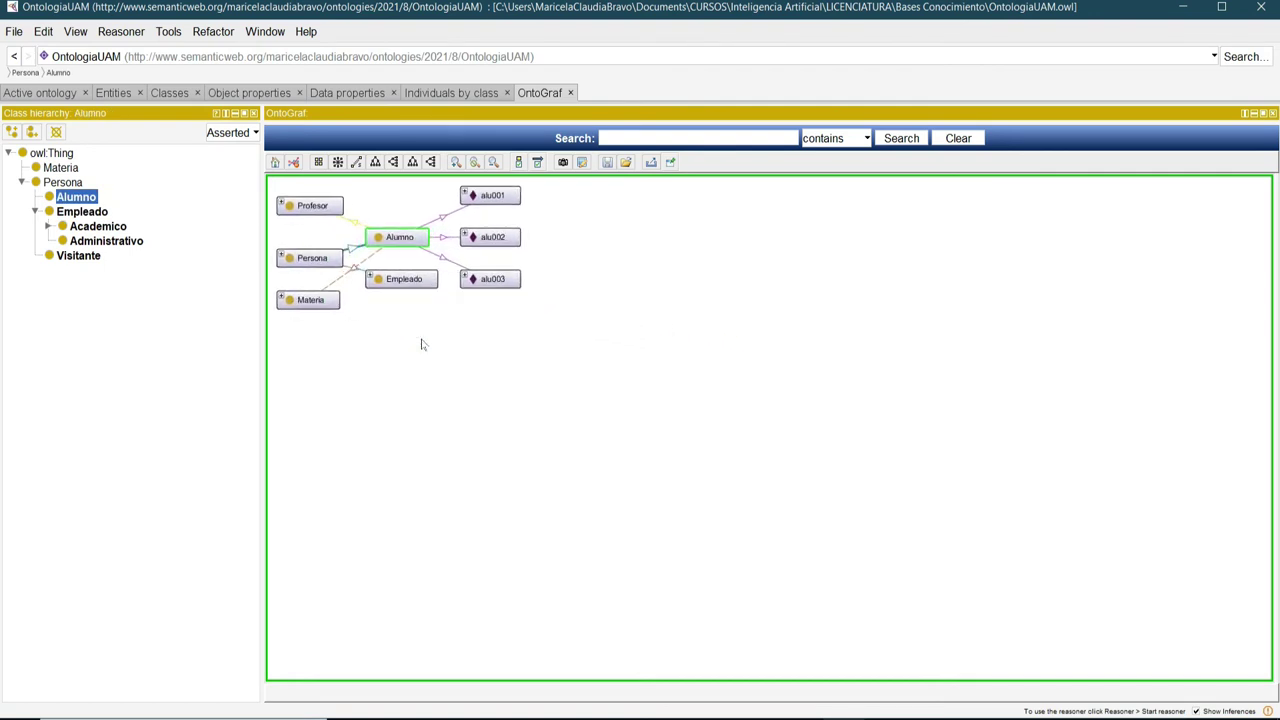
{"action": "mouse_move", "coordinate": [510, 239]}
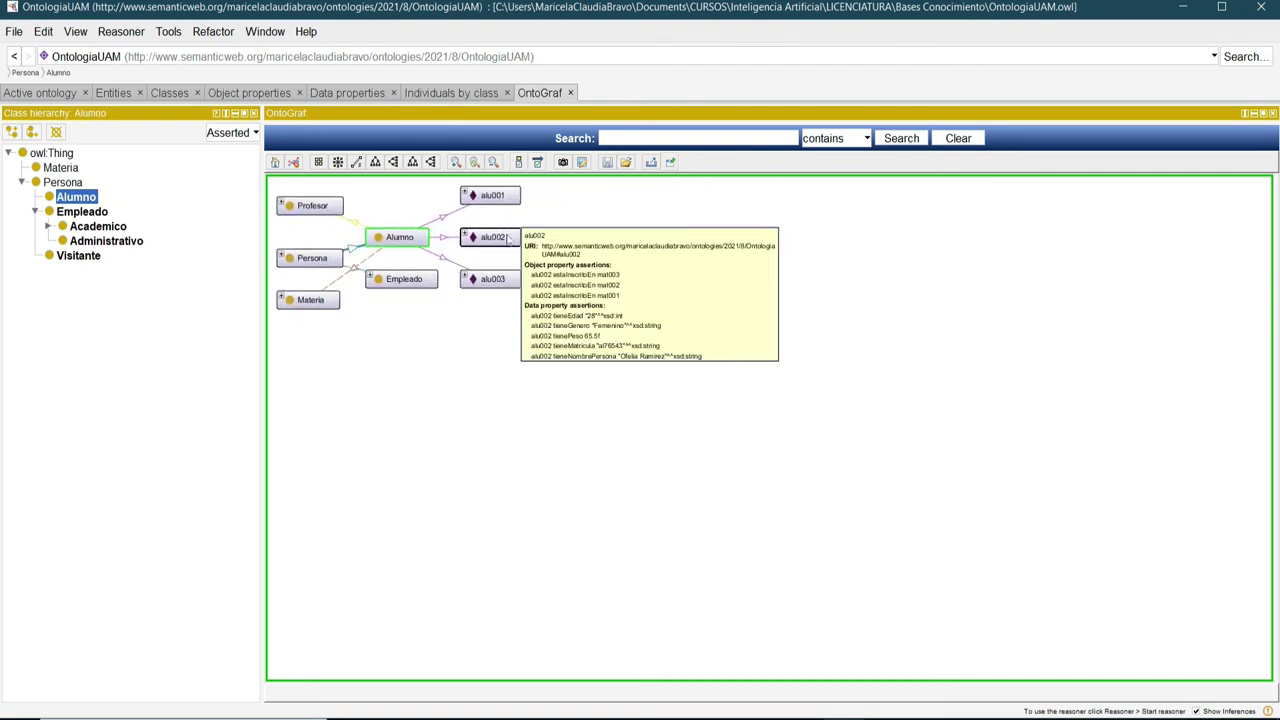
{"action": "mouse_move", "coordinate": [498, 290]}
{"action": "mouse_move", "coordinate": [392, 242]}
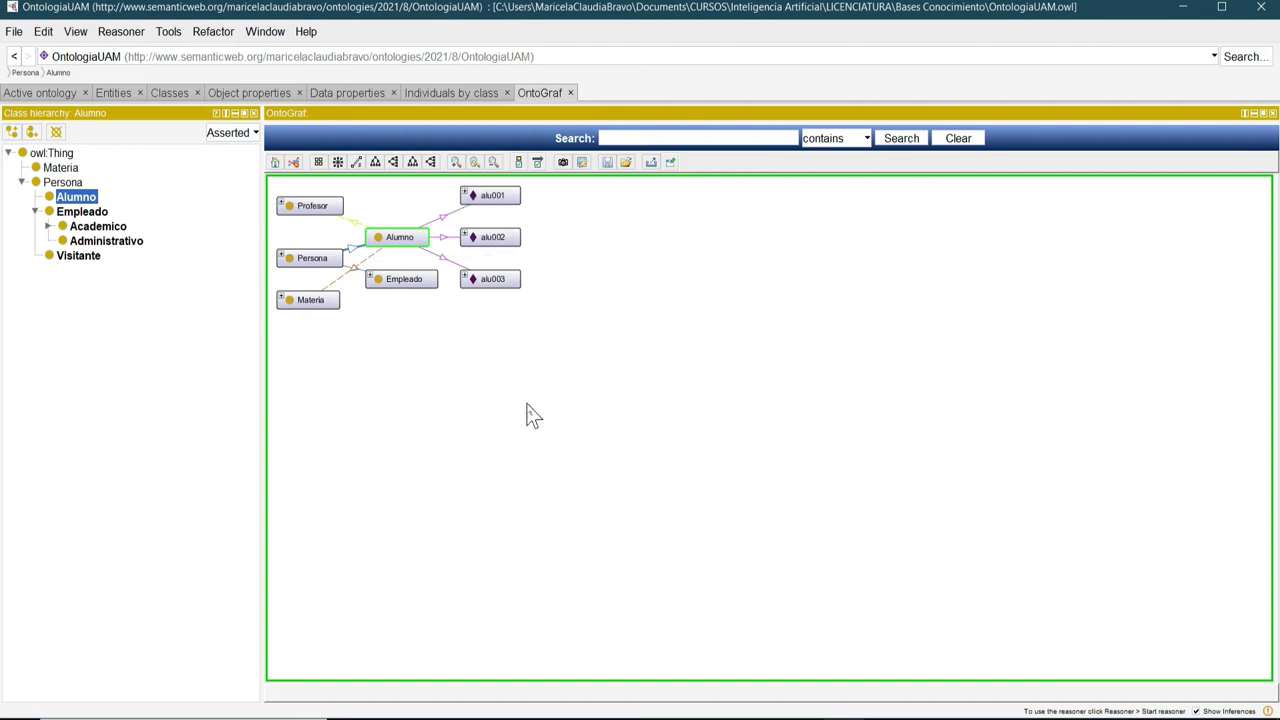
{"action": "key", "text": "super+plus"}
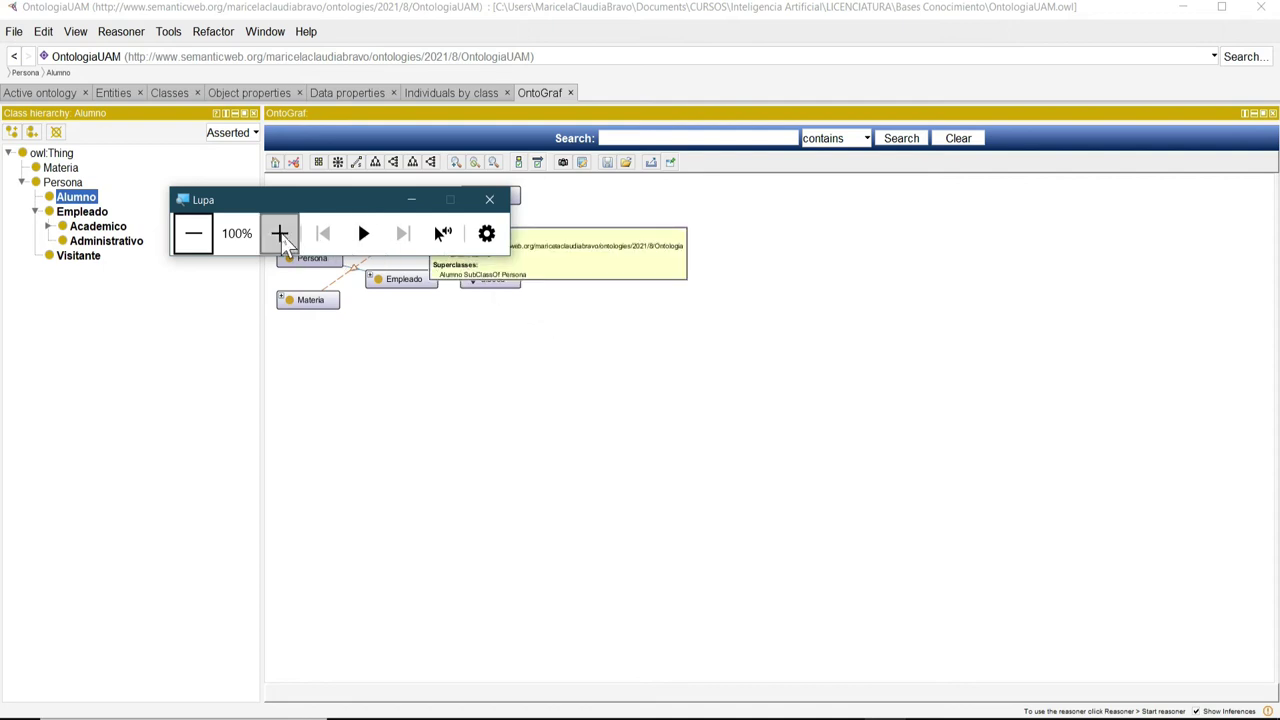
Magnify the screen to 200%, then move the Alumno node up beside Profesor.
{"action": "left_click", "coordinate": [280, 233]}
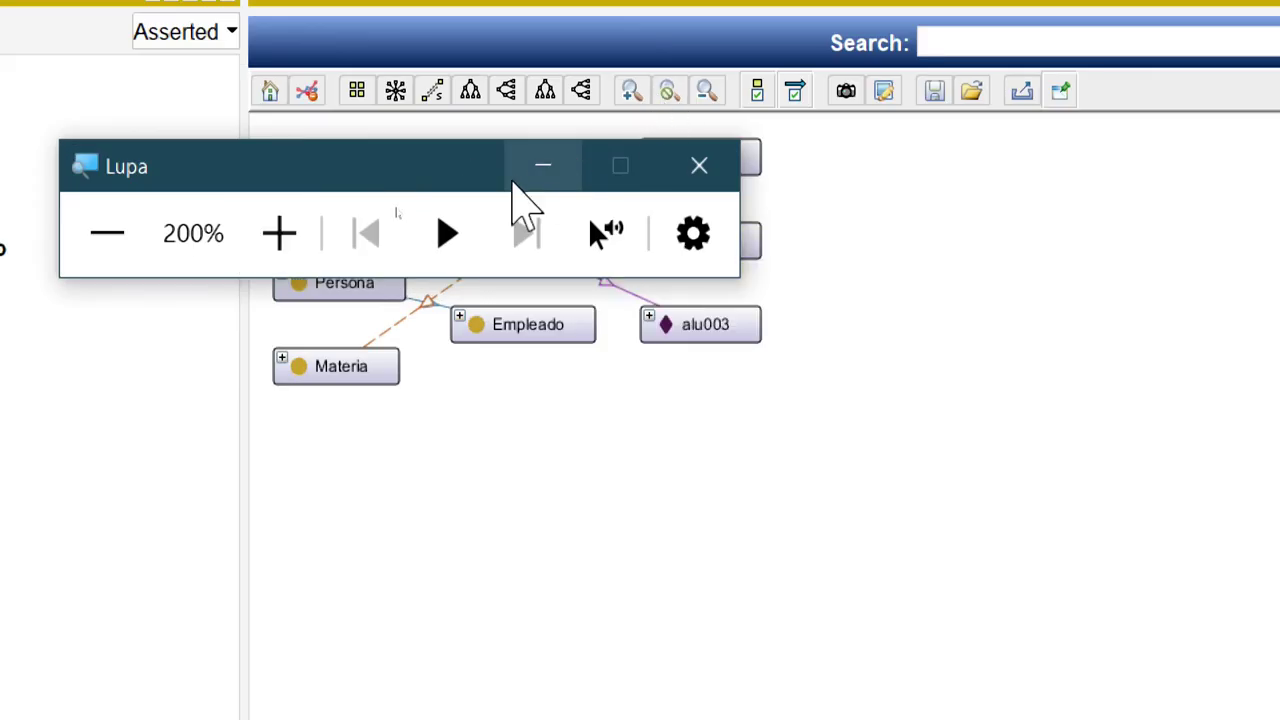
{"action": "left_click", "coordinate": [545, 165]}
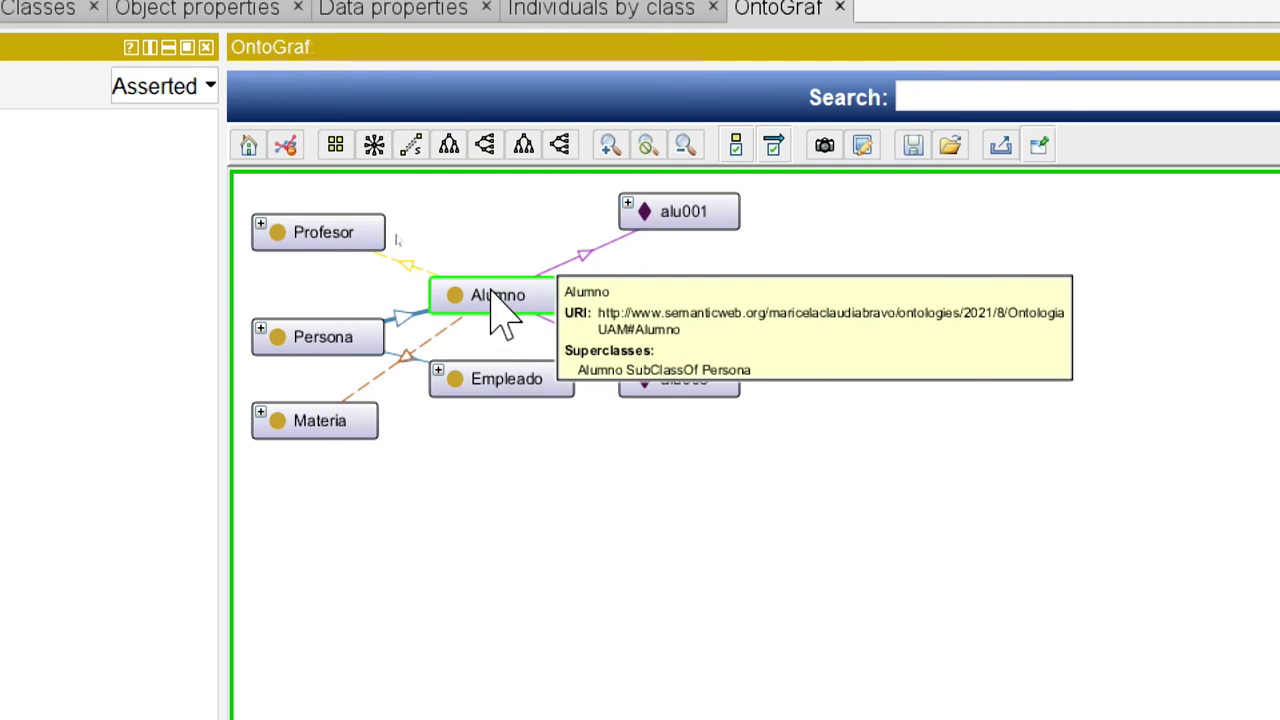
{"action": "left_click_drag", "start_coordinate": [492, 293], "coordinate": [504, 234]}
{"action": "mouse_move", "coordinate": [343, 424]}
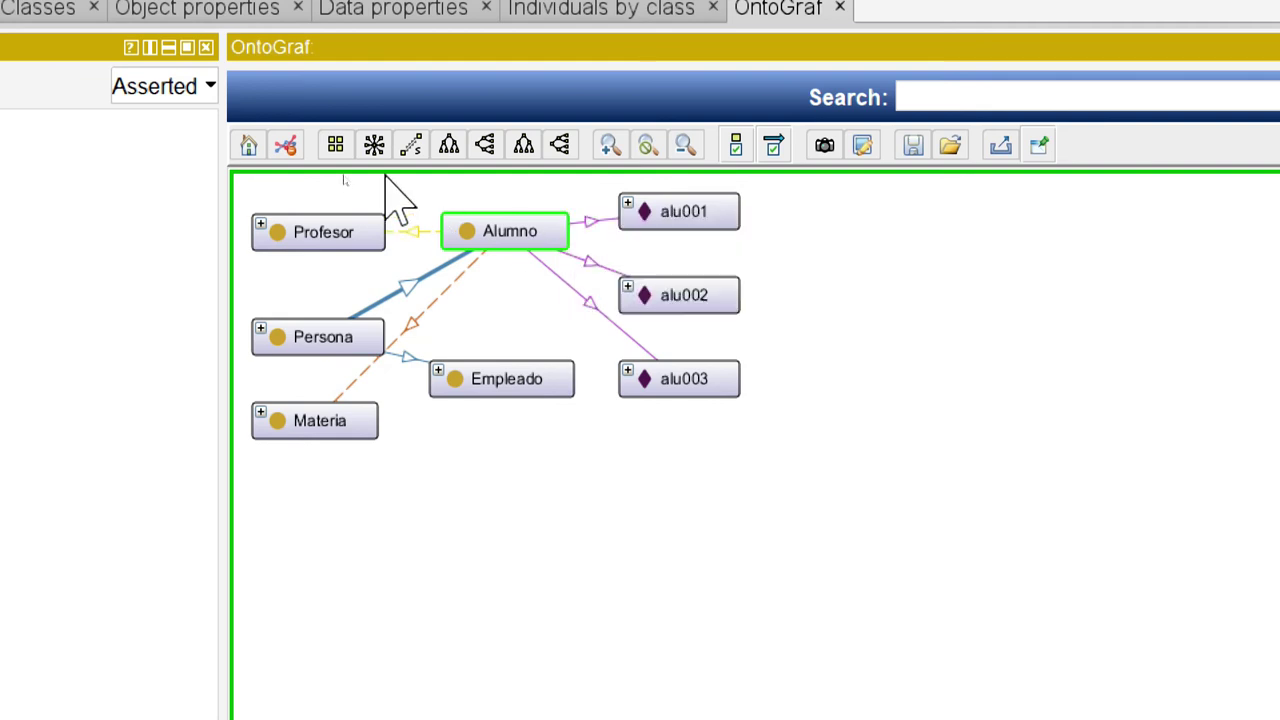
Try the top-down, left-to-right, spring and horizontal tree layouts for the graph.
{"action": "left_click", "coordinate": [449, 147]}
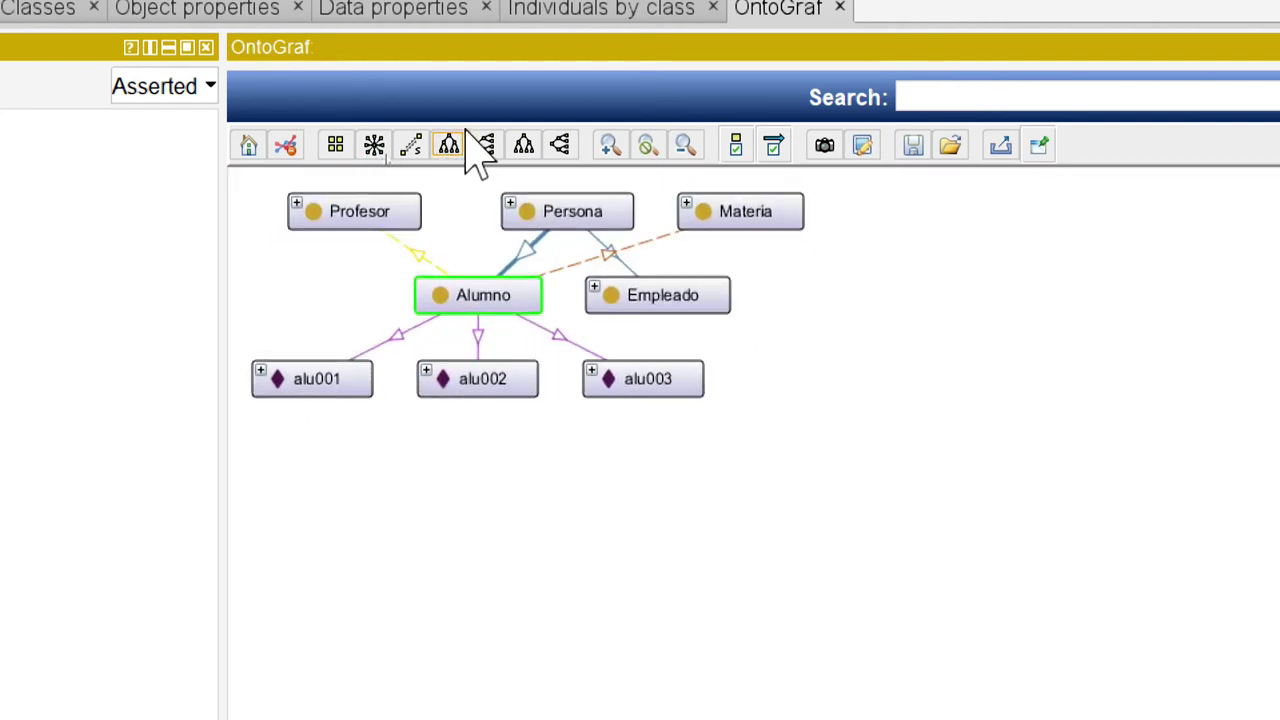
{"action": "left_click", "coordinate": [486, 147]}
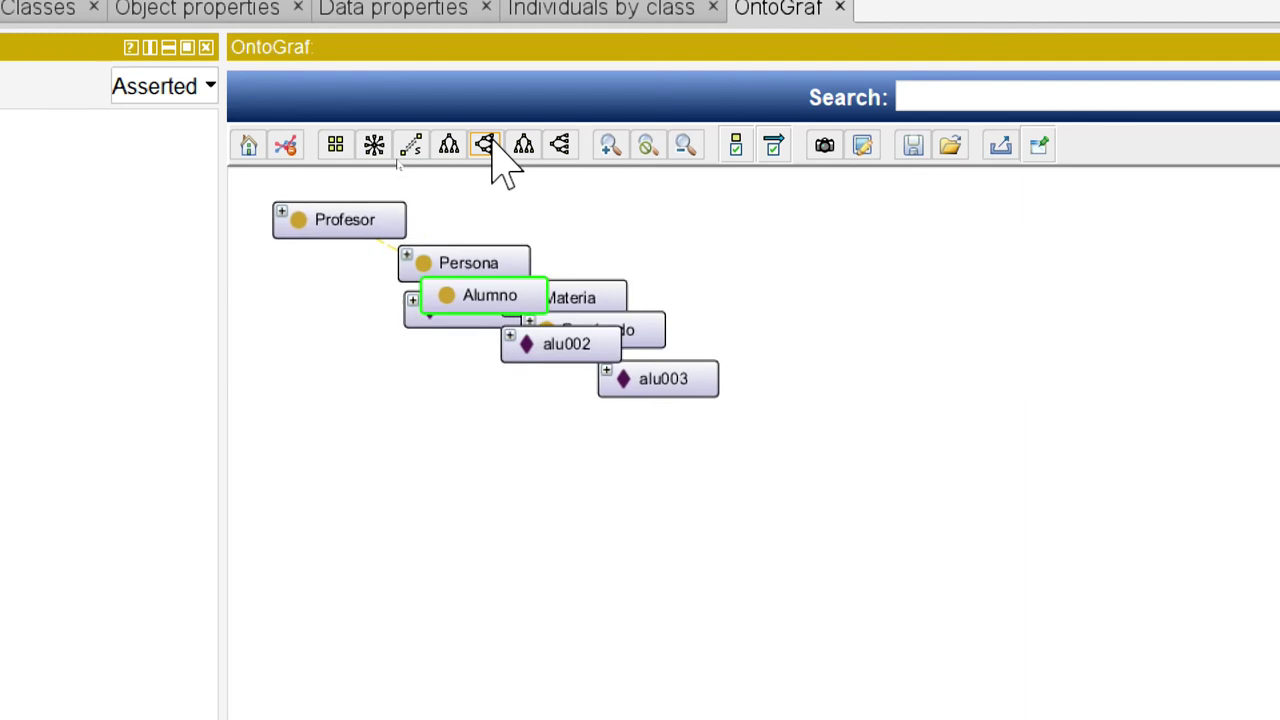
{"action": "left_click", "coordinate": [375, 155]}
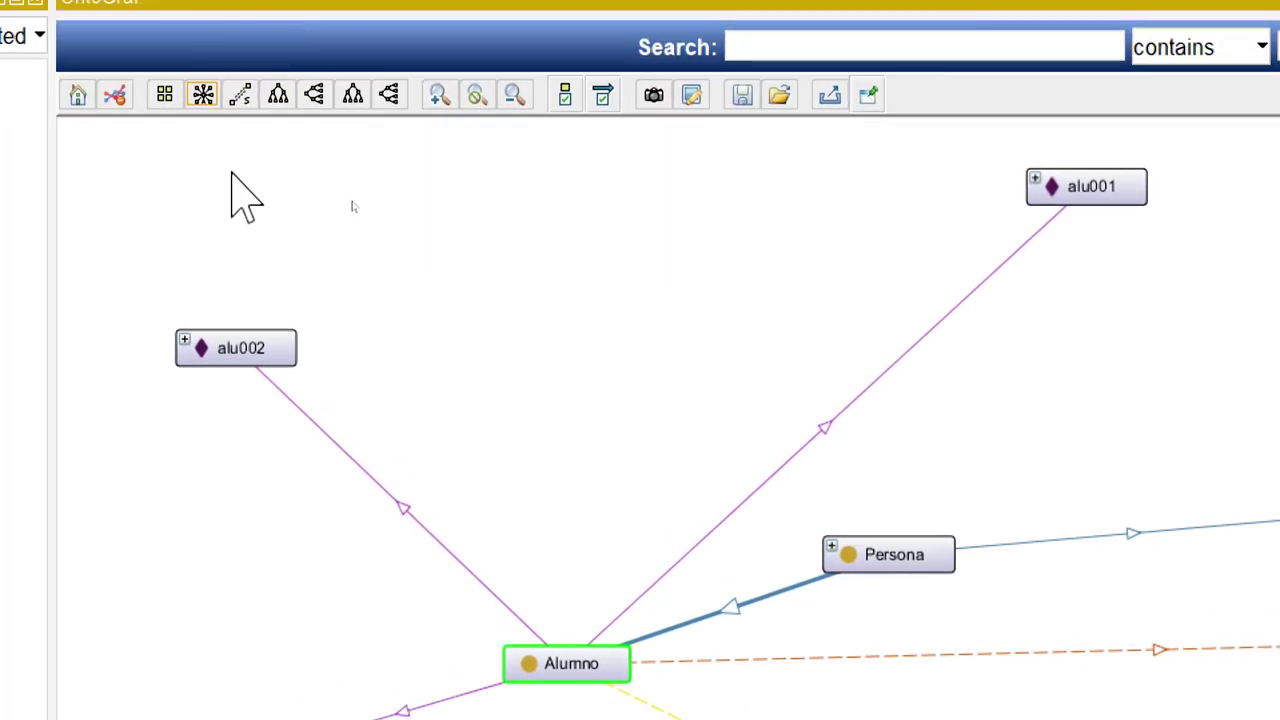
{"action": "left_click", "coordinate": [389, 95]}
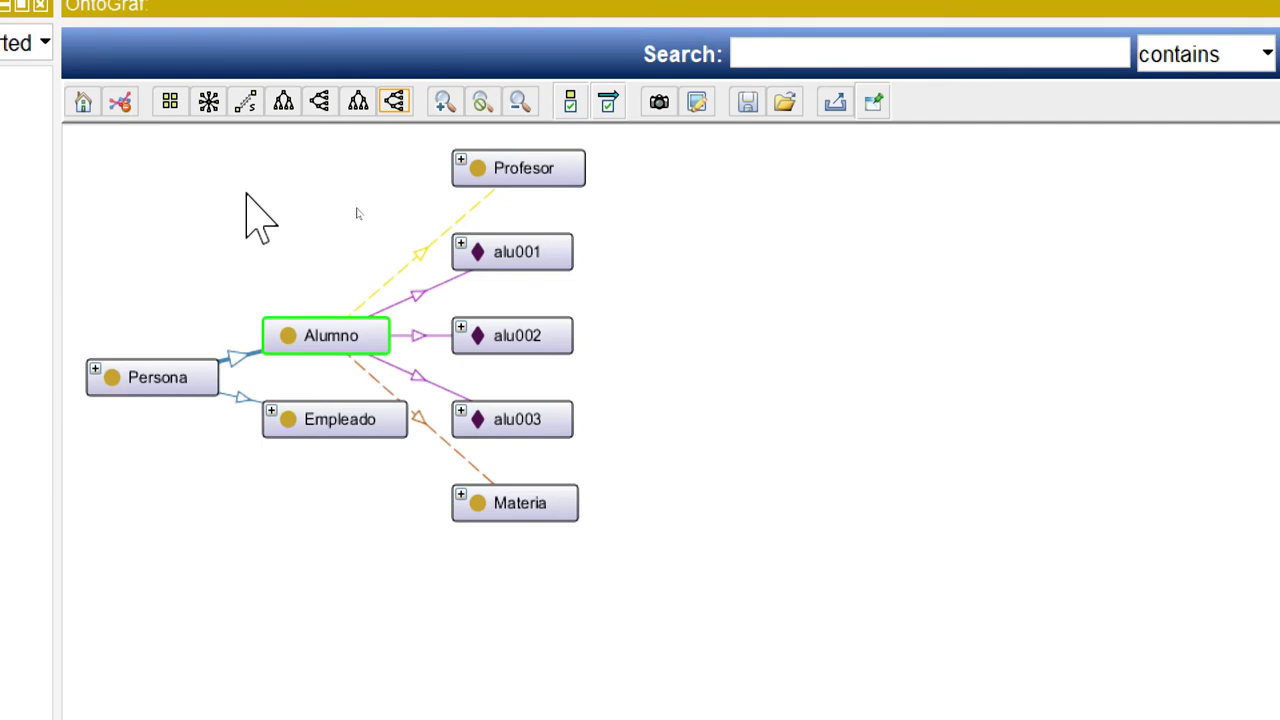
Move Profesor below Empleado and inspect its esProfesorTitularDe link to Materia.
{"action": "mouse_move", "coordinate": [158, 385]}
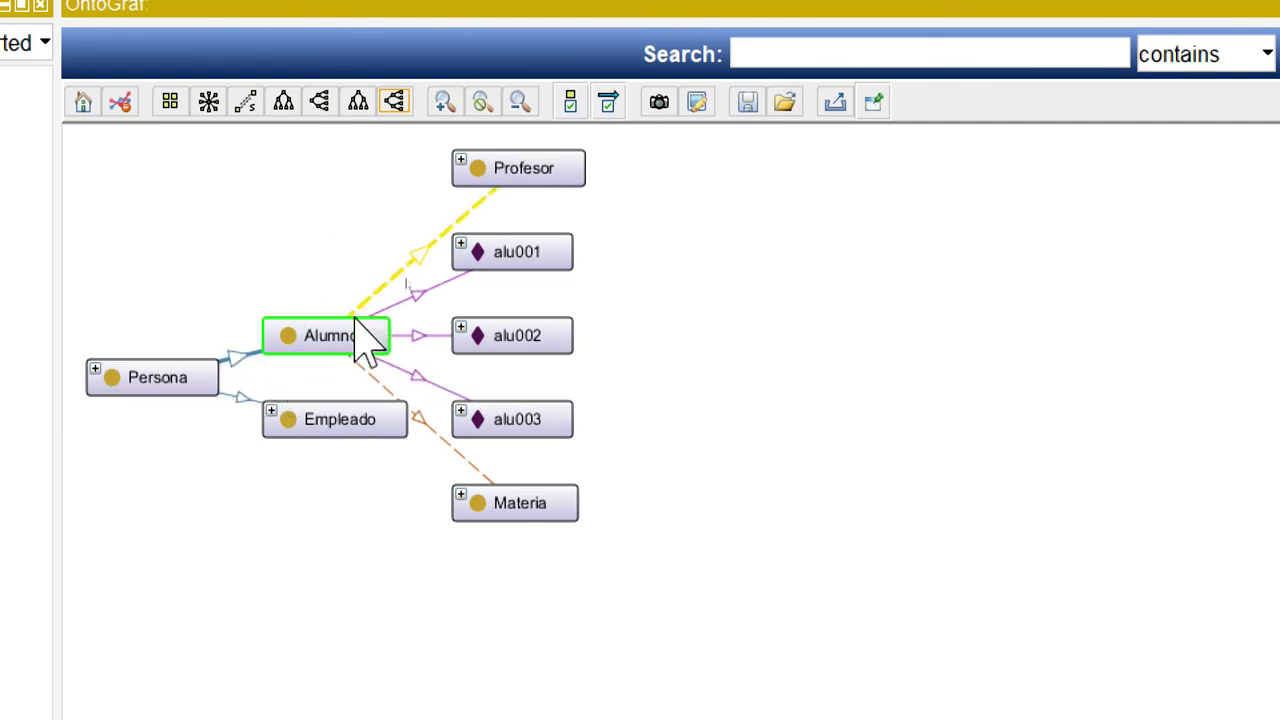
{"action": "mouse_move", "coordinate": [344, 352]}
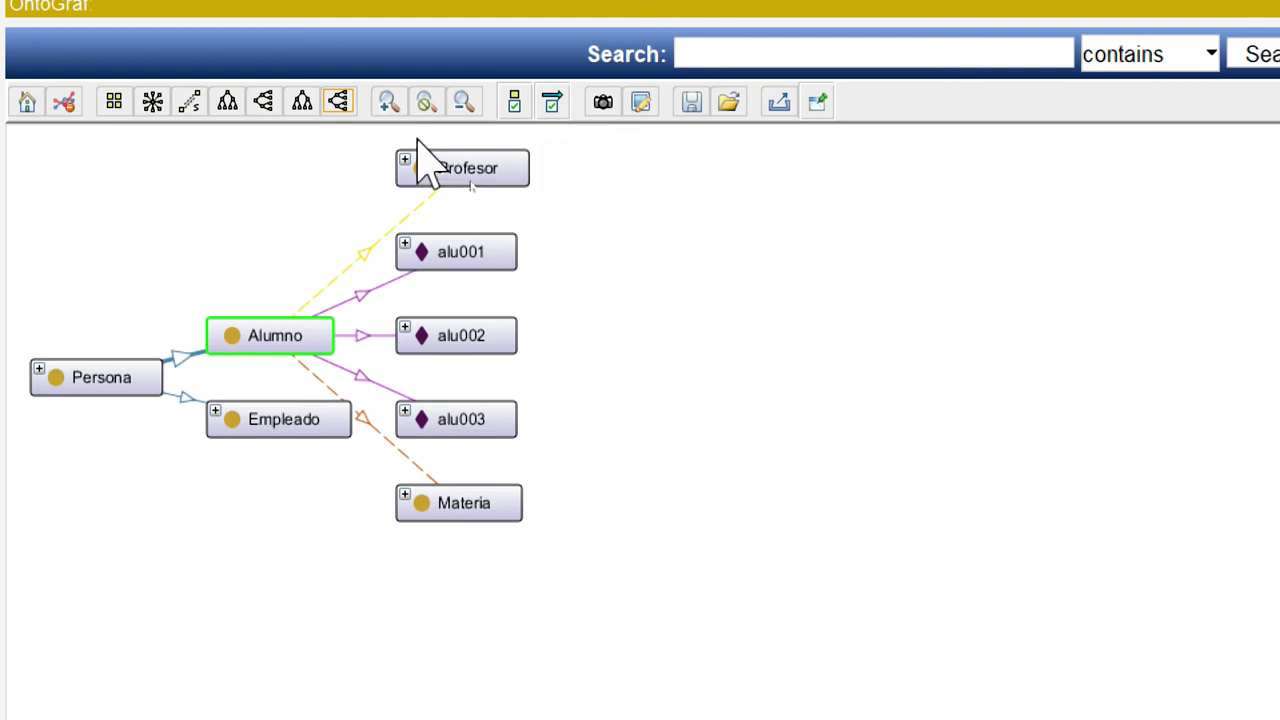
{"action": "mouse_move", "coordinate": [470, 195]}
{"action": "left_click_drag", "start_coordinate": [470, 195], "coordinate": [204, 560]}
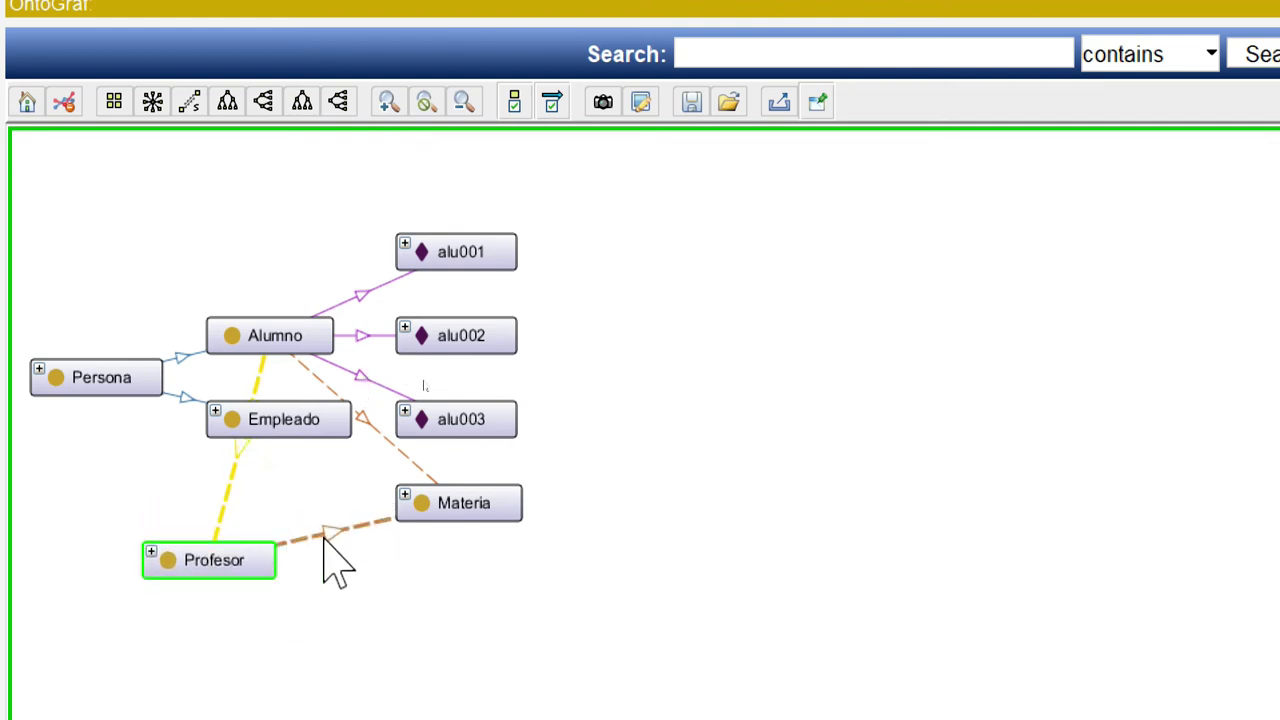
{"action": "mouse_move", "coordinate": [333, 537]}
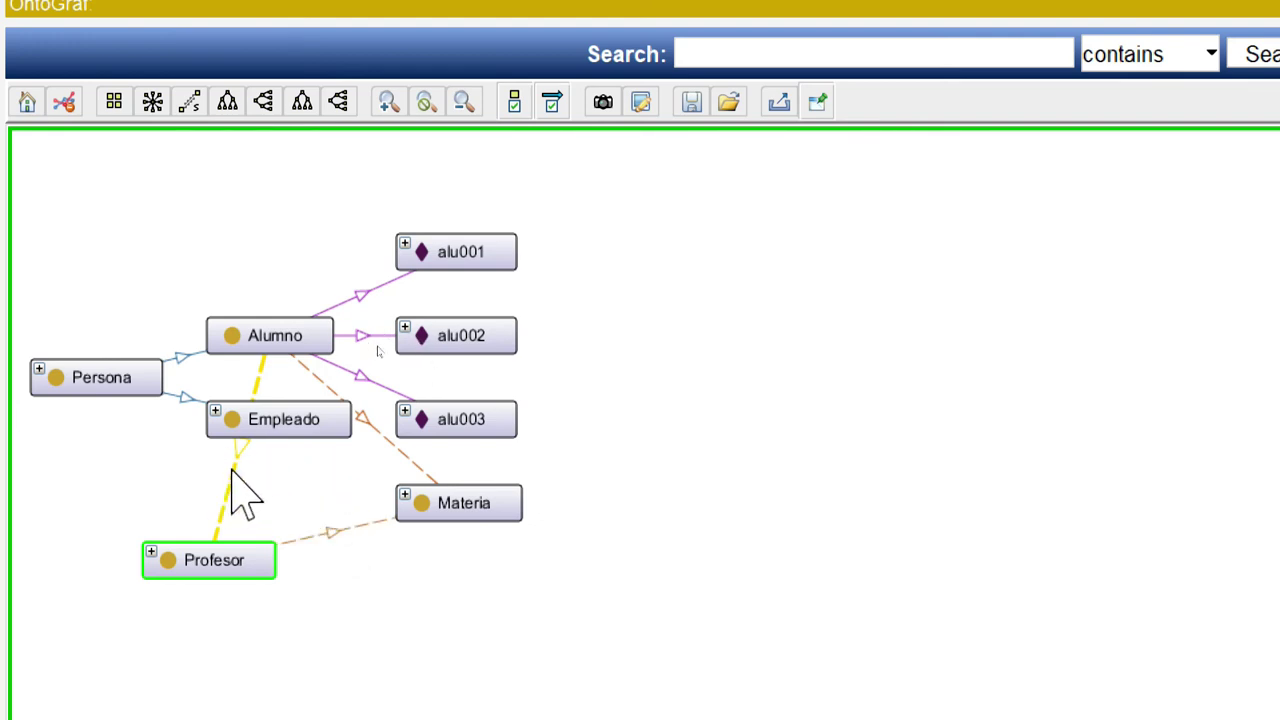
{"action": "mouse_move", "coordinate": [240, 490]}
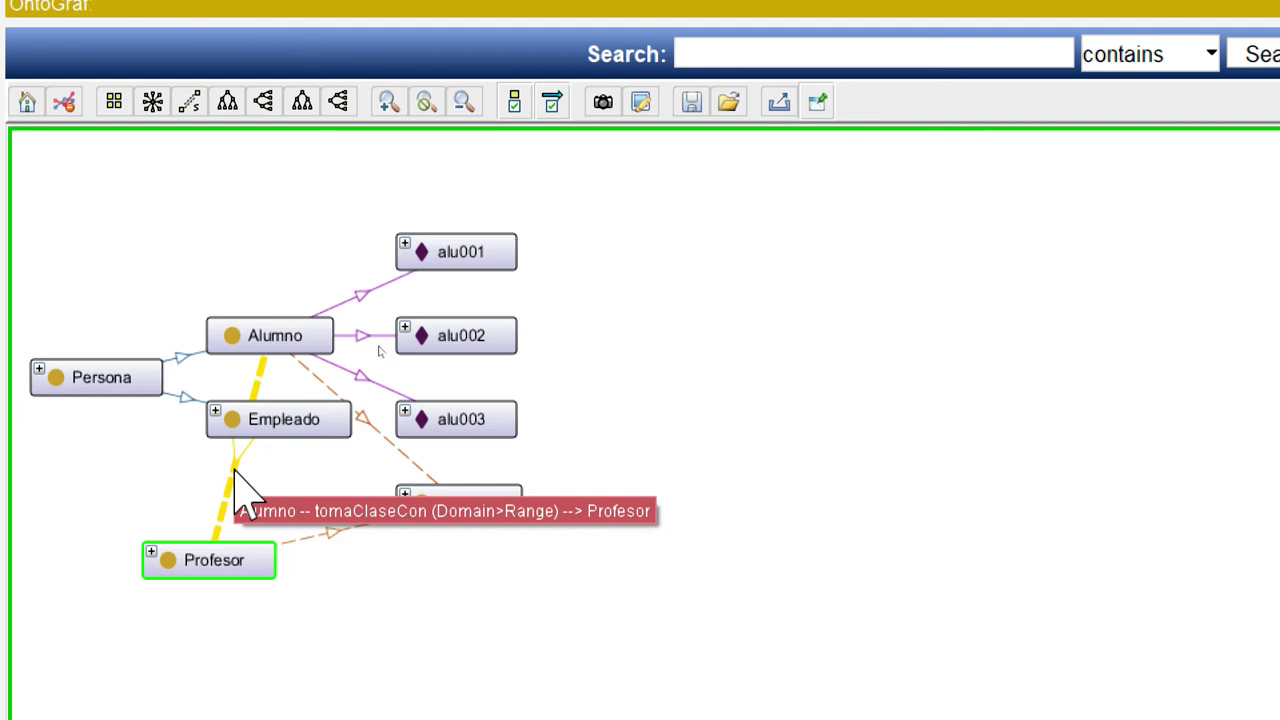
Nudge Profesor right and expand Empleado, Academico, Profesor and Materia to show subclasses and instances.
{"action": "left_click_drag", "start_coordinate": [205, 570], "coordinate": [288, 578]}
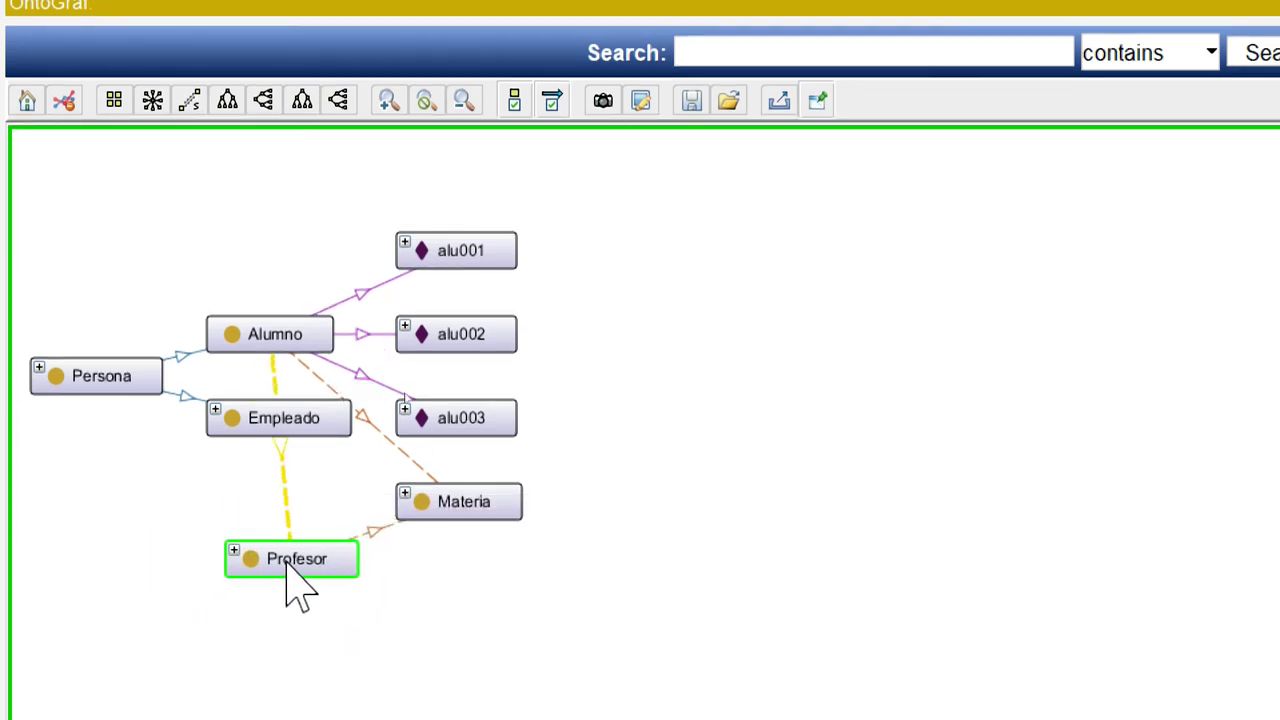
{"action": "double_click", "coordinate": [280, 418]}
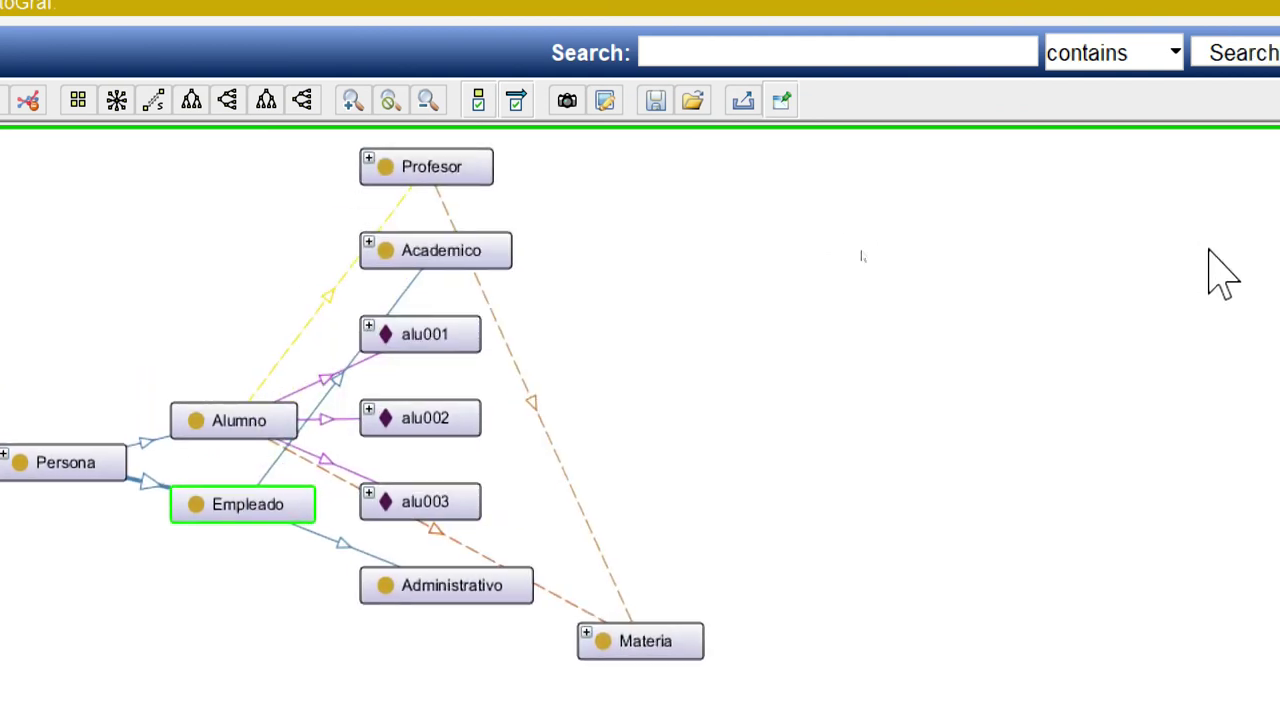
{"action": "double_click", "coordinate": [500, 245]}
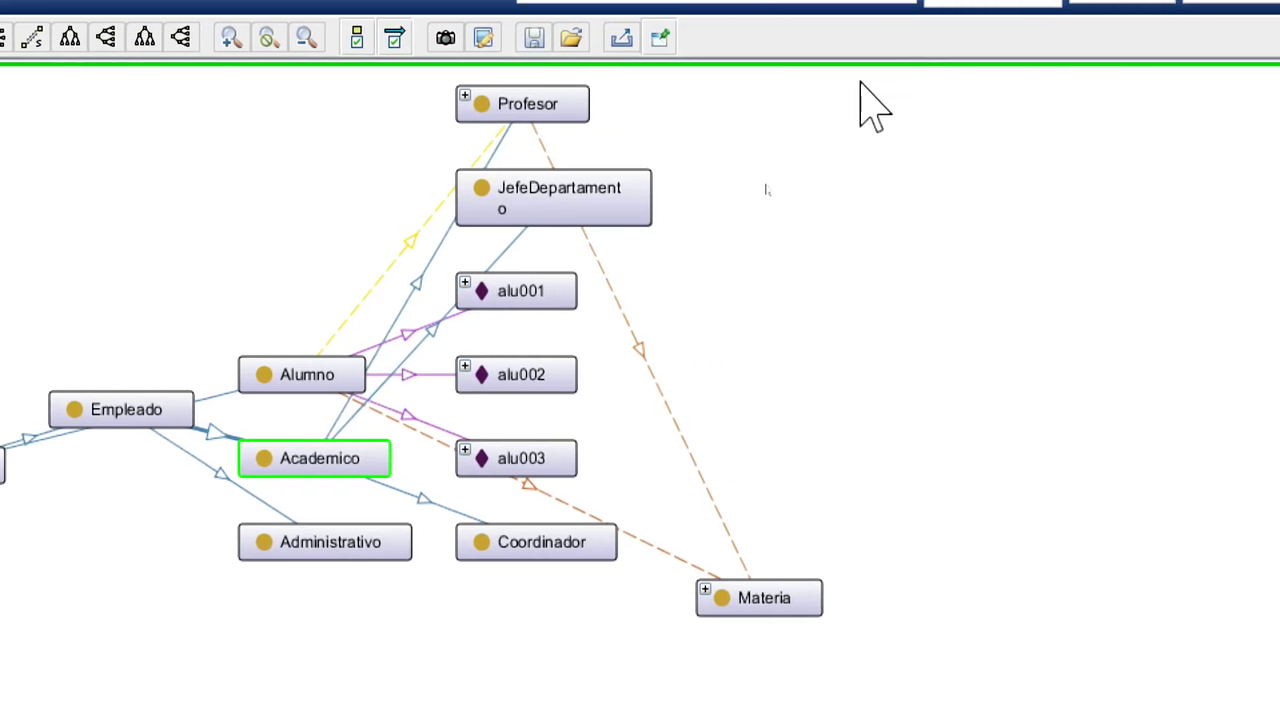
{"action": "double_click", "coordinate": [545, 108]}
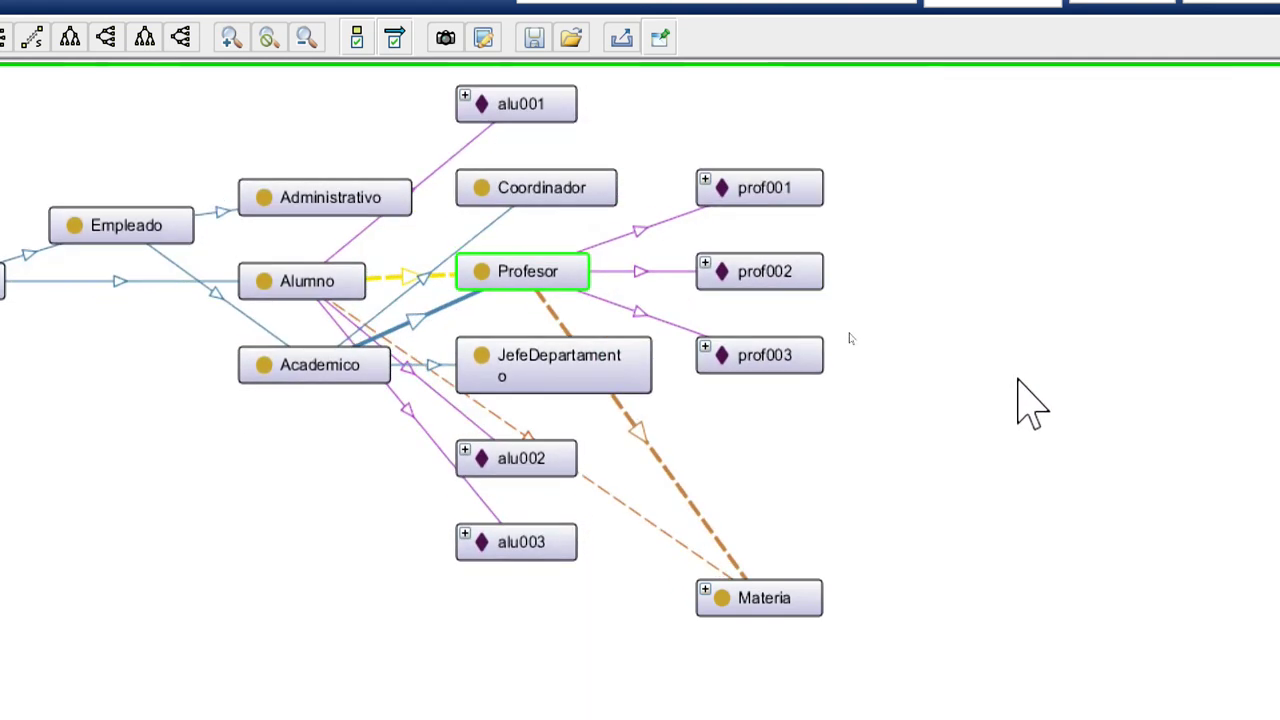
{"action": "double_click", "coordinate": [771, 605]}
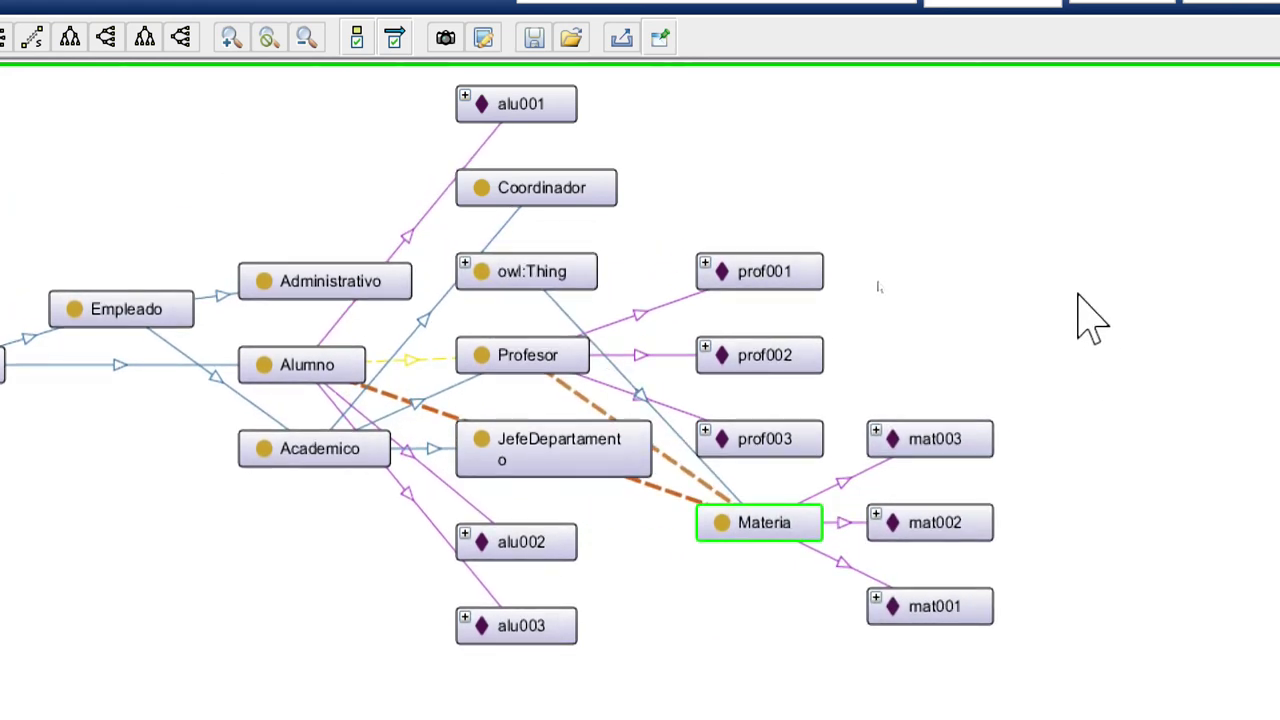
Select owl:Thing, re-lay the whole graph as a tree, and move Persona lower.
{"action": "left_click", "coordinate": [515, 278]}
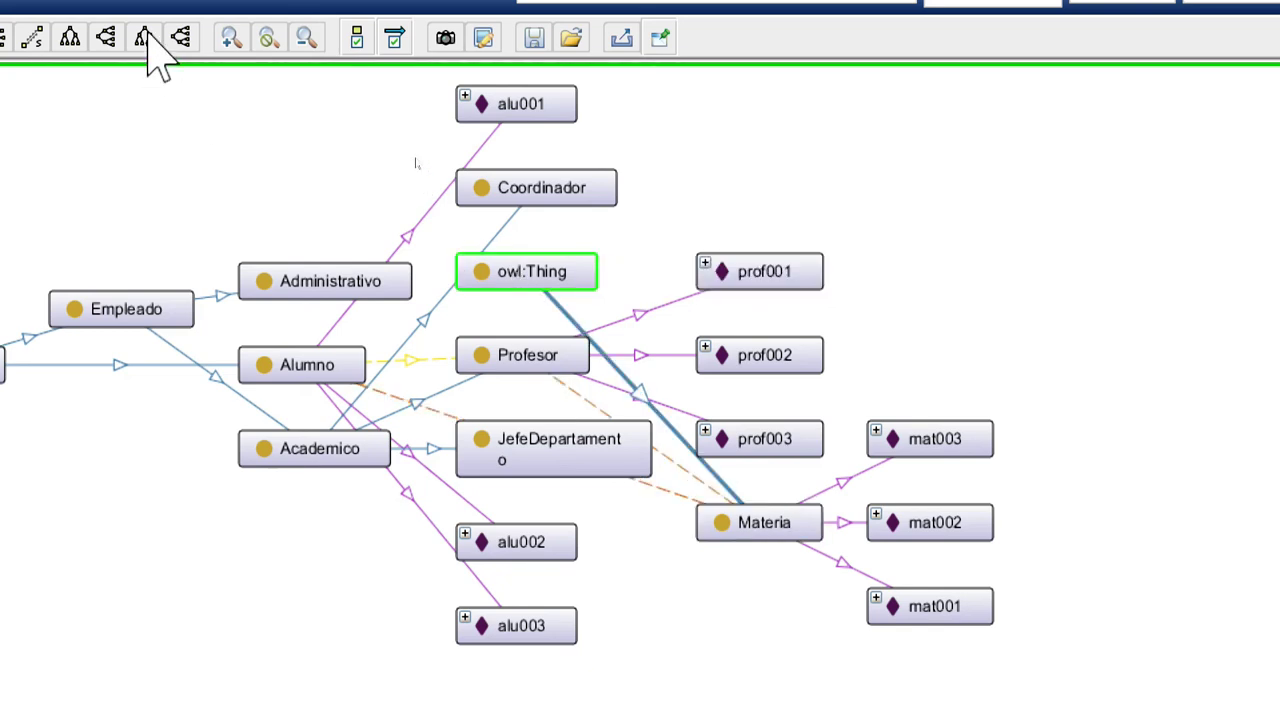
{"action": "left_click", "coordinate": [180, 40]}
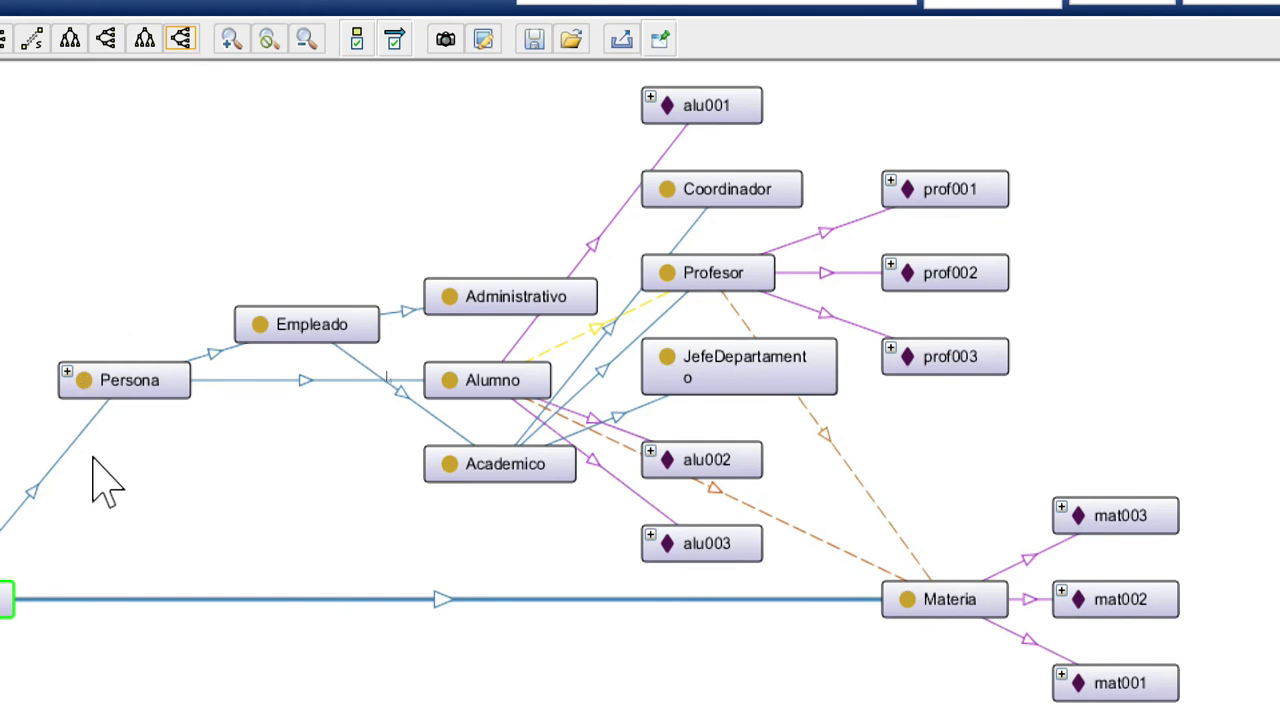
{"action": "left_click_drag", "start_coordinate": [143, 392], "coordinate": [238, 508]}
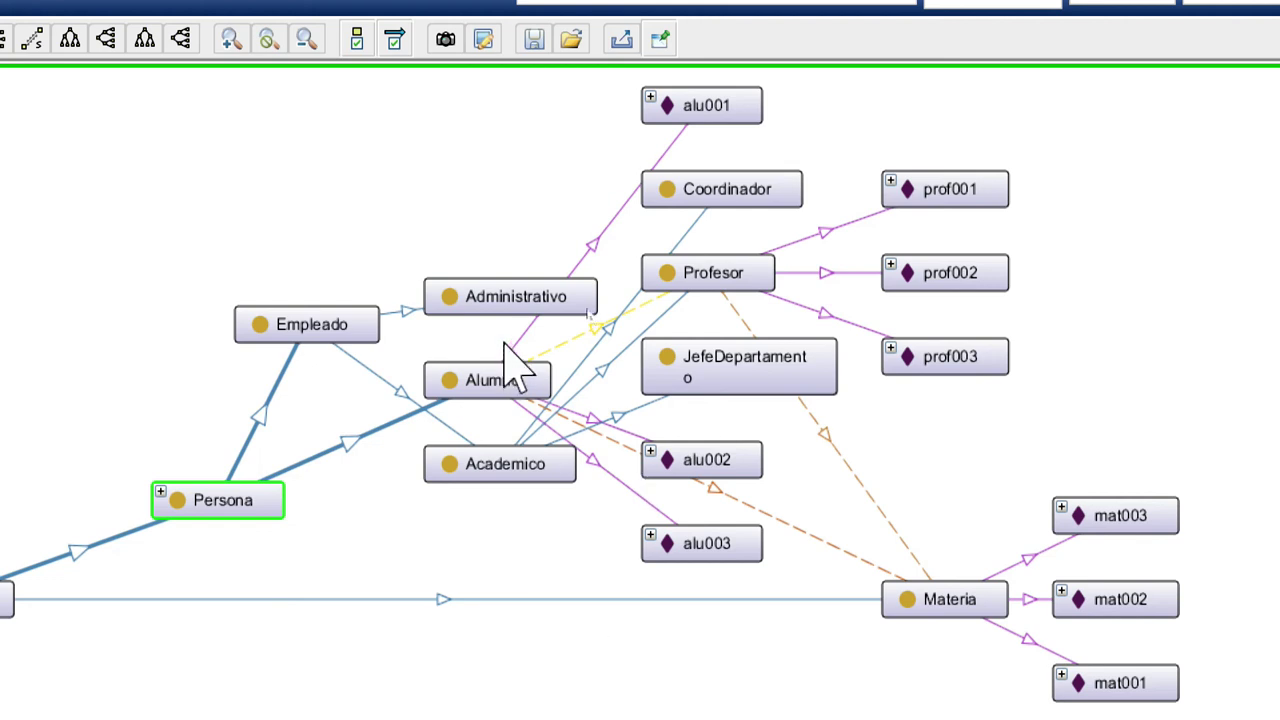
{"action": "mouse_move", "coordinate": [480, 395]}
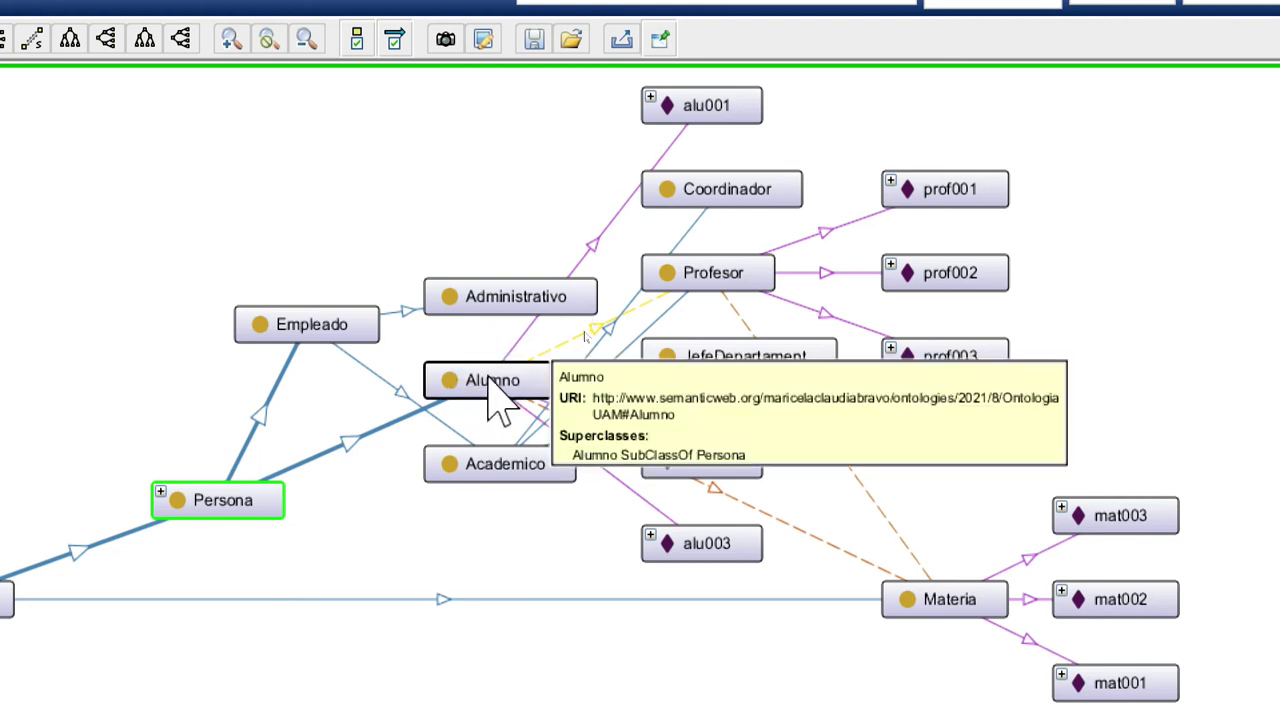
Move Alumno to the top and shift Empleado, Administrativo and Academico to the right.
{"action": "left_click_drag", "start_coordinate": [489, 388], "coordinate": [477, 190]}
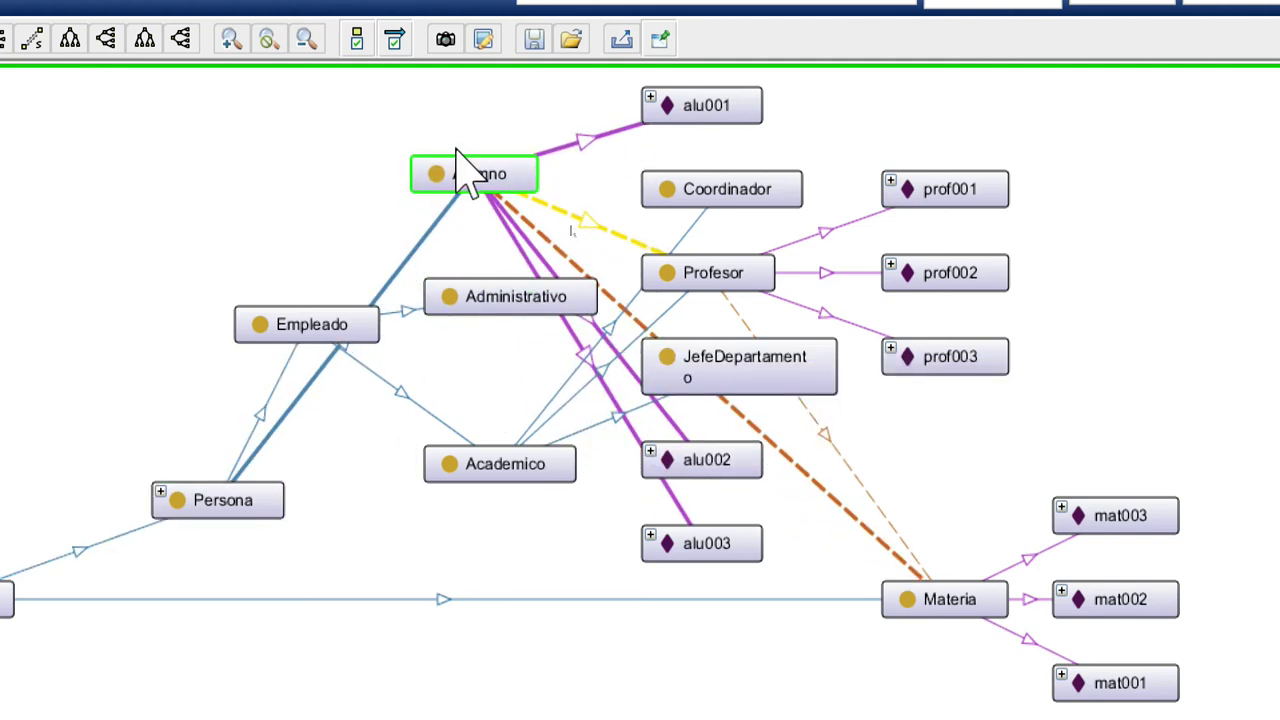
{"action": "left_click_drag", "start_coordinate": [320, 335], "coordinate": [469, 363]}
{"action": "left_click_drag", "start_coordinate": [558, 286], "coordinate": [673, 298]}
{"action": "left_click_drag", "start_coordinate": [509, 477], "coordinate": [614, 410]}
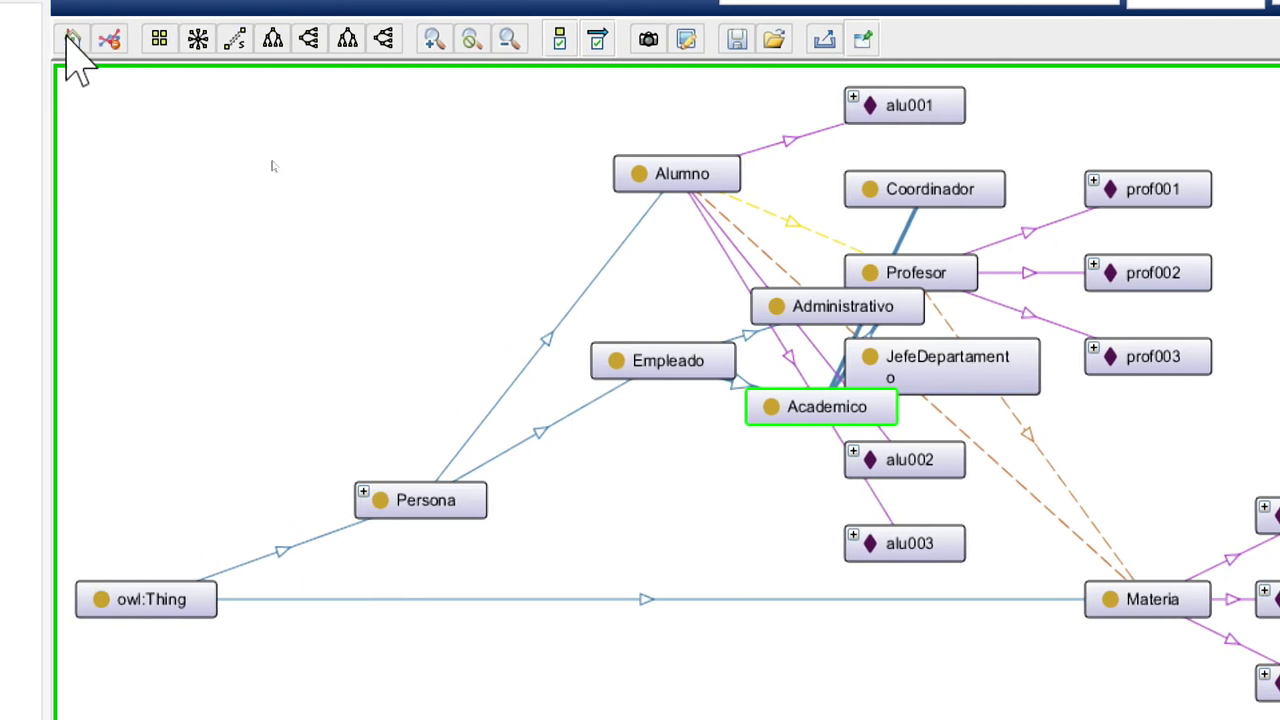
Select owl:Thing, reset the view, and re-apply the horizontal tree layout.
{"action": "left_click", "coordinate": [170, 580]}
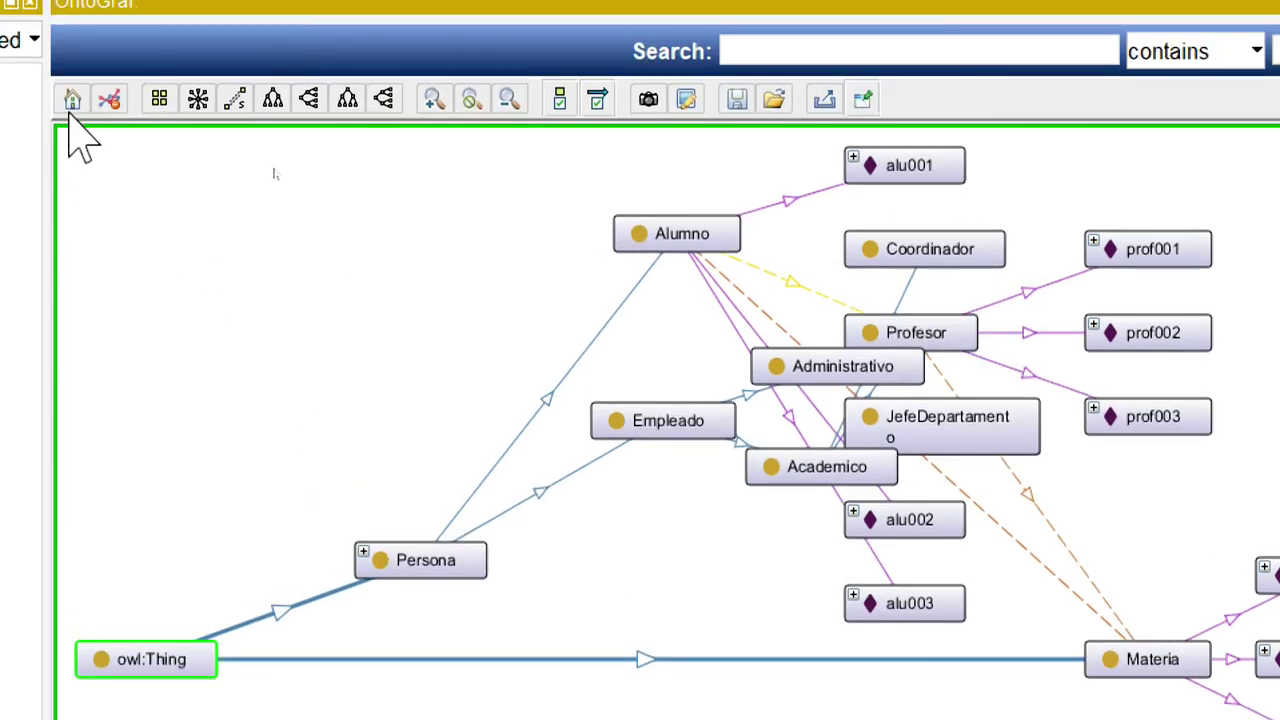
{"action": "left_click", "coordinate": [72, 8]}
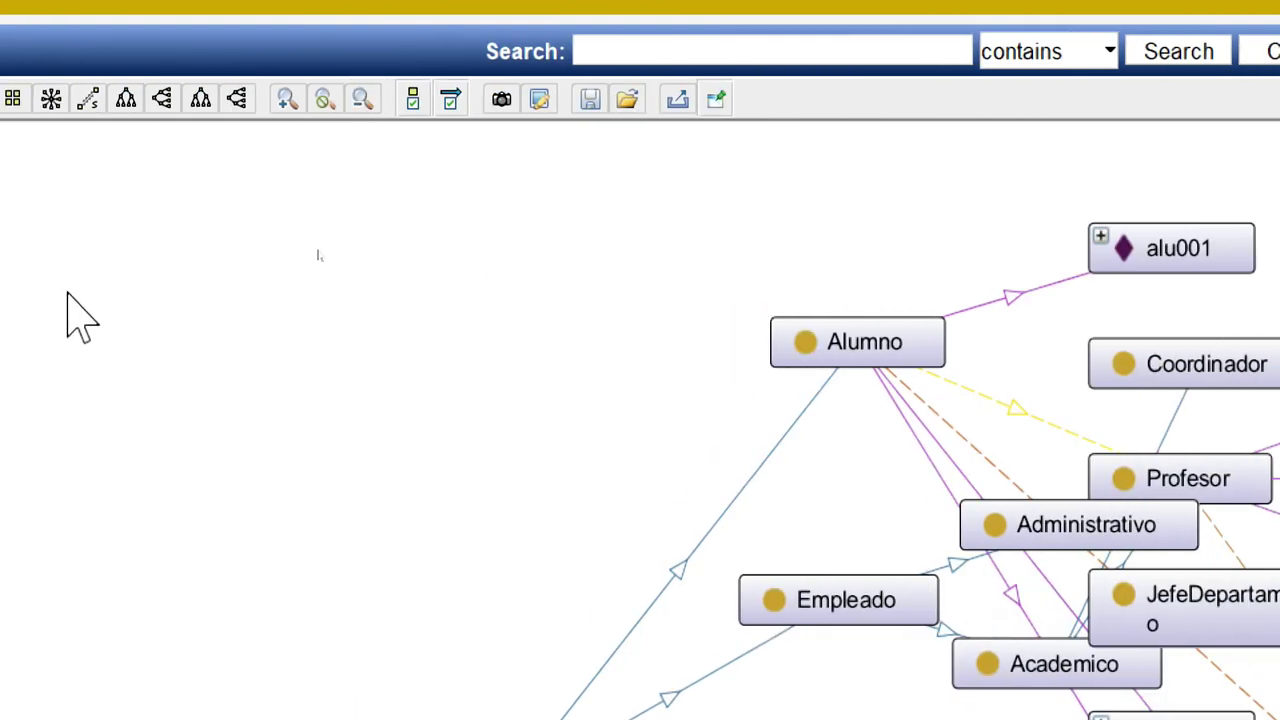
{"action": "left_click", "coordinate": [236, 100]}
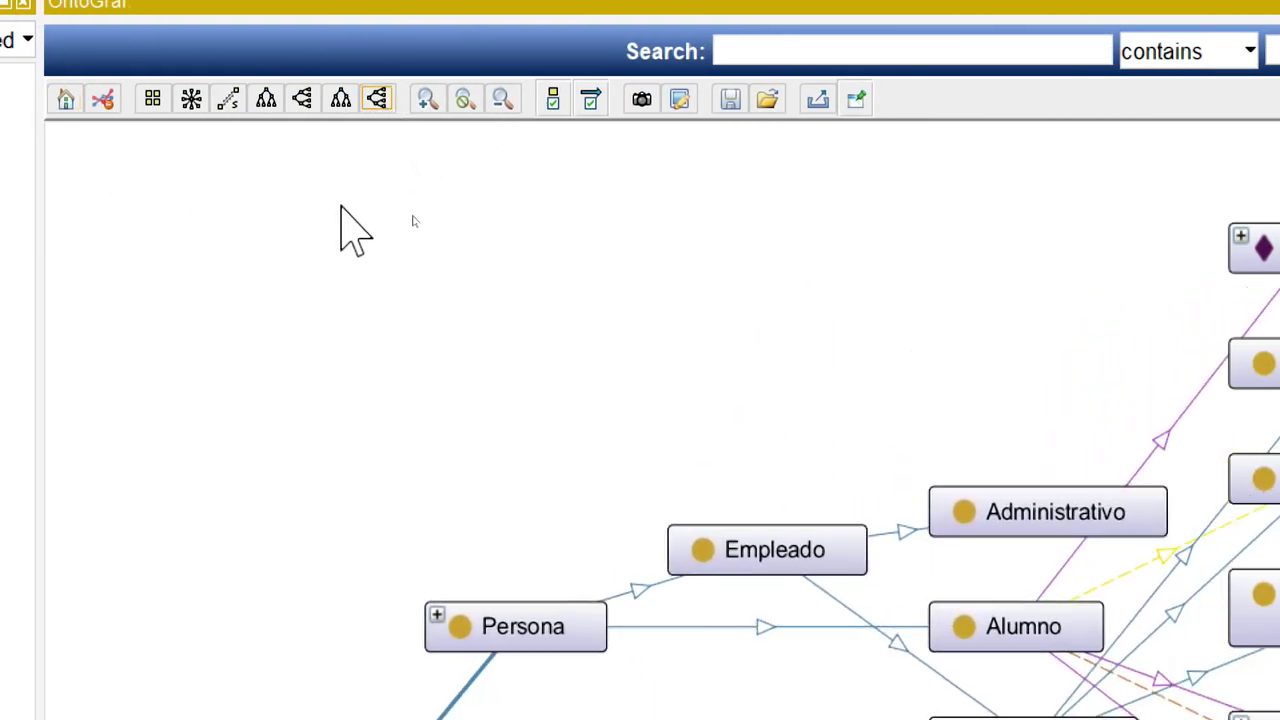
{"action": "mouse_move", "coordinate": [1062, 645]}
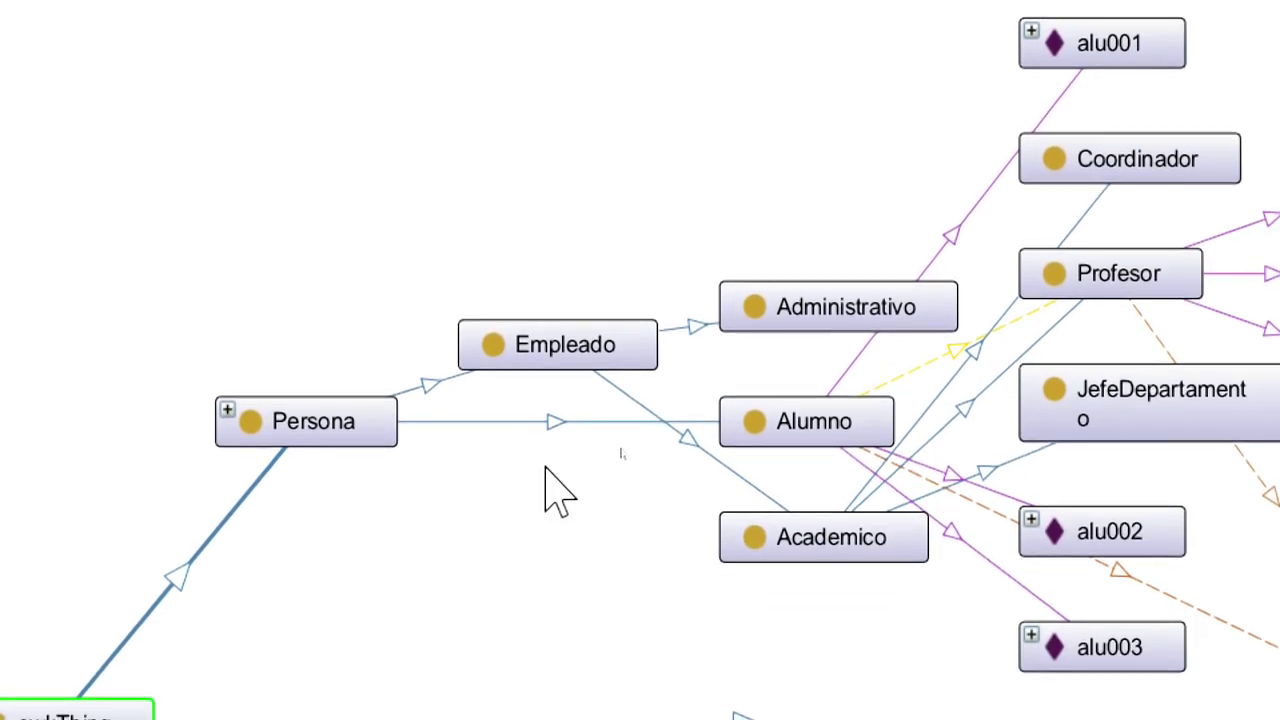
{"action": "mouse_move", "coordinate": [300, 430]}
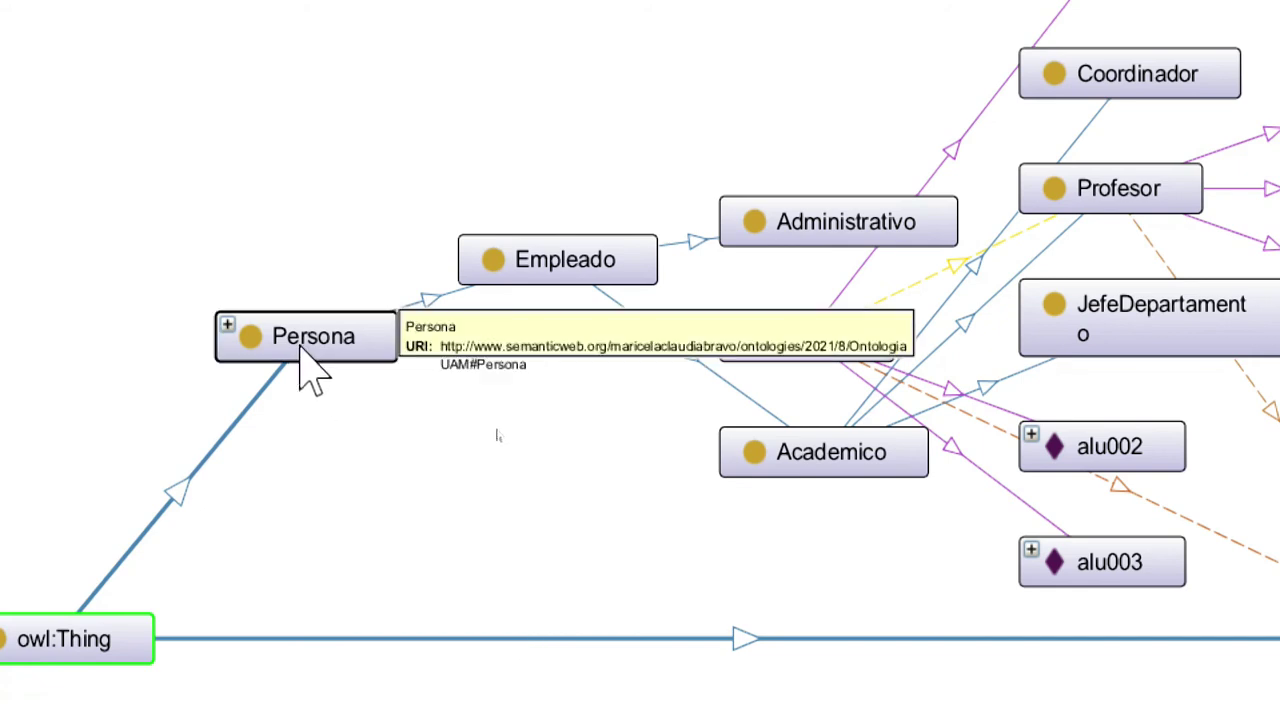
{"action": "mouse_move", "coordinate": [837, 202]}
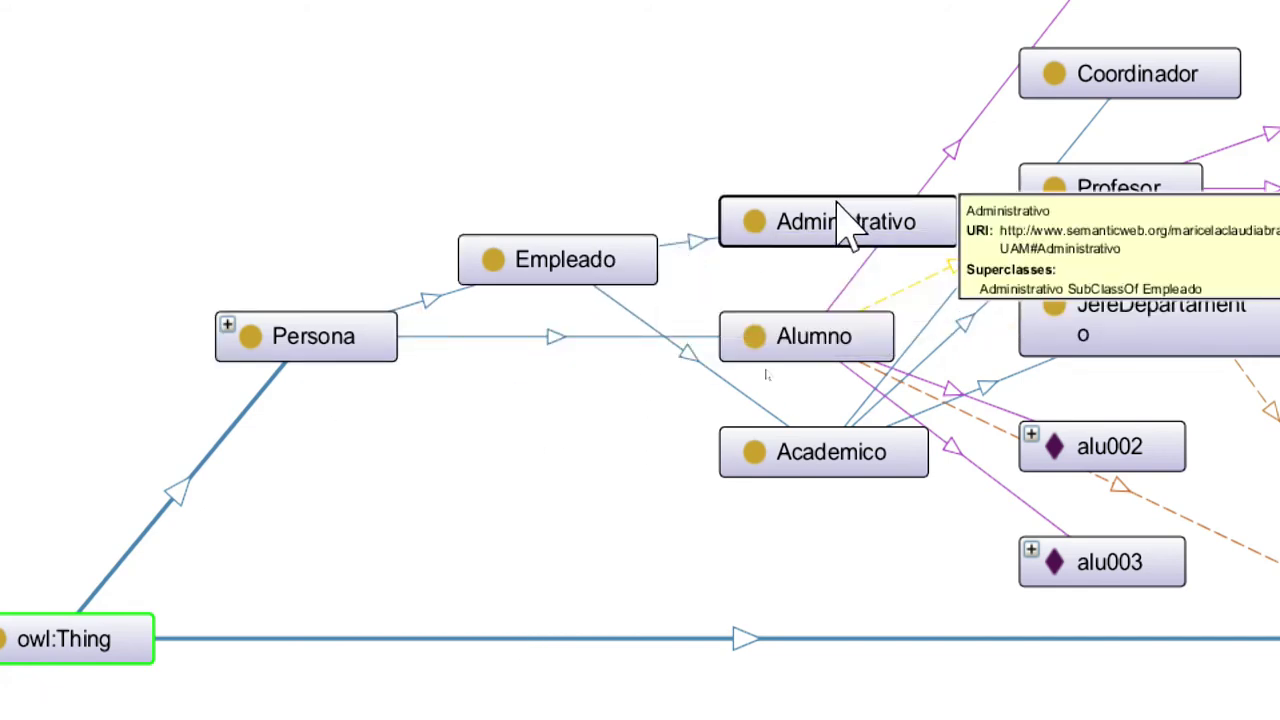
{"action": "mouse_move", "coordinate": [1272, 682]}
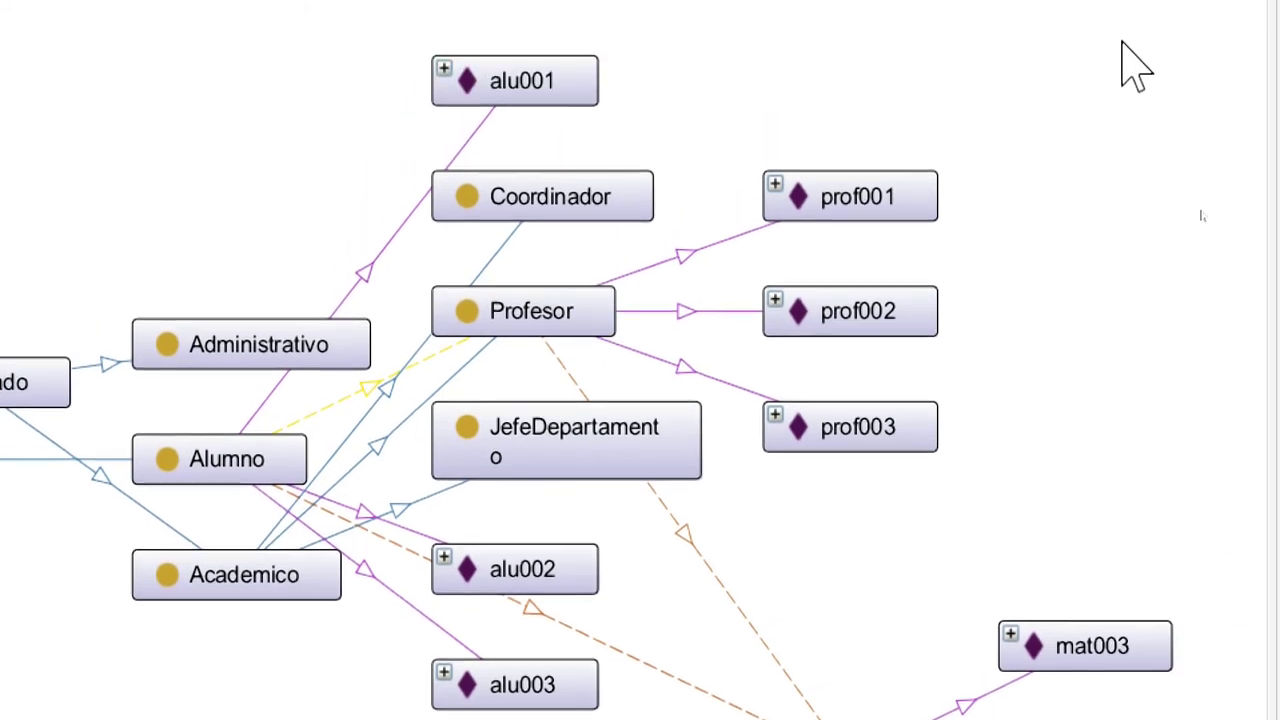
{"action": "mouse_move", "coordinate": [515, 93]}
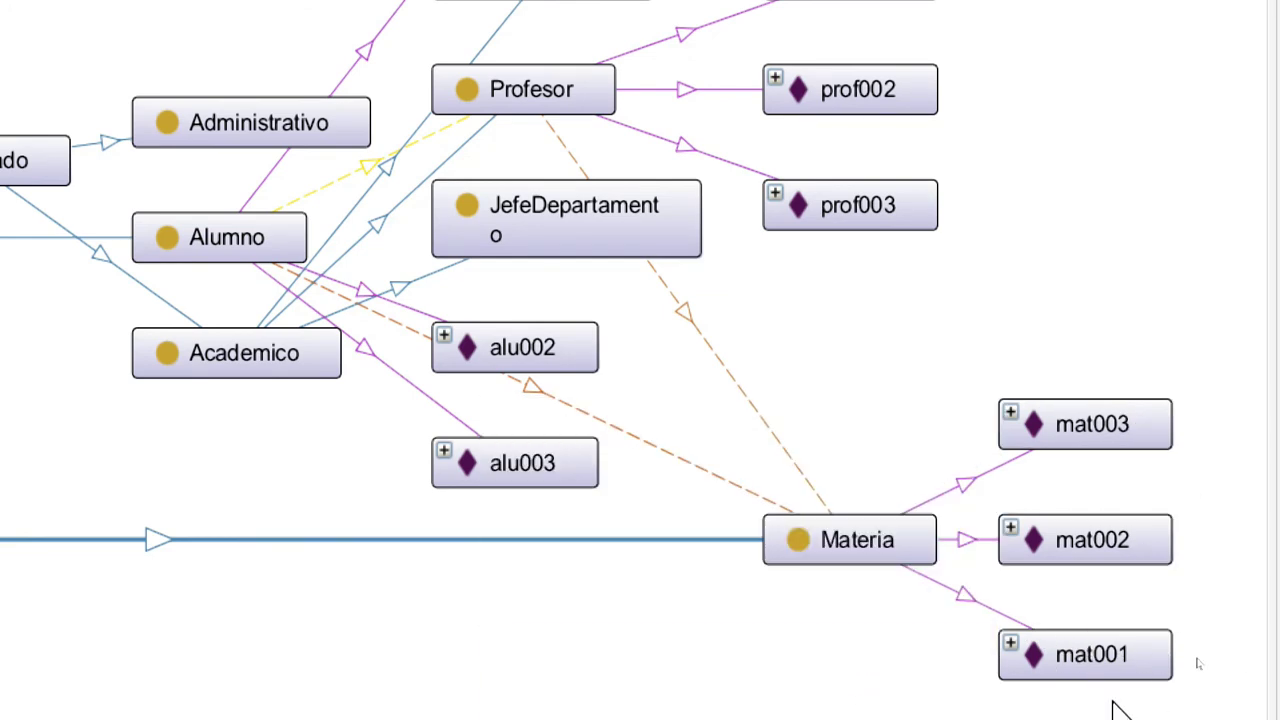
{"action": "mouse_move", "coordinate": [520, 350]}
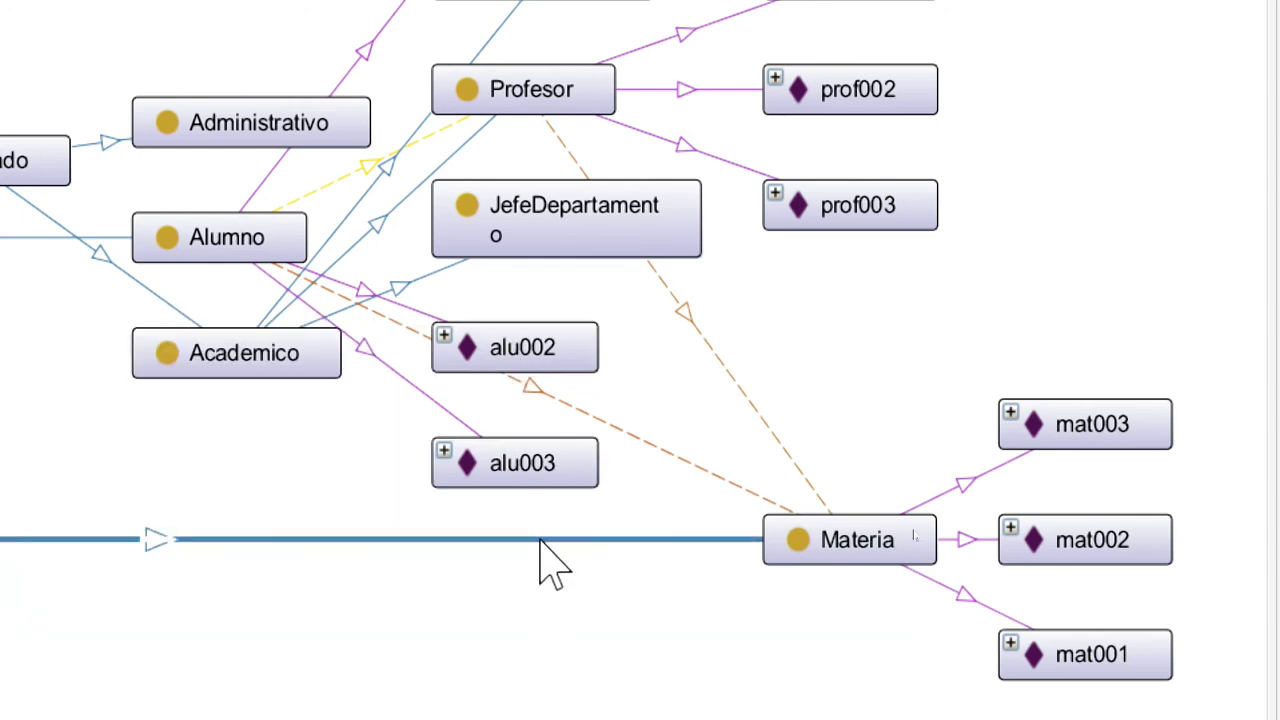
{"action": "scroll", "coordinate": [620, 75], "scroll_direction": "up", "scroll_amount": 4}
{"action": "mouse_move", "coordinate": [510, 100]}
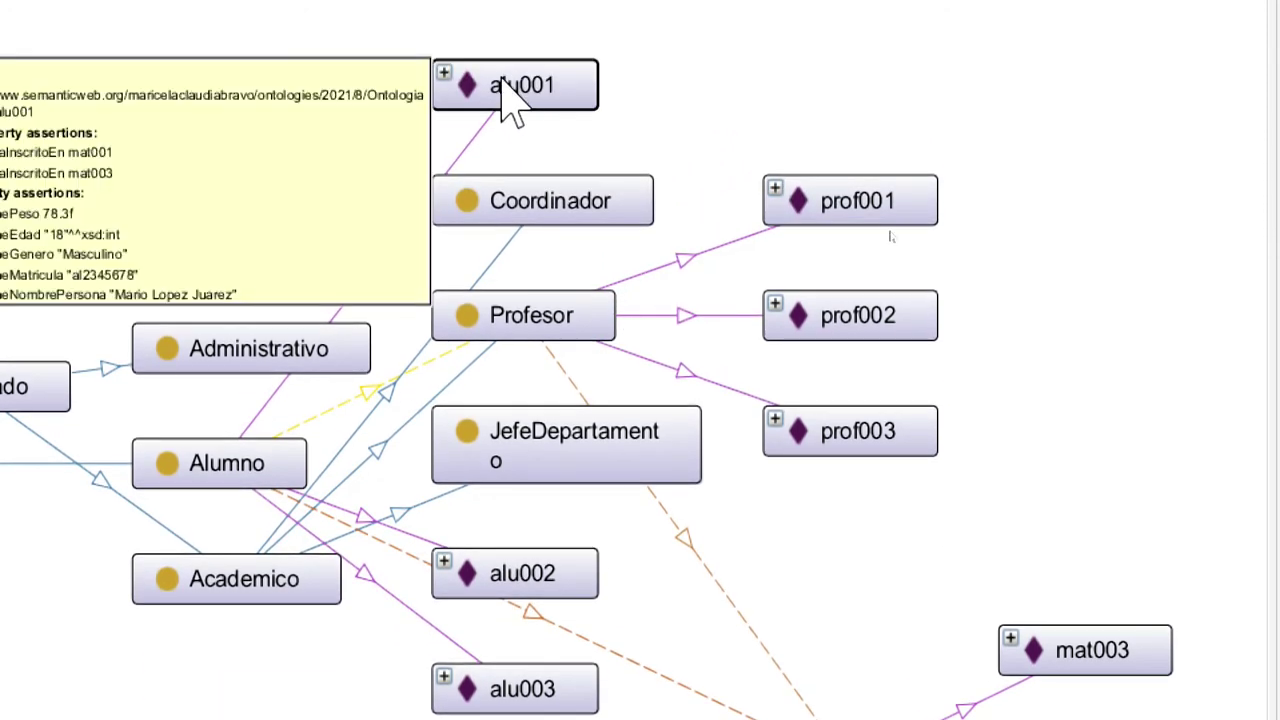
{"action": "left_click_drag", "start_coordinate": [510, 95], "coordinate": [487, 716]}
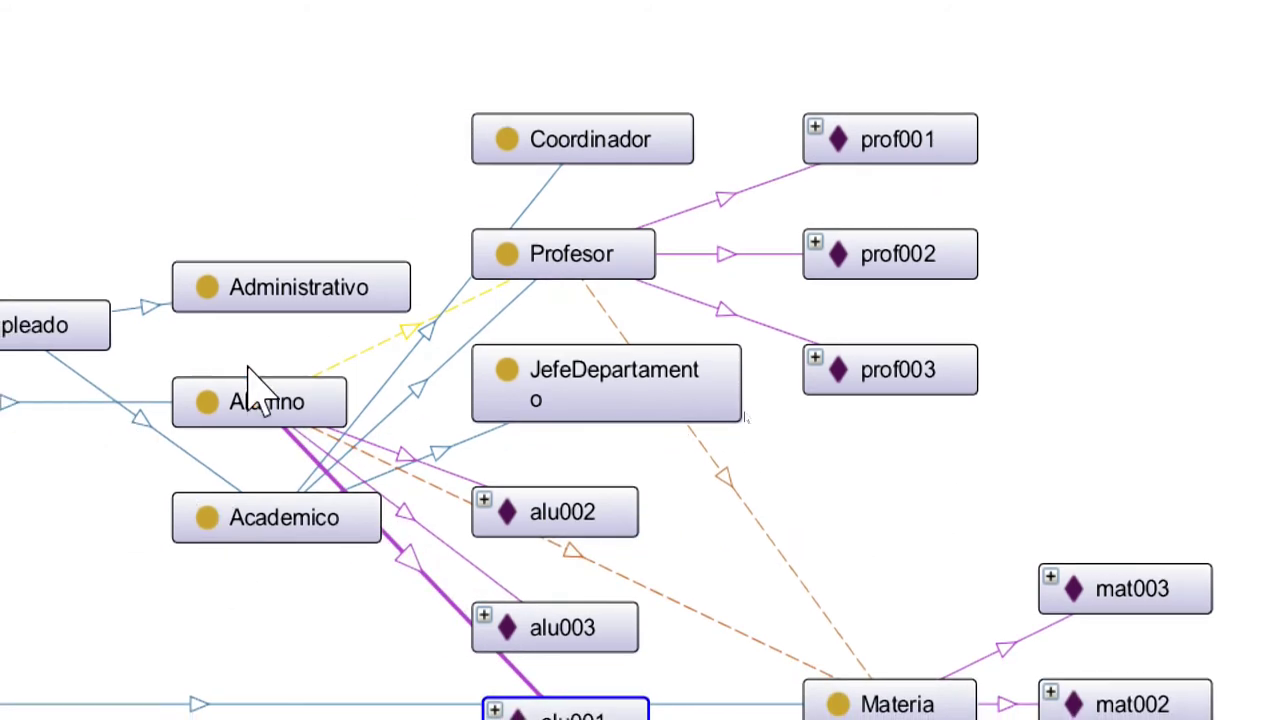
{"action": "left_click_drag", "start_coordinate": [260, 405], "coordinate": [257, 645]}
{"action": "scroll", "coordinate": [560, 640], "scroll_direction": "down", "scroll_amount": 1}
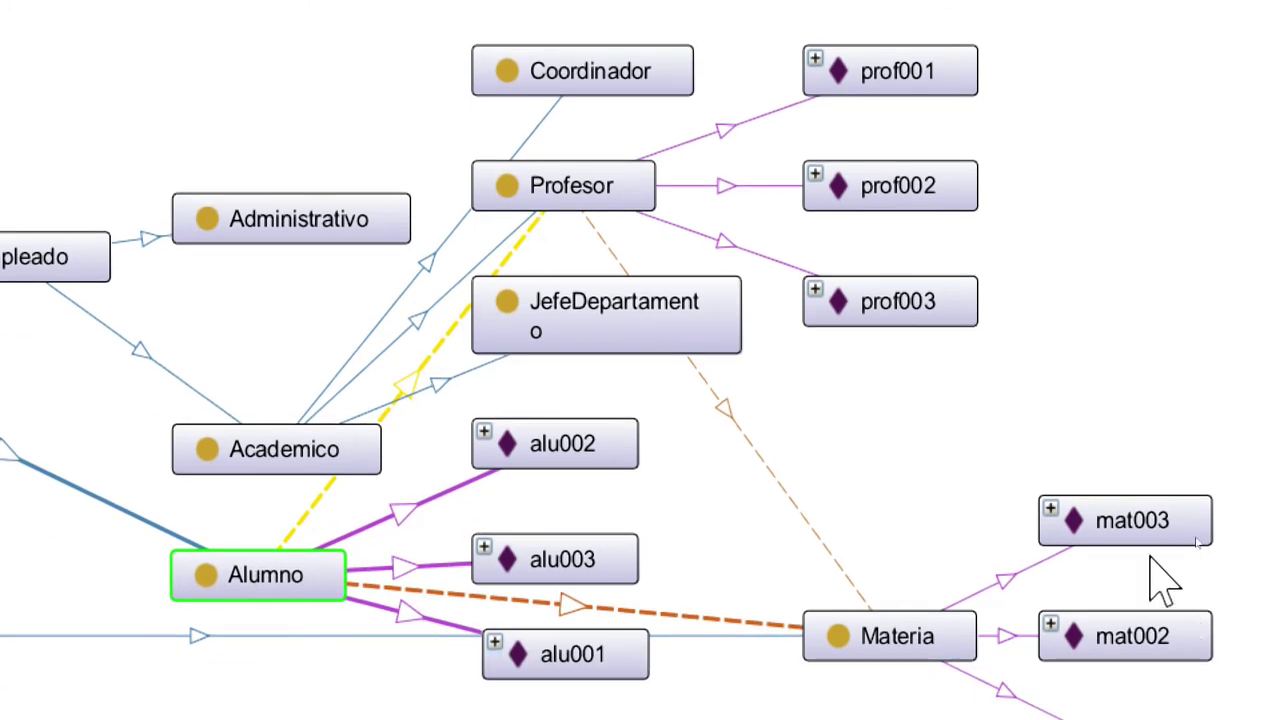
{"action": "scroll", "coordinate": [1163, 580], "scroll_direction": "up", "scroll_amount": 1}
{"action": "mouse_move", "coordinate": [932, 388]}
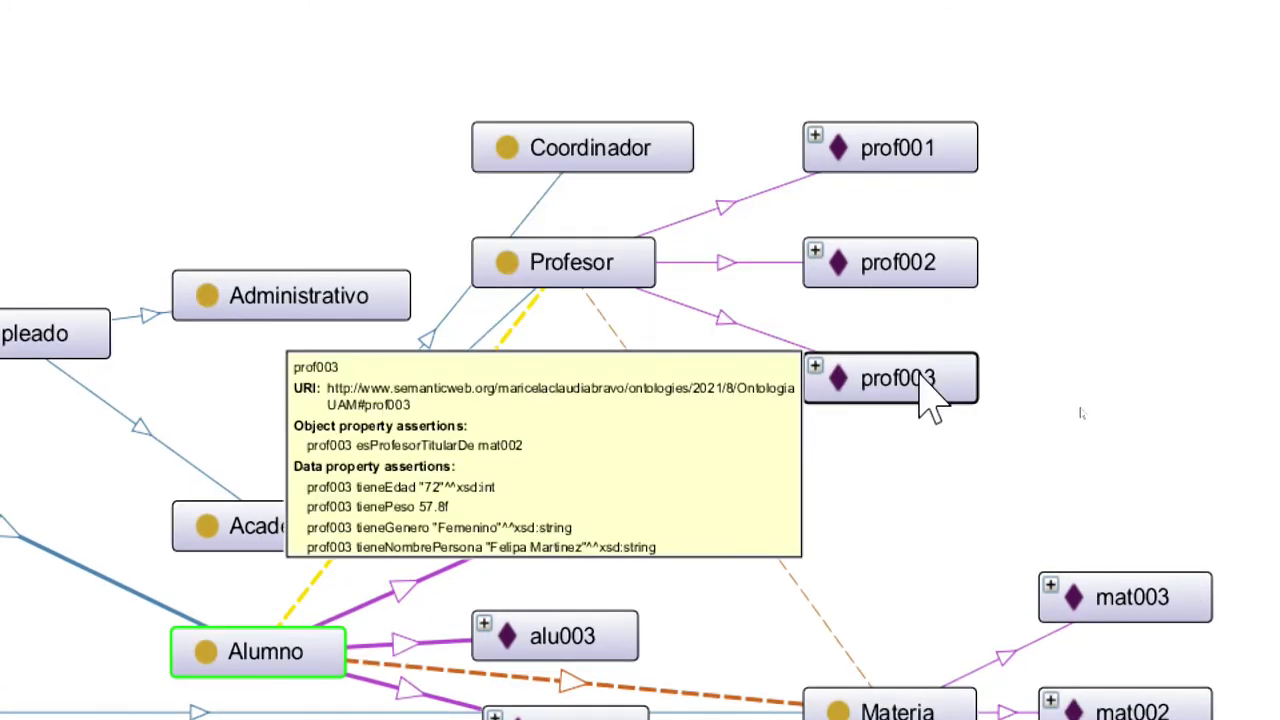
{"action": "mouse_move", "coordinate": [932, 285]}
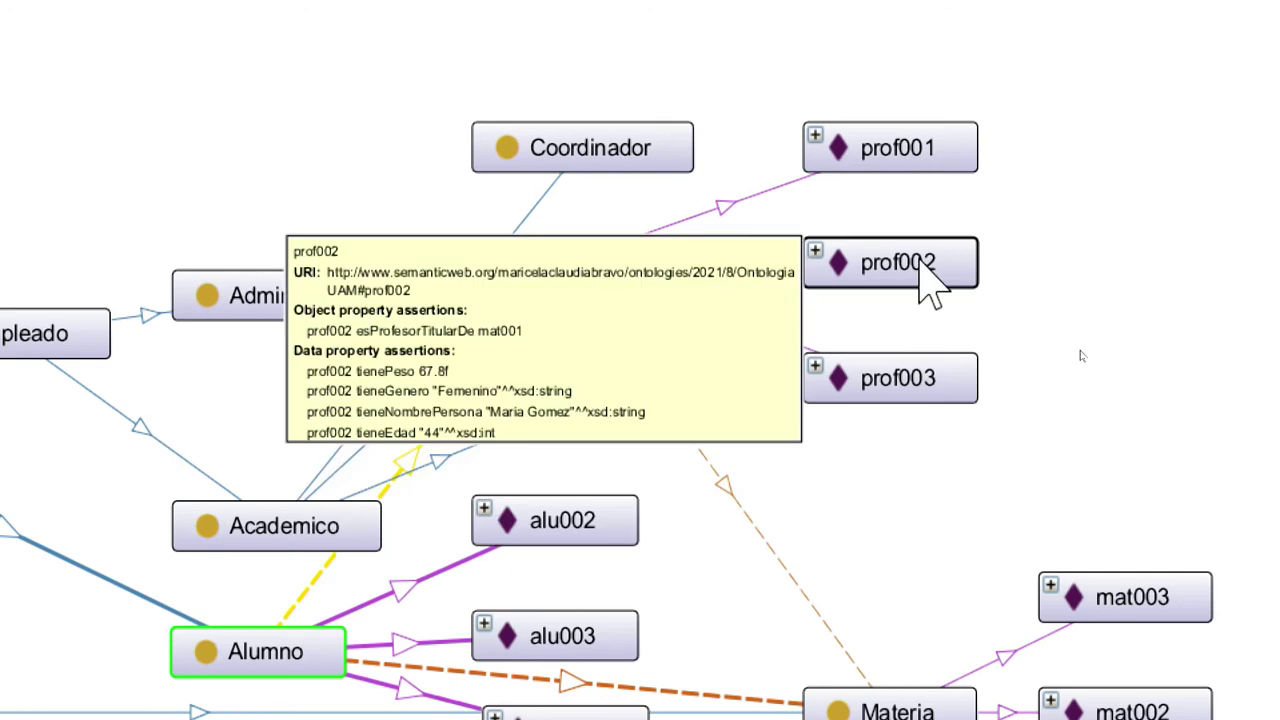
{"action": "mouse_move", "coordinate": [900, 165]}
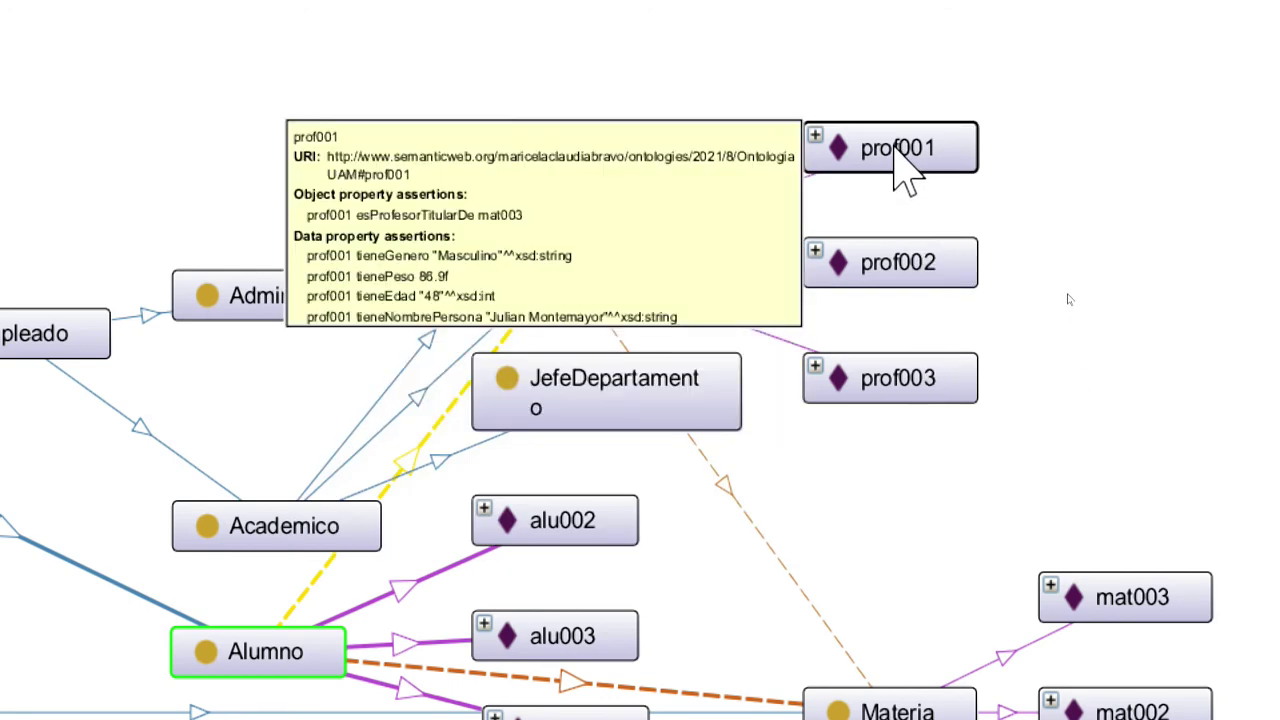
{"action": "scroll", "coordinate": [1253, 693], "scroll_direction": "down", "scroll_amount": 2}
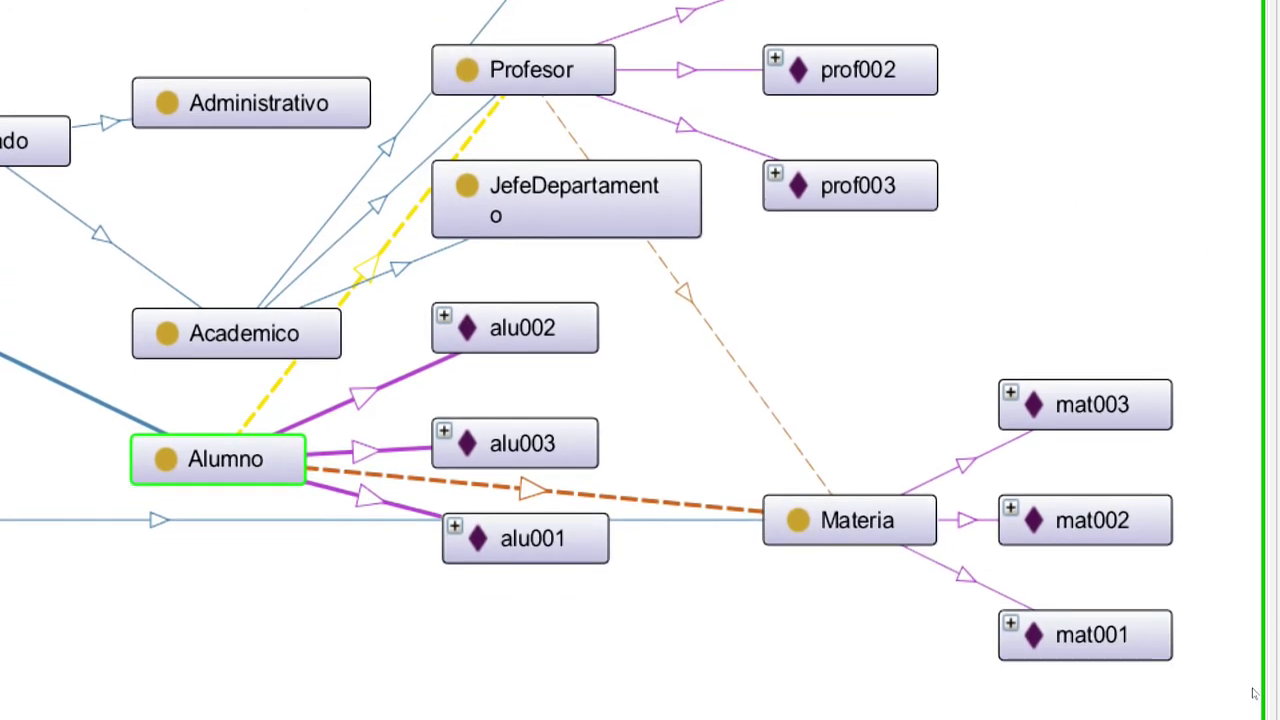
{"action": "mouse_move", "coordinate": [1110, 420]}
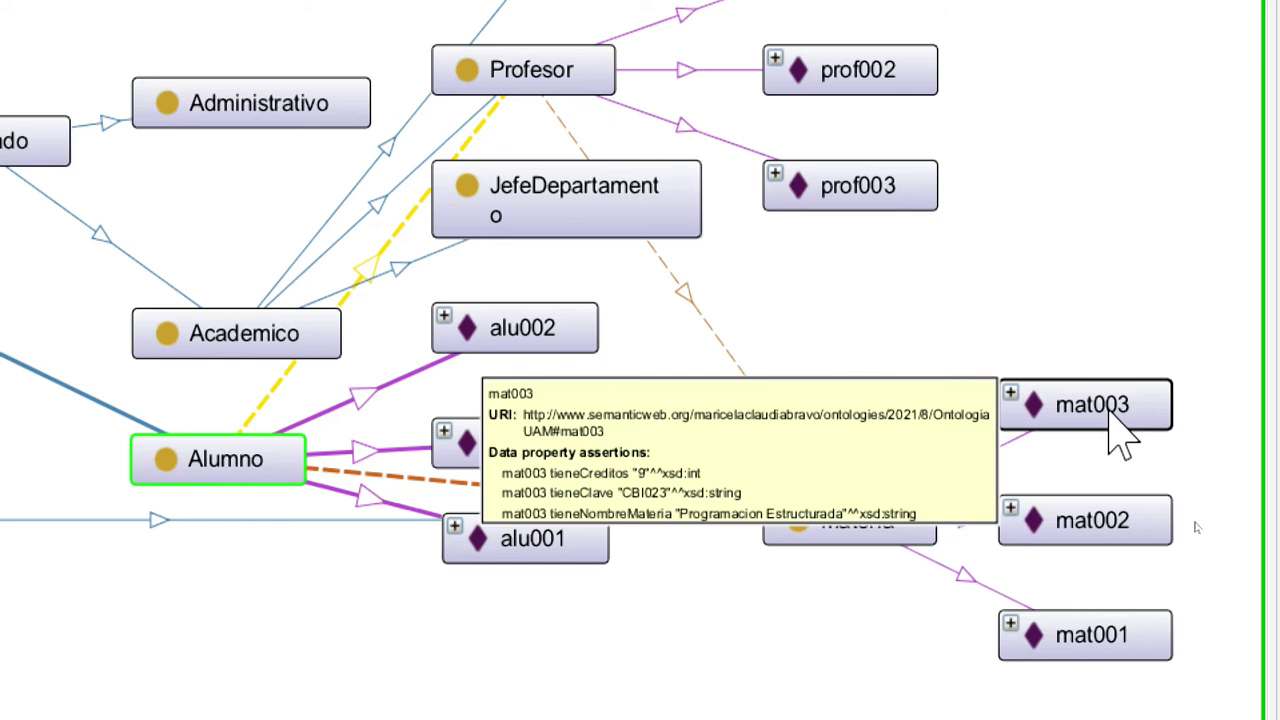
{"action": "mouse_move", "coordinate": [1118, 537]}
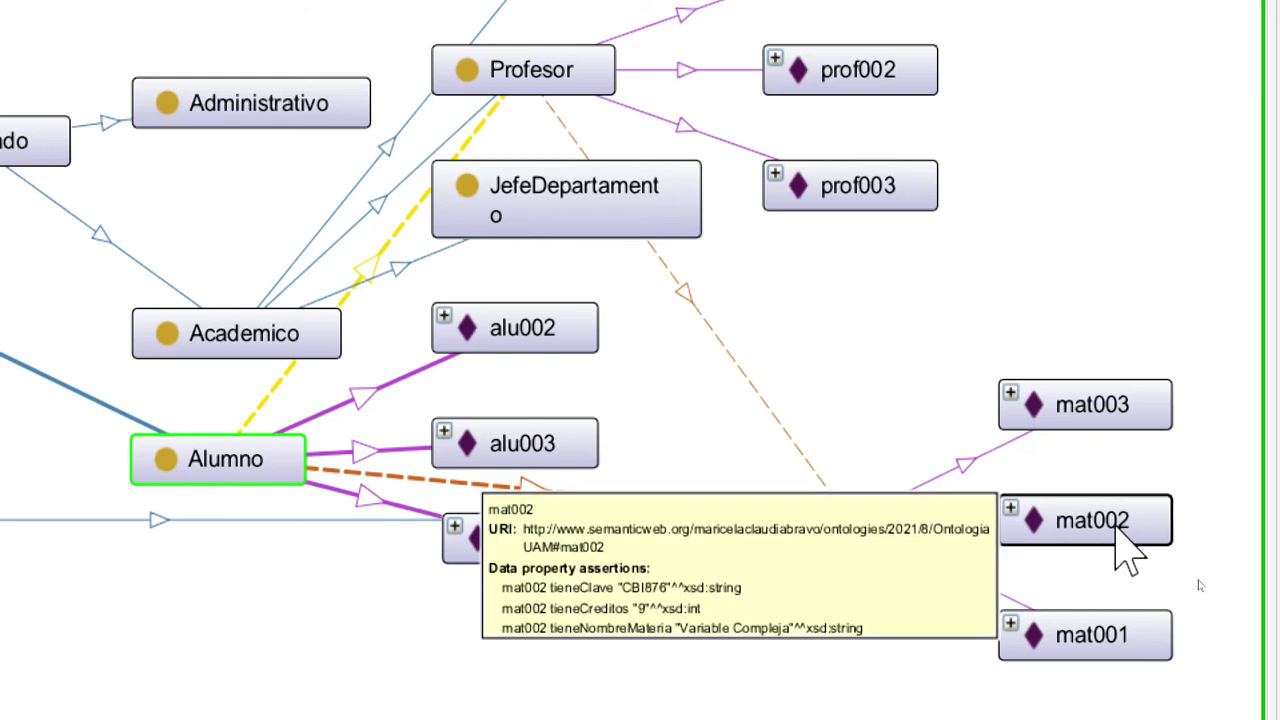
{"action": "mouse_move", "coordinate": [475, 557]}
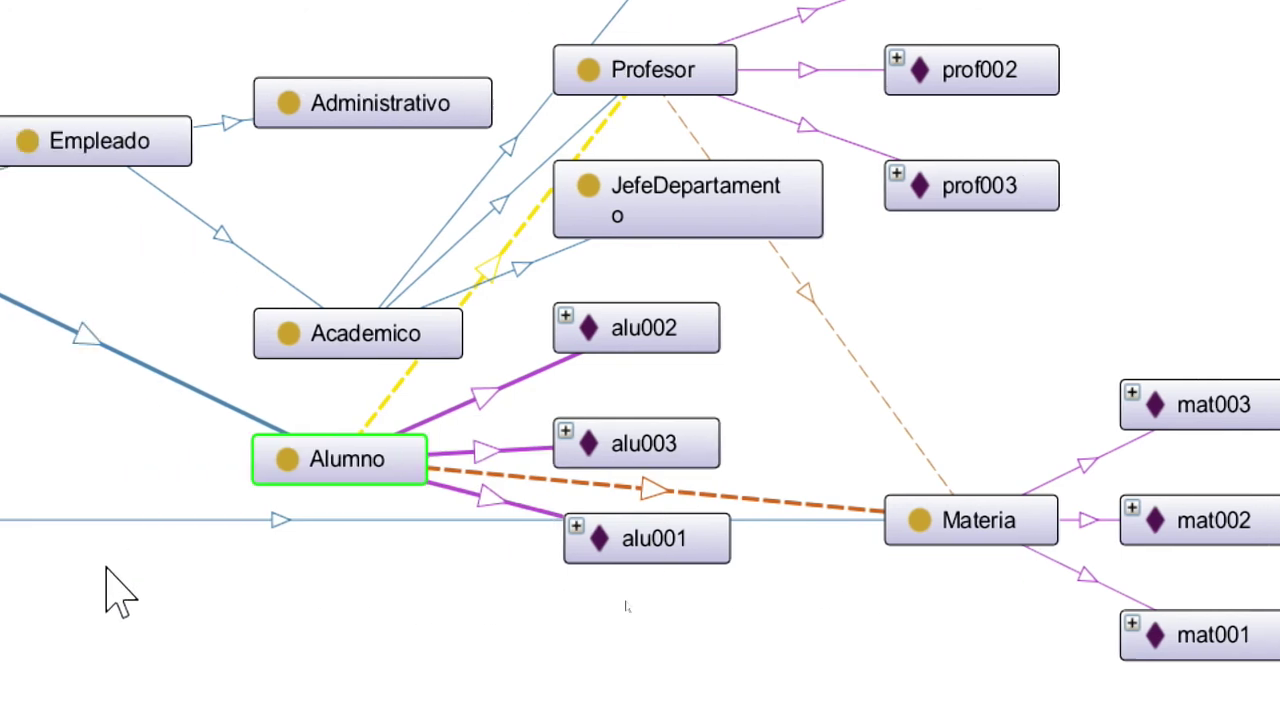
{"action": "mouse_move", "coordinate": [675, 540]}
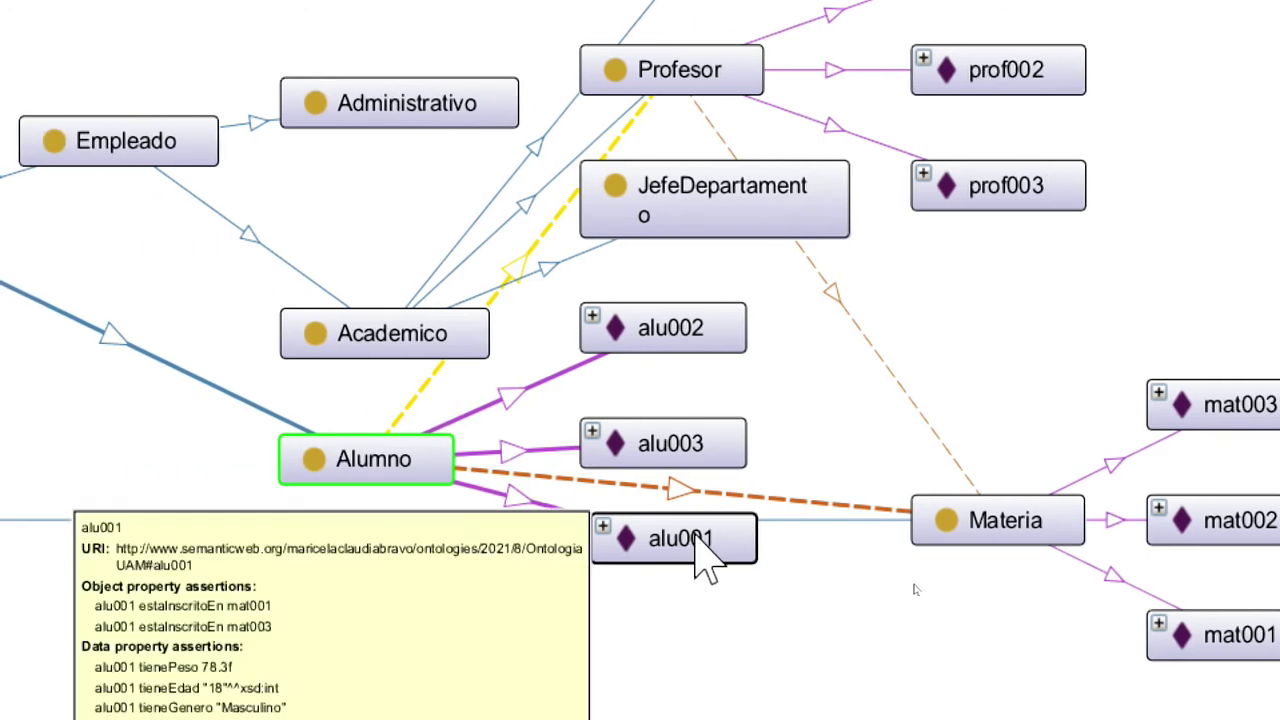
{"action": "mouse_move", "coordinate": [652, 438]}
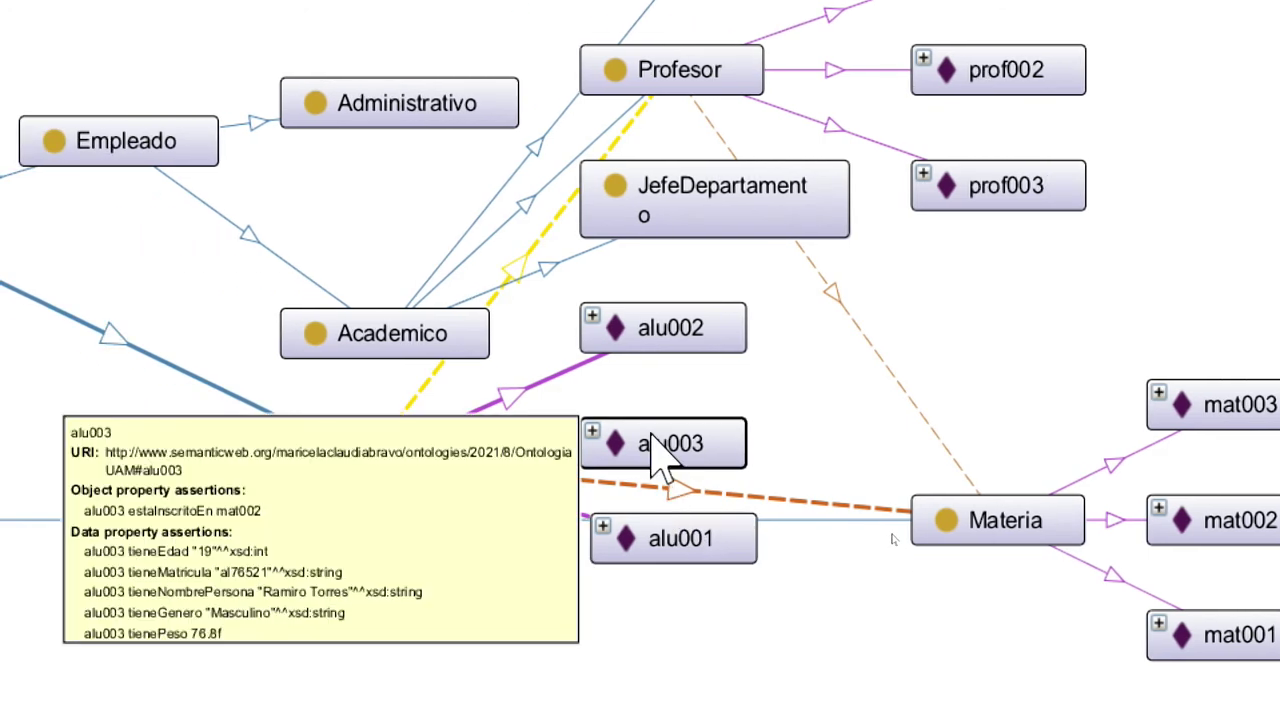
{"action": "mouse_move", "coordinate": [694, 334]}
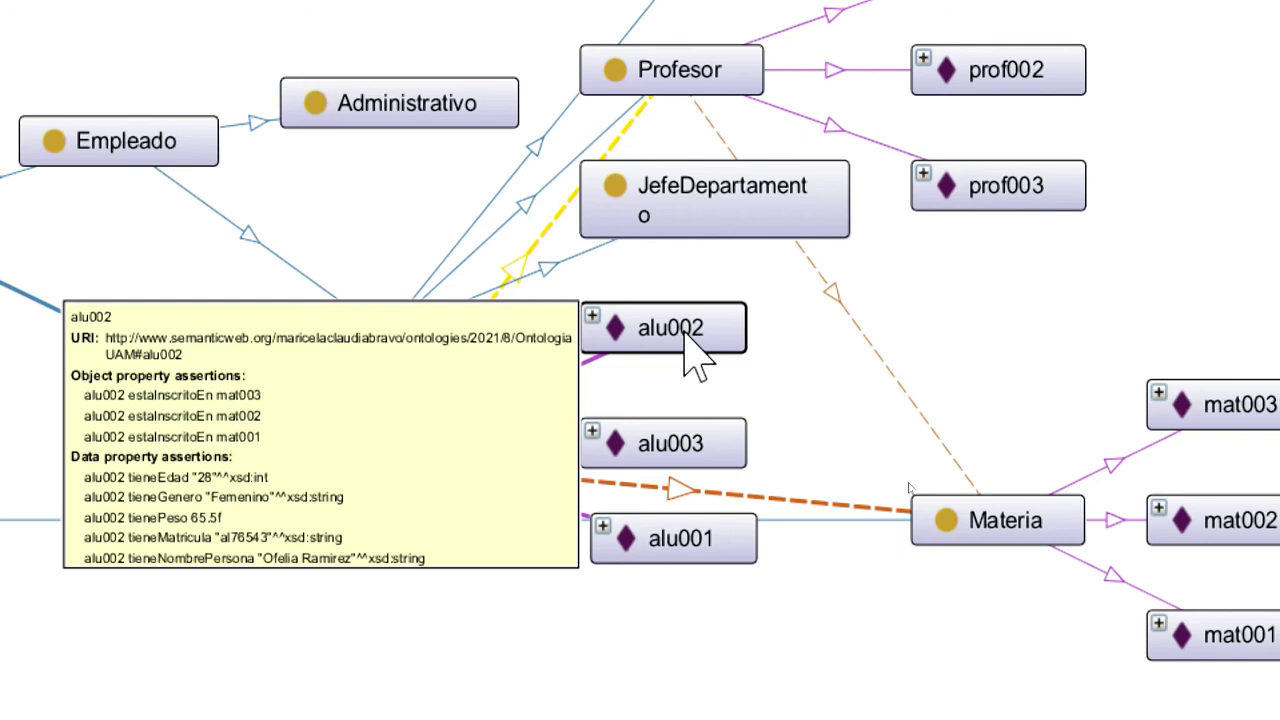
{"action": "scroll", "coordinate": [1030, 700], "scroll_direction": "down", "scroll_amount": 1}
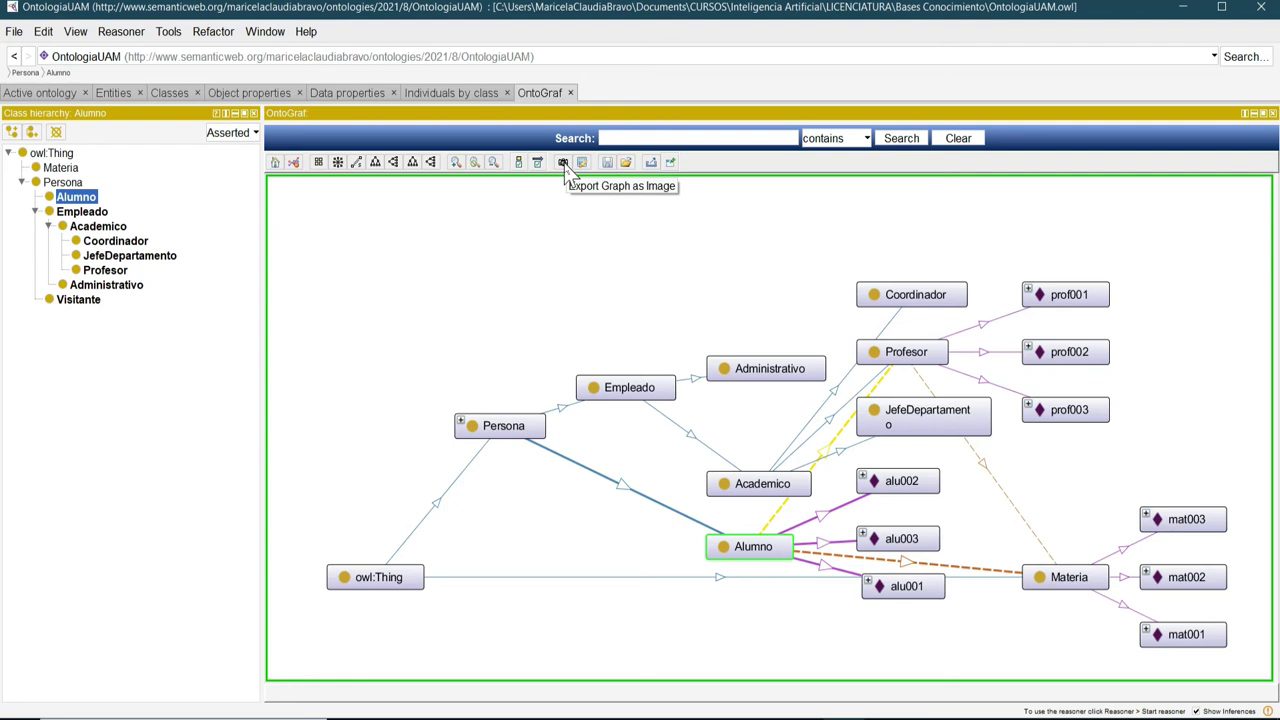
{"action": "left_click", "coordinate": [564, 165]}
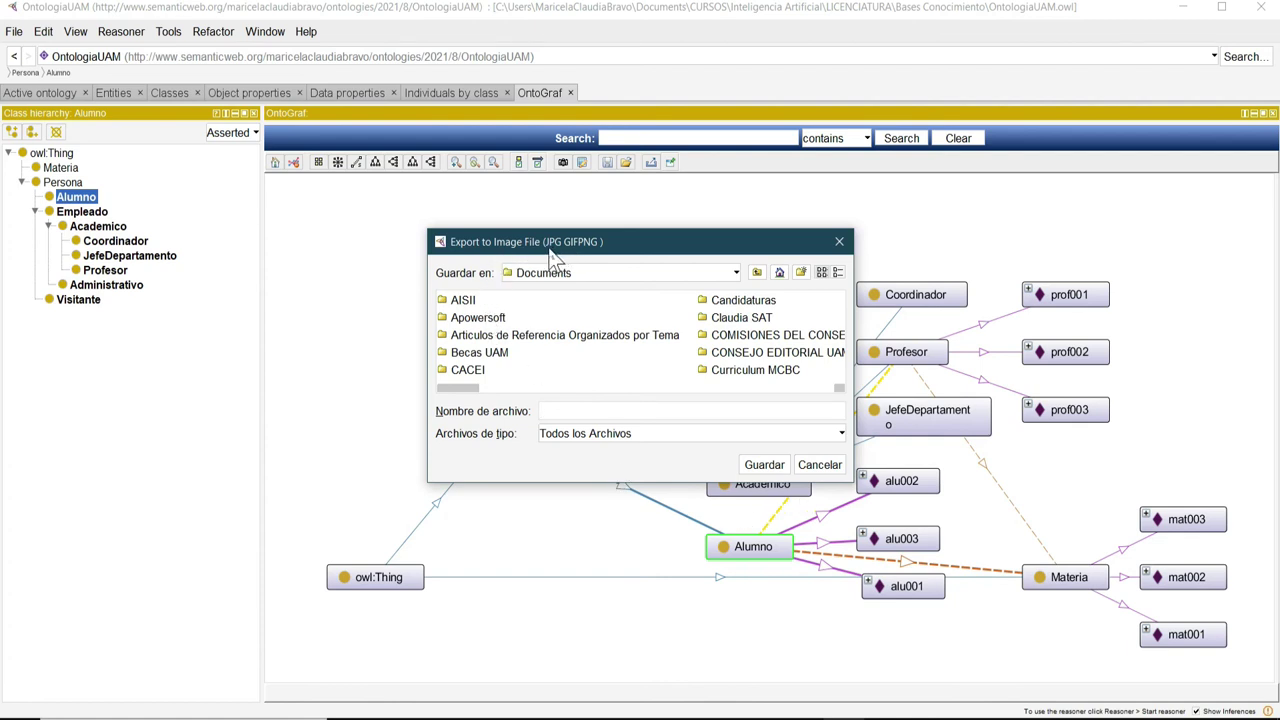
{"action": "left_click", "coordinate": [820, 432]}
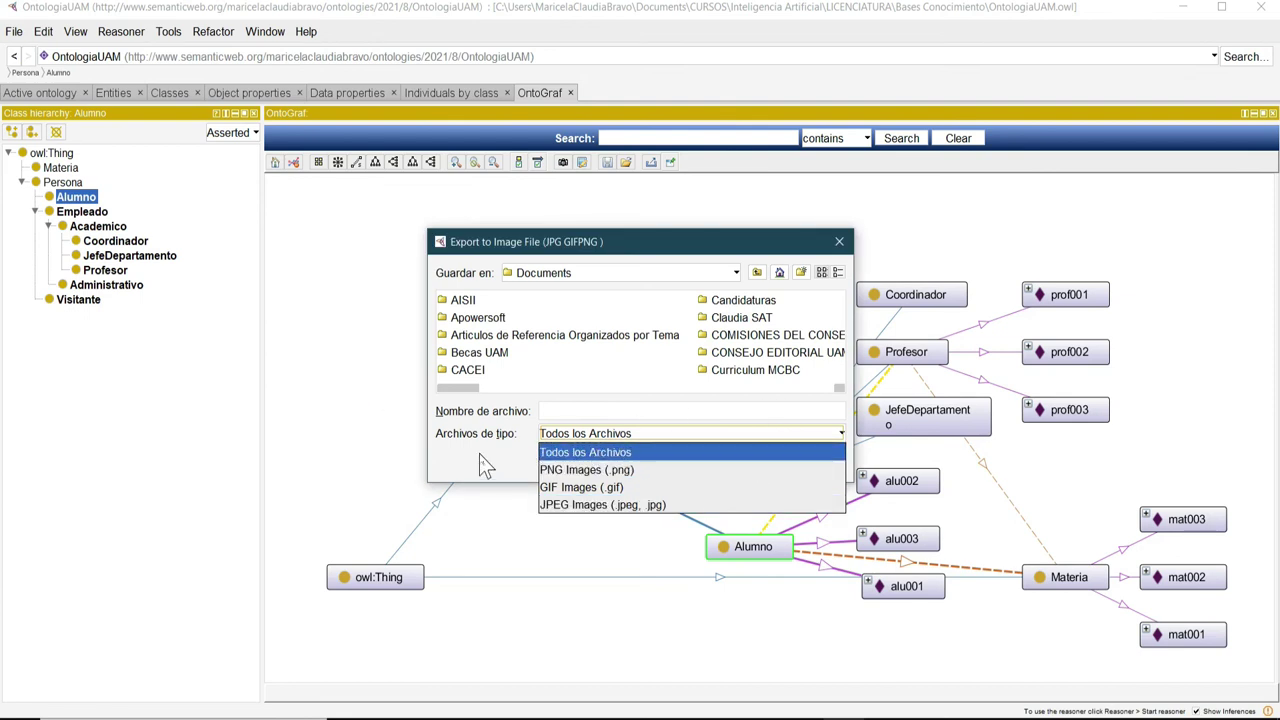
{"action": "left_click", "coordinate": [481, 456]}
{"action": "left_click", "coordinate": [829, 466]}
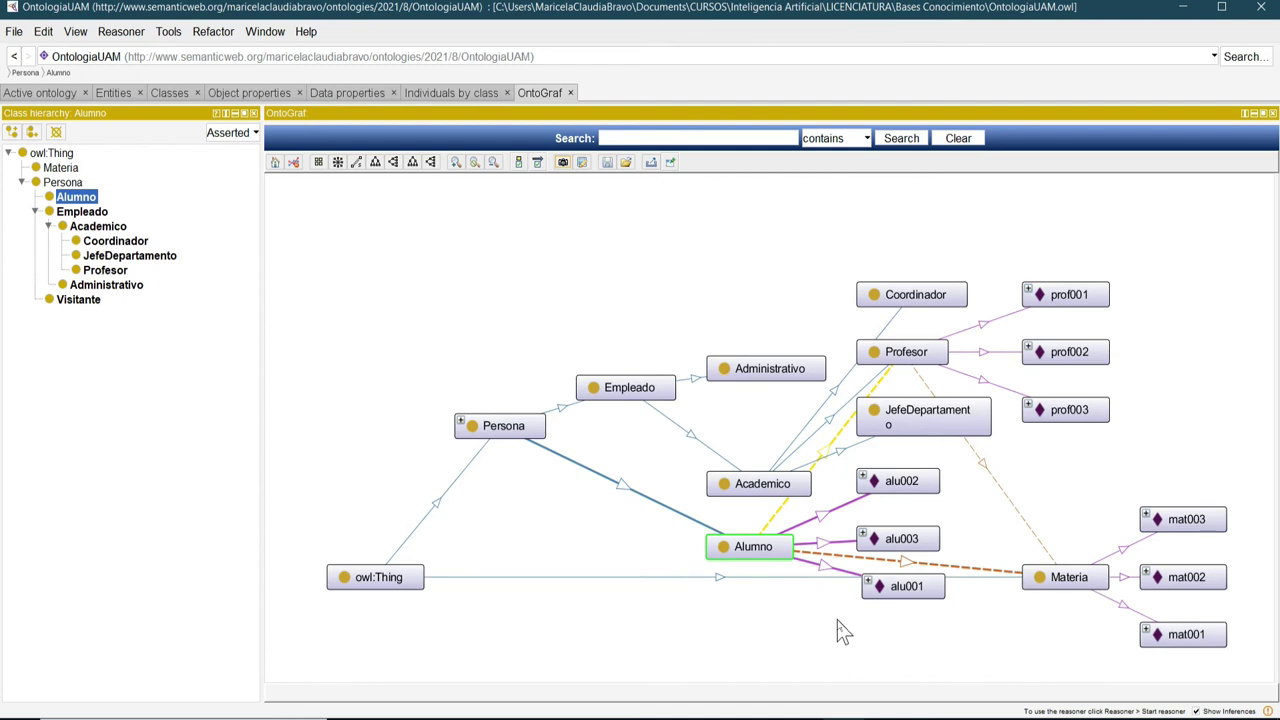
Save OntologiaUAM and show Object properties, with tomaClaseCon's Alumno domain and Profesor range.
{"action": "mouse_move", "coordinate": [941, 587]}
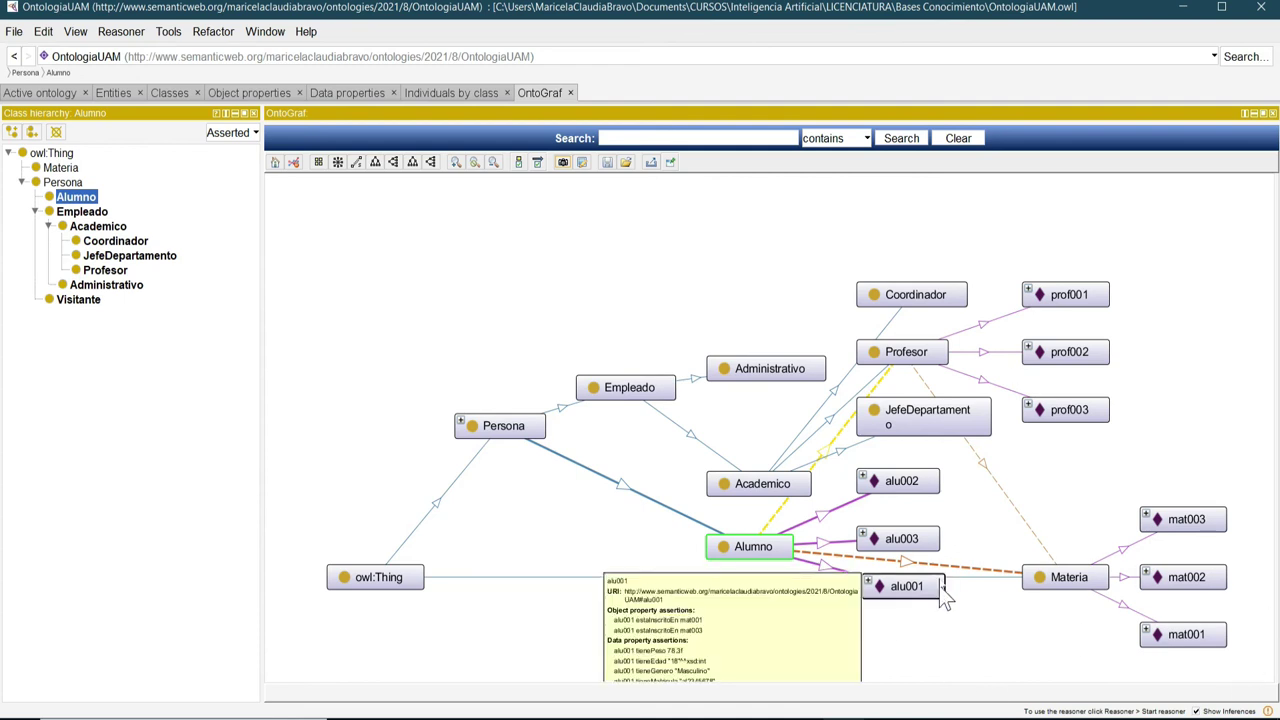
{"action": "key", "text": "super+plus"}
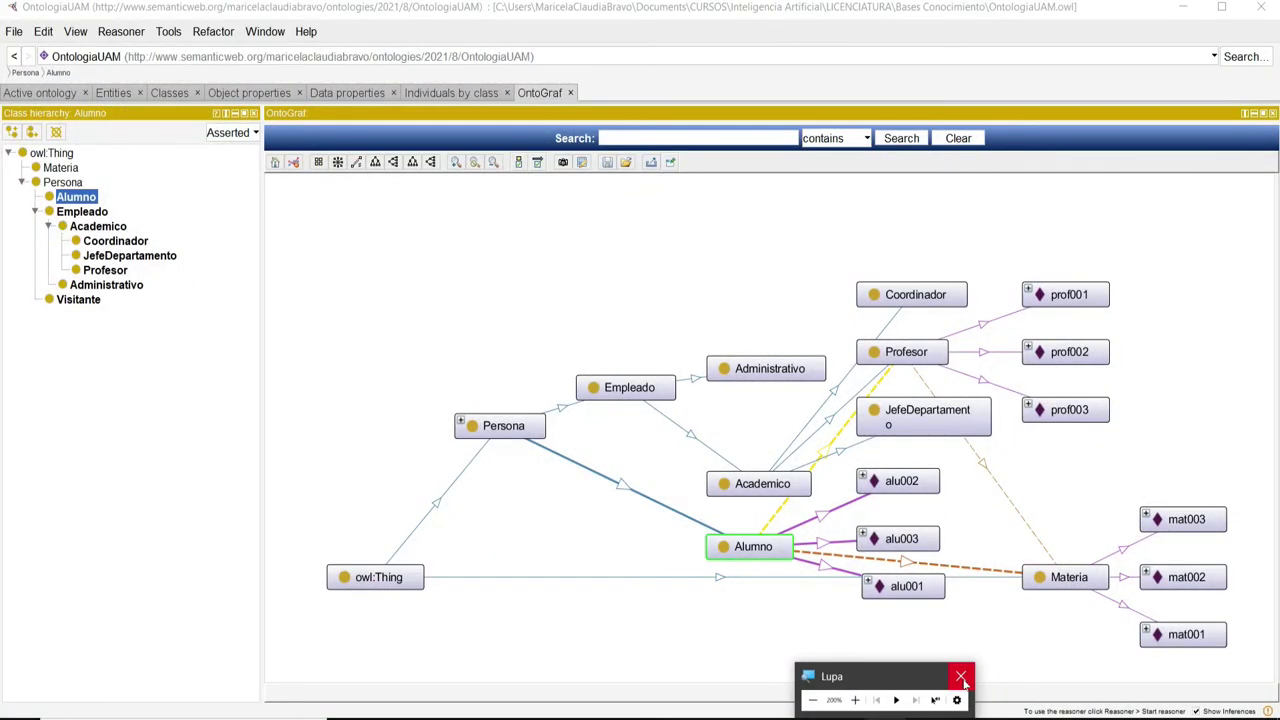
{"action": "left_click", "coordinate": [962, 679]}
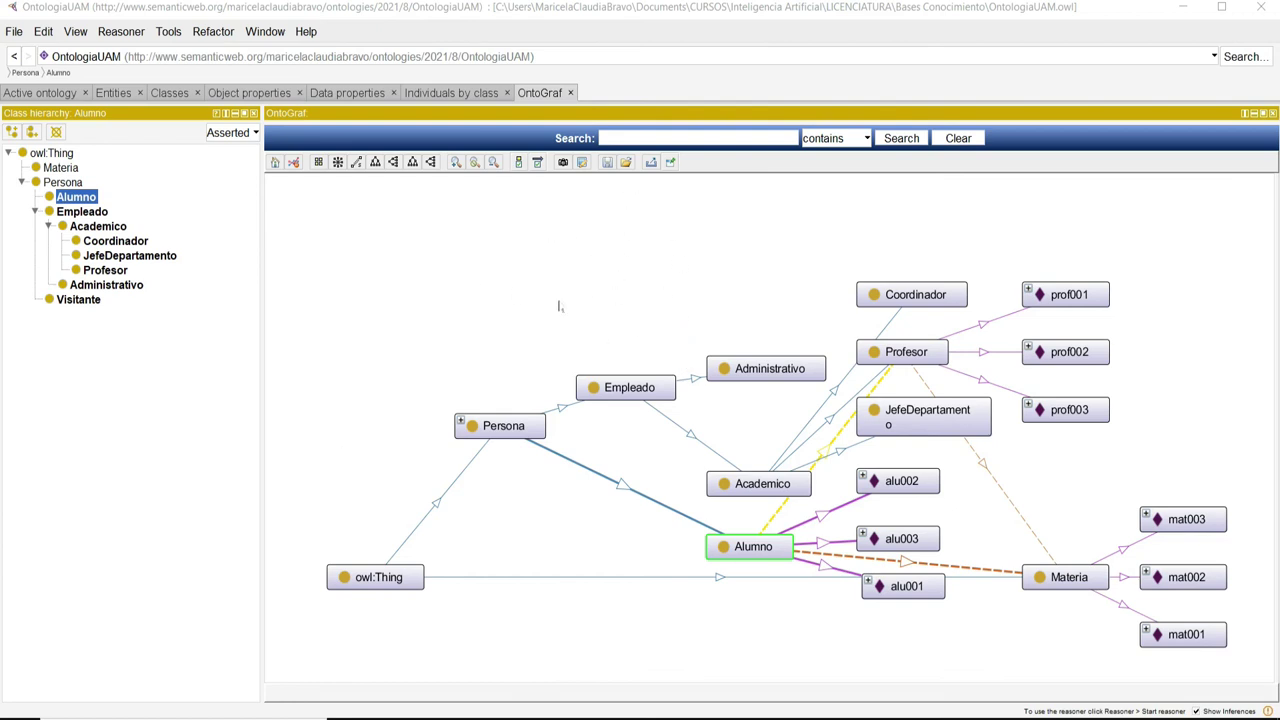
{"action": "left_click", "coordinate": [14, 31]}
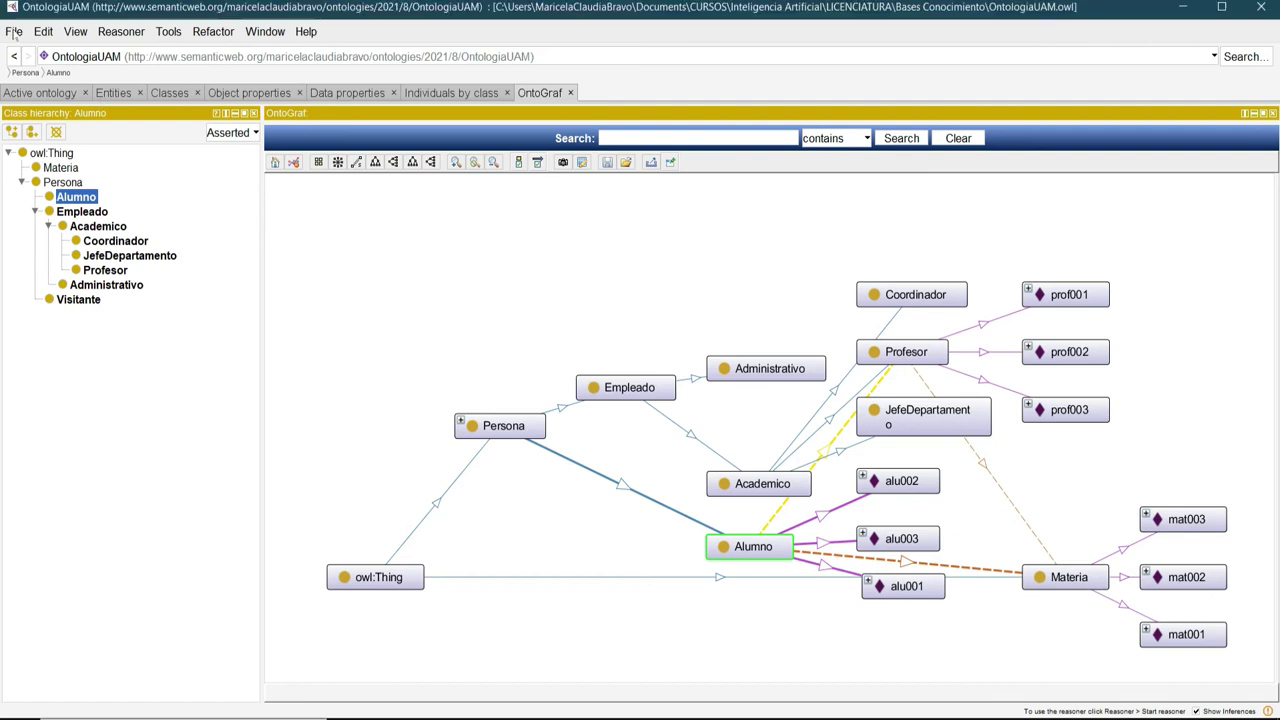
{"action": "left_click", "coordinate": [30, 145]}
{"action": "left_click_drag", "start_coordinate": [262, 322], "coordinate": [217, 322]}
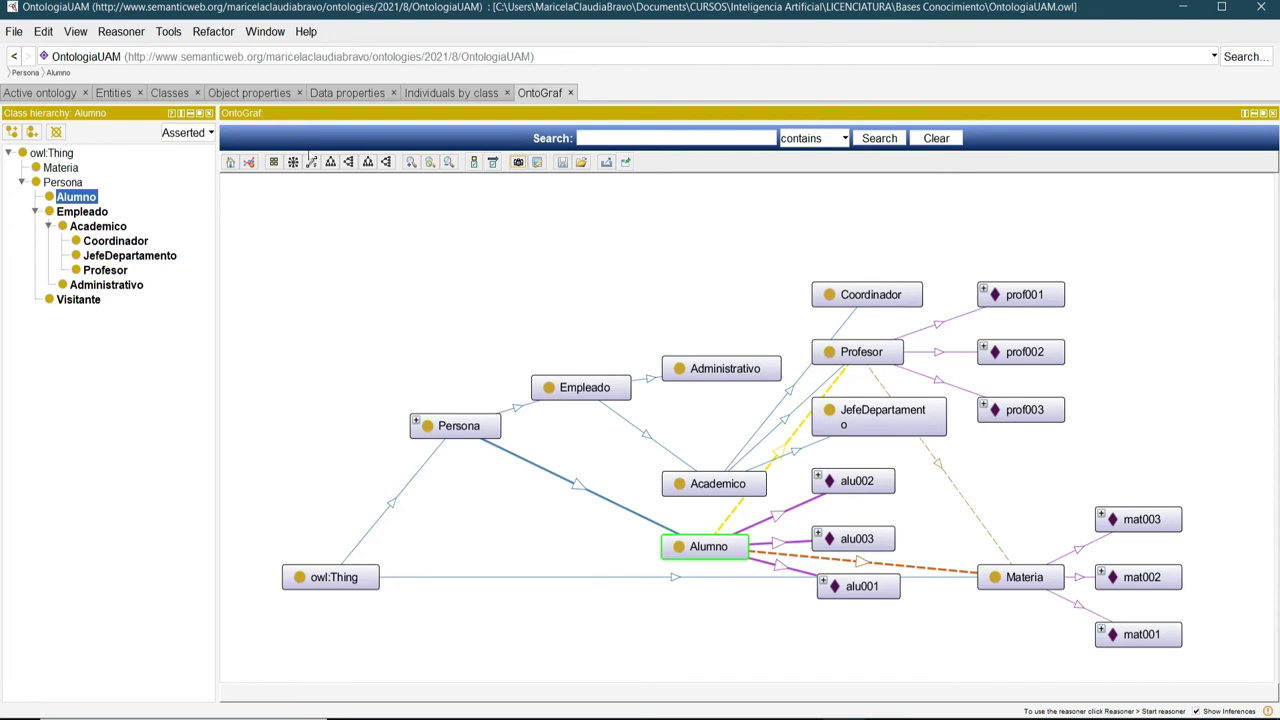
{"action": "left_click", "coordinate": [270, 93]}
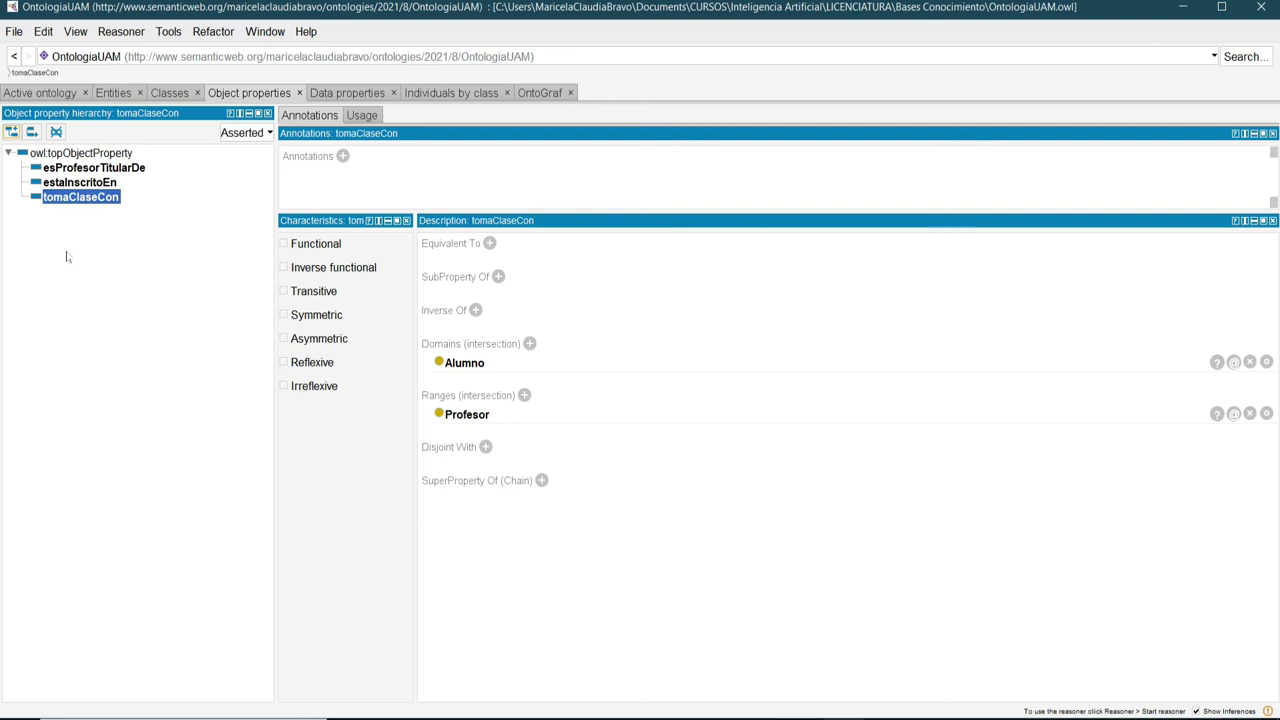
{"action": "left_click", "coordinate": [83, 170]}
{"action": "left_click", "coordinate": [83, 187]}
{"action": "left_click", "coordinate": [84, 197]}
{"action": "left_click", "coordinate": [87, 169]}
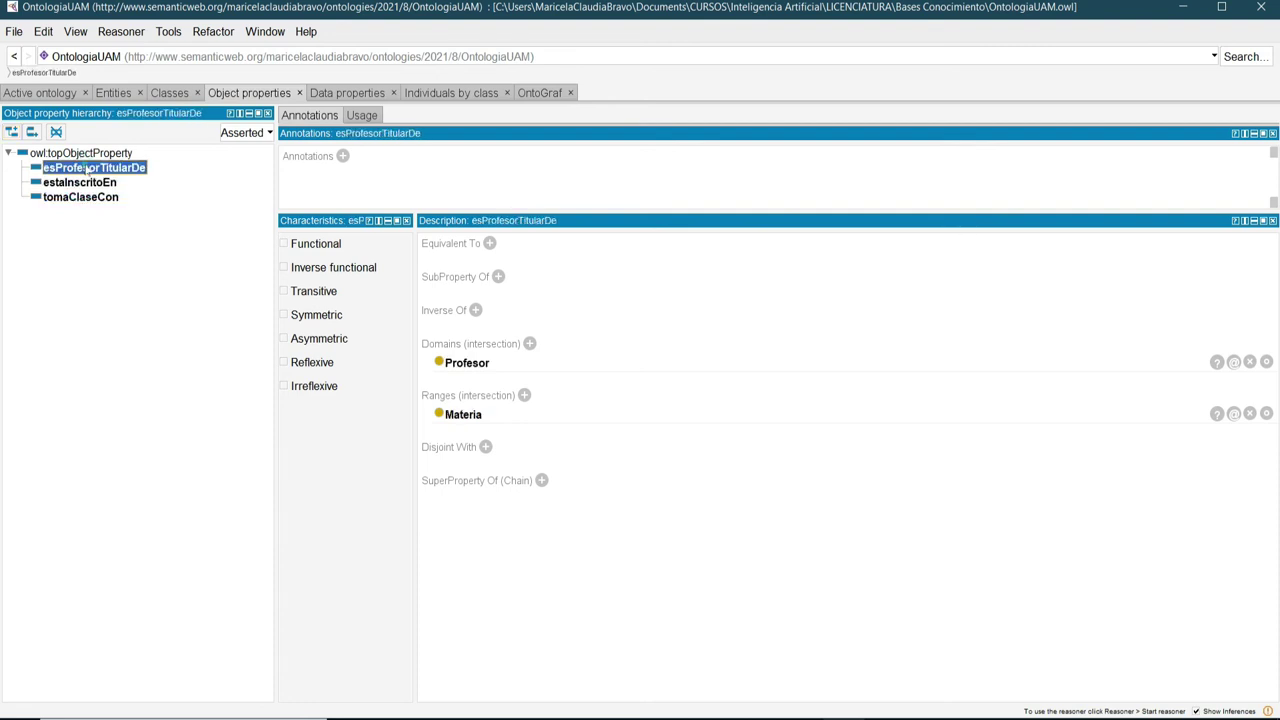
{"action": "left_click", "coordinate": [85, 198]}
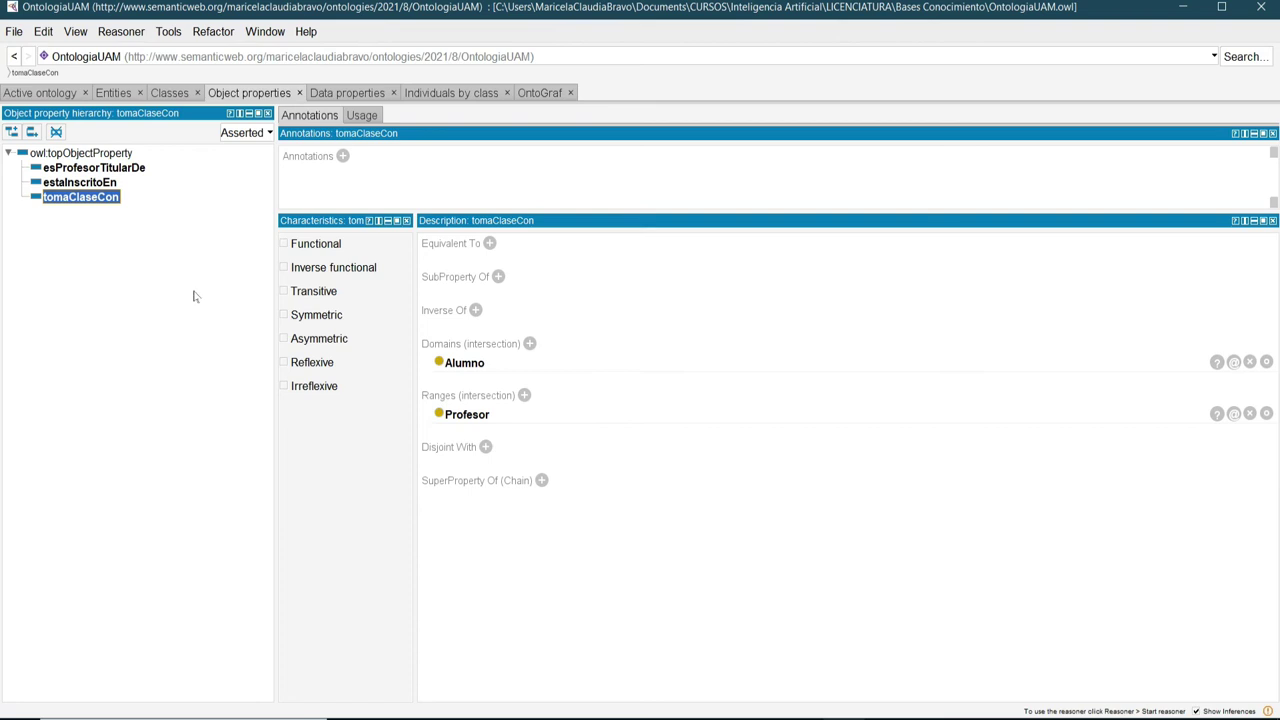
Browse individuals by class, listing Profesor's instances and then Materia's mat001, mat002 and mat003.
{"action": "left_click", "coordinate": [170, 93]}
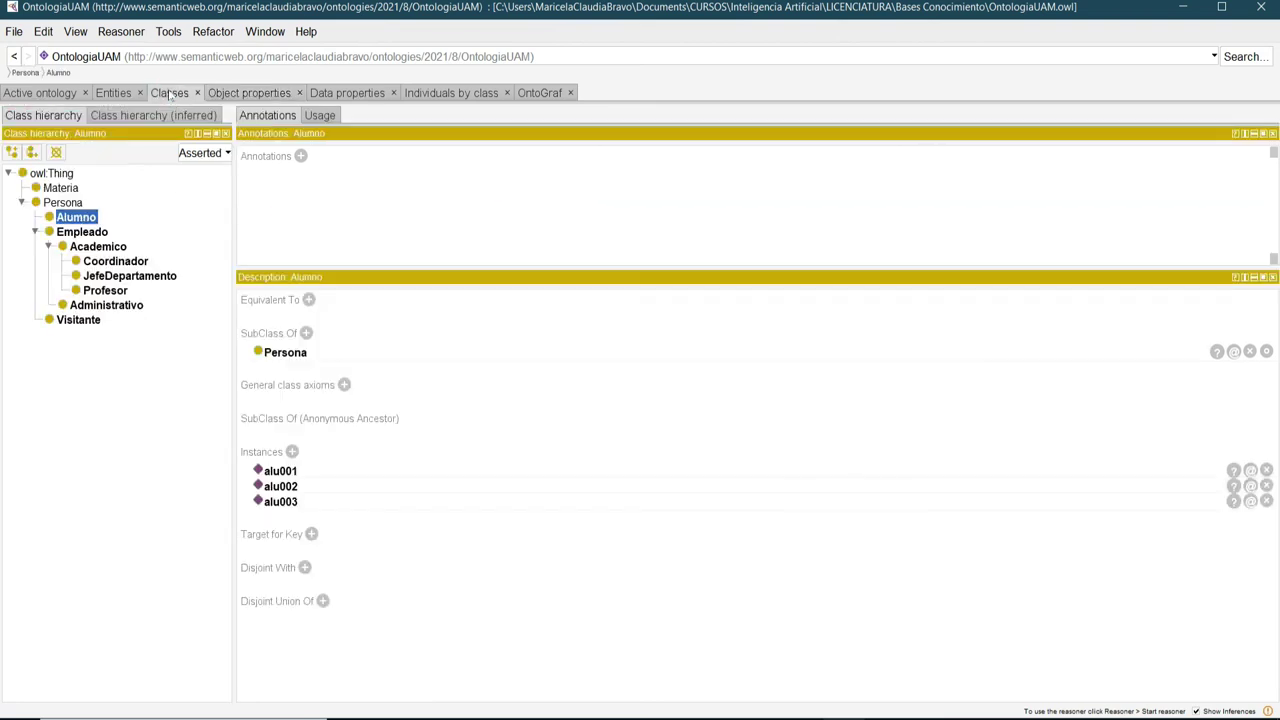
{"action": "left_click", "coordinate": [428, 92]}
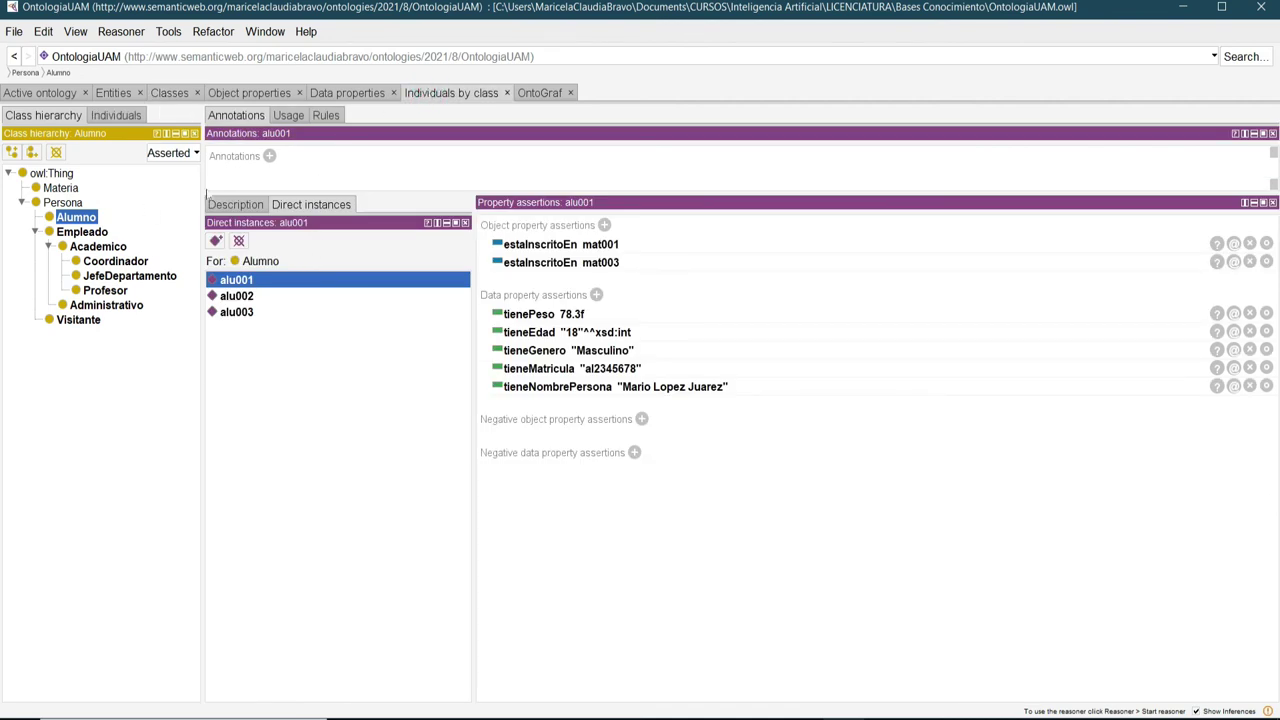
{"action": "left_click", "coordinate": [96, 292]}
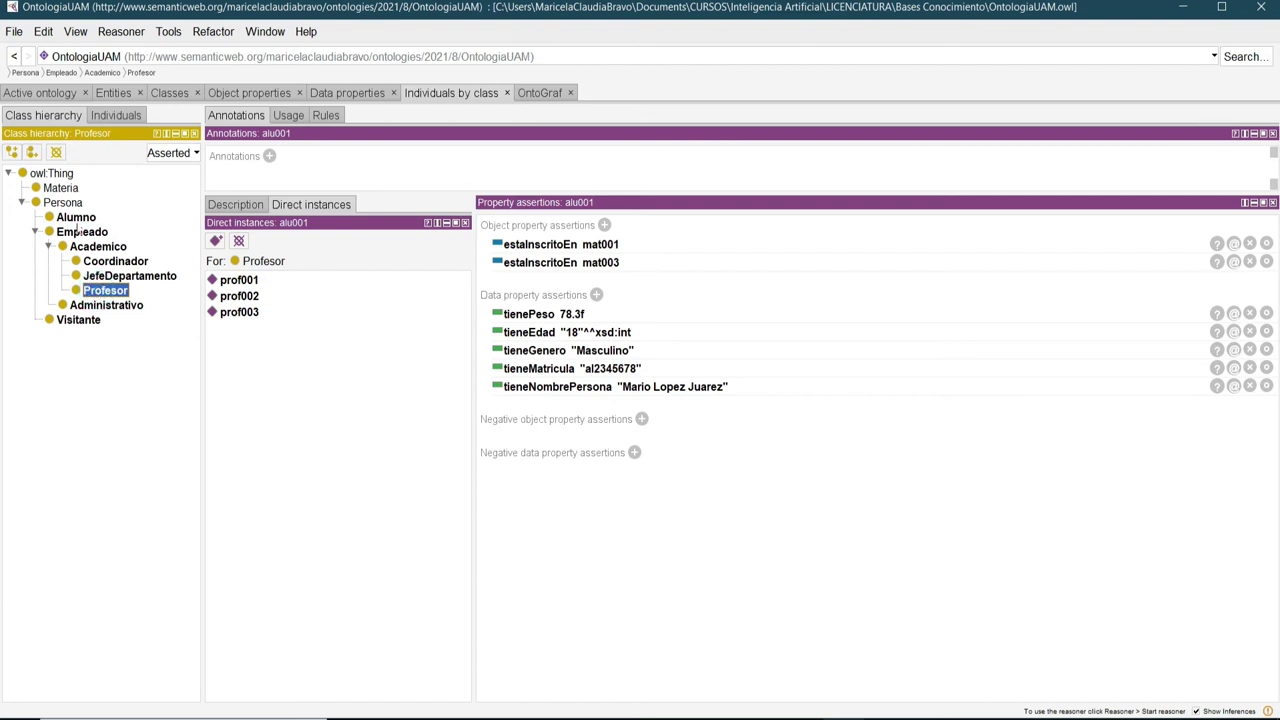
{"action": "left_click", "coordinate": [62, 188]}
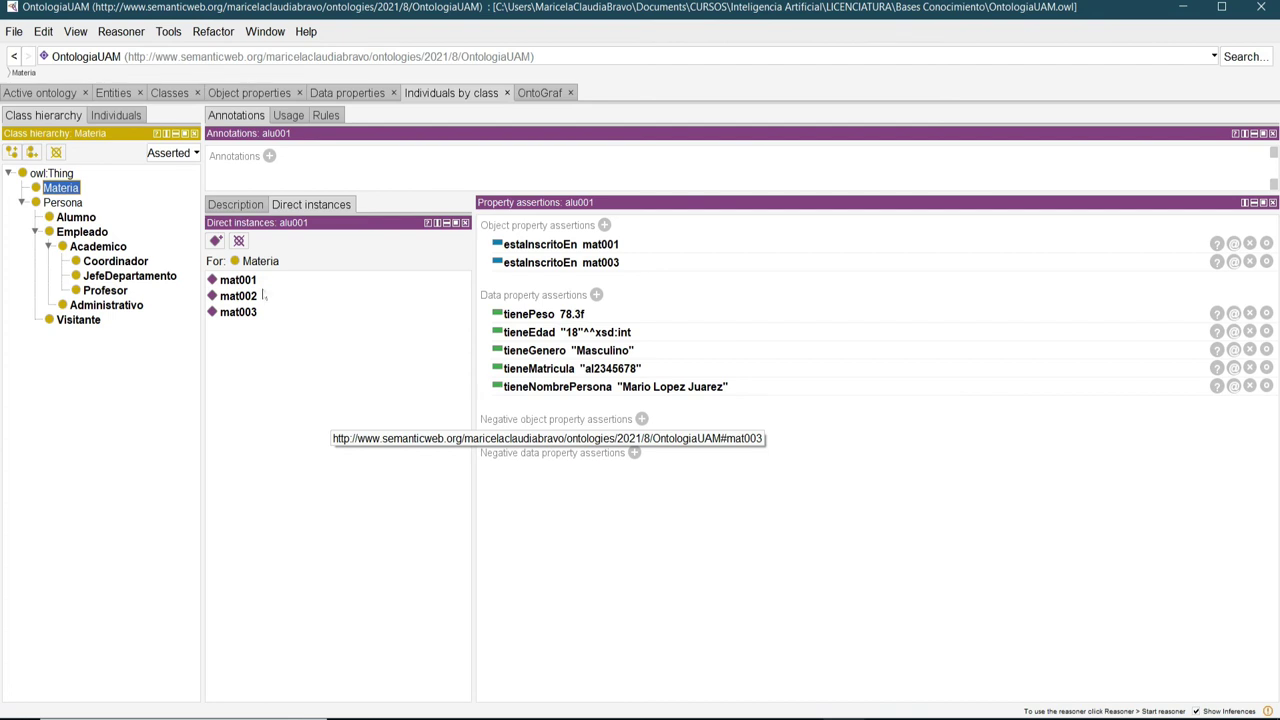
{"action": "left_click", "coordinate": [14, 32]}
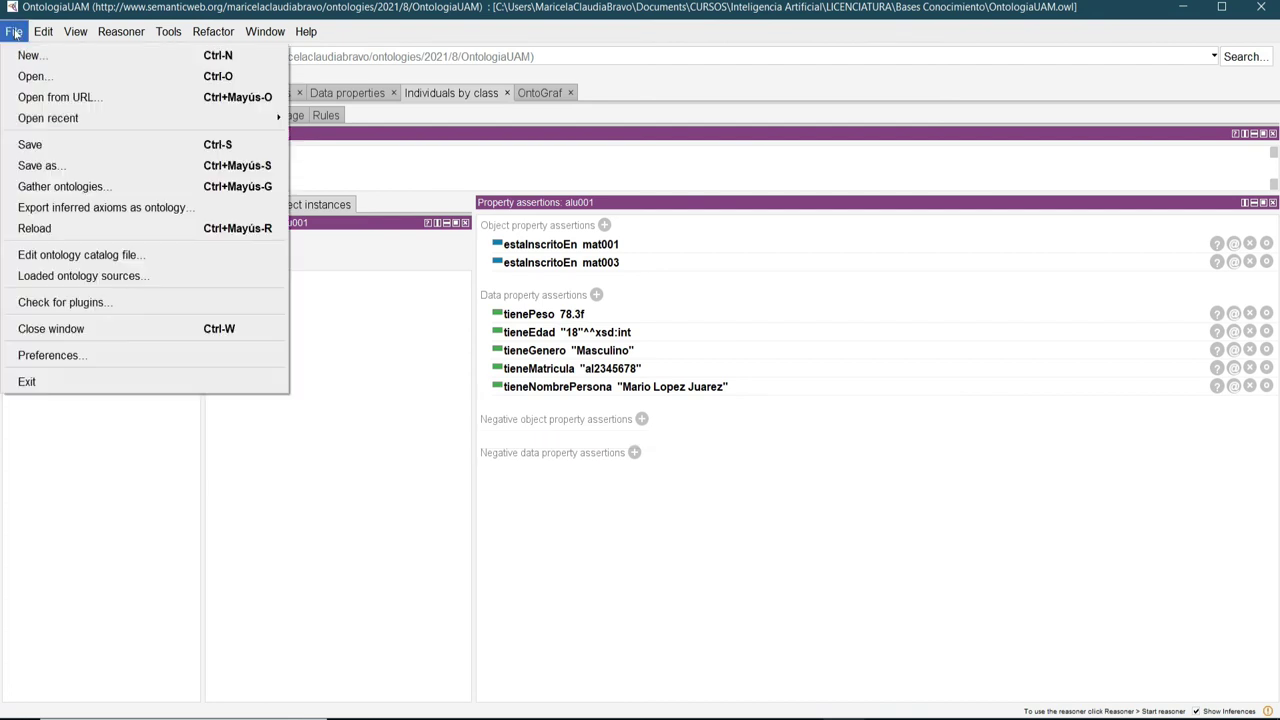
Save the ontology, then open and dismiss the Reasoner menu twice without choosing anything.
{"action": "left_click", "coordinate": [30, 145]}
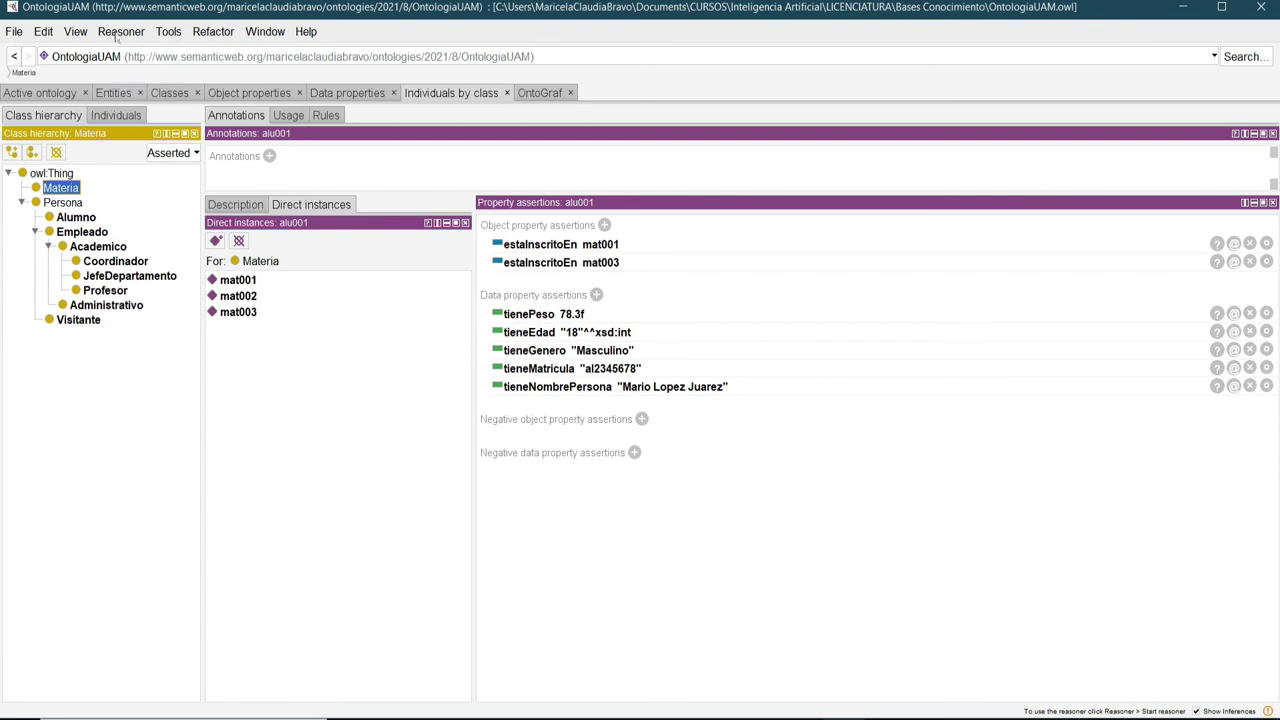
{"action": "left_click", "coordinate": [115, 33]}
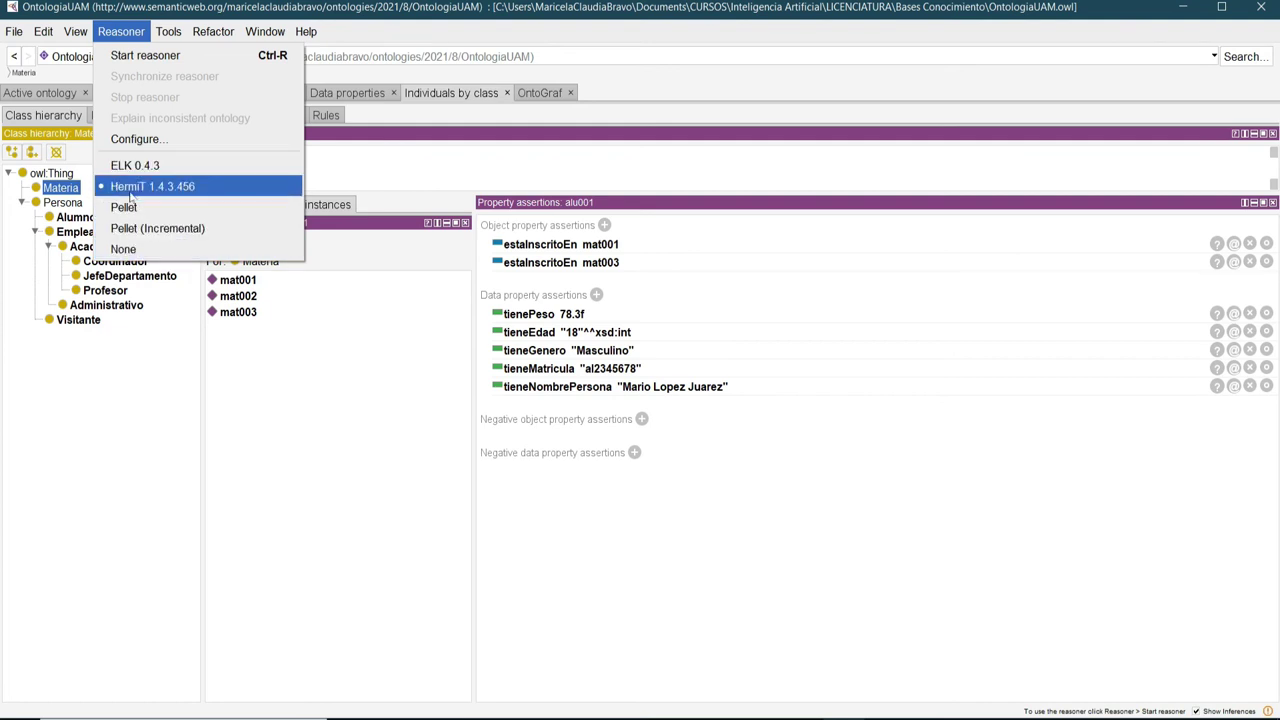
{"action": "left_click", "coordinate": [136, 455]}
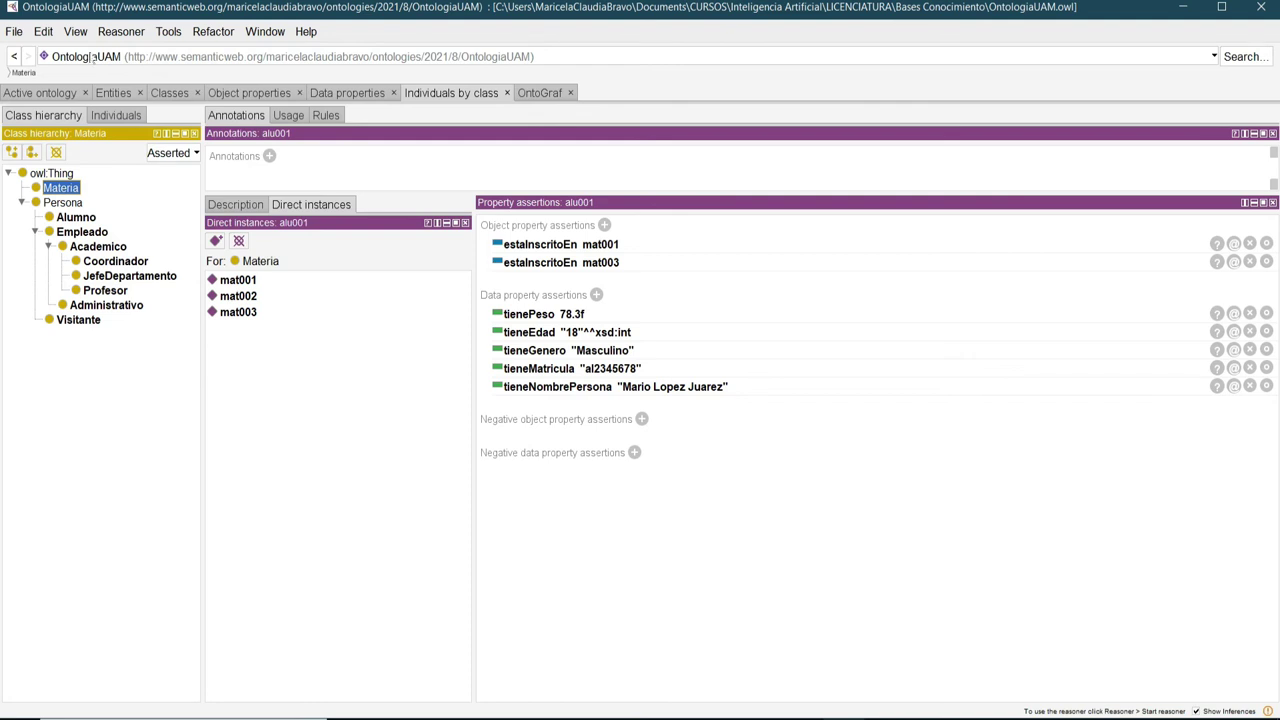
{"action": "left_click", "coordinate": [118, 33]}
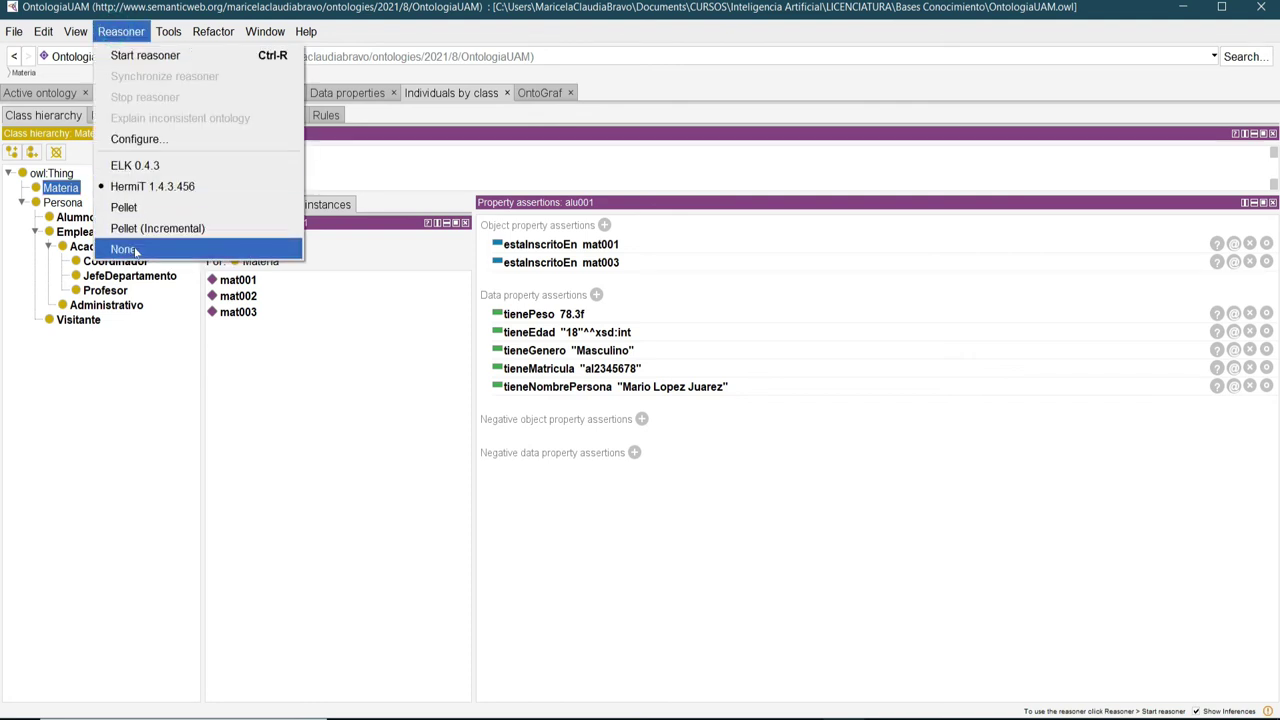
{"action": "left_click", "coordinate": [133, 457]}
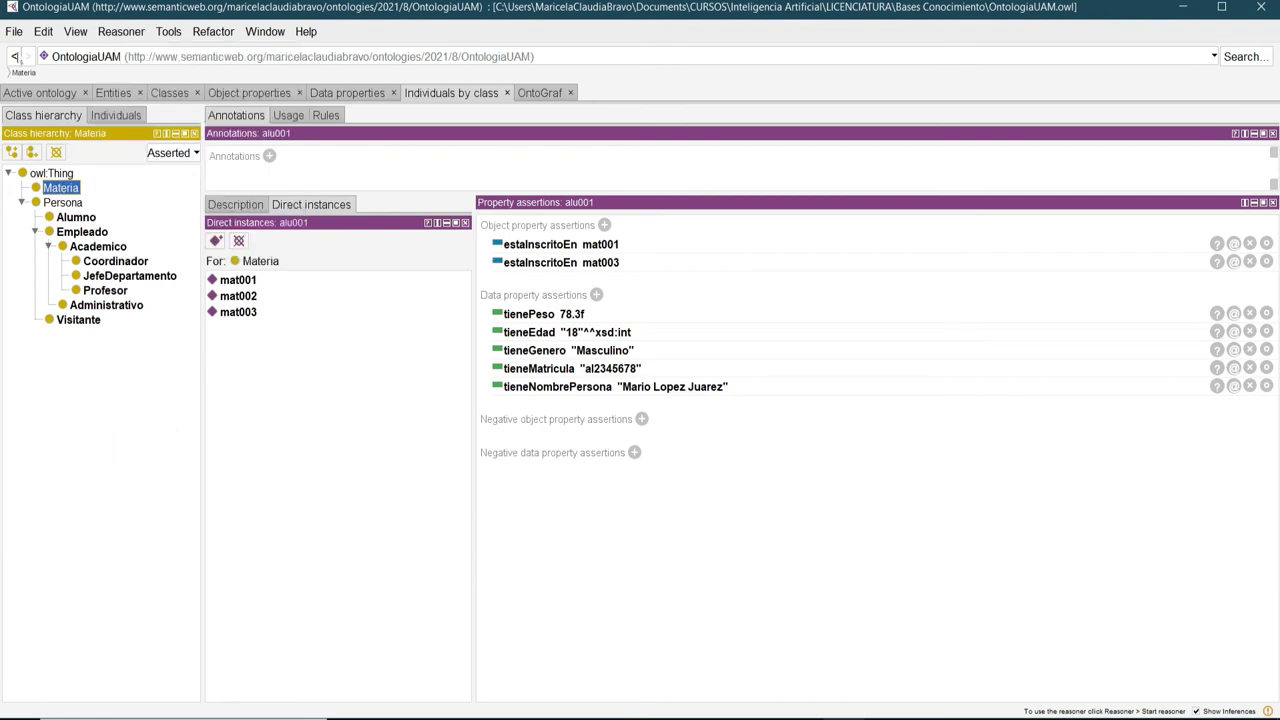
{"action": "left_click", "coordinate": [14, 32]}
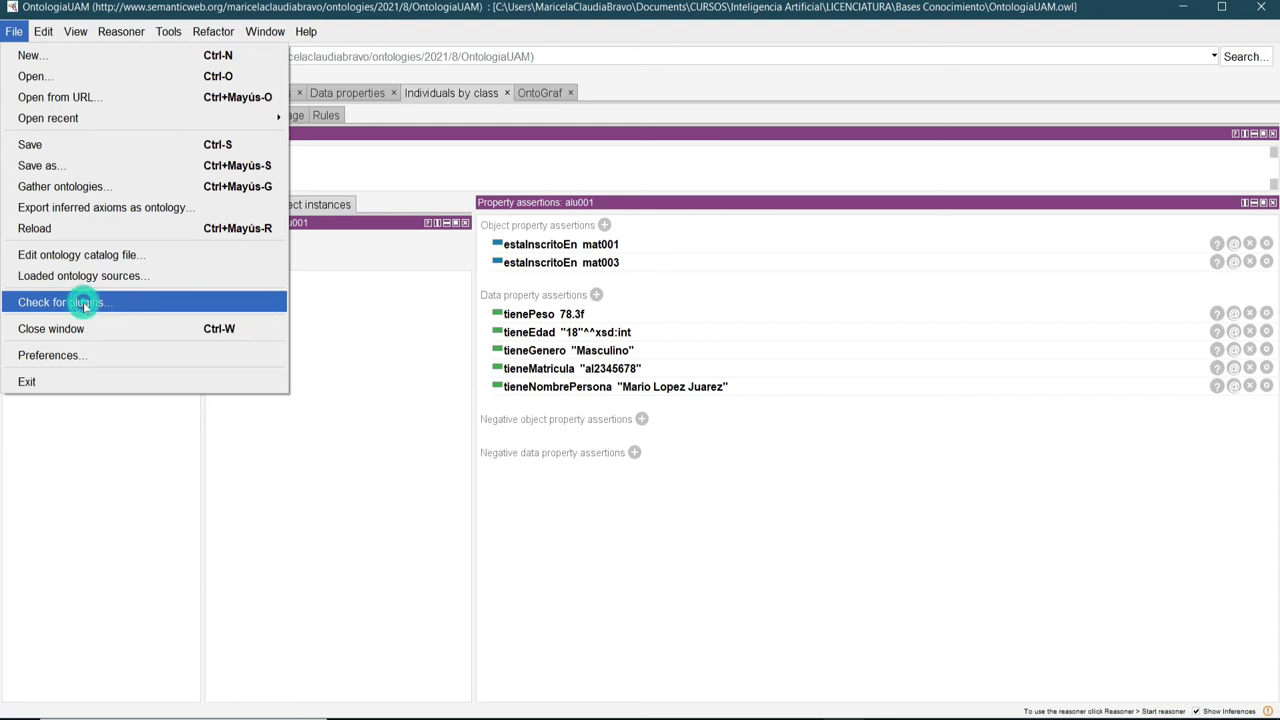
Check for plugin updates and work through the resulting update list.
{"action": "left_click", "coordinate": [85, 303]}
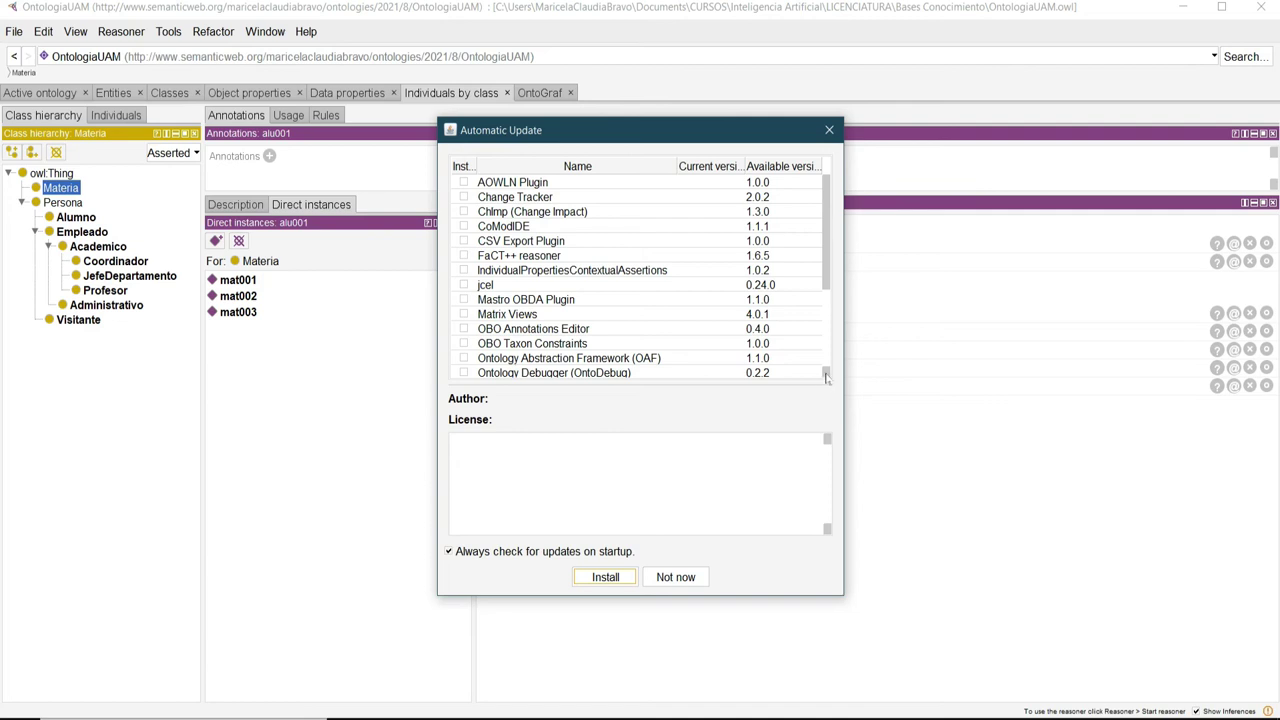
{"action": "left_click", "coordinate": [826, 376]}
{"action": "left_click", "coordinate": [826, 376]}
{"action": "left_click", "coordinate": [826, 376]}
{"action": "left_click", "coordinate": [826, 376]}
{"action": "left_click", "coordinate": [826, 376]}
{"action": "left_click", "coordinate": [826, 376]}
{"action": "left_click", "coordinate": [826, 376]}
{"action": "left_click", "coordinate": [826, 376]}
{"action": "left_click", "coordinate": [826, 376]}
{"action": "left_click", "coordinate": [826, 376]}
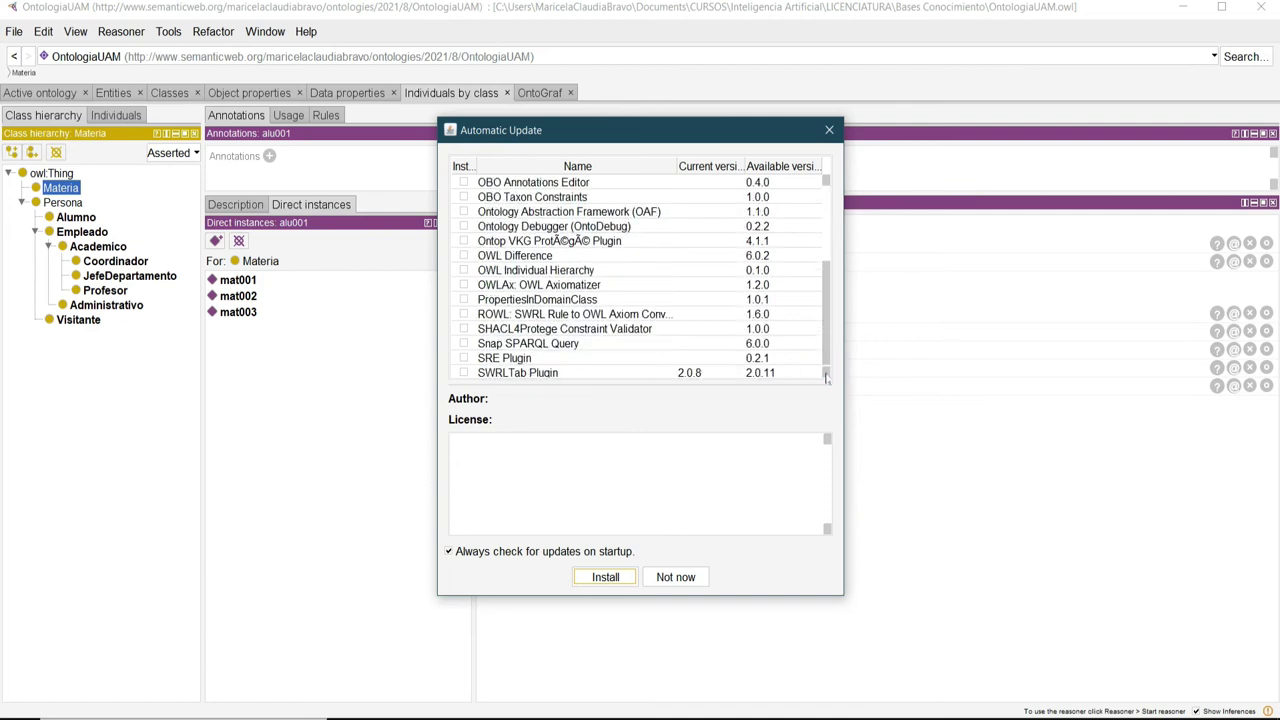
{"action": "left_click", "coordinate": [826, 376]}
{"action": "left_click", "coordinate": [826, 376]}
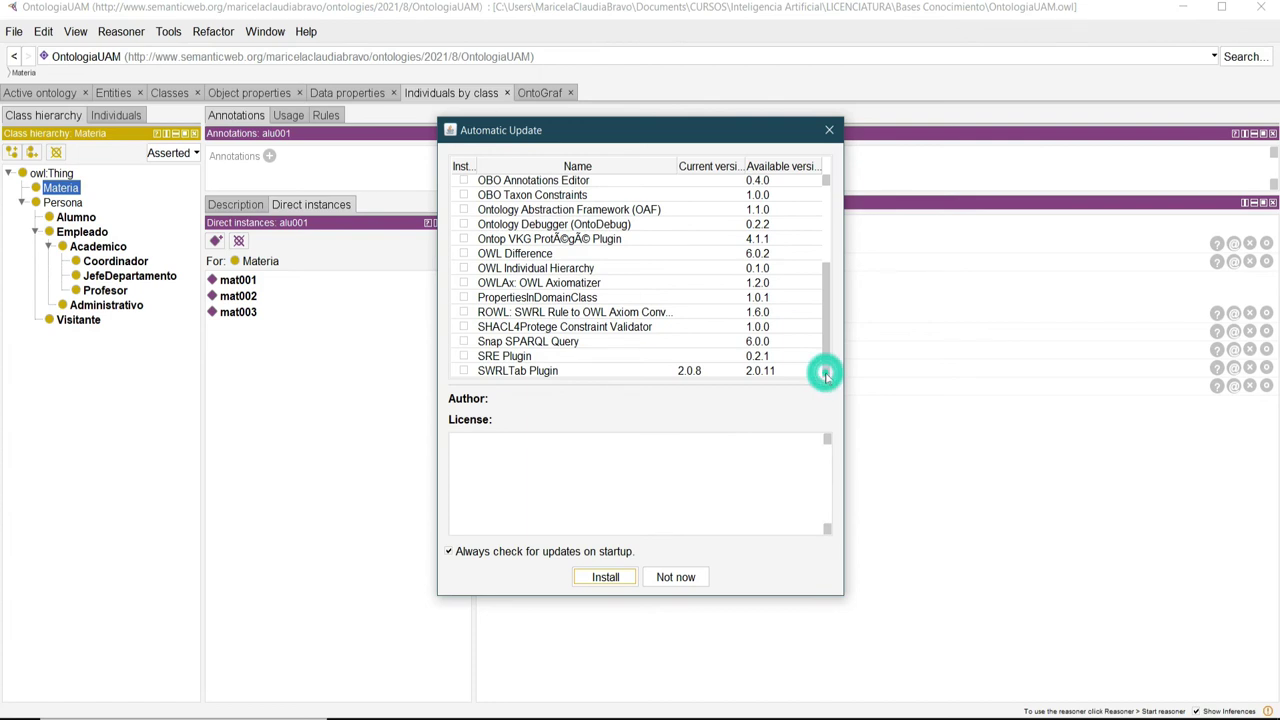
Review the SWRLTab Plugin 2.0.11 update details and decline installing it for now.
{"action": "left_click", "coordinate": [510, 372]}
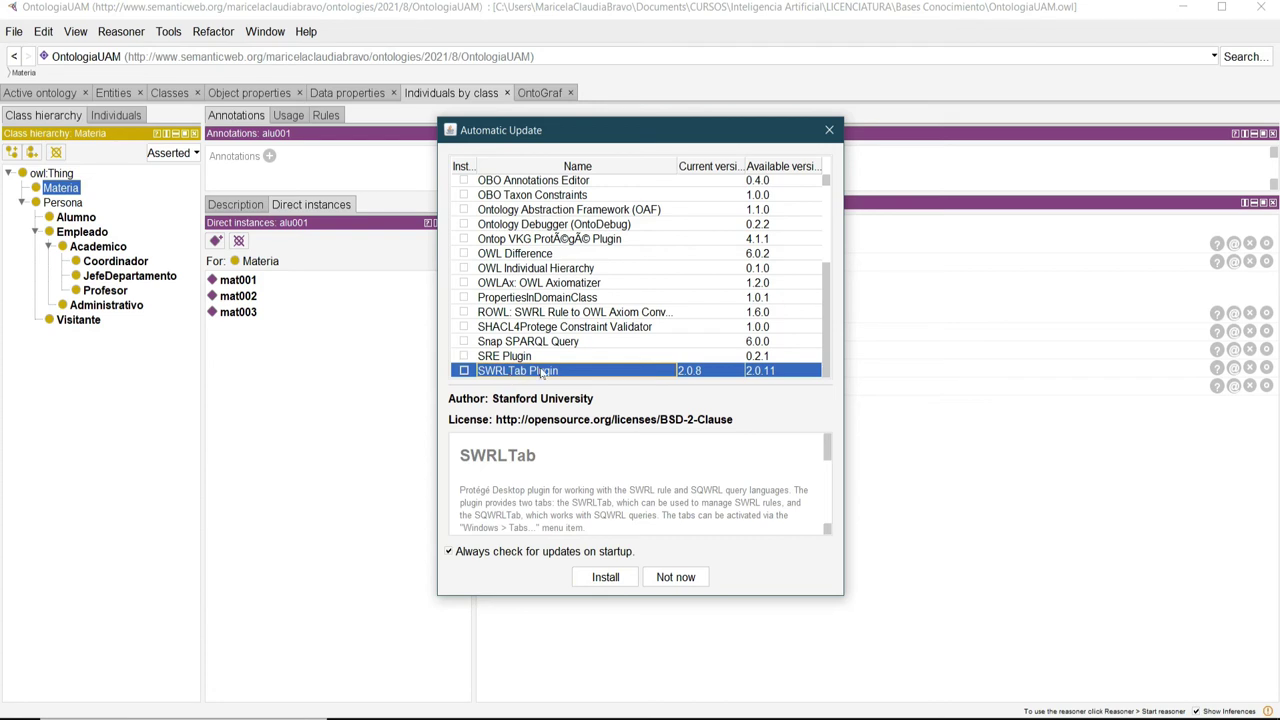
{"action": "scroll", "coordinate": [785, 468], "scroll_direction": "down", "scroll_amount": 1}
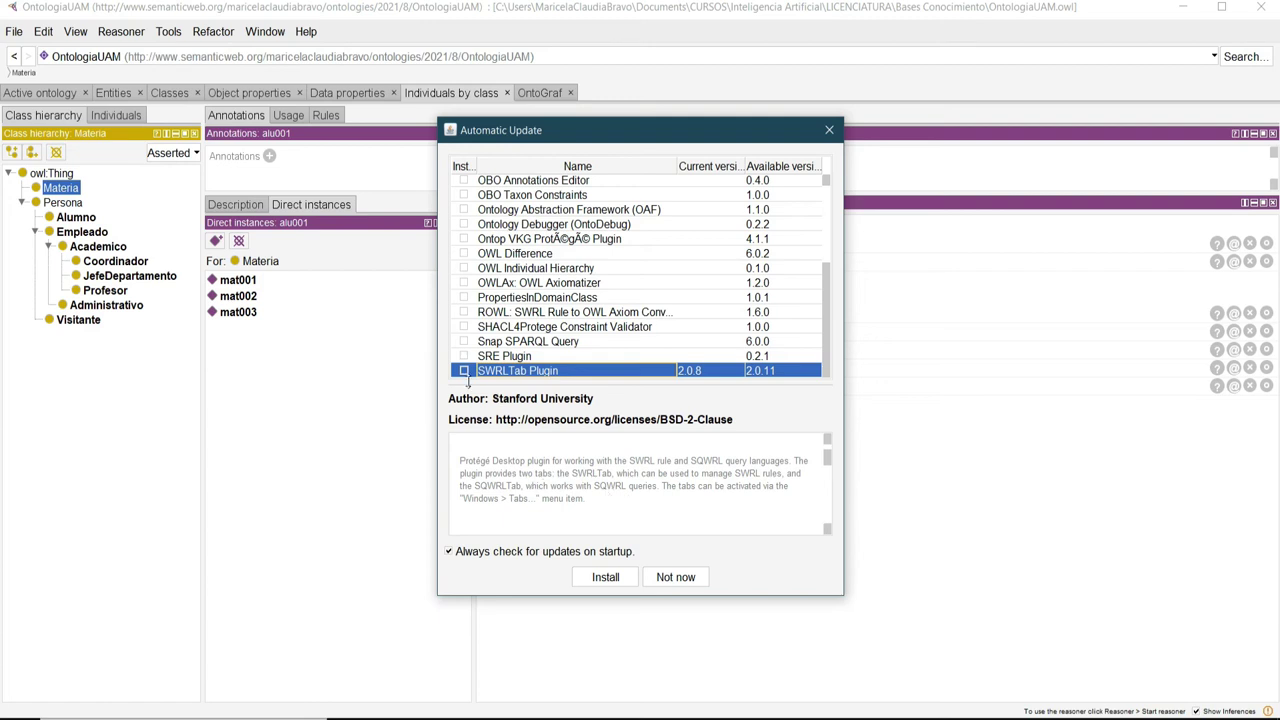
{"action": "left_click", "coordinate": [676, 578]}
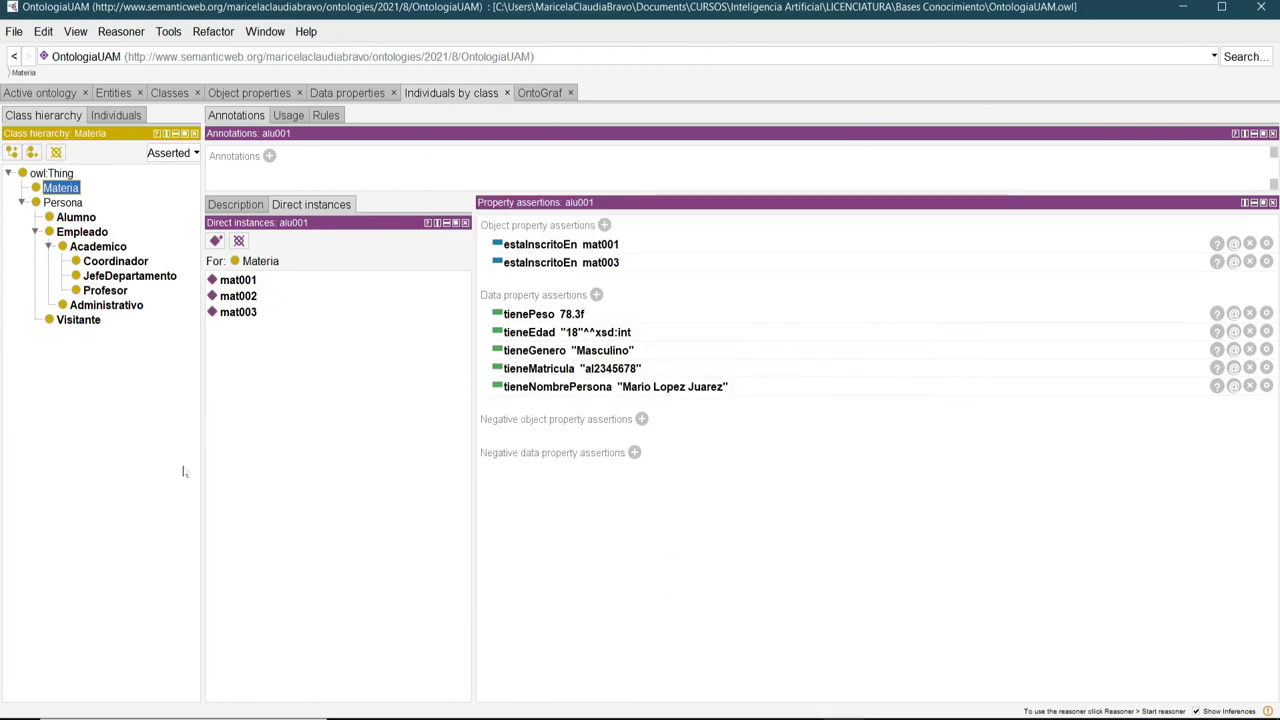
Start the HermiT reasoner and check its log reporting inferences pre-computed in 170 ms.
{"action": "left_click", "coordinate": [121, 33]}
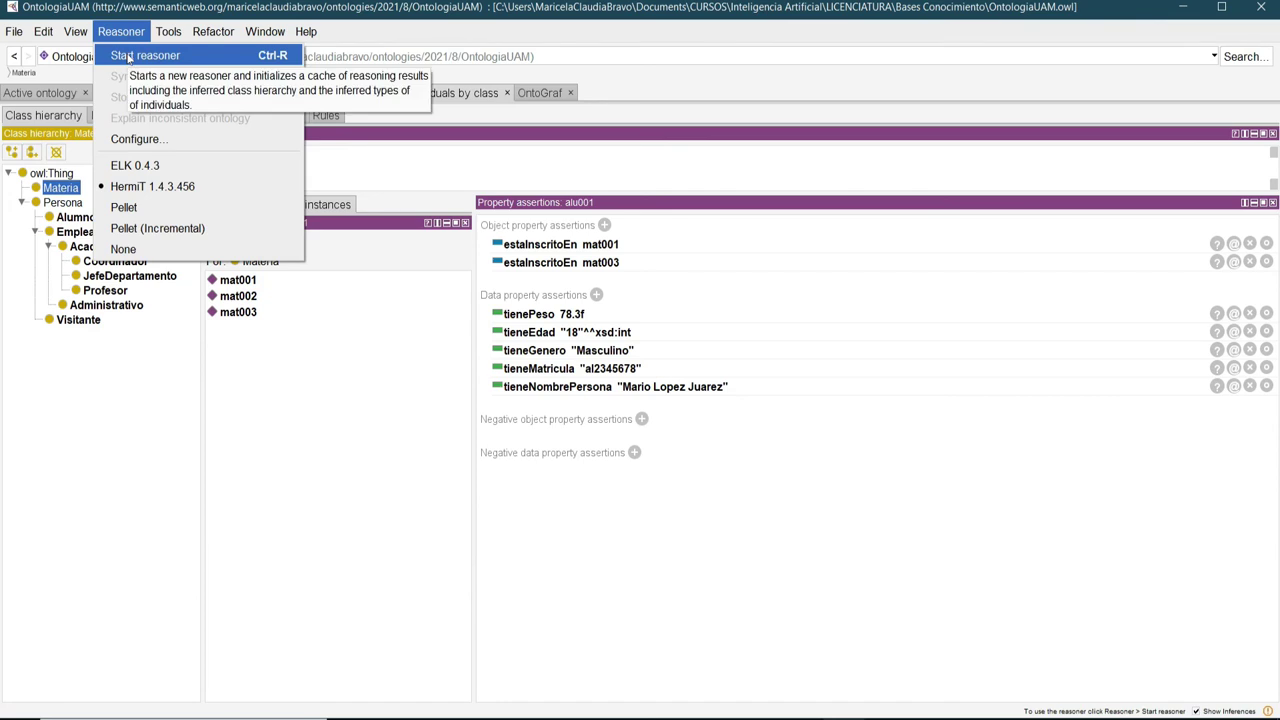
{"action": "left_click", "coordinate": [128, 57]}
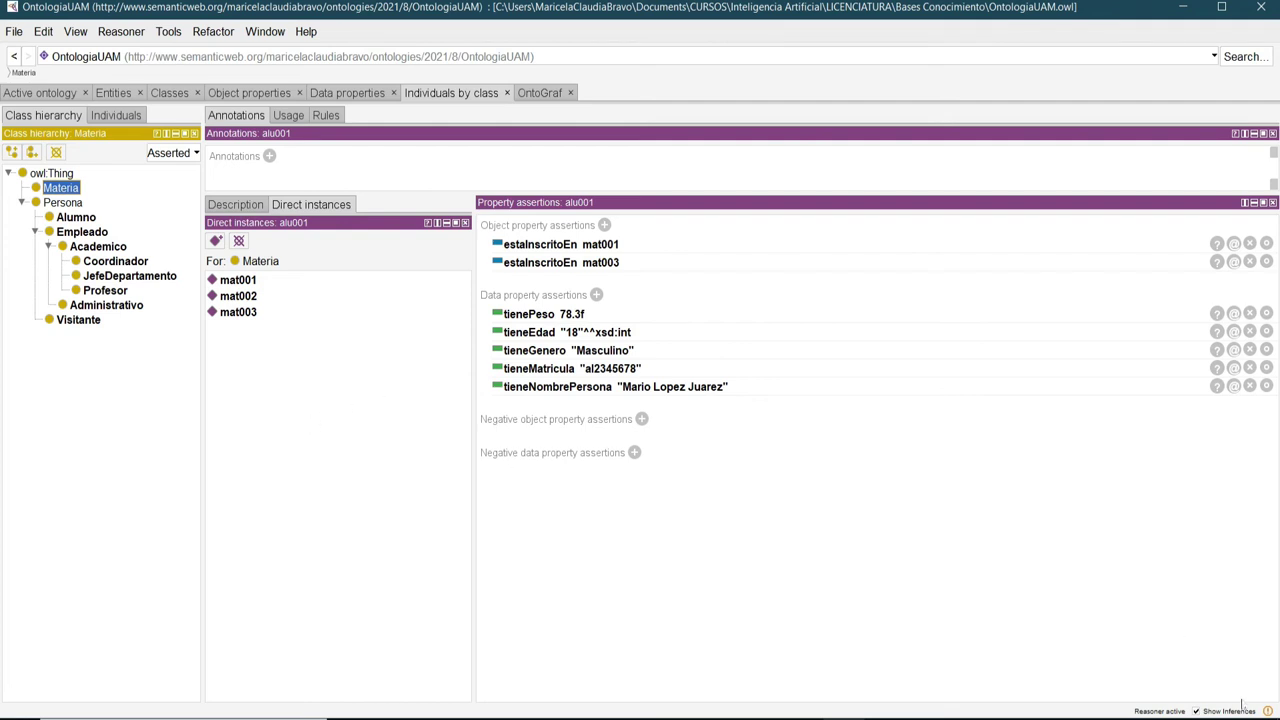
{"action": "mouse_move", "coordinate": [1267, 713]}
{"action": "left_click", "coordinate": [1220, 712]}
{"action": "left_click", "coordinate": [1267, 711]}
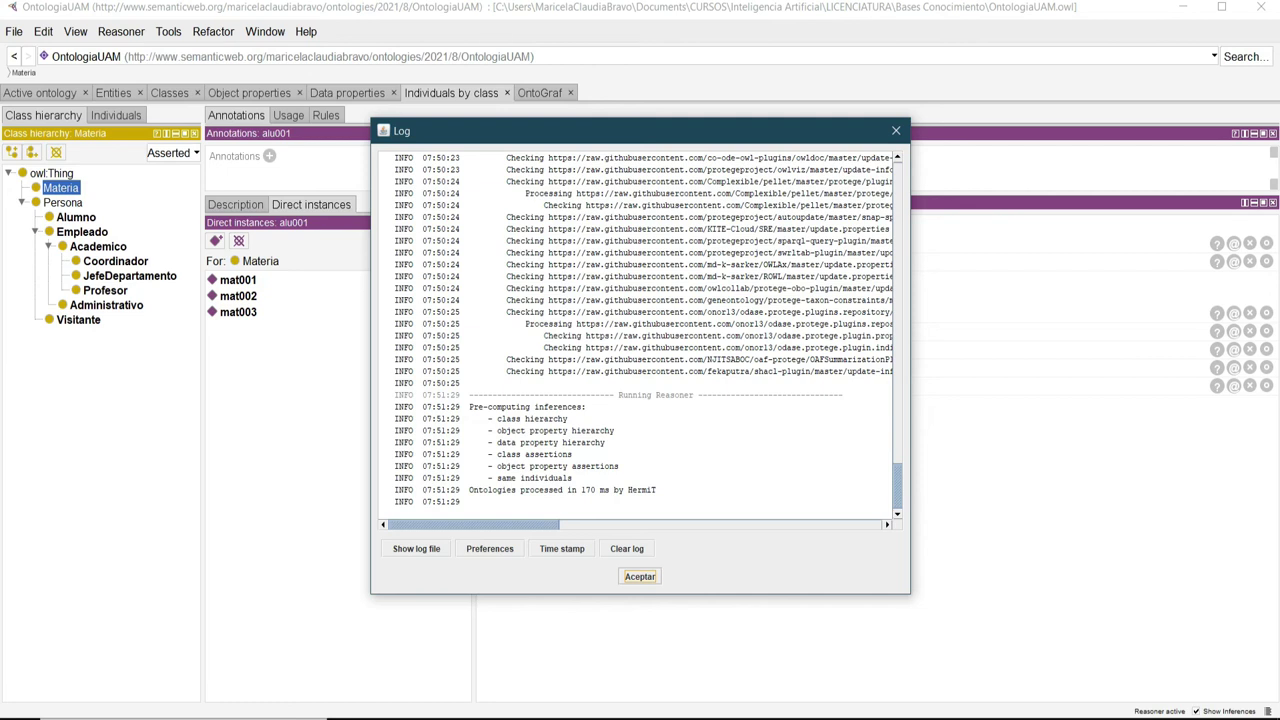
{"action": "left_click_drag", "start_coordinate": [497, 418], "coordinate": [568, 418]}
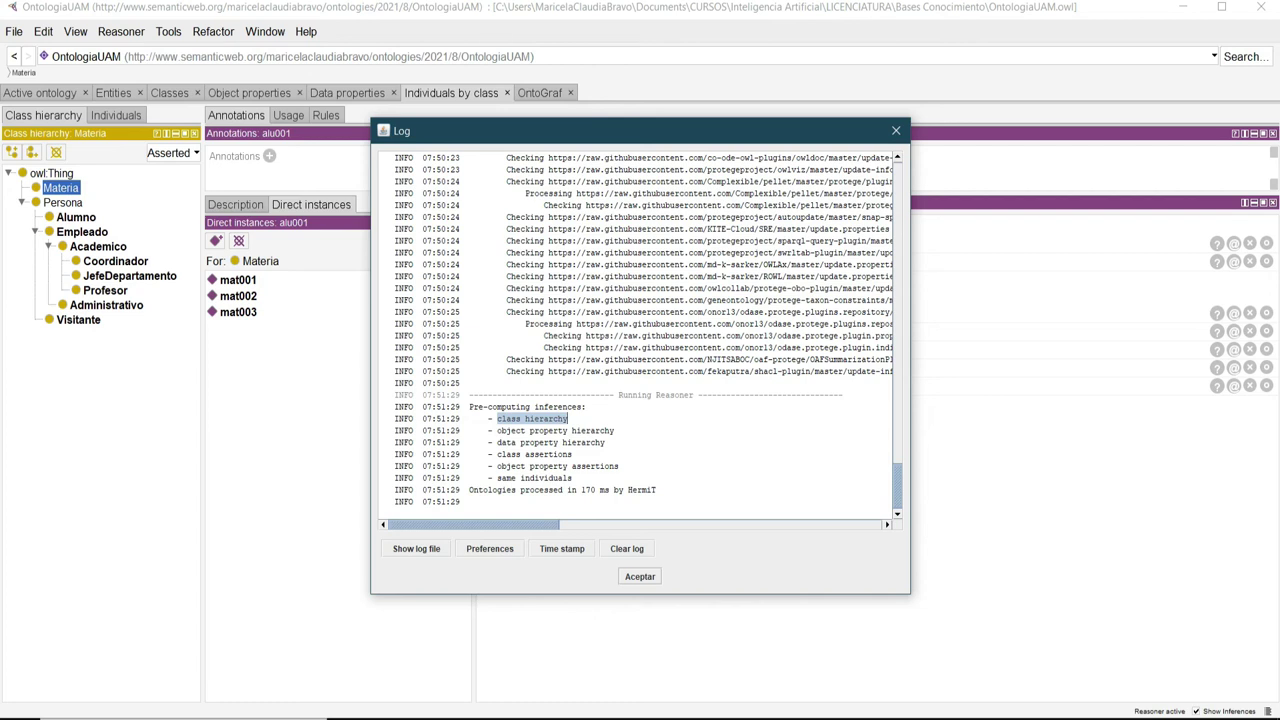
{"action": "left_click_drag", "start_coordinate": [496, 430], "coordinate": [615, 430]}
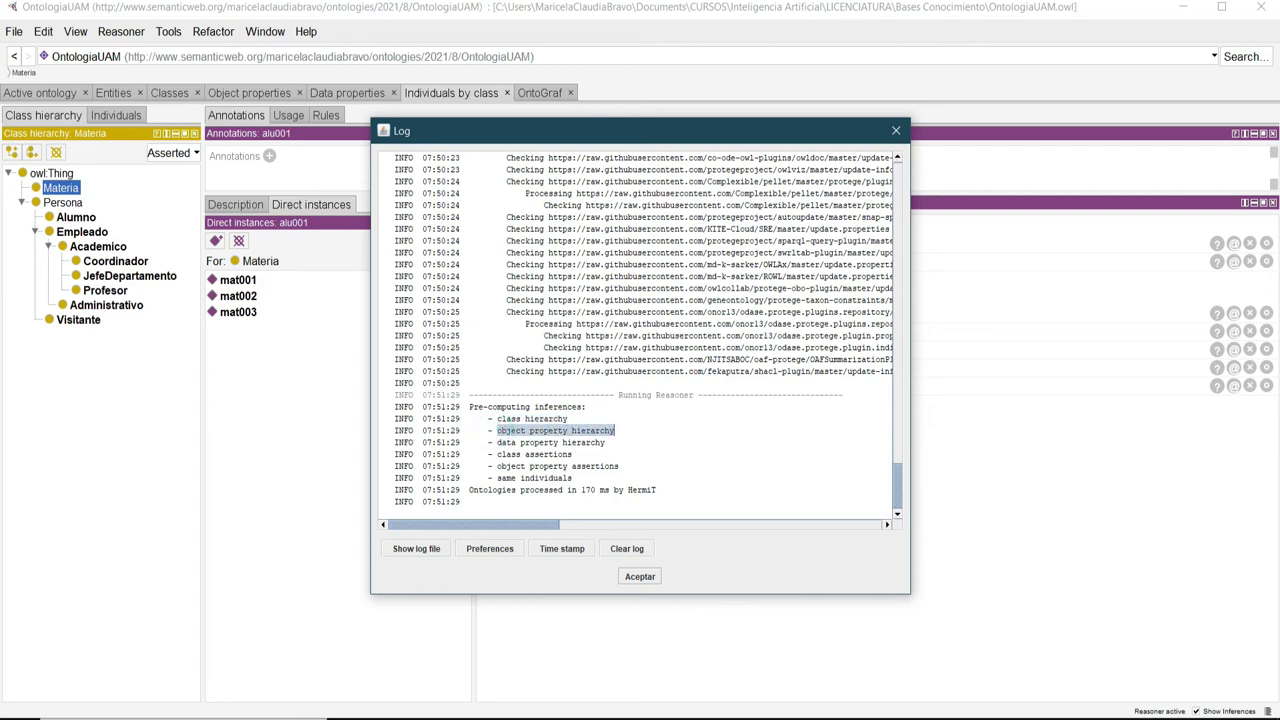
{"action": "left_click_drag", "start_coordinate": [490, 442], "coordinate": [605, 442]}
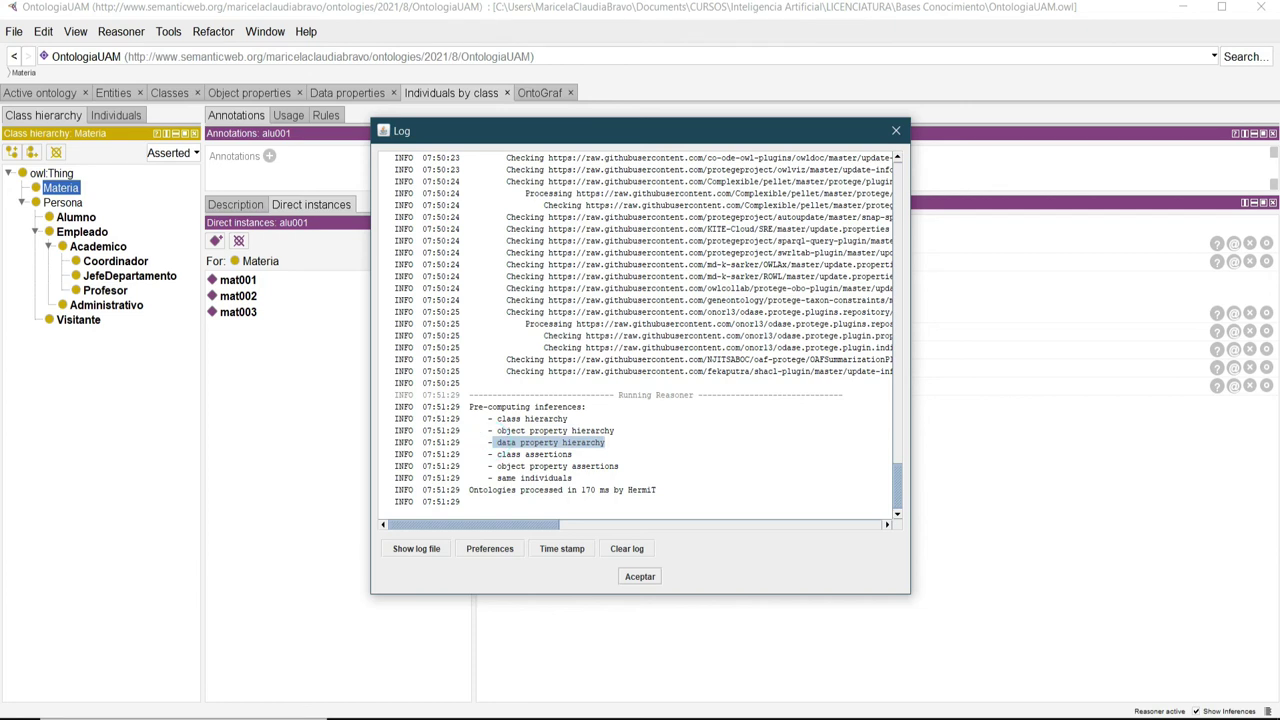
{"action": "left_click_drag", "start_coordinate": [572, 454], "coordinate": [493, 478]}
{"action": "left_click", "coordinate": [776, 447]}
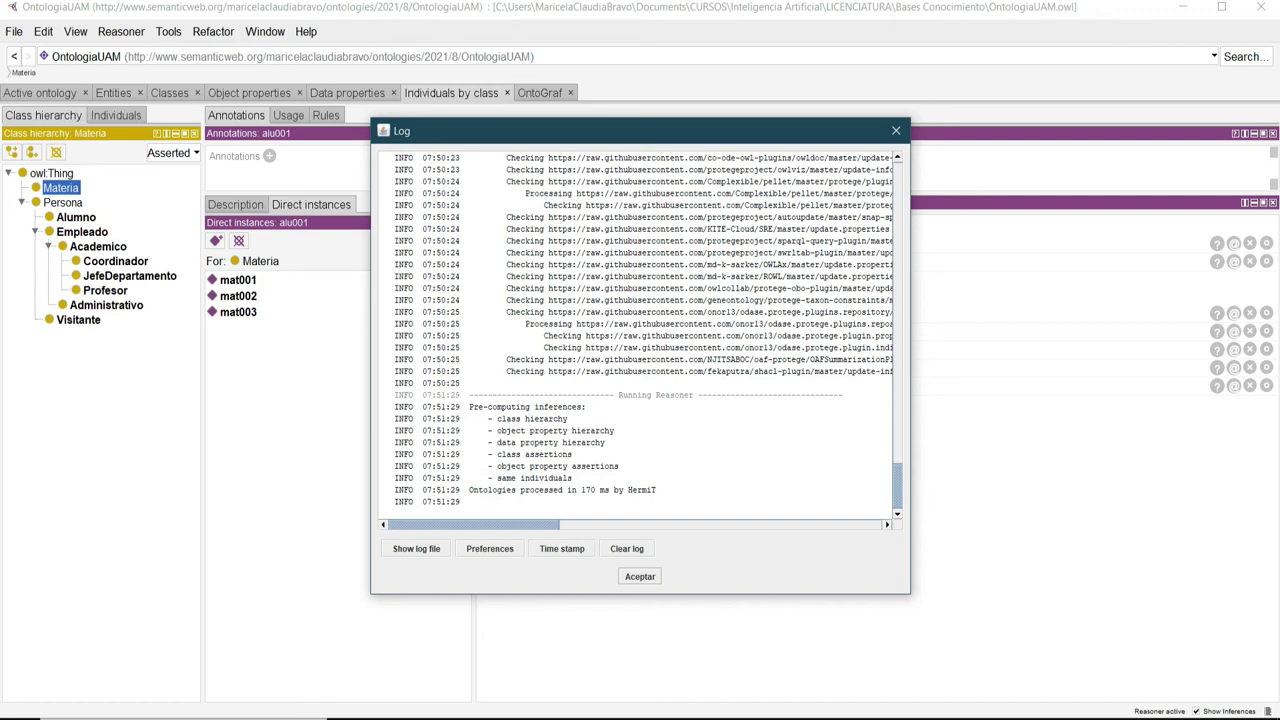
{"action": "left_click_drag", "start_coordinate": [520, 490], "coordinate": [658, 490]}
{"action": "left_click", "coordinate": [714, 487]}
{"action": "scroll", "coordinate": [640, 335], "scroll_direction": "up", "scroll_amount": 10}
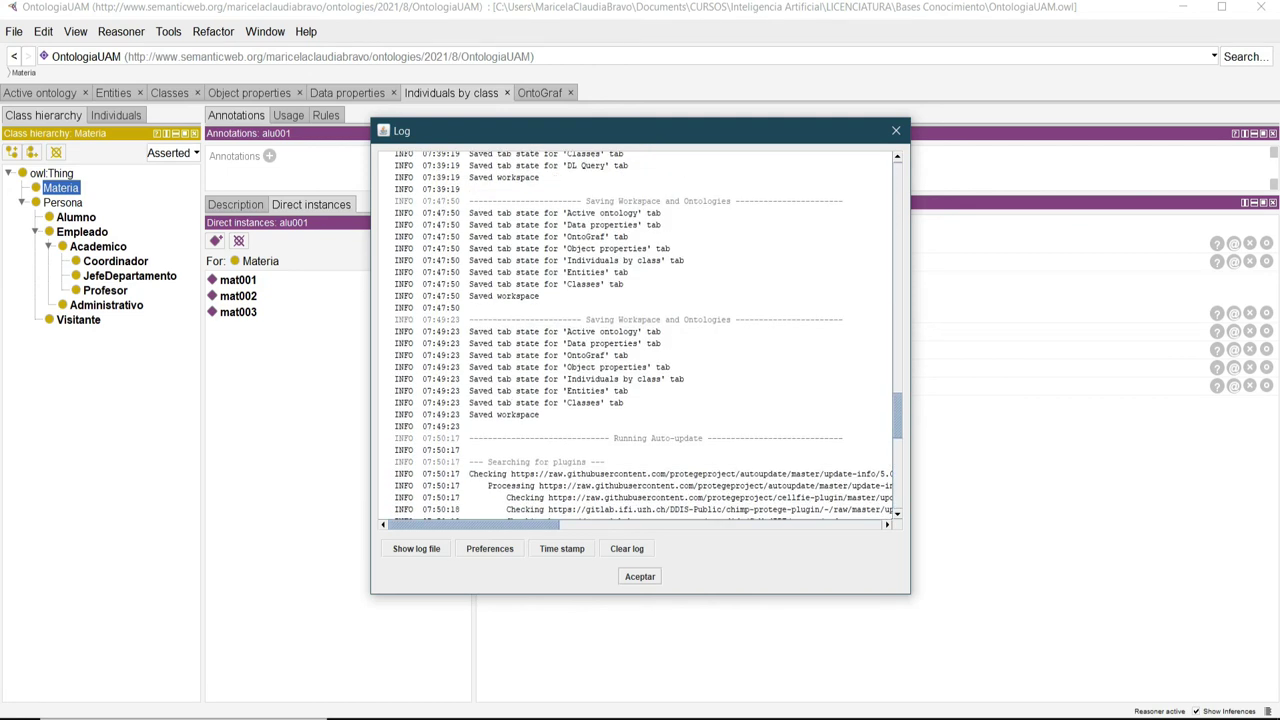
{"action": "scroll", "coordinate": [640, 335], "scroll_direction": "up", "scroll_amount": 10}
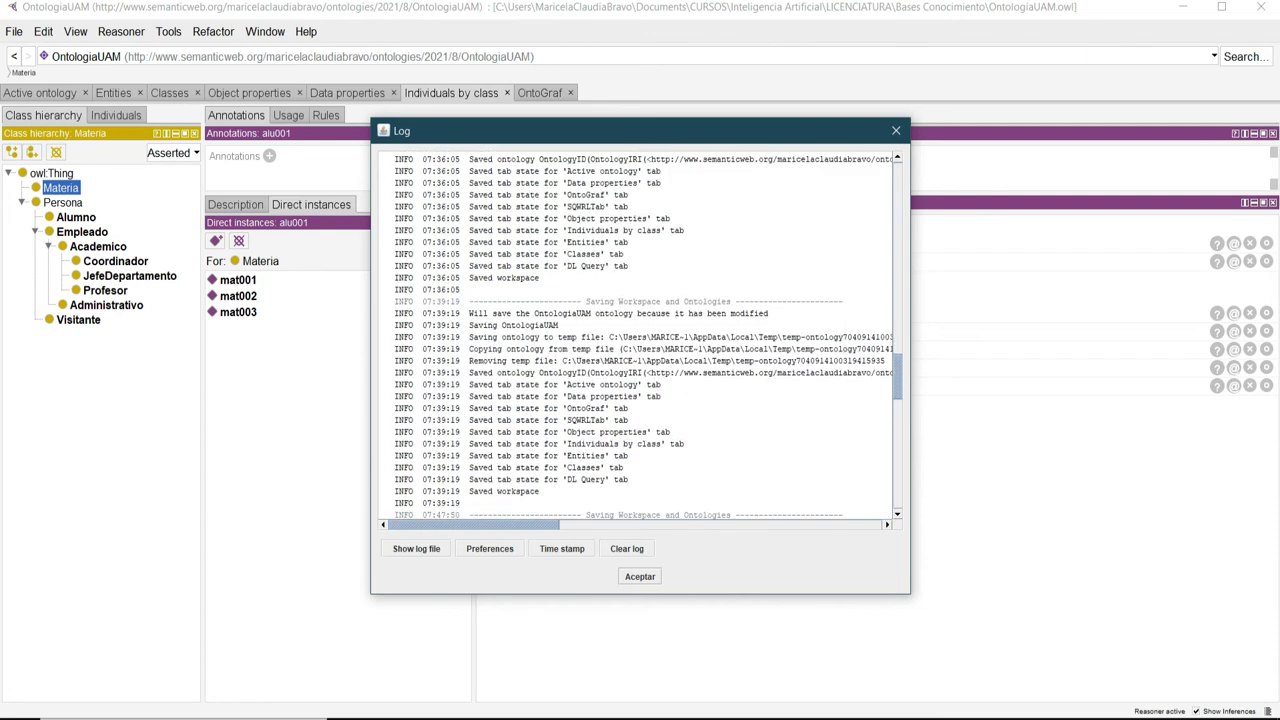
{"action": "scroll", "coordinate": [640, 335], "scroll_direction": "up", "scroll_amount": 10}
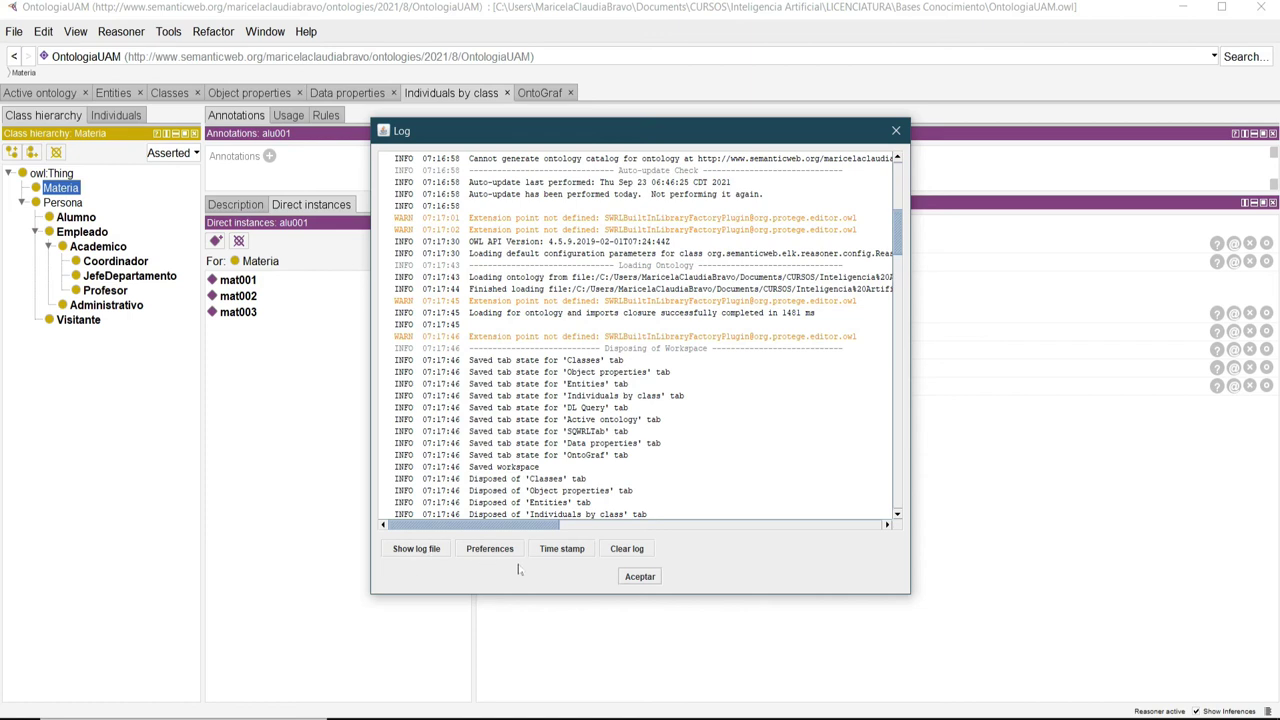
{"action": "scroll", "coordinate": [640, 335], "scroll_direction": "down", "scroll_amount": 5}
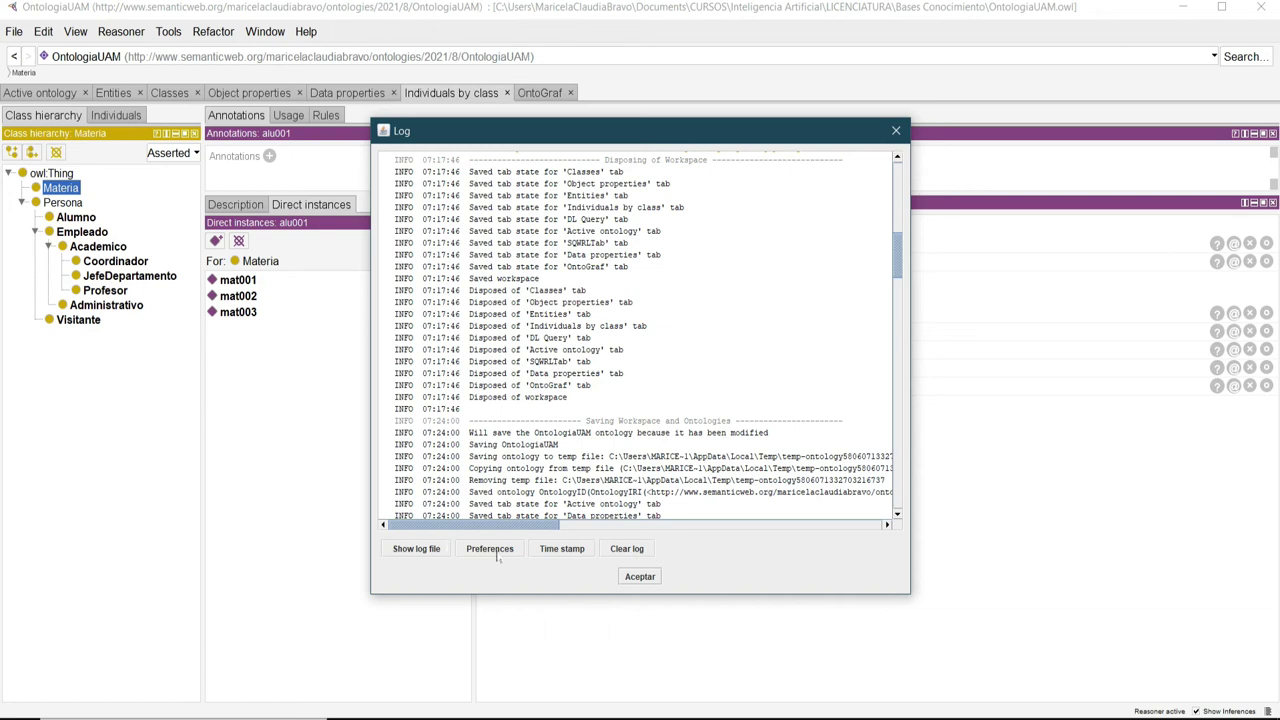
{"action": "scroll", "coordinate": [640, 340], "scroll_direction": "down", "scroll_amount": 6}
{"action": "scroll", "coordinate": [640, 335], "scroll_direction": "down", "scroll_amount": 20}
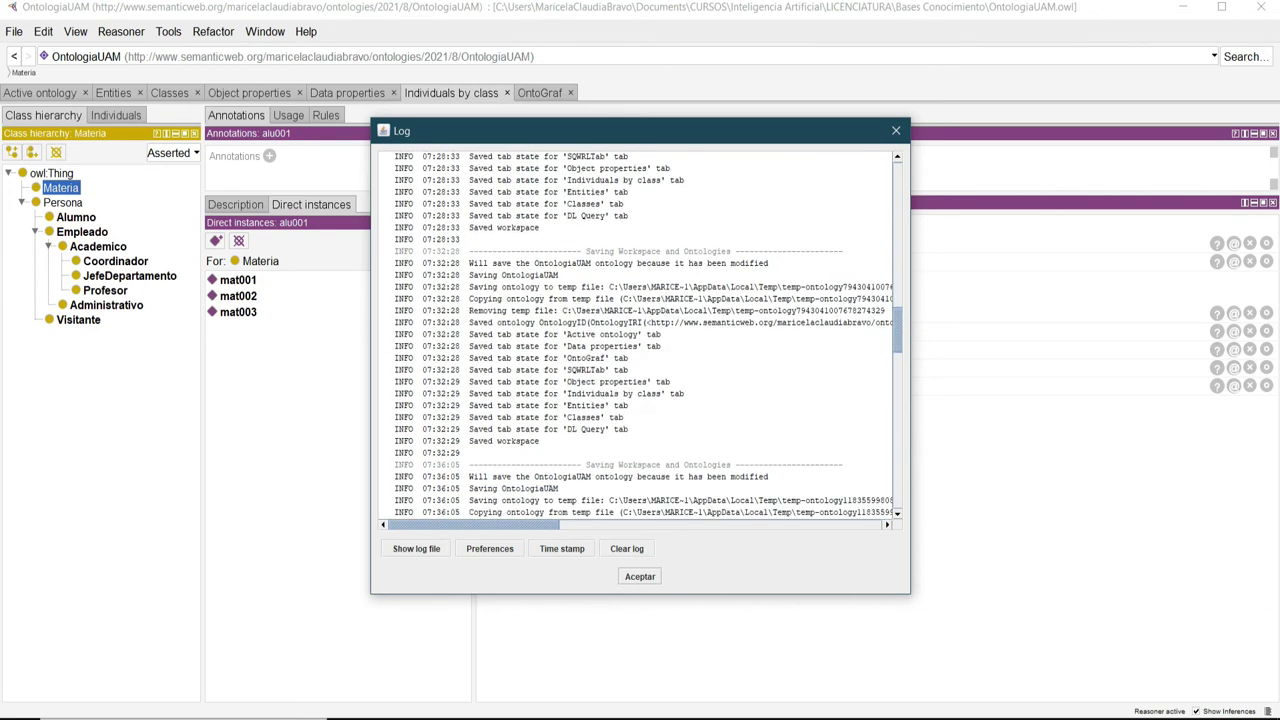
{"action": "scroll", "coordinate": [640, 335], "scroll_direction": "down", "scroll_amount": 9}
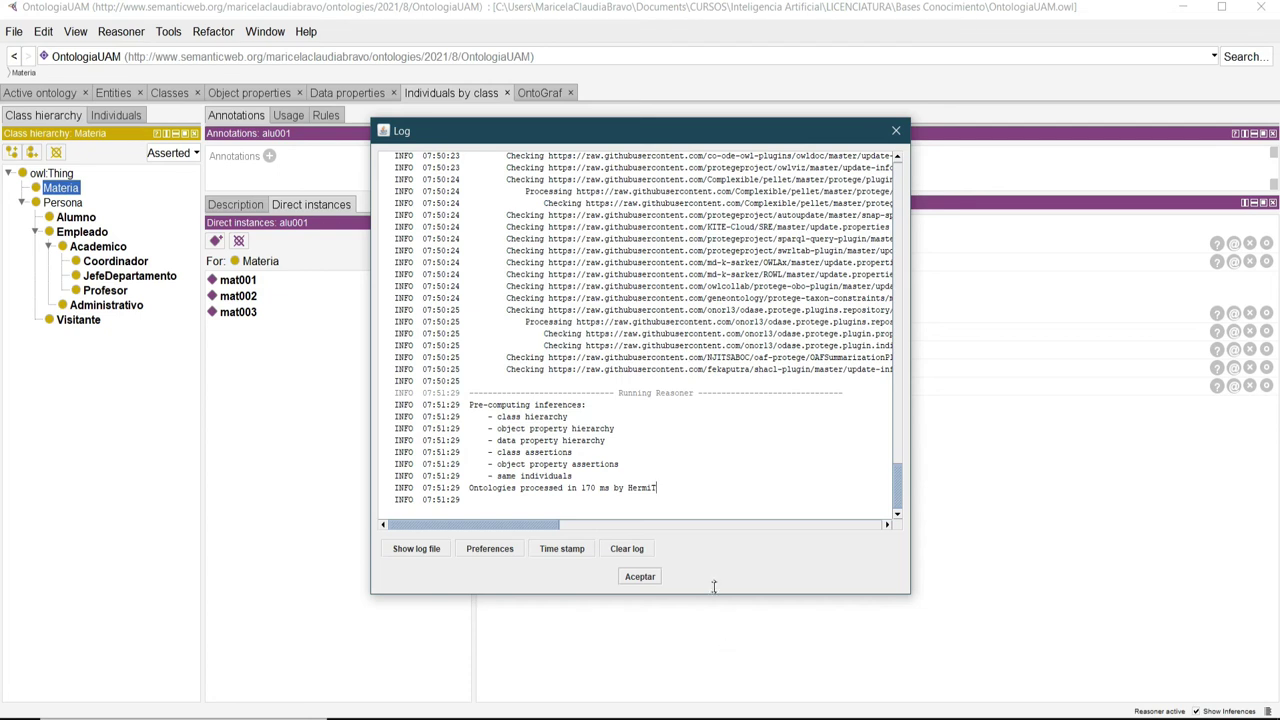
{"action": "left_click", "coordinate": [640, 577]}
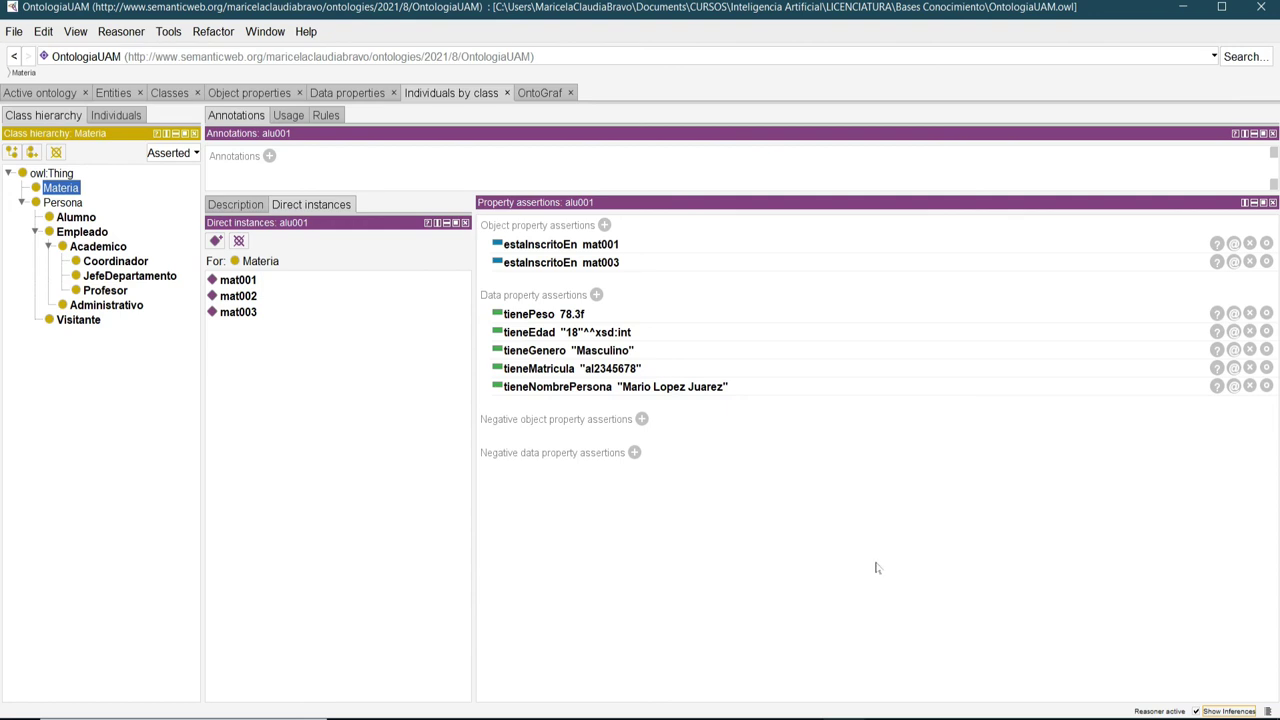
Stop the running reasoner.
{"action": "left_click", "coordinate": [121, 32]}
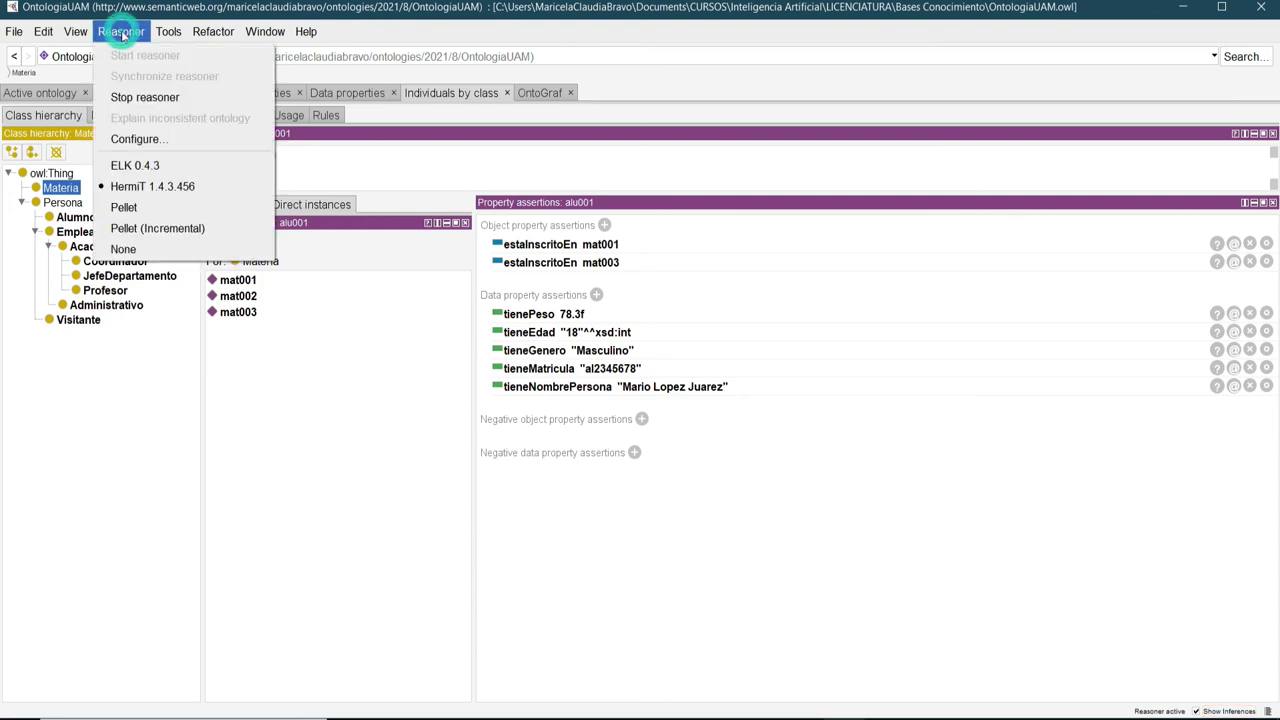
{"action": "left_click", "coordinate": [145, 97]}
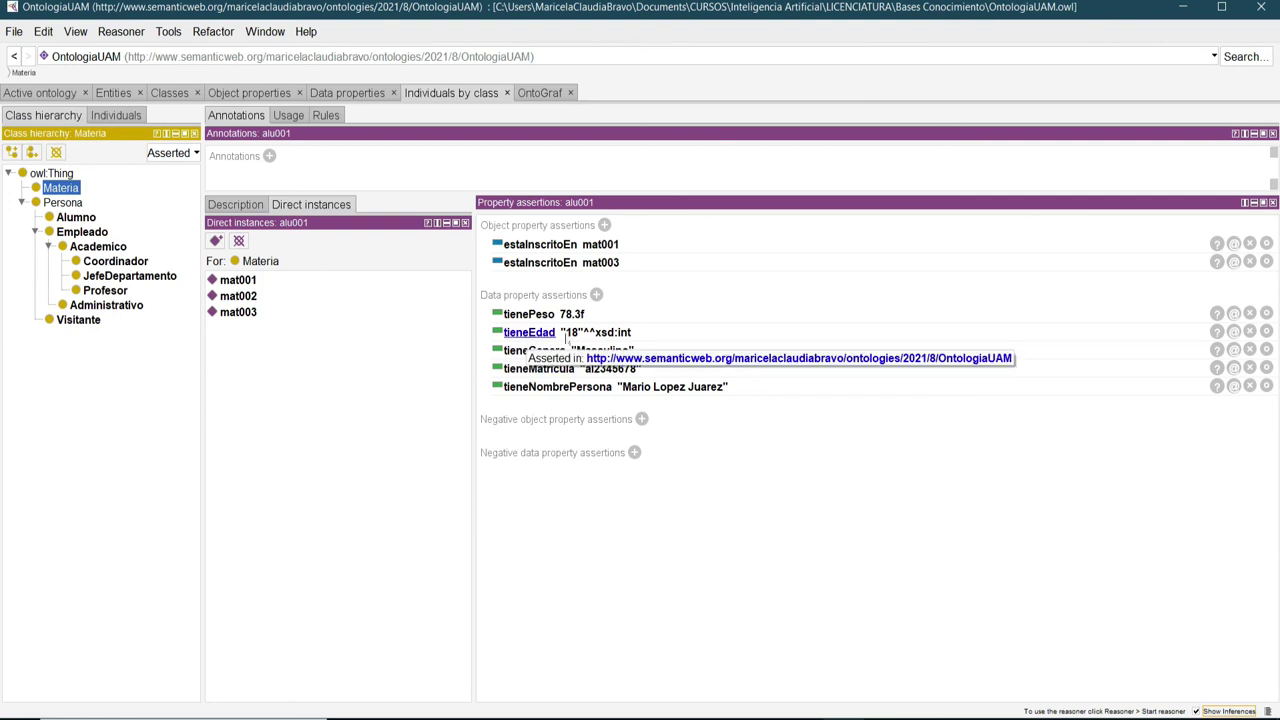
{"action": "left_click", "coordinate": [671, 335]}
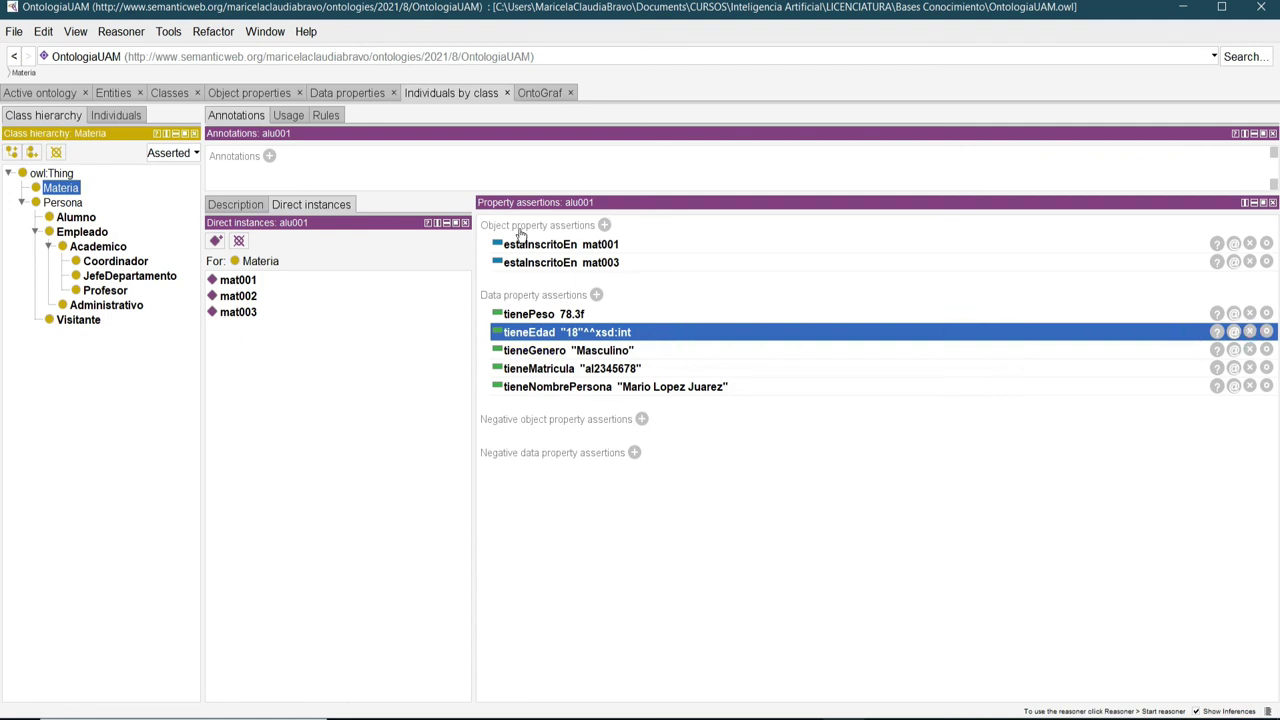
List the Alumno class's individuals and show alu001's property assertions.
{"action": "left_click", "coordinate": [60, 218]}
{"action": "left_click", "coordinate": [250, 312]}
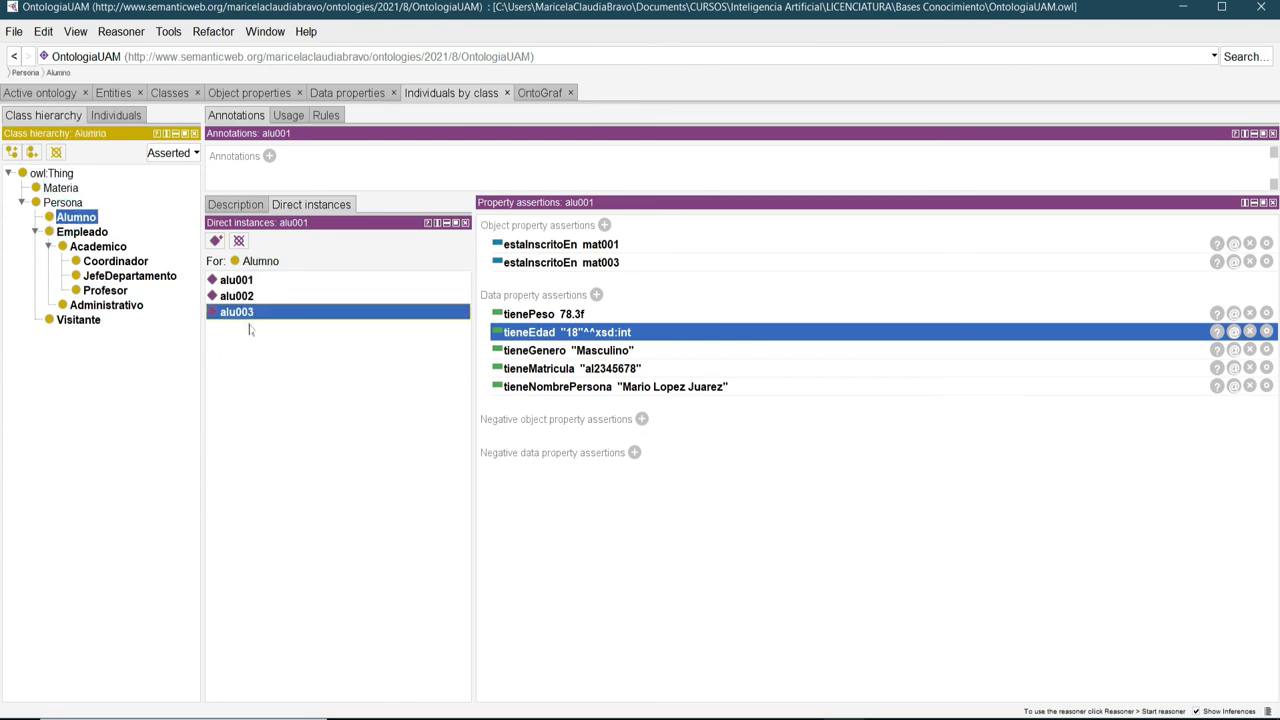
{"action": "left_click", "coordinate": [236, 281]}
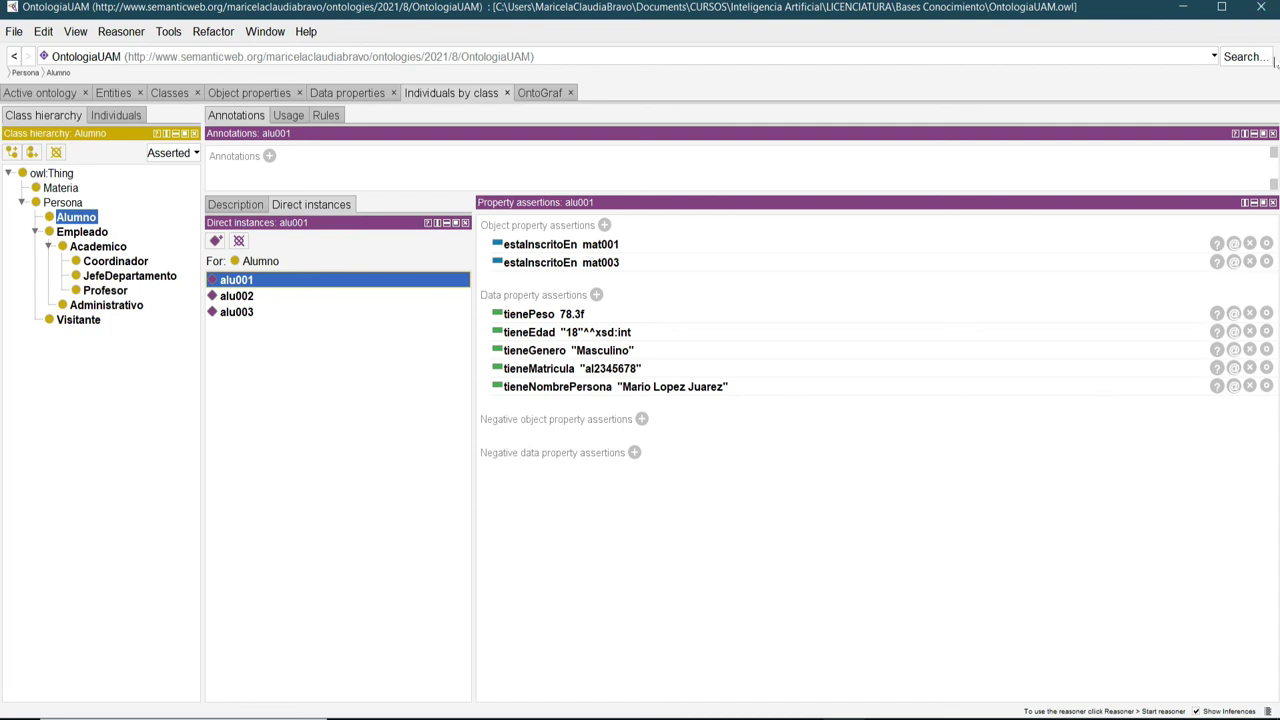
Narrow the OntologiaUAM window and move it so it fits fully on screen.
{"action": "left_click_drag", "start_coordinate": [1133, 14], "coordinate": [1090, 24]}
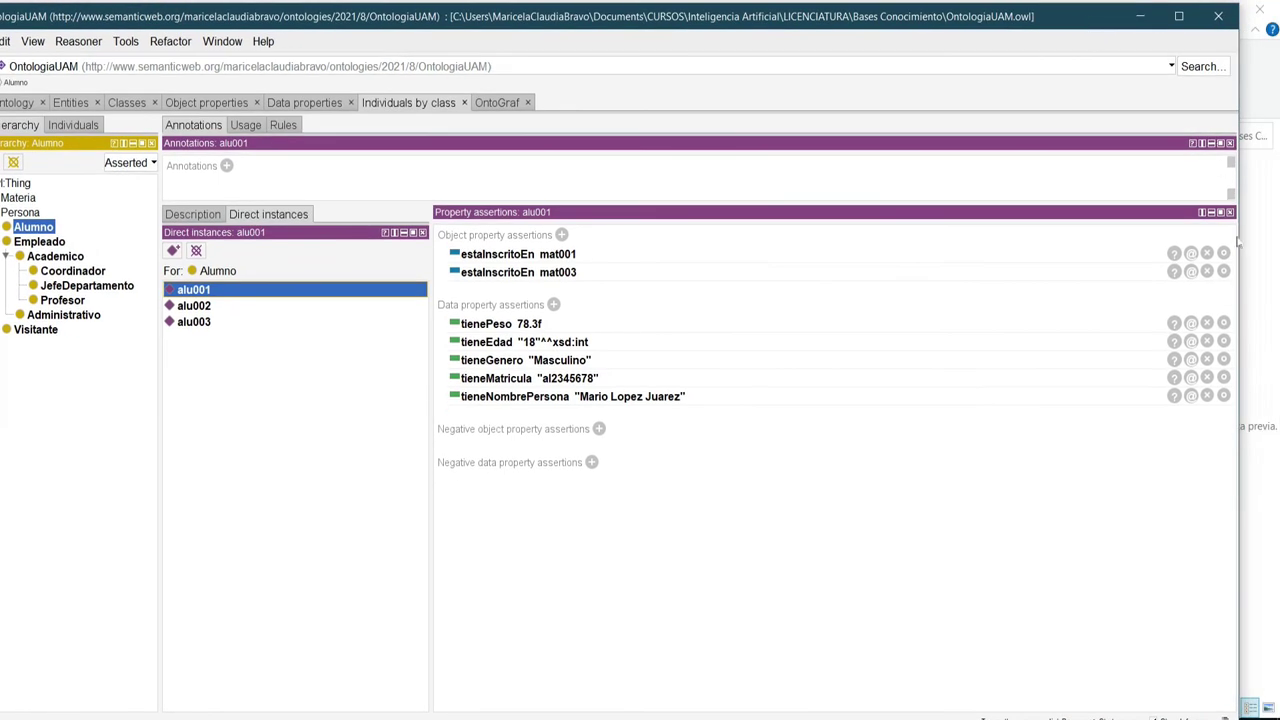
{"action": "left_click_drag", "start_coordinate": [1238, 236], "coordinate": [1186, 234]}
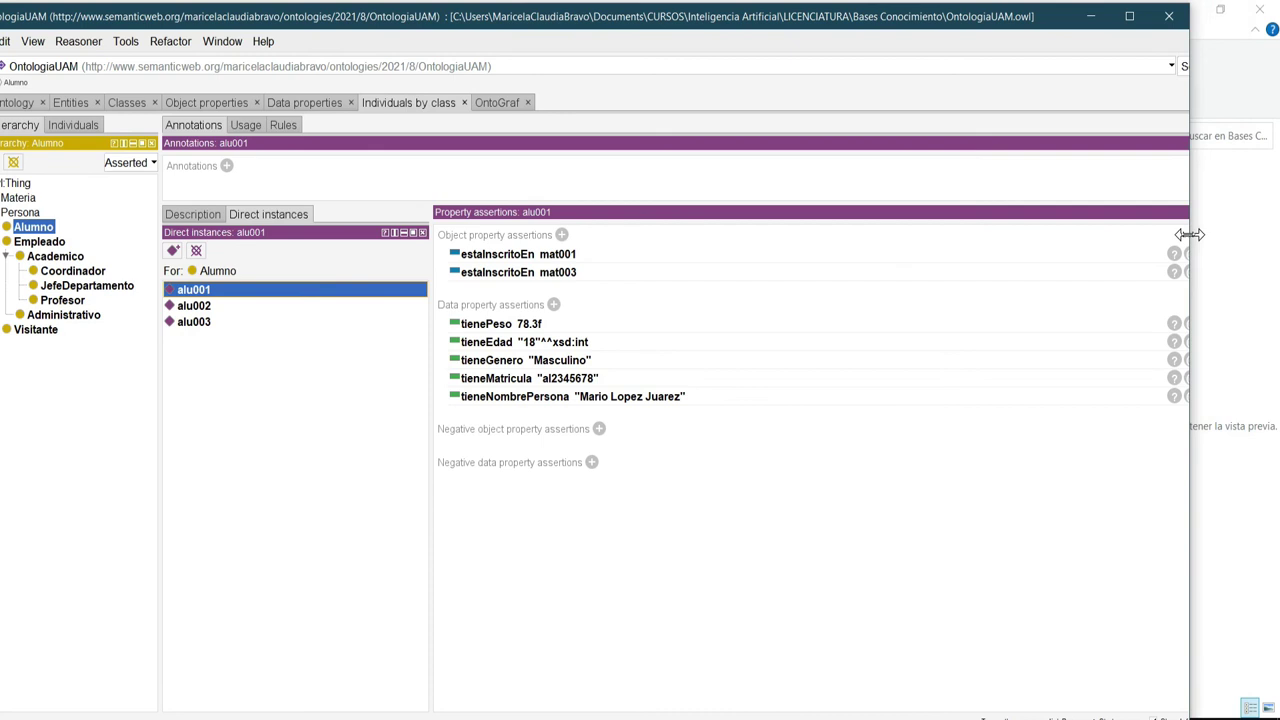
{"action": "left_click_drag", "start_coordinate": [1051, 23], "coordinate": [1128, 22]}
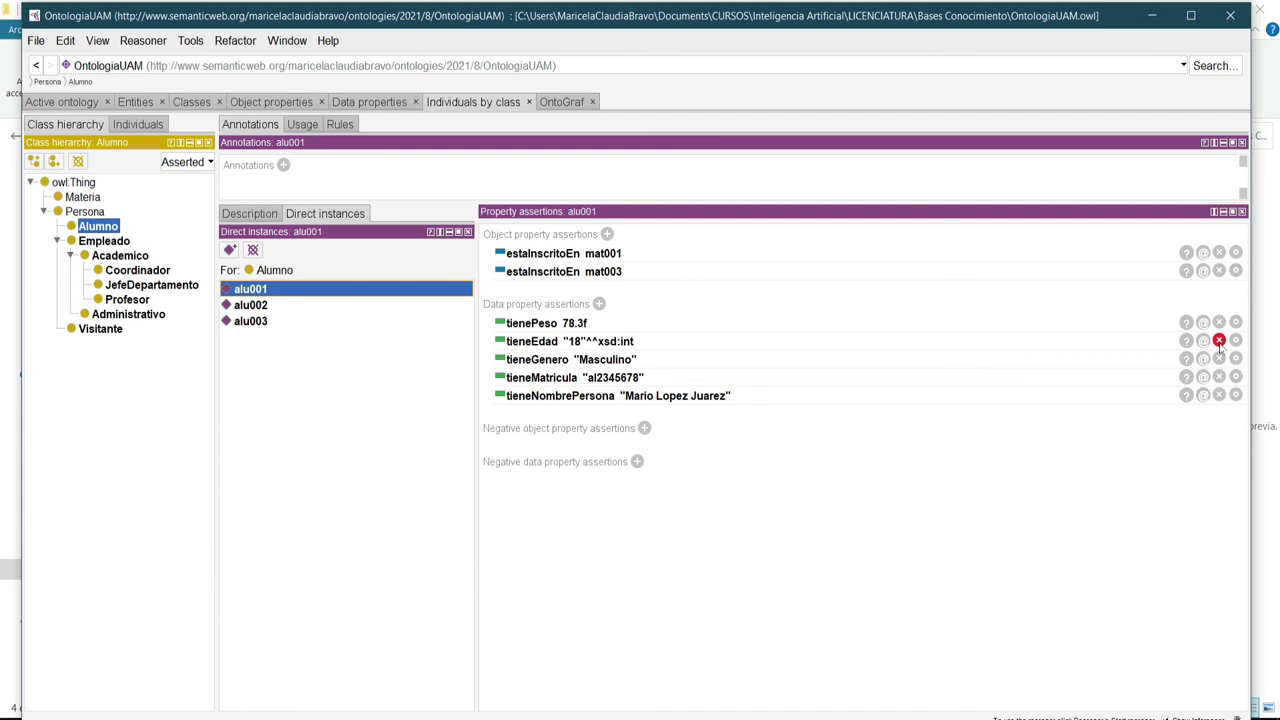
Change the datatype of alu001's tieneEdad value 18 from xsd:int to xsd:long.
{"action": "left_click", "coordinate": [1236, 341]}
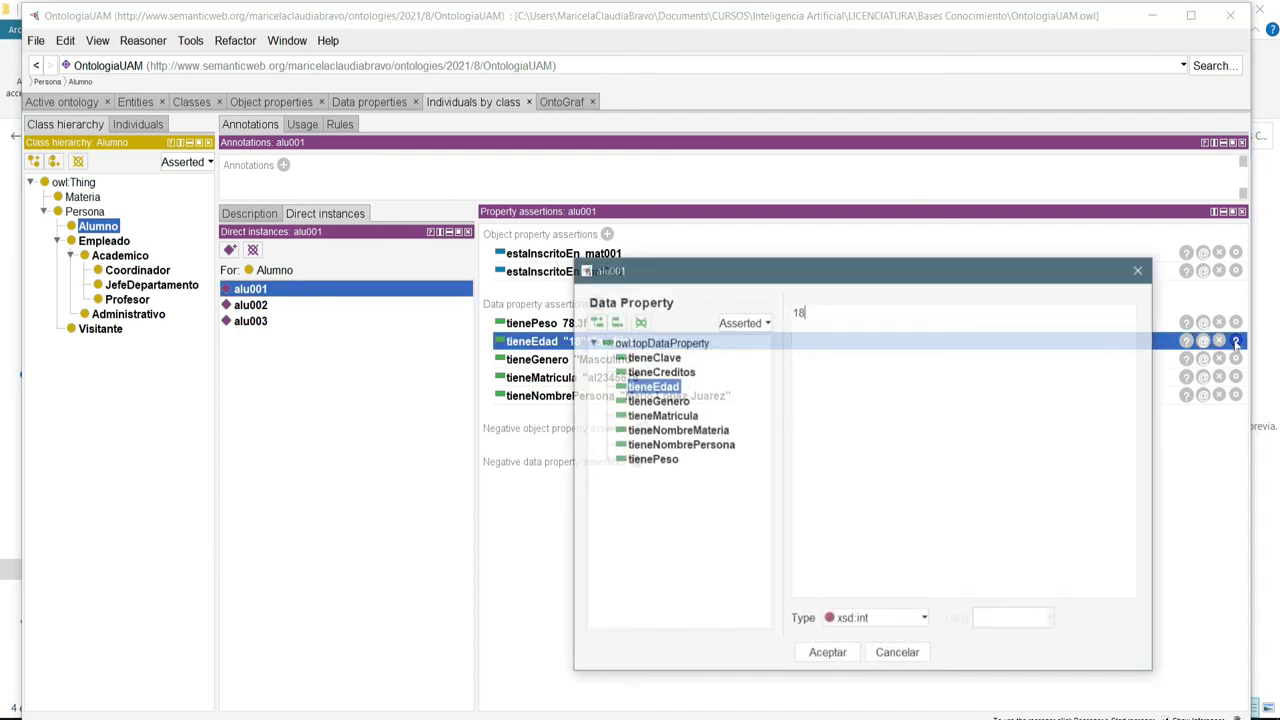
{"action": "left_click_drag", "start_coordinate": [918, 270], "coordinate": [781, 213]}
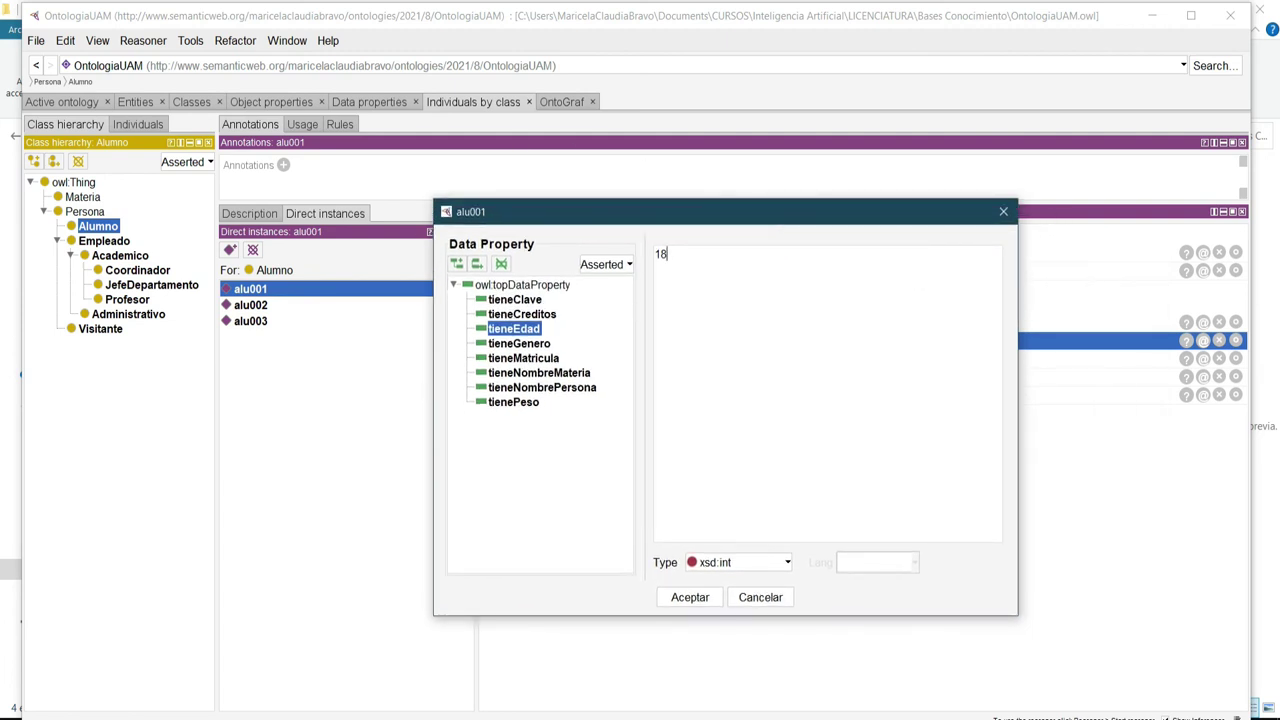
{"action": "left_click", "coordinate": [787, 563]}
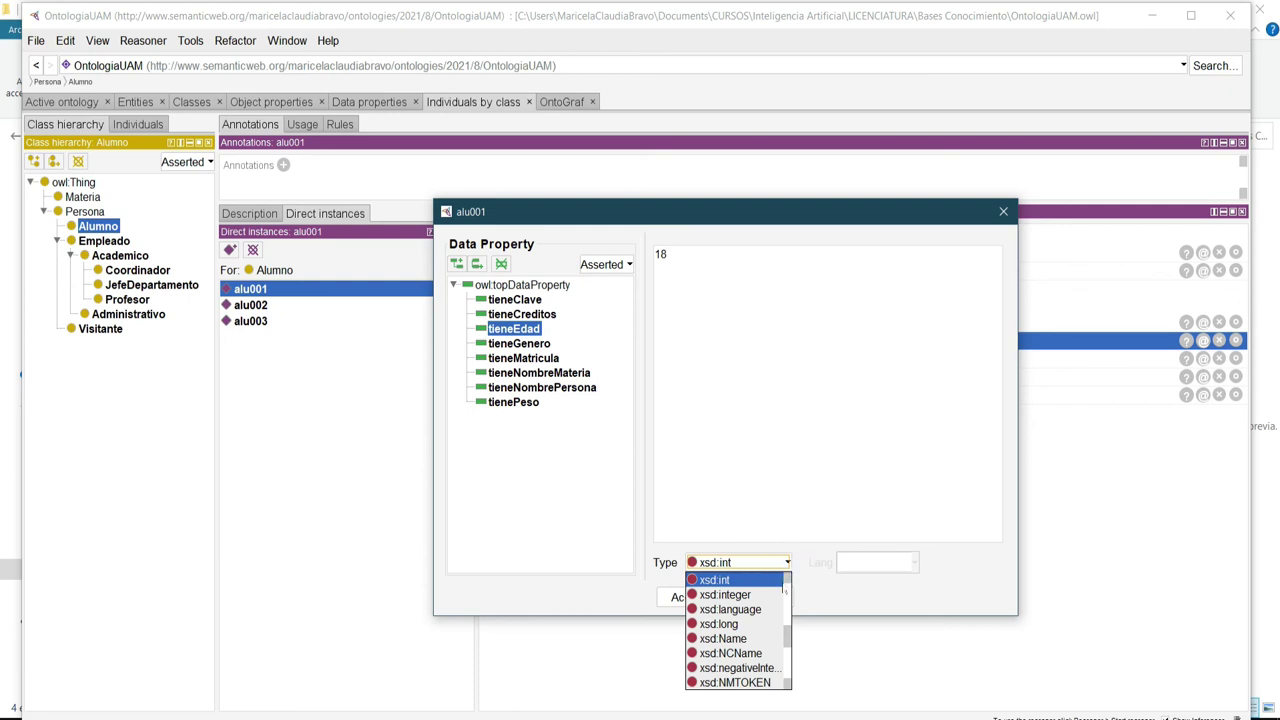
{"action": "left_click", "coordinate": [729, 625]}
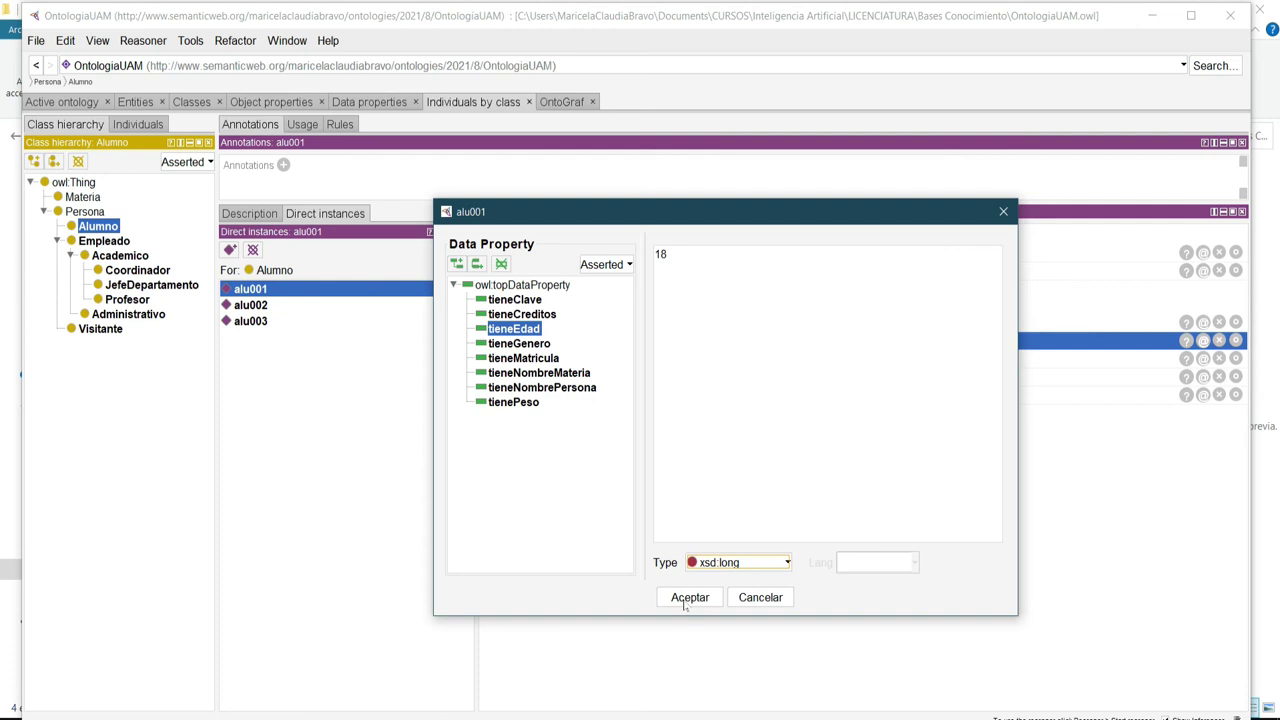
{"action": "left_click", "coordinate": [689, 597]}
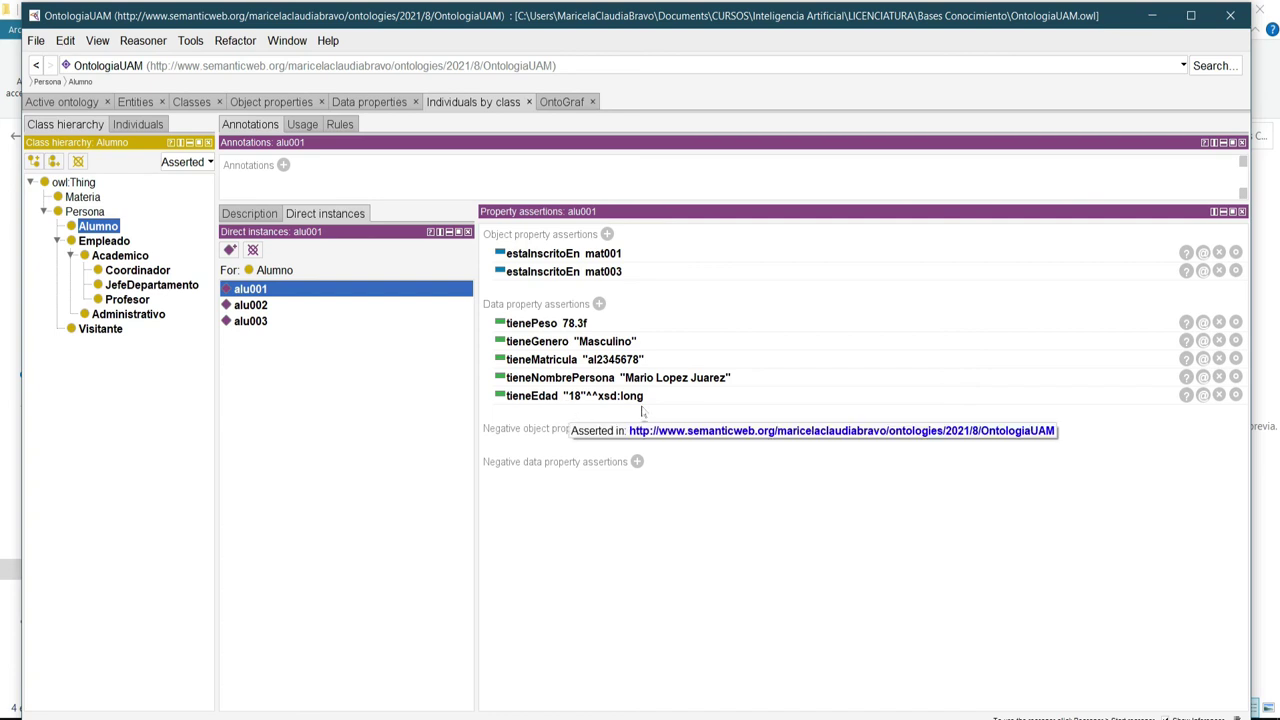
Save OntologiaUAM and start the HermiT reasoner.
{"action": "left_click", "coordinate": [35, 41]}
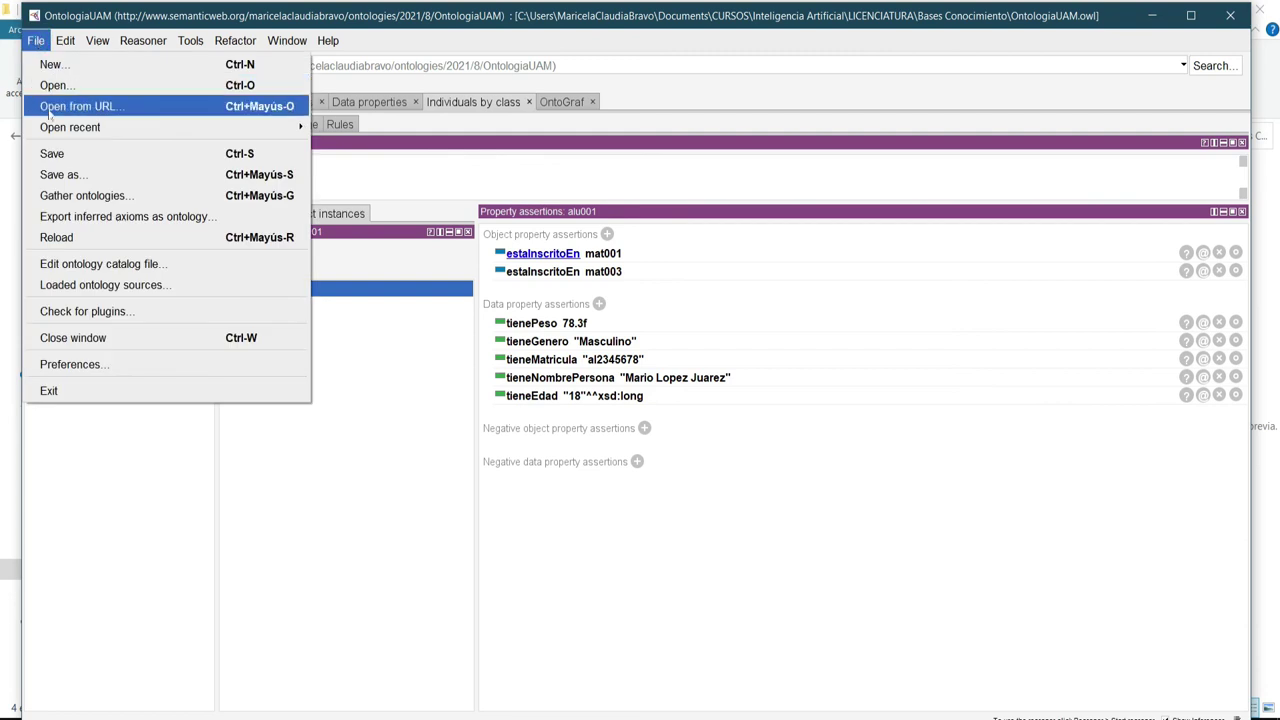
{"action": "left_click", "coordinate": [52, 154]}
{"action": "left_click", "coordinate": [150, 41]}
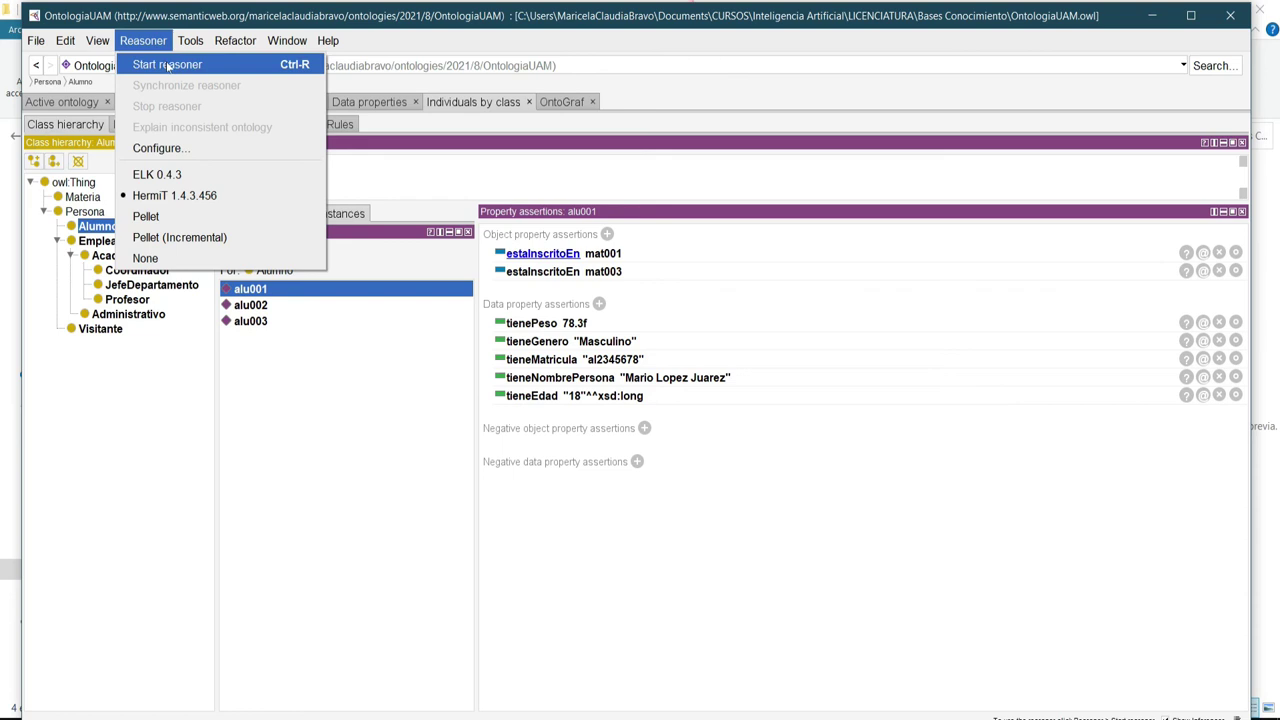
{"action": "left_click", "coordinate": [168, 65]}
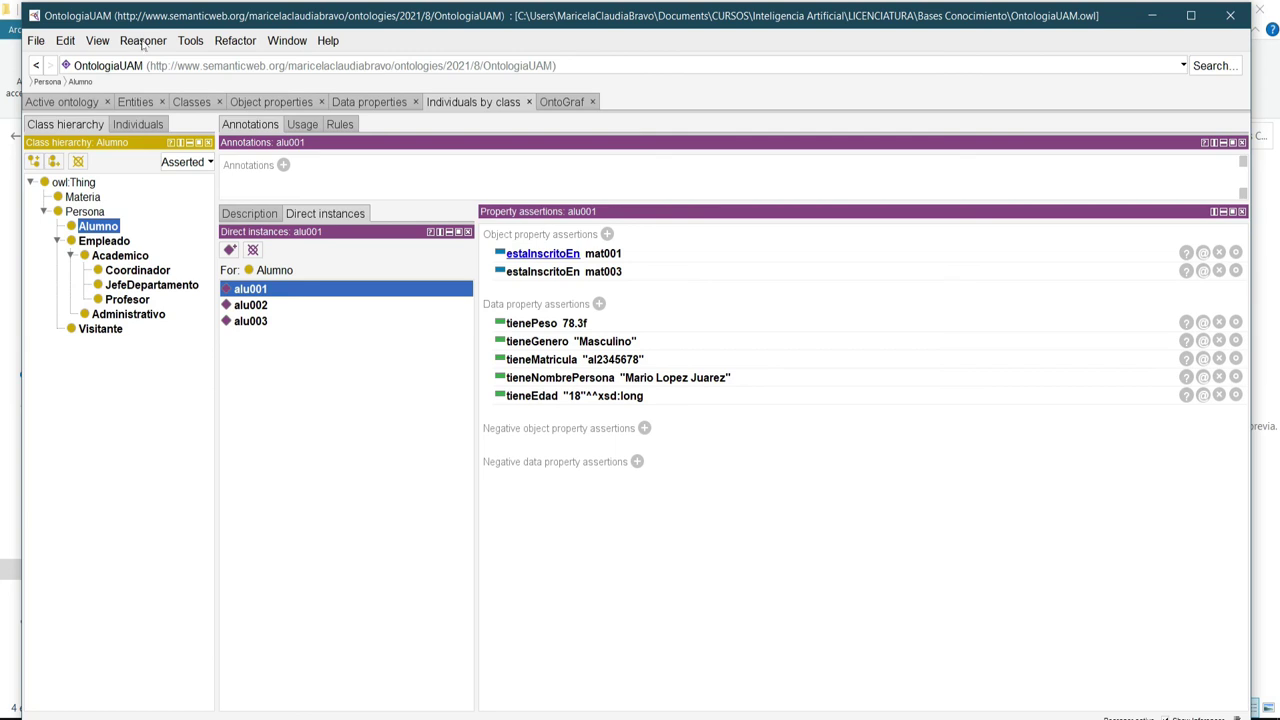
{"action": "left_click", "coordinate": [143, 41]}
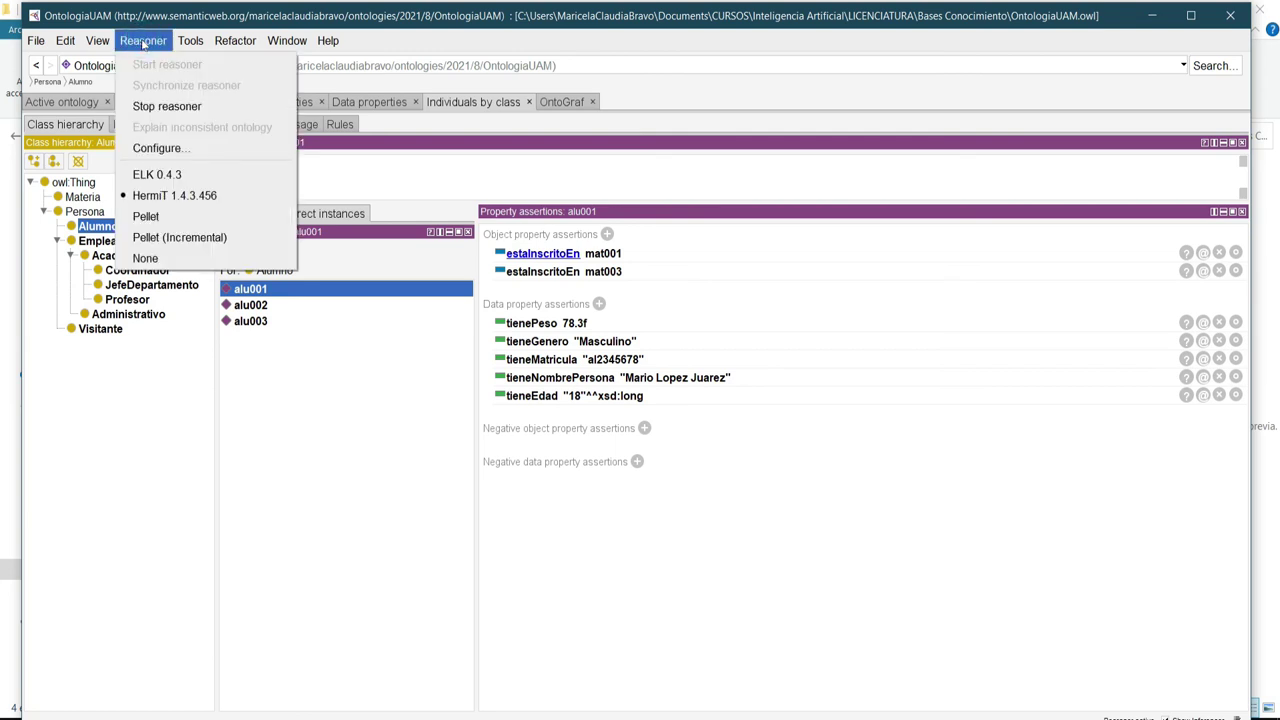
{"action": "left_click", "coordinate": [934, 595]}
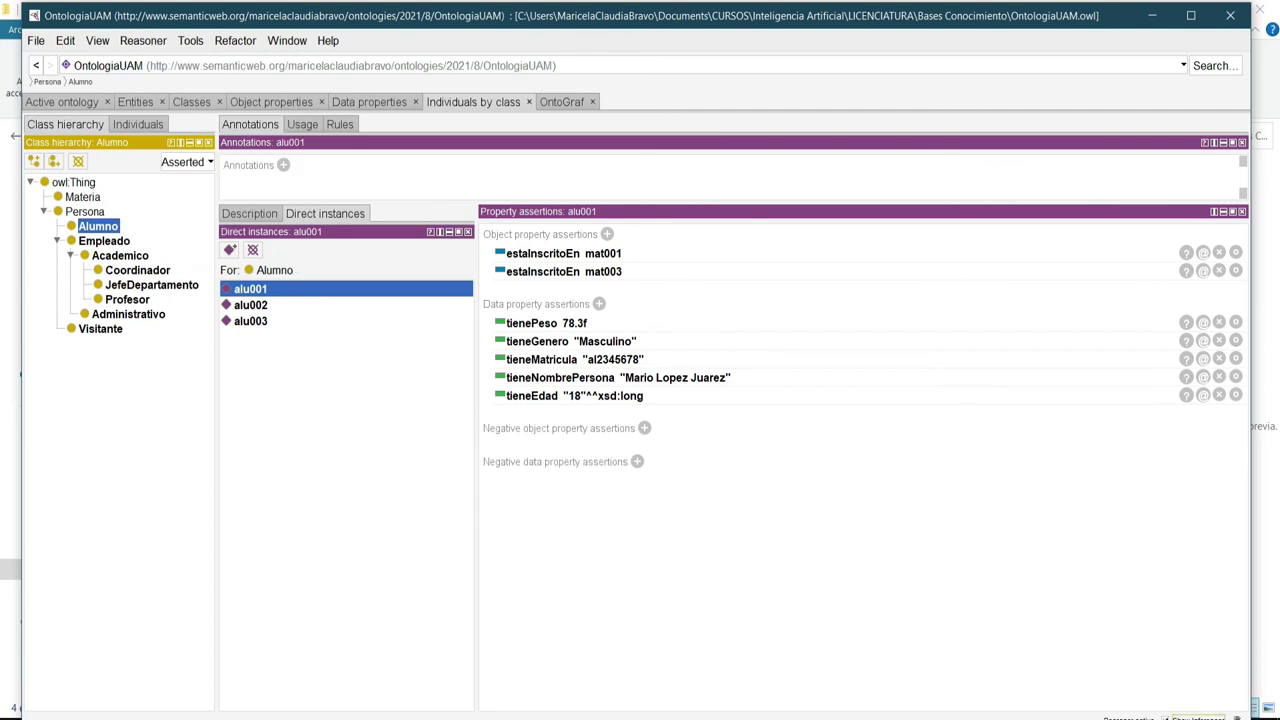
Review the reasoner log, then confirm tieneEdad's declared range is still xsd:int.
{"action": "key", "text": "ctrl+s"}
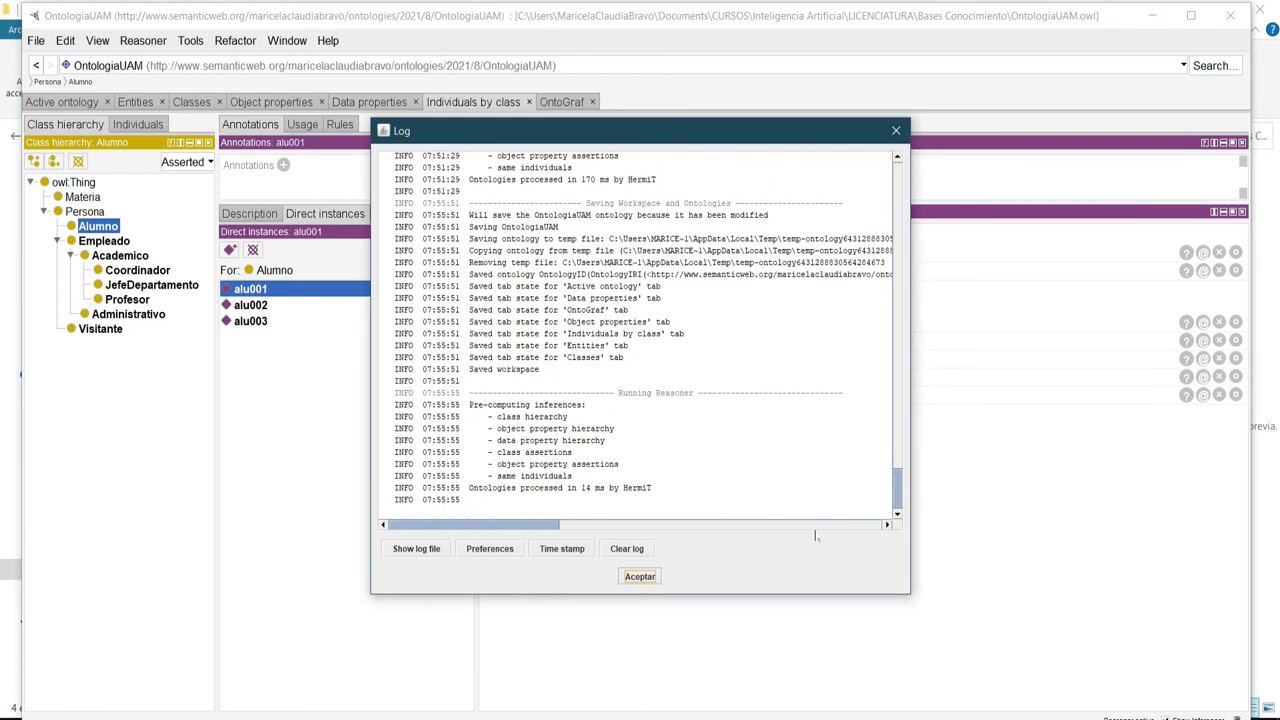
{"action": "left_click", "coordinate": [641, 577]}
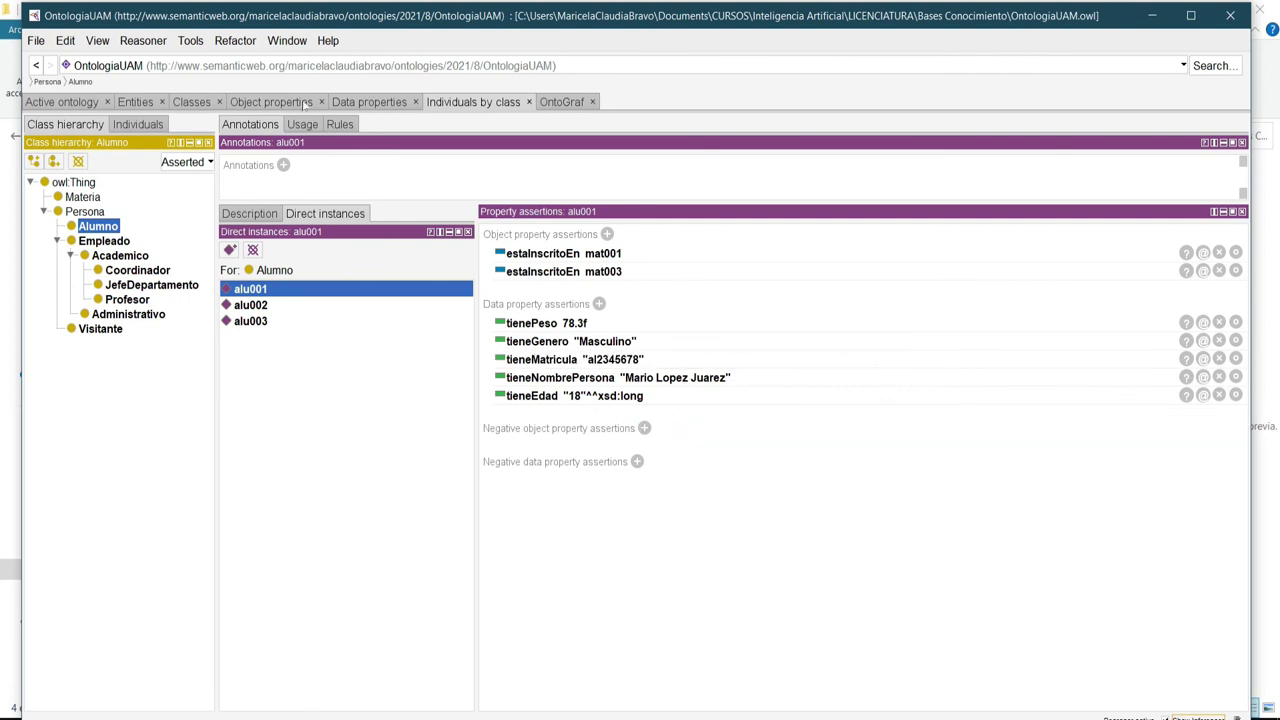
{"action": "left_click", "coordinate": [367, 104]}
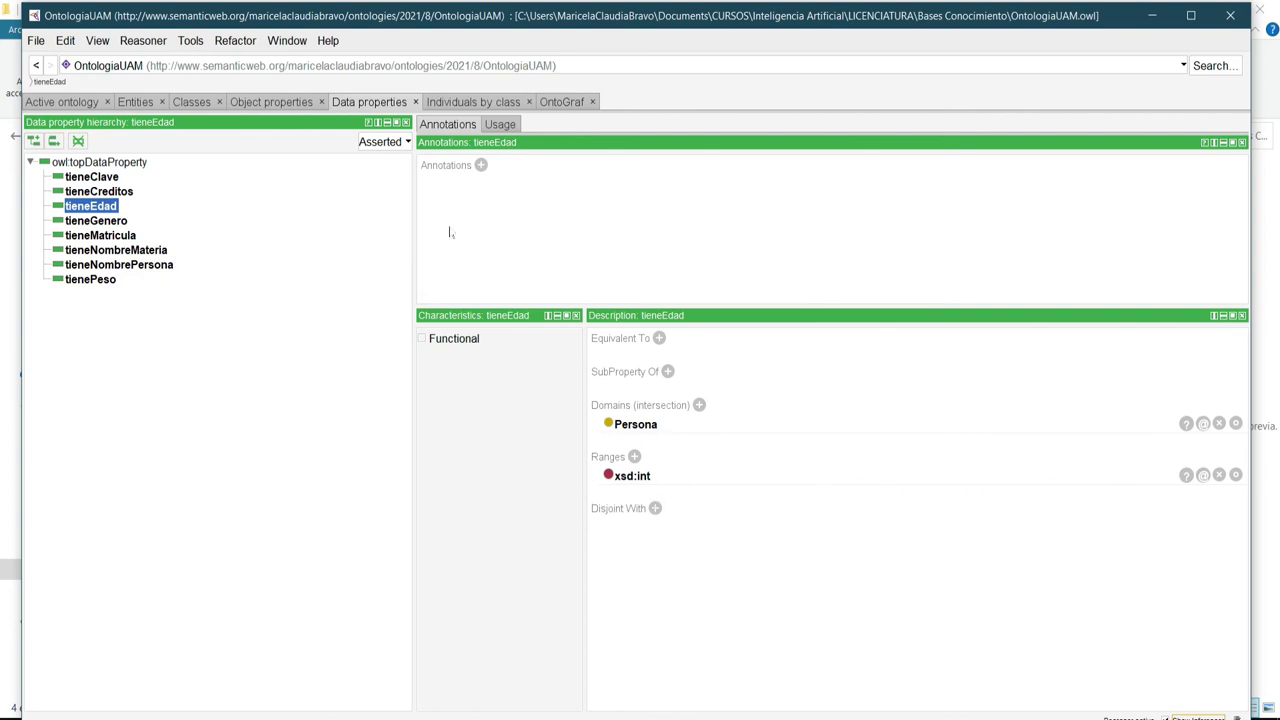
{"action": "left_click", "coordinate": [489, 104]}
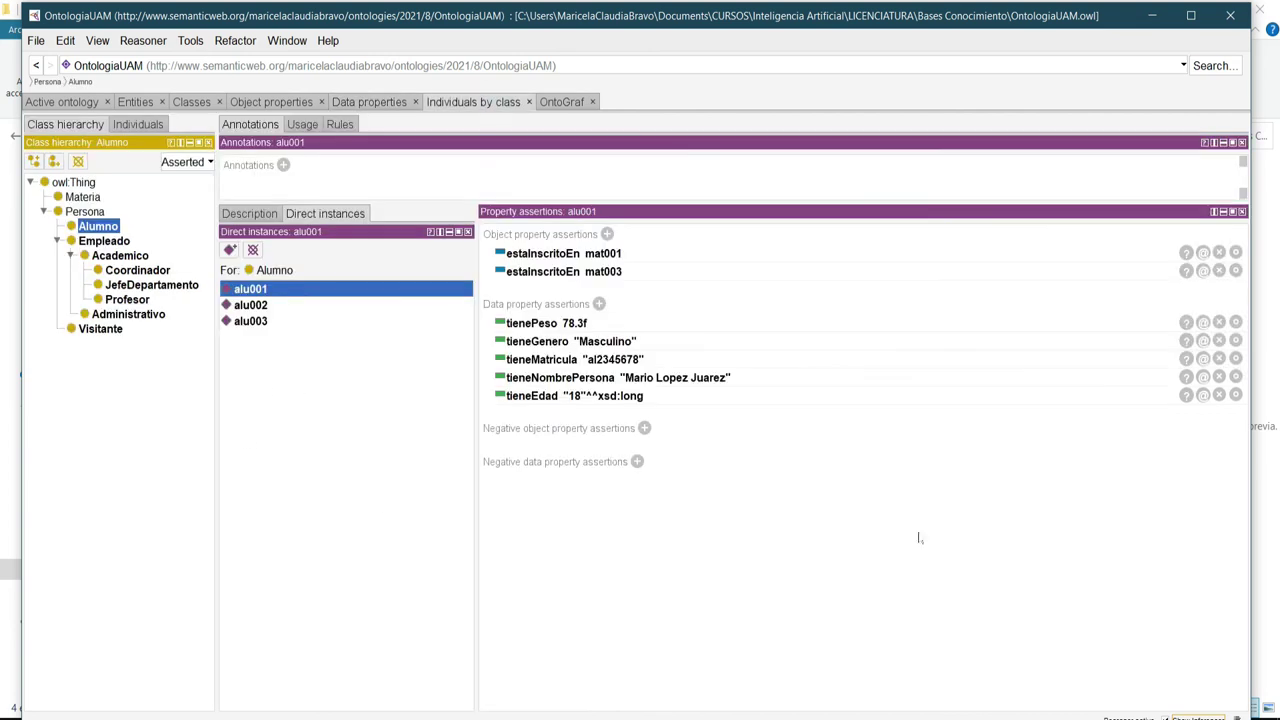
Retype alu001's tieneEdad value 18 from xsd:long to xsd:string.
{"action": "left_click", "coordinate": [1236, 395]}
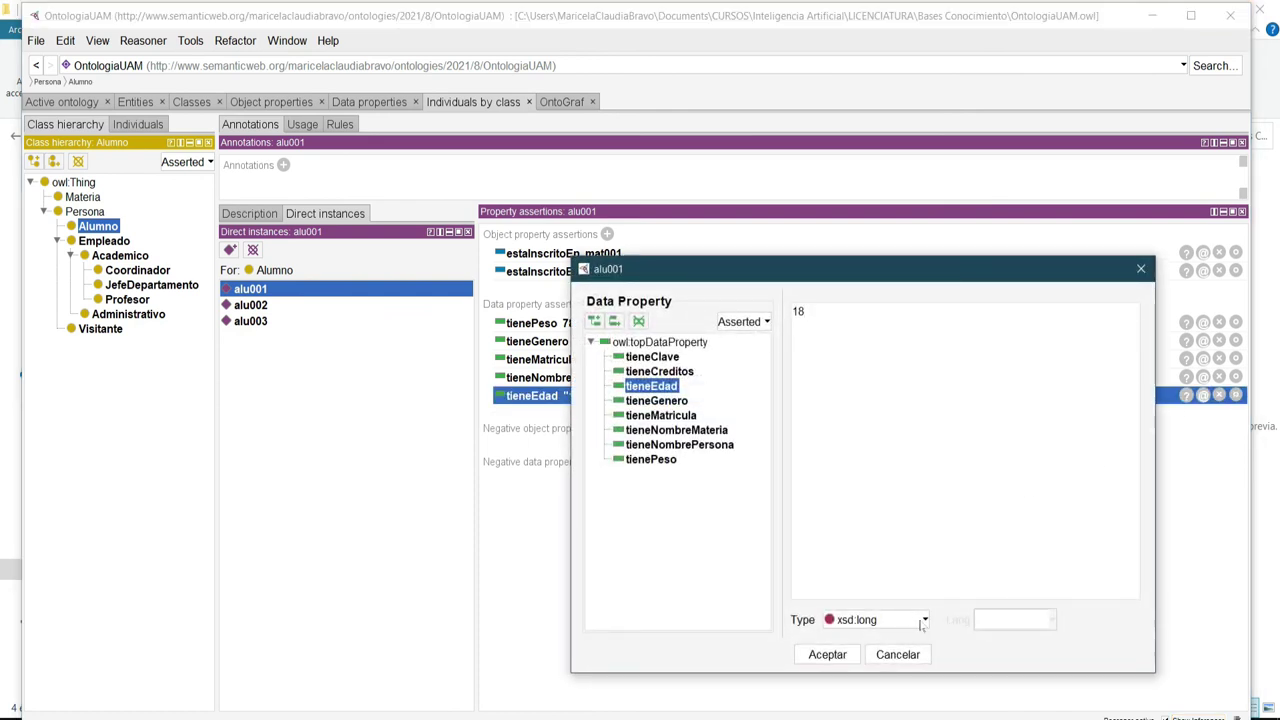
{"action": "left_click", "coordinate": [922, 621]}
{"action": "scroll", "coordinate": [897, 585], "scroll_direction": "up", "scroll_amount": 3}
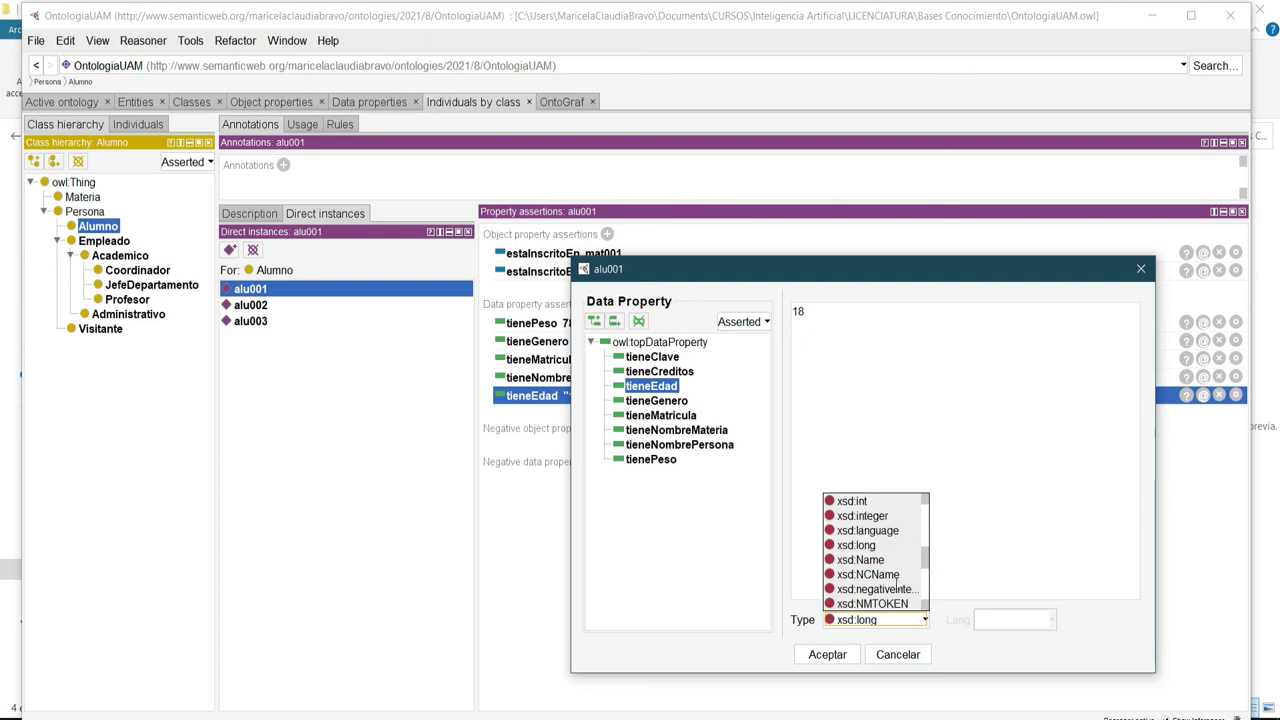
{"action": "scroll", "coordinate": [897, 585], "scroll_direction": "up", "scroll_amount": 3}
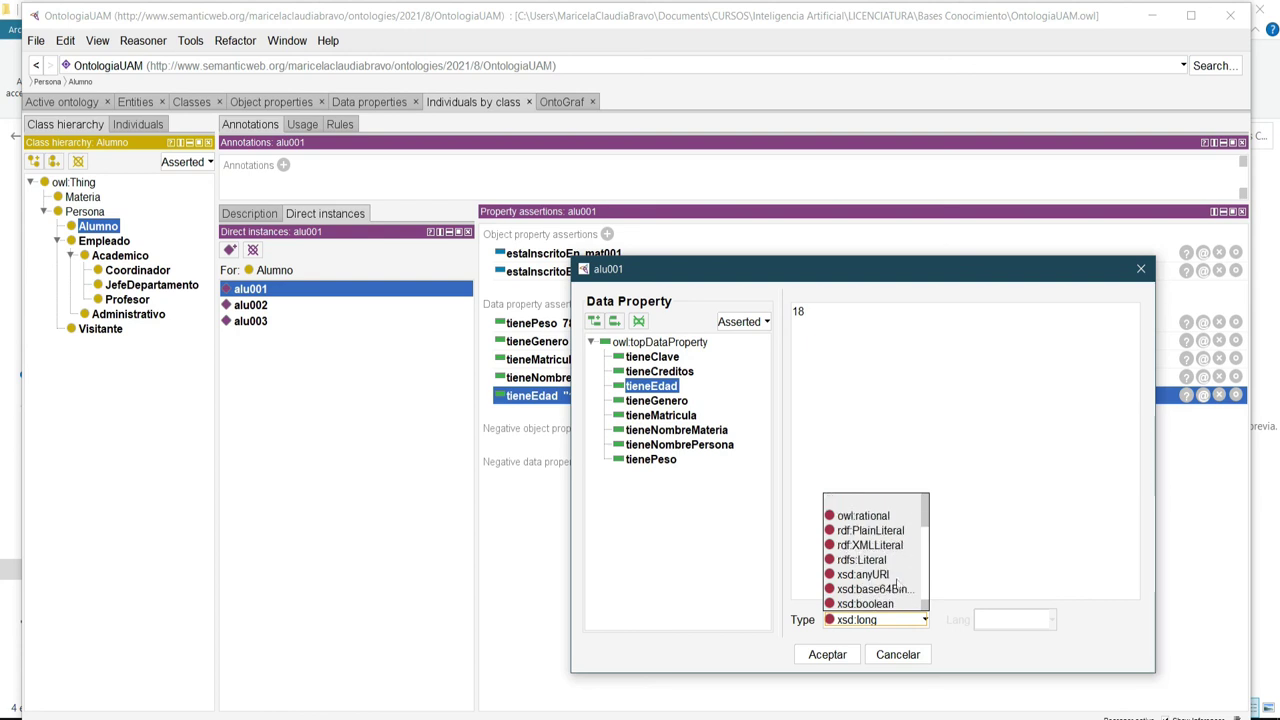
{"action": "scroll", "coordinate": [897, 584], "scroll_direction": "down", "scroll_amount": 8}
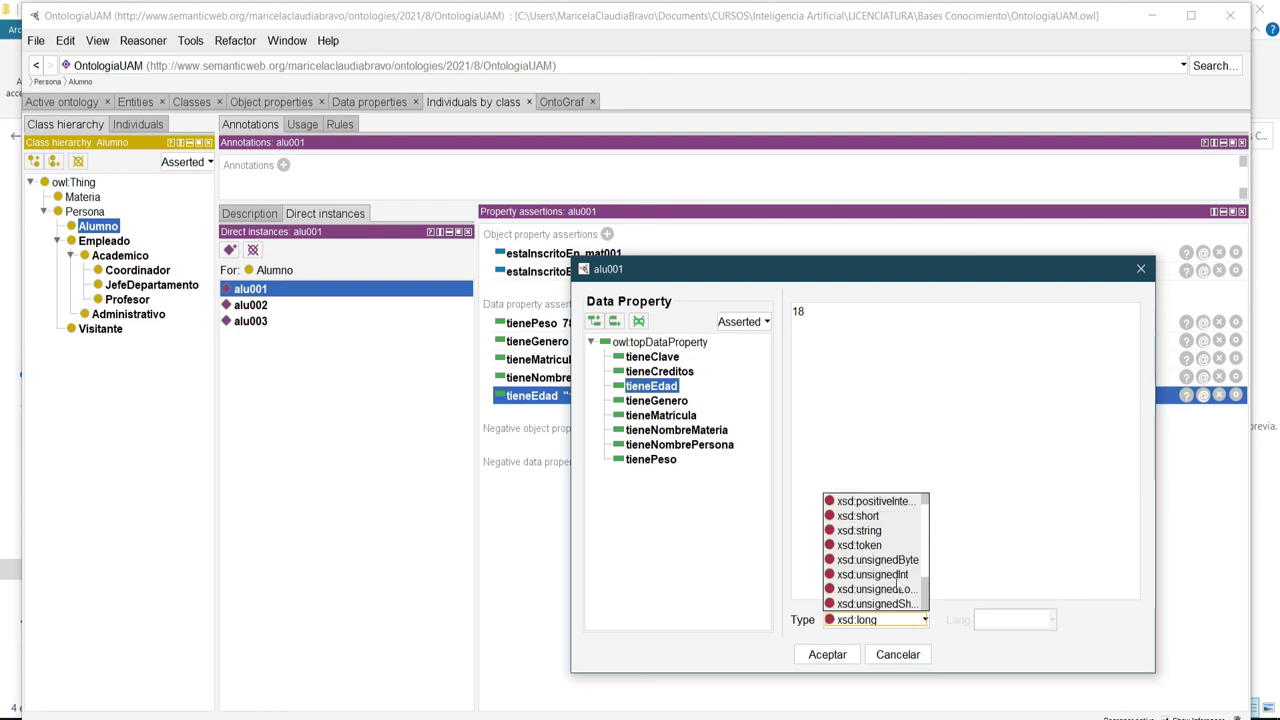
{"action": "left_click", "coordinate": [876, 530]}
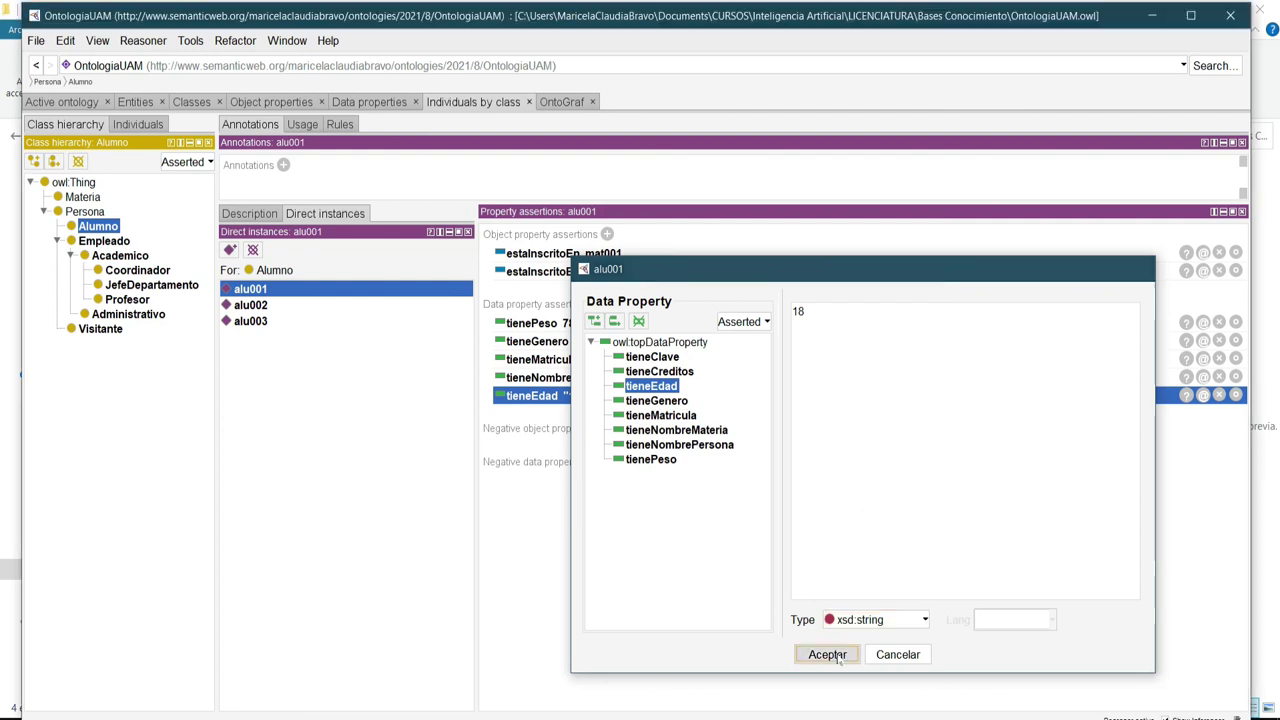
{"action": "left_click", "coordinate": [838, 655]}
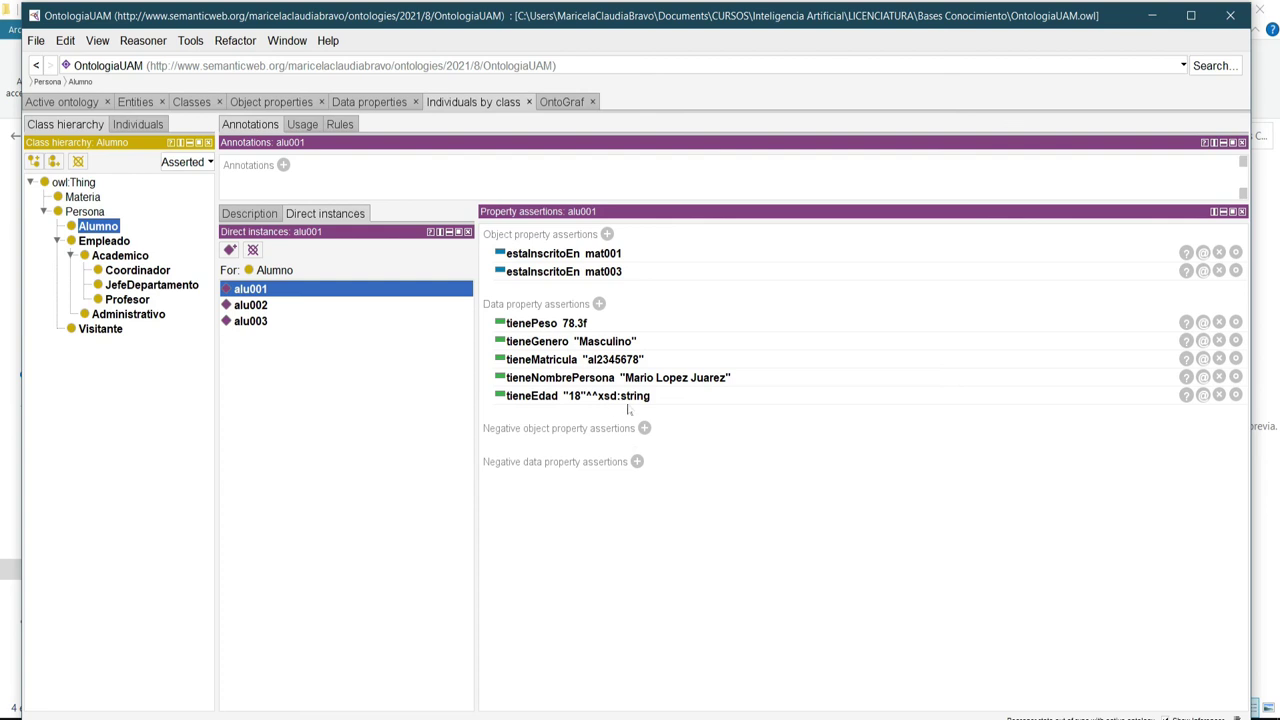
{"action": "left_click", "coordinate": [150, 41]}
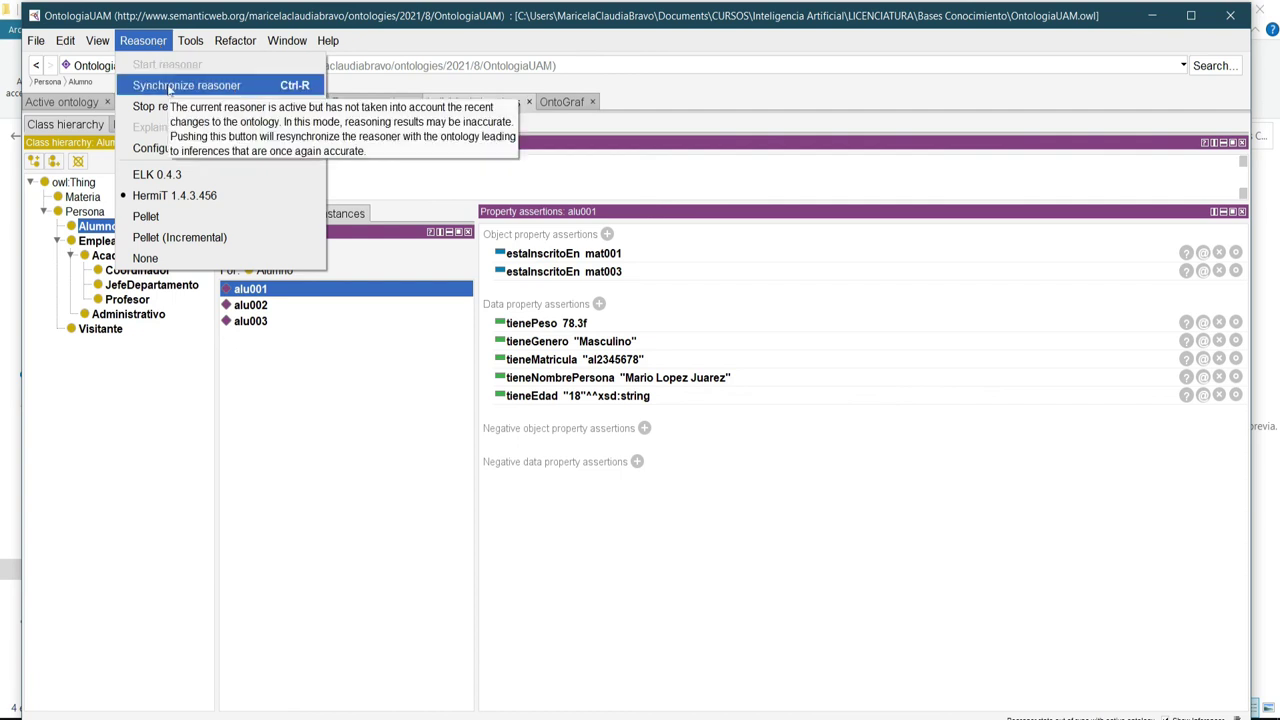
Synchronize the reasoner so it picks up the string-typed age.
{"action": "left_click", "coordinate": [170, 86]}
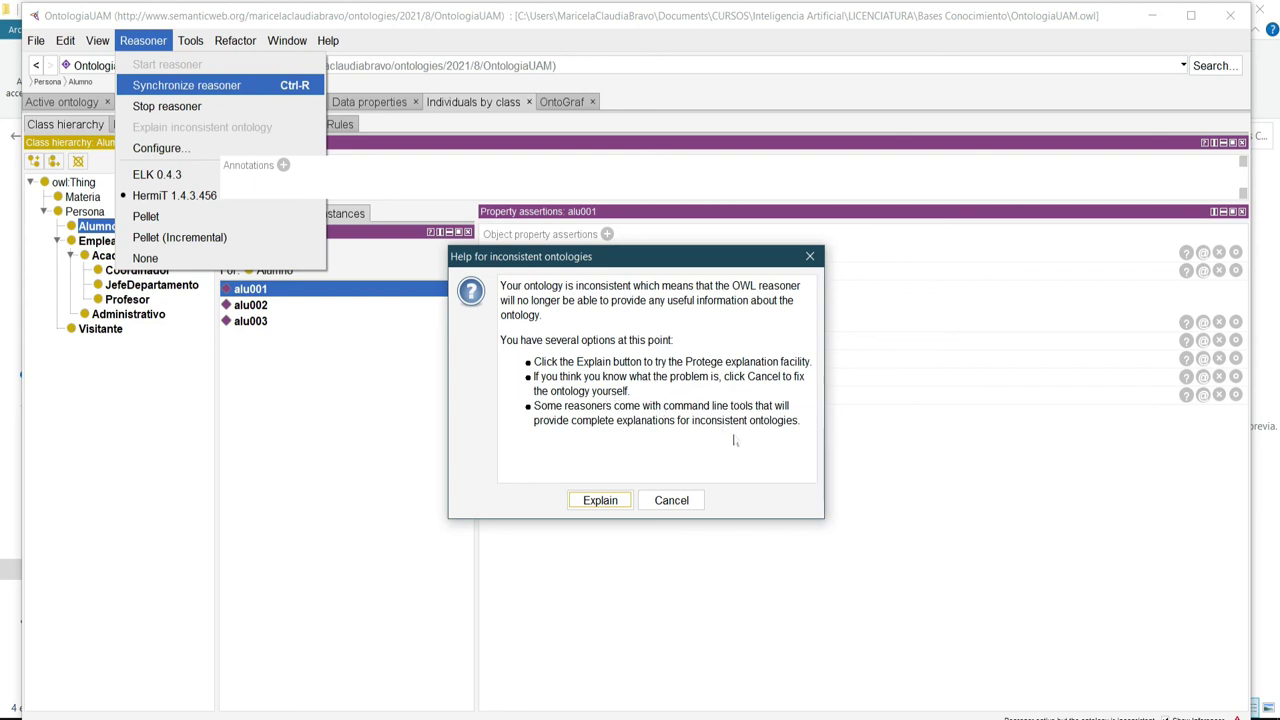
View the explanation of the xsd:int range clash with alu001's string-typed 18, then close it.
{"action": "left_click", "coordinate": [600, 503]}
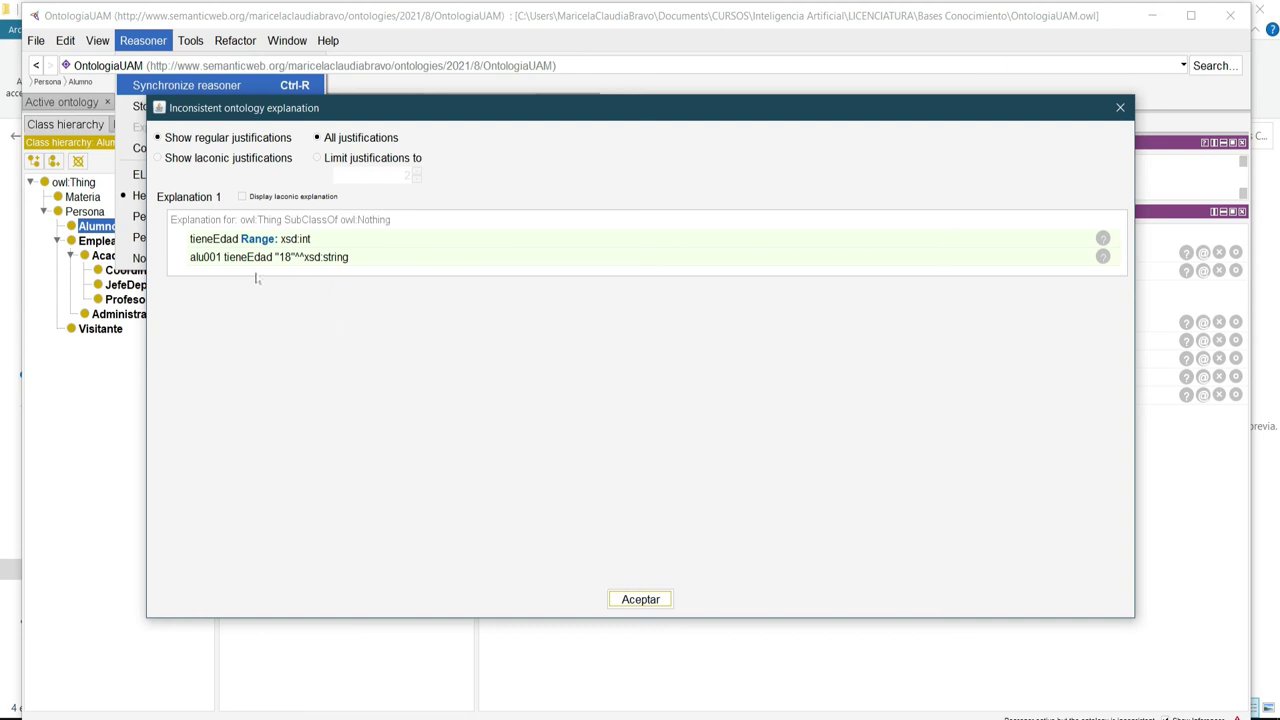
{"action": "left_click", "coordinate": [641, 600]}
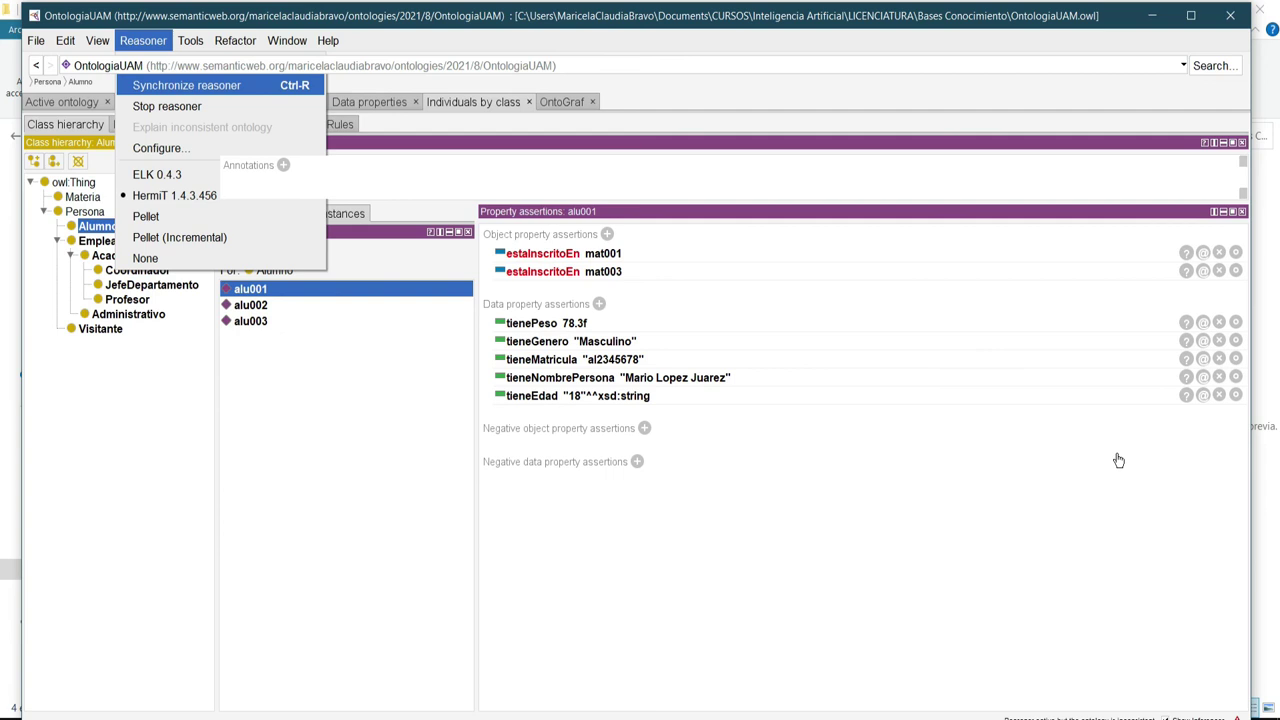
Change alu001's tieneEdad value 18 from xsd:string back to xsd:int.
{"action": "left_click", "coordinate": [1236, 395]}
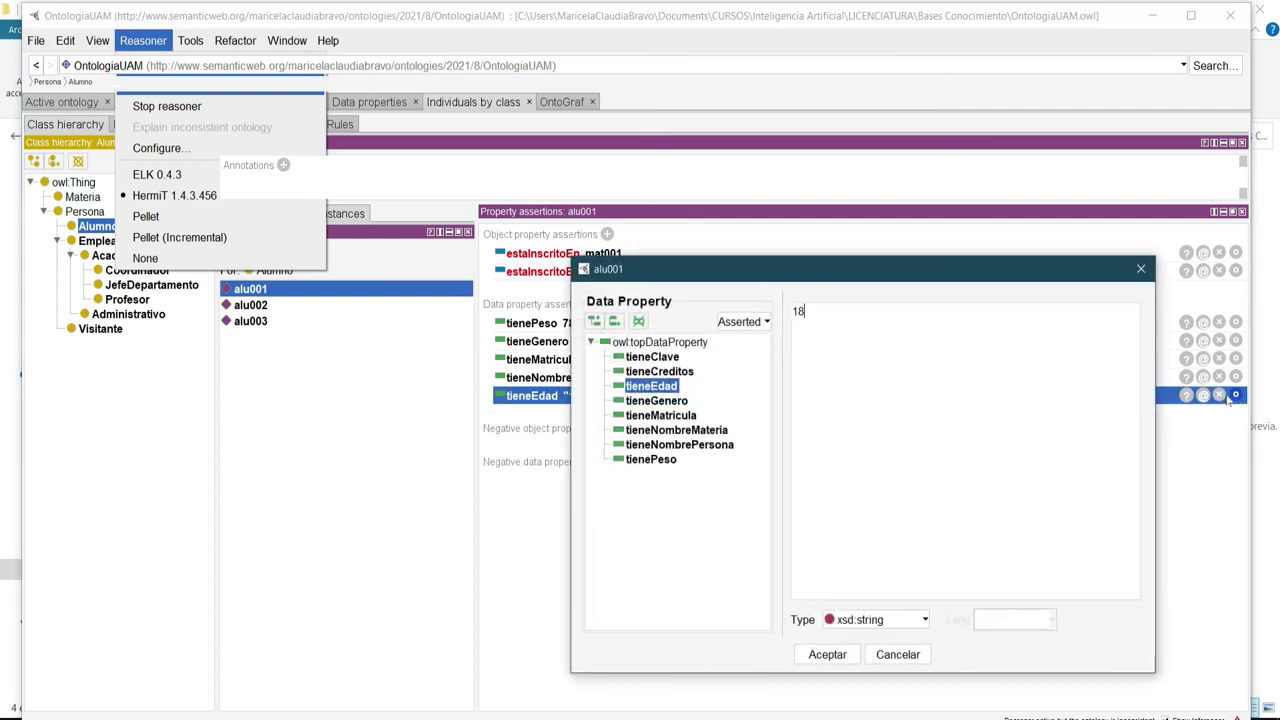
{"action": "left_click", "coordinate": [924, 620]}
{"action": "scroll", "coordinate": [877, 590], "scroll_direction": "up", "scroll_amount": 3}
{"action": "scroll", "coordinate": [877, 590], "scroll_direction": "up", "scroll_amount": 2}
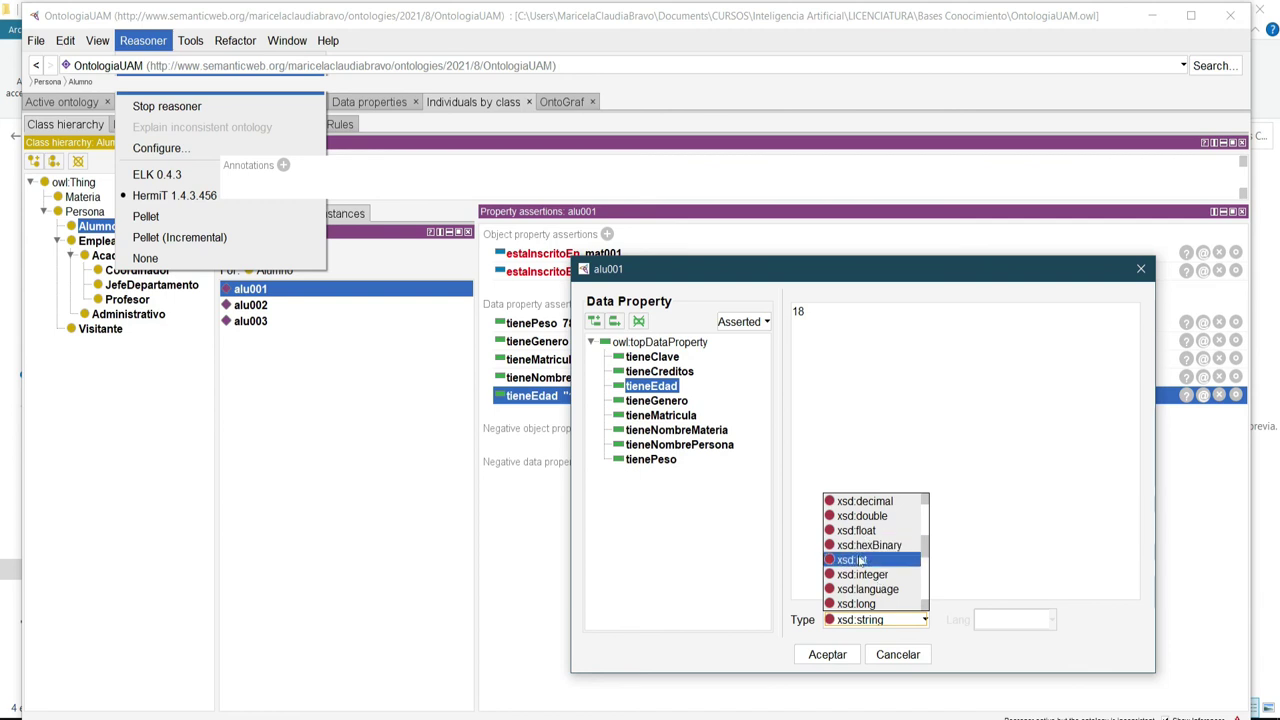
{"action": "left_click", "coordinate": [855, 560]}
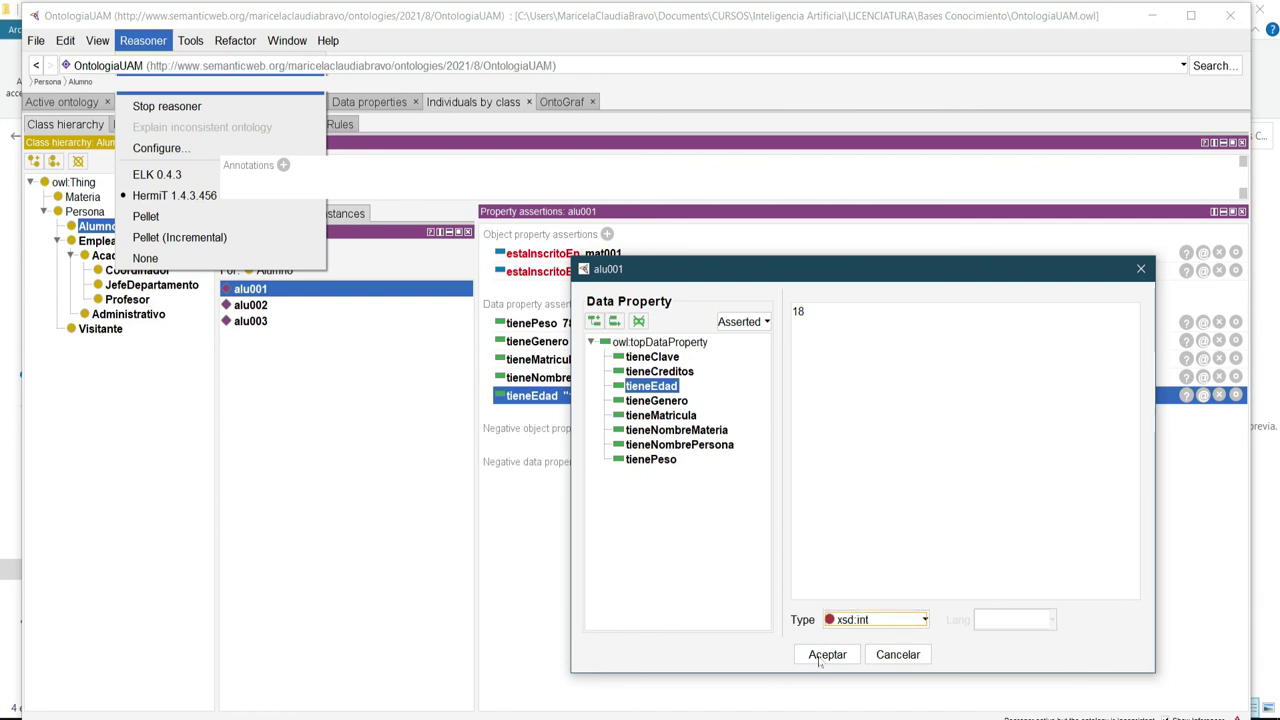
{"action": "left_click", "coordinate": [821, 656]}
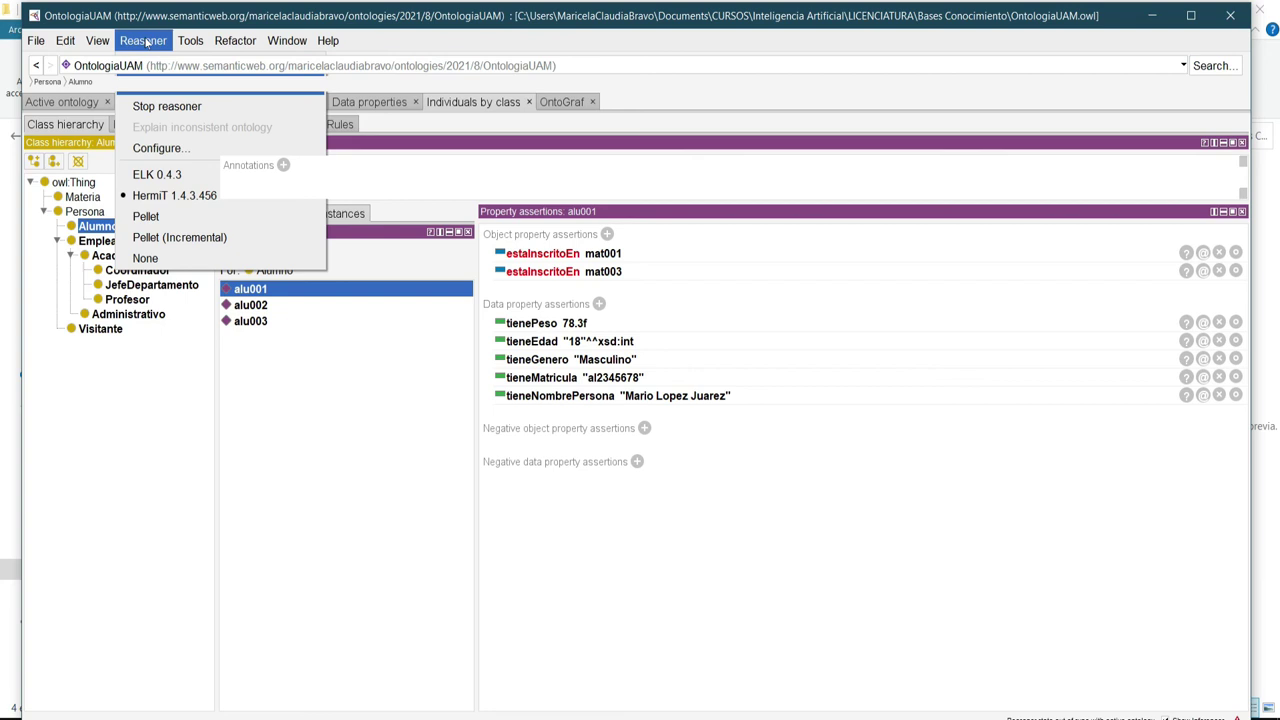
Go to the tieneEdad data property, then synchronize, stop and restart the reasoner.
{"action": "left_click", "coordinate": [155, 104]}
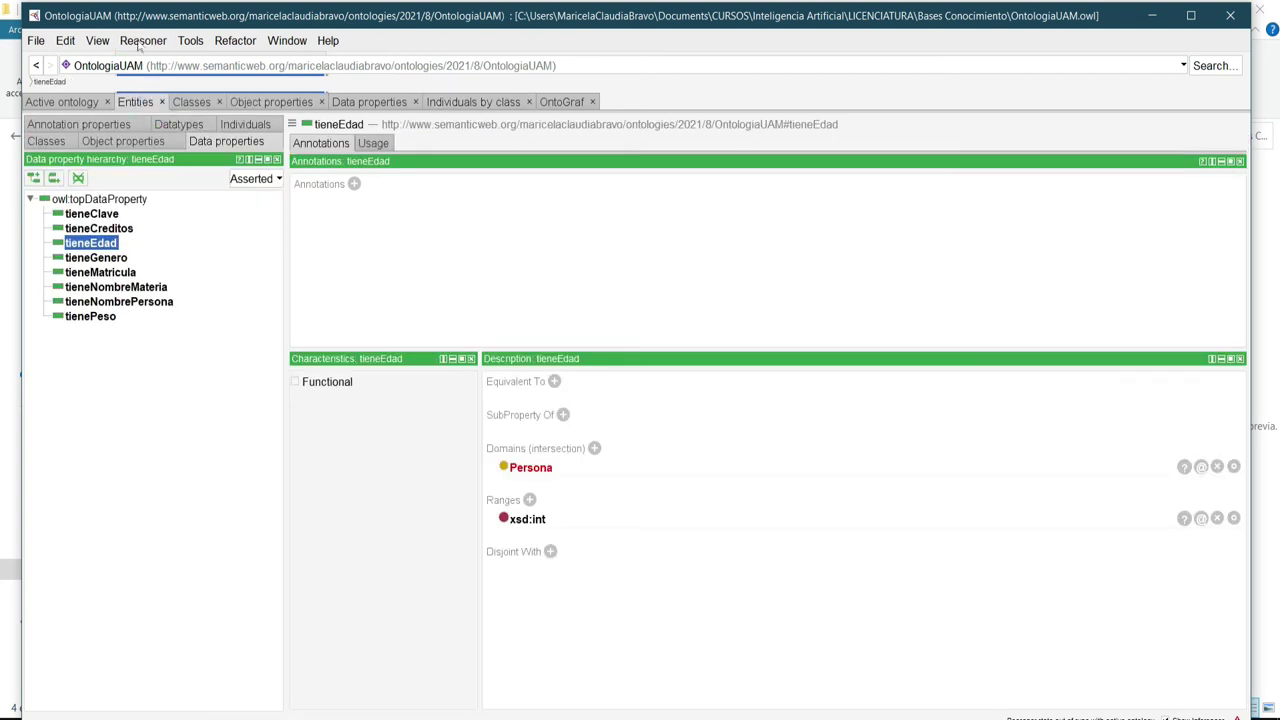
{"action": "left_click", "coordinate": [140, 44]}
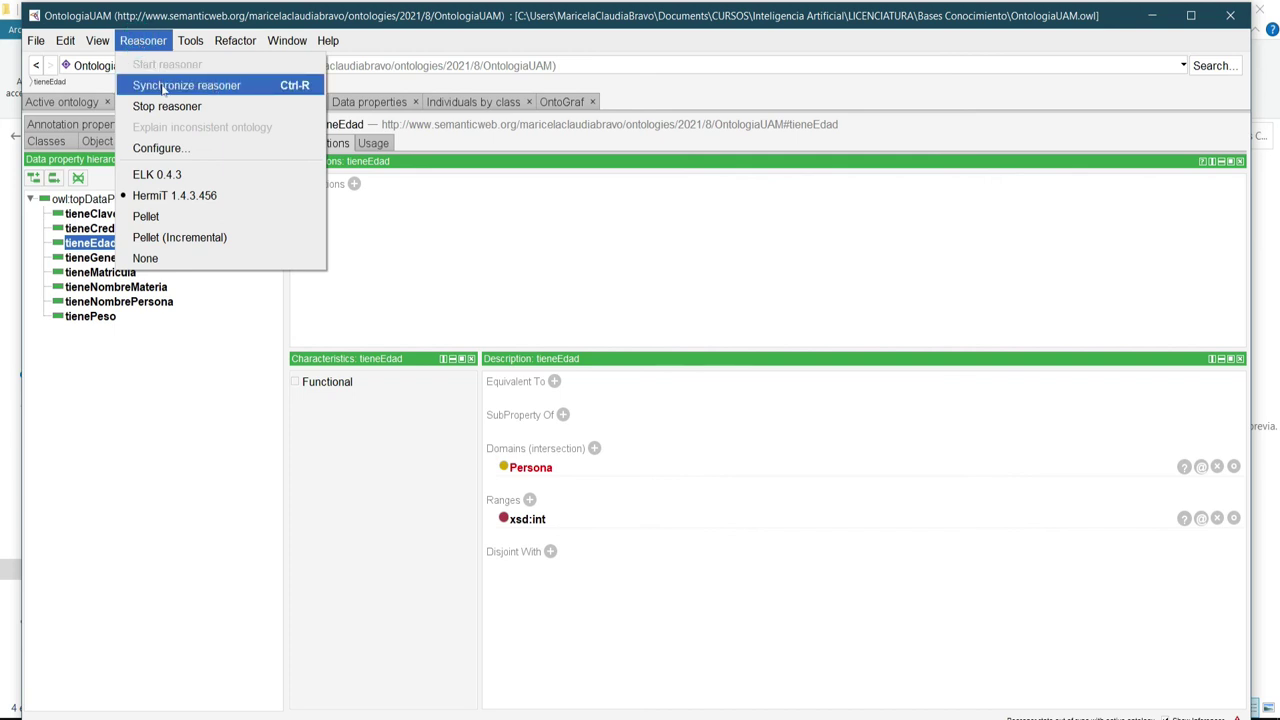
{"action": "left_click", "coordinate": [163, 87]}
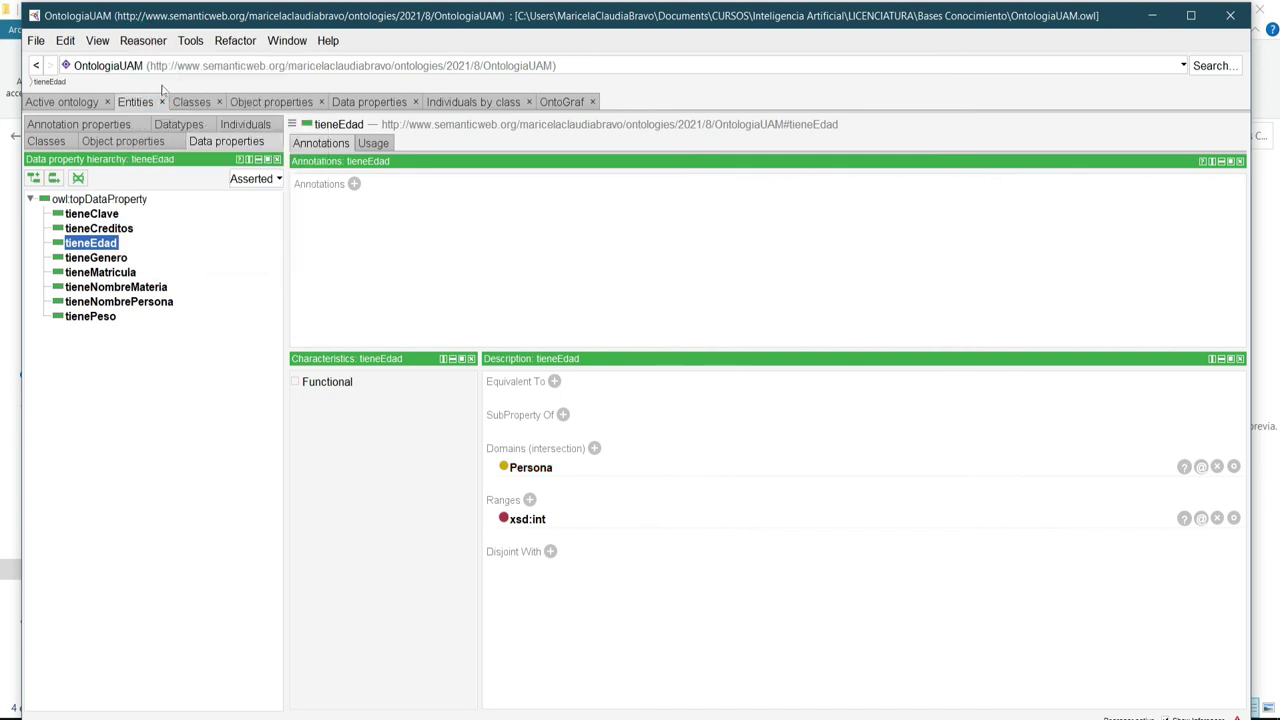
{"action": "left_click", "coordinate": [148, 45]}
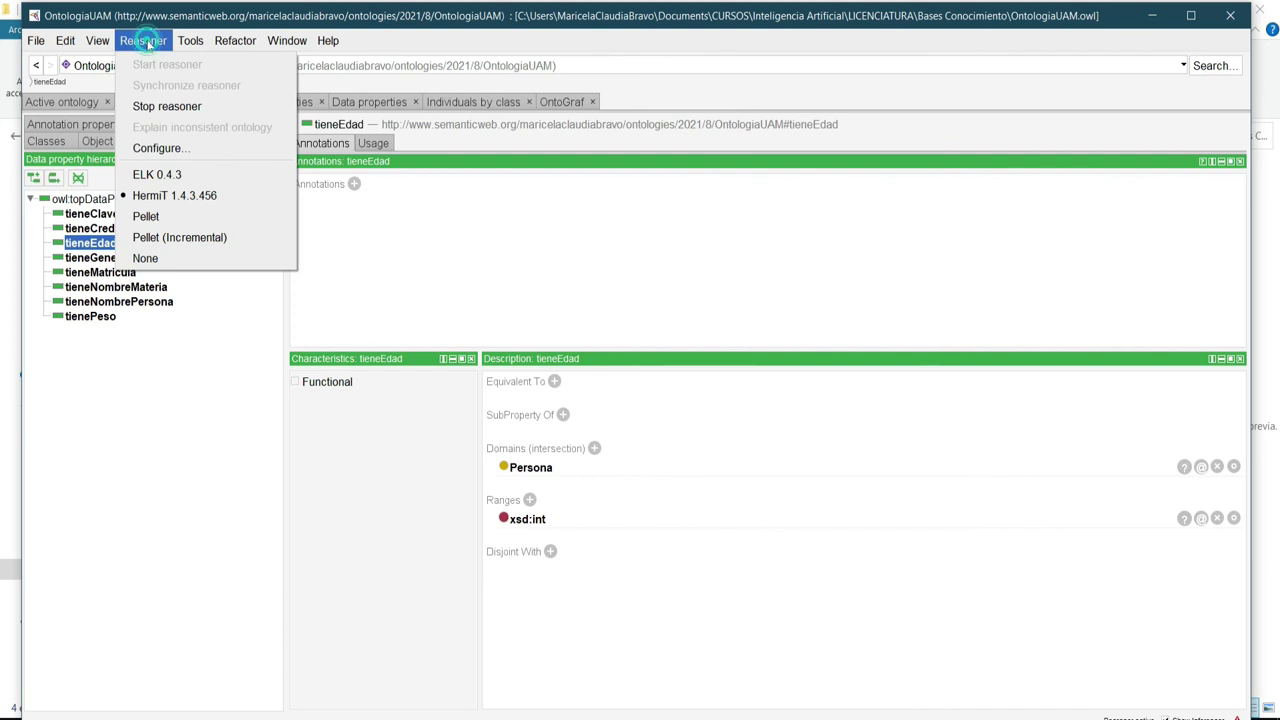
{"action": "left_click", "coordinate": [175, 107]}
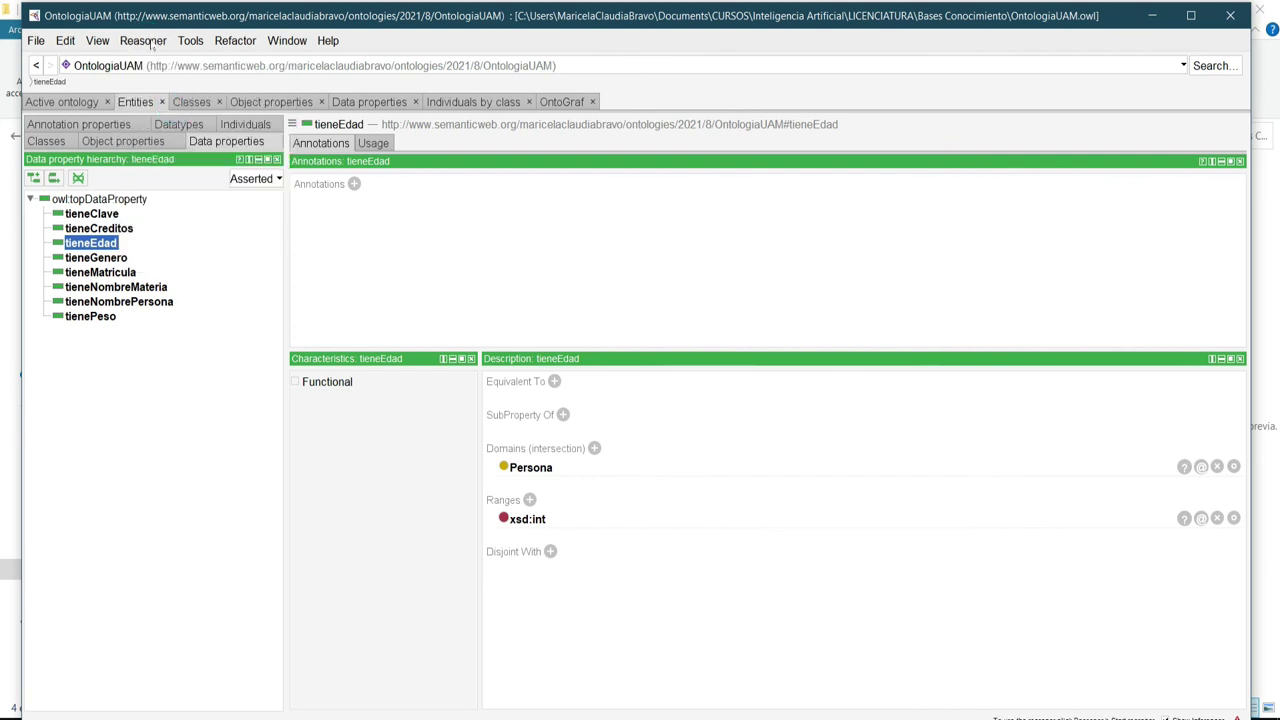
{"action": "left_click", "coordinate": [150, 42]}
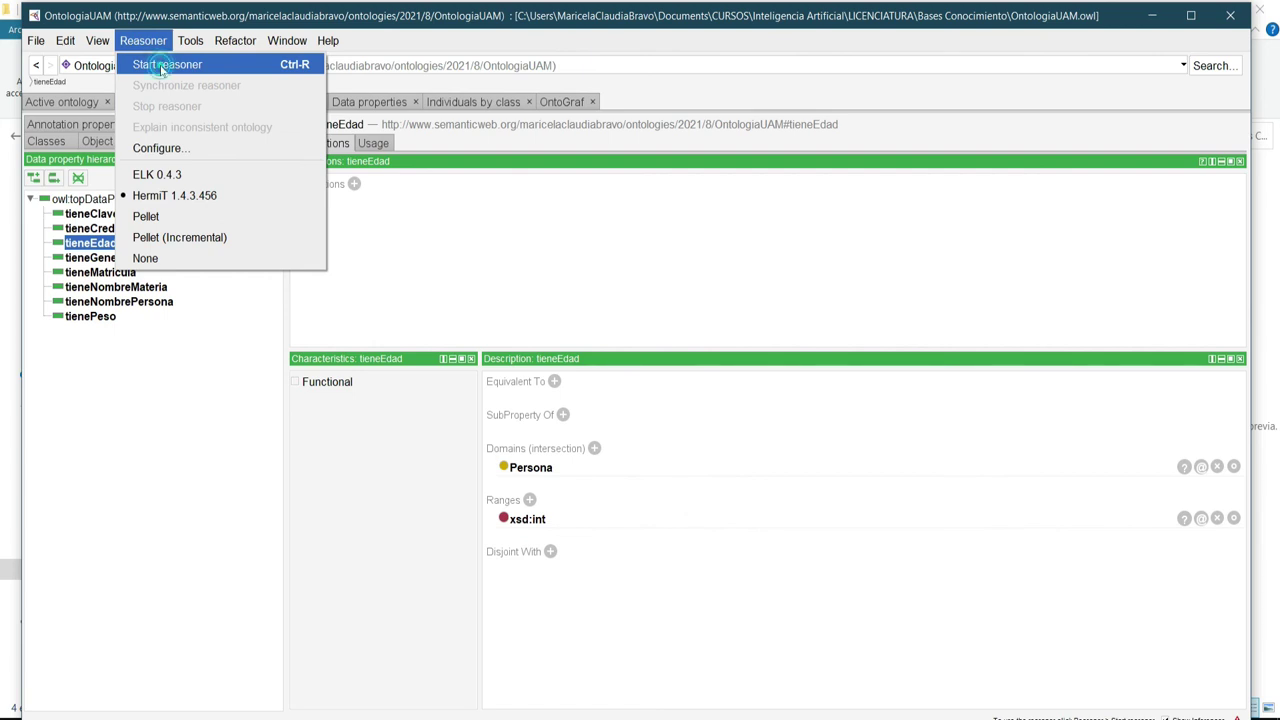
{"action": "left_click", "coordinate": [162, 66]}
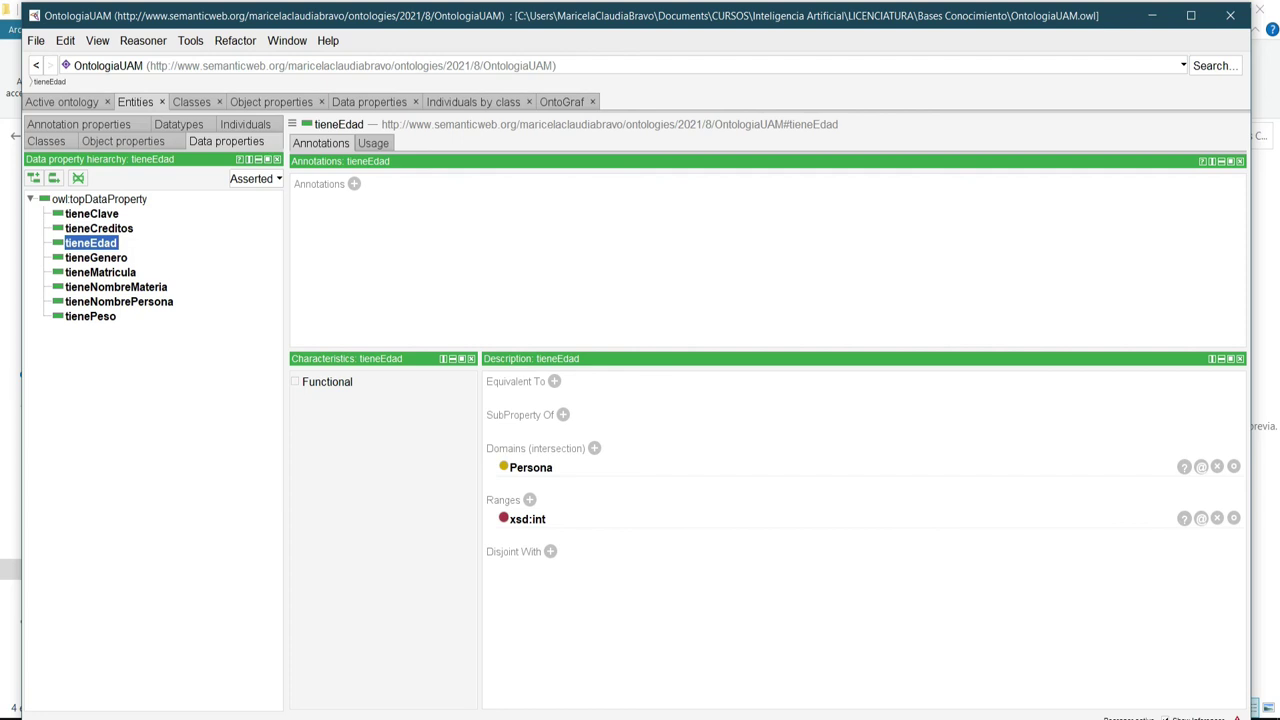
Check the log to confirm HermiT processed the ontology, then close the log.
{"action": "left_click", "coordinate": [1237, 717]}
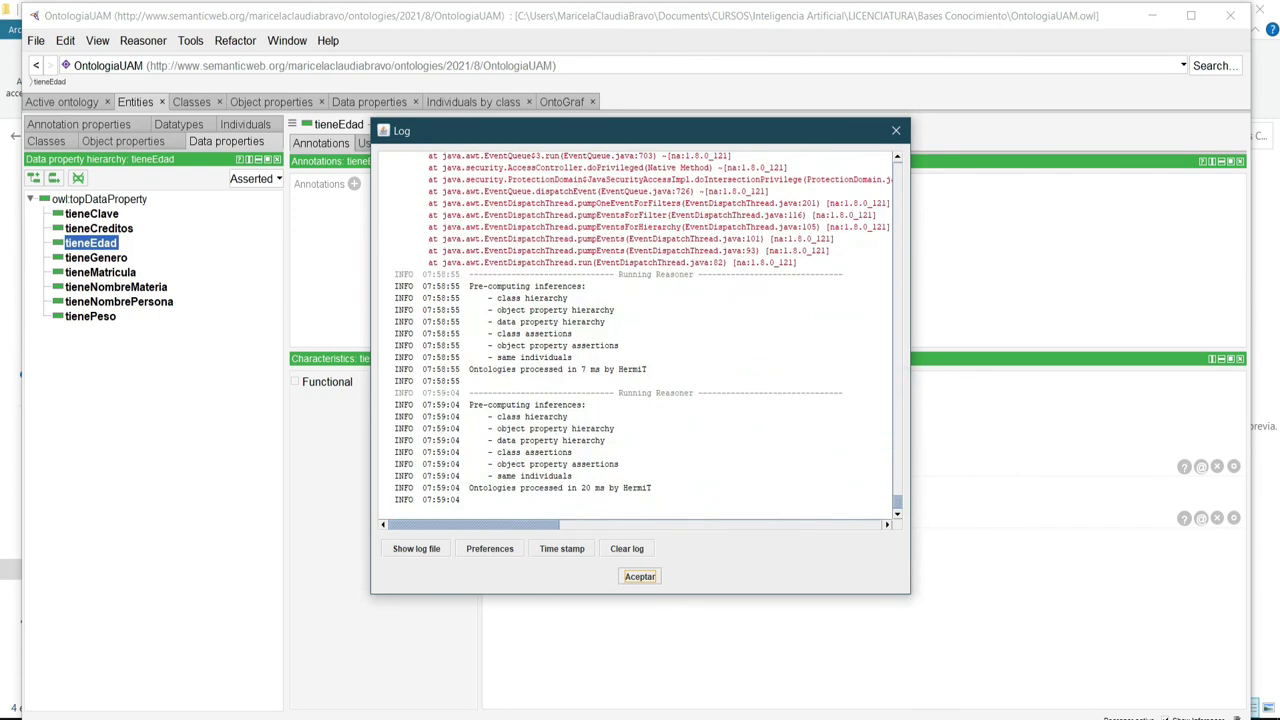
{"action": "left_click_drag", "start_coordinate": [469, 286], "coordinate": [469, 381]}
{"action": "left_click", "coordinate": [778, 477]}
{"action": "left_click_drag", "start_coordinate": [469, 404], "coordinate": [652, 488]}
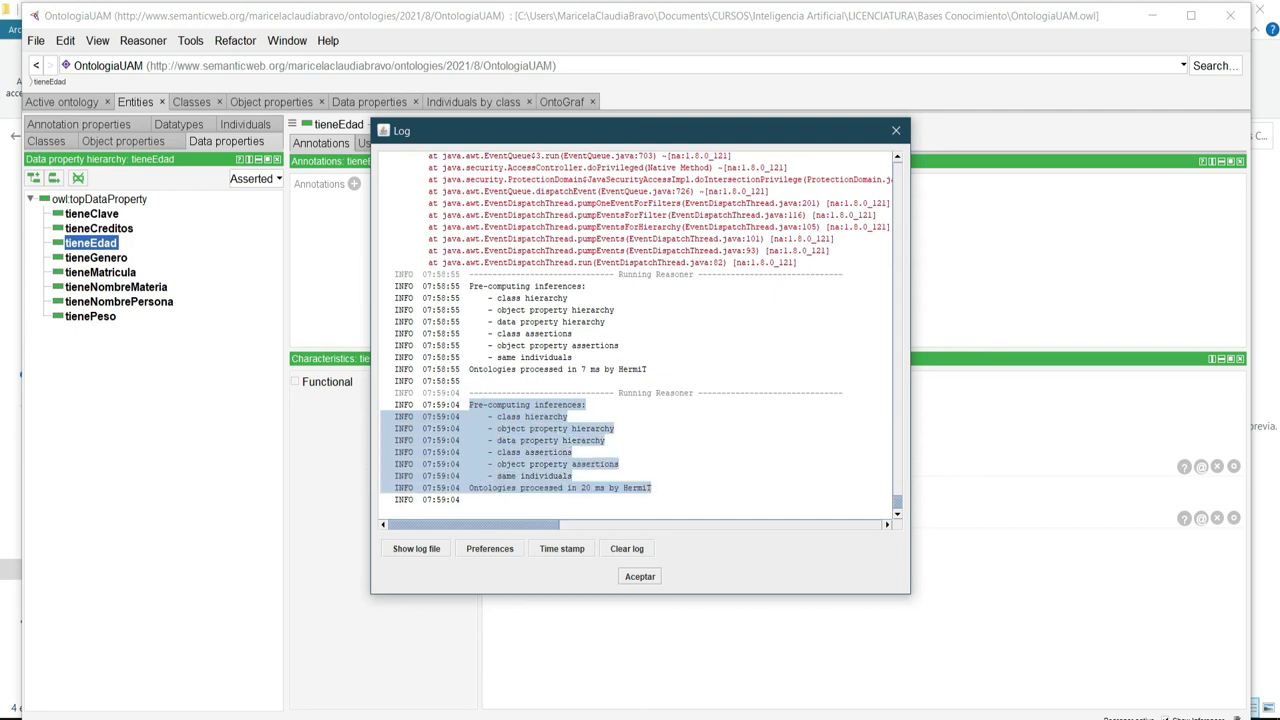
{"action": "left_click", "coordinate": [775, 468]}
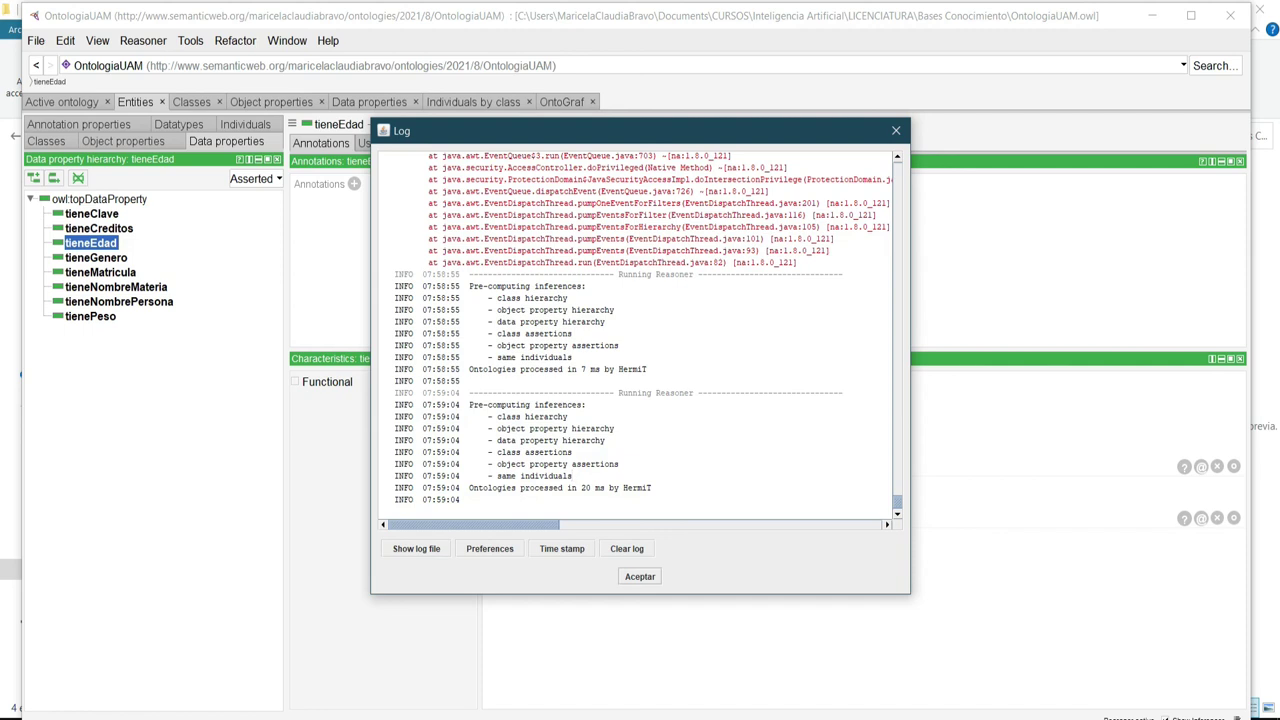
{"action": "left_click", "coordinate": [645, 577]}
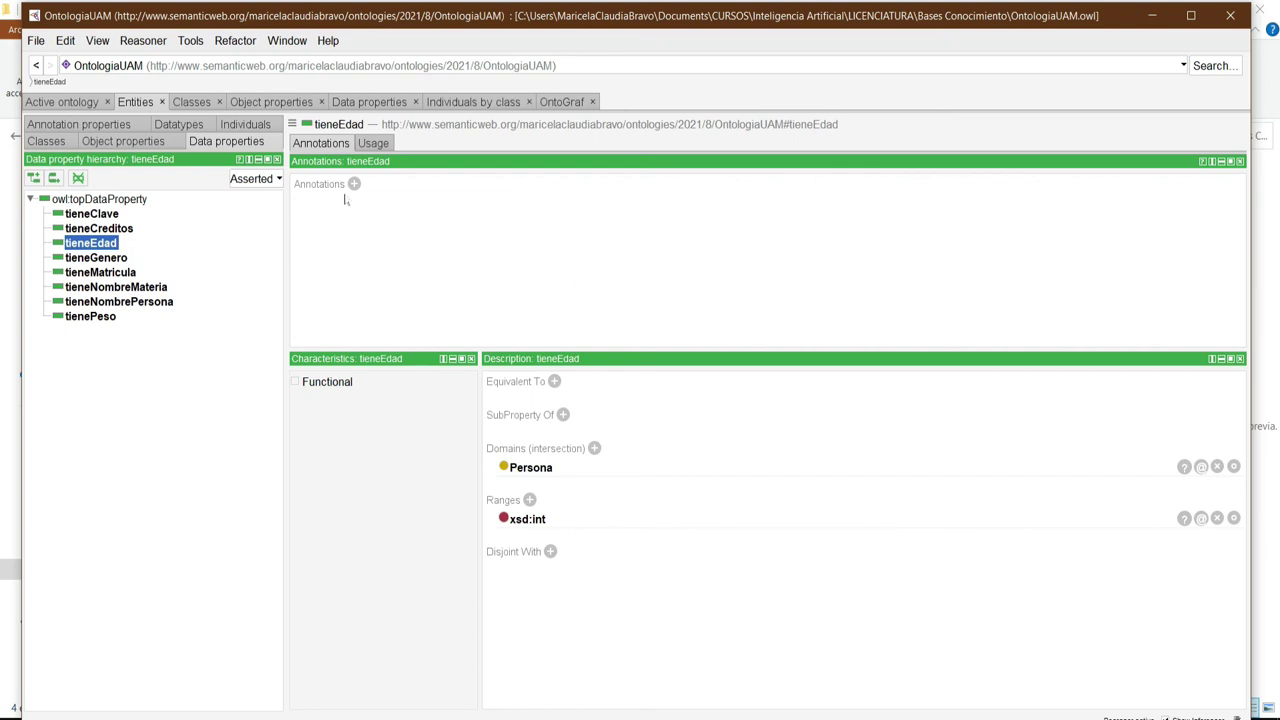
Add the DL Query tab from Window > Tabs and switch to it.
{"action": "left_click", "coordinate": [275, 41]}
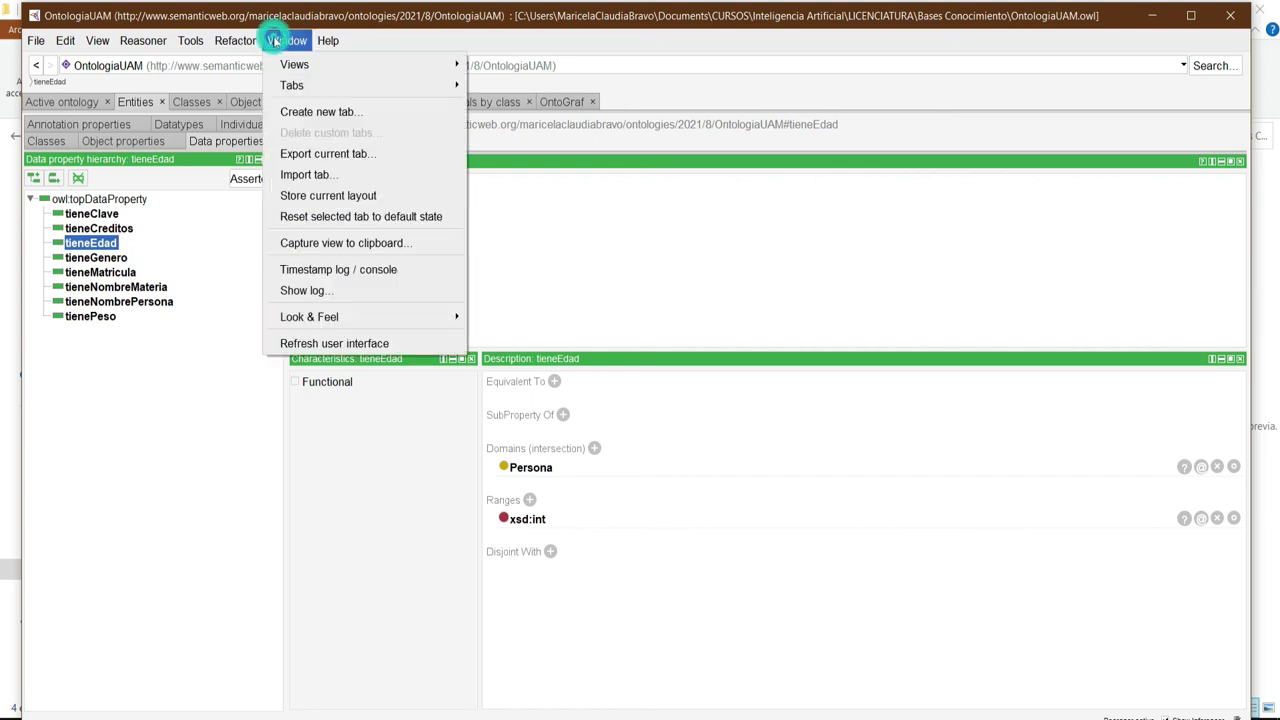
{"action": "mouse_move", "coordinate": [292, 87]}
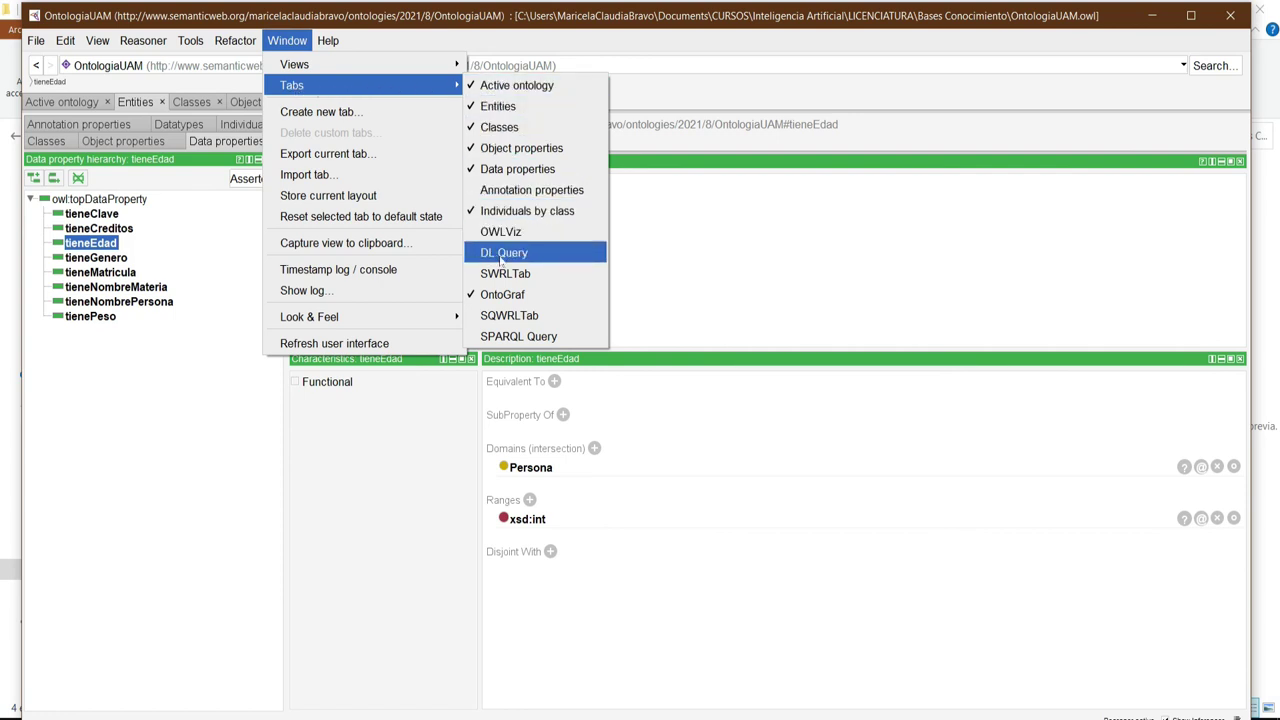
{"action": "left_click", "coordinate": [475, 256]}
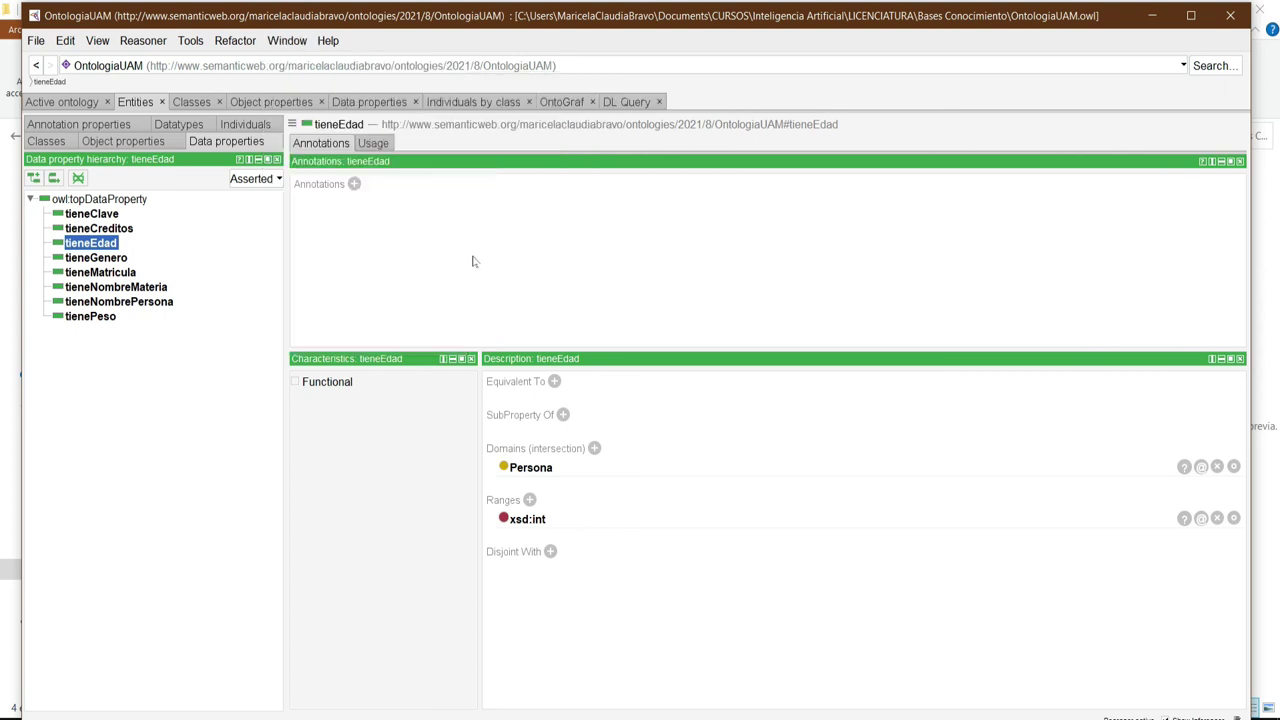
{"action": "left_click", "coordinate": [630, 103]}
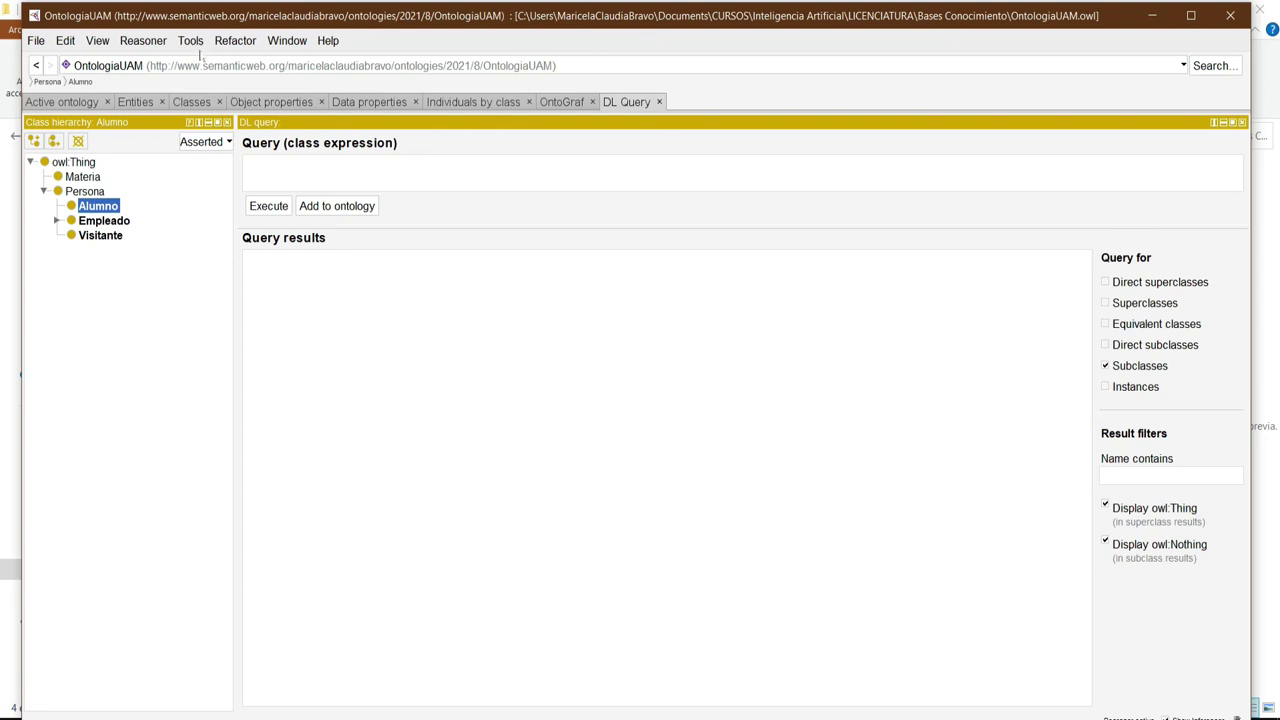
Stop the running reasoner from the Reasoner menu.
{"action": "left_click", "coordinate": [143, 41]}
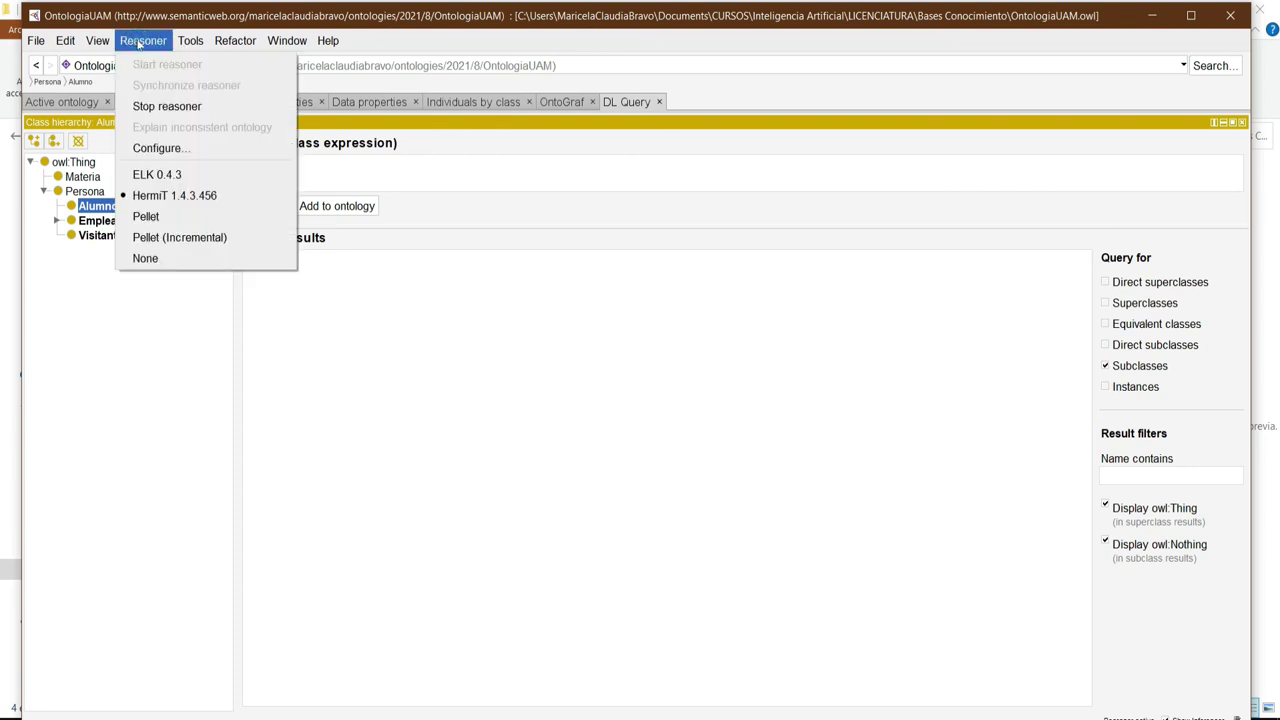
{"action": "left_click", "coordinate": [145, 107]}
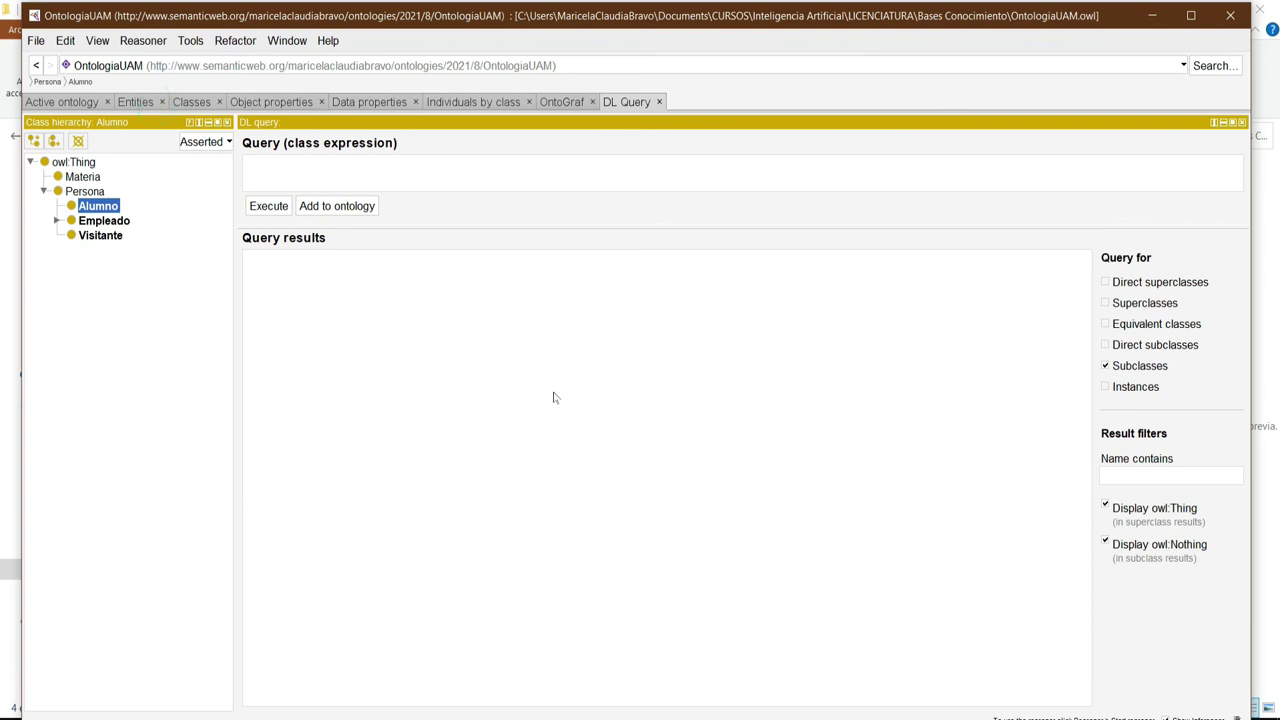
{"action": "left_click", "coordinate": [141, 44]}
{"action": "left_click", "coordinate": [190, 41]}
{"action": "mouse_move", "coordinate": [145, 44]}
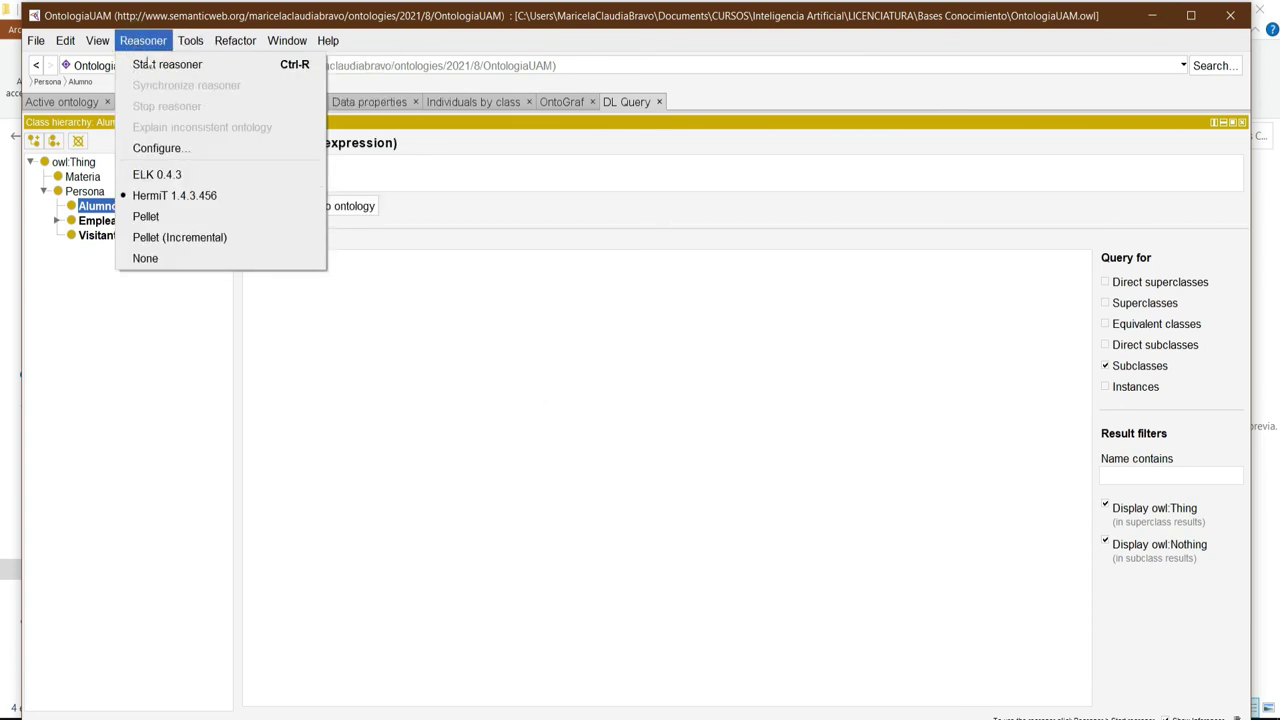
{"action": "left_click", "coordinate": [500, 401]}
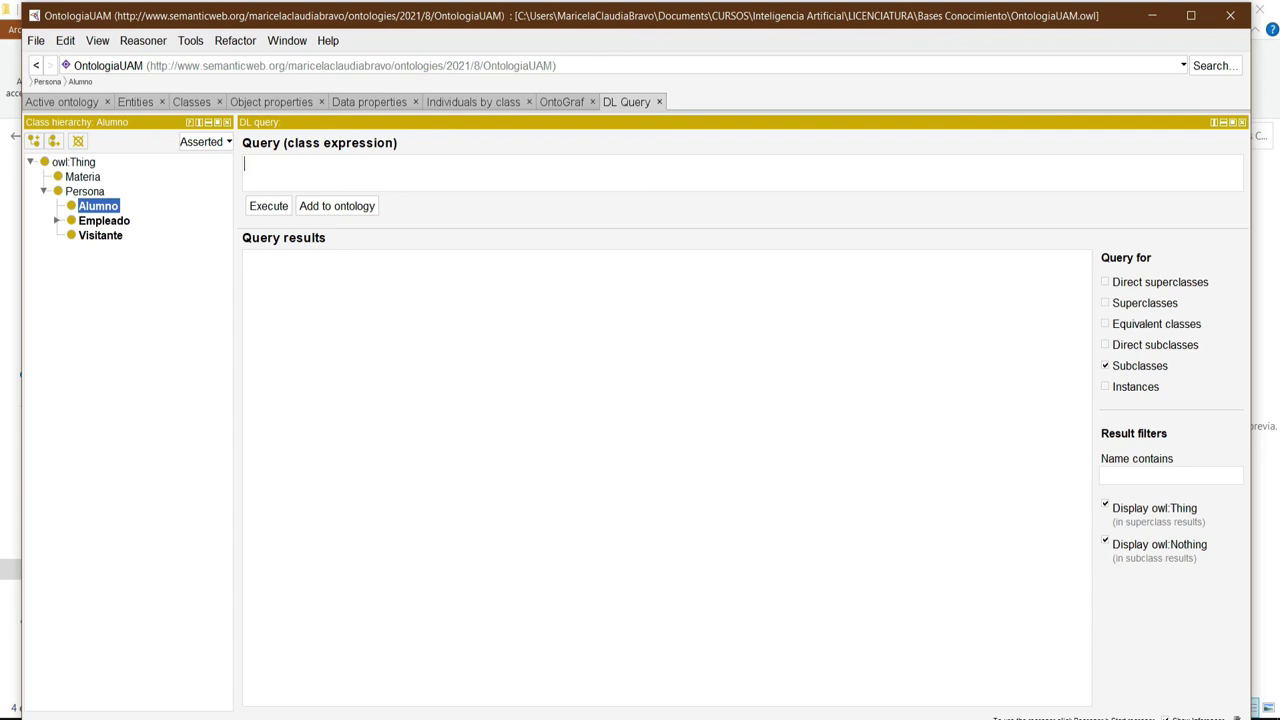
Query Persona in DL Query and dismiss the reasoner-not-initialized warning.
{"action": "type", "text": "Persona"}
{"action": "left_click", "coordinate": [277, 210]}
{"action": "left_click_drag", "start_coordinate": [725, 392], "coordinate": [597, 325]}
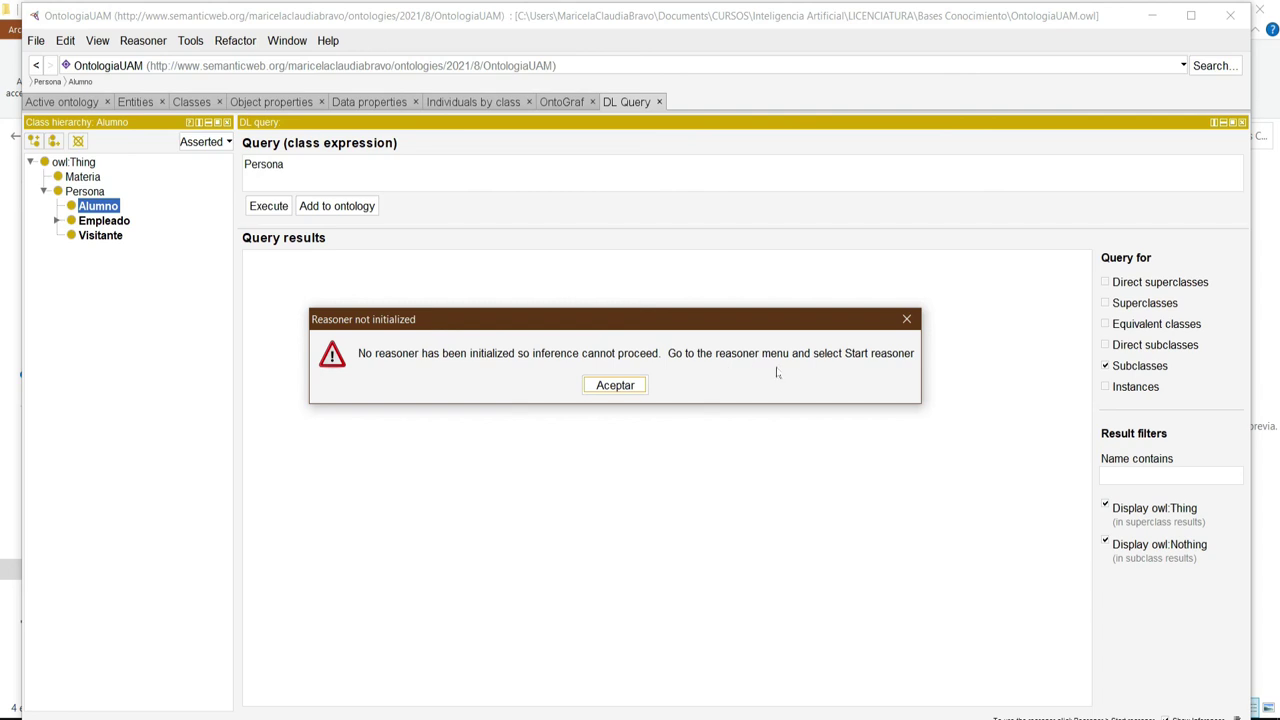
{"action": "left_click", "coordinate": [617, 390]}
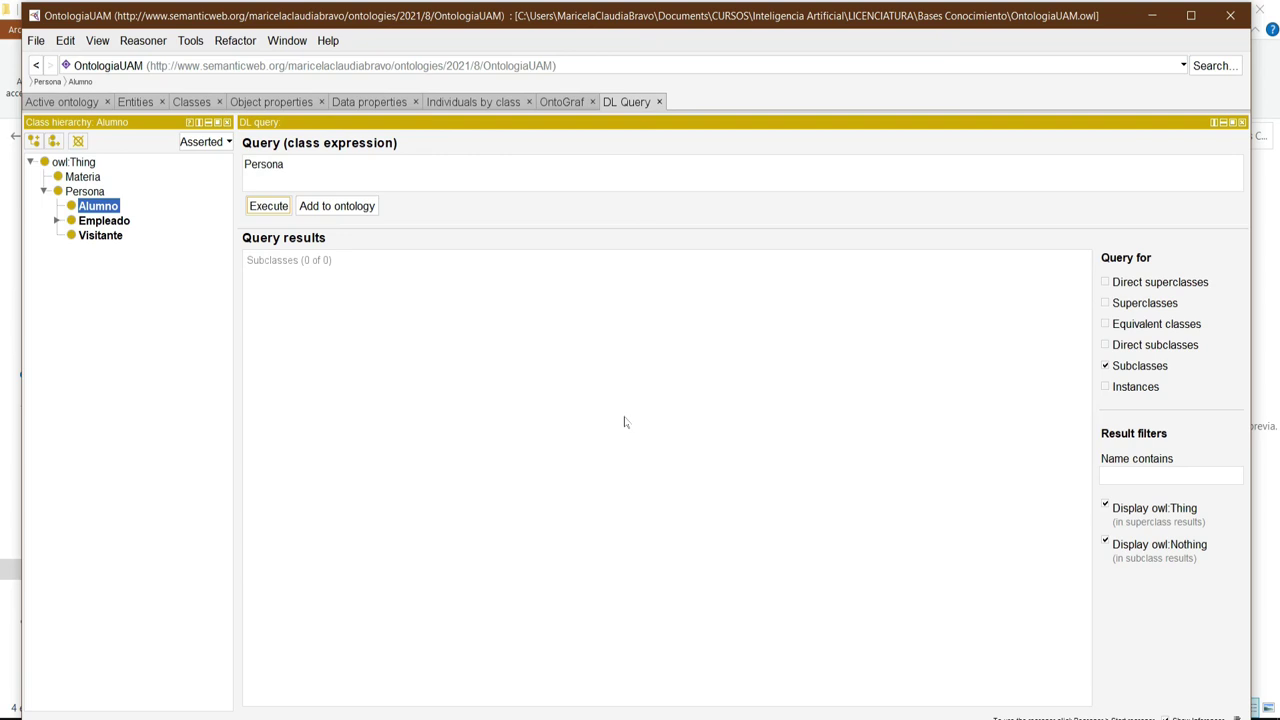
Start the reasoner and show Persona's six instances instead of its subclasses.
{"action": "left_click", "coordinate": [140, 42]}
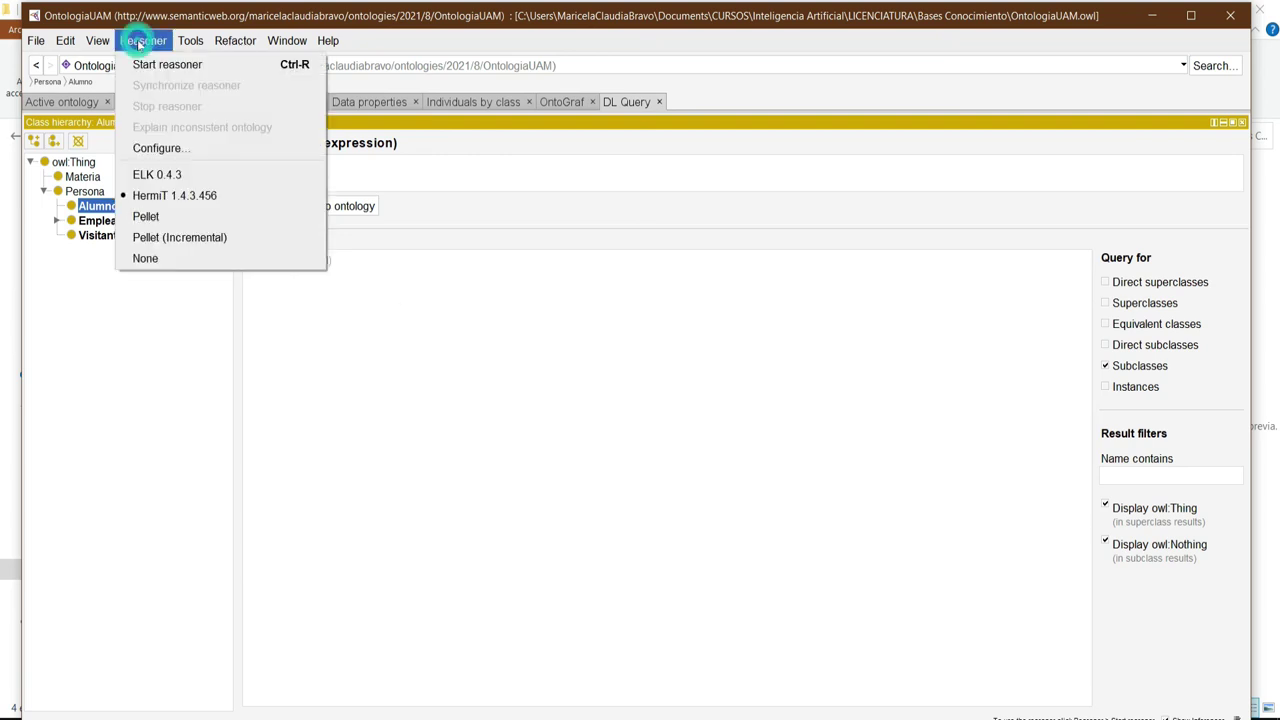
{"action": "left_click", "coordinate": [146, 66]}
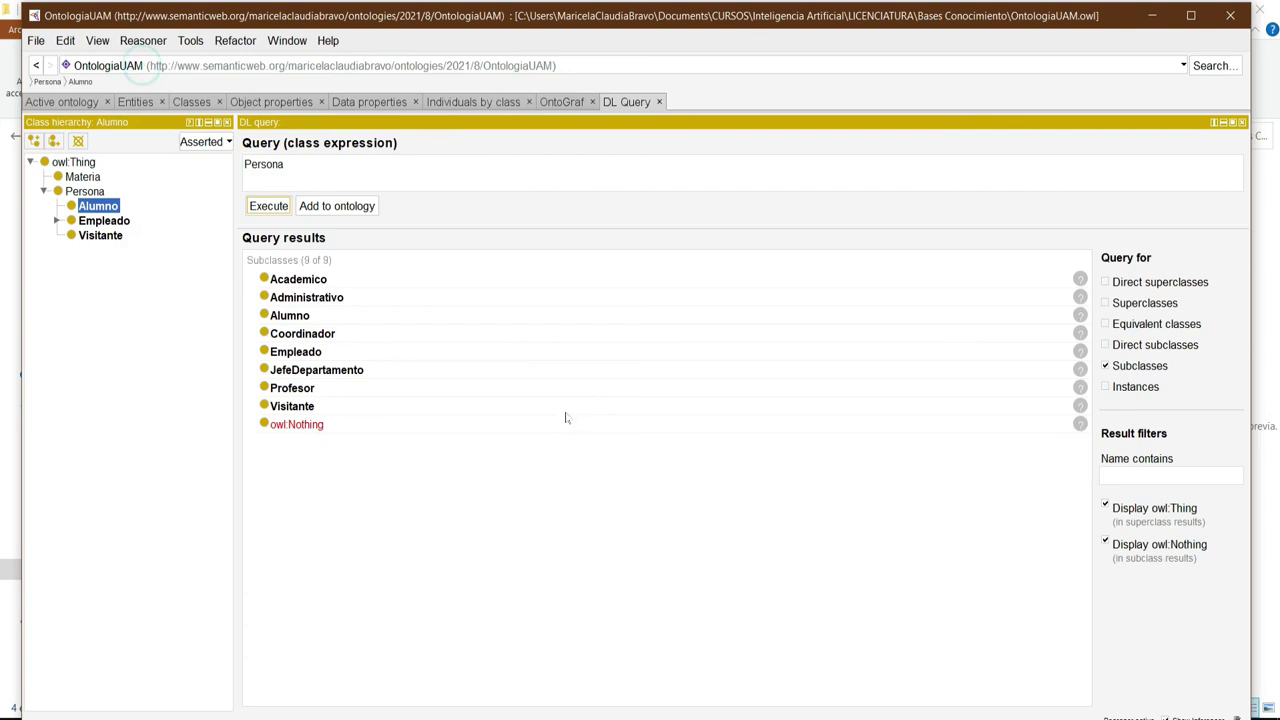
{"action": "left_click", "coordinate": [1106, 387]}
{"action": "left_click", "coordinate": [1106, 366]}
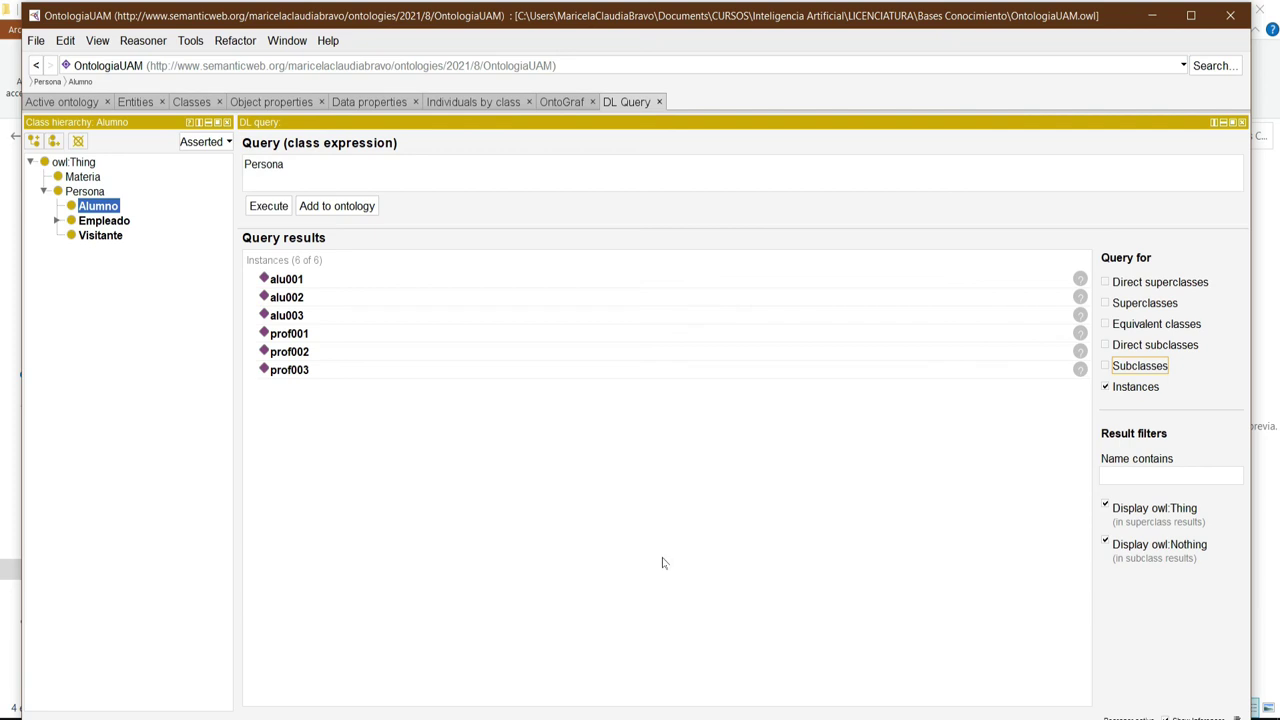
Replace Persona with Profesor in the DL query and execute it, listing prof001, prof002 and prof003.
{"action": "double_click", "coordinate": [258, 164]}
{"action": "left_click_drag", "start_coordinate": [251, 164], "coordinate": [563, 420]}
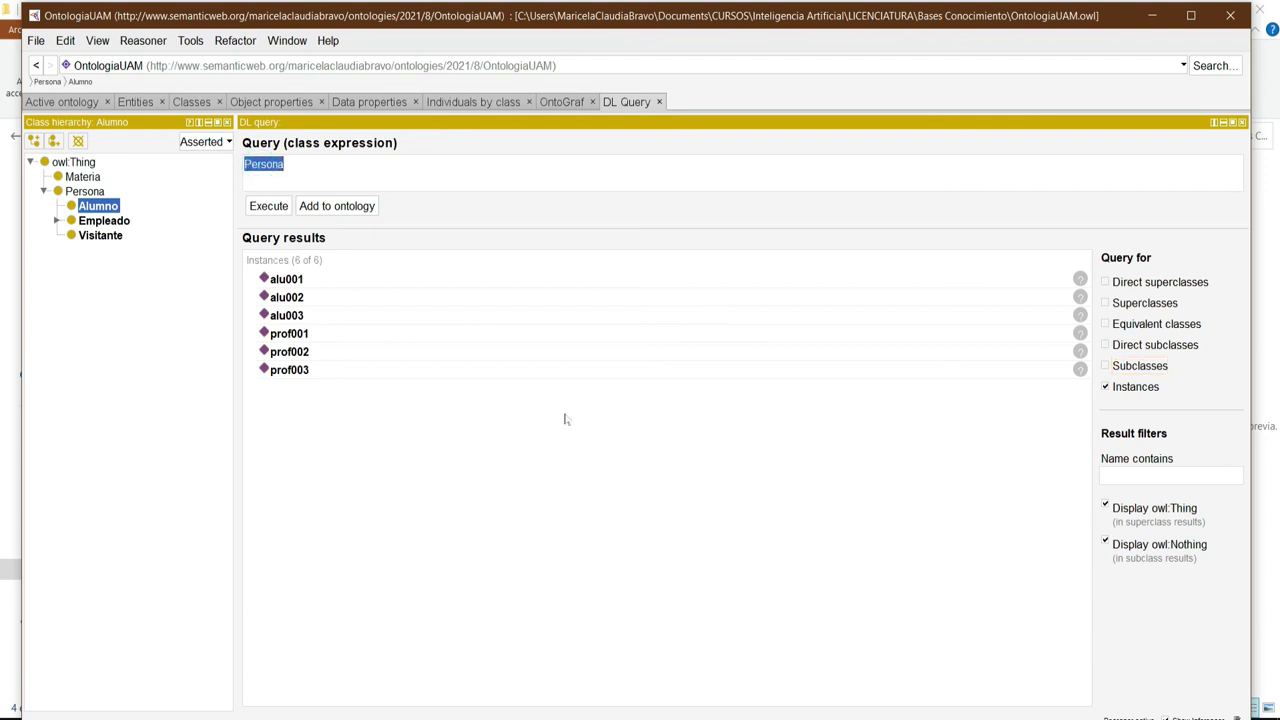
{"action": "type", "text": "rofesor"}
{"action": "left_click", "coordinate": [262, 207]}
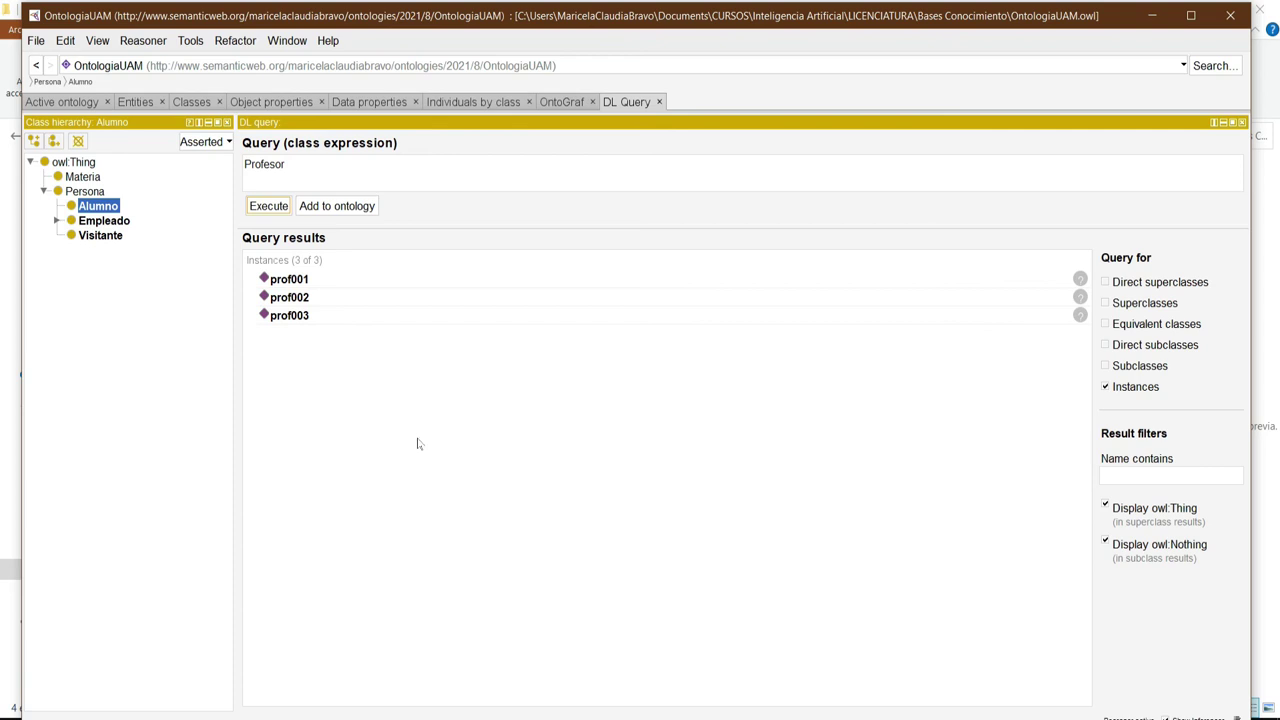
Extend the query to Profesor and tieneGenero value "Masculino", execute it, and open prof001.
{"action": "left_click", "coordinate": [326, 162]}
{"action": "type", "text": "and"}
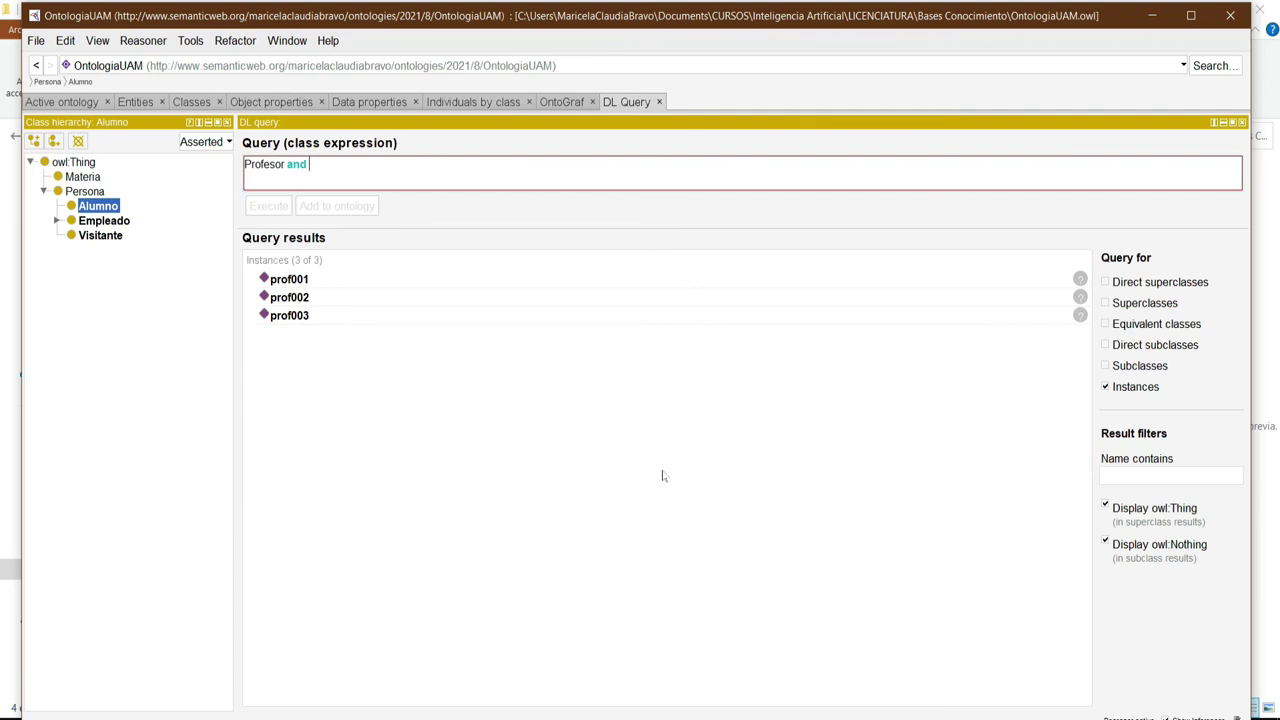
{"action": "type", "text": "tiene"}
{"action": "key", "text": "ctrl+space"}
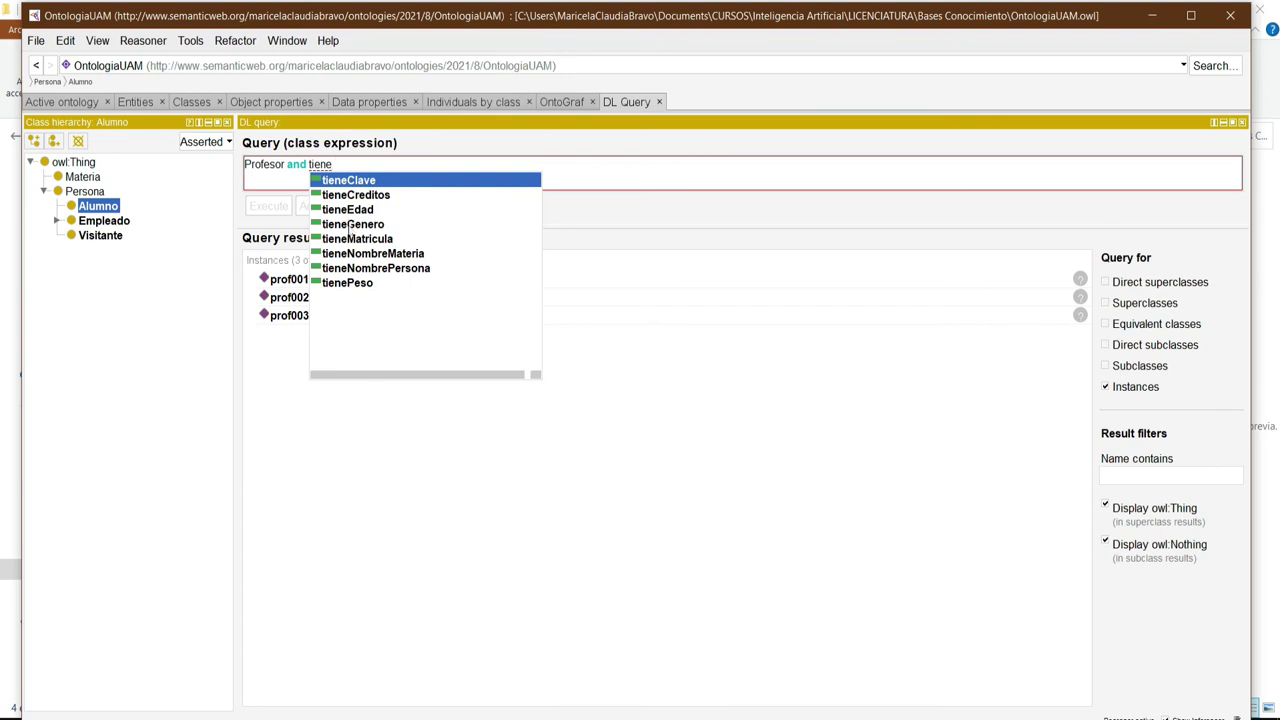
{"action": "left_click", "coordinate": [350, 226]}
{"action": "left_click", "coordinate": [352, 225]}
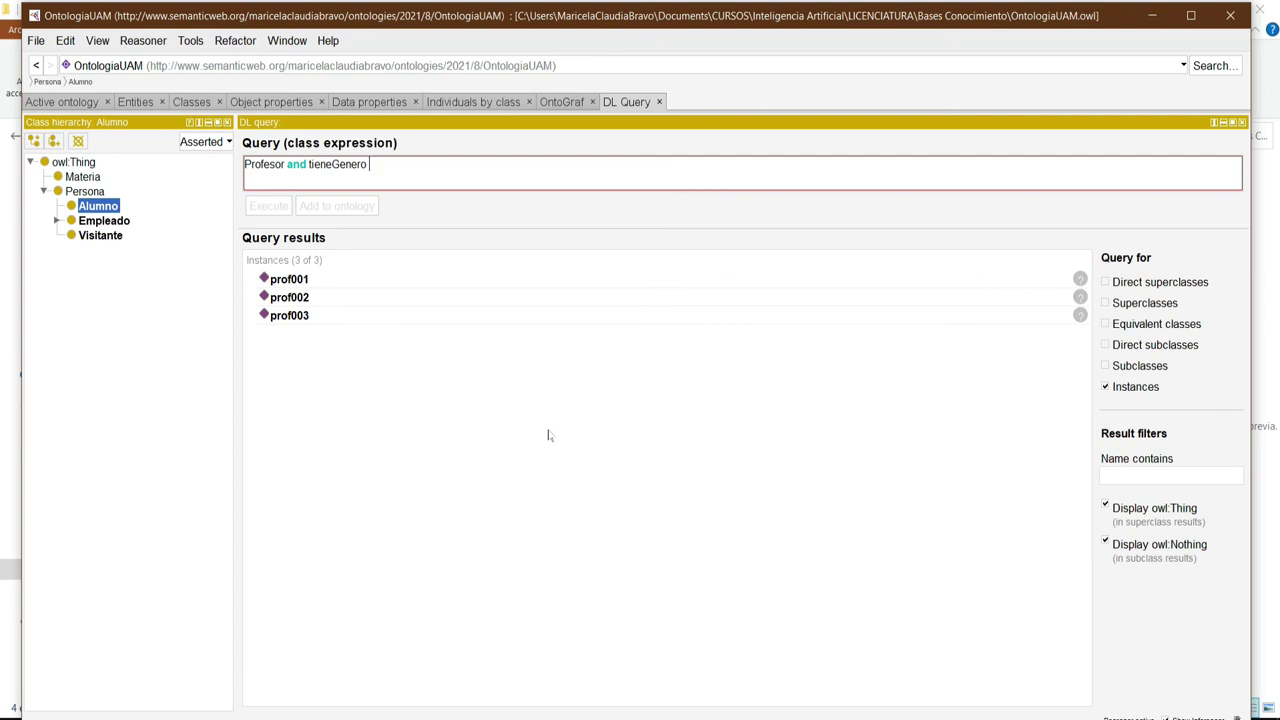
{"action": "type", "text": "value \""}
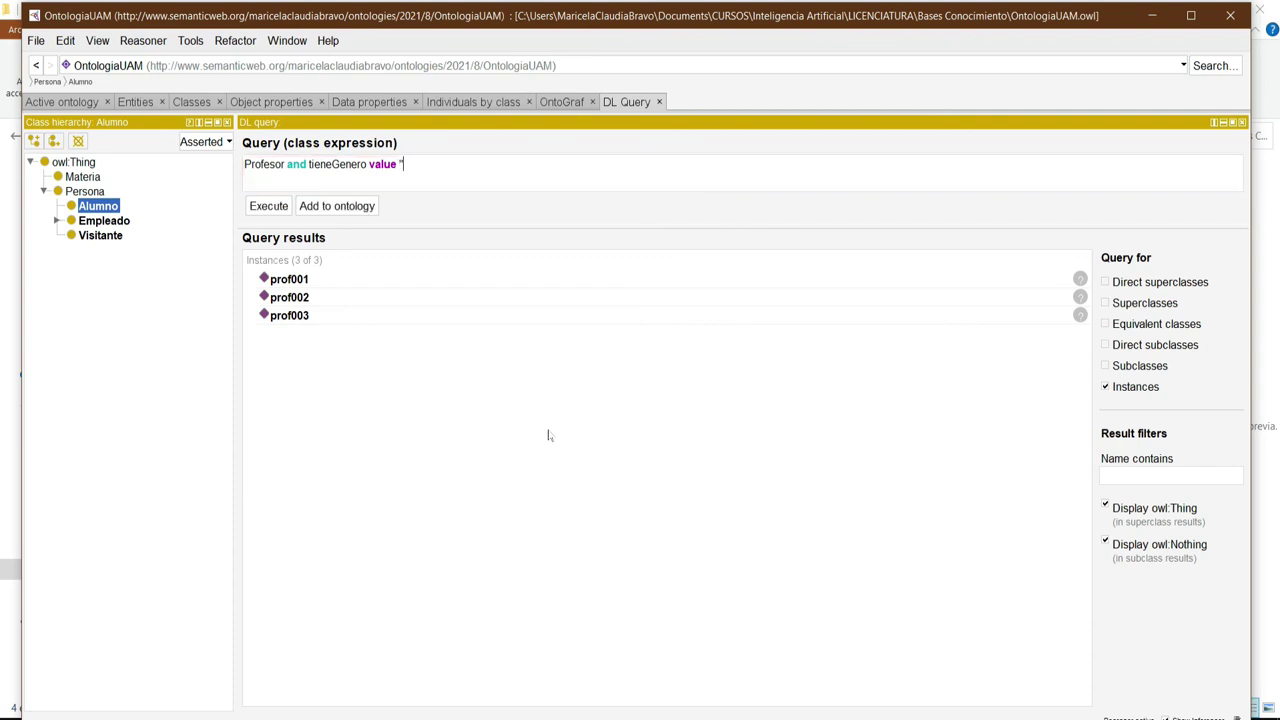
{"action": "type", "text": "M"}
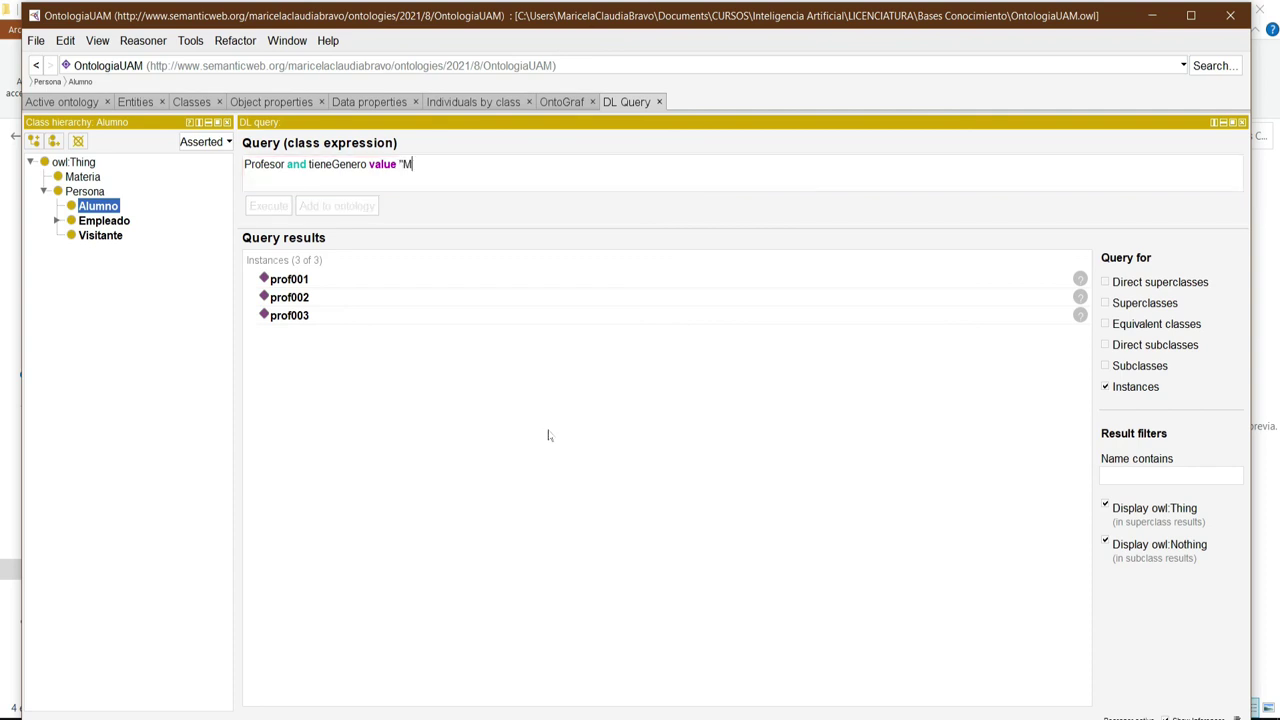
{"action": "type", "text": "asculino\""}
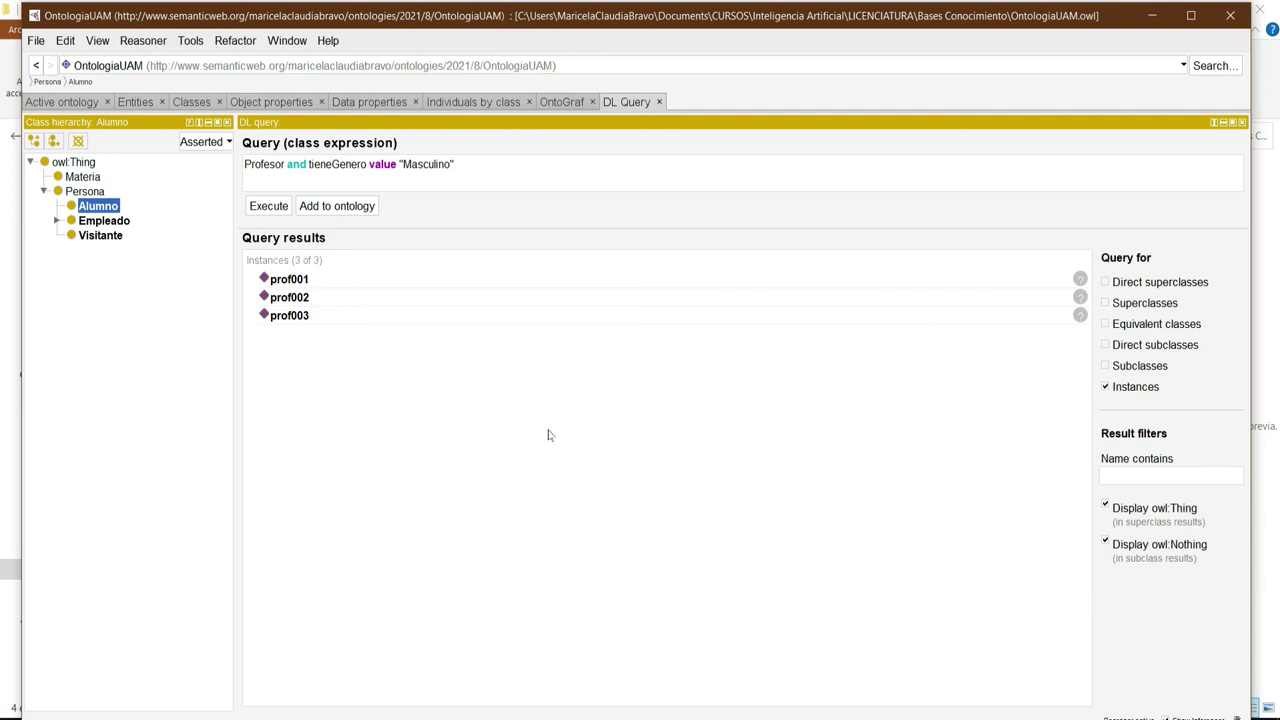
{"action": "left_click", "coordinate": [270, 208]}
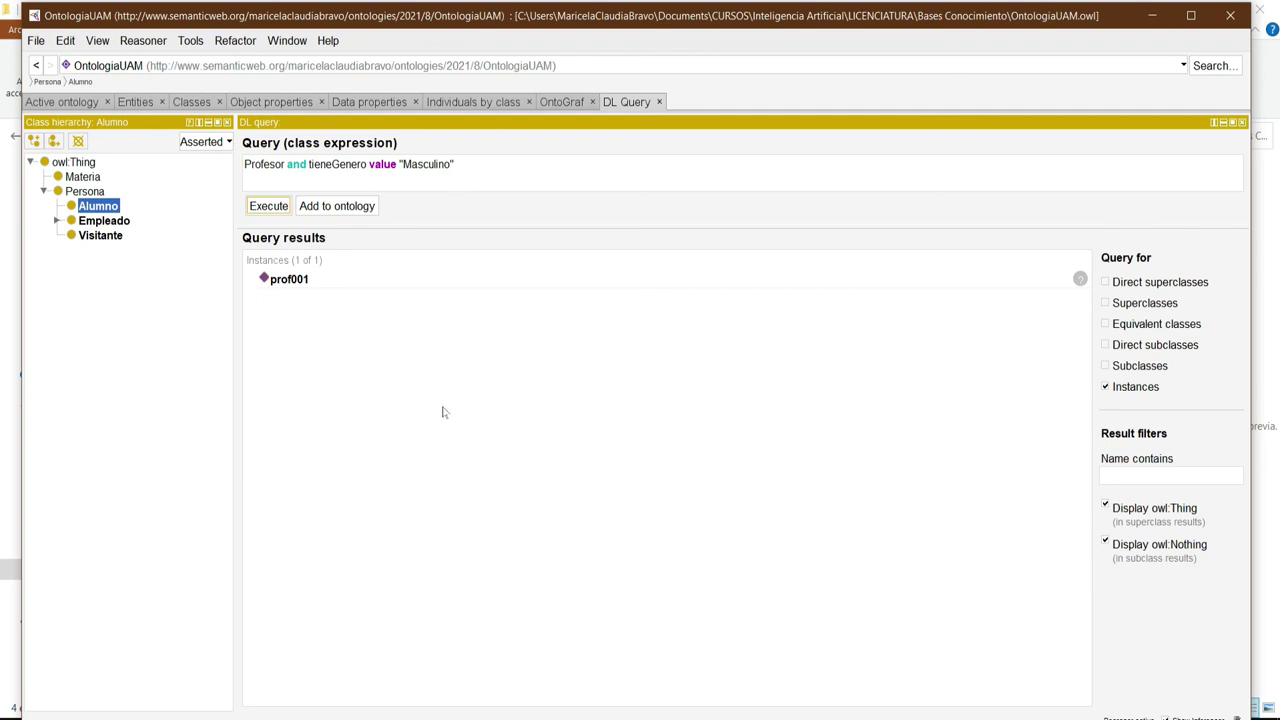
{"action": "left_click", "coordinate": [290, 280]}
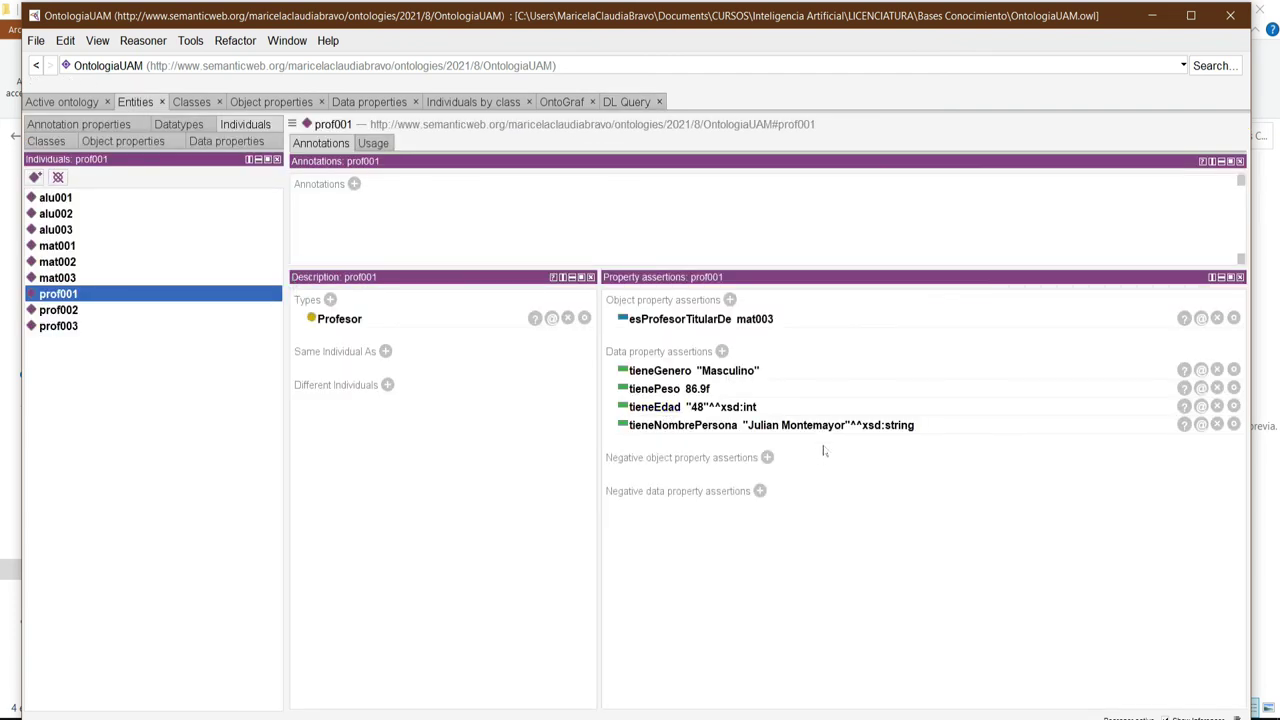
Back in DL Query, drop 'Profesor and' and execute tieneGenero value "Masculino" alone.
{"action": "left_click", "coordinate": [630, 102]}
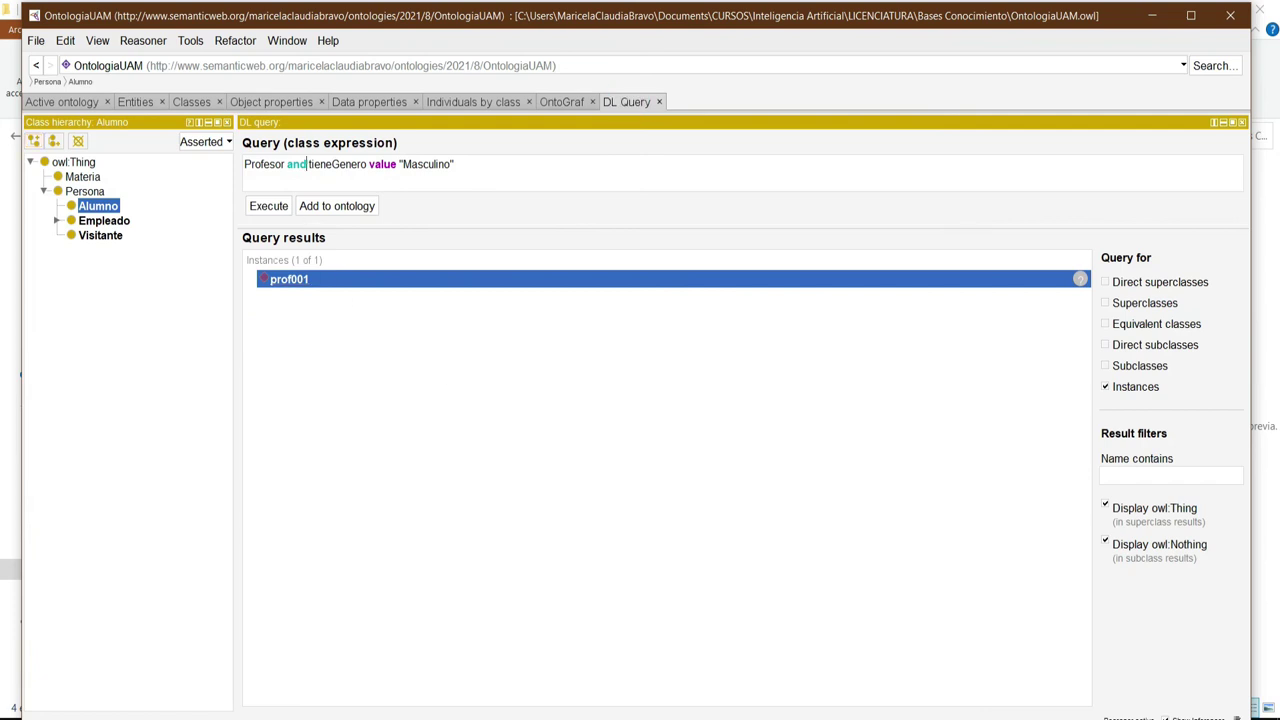
{"action": "left_click_drag", "start_coordinate": [307, 165], "coordinate": [230, 169]}
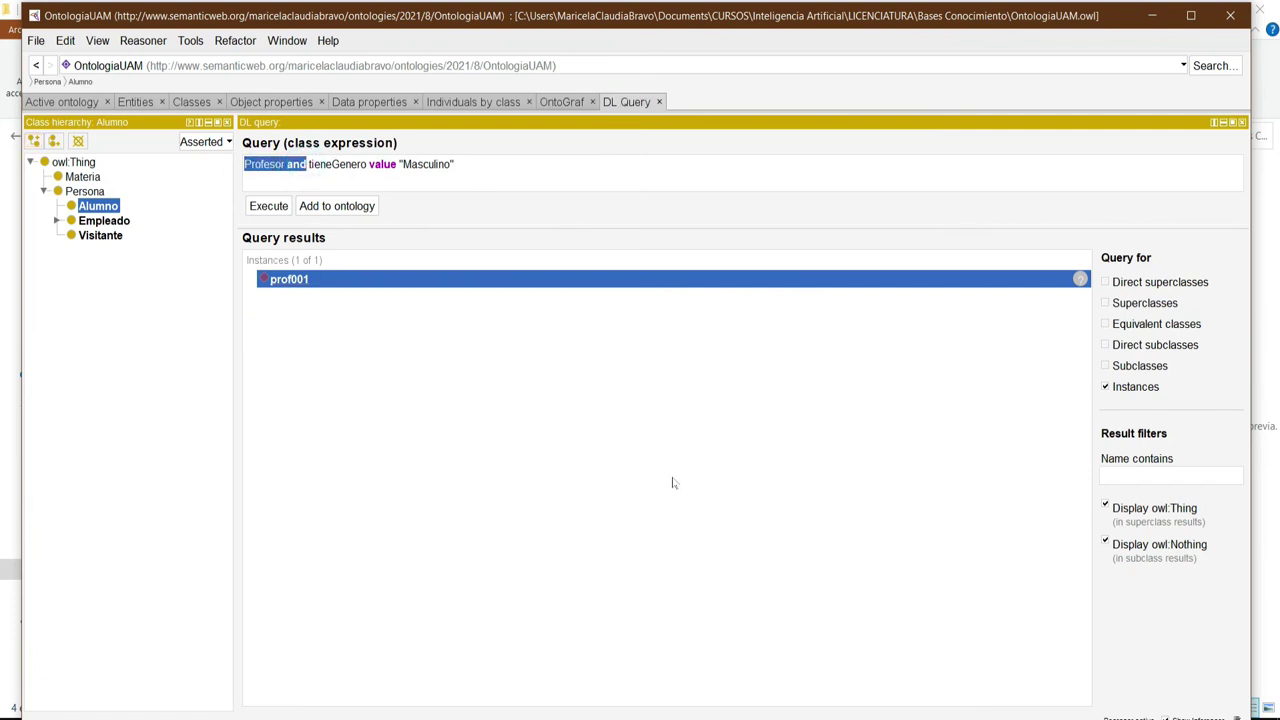
{"action": "key", "text": "BackSpace"}
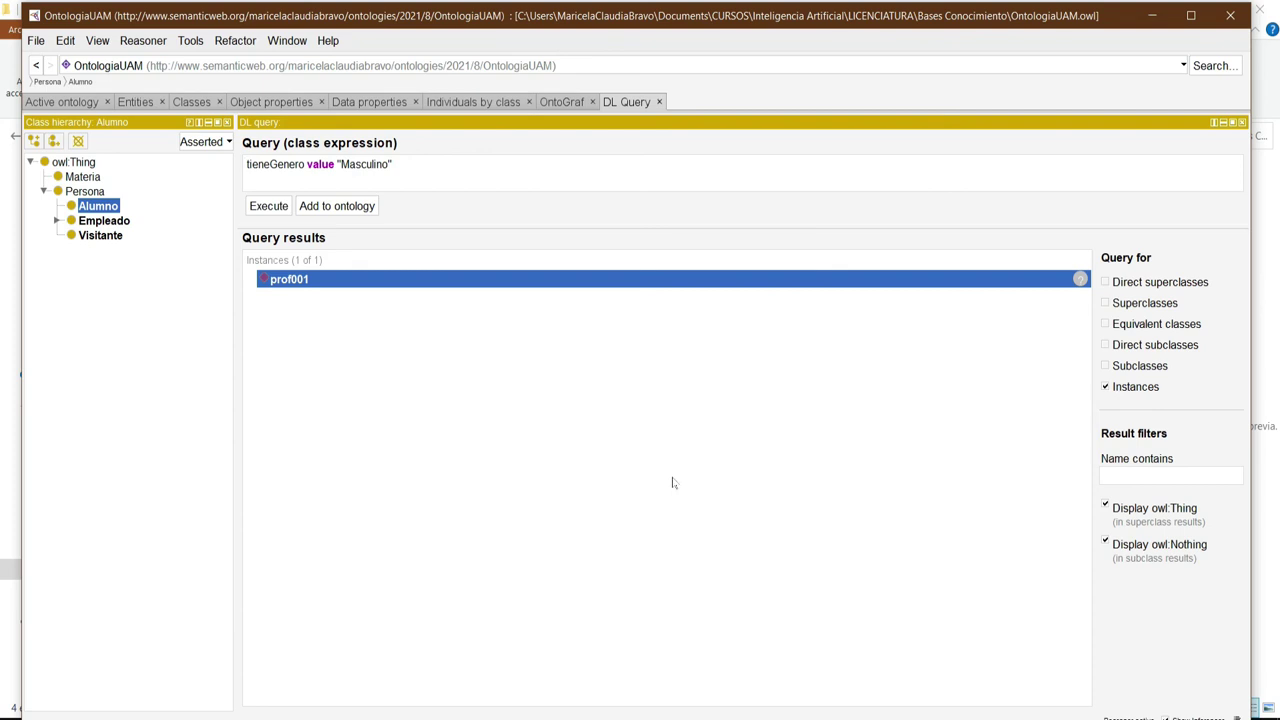
{"action": "left_click", "coordinate": [268, 207]}
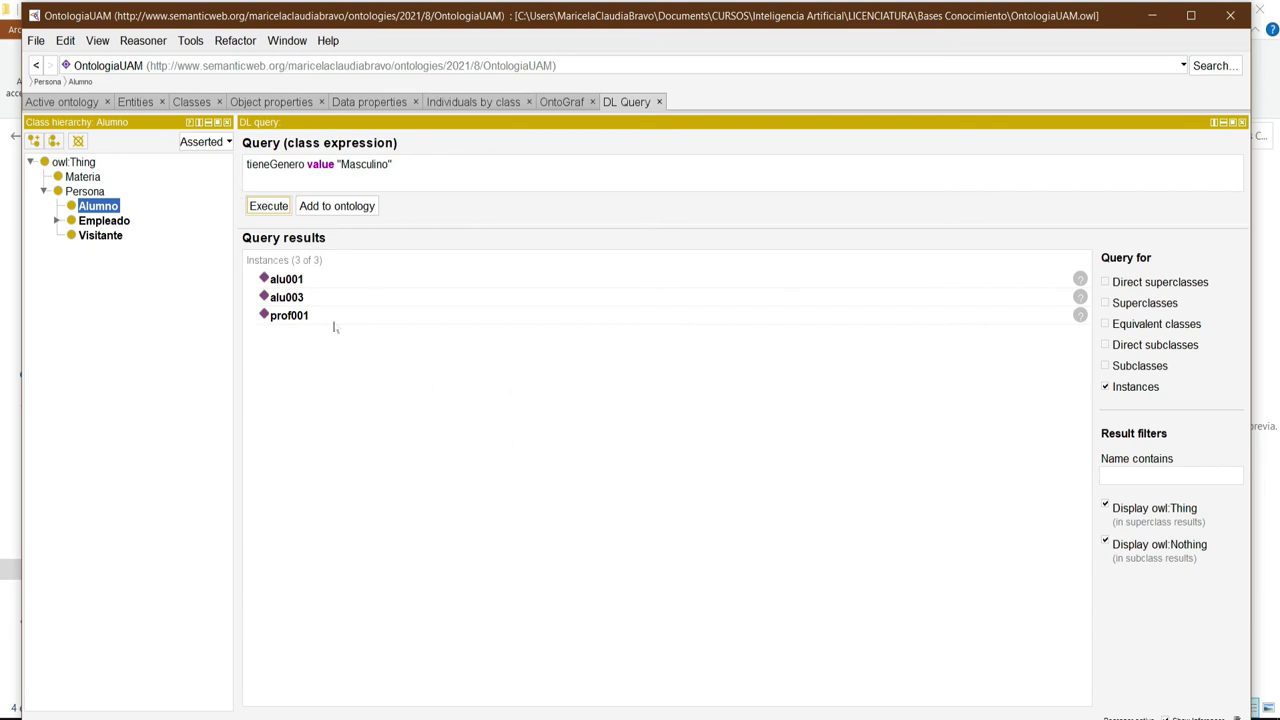
{"action": "left_click", "coordinate": [294, 282]}
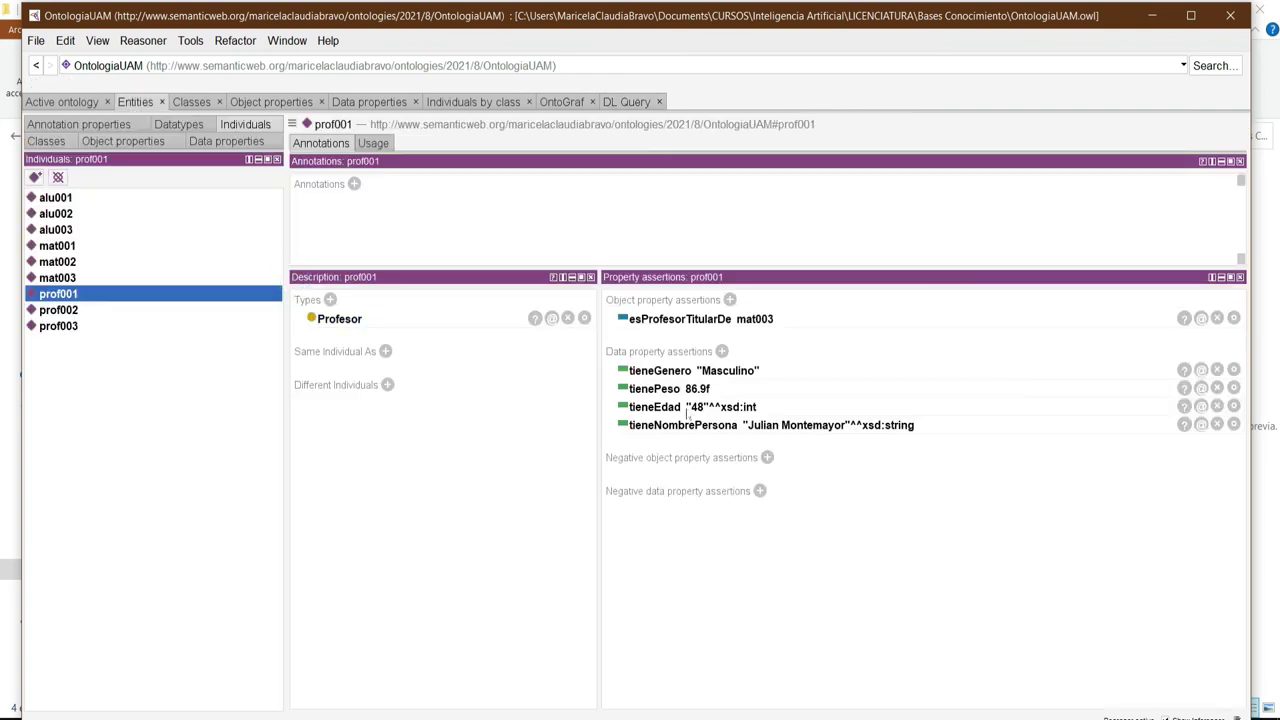
{"action": "left_click", "coordinate": [624, 102]}
{"action": "left_click", "coordinate": [624, 102]}
{"action": "double_click", "coordinate": [286, 316]}
{"action": "left_click", "coordinate": [631, 101]}
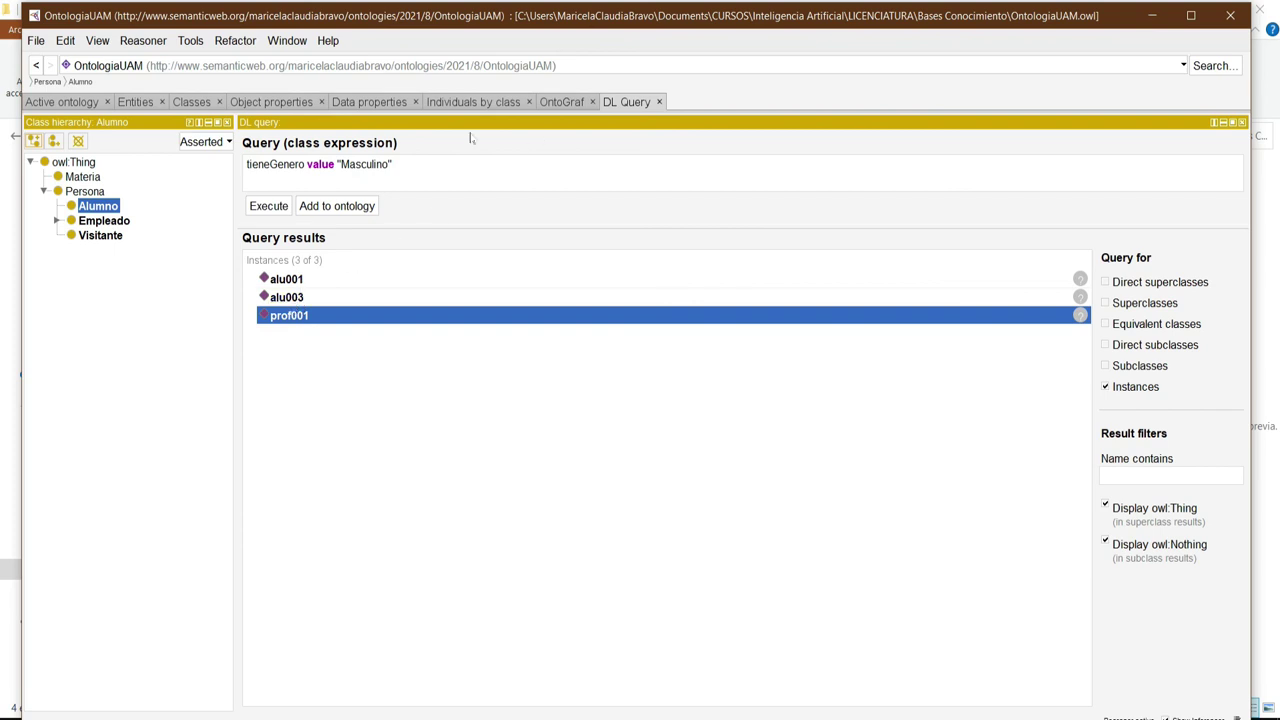
{"action": "left_click", "coordinate": [472, 104]}
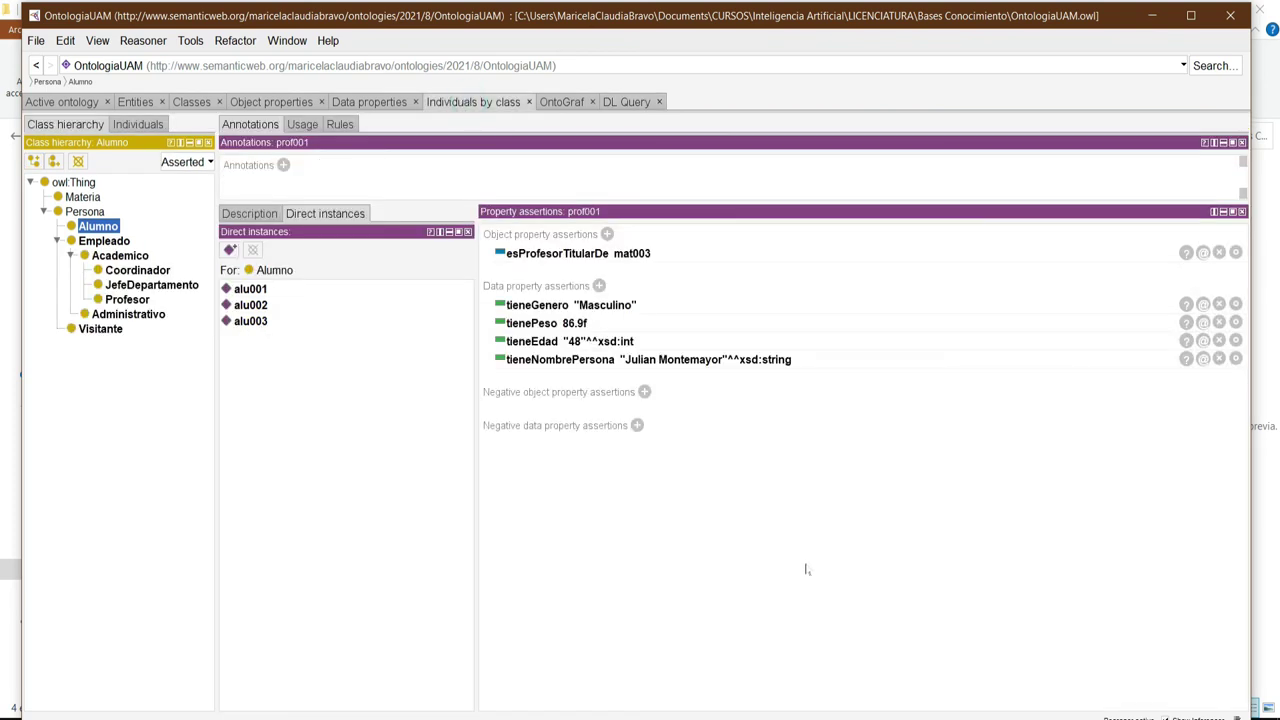
{"action": "left_click", "coordinate": [257, 308]}
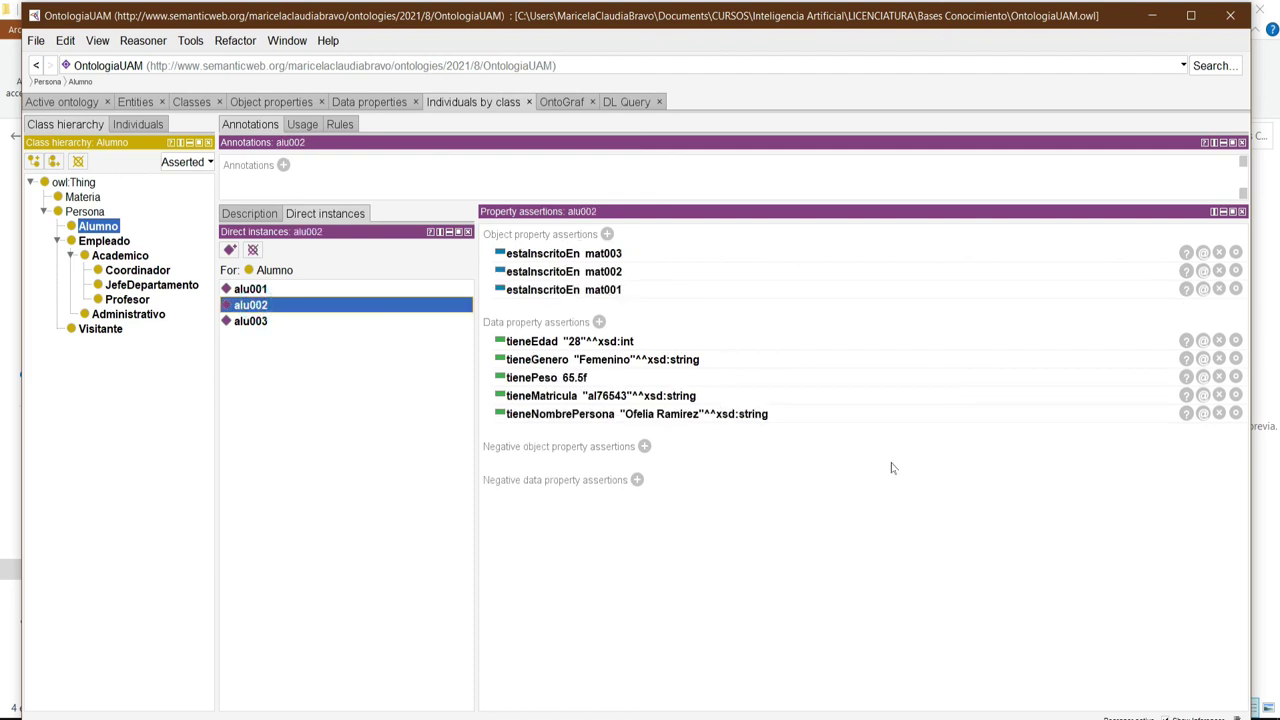
{"action": "left_click", "coordinate": [625, 102]}
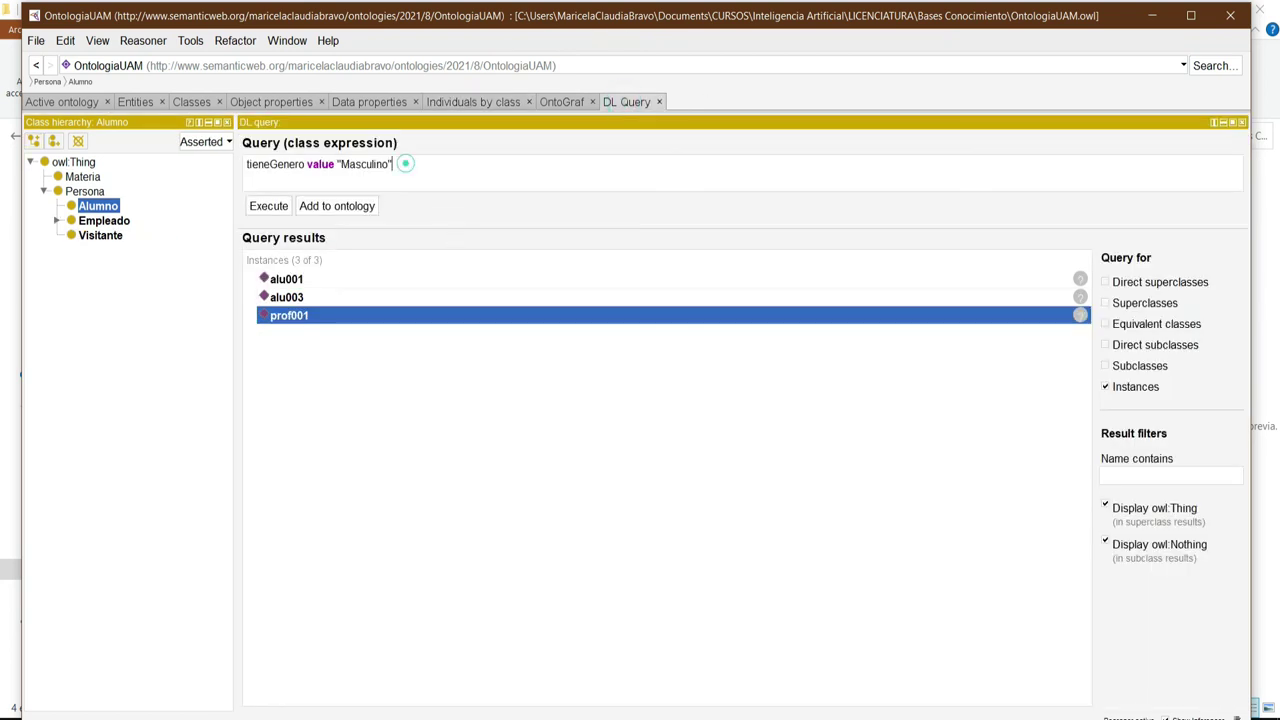
{"action": "left_click_drag", "start_coordinate": [403, 163], "coordinate": [205, 168]}
Query tieneNombrePersona value with a student's full name, execute it, and open the alu002 result.
{"action": "key", "text": "BackSpace"}
{"action": "type", "text": "ti"}
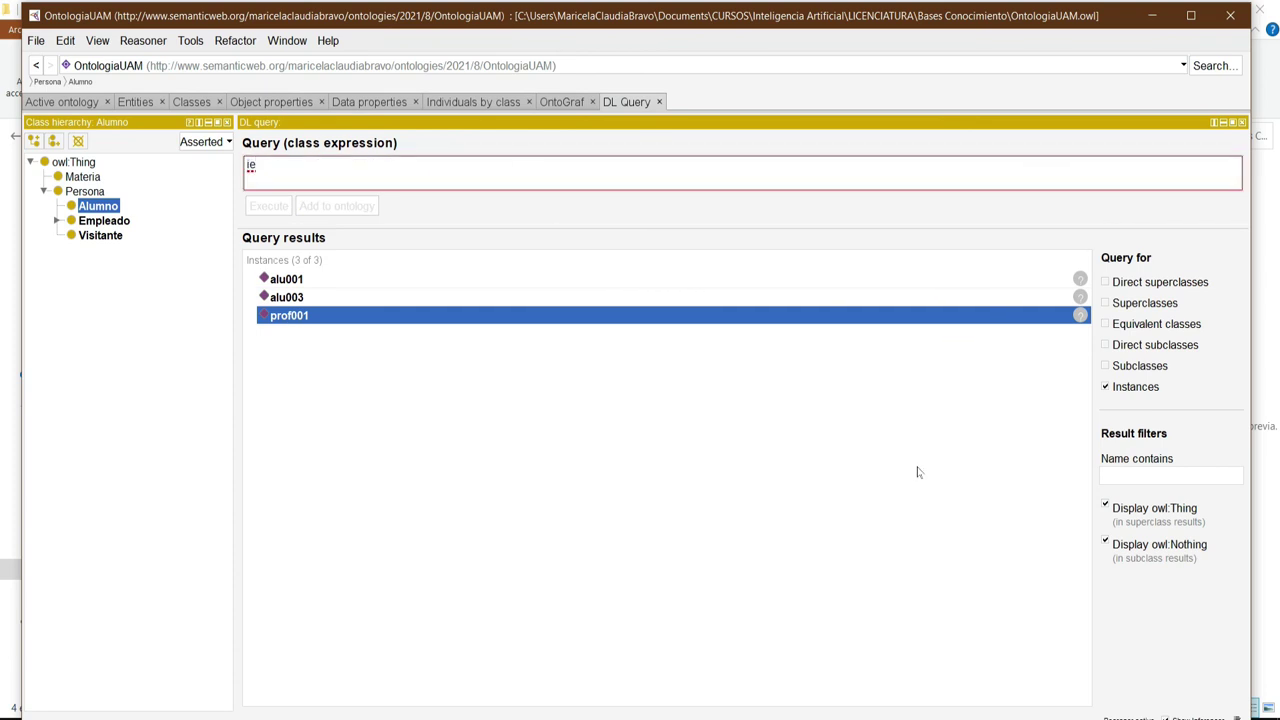
{"action": "key", "text": "BackSpace"}
{"action": "key", "text": "BackSpace"}
{"action": "key", "text": "ctrl+z"}
{"action": "key", "text": "shift+Right"}
{"action": "key", "text": "shift+Right"}
{"action": "key", "text": "shift+Right"}
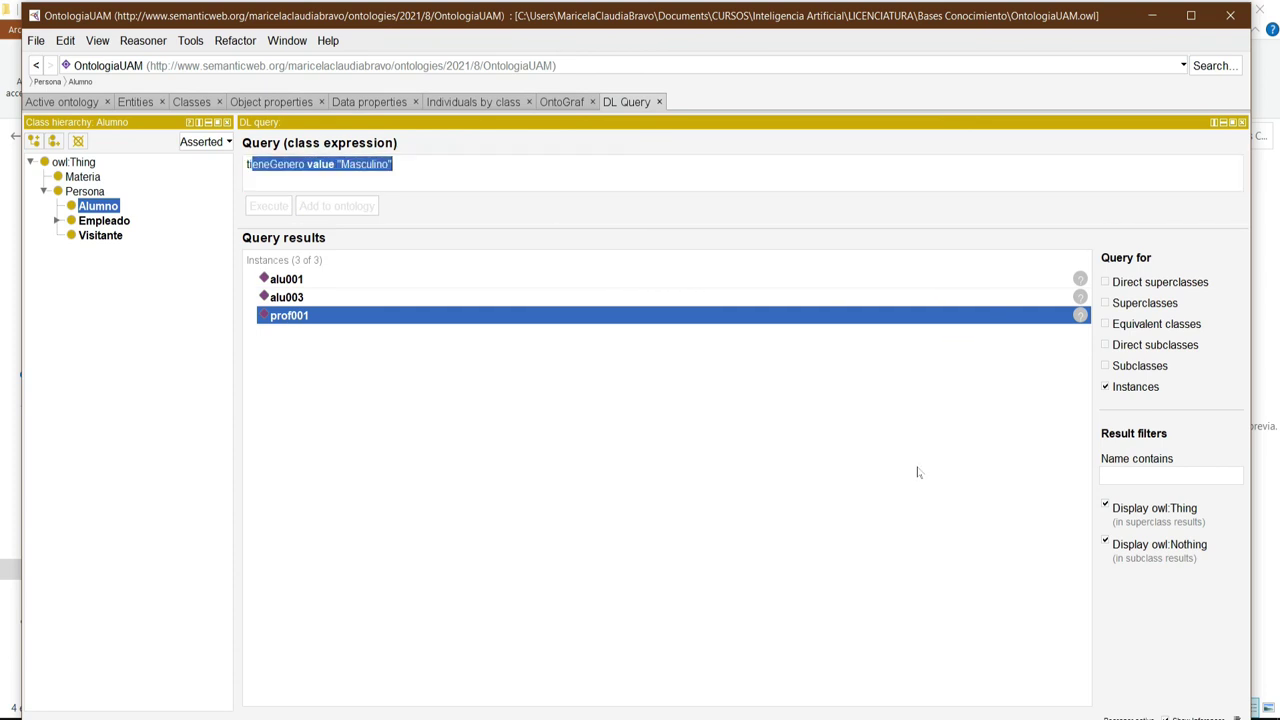
{"action": "key", "text": "ctrl+space"}
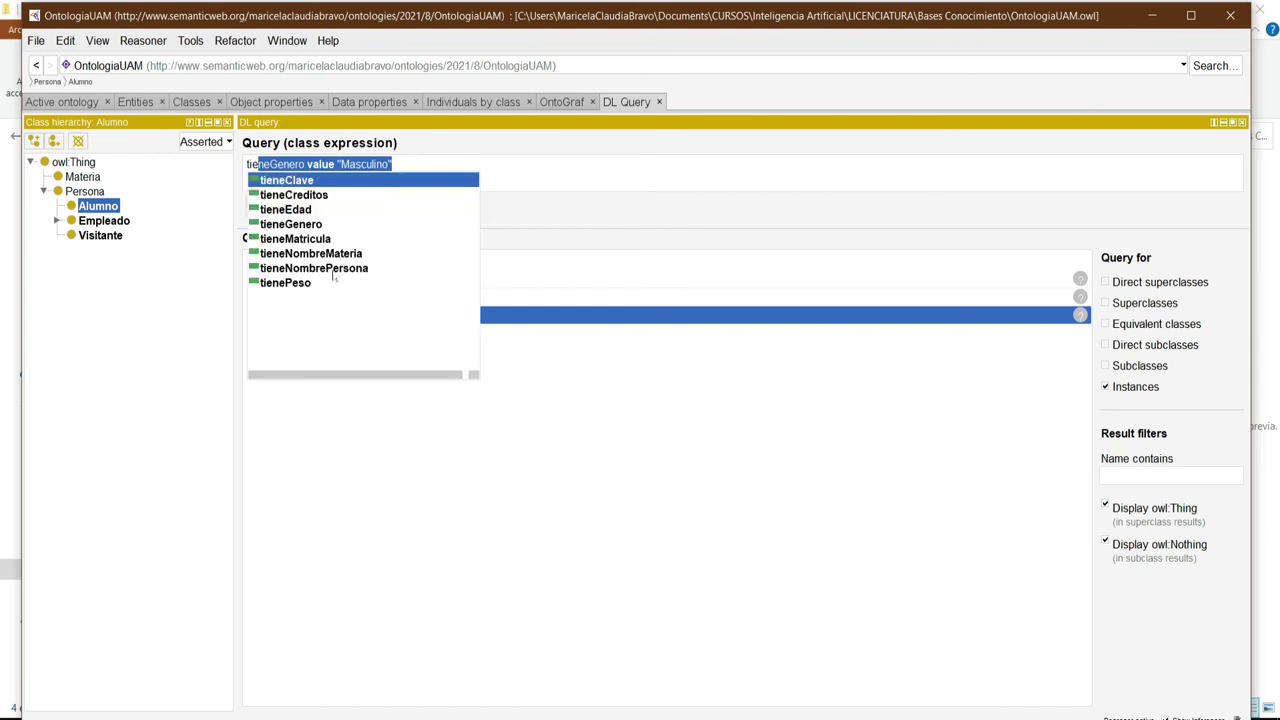
{"action": "double_click", "coordinate": [330, 268]}
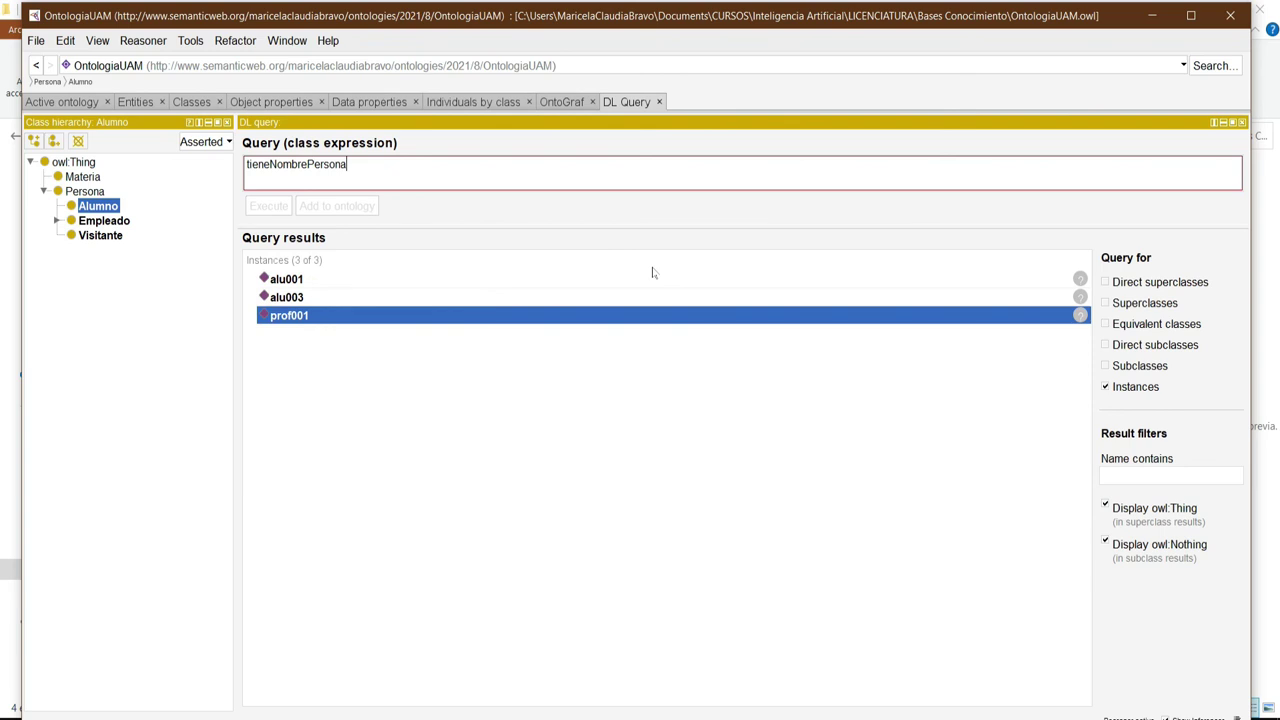
{"action": "type", "text": "value \""}
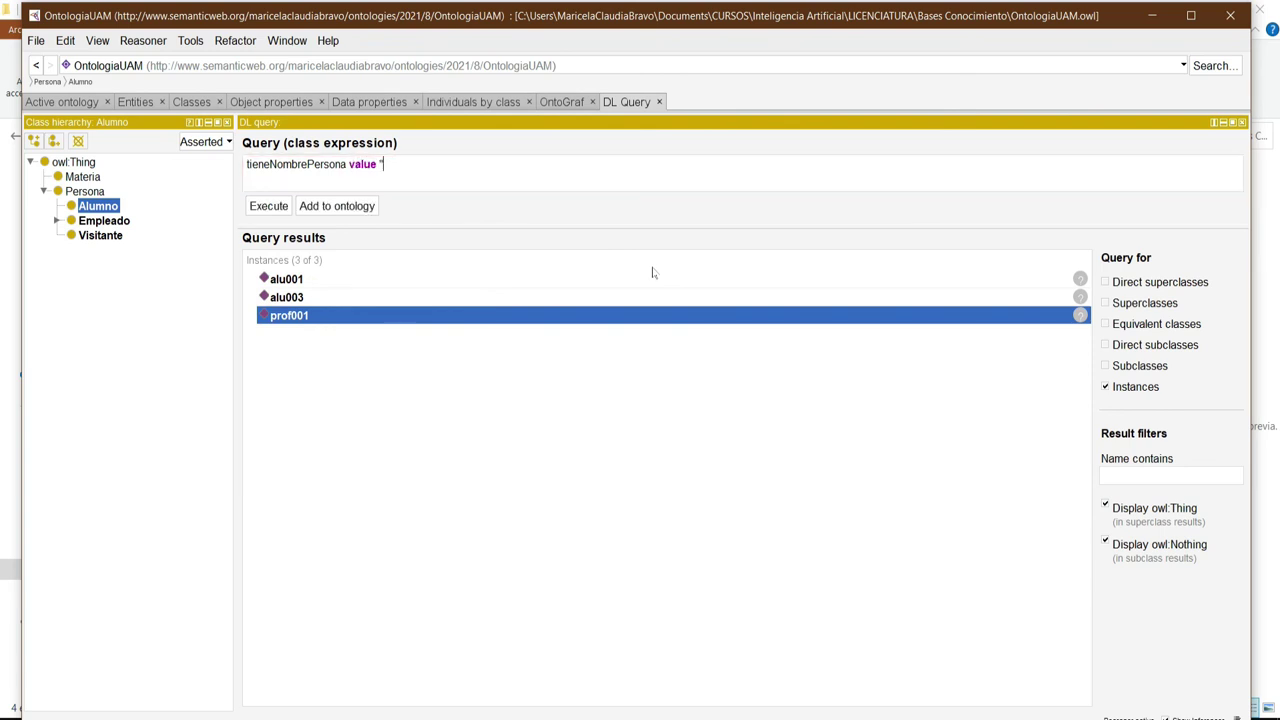
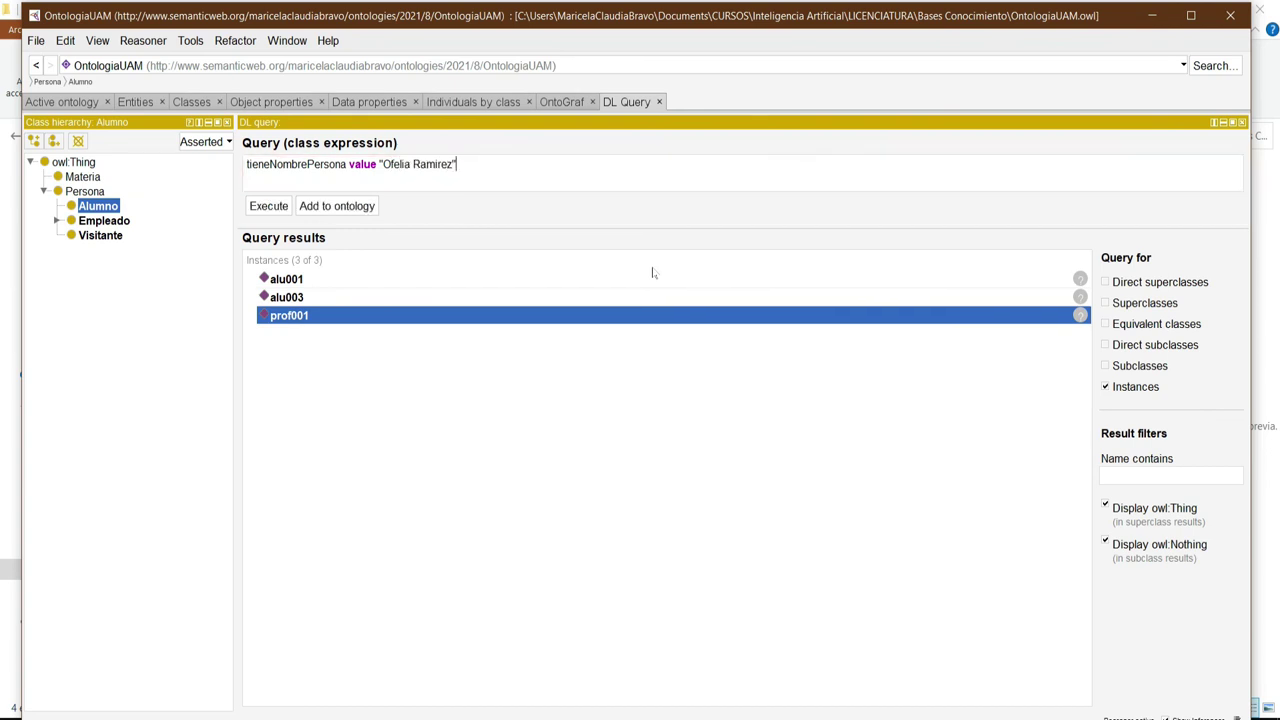
{"action": "left_click", "coordinate": [270, 206]}
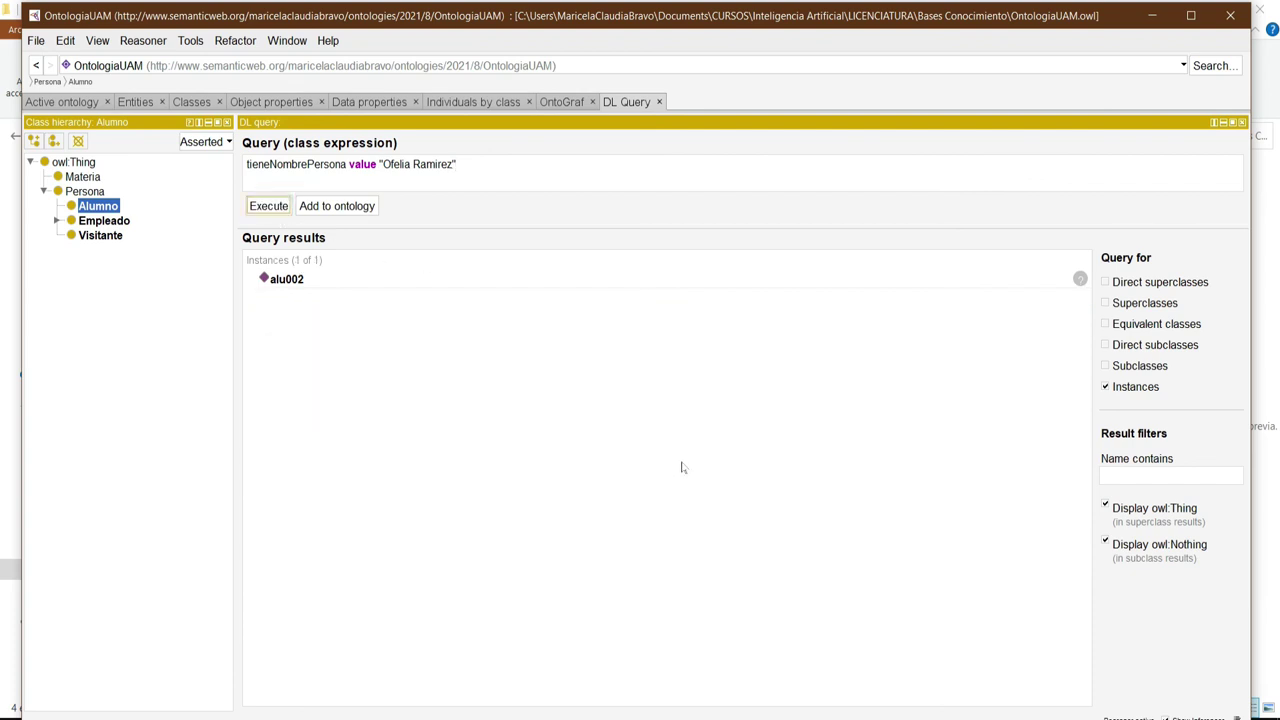
{"action": "double_click", "coordinate": [282, 280]}
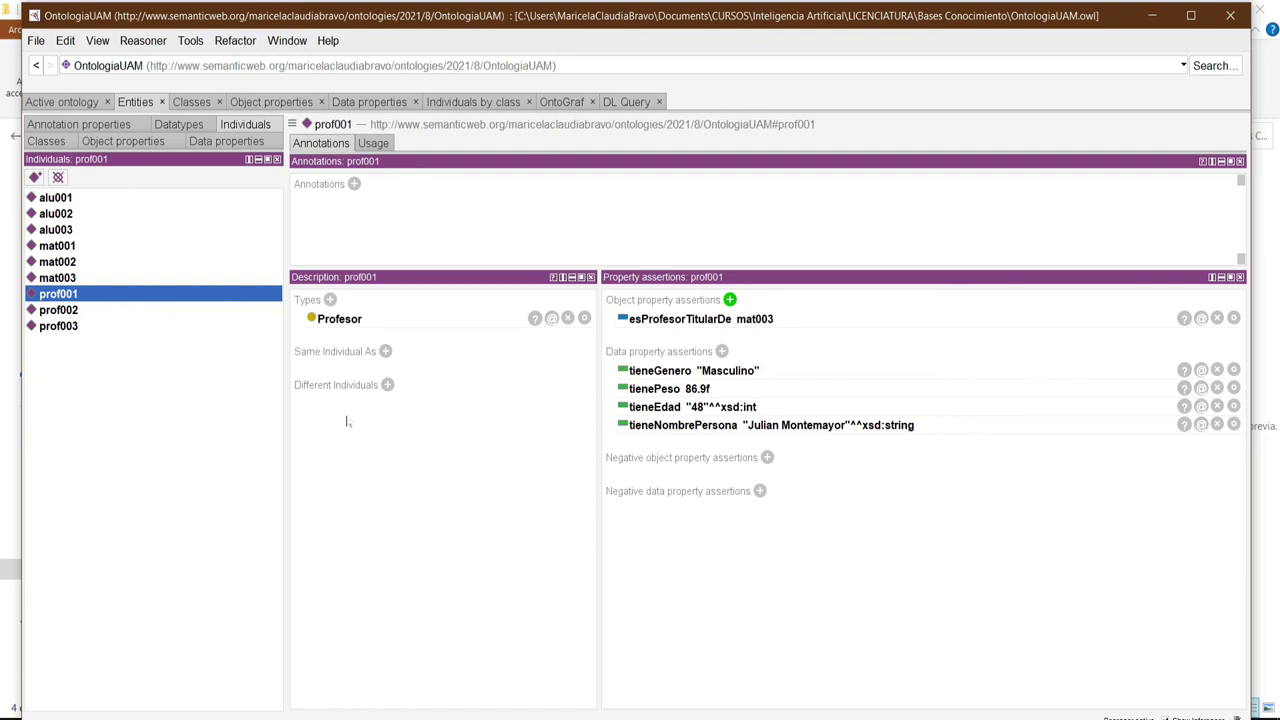
Inspect alu002's types and property values, then return to the DL Query results.
{"action": "left_click", "coordinate": [74, 216]}
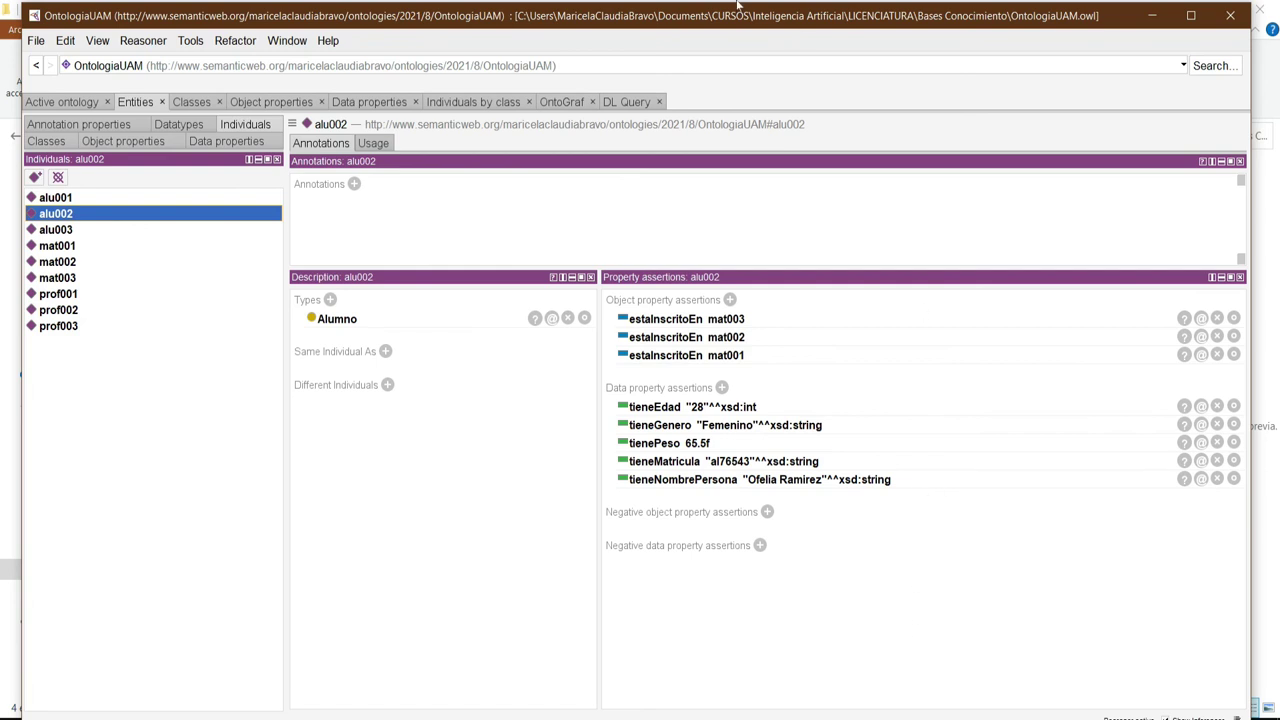
{"action": "left_click", "coordinate": [628, 103]}
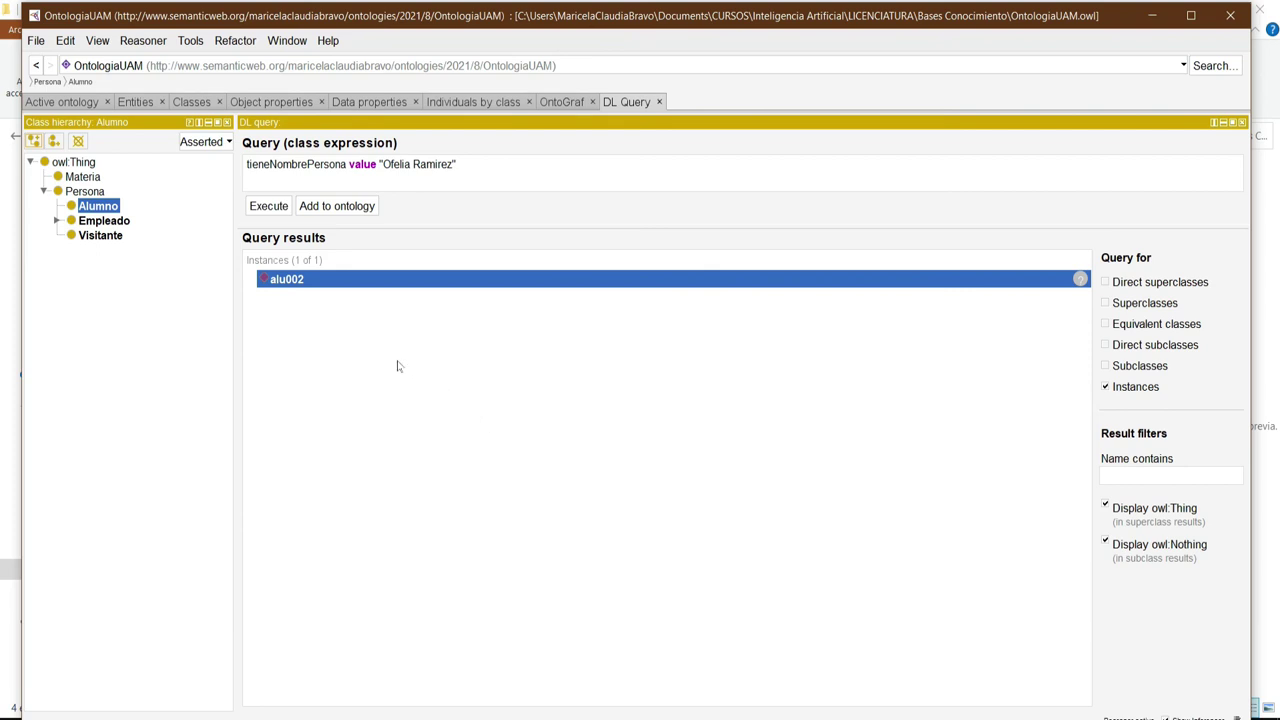
Replace the query with Persona and tieneGenero value "Femenino" and tieneEdad value 18, and execute it.
{"action": "left_click", "coordinate": [456, 164]}
{"action": "triple_click", "coordinate": [472, 165]}
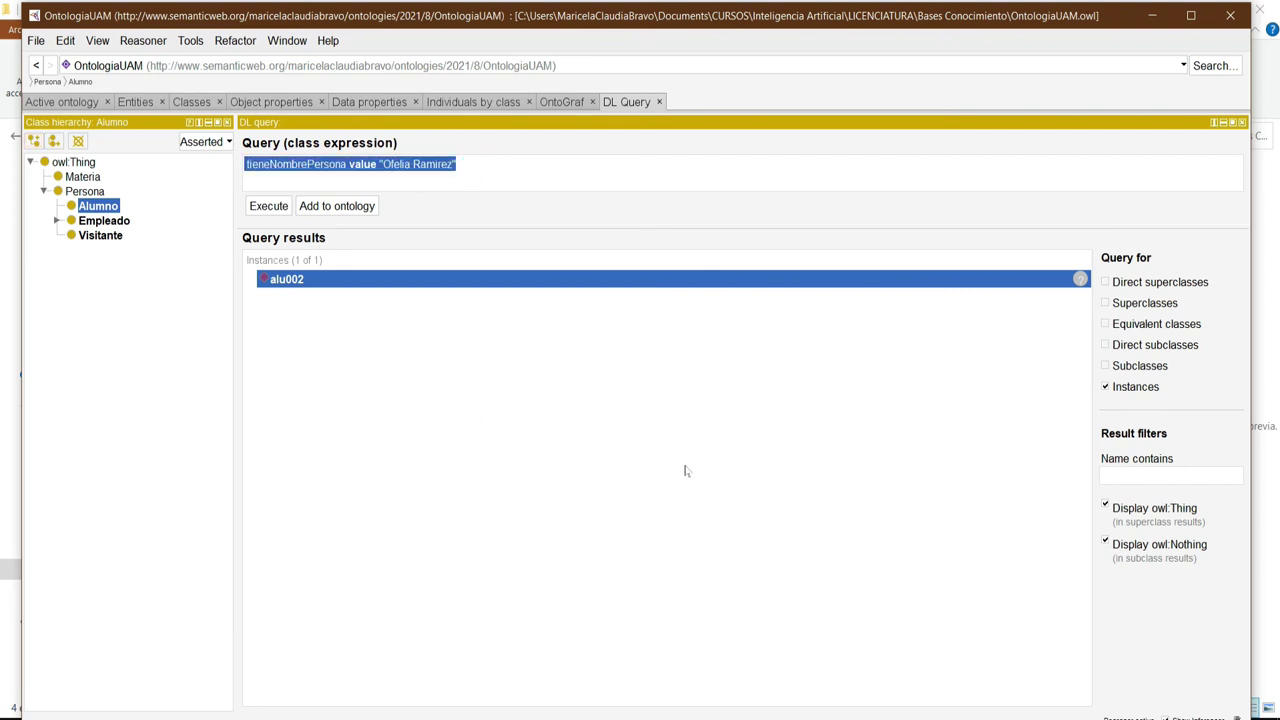
{"action": "type", "text": "Persona"}
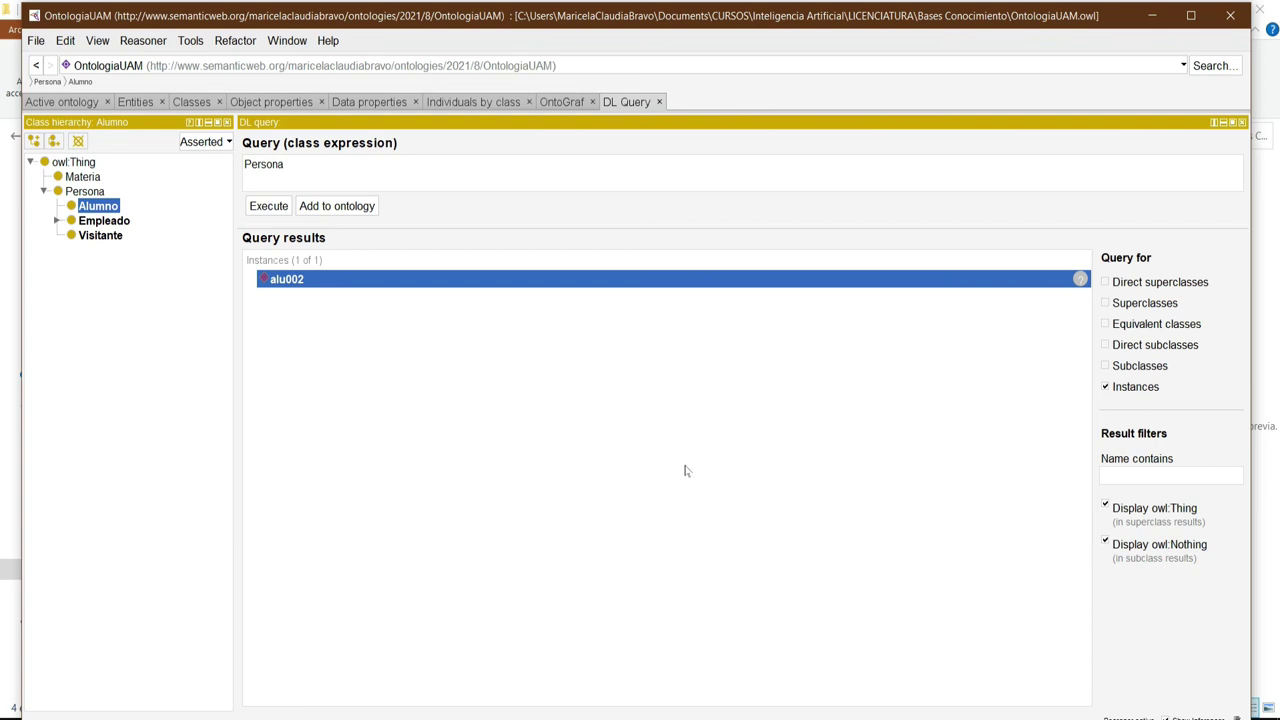
{"action": "type", "text": " and ti"}
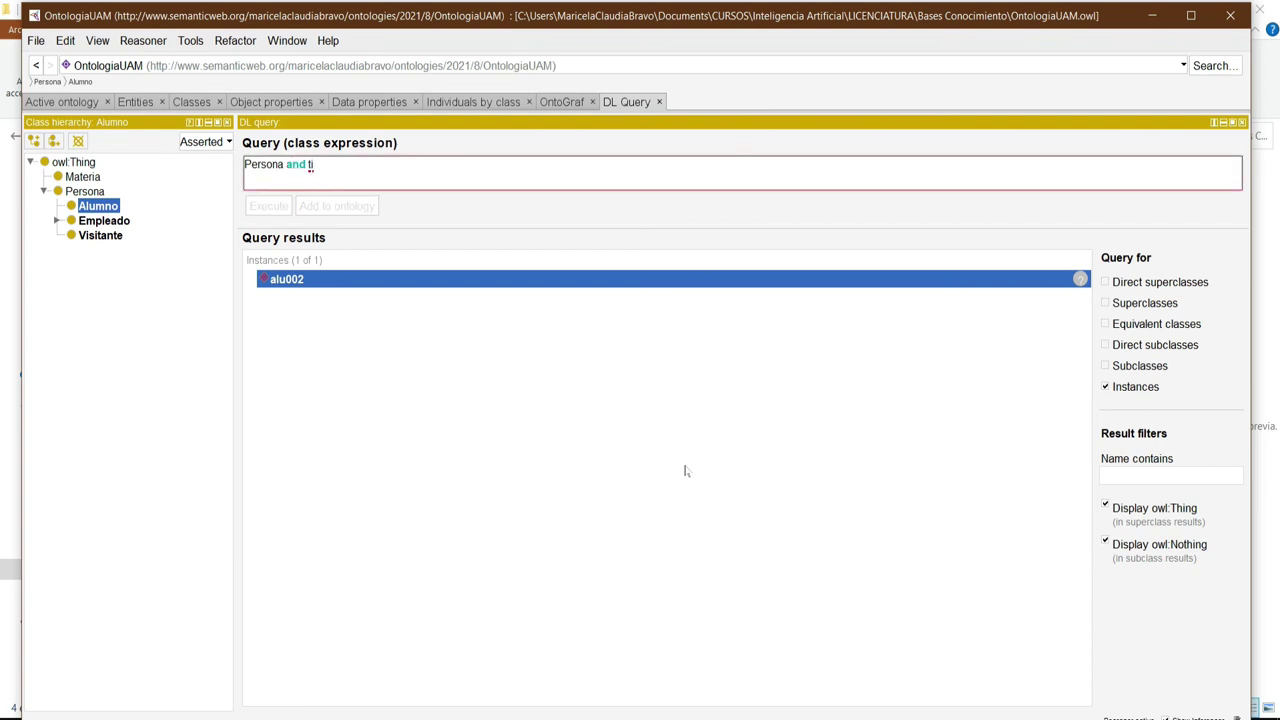
{"action": "key", "text": "ctrl+space"}
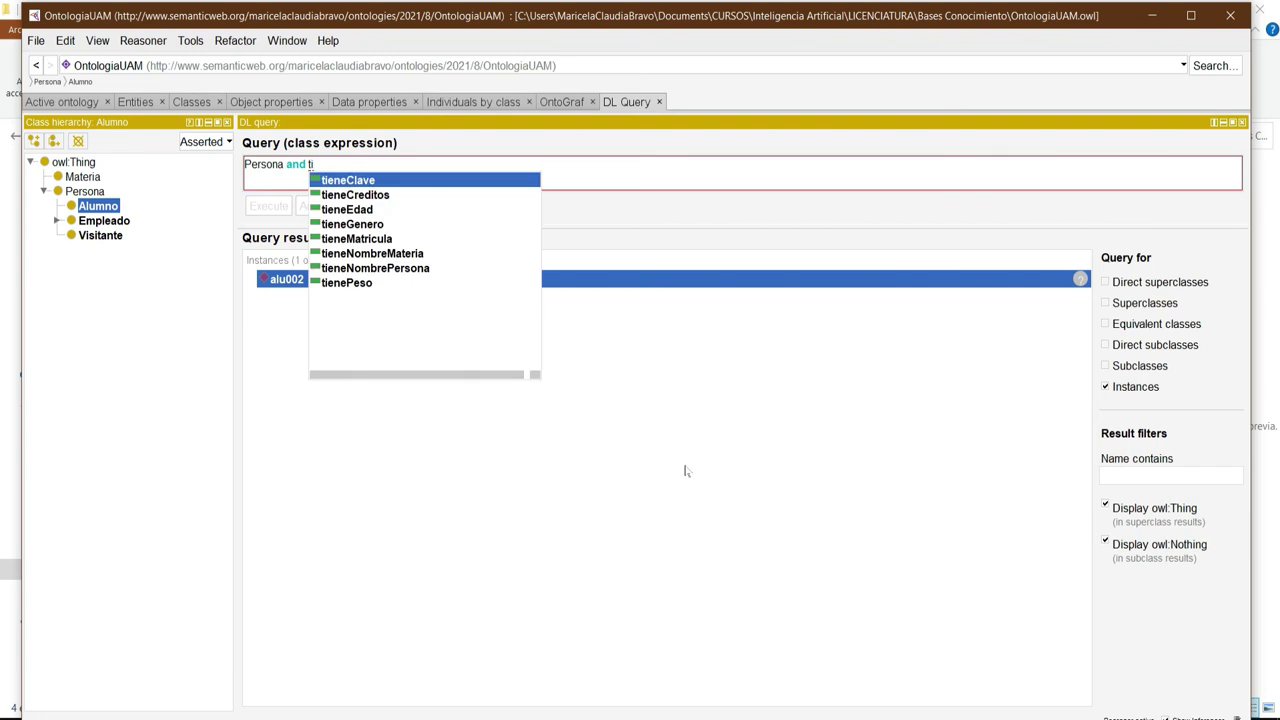
{"action": "key", "text": "Down"}
{"action": "key", "text": "Down"}
{"action": "key", "text": "Down"}
{"action": "key", "text": "Return"}
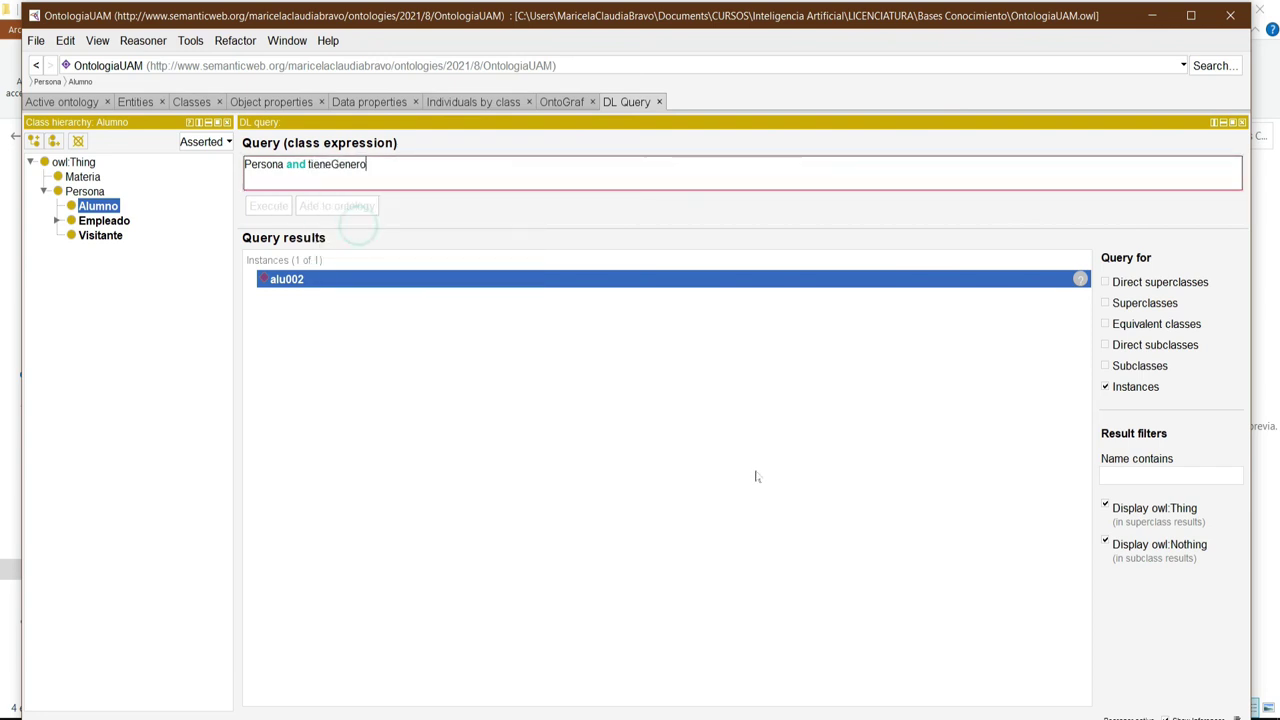
{"action": "type", "text": "value \"Femenino"}
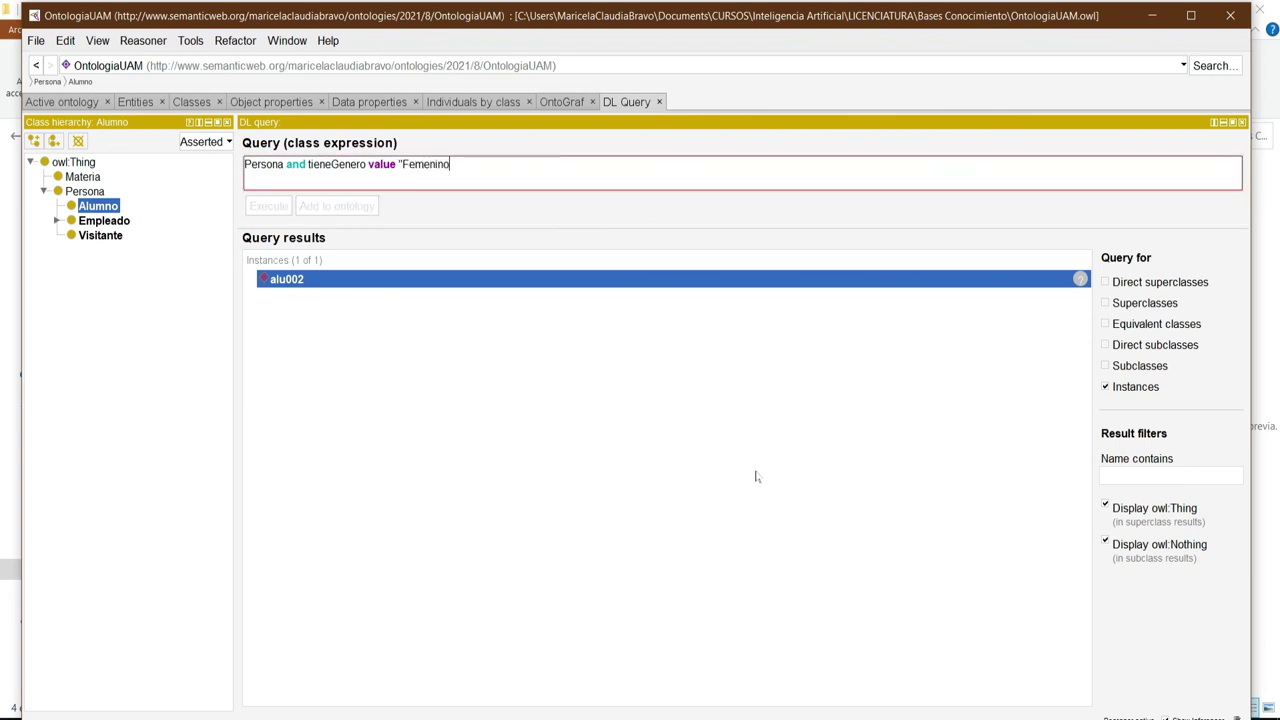
{"action": "type", "text": "\""}
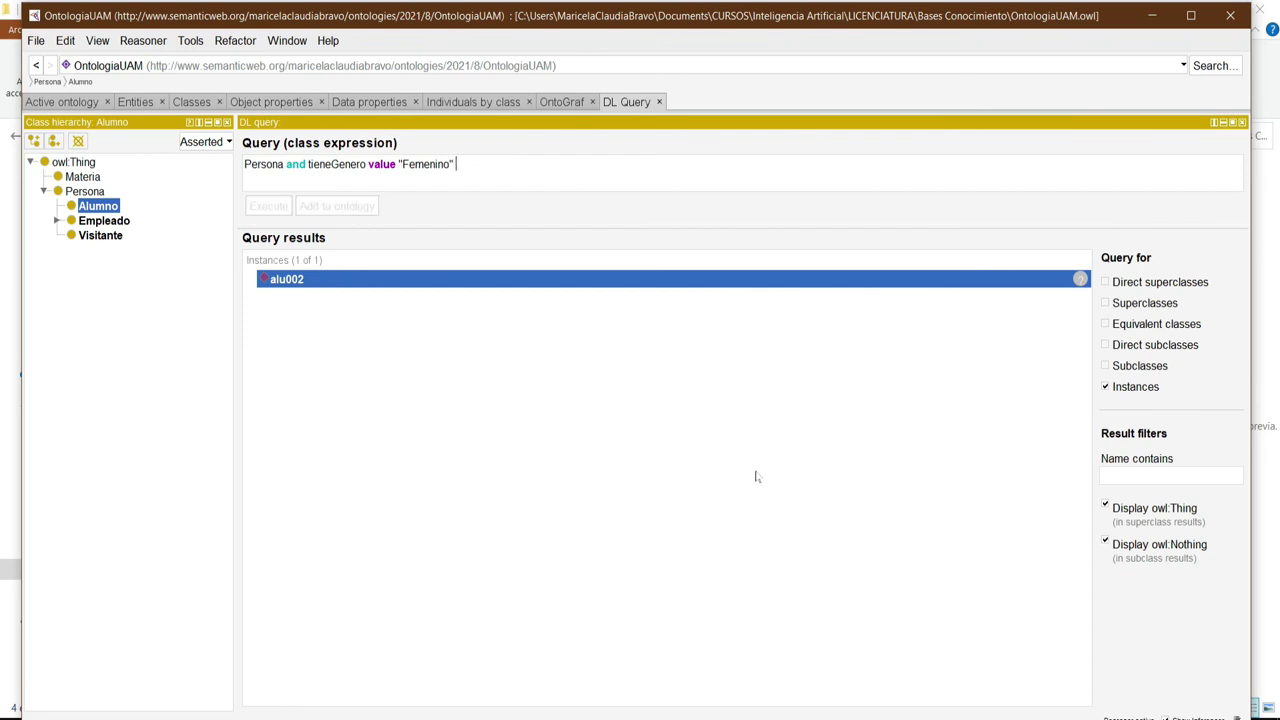
{"action": "type", "text": " and "}
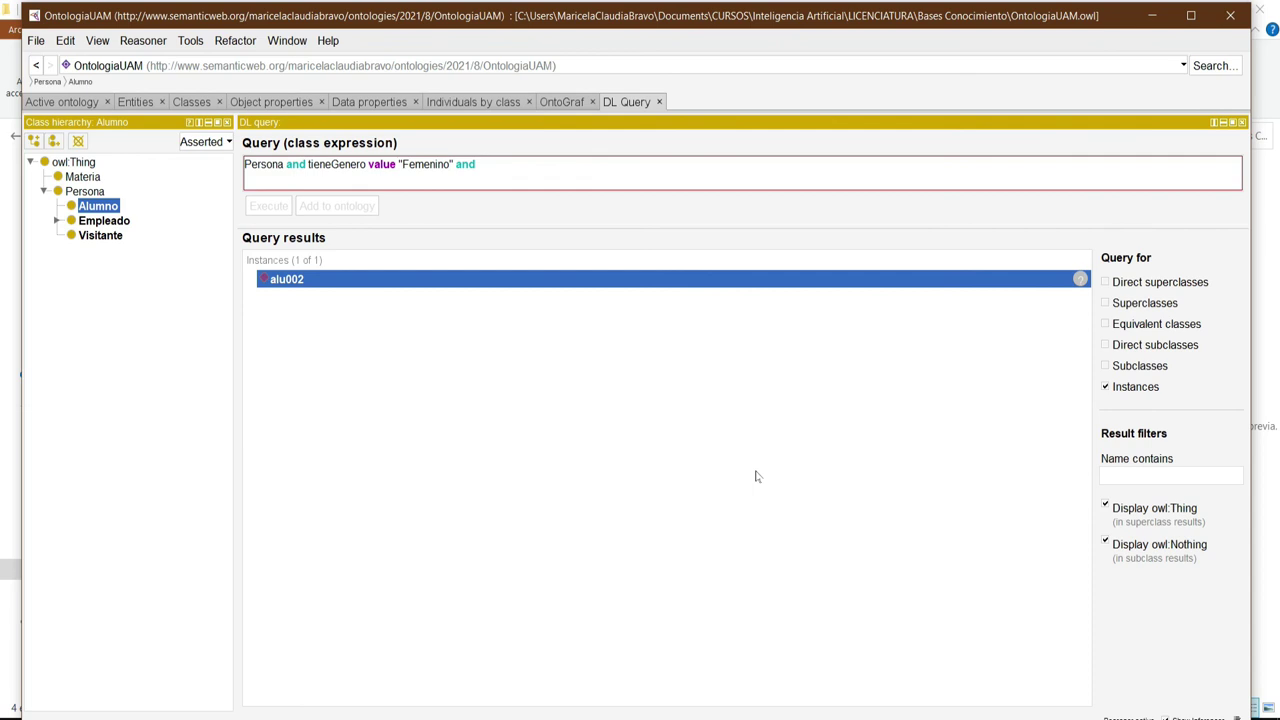
{"action": "type", "text": "tie"}
{"action": "key", "text": "ctrl+space"}
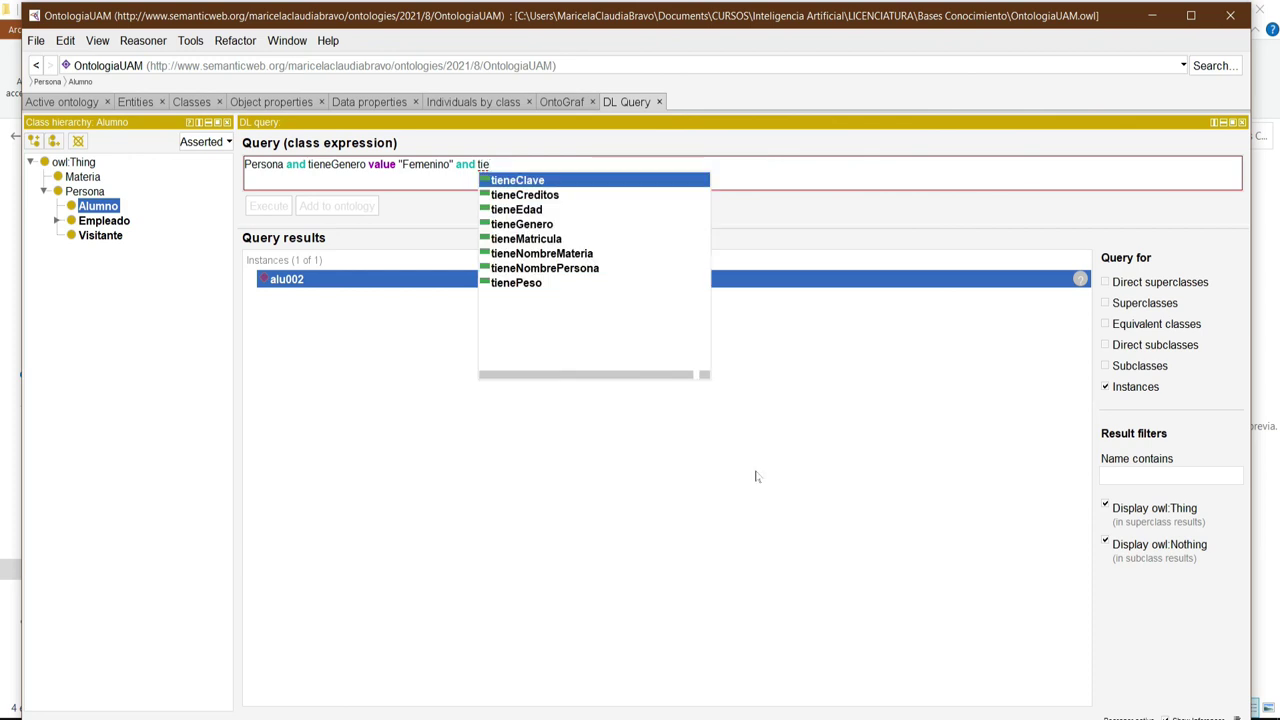
{"action": "double_click", "coordinate": [514, 208]}
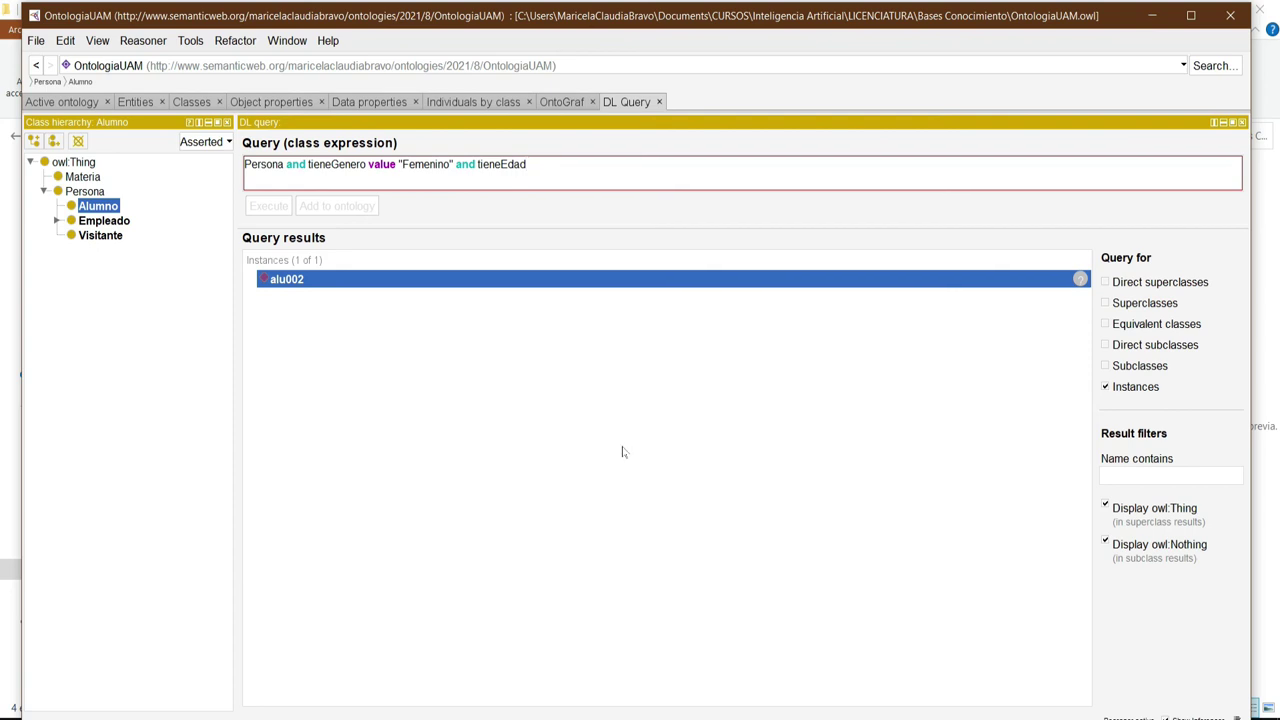
{"action": "type", "text": "value 18"}
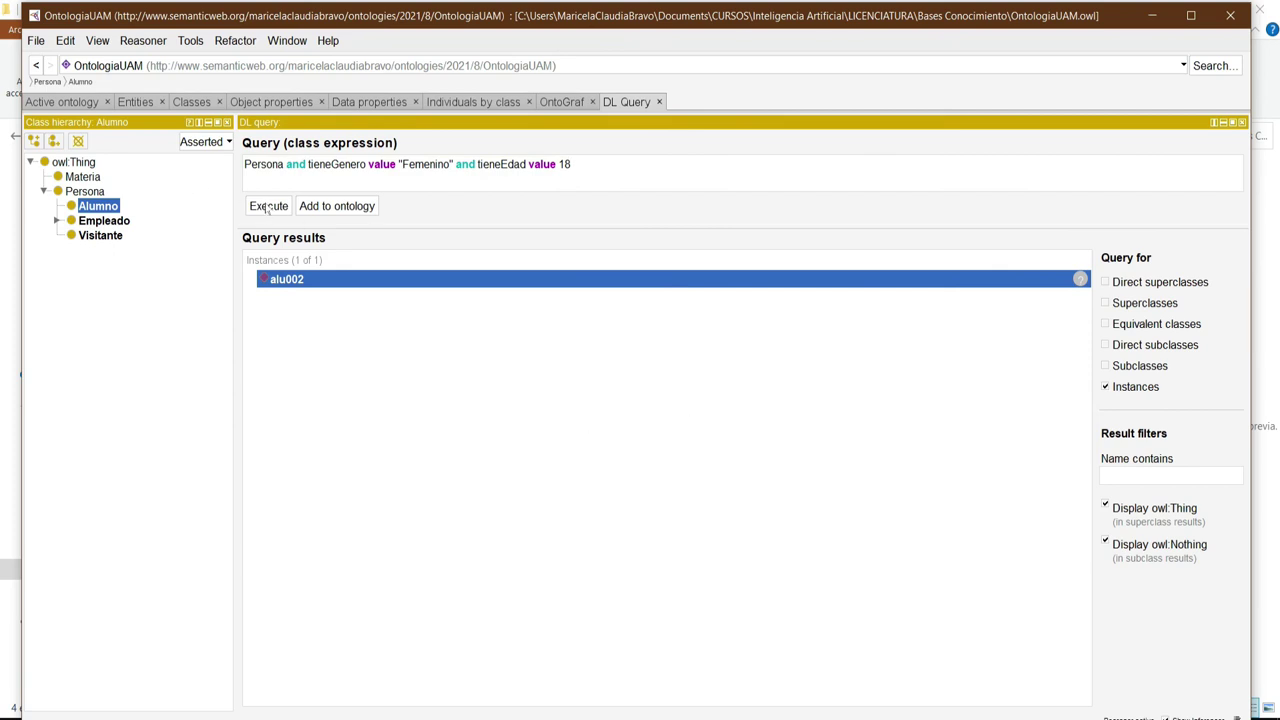
{"action": "left_click", "coordinate": [268, 206]}
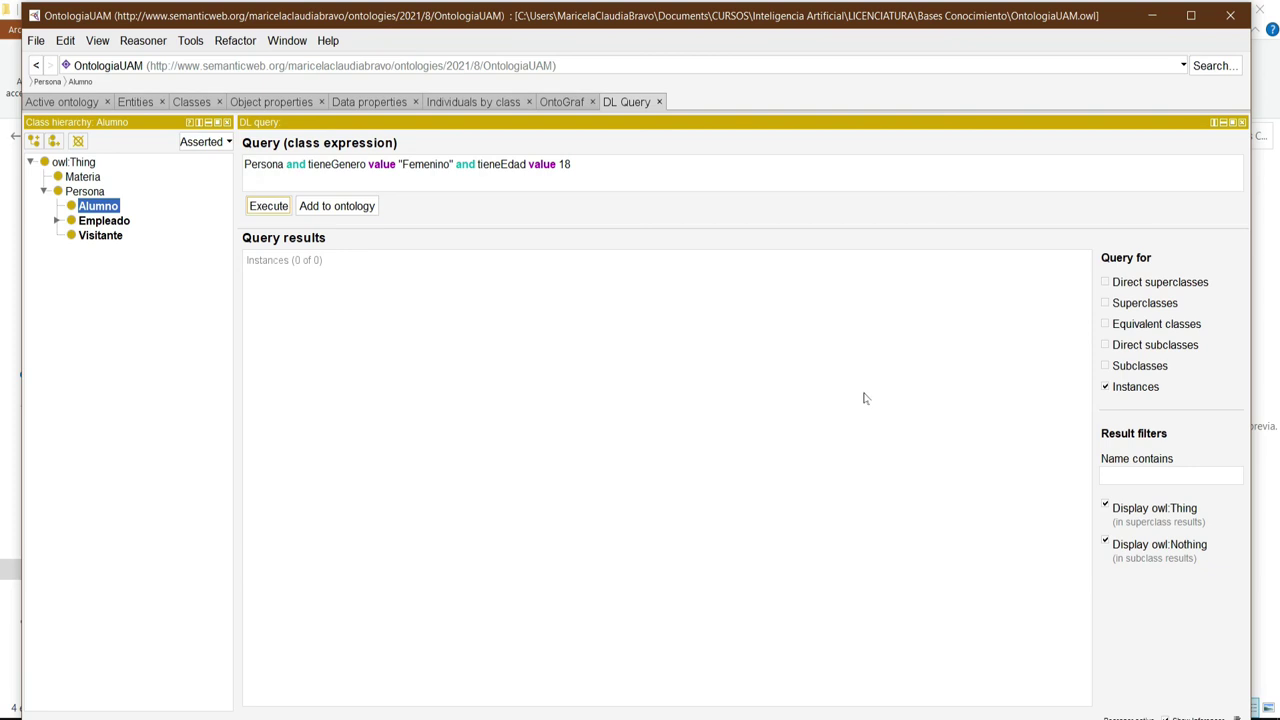
After checking alu002's asserted age, change the queried age to 28, execute, and open alu002.
{"action": "left_click", "coordinate": [467, 103]}
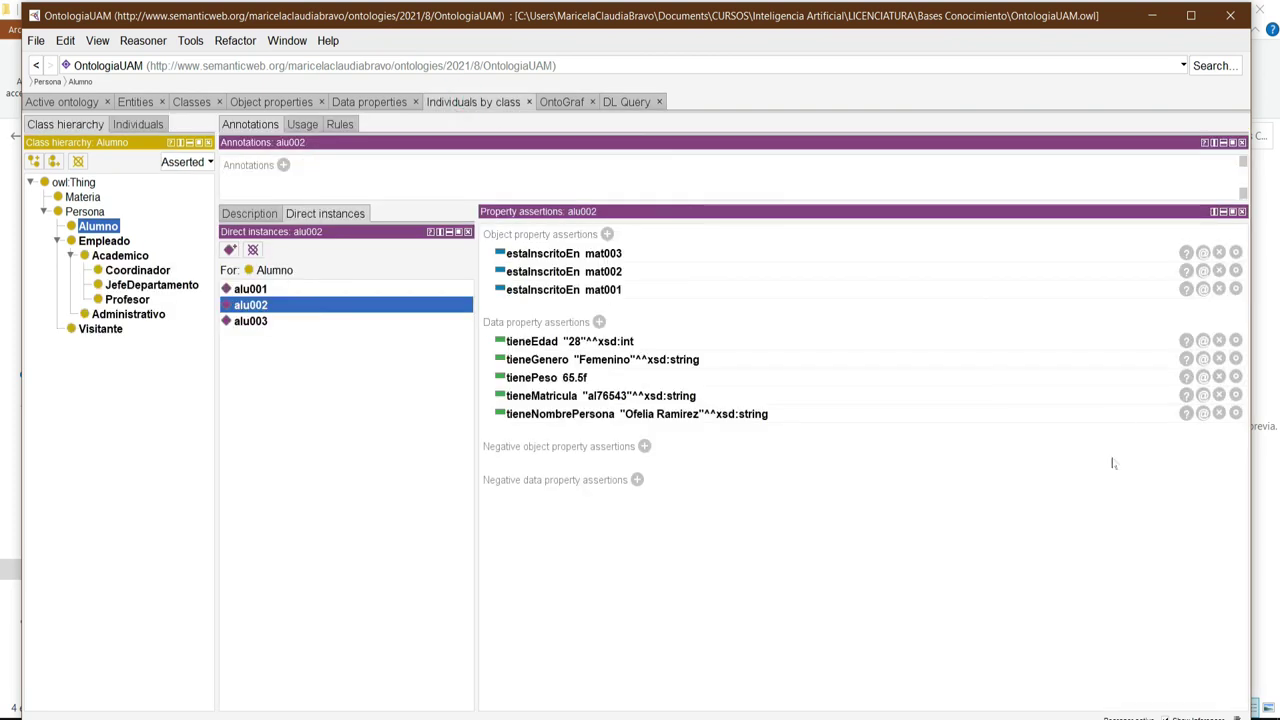
{"action": "left_click", "coordinate": [627, 102]}
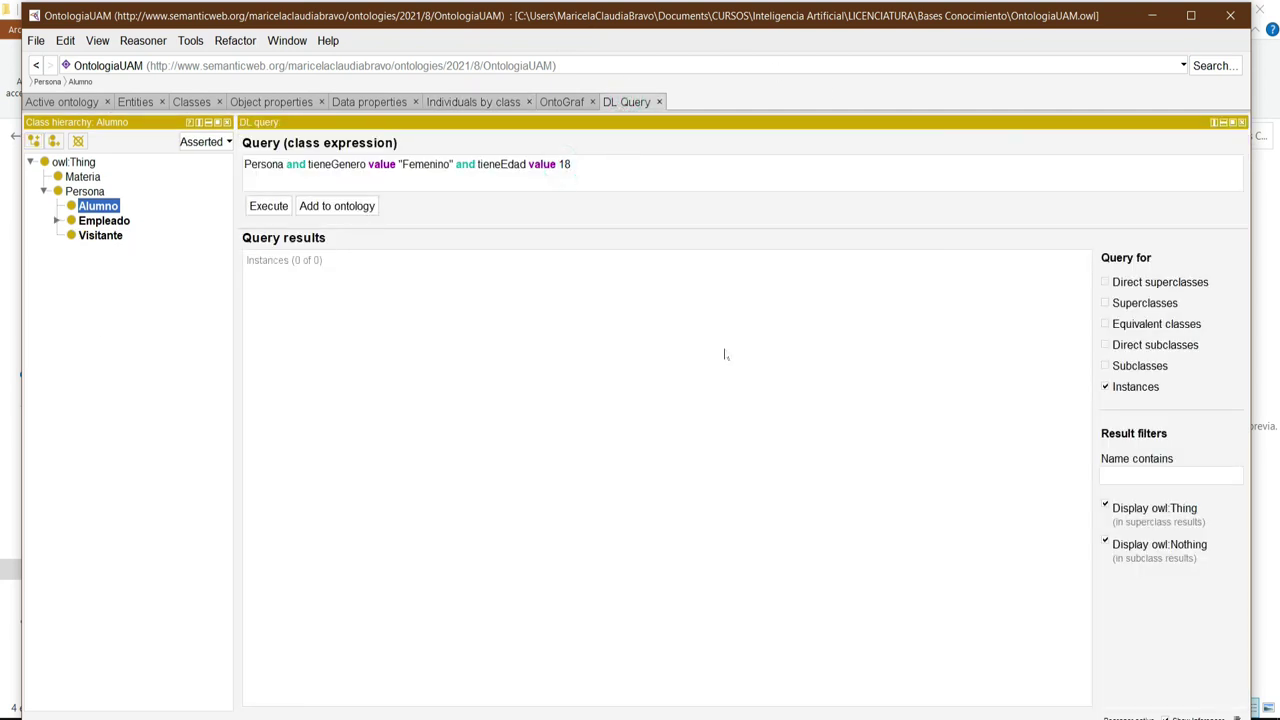
{"action": "key", "text": "Left"}
{"action": "key", "text": "BackSpace"}
{"action": "type", "text": "2"}
{"action": "left_click", "coordinate": [268, 208]}
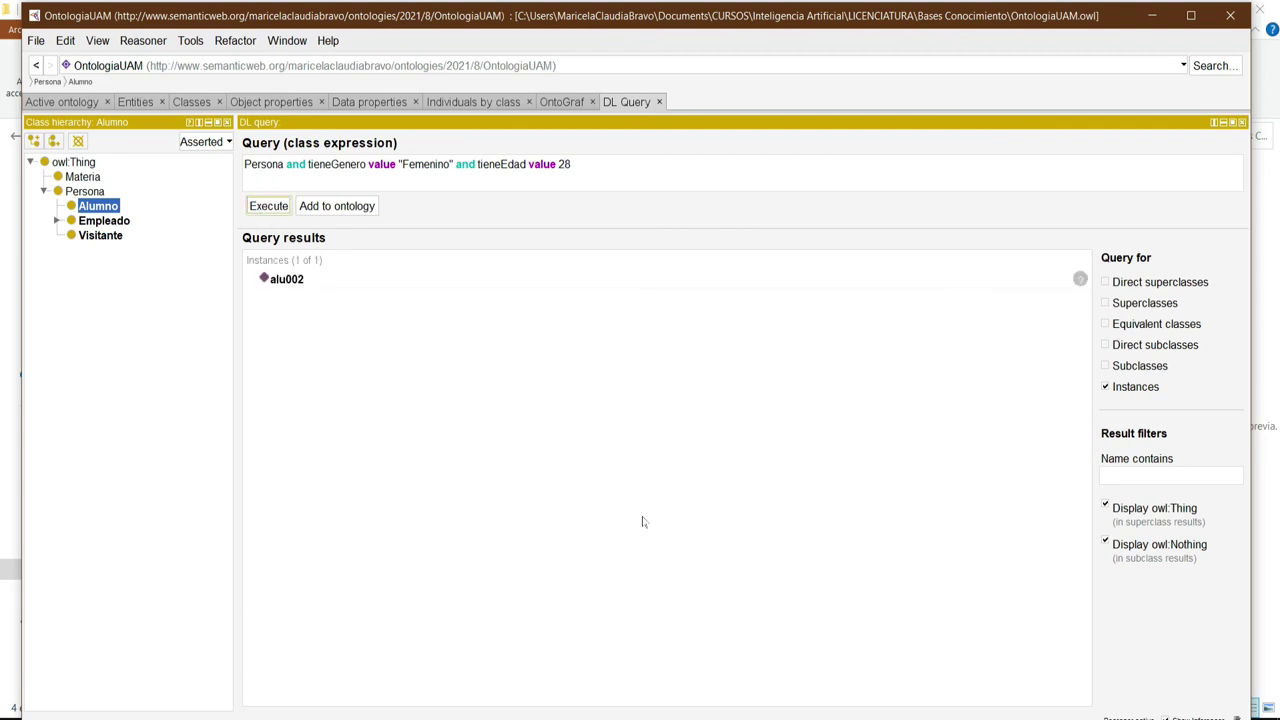
{"action": "left_click", "coordinate": [286, 280]}
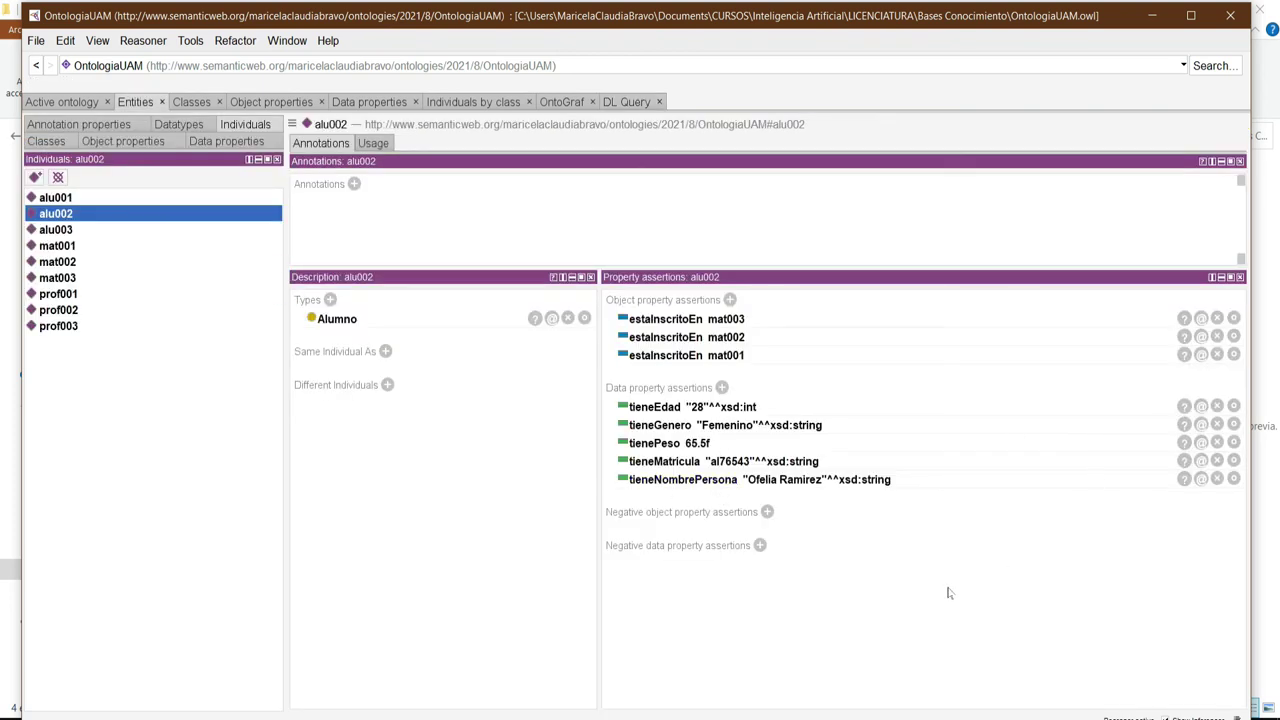
Return to the DL Query tab showing alu002 as the only female Persona aged 28.
{"action": "left_click", "coordinate": [620, 101]}
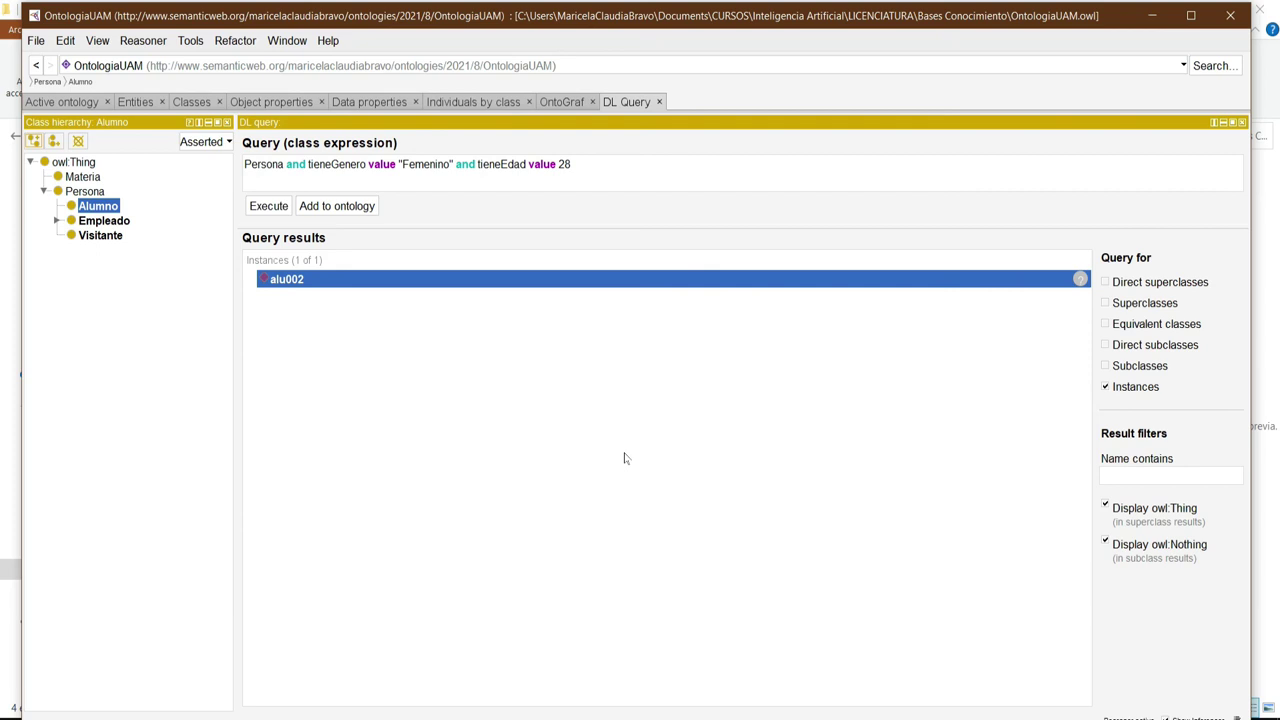
Review tomaClaseCon (domain Alumno, range Profesor) under Object properties and save the ontology.
{"action": "left_click", "coordinate": [277, 103]}
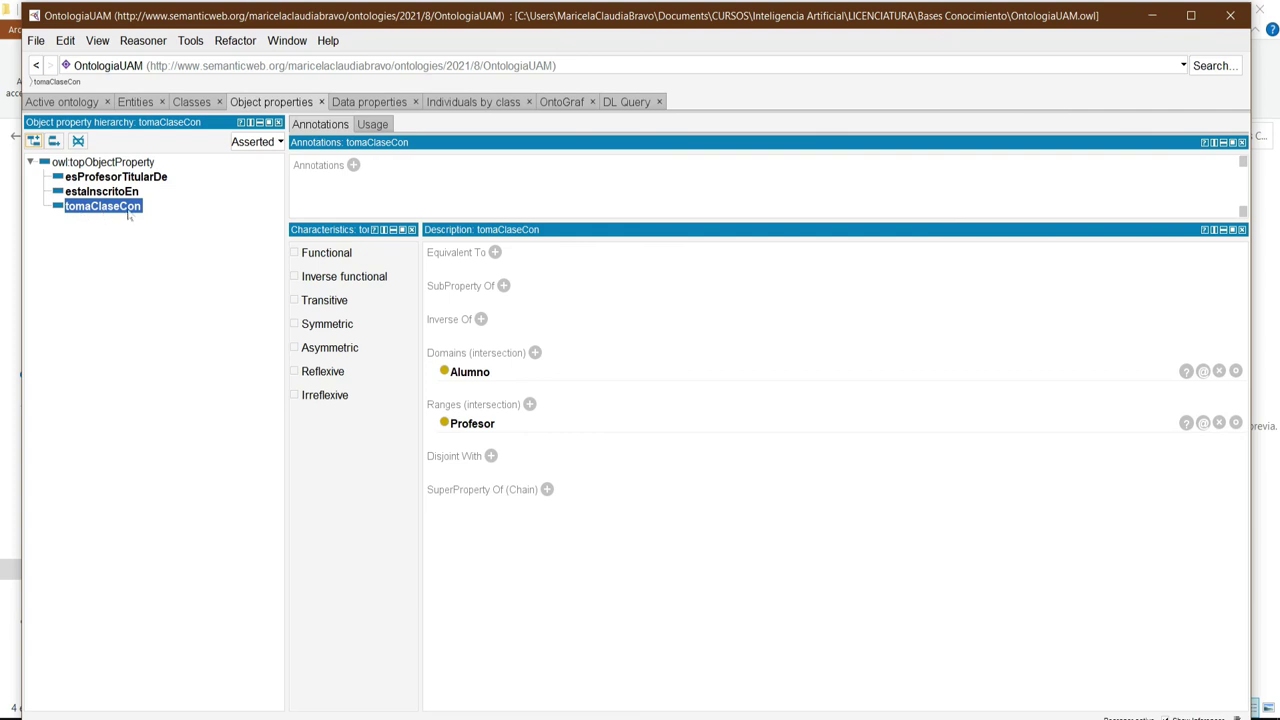
{"action": "left_click", "coordinate": [38, 44]}
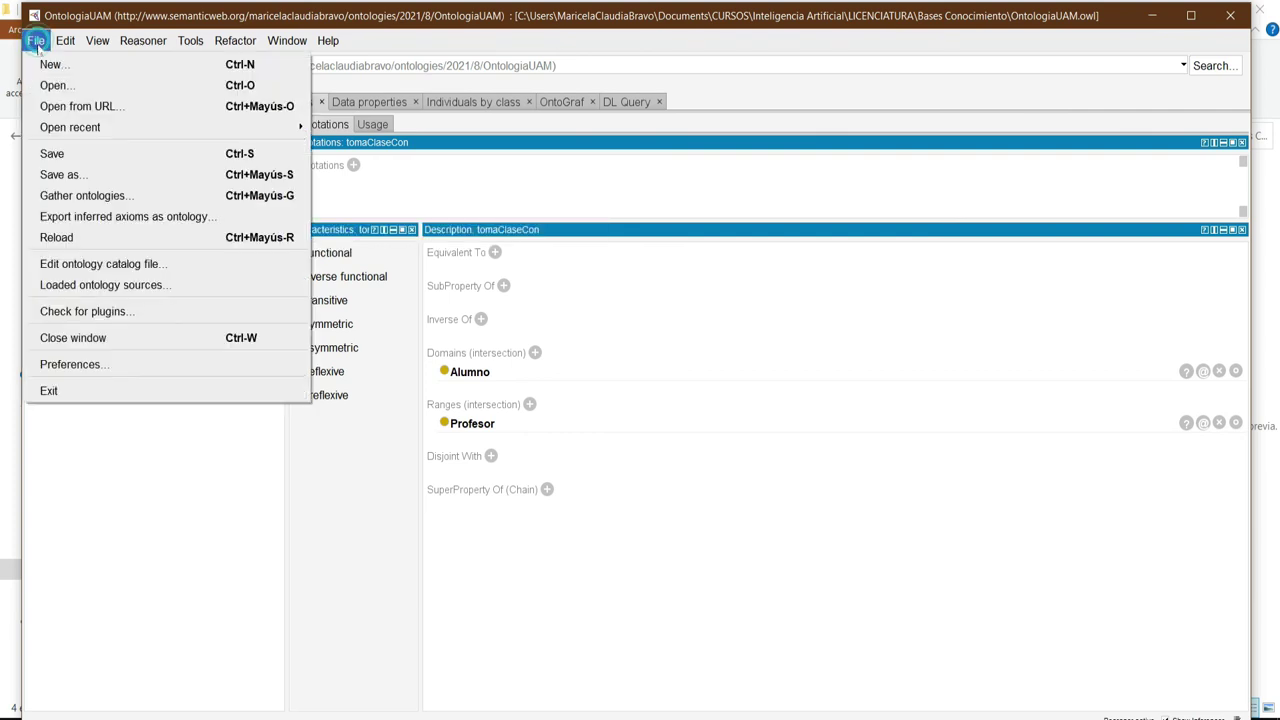
{"action": "left_click", "coordinate": [58, 153]}
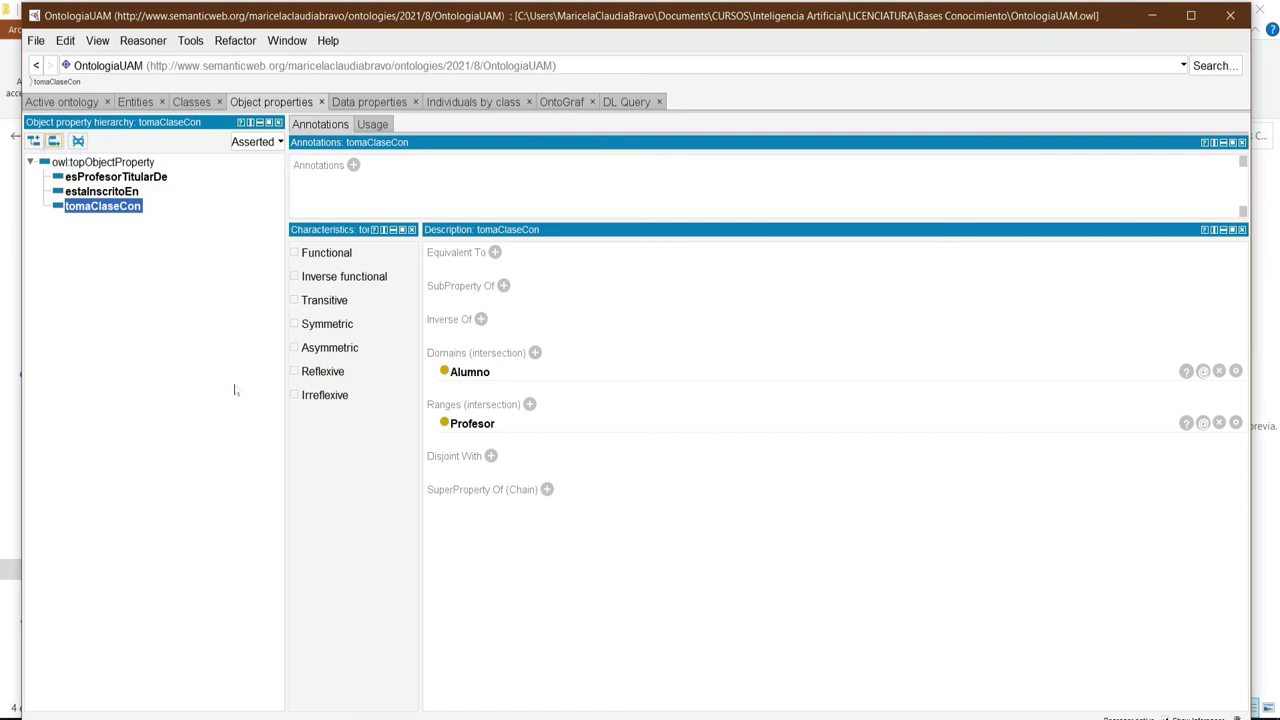